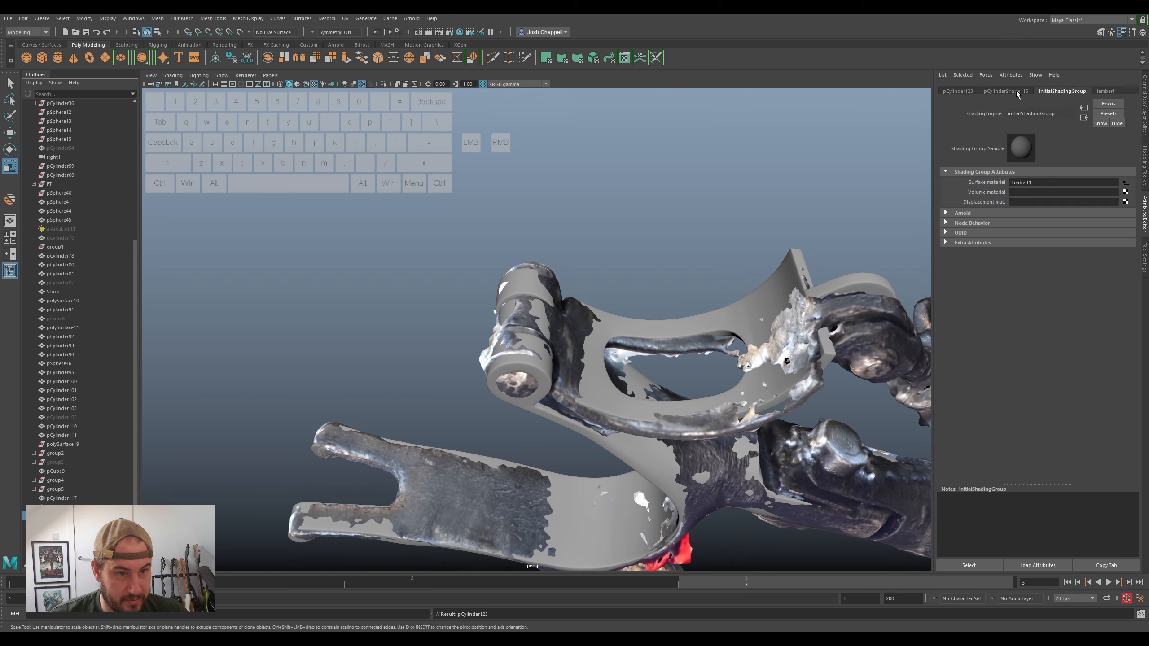
- Reset the Maya Classic workspace to its default layout and show the Outliner
{"action": "left_click", "coordinate": [1131, 20]}
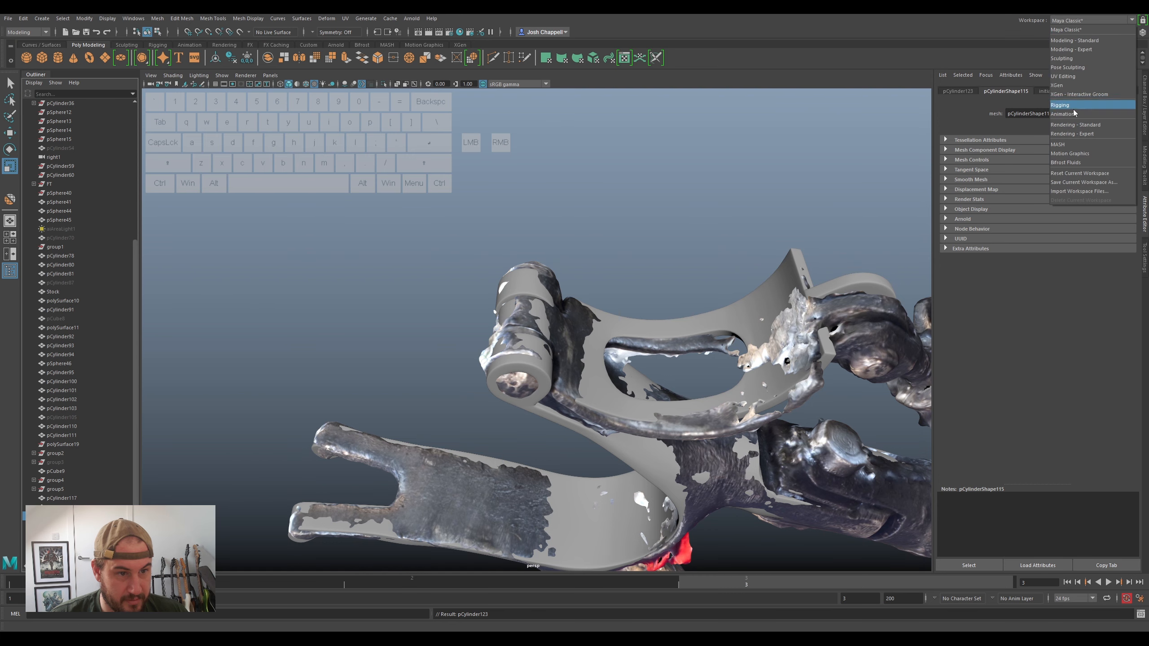
{"action": "left_click", "coordinate": [1082, 175]}
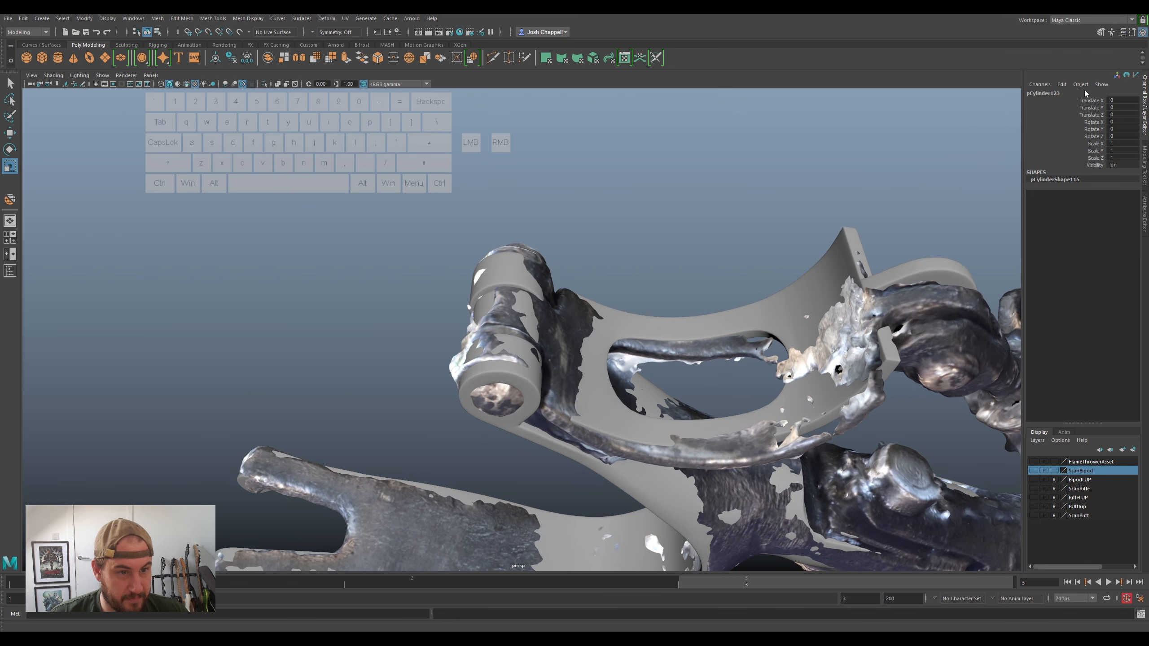
{"action": "left_click", "coordinate": [10, 271]}
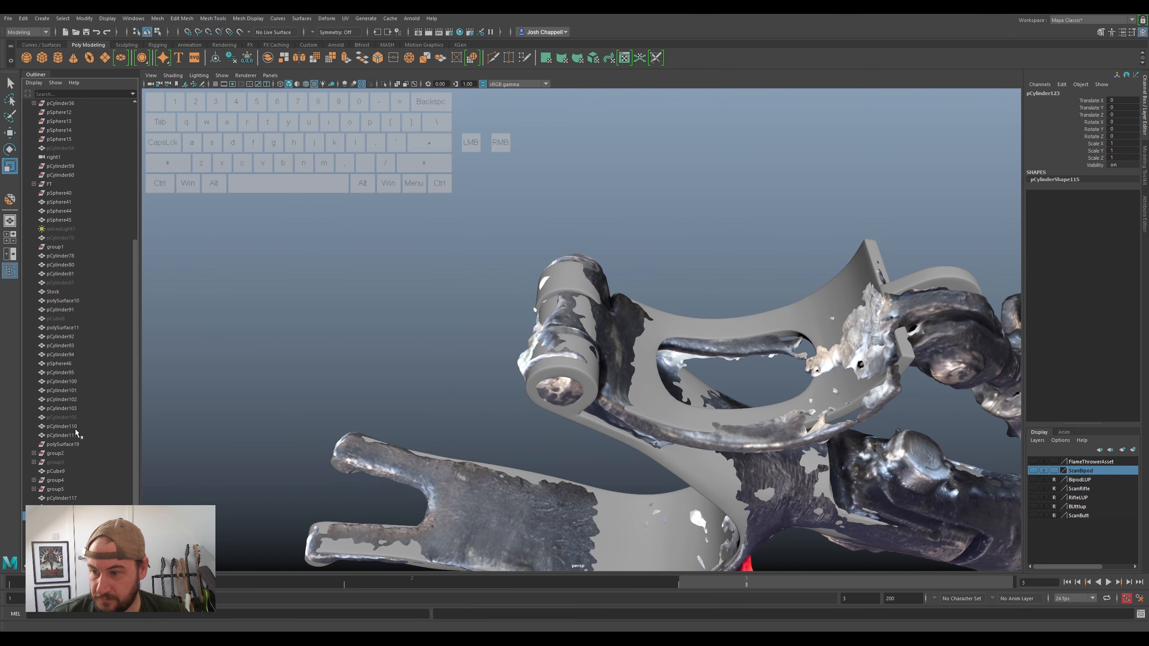
- Examine the new cylinder's transform and shape attributes for its creation settings, expanding Tessellation Attributes, Mesh Component Display and Mesh Controls
{"action": "left_click", "coordinate": [1143, 217]}
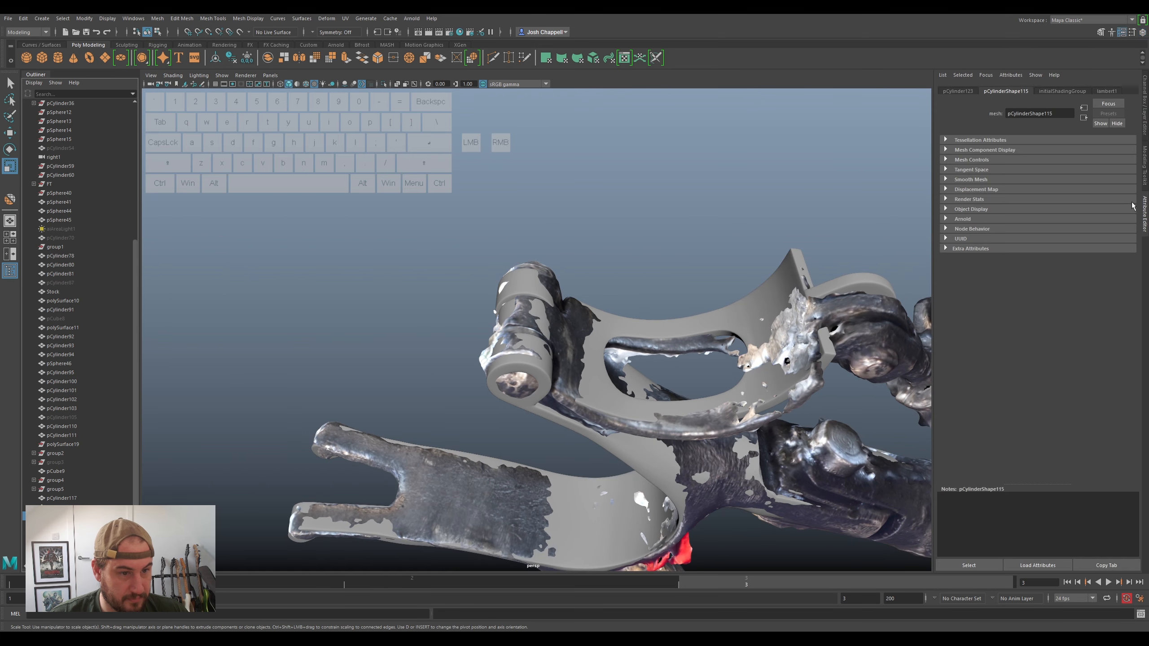
{"action": "left_click", "coordinate": [1047, 93]}
{"action": "left_click", "coordinate": [1021, 92]}
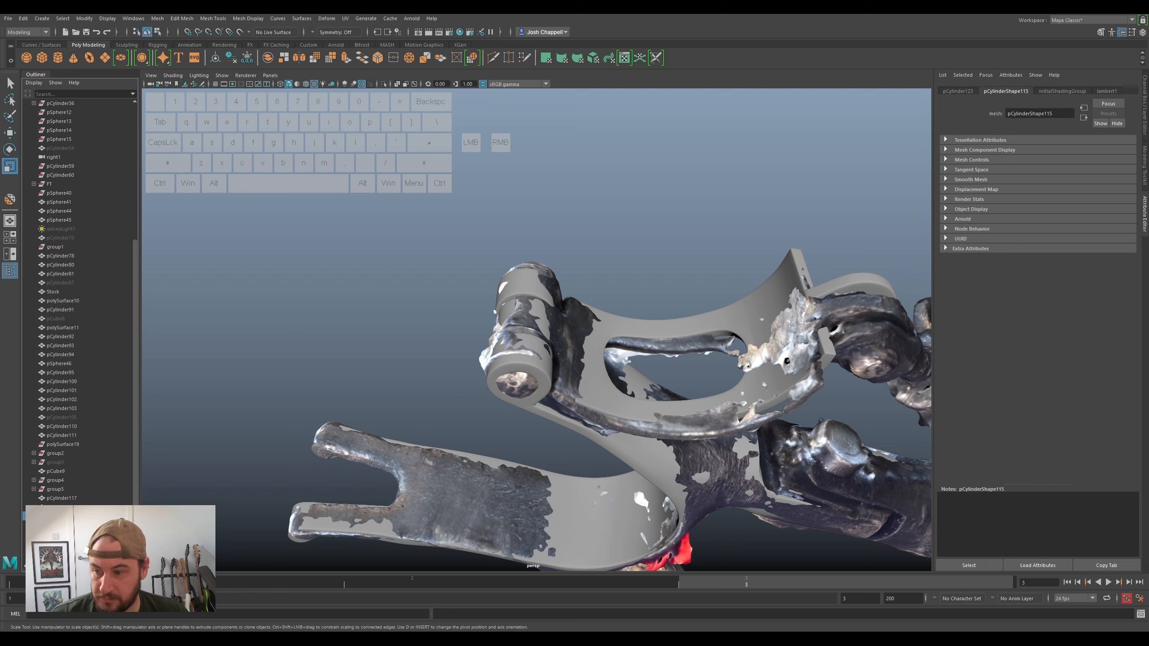
{"action": "left_click", "coordinate": [961, 92]}
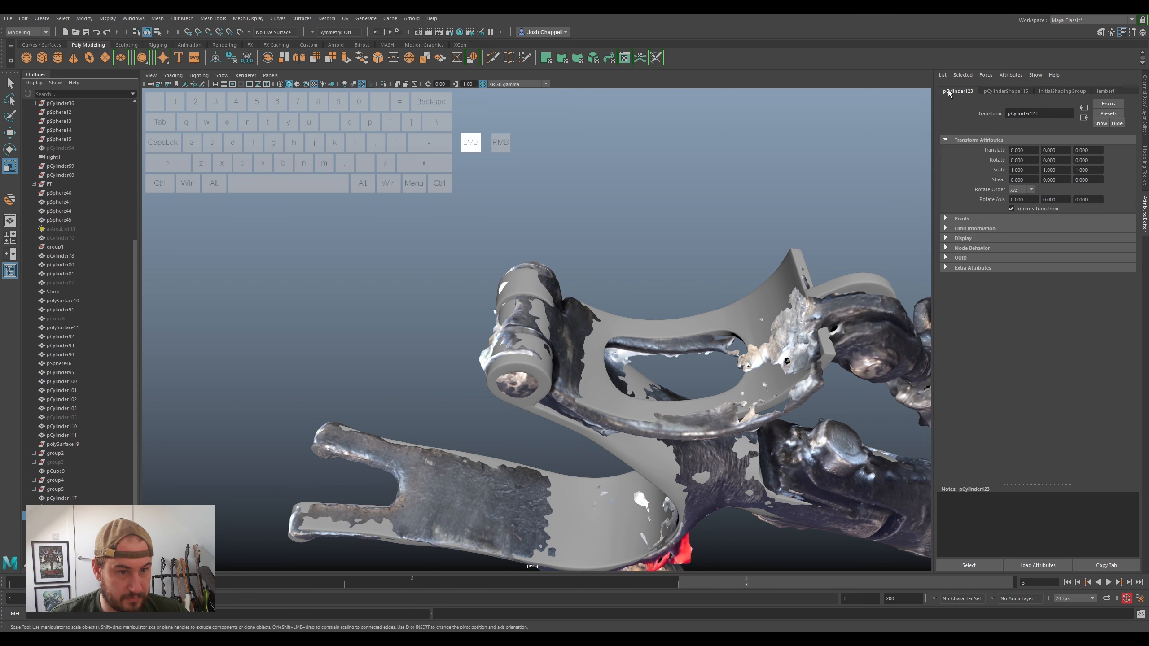
{"action": "left_click", "coordinate": [1032, 93]}
{"action": "left_click", "coordinate": [944, 140]}
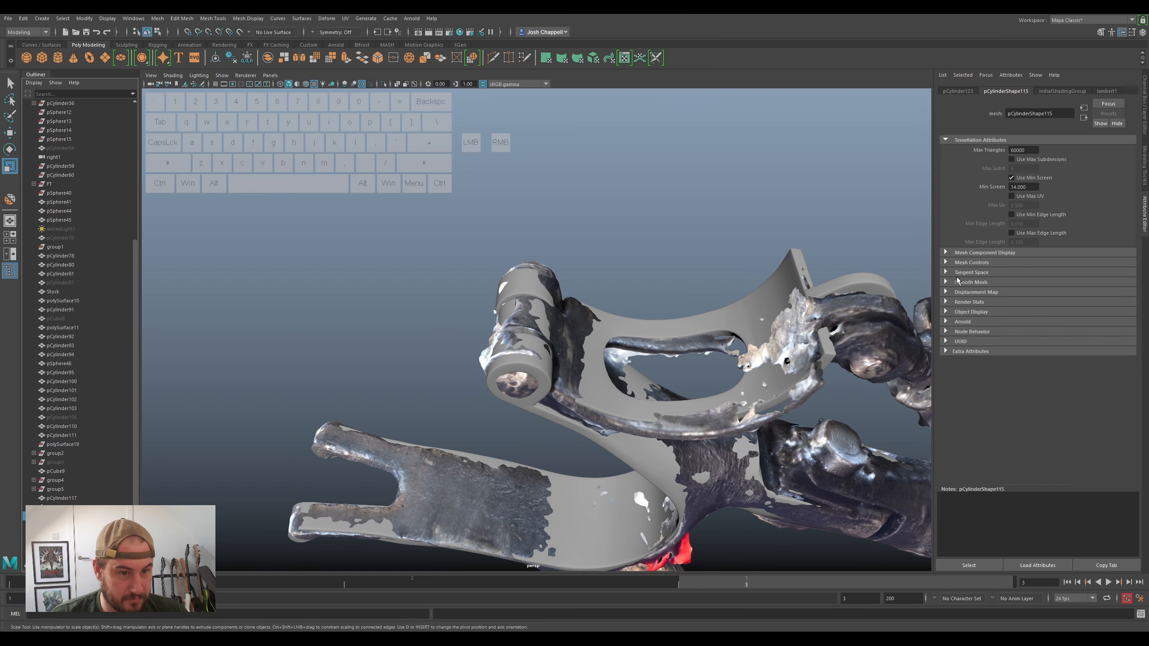
{"action": "left_click", "coordinate": [946, 254]}
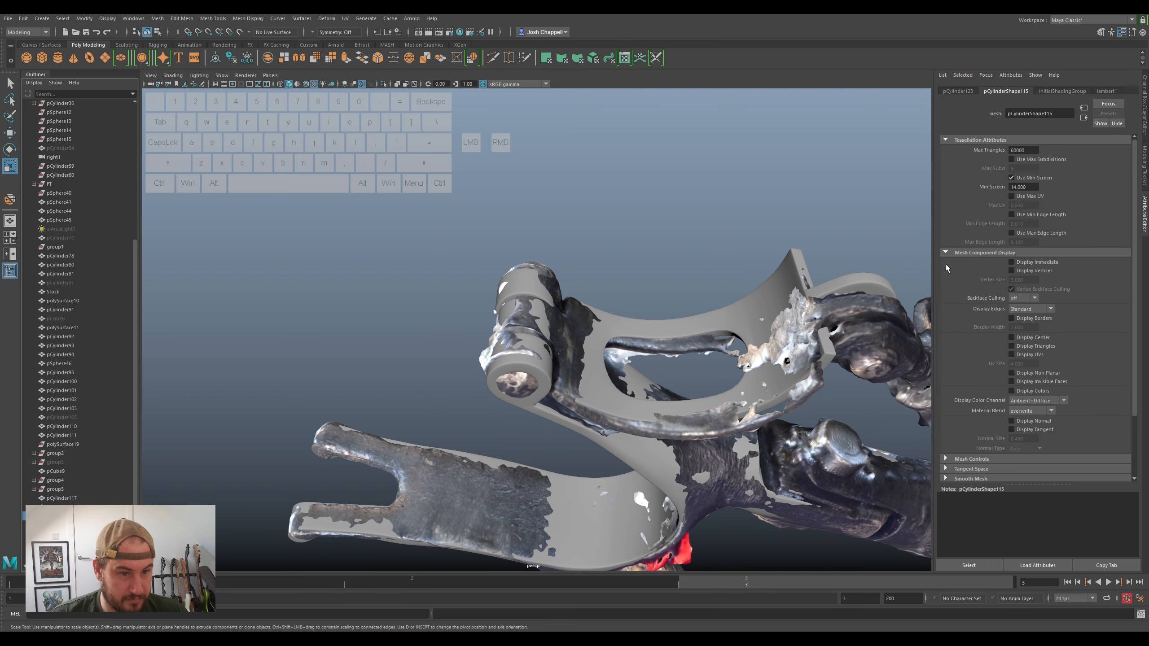
{"action": "left_click", "coordinate": [945, 459]}
{"action": "scroll", "coordinate": [976, 396], "scroll_direction": "down", "scroll_amount": 3}
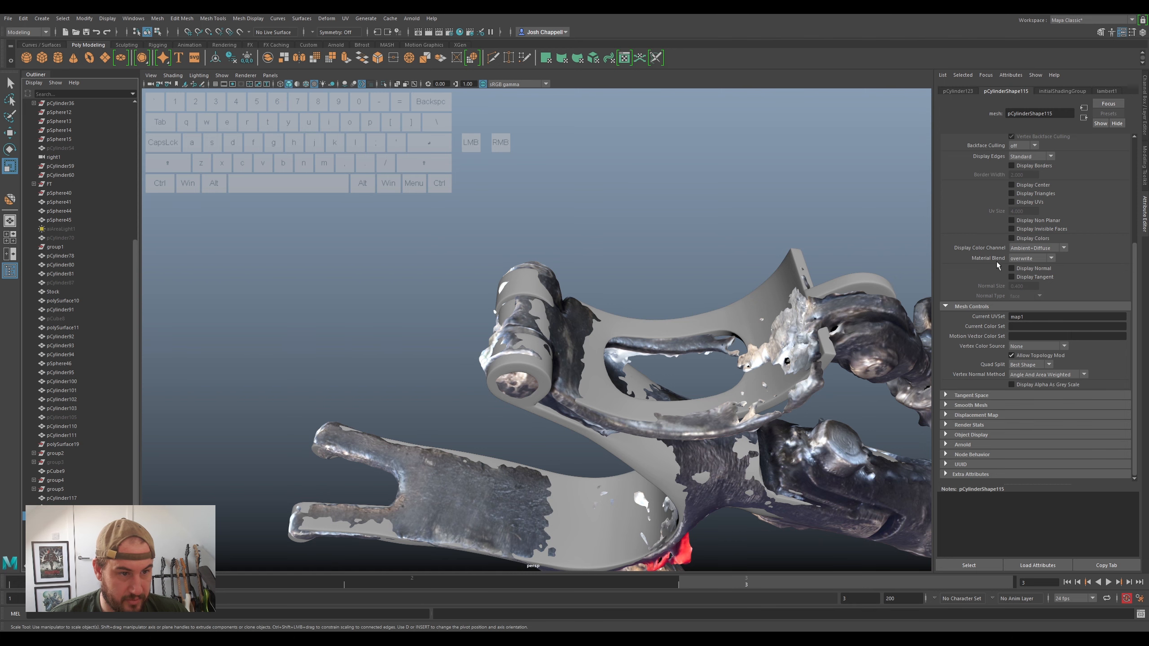
{"action": "scroll", "coordinate": [997, 265], "scroll_direction": "up", "scroll_amount": 3}
{"action": "scroll", "coordinate": [510, 223], "scroll_direction": "down", "scroll_amount": 10}
- Open the shelf settings of the cylinder primitive and view the cylinder's transform attributes
{"action": "left_click_drag", "start_coordinate": [641, 218], "coordinate": [636, 326], "text": "alt"}
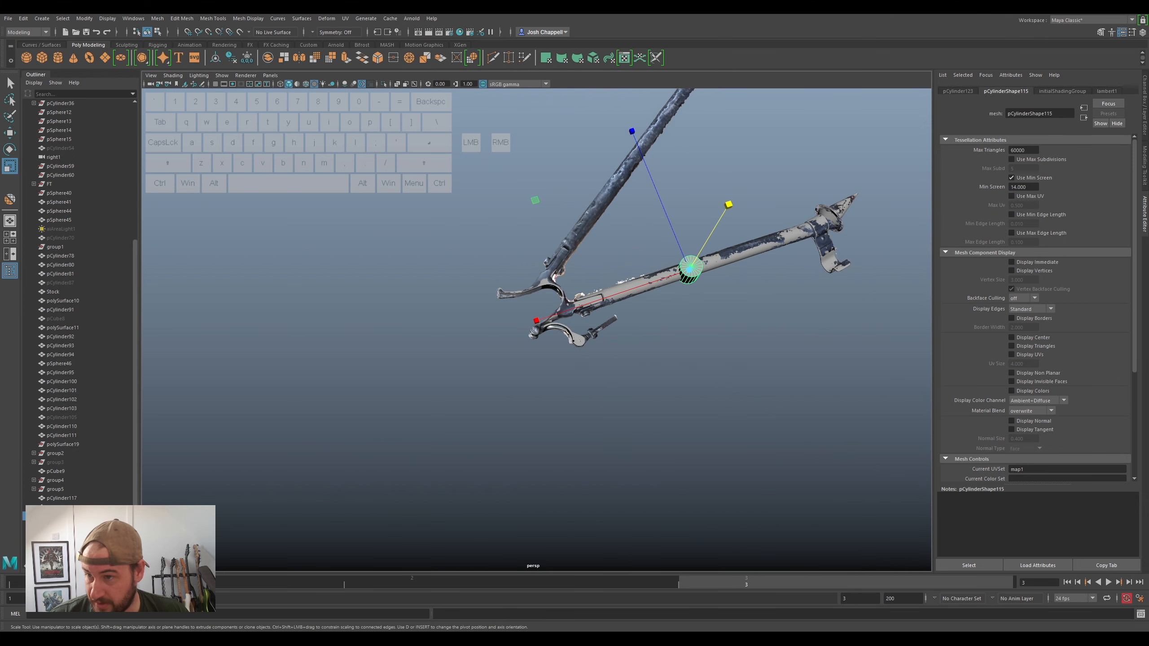
{"action": "right_click", "coordinate": [61, 58]}
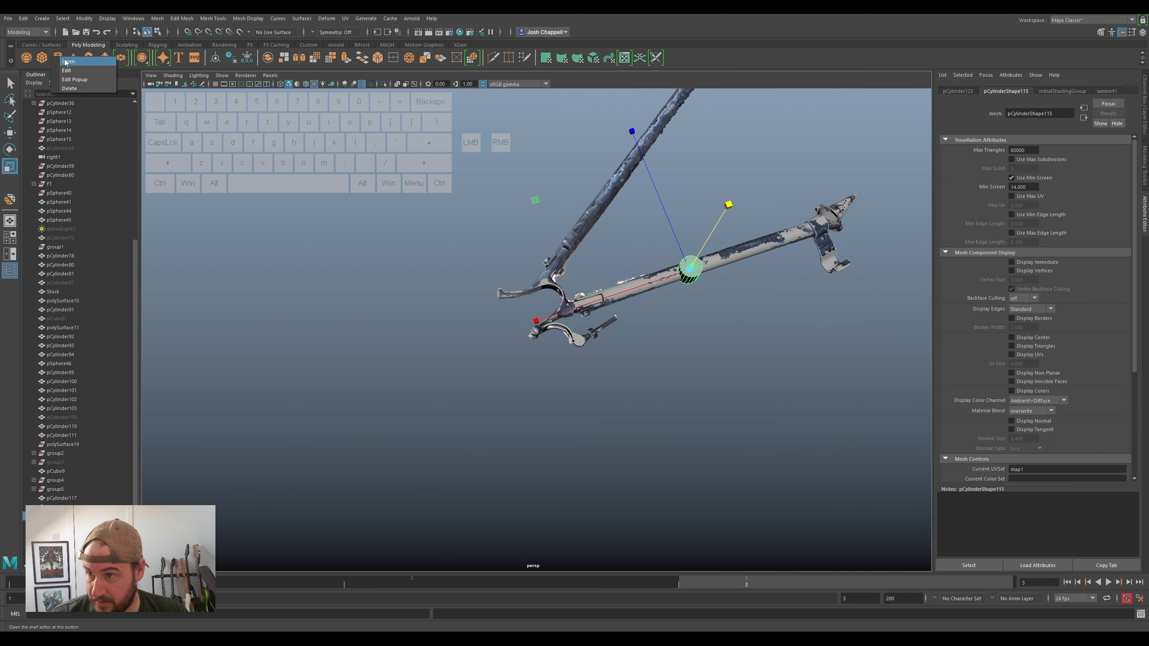
{"action": "left_click", "coordinate": [67, 62]}
{"action": "left_click", "coordinate": [728, 206]}
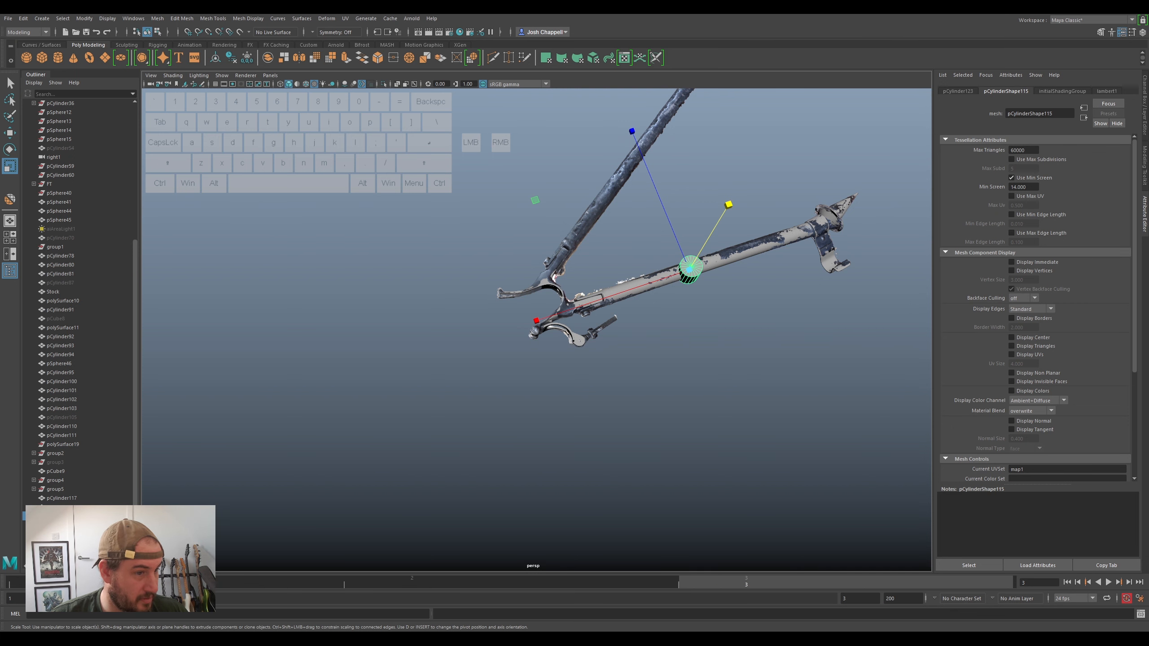
{"action": "left_click", "coordinate": [956, 91]}
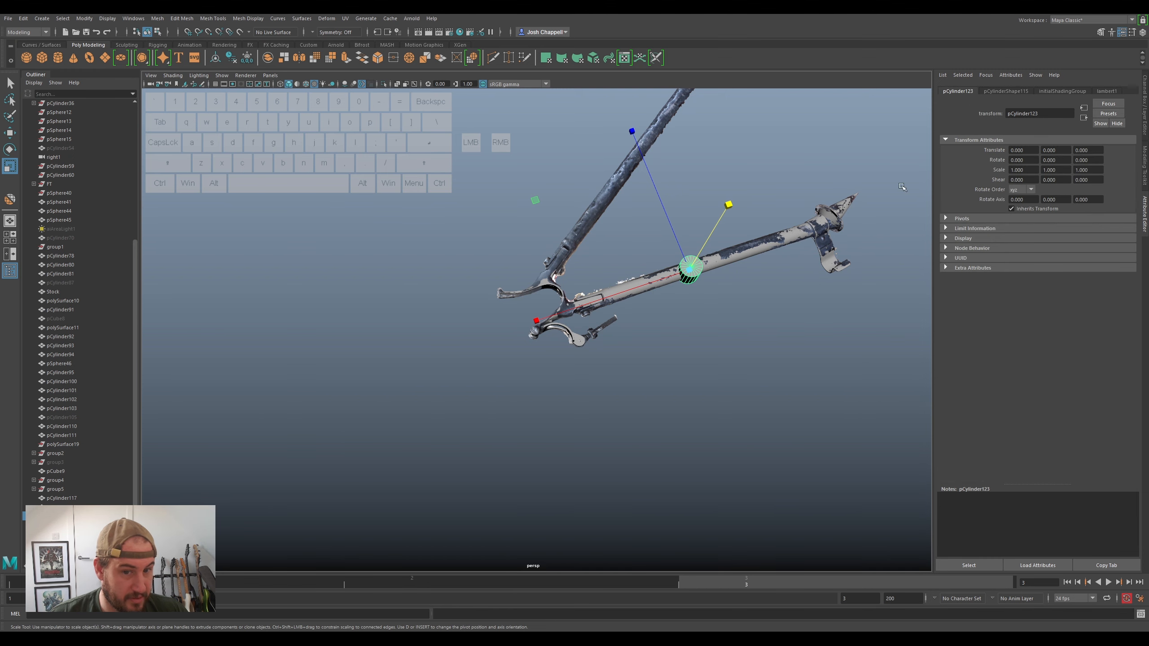
- Move the test cylinder along X to about 15.37, beside the bipod clamp's hinge
{"action": "left_click_drag", "start_coordinate": [672, 372], "coordinate": [712, 308], "text": "alt"}
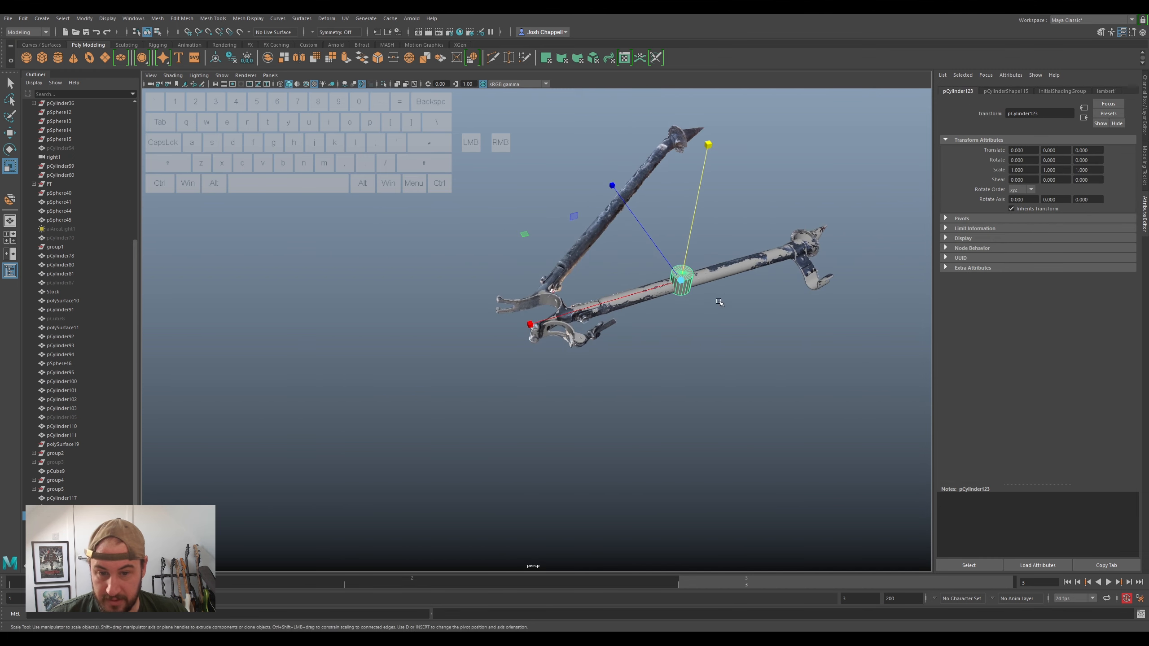
{"action": "scroll", "coordinate": [712, 308], "scroll_direction": "up", "scroll_amount": 5}
{"action": "key", "text": "w"}
{"action": "left_click_drag", "start_coordinate": [715, 256], "coordinate": [418, 351]}
{"action": "scroll", "coordinate": [713, 280], "scroll_direction": "up", "scroll_amount": 2}
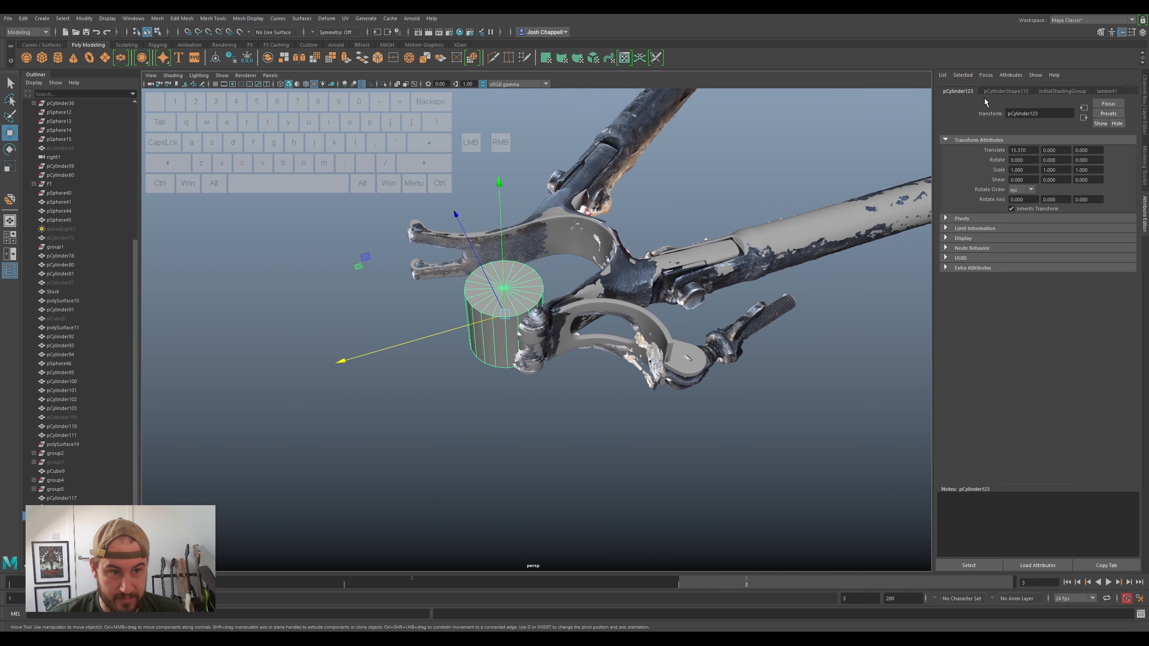
- Create a test polygon cube, check its shape attributes for creation settings and collapse the expanded attribute sections
{"action": "left_click", "coordinate": [42, 57]}
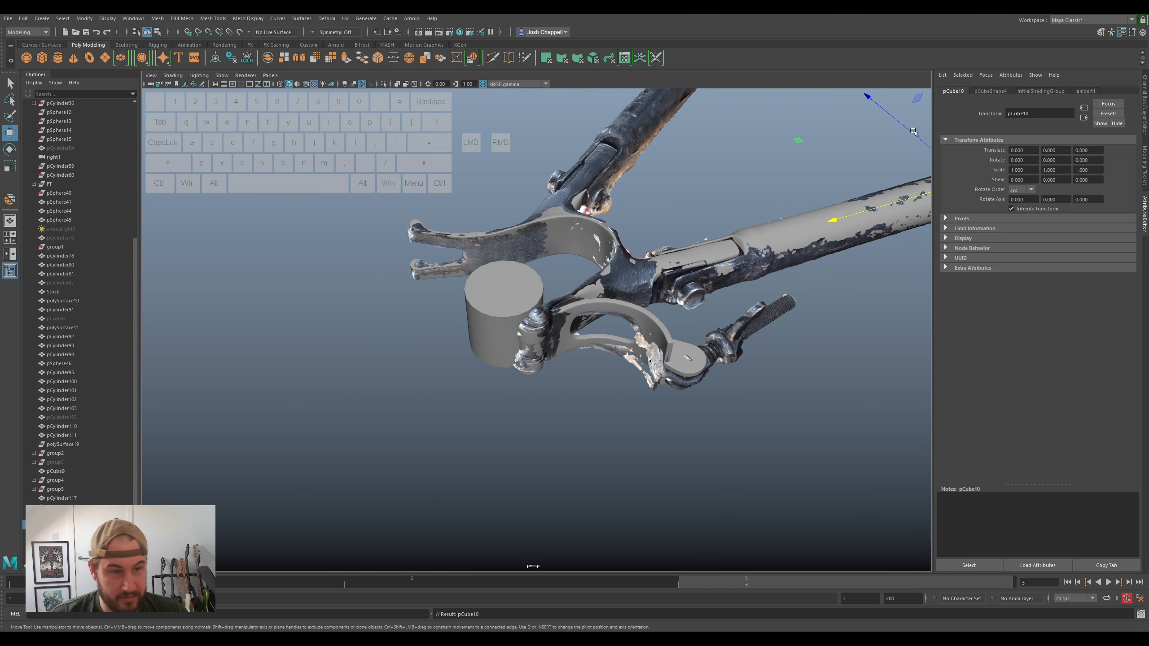
{"action": "left_click", "coordinate": [988, 91]}
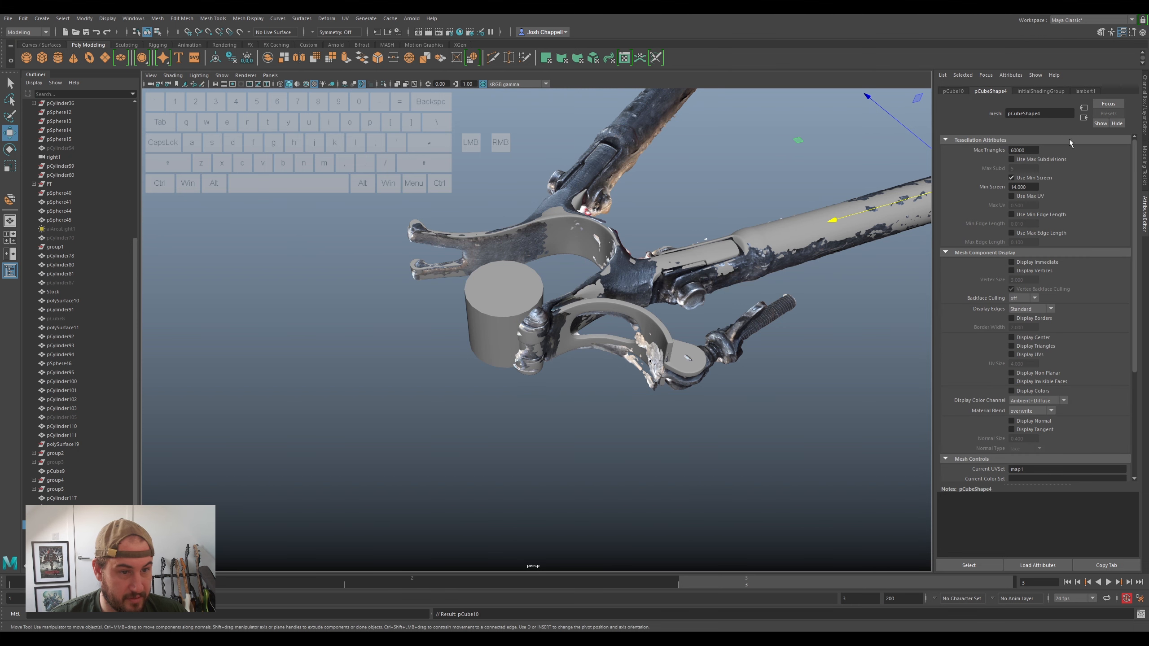
{"action": "left_click", "coordinate": [944, 140]}
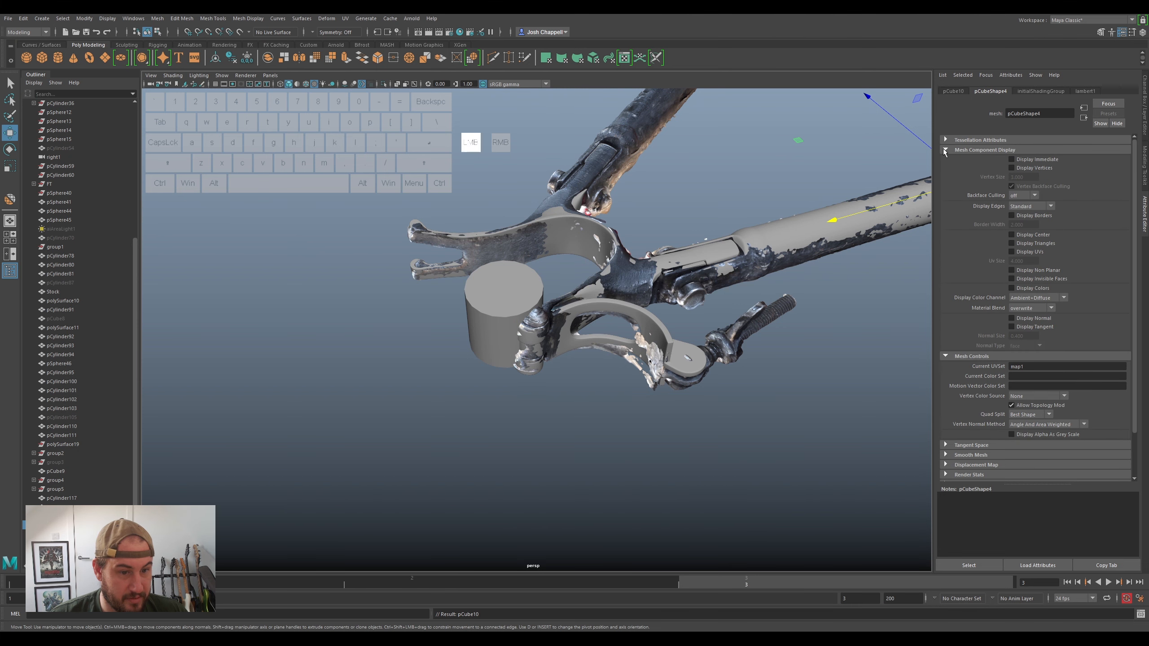
{"action": "left_click", "coordinate": [944, 151]}
{"action": "left_click", "coordinate": [946, 159]}
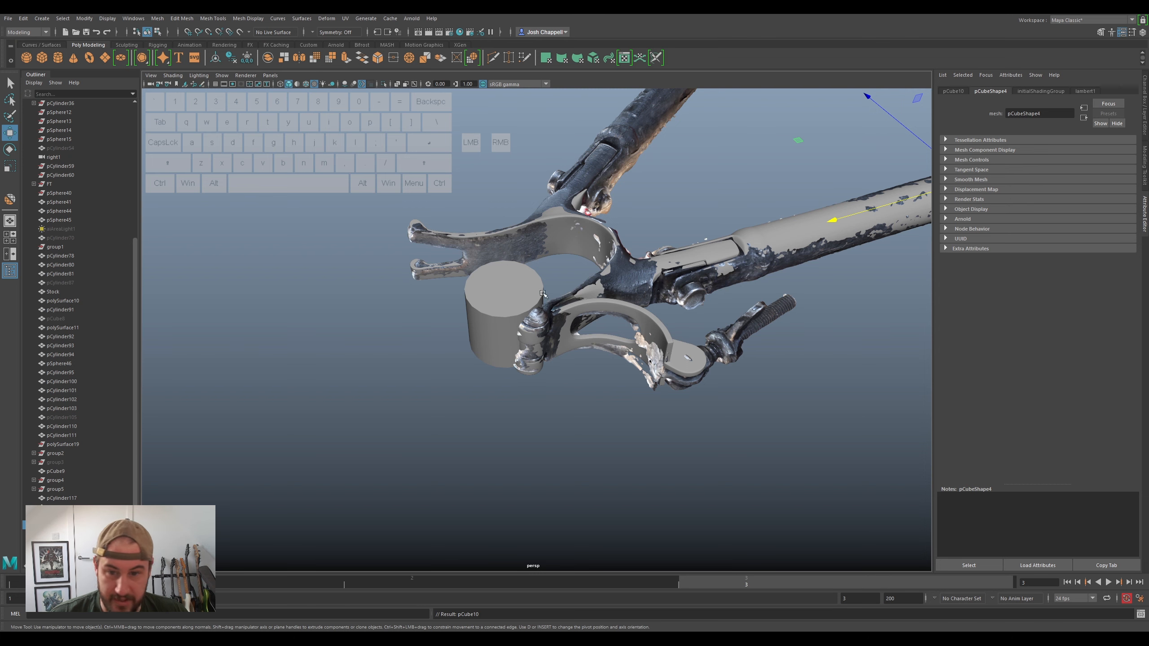
- Delete the test cylinder beside the clamp and clear the selection
{"action": "left_click", "coordinate": [518, 290]}
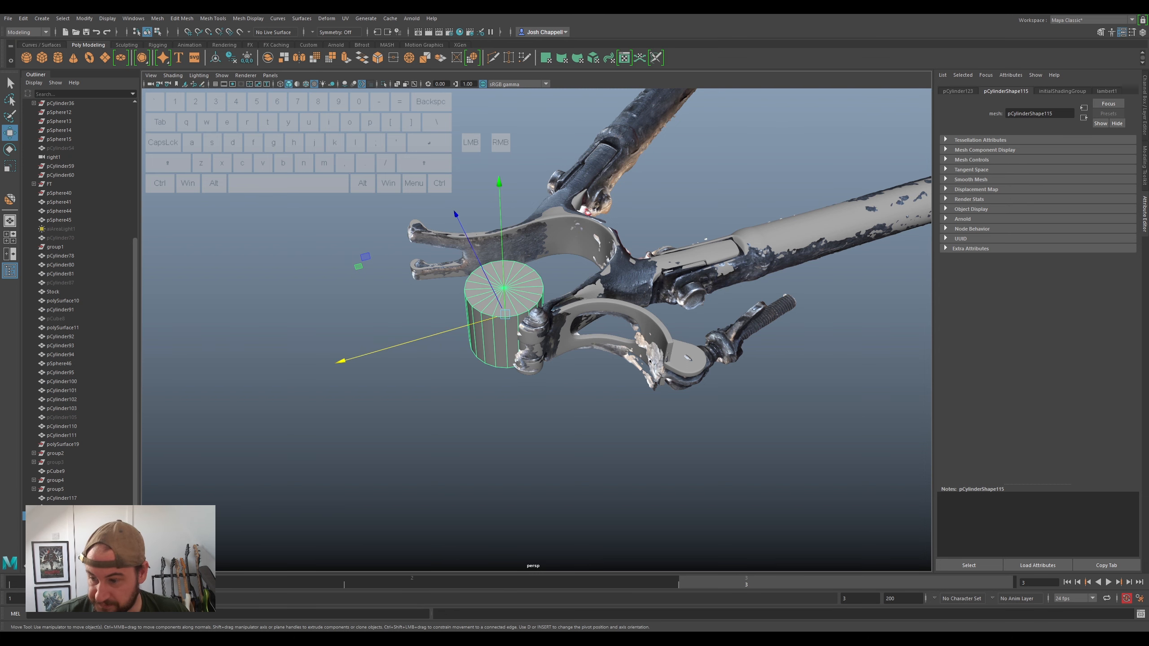
{"action": "key", "text": "Delete"}
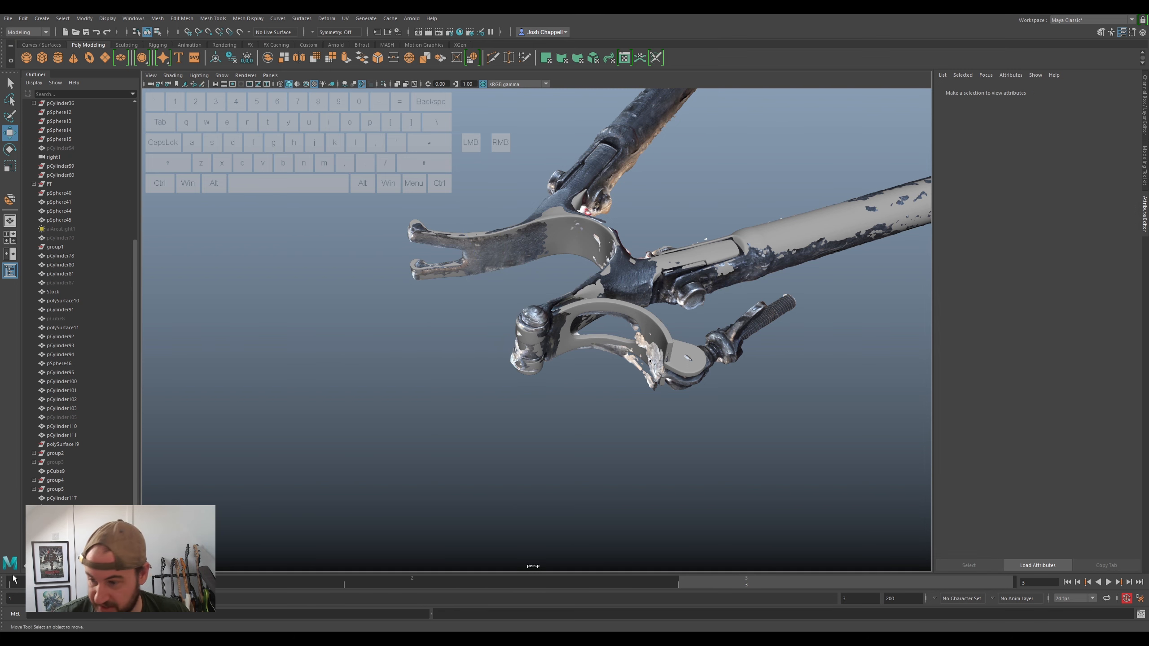
{"action": "left_click", "coordinate": [56, 516]}
{"action": "left_click", "coordinate": [359, 401]}
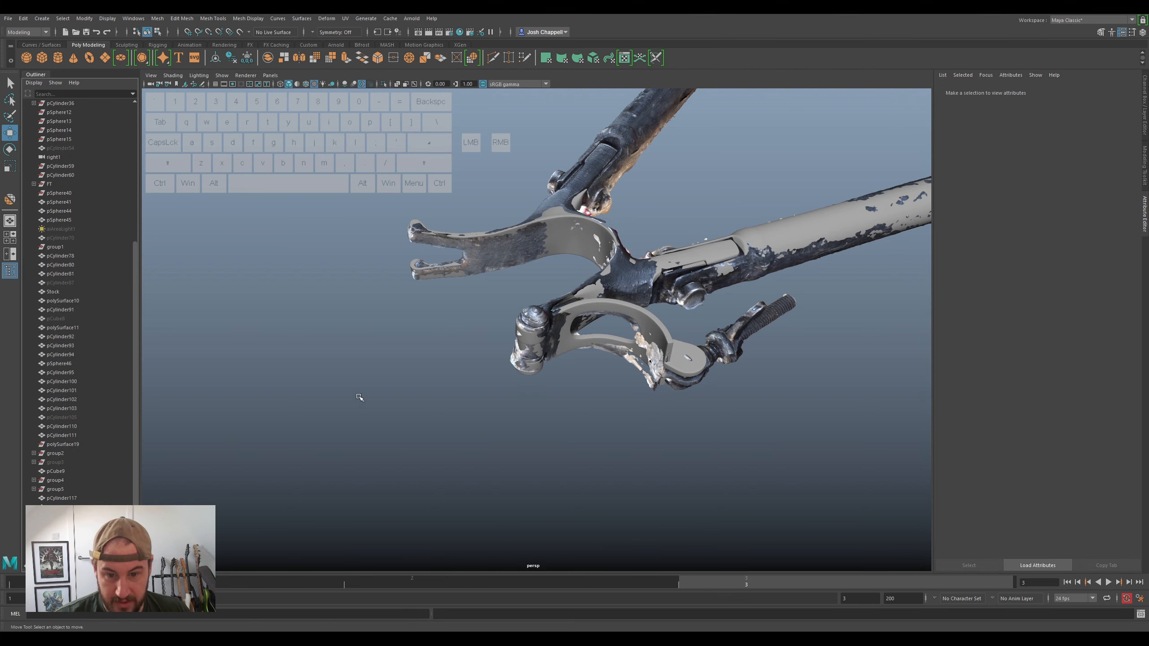
- Save the scene file with Save Scene As
{"action": "left_click", "coordinate": [8, 19]}
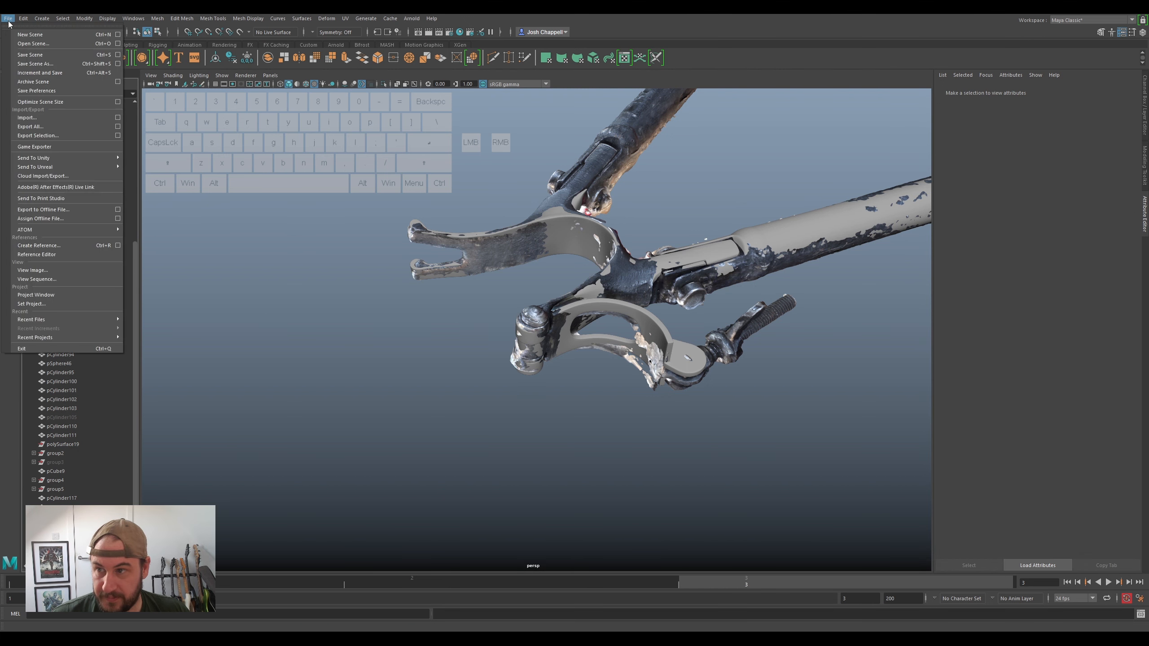
{"action": "left_click", "coordinate": [35, 64]}
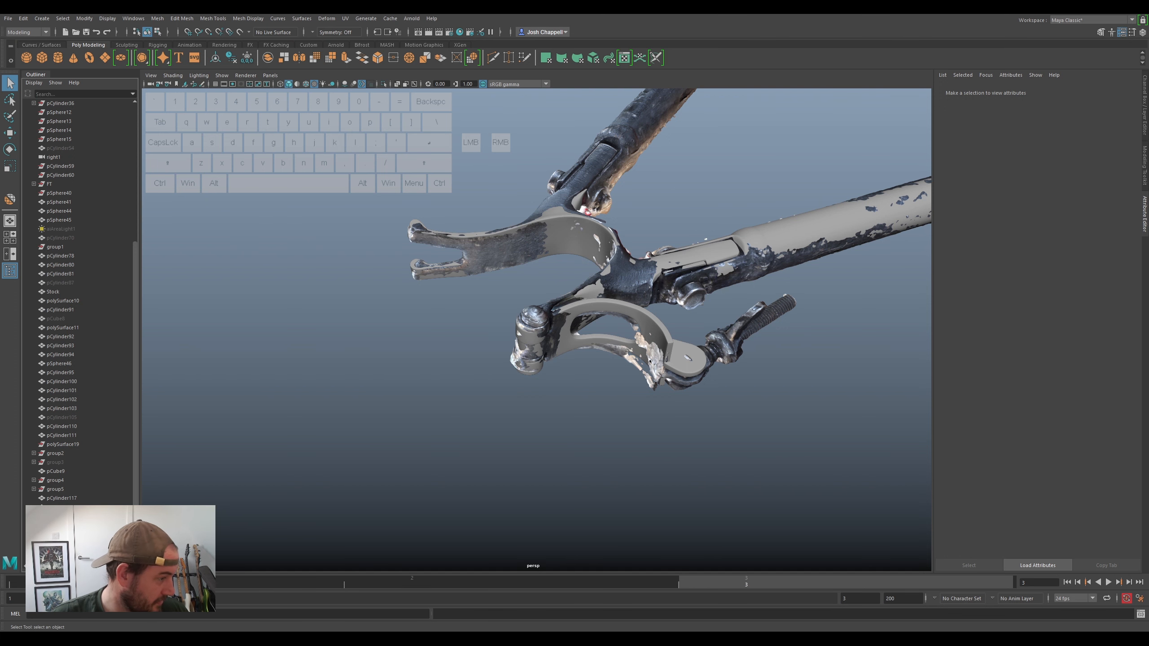
{"action": "key", "text": "ctrl+s"}
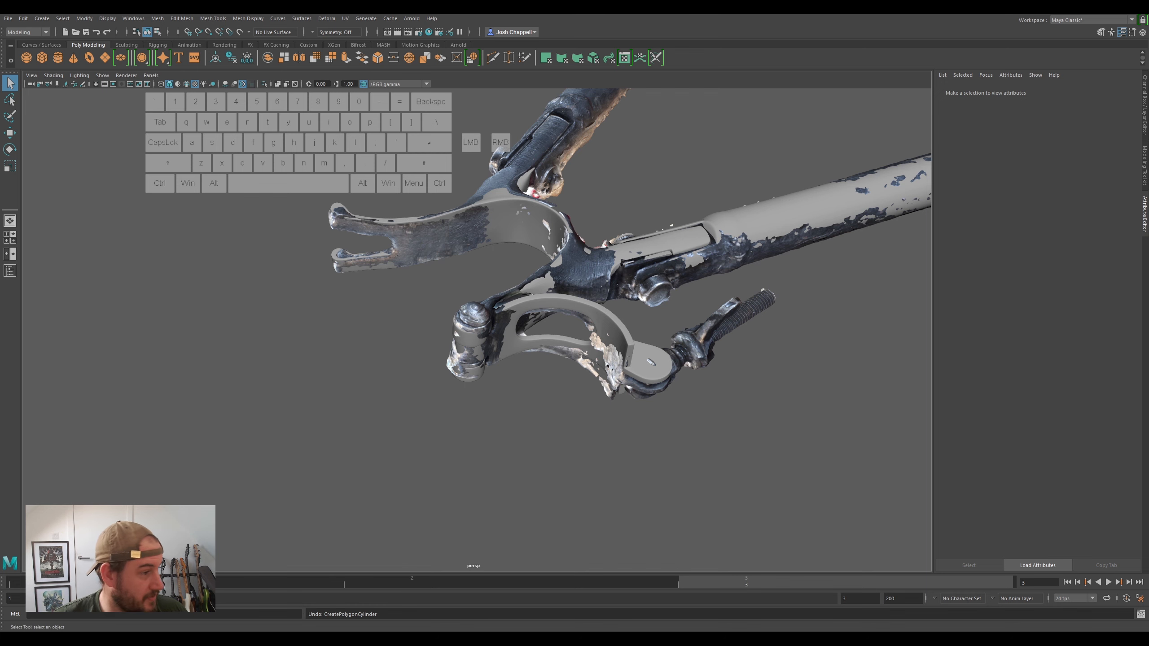
- Create a polygon cylinder, switch the viewport to the gradient background and move the cylinder to about 14.8 in X, near the clamp hinge
{"action": "left_click", "coordinate": [876, 213]}
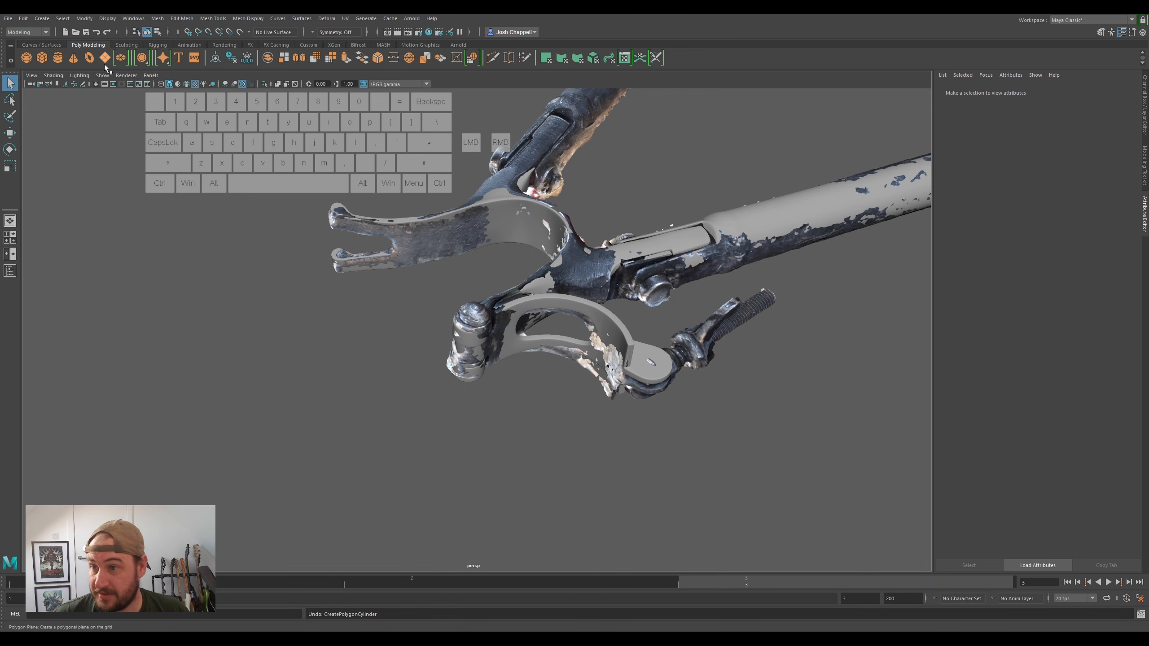
{"action": "left_click", "coordinate": [57, 58]}
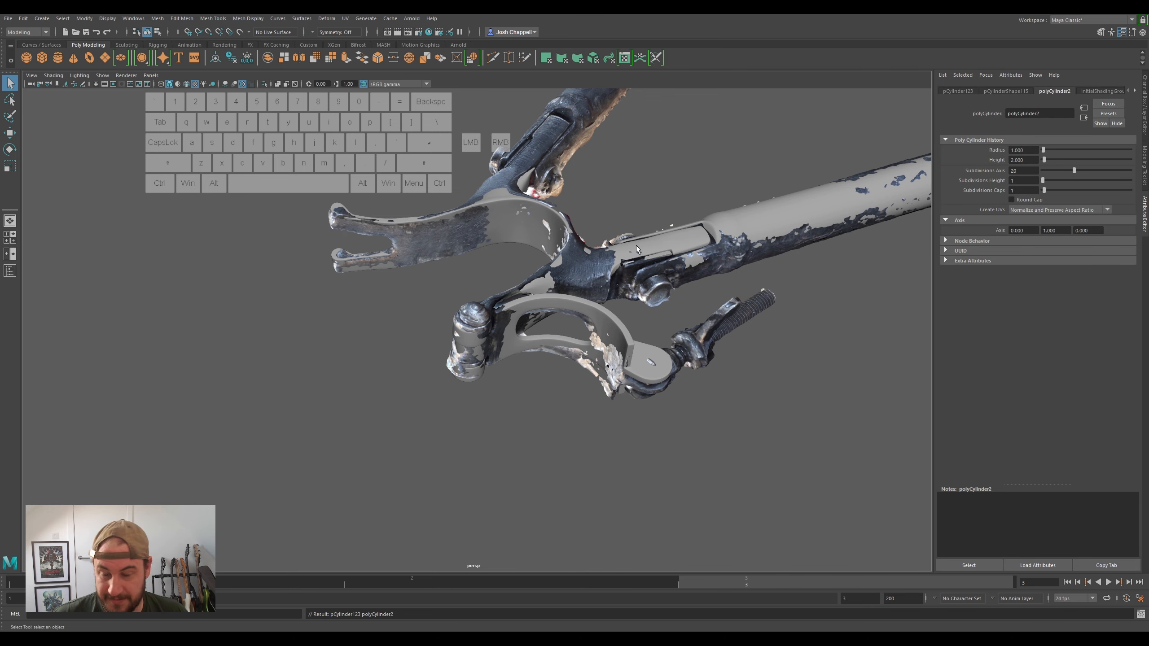
{"action": "scroll", "coordinate": [636, 246], "scroll_direction": "down", "scroll_amount": 5}
{"action": "key", "text": "alt+b"}
{"action": "key", "text": "alt+b"}
{"action": "key", "text": "w"}
{"action": "left_click_drag", "start_coordinate": [642, 277], "coordinate": [441, 336]}
{"action": "scroll", "coordinate": [441, 336], "scroll_direction": "up", "scroll_amount": 4}
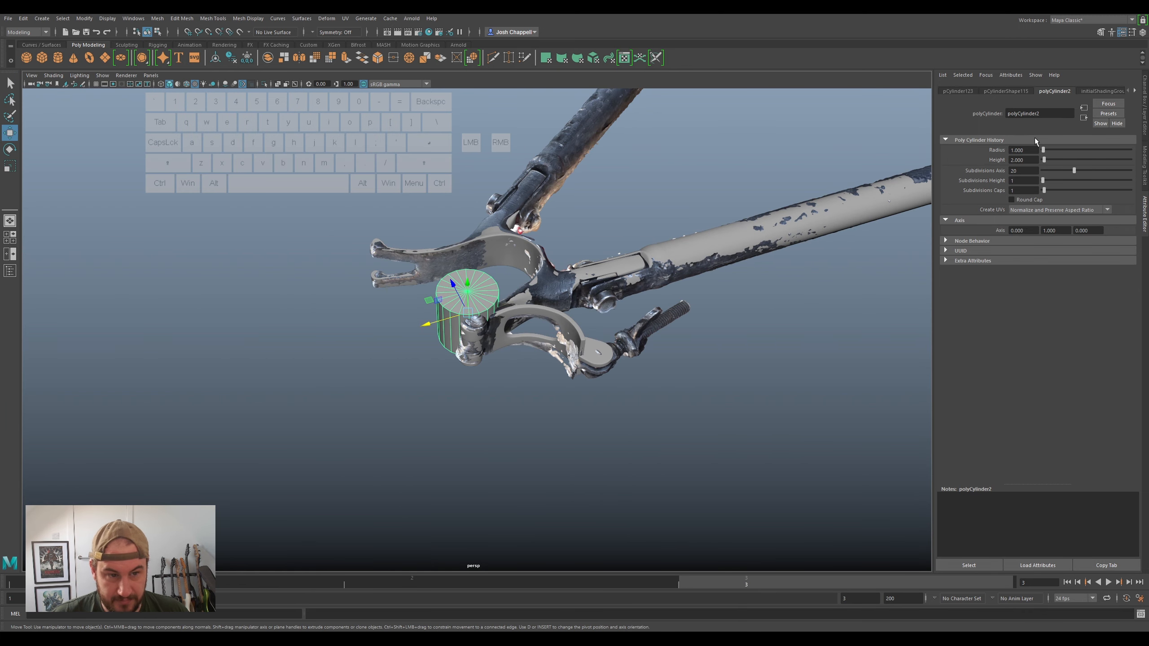
- Set the cylinder's axis subdivisions to 14 and scale it uniformly to about 0.217
{"action": "left_click_drag", "start_coordinate": [1075, 170], "coordinate": [1063, 169]}
{"action": "key", "text": "r"}
{"action": "left_click_drag", "start_coordinate": [467, 312], "coordinate": [425, 327]}
{"action": "scroll", "coordinate": [474, 339], "scroll_direction": "up", "scroll_amount": 5}
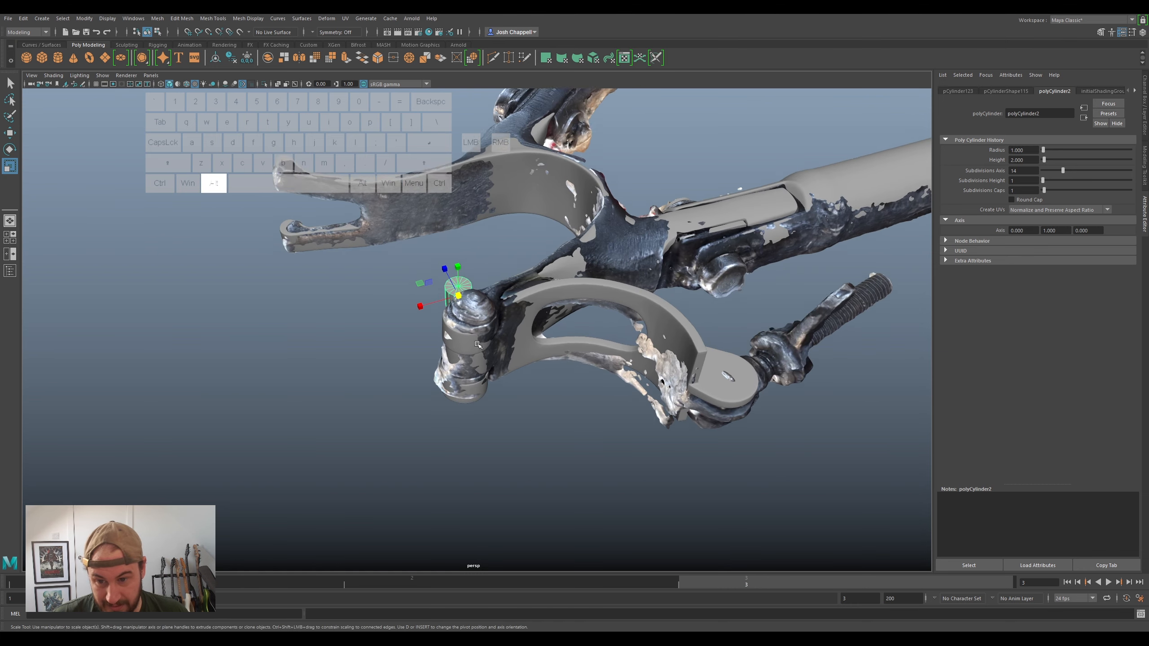
- Show the Channel Box and layer list, and hide the ScanBipod layer
{"action": "middle_click_drag", "start_coordinate": [474, 340], "coordinate": [541, 346], "text": "alt"}
{"action": "key", "text": "w"}
{"action": "mouse_move", "coordinate": [559, 380]}
{"action": "left_mouse_down", "text": "alt"}
{"action": "mouse_move", "coordinate": [582, 403]}
{"action": "mouse_move", "coordinate": [553, 389]}
{"action": "left_mouse_up", "text": "alt"}
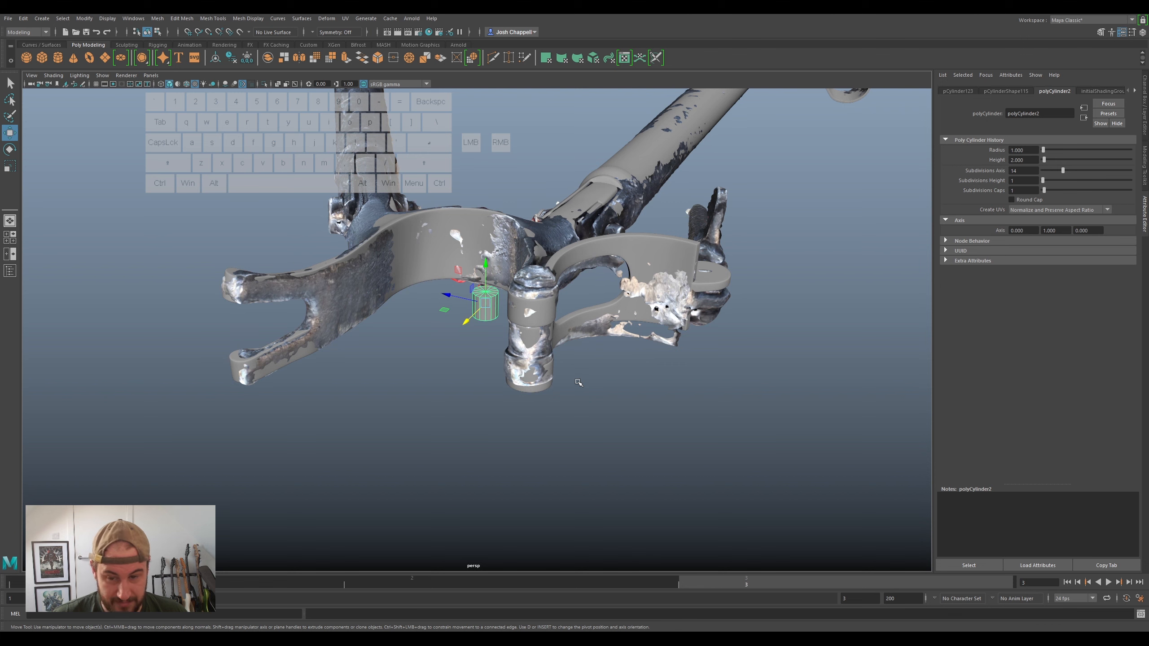
{"action": "left_click", "coordinate": [1144, 102]}
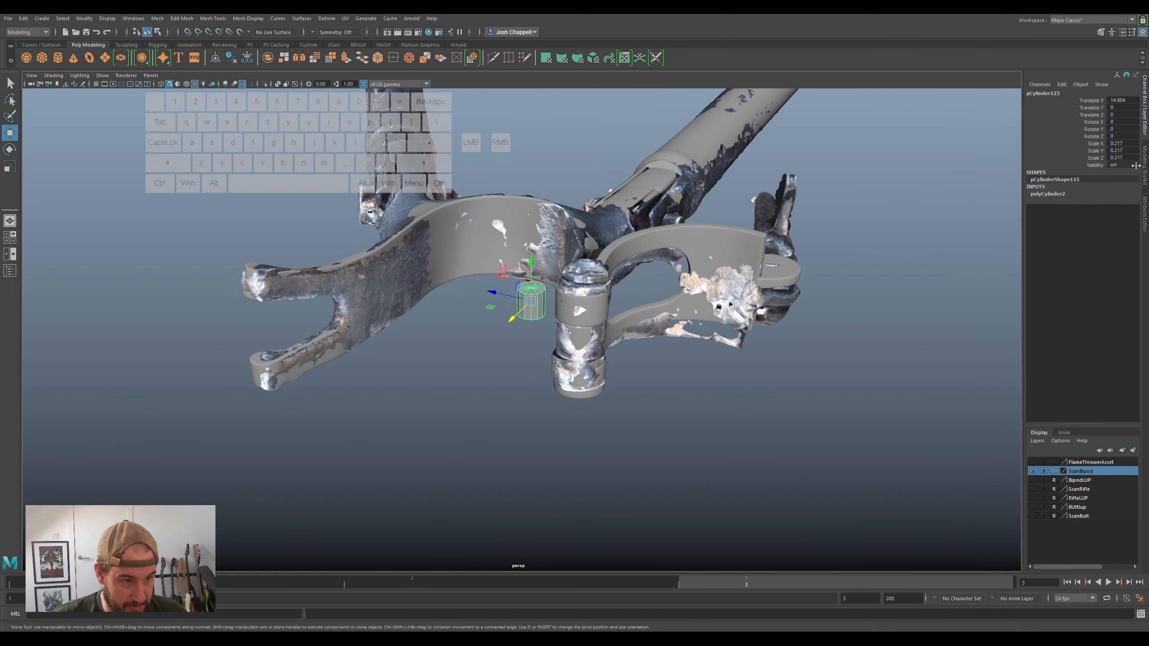
{"action": "left_click", "coordinate": [1033, 472]}
- Move the cylinder onto the clamp's hinge barrel and stretch it along its length
{"action": "key", "text": "w"}
{"action": "left_click_drag", "start_coordinate": [512, 320], "coordinate": [562, 346]}
{"action": "key", "text": "r"}
{"action": "left_click_drag", "start_coordinate": [570, 295], "coordinate": [573, 195]}
- Rotate the cylinder to follow the slight tilt of the hinge barrel
{"action": "left_click_drag", "start_coordinate": [679, 353], "coordinate": [555, 284], "text": "alt"}
{"action": "key", "text": "w"}
{"action": "key", "text": "e"}
{"action": "mouse_move", "coordinate": [570, 334]}
{"action": "left_mouse_down"}
{"action": "mouse_move", "coordinate": [570, 296]}
{"action": "mouse_move", "coordinate": [575, 313]}
{"action": "left_mouse_up"}
{"action": "key", "text": "w"}
{"action": "left_click_drag", "start_coordinate": [575, 313], "coordinate": [620, 404], "text": "alt"}
- Shift the cylinder slightly sideways to centre it inside the hinge barrel
{"action": "key", "text": "r"}
{"action": "scroll", "coordinate": [604, 352], "scroll_direction": "up", "scroll_amount": 3}
{"action": "key", "text": "w"}
{"action": "key", "text": "w"}
{"action": "left_click_drag", "start_coordinate": [559, 381], "coordinate": [573, 382]}
- Adjust the hinge pin cylinder's scale to about 0.206 across and 0.91 along its length
{"action": "key", "text": "r"}
{"action": "left_click_drag", "start_coordinate": [572, 383], "coordinate": [605, 364], "text": "alt"}
{"action": "left_click_drag", "start_coordinate": [592, 321], "coordinate": [578, 392]}
{"action": "key", "text": "e"}
{"action": "key", "text": "w"}
- Fine-tune the hinge pin's rotation to about 0.1, -0.728 and 4.017 degrees in X, Y and Z
{"action": "left_click_drag", "start_coordinate": [577, 392], "coordinate": [597, 290], "text": "alt"}
{"action": "key", "text": "e"}
{"action": "scroll", "coordinate": [585, 268], "scroll_direction": "up", "scroll_amount": 3}
{"action": "left_click_drag", "start_coordinate": [590, 293], "coordinate": [550, 398], "text": "alt"}
{"action": "left_click_drag", "start_coordinate": [497, 329], "coordinate": [499, 331]}
{"action": "left_click_drag", "start_coordinate": [556, 369], "coordinate": [561, 333], "text": "alt"}
{"action": "left_click_drag", "start_coordinate": [623, 313], "coordinate": [324, 179], "text": "alt"}
{"action": "middle_click_drag", "start_coordinate": [468, 228], "coordinate": [469, 176], "text": "alt"}
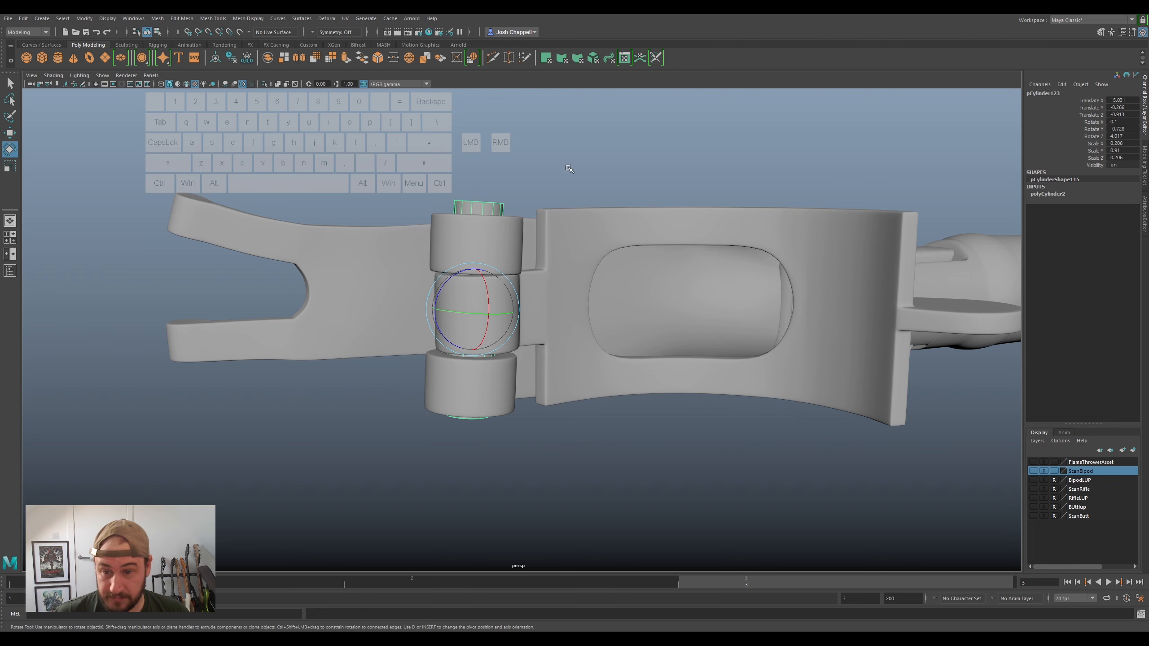
- Show the ScanBipod layer again, create a polygon sphere and move it along X close to the clamp
{"action": "left_click", "coordinate": [1033, 471]}
{"action": "left_click_drag", "start_coordinate": [771, 346], "coordinate": [623, 369], "text": "alt"}
{"action": "left_click", "coordinate": [28, 59]}
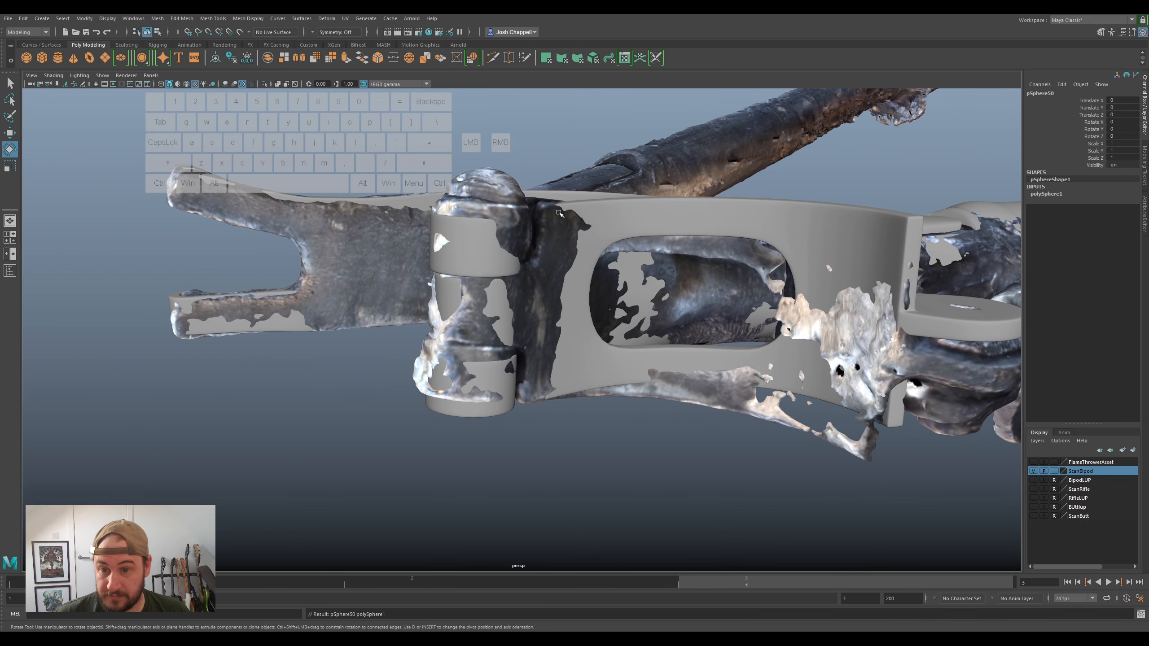
{"action": "scroll", "coordinate": [696, 256], "scroll_direction": "down", "scroll_amount": 5}
{"action": "key", "text": "w"}
{"action": "left_click_drag", "start_coordinate": [955, 254], "coordinate": [580, 302]}
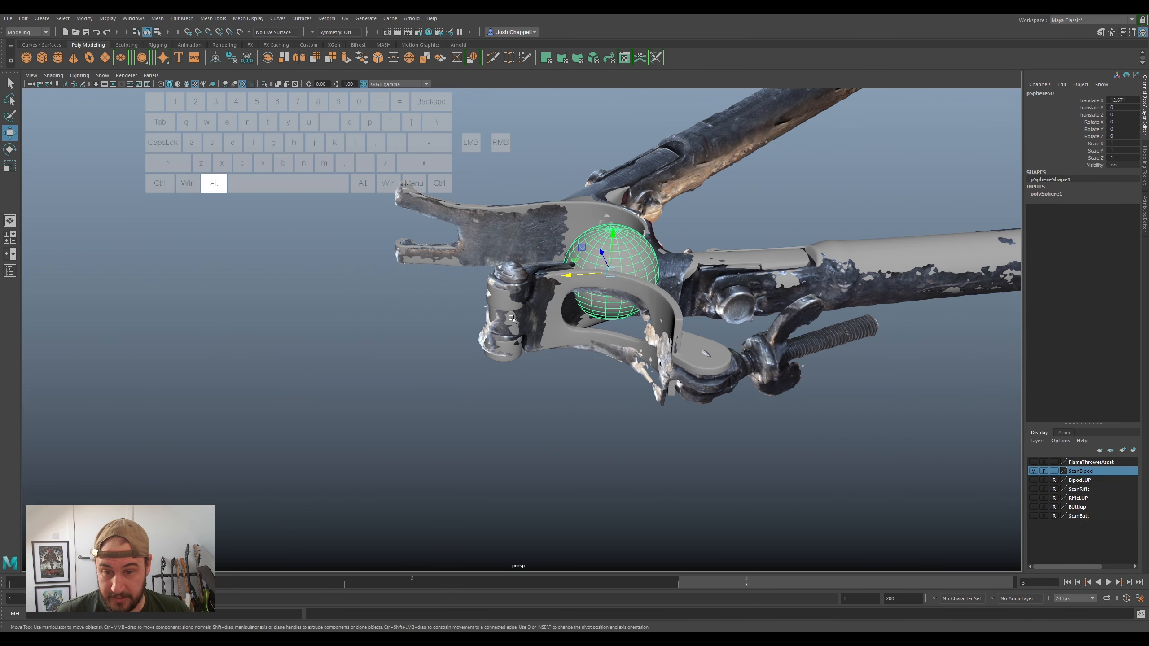
- Set the sphere's axis and height subdivisions to 12 each
{"action": "left_click", "coordinate": [1142, 199]}
{"action": "left_click", "coordinate": [1039, 91]}
{"action": "left_click_drag", "start_coordinate": [1075, 159], "coordinate": [1061, 168]}
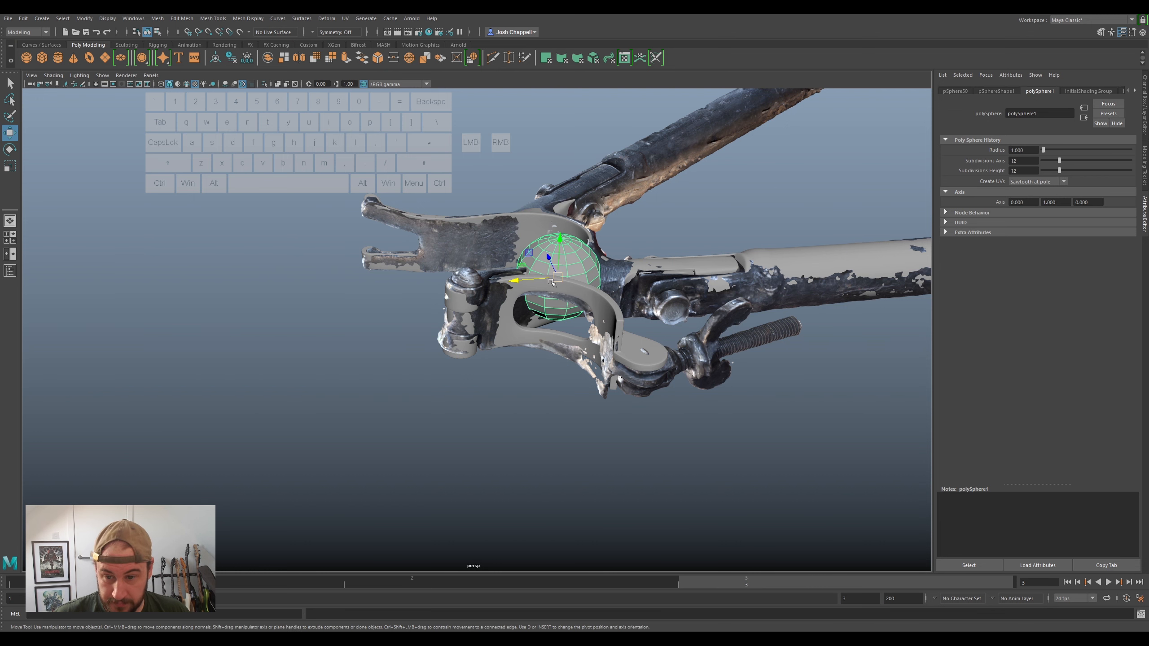
- Scale the sphere down uniformly and move it onto the upper end of the clamp's hinge barrel
{"action": "key", "text": "r"}
{"action": "left_click_drag", "start_coordinate": [556, 276], "coordinate": [470, 267]}
{"action": "key", "text": "w"}
{"action": "key", "text": "v"}
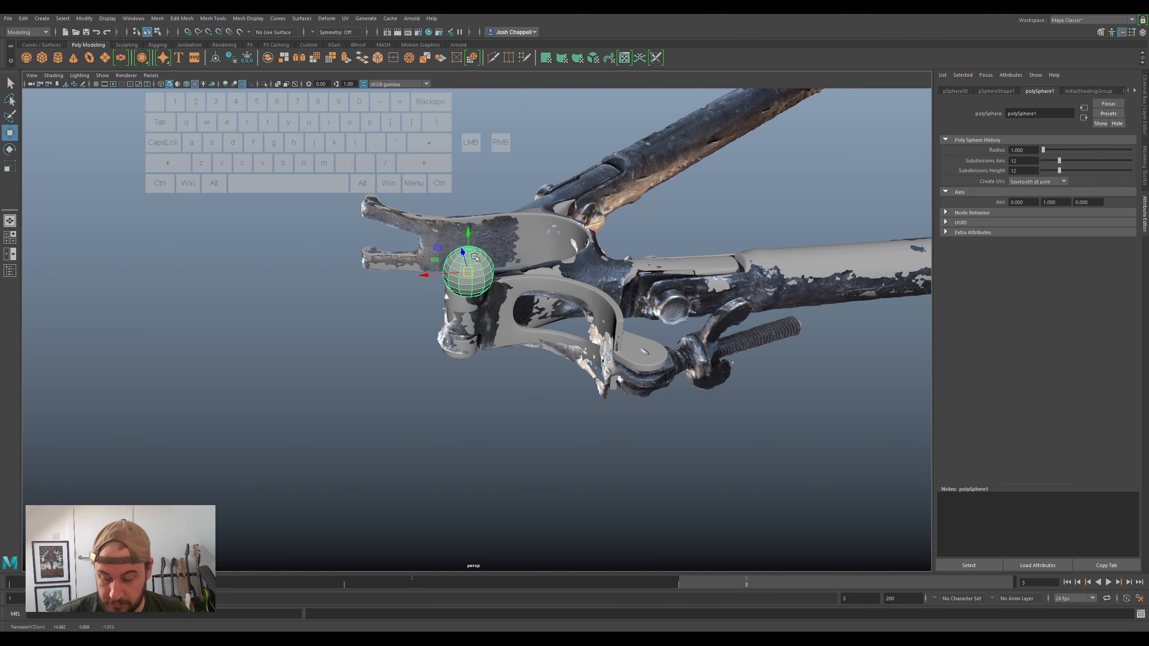
{"action": "scroll", "coordinate": [475, 257], "scroll_direction": "up", "scroll_amount": 2}
{"action": "left_click_drag", "start_coordinate": [466, 218], "coordinate": [454, 271]}
{"action": "key", "text": "r"}
{"action": "left_click_drag", "start_coordinate": [454, 272], "coordinate": [420, 268], "text": "alt"}
{"action": "key", "text": "w"}
- Refine the sphere's position on the barrel and flatten it vertically to a scale of about 0.349, 0.253 and 0.349 in X, Y and Z
{"action": "scroll", "coordinate": [429, 268], "scroll_direction": "up", "scroll_amount": 3}
{"action": "left_click_drag", "start_coordinate": [574, 267], "coordinate": [495, 232], "text": "alt"}
{"action": "middle_click_drag", "start_coordinate": [496, 231], "coordinate": [528, 329], "text": "alt"}
{"action": "scroll", "coordinate": [528, 330], "scroll_direction": "up", "scroll_amount": 2}
{"action": "left_click_drag", "start_coordinate": [481, 264], "coordinate": [473, 263]}
{"action": "left_click_drag", "start_coordinate": [561, 238], "coordinate": [496, 260], "text": "alt"}
{"action": "key", "text": "r"}
{"action": "left_click_drag", "start_coordinate": [487, 221], "coordinate": [490, 261]}
{"action": "key", "text": "w"}
{"action": "left_click_drag", "start_coordinate": [610, 356], "coordinate": [543, 299], "text": "alt"}
- Isolate the flattened sphere and delete the faces of its lower half to leave a dome
{"action": "key", "text": "ctrl+1"}
{"action": "right_click", "coordinate": [492, 260]}
{"action": "right_click_drag", "start_coordinate": [500, 261], "coordinate": [492, 271]}
{"action": "left_click", "coordinate": [491, 270]}
{"action": "double_click", "coordinate": [510, 269], "text": "shift"}
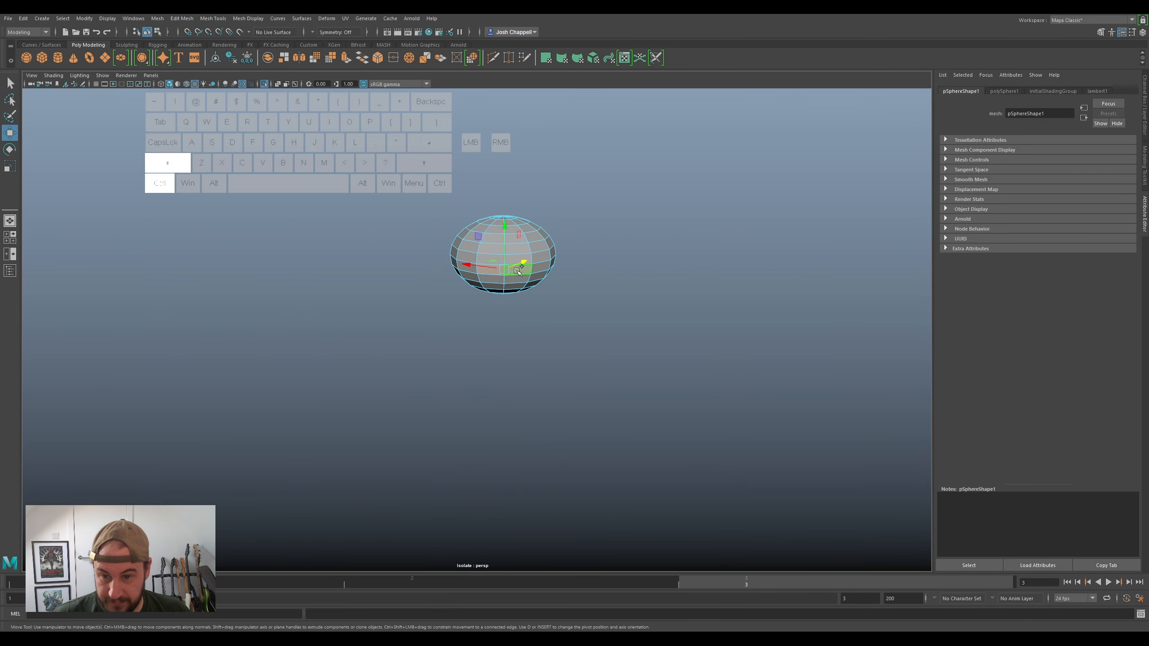
{"action": "key", "text": "Delete"}
{"action": "double_click", "coordinate": [515, 278]}
{"action": "key", "text": "Delete"}
- Extrude the dome's open border edge inward to form the underside rim, and extrude it downward into a shaft
{"action": "right_click_drag", "start_coordinate": [504, 261], "coordinate": [544, 248]}
{"action": "left_click", "coordinate": [515, 261]}
{"action": "left_click_drag", "start_coordinate": [516, 262], "coordinate": [561, 283], "text": "alt"}
{"action": "key", "text": "ctrl+e"}
{"action": "left_click", "coordinate": [502, 277]}
{"action": "left_click_drag", "start_coordinate": [503, 278], "coordinate": [498, 372]}
{"action": "key", "text": "ctrl+e"}
{"action": "right_click_drag", "start_coordinate": [505, 256], "coordinate": [531, 238]}
{"action": "left_click_drag", "start_coordinate": [530, 238], "coordinate": [530, 265], "text": "alt"}
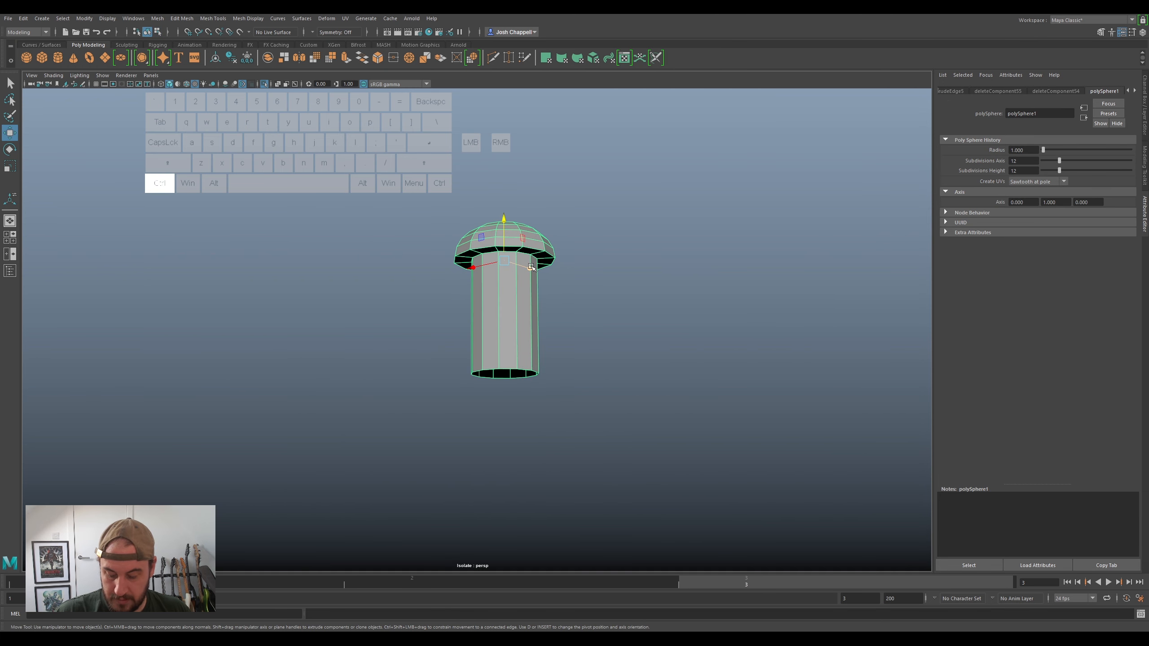
- Duplicate the domed pin and set the copy's Rotate Z to 180
{"action": "key", "text": "ctrl+d"}
{"action": "key", "text": "e"}
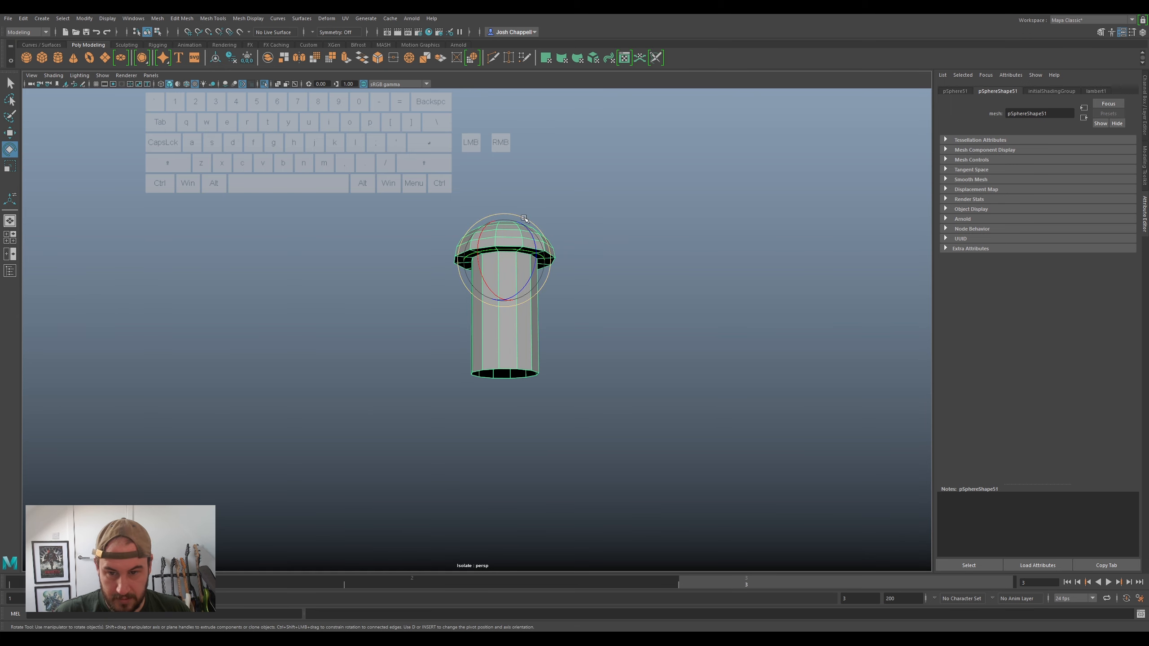
{"action": "left_click_drag", "start_coordinate": [532, 231], "coordinate": [751, 231]}
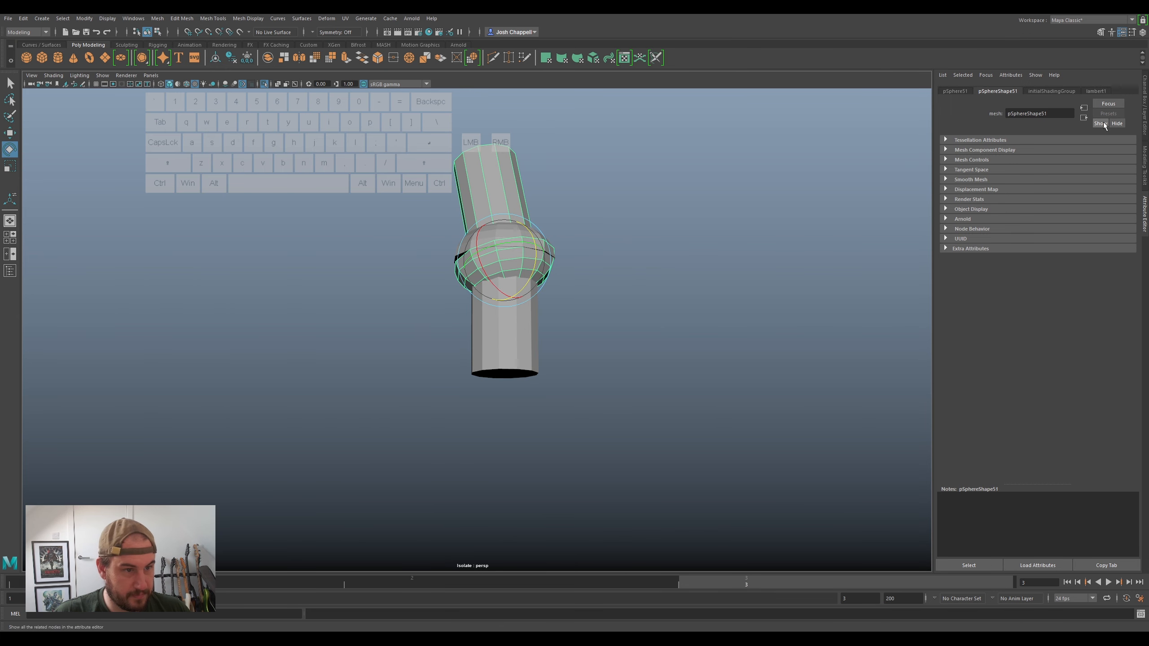
{"action": "left_click", "coordinate": [1144, 121]}
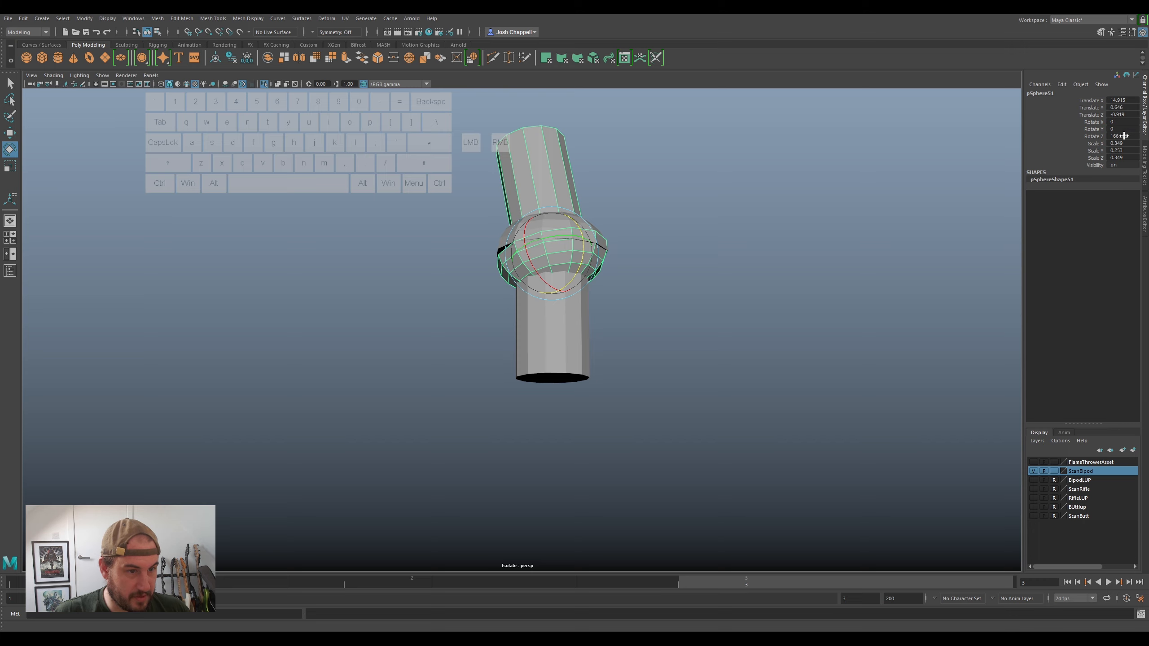
{"action": "left_click", "coordinate": [1123, 137]}
{"action": "type", "text": "180"}
{"action": "key", "text": "Return"}
- Move the flipped copy down to a Translate Y of about -0.913 so the two shafts' open ends meet
{"action": "key", "text": "w"}
{"action": "left_click_drag", "start_coordinate": [549, 211], "coordinate": [549, 463]}
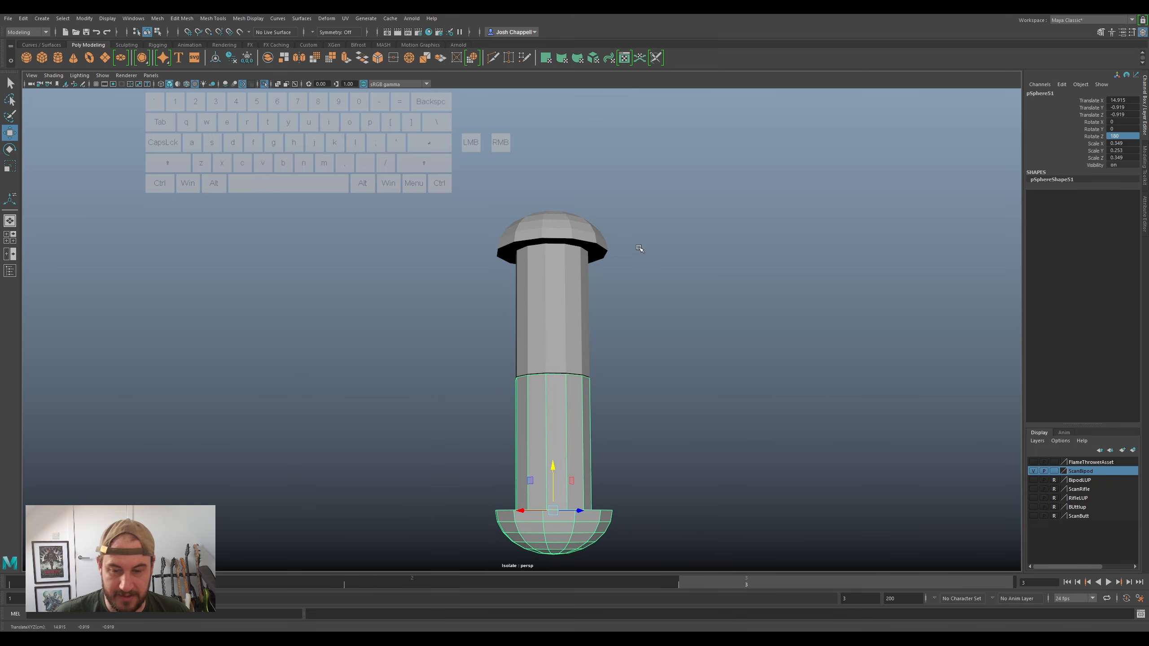
{"action": "left_click_drag", "start_coordinate": [646, 300], "coordinate": [613, 344], "text": "alt"}
{"action": "middle_click_drag", "start_coordinate": [581, 411], "coordinate": [575, 359], "text": "alt"}
{"action": "scroll", "coordinate": [574, 360], "scroll_direction": "up", "scroll_amount": 4}
{"action": "left_click_drag", "start_coordinate": [574, 360], "coordinate": [569, 484], "text": "alt"}
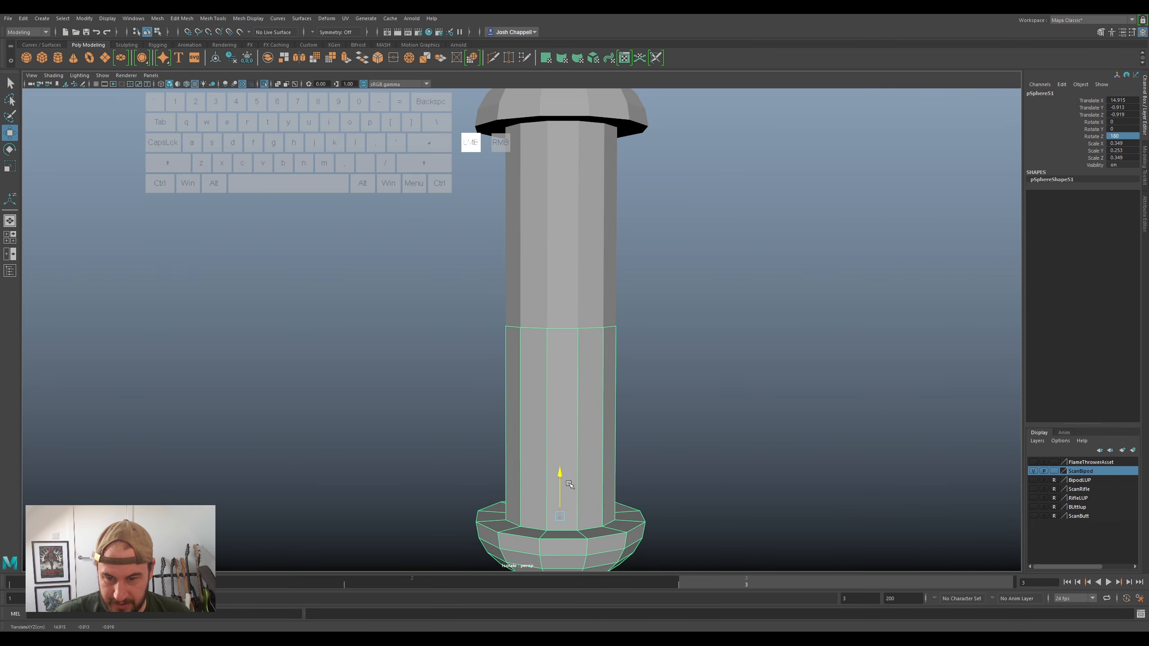
- Combine the two pin halves into one mesh
{"action": "right_click_drag", "start_coordinate": [562, 329], "coordinate": [593, 311]}
{"action": "left_click", "coordinate": [577, 248], "text": "ctrl+shift"}
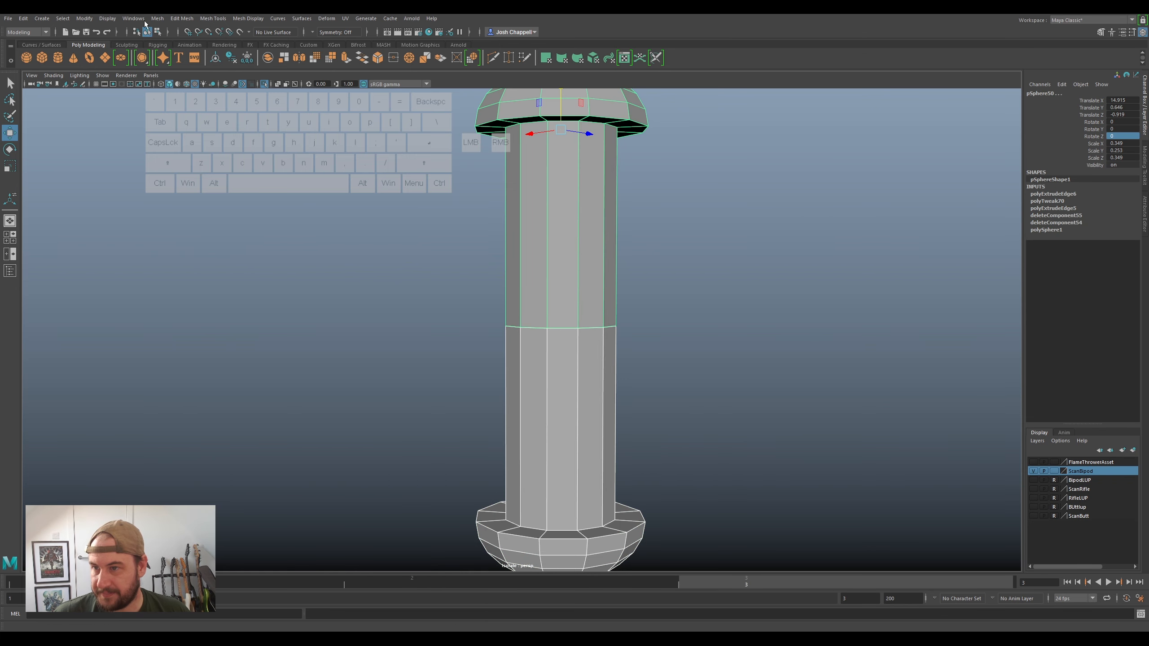
{"action": "left_click", "coordinate": [159, 20]}
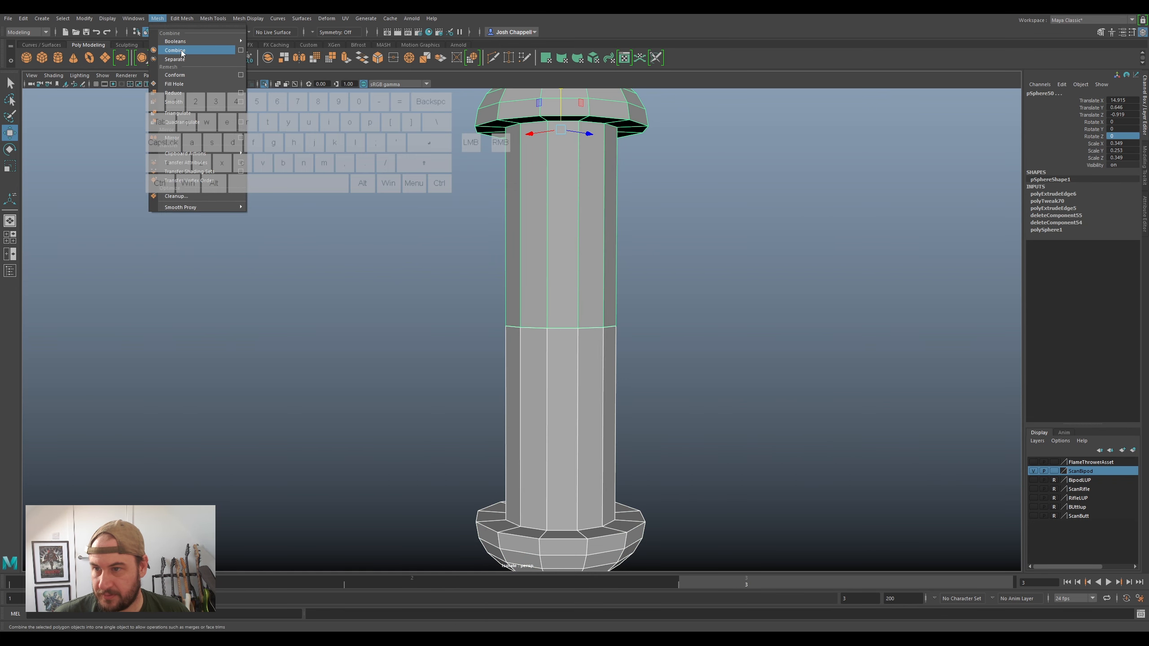
{"action": "left_click", "coordinate": [178, 49]}
- Merge the vertices along the pin's middle seam with a distance threshold of 0.01
{"action": "key", "text": "r"}
{"action": "right_click_drag", "start_coordinate": [540, 243], "coordinate": [499, 242]}
{"action": "left_click_drag", "start_coordinate": [721, 238], "coordinate": [333, 394]}
{"action": "left_click", "coordinate": [174, 18]}
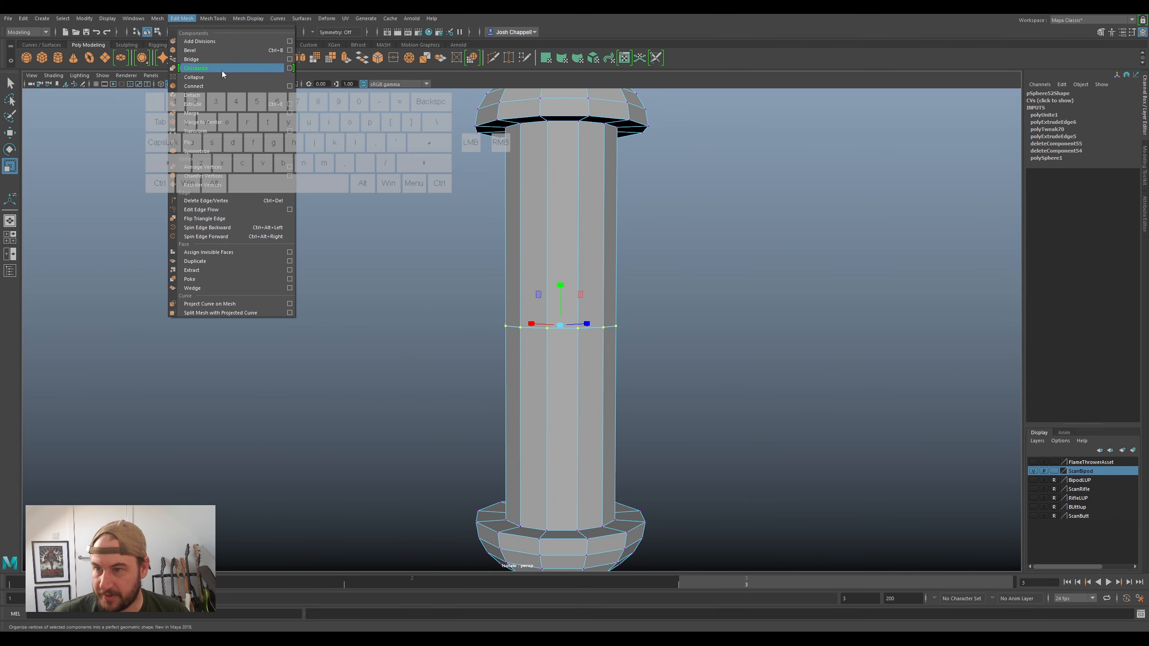
{"action": "left_click", "coordinate": [221, 116]}
{"action": "scroll", "coordinate": [611, 352], "scroll_direction": "up", "scroll_amount": 5}
{"action": "left_click_drag", "start_coordinate": [611, 352], "coordinate": [651, 367], "text": "alt"}
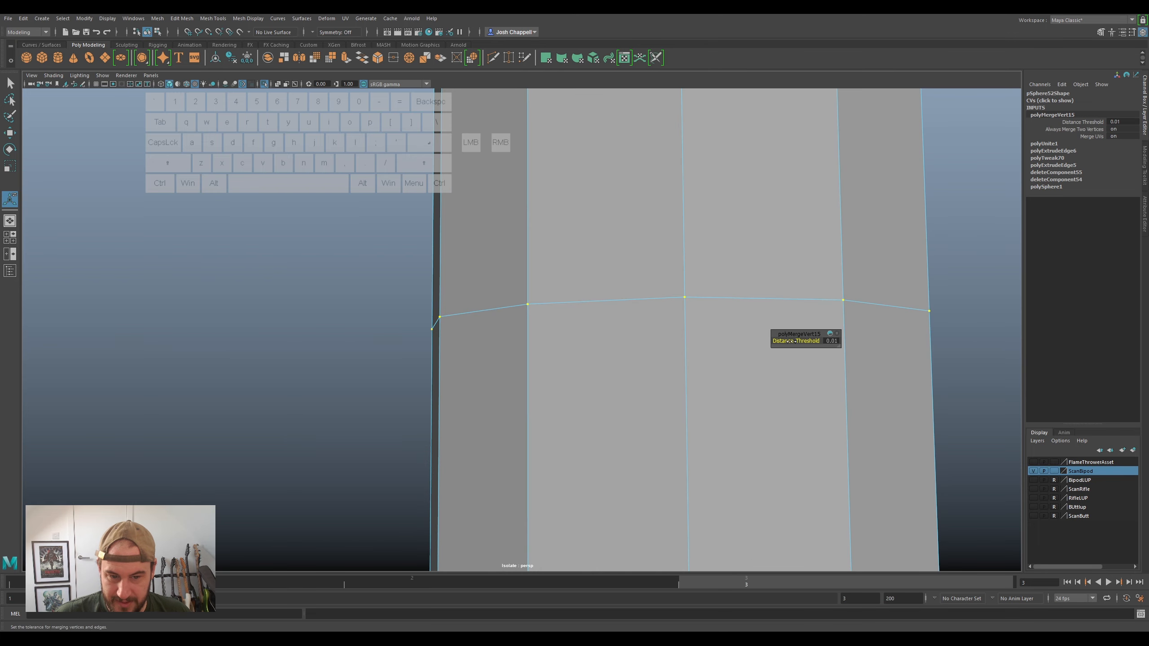
{"action": "mouse_move", "coordinate": [792, 342]}
{"action": "left_mouse_down"}
{"action": "mouse_move", "coordinate": [803, 342]}
{"action": "mouse_move", "coordinate": [792, 342]}
{"action": "left_mouse_up"}
{"action": "scroll", "coordinate": [633, 304], "scroll_direction": "down", "scroll_amount": 5}
{"action": "right_click_drag", "start_coordinate": [606, 294], "coordinate": [653, 275]}
{"action": "scroll", "coordinate": [651, 277], "scroll_direction": "down", "scroll_amount": 6}
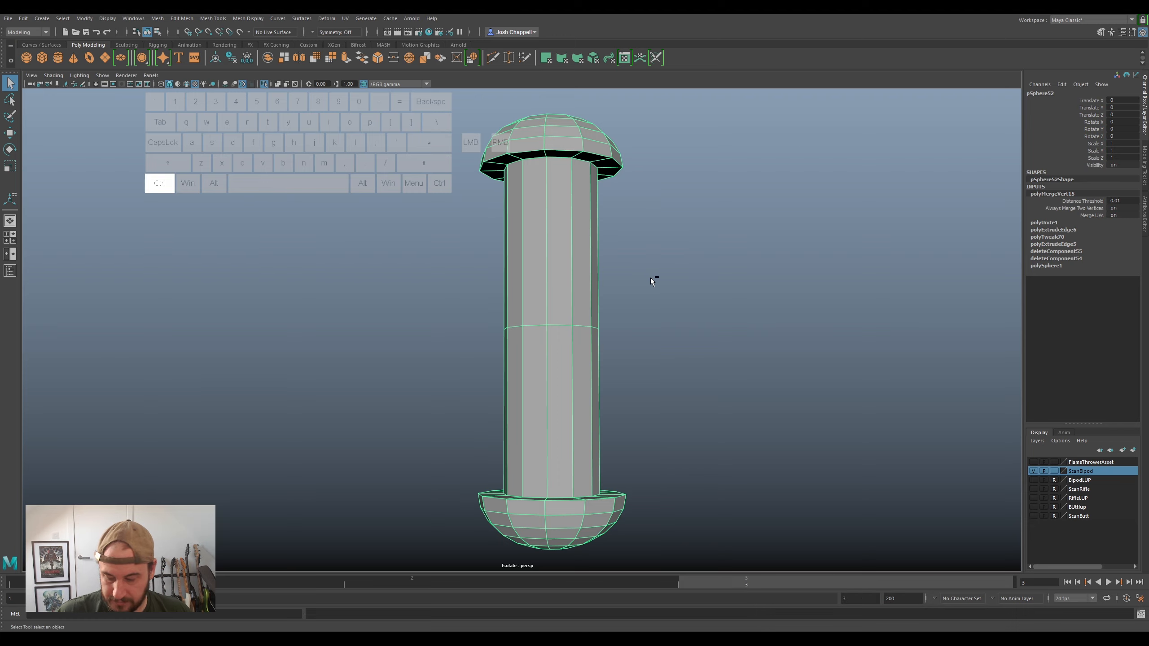
- Bring back the full scene and move the pin's lower cap vertices down until the cap sits below the hinge barrel
{"action": "key", "text": "ctrl+1"}
{"action": "scroll", "coordinate": [655, 278], "scroll_direction": "down", "scroll_amount": 3}
{"action": "left_click_drag", "start_coordinate": [655, 278], "coordinate": [543, 435], "text": "alt"}
{"action": "right_click_drag", "start_coordinate": [548, 382], "coordinate": [545, 407]}
{"action": "left_click_drag", "start_coordinate": [384, 545], "coordinate": [623, 363]}
{"action": "key", "text": "w"}
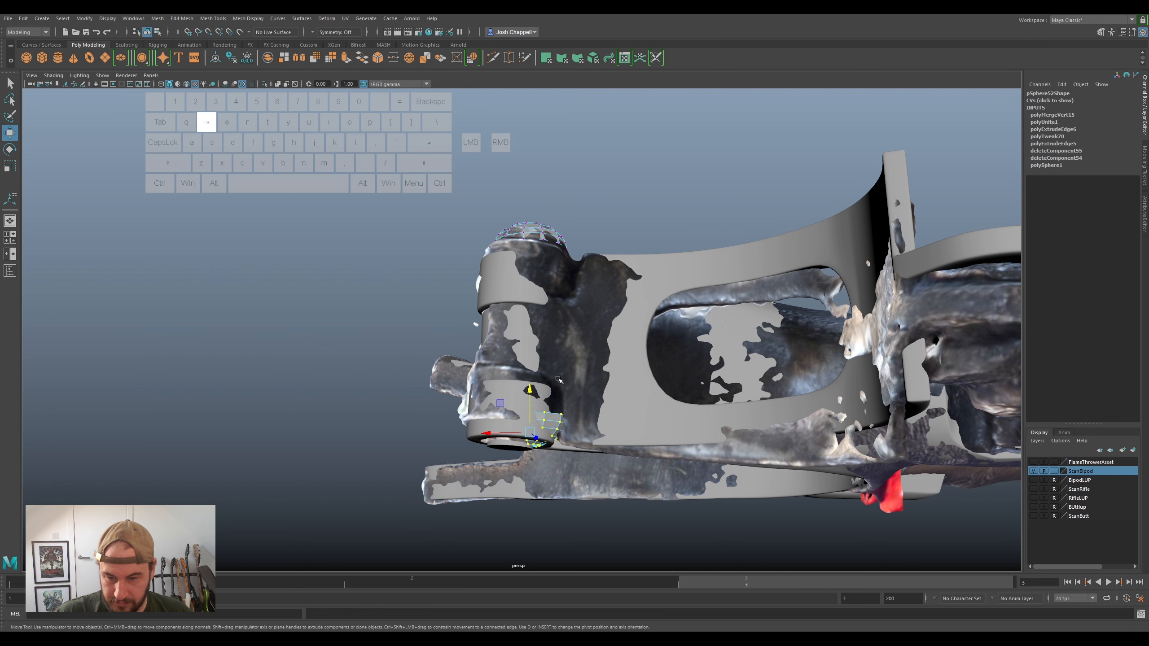
{"action": "left_click_drag", "start_coordinate": [530, 395], "coordinate": [530, 420]}
{"action": "mouse_move", "coordinate": [653, 256]}
{"action": "left_mouse_down", "text": "alt"}
{"action": "mouse_move", "coordinate": [621, 300]}
{"action": "mouse_move", "coordinate": [664, 258]}
{"action": "left_mouse_up", "text": "alt"}
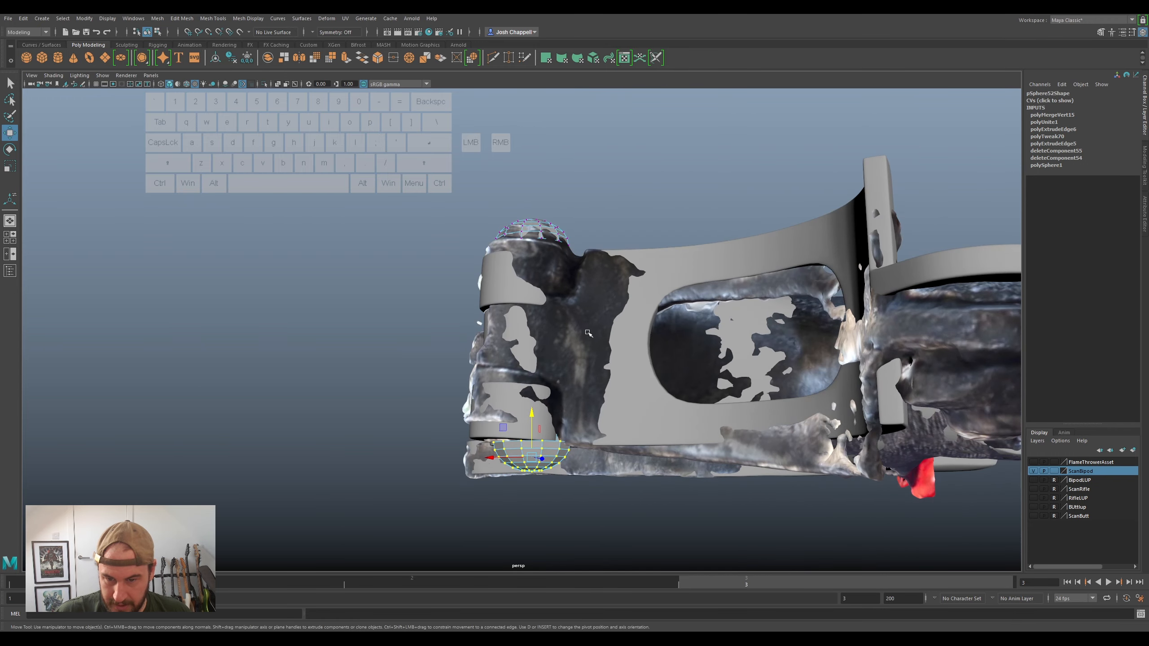
{"action": "left_click_drag", "start_coordinate": [576, 267], "coordinate": [549, 257], "text": "alt"}
{"action": "right_click_drag", "start_coordinate": [549, 257], "coordinate": [590, 241]}
{"action": "scroll", "coordinate": [573, 285], "scroll_direction": "down", "scroll_amount": 4}
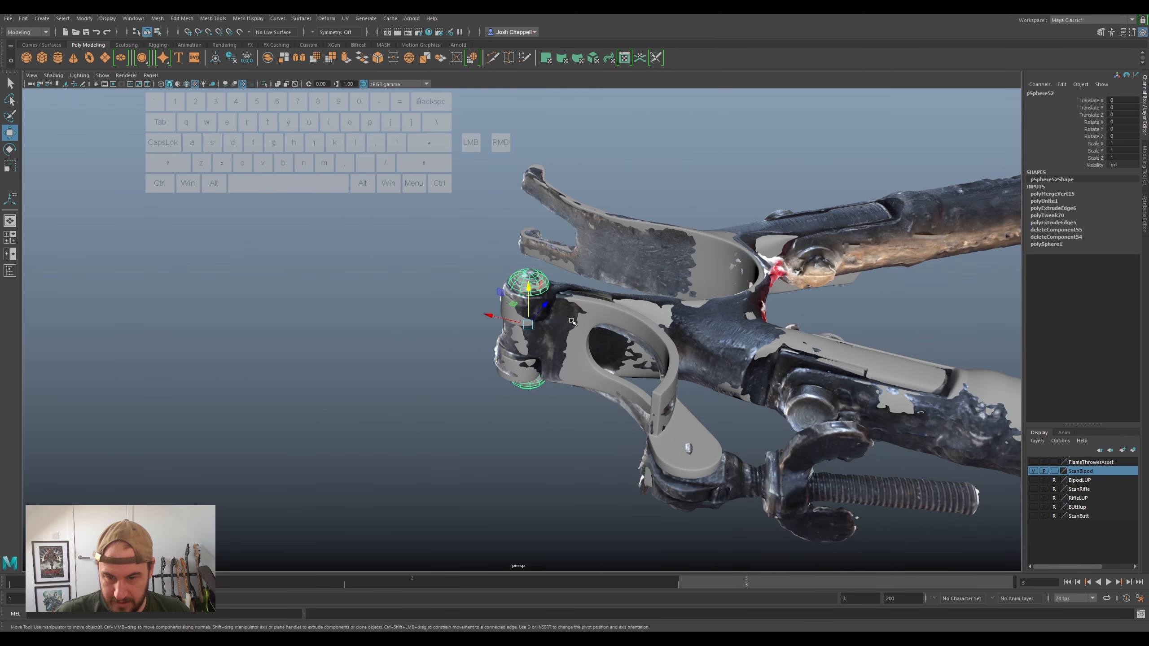
- Hide the ScanBipod layer and isolate the pin together with the slotted clamp part
{"action": "left_click", "coordinate": [1034, 471]}
{"action": "scroll", "coordinate": [601, 421], "scroll_direction": "up", "scroll_amount": 5}
{"action": "left_click_drag", "start_coordinate": [591, 432], "coordinate": [579, 294], "text": "alt"}
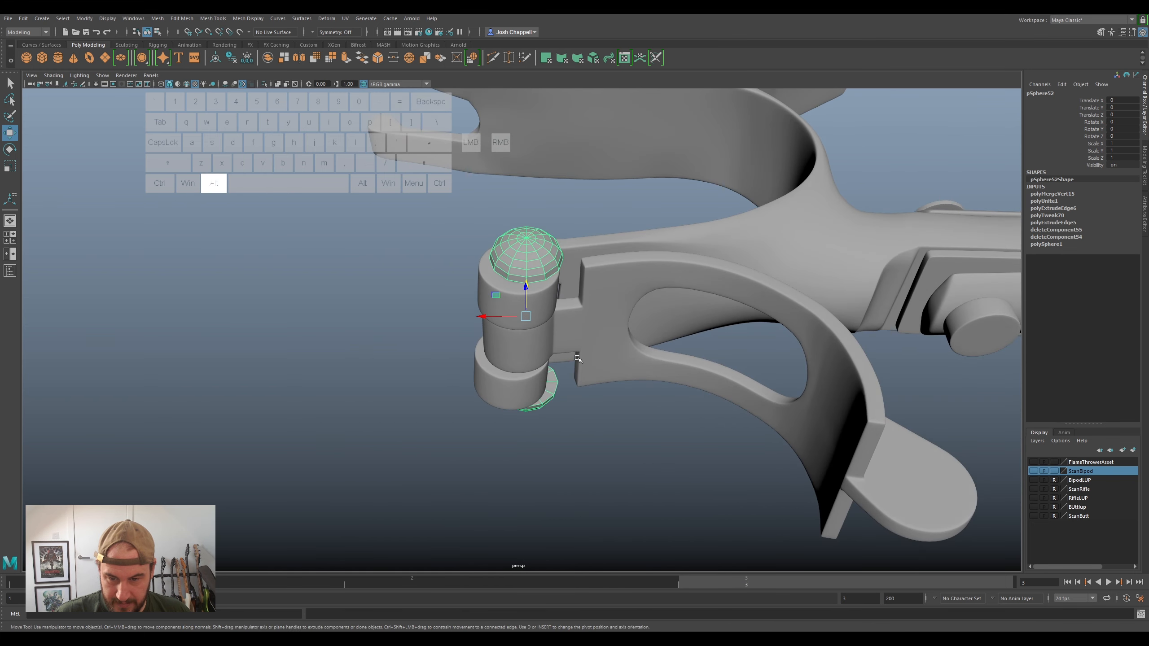
{"action": "left_click", "coordinate": [594, 291], "text": "shift"}
{"action": "key", "text": "ctrl+1"}
{"action": "left_click_drag", "start_coordinate": [594, 291], "coordinate": [546, 239], "text": "alt"}
- Move the pin along X to a Translate X of about 0.077 to centre it in the clamp's barrel
{"action": "left_click", "coordinate": [546, 239]}
{"action": "left_click_drag", "start_coordinate": [505, 320], "coordinate": [490, 324]}
{"action": "key", "text": "r"}
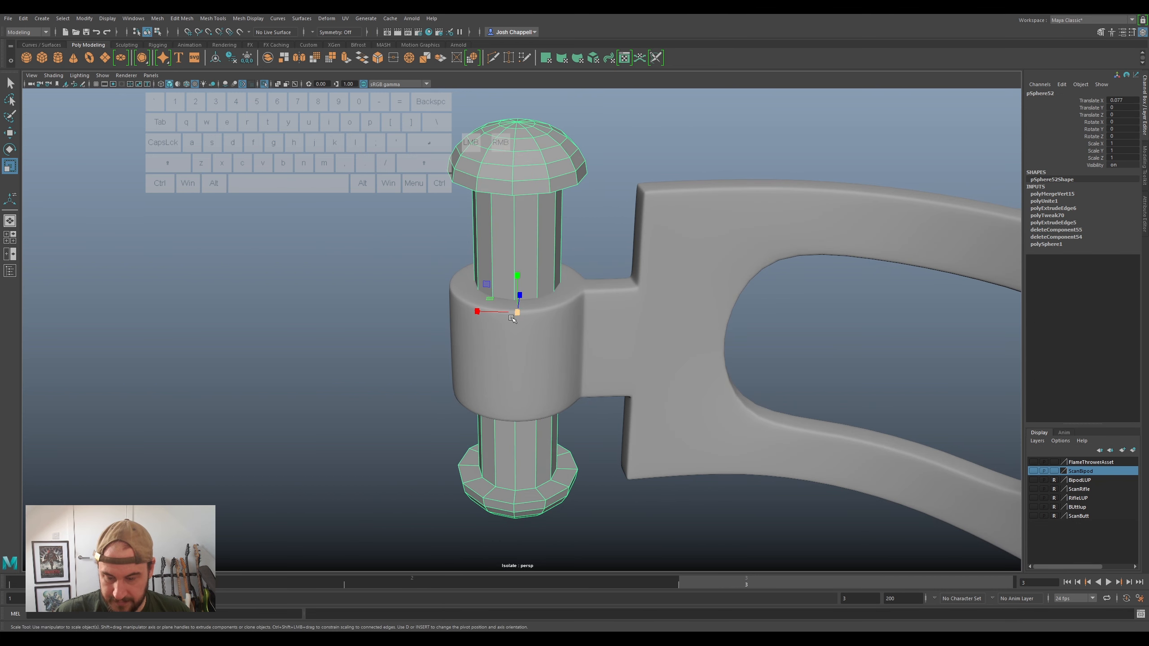
- Transform the ring of upper shaft faces inward by a Local Translate Z of about -0.033 to slim the shaft
{"action": "right_click_drag", "start_coordinate": [544, 258], "coordinate": [545, 279]}
{"action": "left_click", "coordinate": [546, 271]}
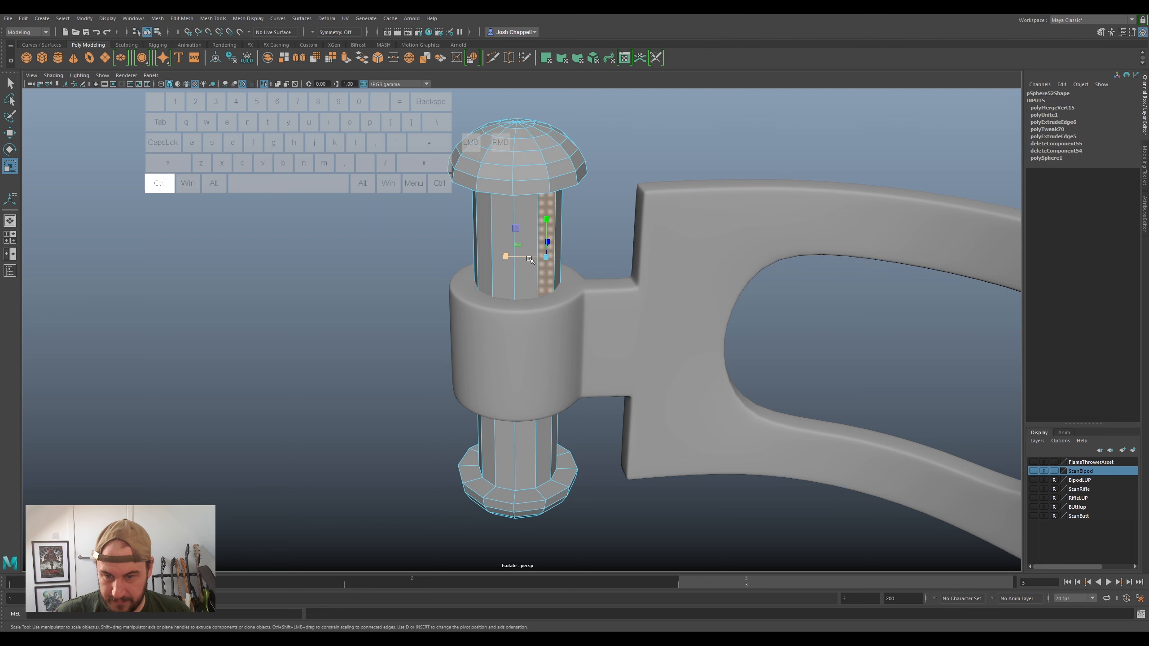
{"action": "double_click", "coordinate": [524, 275], "text": "ctrl+shift"}
{"action": "right_click_drag", "start_coordinate": [525, 277], "coordinate": [533, 439], "text": "shift"}
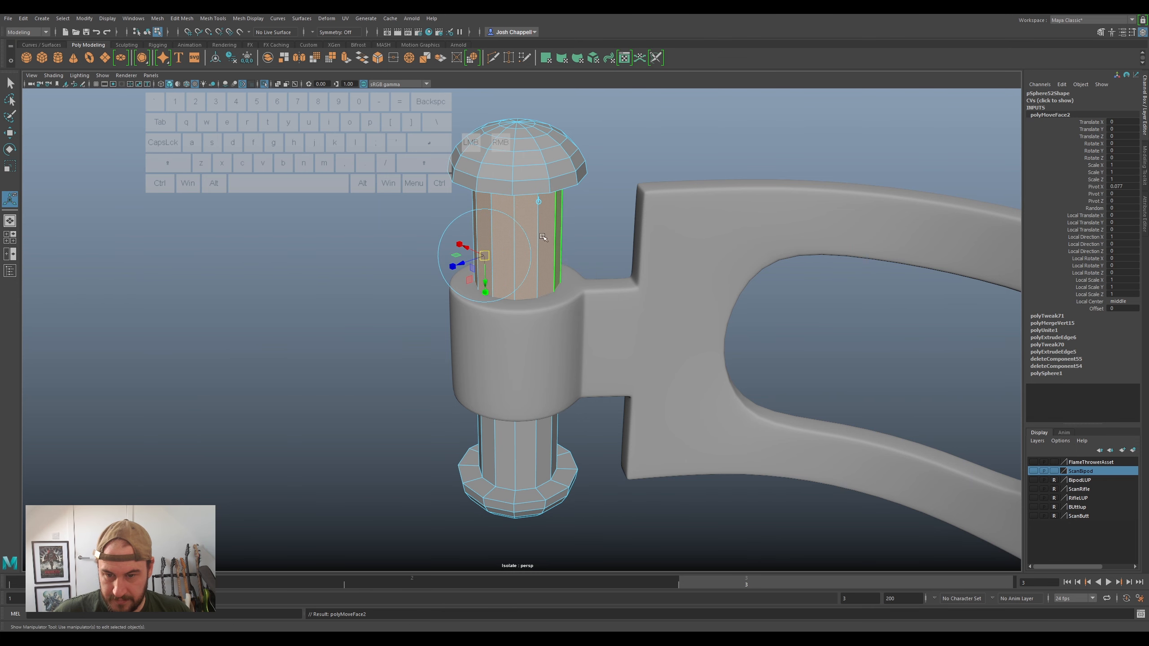
{"action": "left_click_drag", "start_coordinate": [463, 262], "coordinate": [534, 221]}
- Bevel the edge loops at the cap rims and where the shaft meets the caps, with 2 segments and a fraction of 0.4
{"action": "right_click_drag", "start_coordinate": [535, 220], "coordinate": [535, 173]}
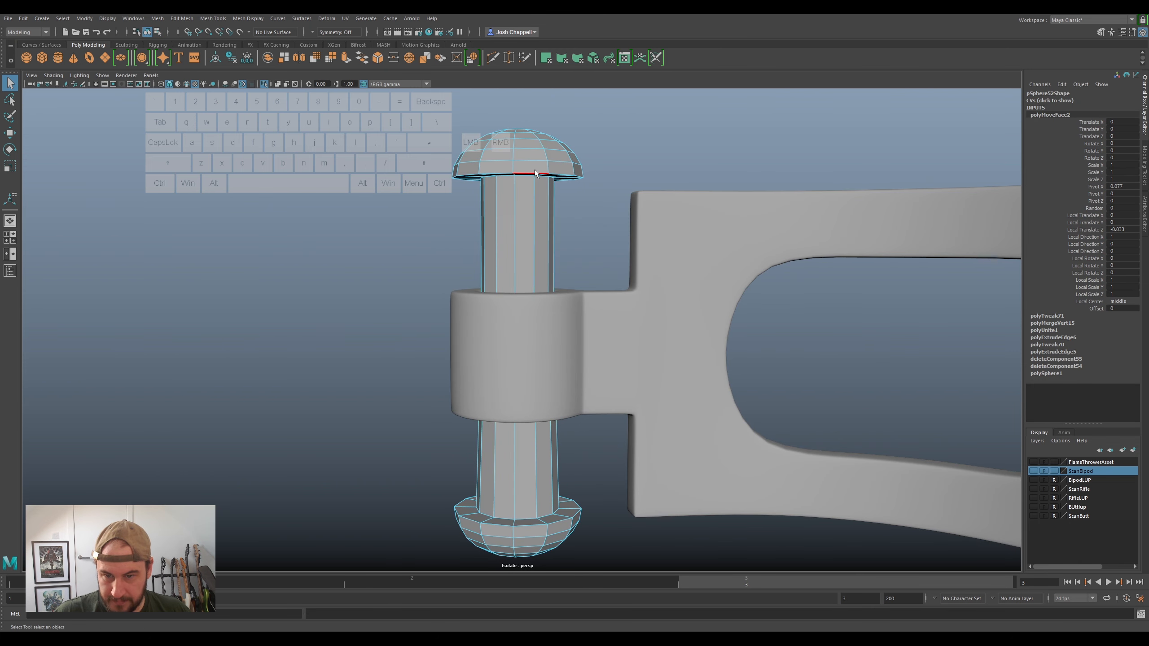
{"action": "double_click", "coordinate": [535, 173]}
{"action": "left_click_drag", "start_coordinate": [526, 194], "coordinate": [599, 330], "text": "alt"}
{"action": "middle_click_drag", "start_coordinate": [527, 500], "coordinate": [524, 327], "text": "alt"}
{"action": "scroll", "coordinate": [522, 326], "scroll_direction": "up", "scroll_amount": 3, "text": "alt"}
{"action": "left_click_drag", "start_coordinate": [522, 326], "coordinate": [516, 348], "text": "alt"}
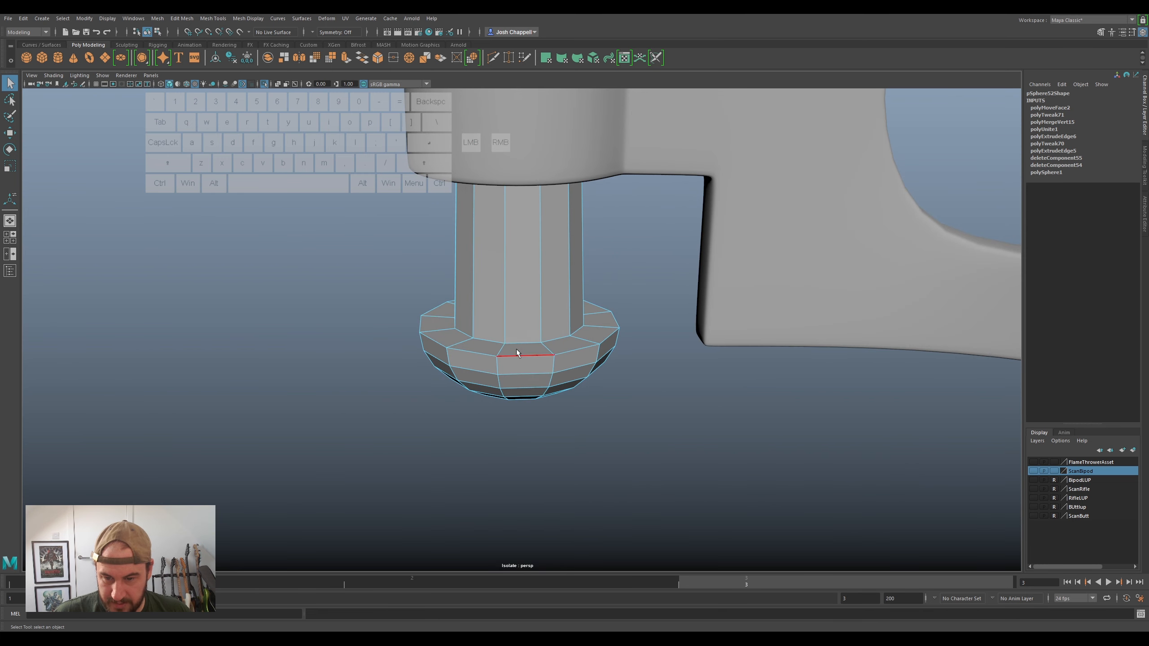
{"action": "left_click", "coordinate": [520, 342], "text": "ctrl+shift"}
{"action": "double_click", "coordinate": [520, 355], "text": "ctrl+shift"}
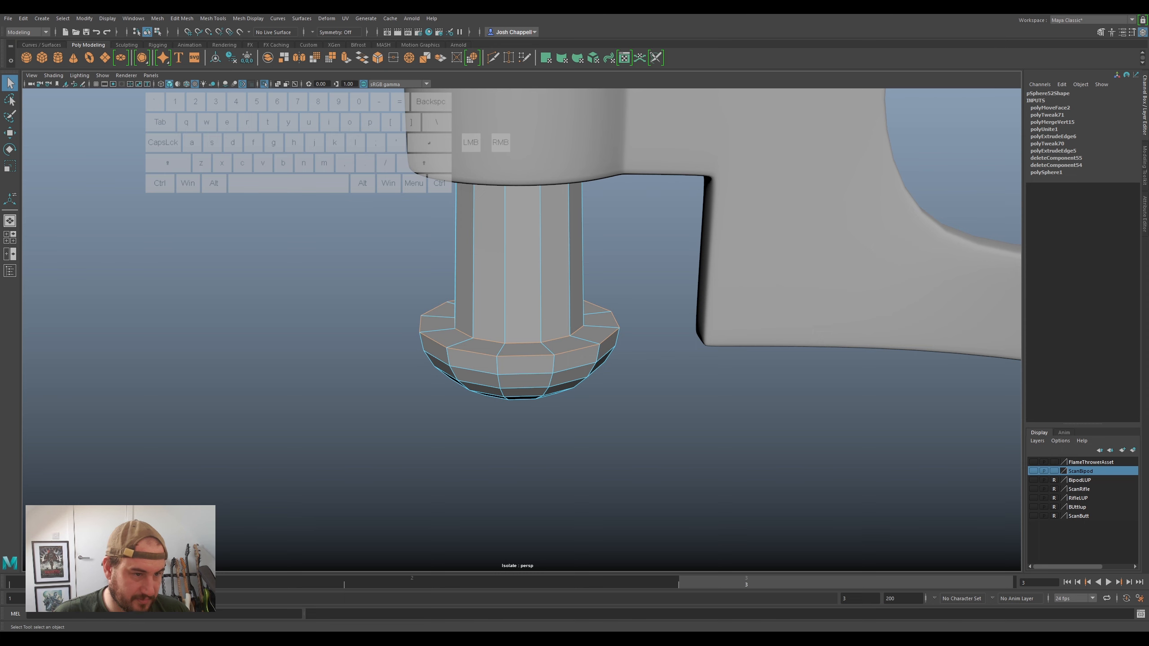
{"action": "left_click", "coordinate": [1144, 168]}
{"action": "left_click", "coordinate": [1103, 301]}
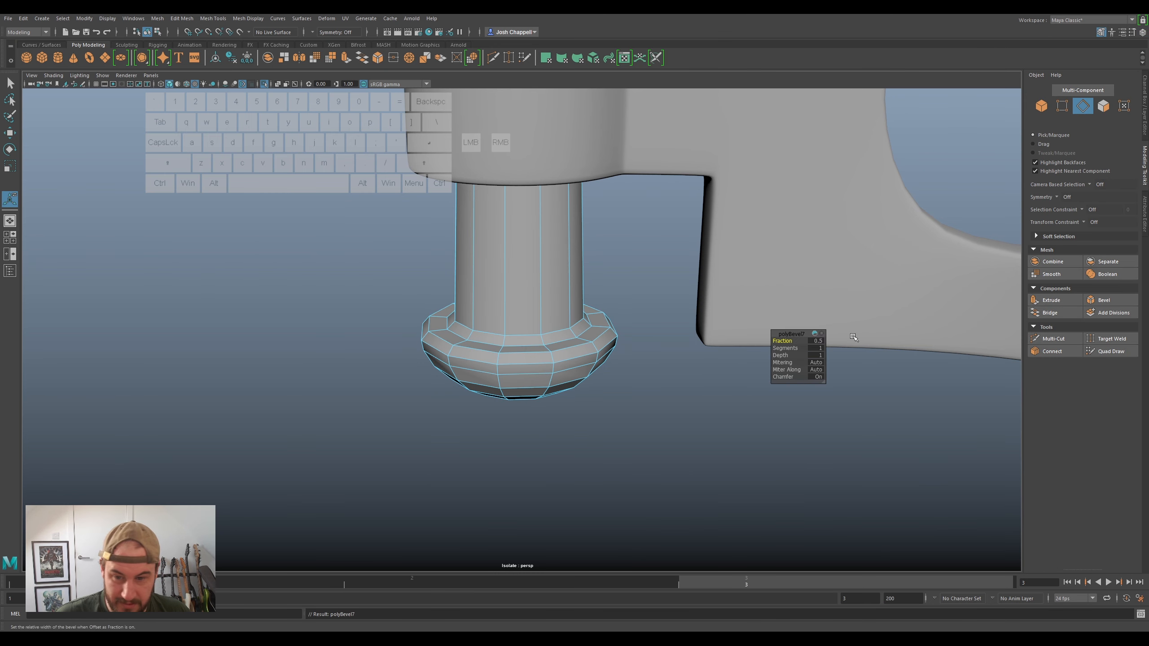
{"action": "left_click_drag", "start_coordinate": [784, 348], "coordinate": [787, 348]}
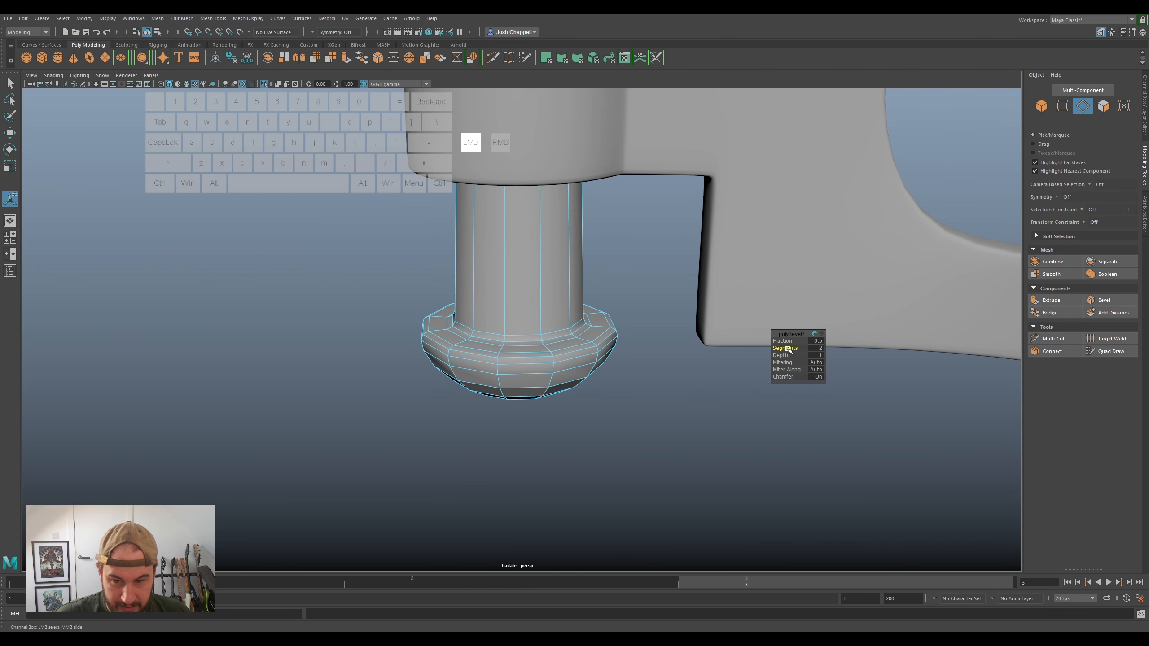
{"action": "left_click_drag", "start_coordinate": [788, 340], "coordinate": [787, 341]}
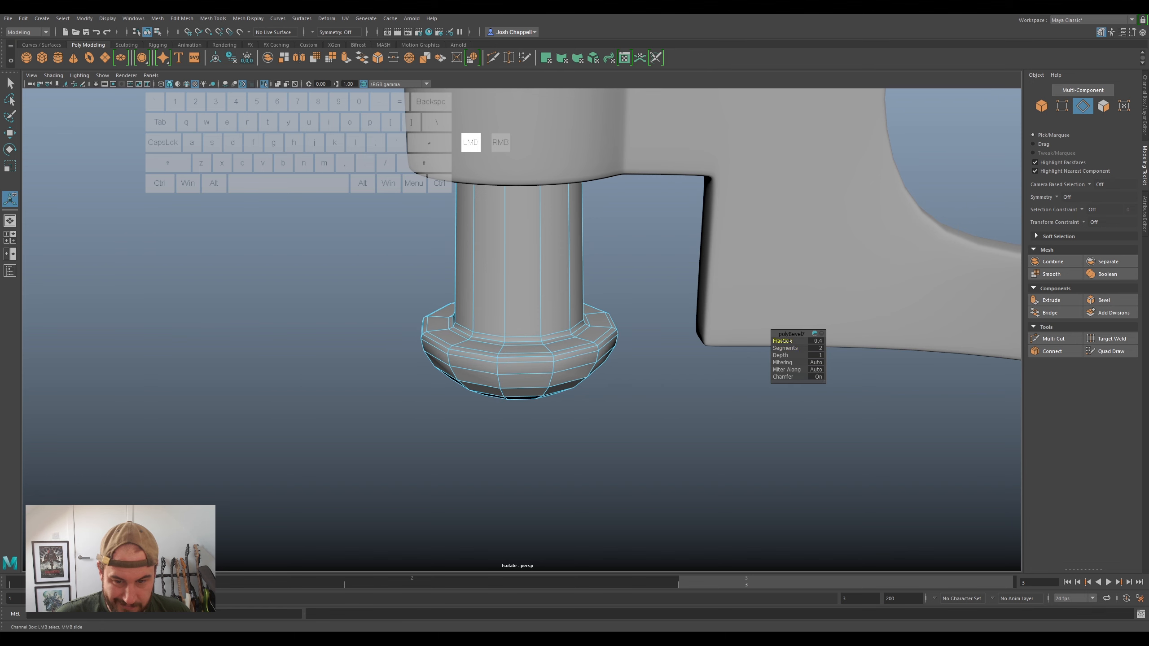
- Insert supporting edge loops around the shaft near both caps and along its length with Multi-Cut, and preview the smoothed mesh
{"action": "left_click", "coordinate": [1052, 338]}
{"action": "left_click", "coordinate": [541, 322], "text": "ctrl"}
{"action": "scroll", "coordinate": [541, 322], "scroll_direction": "down", "scroll_amount": 5}
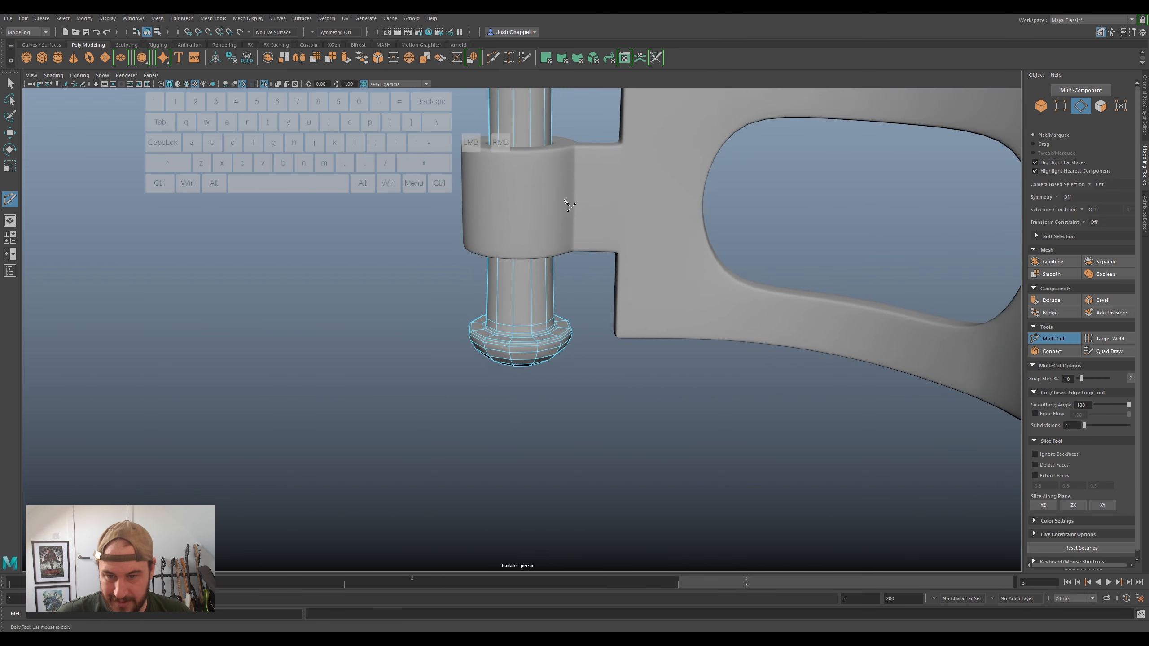
{"action": "middle_click_drag", "start_coordinate": [534, 143], "coordinate": [529, 343], "text": "alt"}
{"action": "left_click_drag", "start_coordinate": [530, 344], "coordinate": [537, 277], "text": "alt"}
{"action": "left_click", "coordinate": [533, 254], "text": "ctrl"}
{"action": "left_click", "coordinate": [532, 305], "text": "ctrl"}
{"action": "left_click", "coordinate": [532, 473], "text": "ctrl"}
{"action": "key", "text": "q"}
{"action": "left_click_drag", "start_coordinate": [531, 472], "coordinate": [540, 331], "text": "alt"}
{"action": "key", "text": "3"}
{"action": "key", "text": "1"}
- Delete the surplus radial edges at the cap's pole, leaving a four-spoke cross inside the innermost ring
{"action": "scroll", "coordinate": [549, 248], "scroll_direction": "up", "scroll_amount": 5}
{"action": "middle_click_drag", "start_coordinate": [540, 330], "coordinate": [552, 272], "text": "alt"}
{"action": "scroll", "coordinate": [553, 272], "scroll_direction": "up", "scroll_amount": 1}
{"action": "left_click_drag", "start_coordinate": [553, 272], "coordinate": [505, 342], "text": "alt"}
{"action": "right_click_drag", "start_coordinate": [505, 341], "coordinate": [504, 319]}
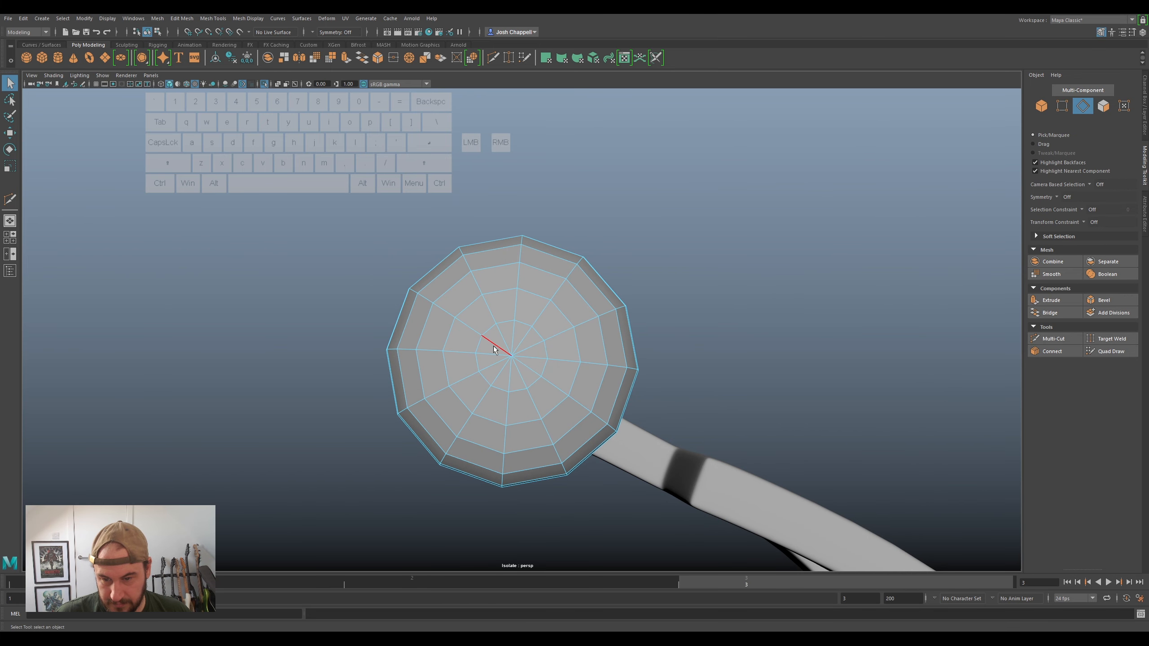
{"action": "left_click", "coordinate": [490, 354]}
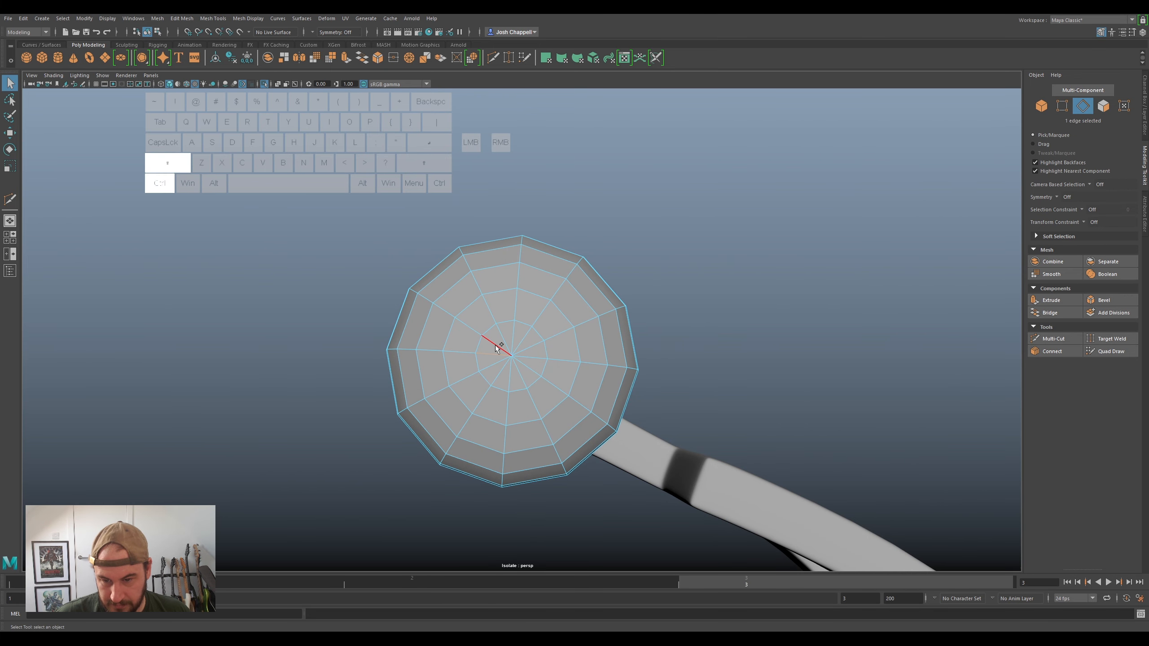
{"action": "left_click", "coordinate": [527, 369], "text": "ctrl+shift"}
{"action": "left_click", "coordinate": [495, 373], "text": "ctrl+shift"}
{"action": "key", "text": "ctrl+Delete"}
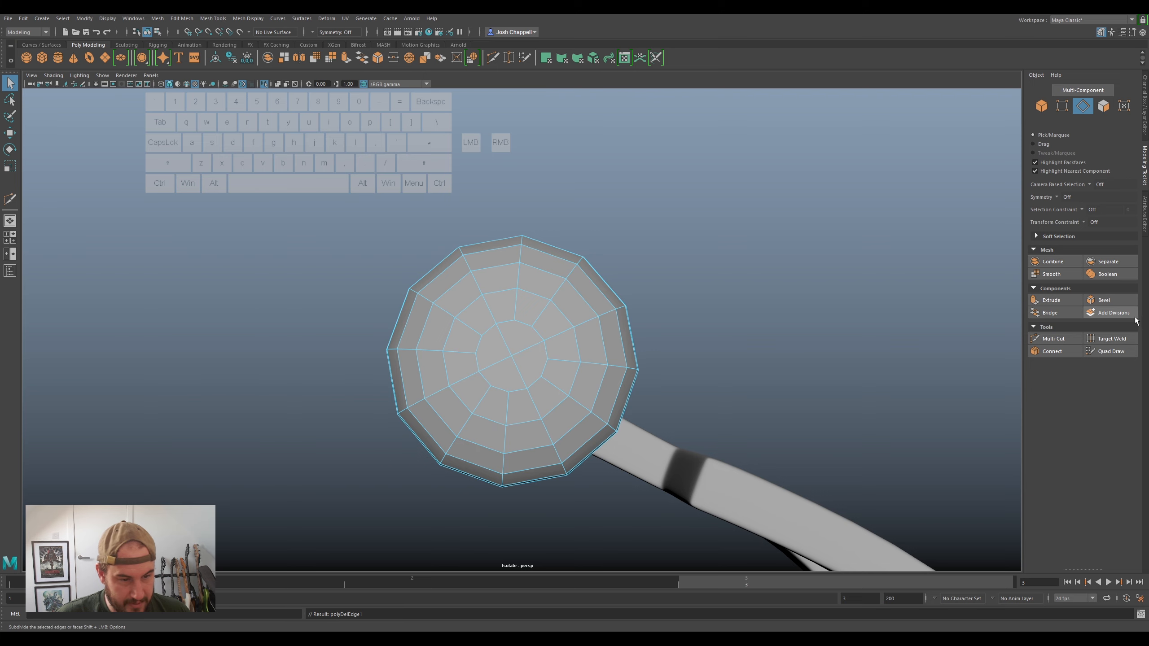
- Cut edges parallel to one spoke across the innermost ring with Multi-Cut, on both sides of the cap's pole
{"action": "left_click", "coordinate": [1053, 338]}
{"action": "left_click", "coordinate": [474, 353]}
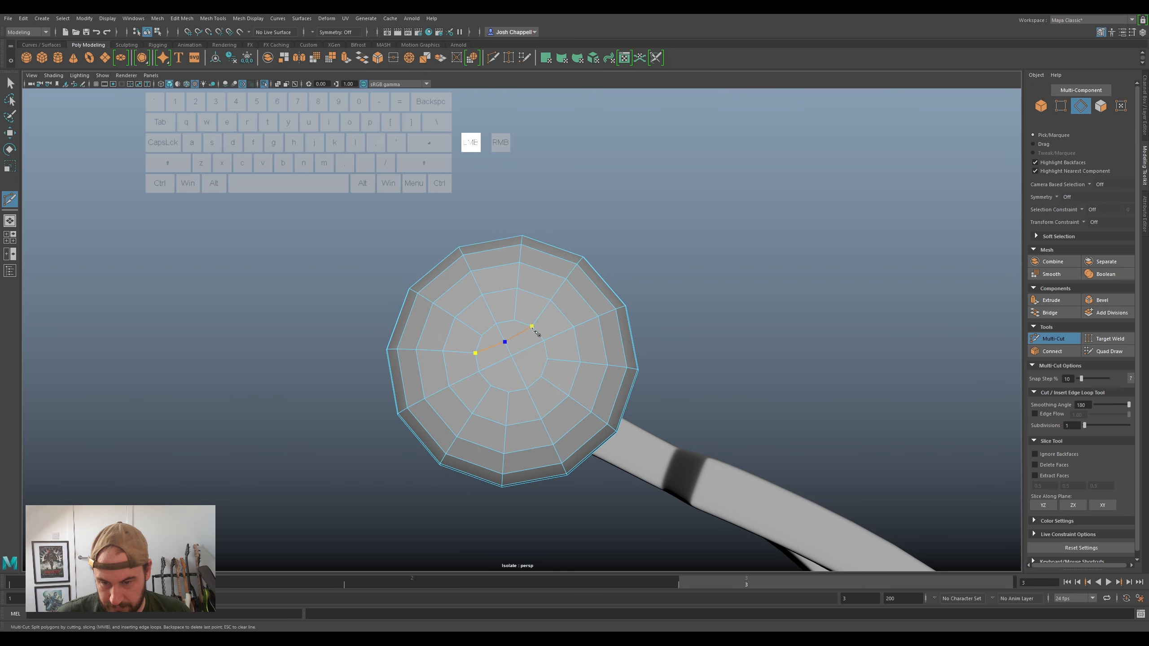
{"action": "key", "text": "Return"}
{"action": "left_click", "coordinate": [547, 360]}
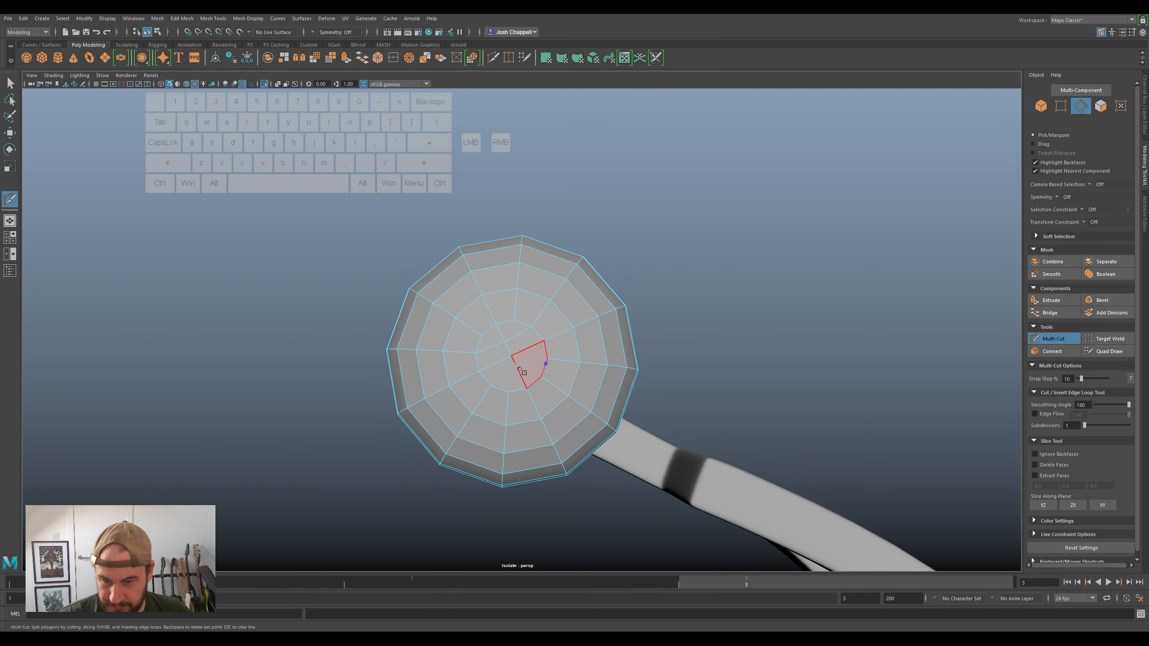
{"action": "key", "text": "Return"}
{"action": "key", "text": "ctrl+z"}
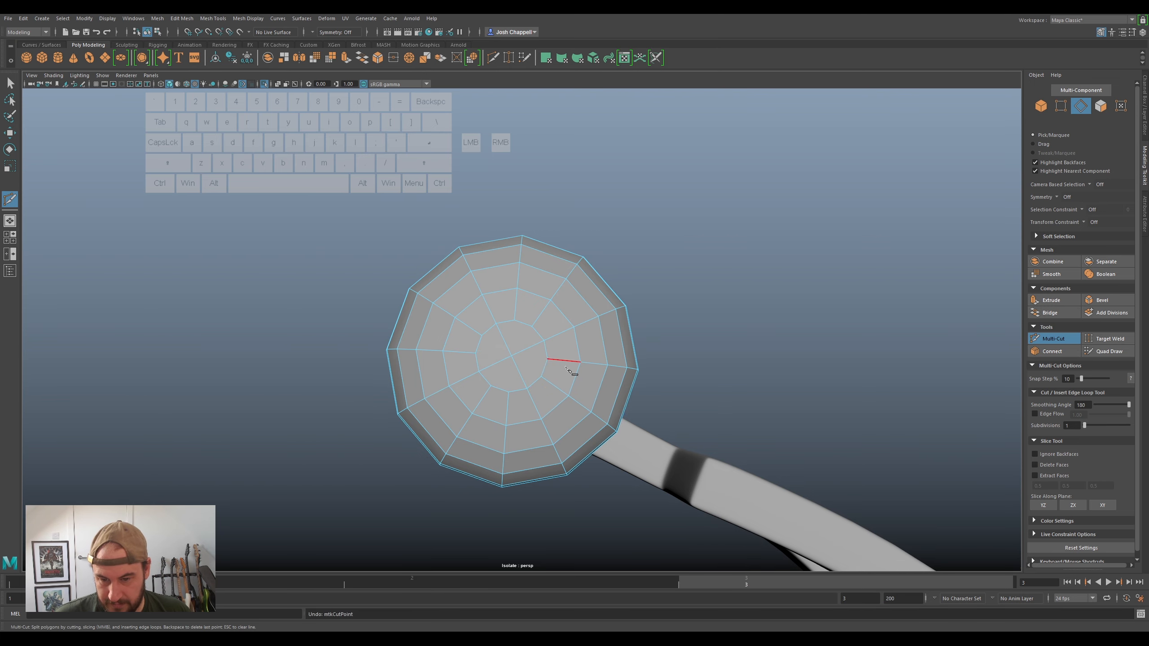
{"action": "scroll", "coordinate": [563, 371], "scroll_direction": "up", "scroll_amount": 2}
{"action": "left_click", "coordinate": [536, 325]}
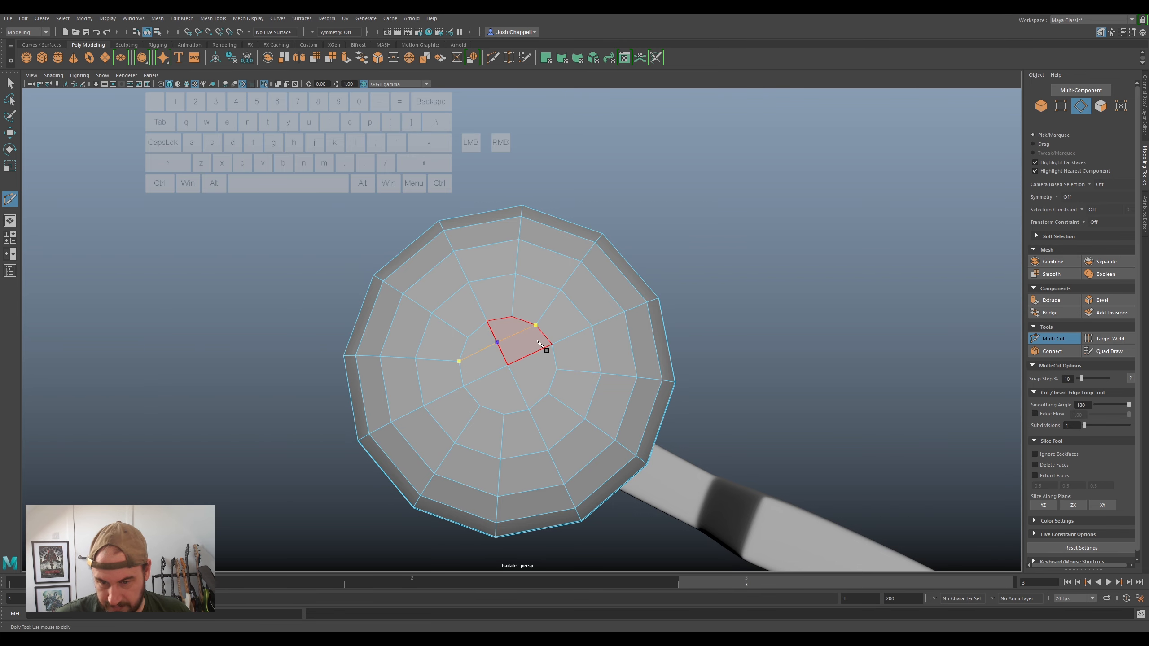
{"action": "key", "text": "Return"}
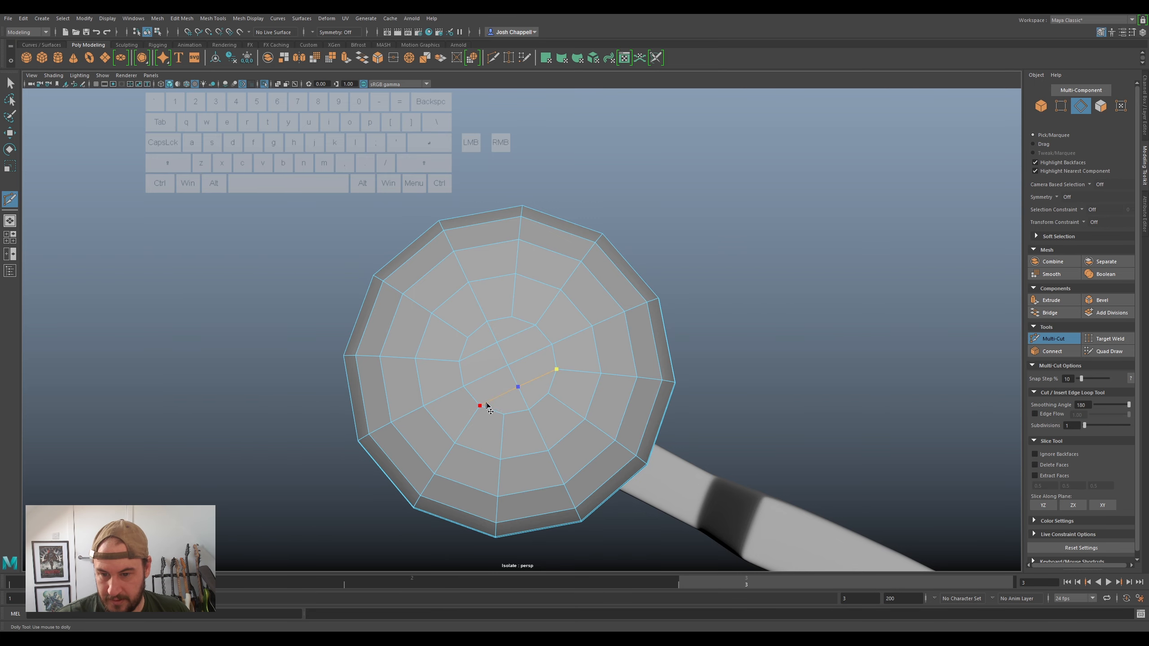
- Delete the surplus radial edges at the opposite cap's pole, leaving a four-spoke cross inside the innermost ring
{"action": "right_click_drag", "start_coordinate": [831, 331], "coordinate": [725, 449], "text": "alt"}
{"action": "left_click_drag", "start_coordinate": [725, 449], "coordinate": [1124, 379], "text": "alt"}
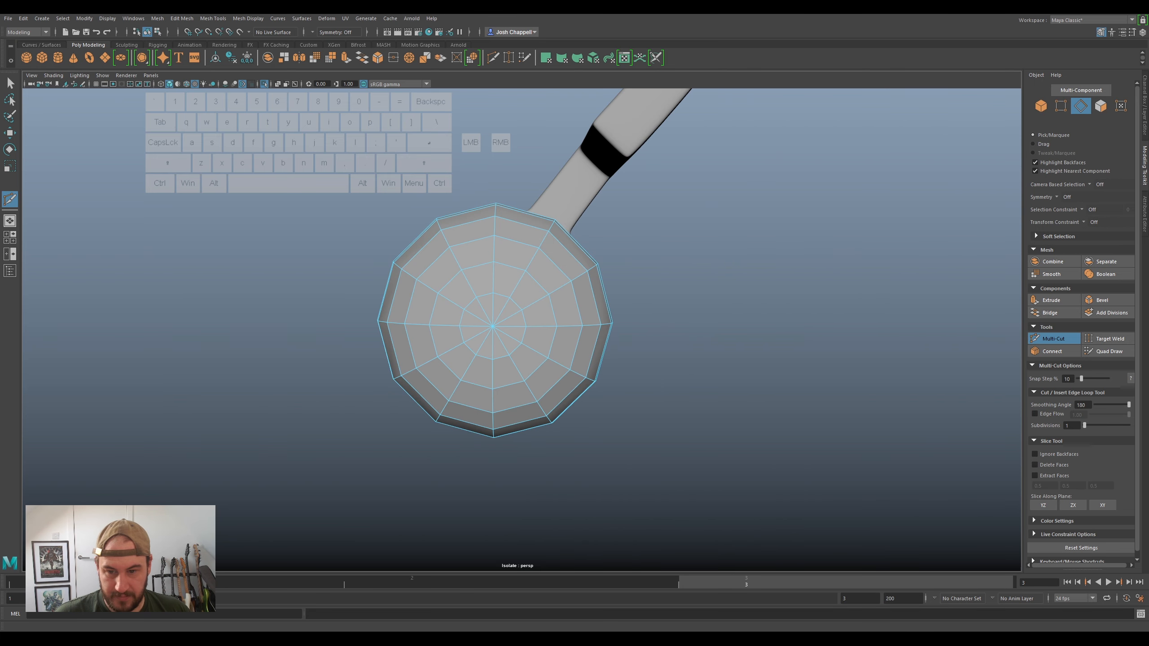
{"action": "key", "text": "q"}
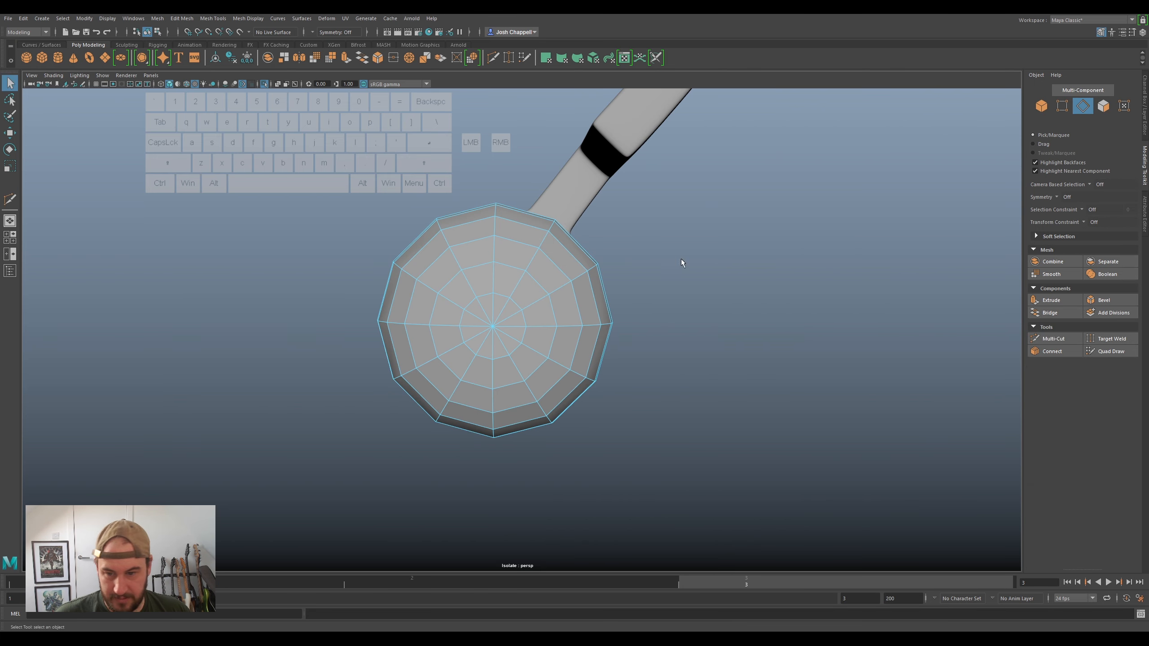
{"action": "left_click", "coordinate": [491, 307]}
{"action": "left_click", "coordinate": [502, 310], "text": "ctrl+shift"}
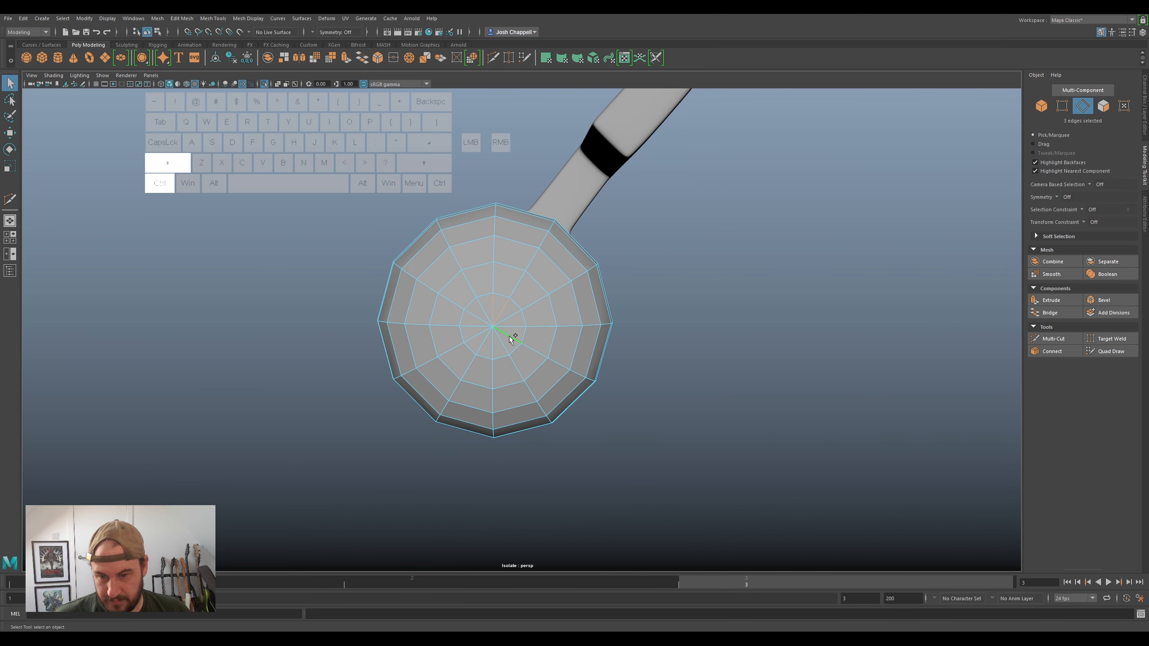
{"action": "left_click", "coordinate": [475, 319], "text": "ctrl+shift"}
{"action": "mouse_move", "coordinate": [498, 320]}
{"action": "right_mouse_down"}
{"action": "mouse_move", "coordinate": [515, 317]}
{"action": "mouse_move", "coordinate": [495, 298]}
{"action": "right_mouse_up"}
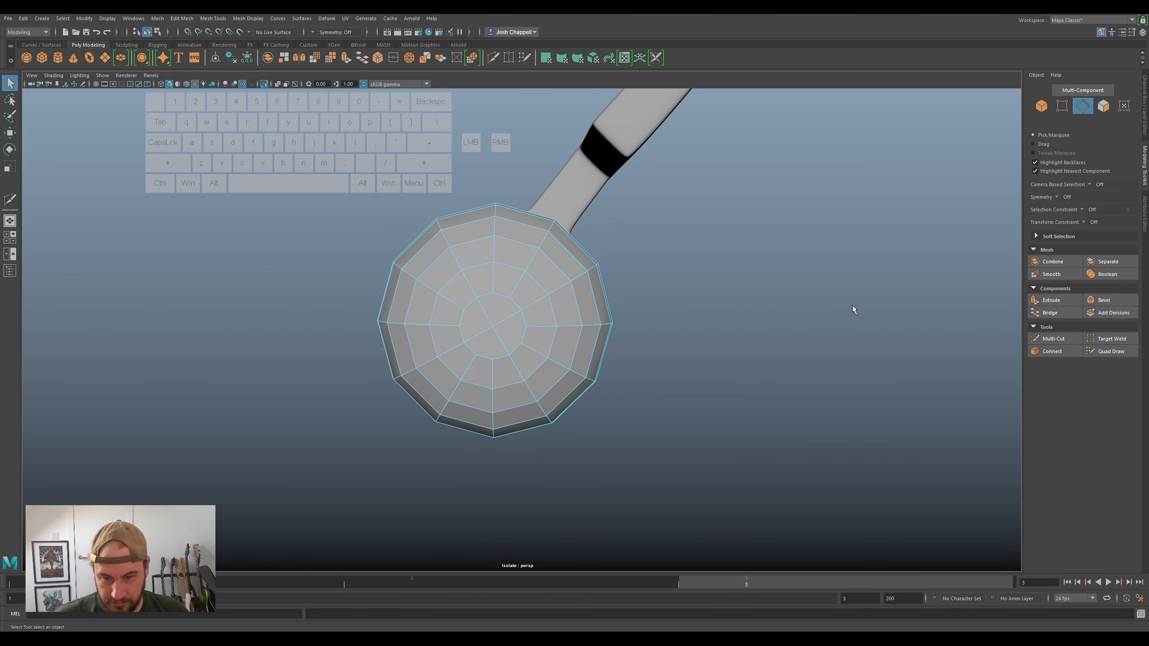
- Cut parallel edges across the opposite cap's innermost ring with Multi-Cut, on both sides of the pole
{"action": "left_click", "coordinate": [1078, 338]}
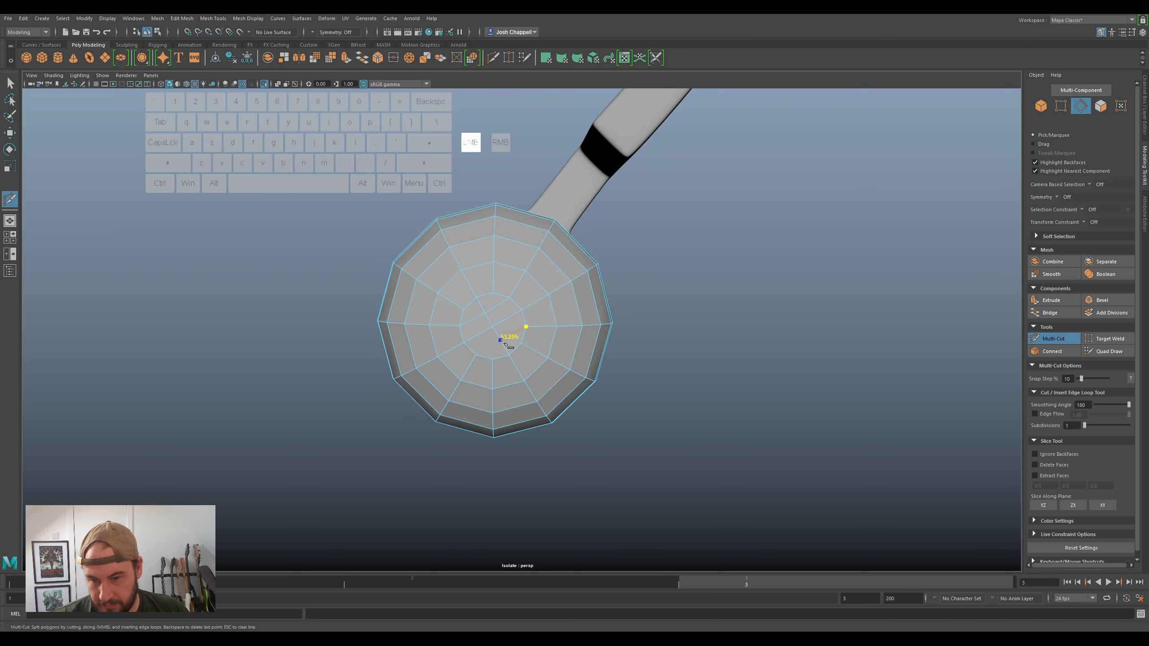
{"action": "key", "text": "Return"}
{"action": "key", "text": "q"}
- Return to object mode, select the curved clamp arm and show the Outliner
{"action": "left_click_drag", "start_coordinate": [481, 361], "coordinate": [525, 308], "text": "alt"}
{"action": "right_click_drag", "start_coordinate": [525, 308], "coordinate": [588, 295]}
{"action": "left_click_drag", "start_coordinate": [588, 295], "coordinate": [624, 316], "text": "alt"}
{"action": "left_click", "coordinate": [647, 325]}
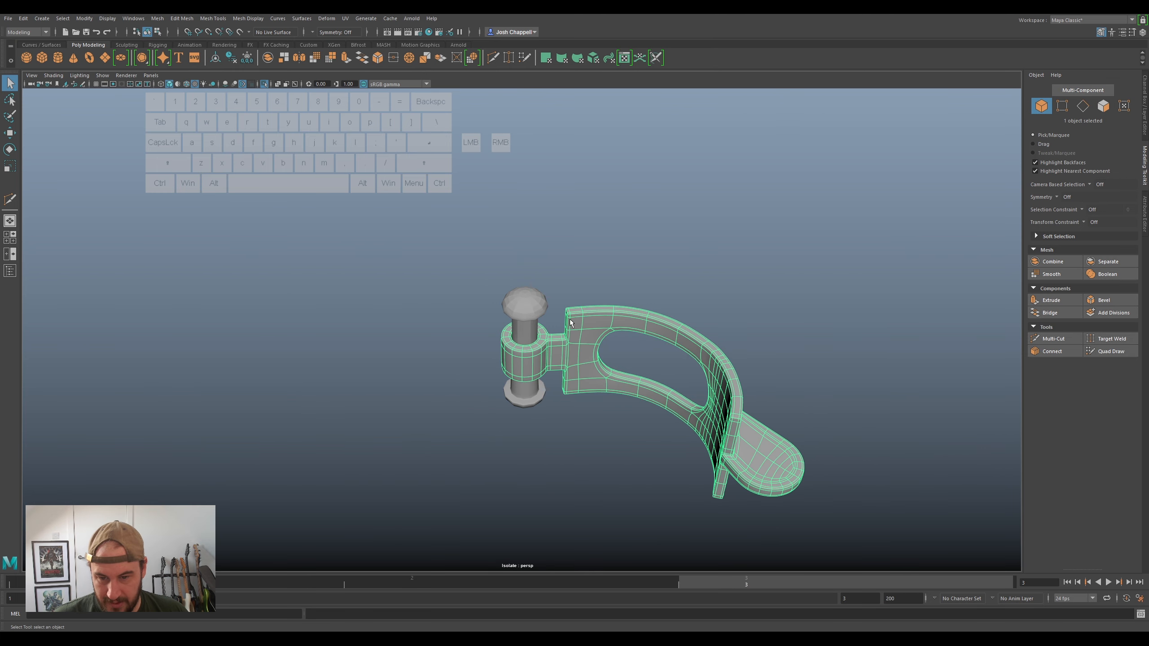
{"action": "left_click", "coordinate": [10, 270]}
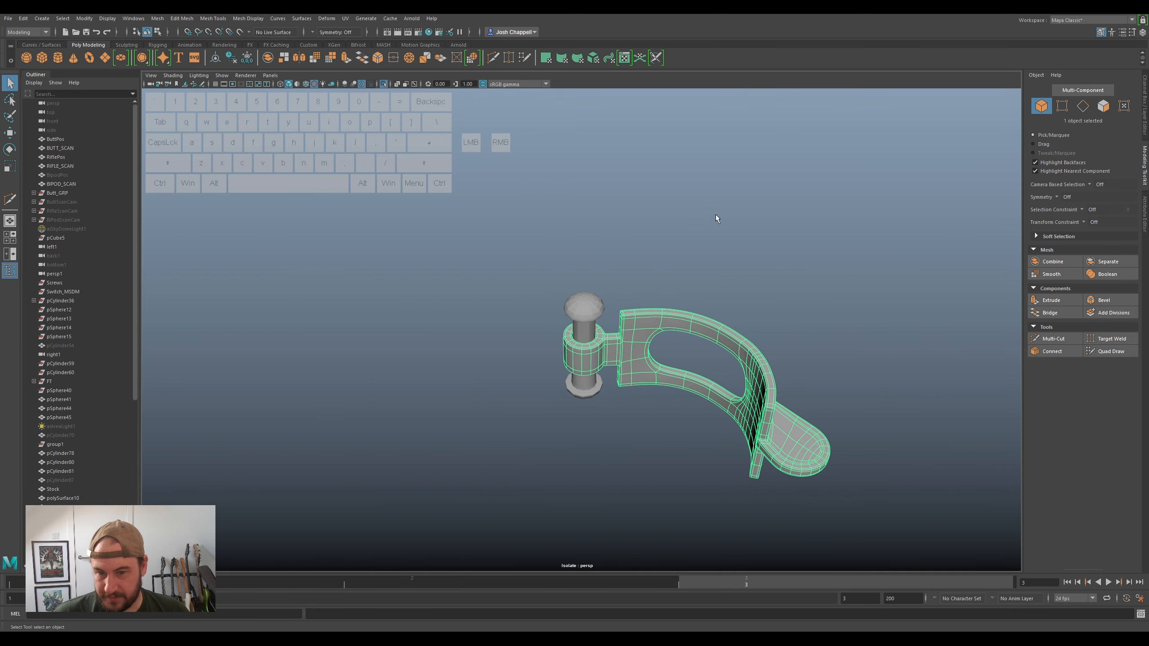
- Parent the clamp arm, pCylinder122, under the hinge pin, pSphere52
{"action": "scroll", "coordinate": [85, 363], "scroll_direction": "down", "scroll_amount": 5}
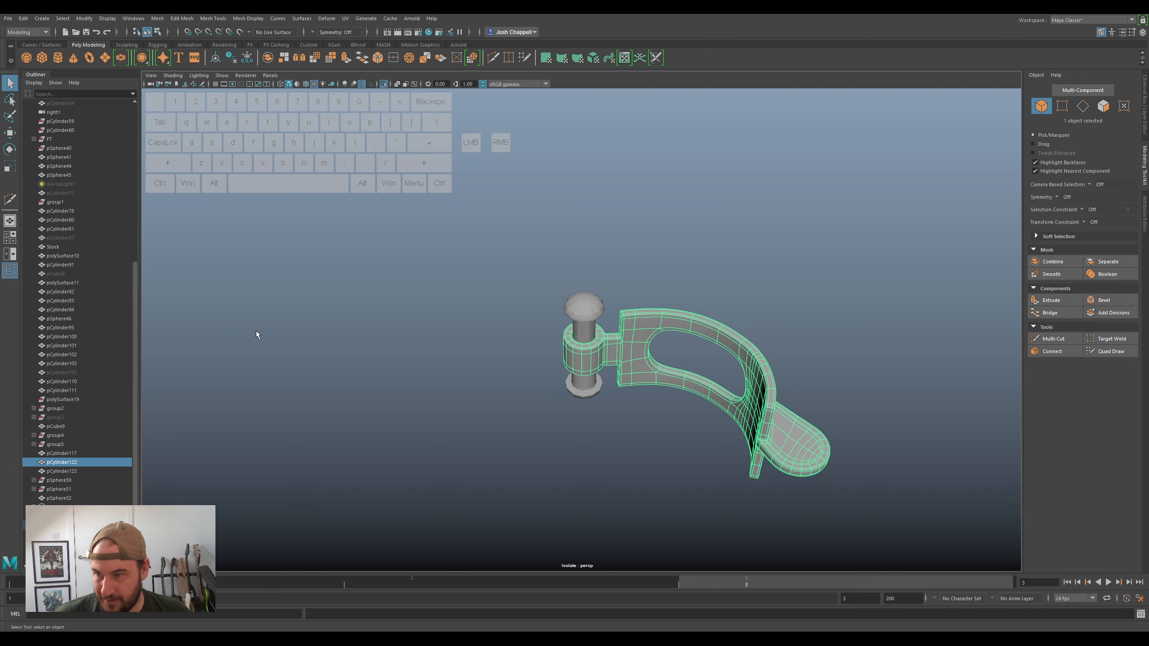
{"action": "scroll", "coordinate": [602, 292], "scroll_direction": "up", "scroll_amount": 3}
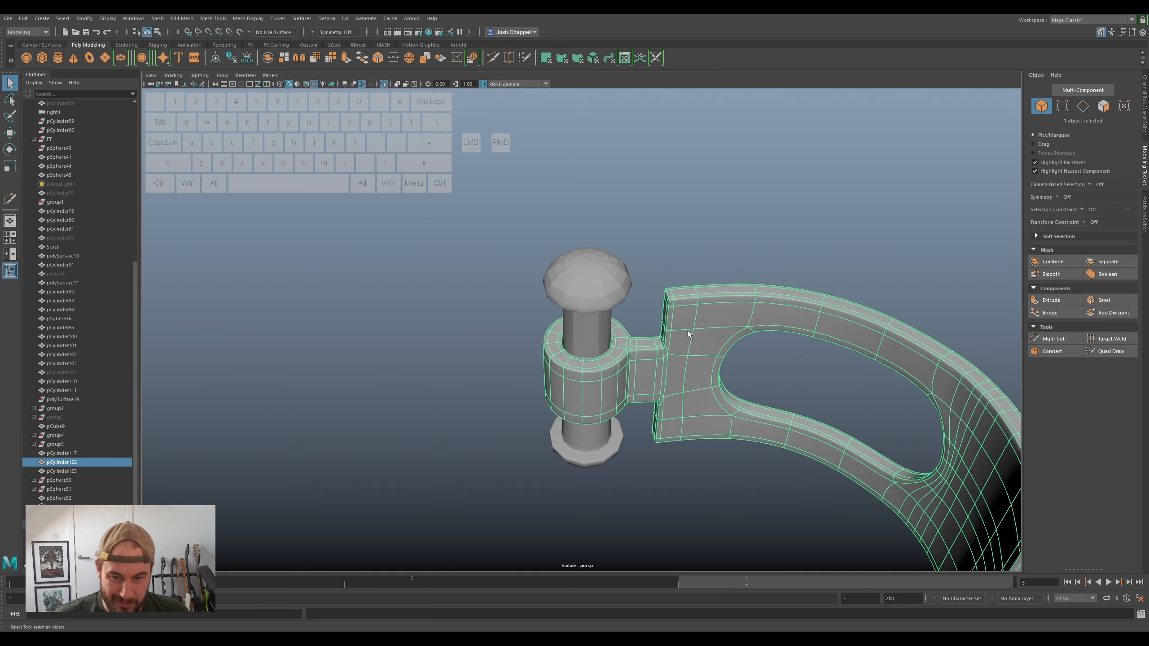
{"action": "left_click", "coordinate": [601, 293]}
{"action": "left_click", "coordinate": [669, 360]}
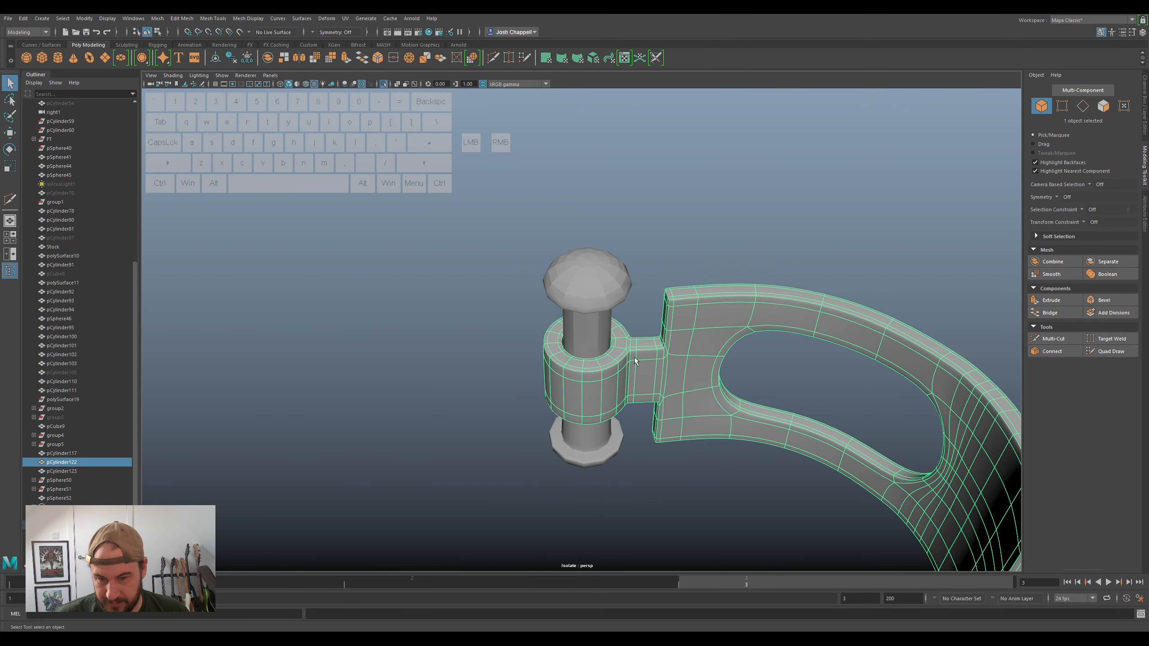
{"action": "left_click", "coordinate": [579, 313]}
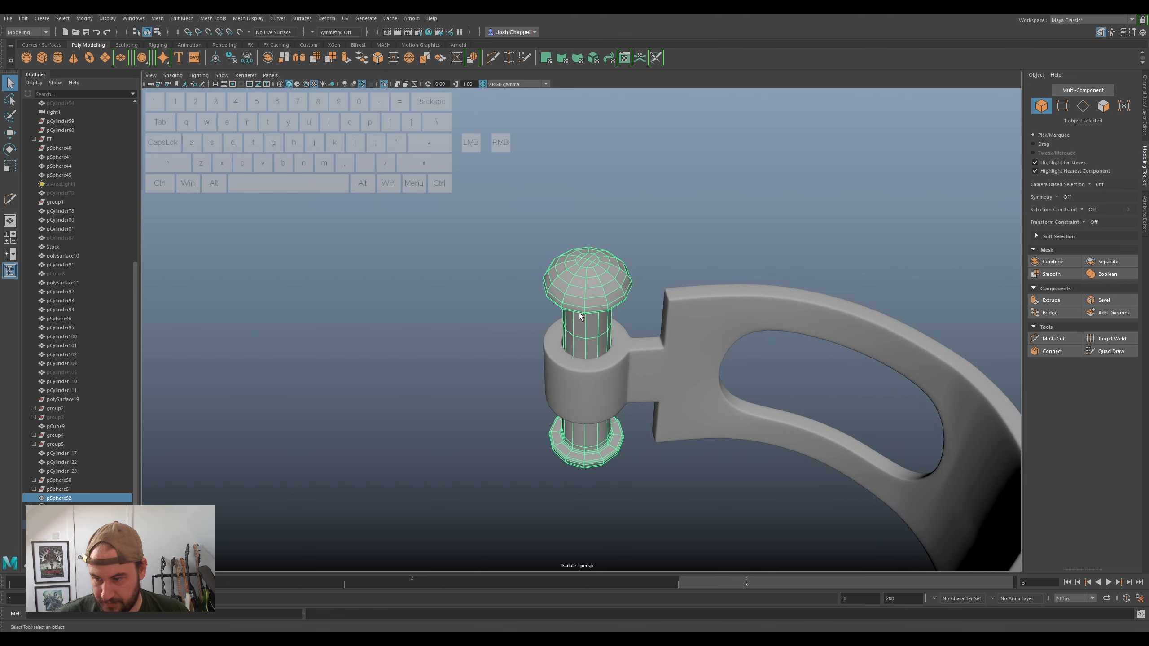
{"action": "left_click", "coordinate": [670, 349]}
{"action": "middle_click_drag", "start_coordinate": [53, 465], "coordinate": [62, 501]}
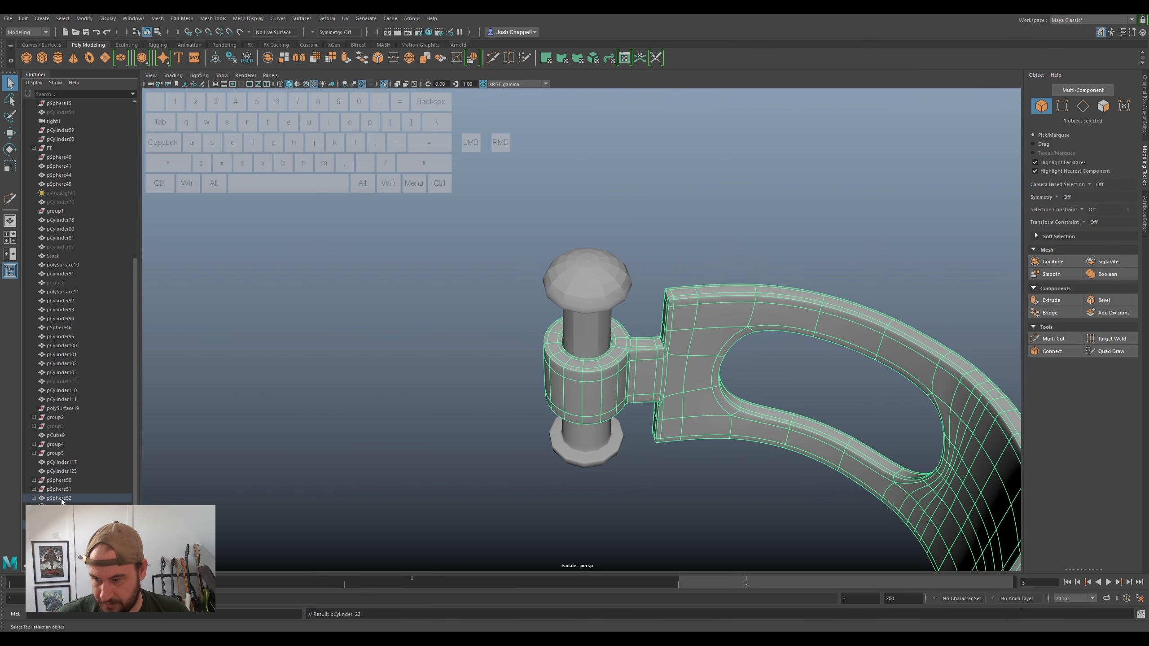
{"action": "left_click", "coordinate": [60, 498]}
- Try rotating the hinge pin about Y to test that the clamp arm turns with it
{"action": "scroll", "coordinate": [607, 380], "scroll_direction": "down", "scroll_amount": 5}
{"action": "key", "text": "e"}
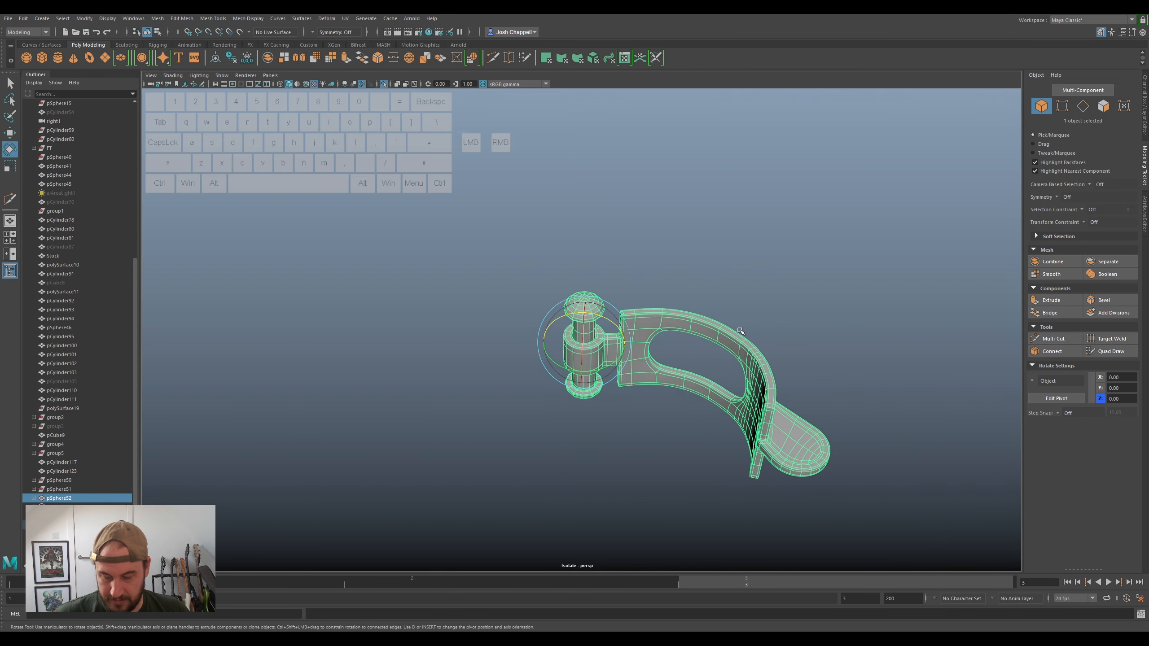
{"action": "left_click", "coordinate": [597, 368]}
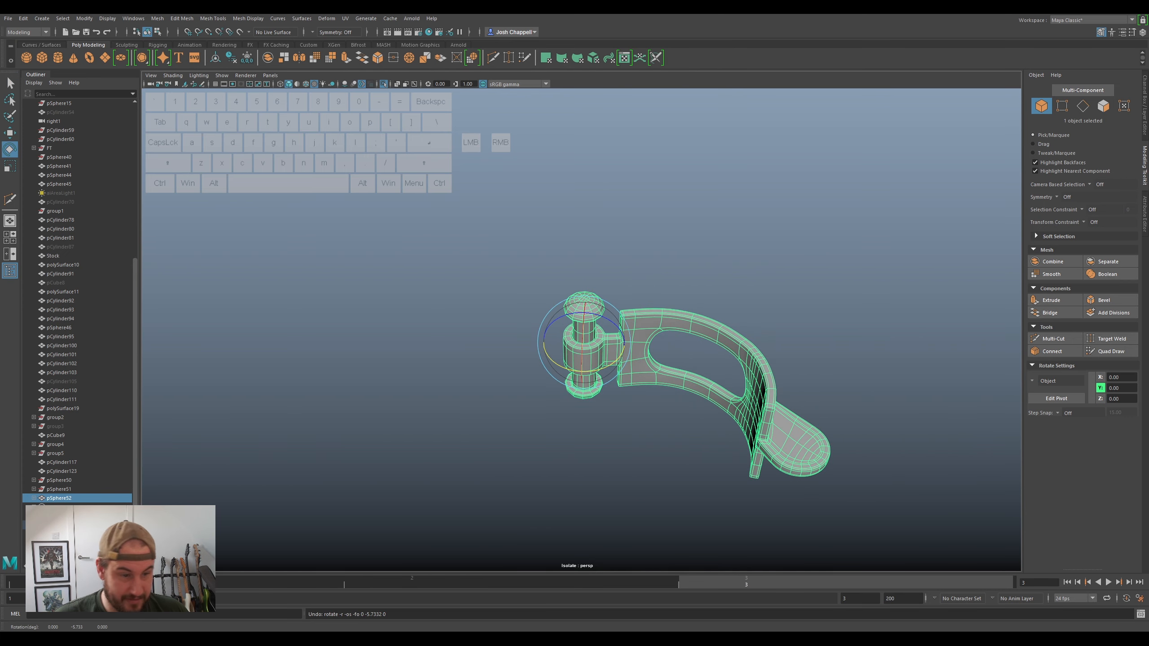
- Exit the isolated view and show the ScanBipod layer over the clamp assembly
{"action": "key", "text": "ctrl+1"}
{"action": "left_click_drag", "start_coordinate": [671, 359], "coordinate": [782, 230], "text": "alt"}
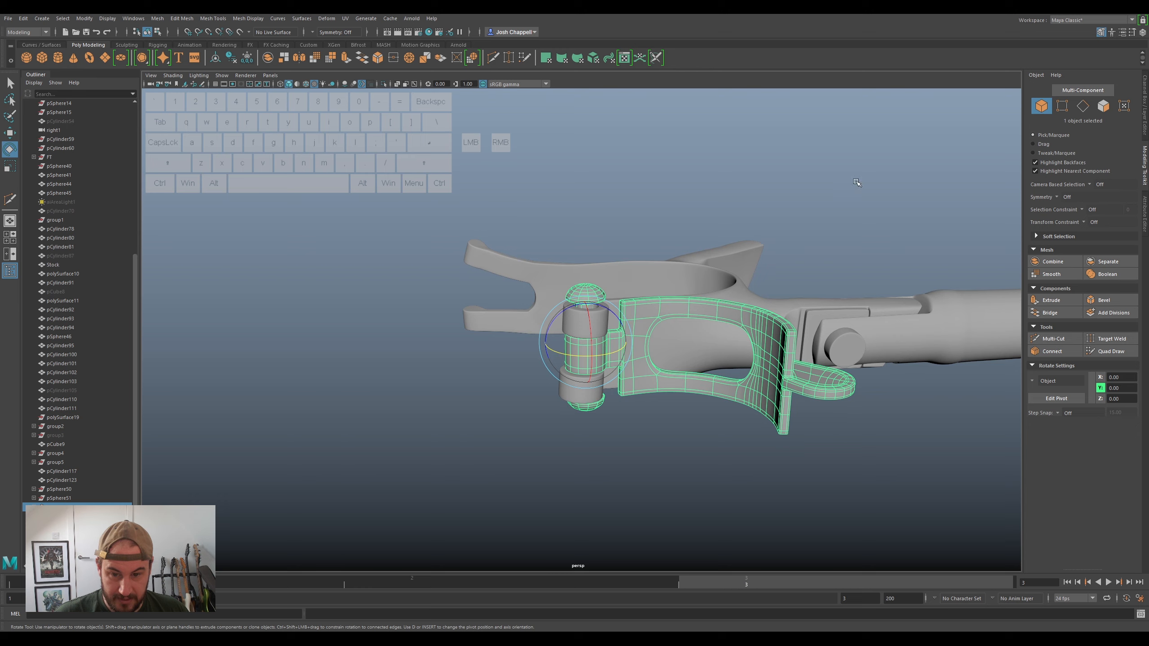
{"action": "left_click", "coordinate": [1142, 108]}
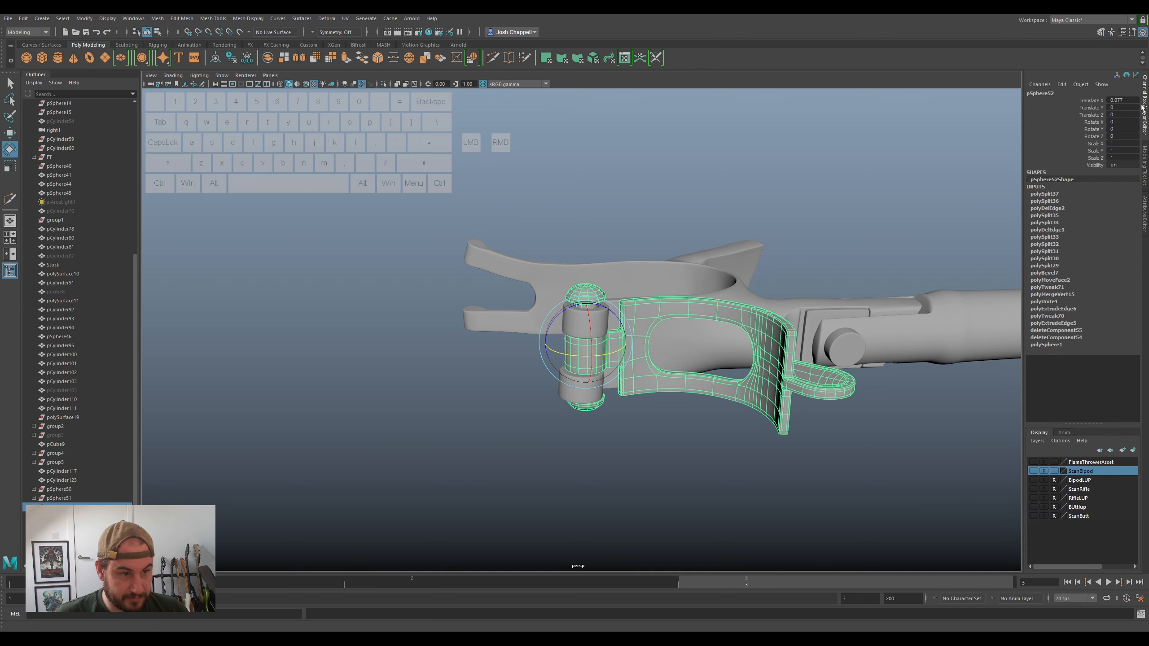
{"action": "left_click", "coordinate": [1033, 471]}
{"action": "scroll", "coordinate": [700, 351], "scroll_direction": "up", "scroll_amount": 6}
{"action": "left_click_drag", "start_coordinate": [701, 351], "coordinate": [683, 334], "text": "alt"}
{"action": "scroll", "coordinate": [684, 334], "scroll_direction": "down", "scroll_amount": 5, "text": "alt"}
{"action": "middle_click_drag", "start_coordinate": [729, 240], "coordinate": [681, 229], "text": "alt"}
- Rotate the hinge pin and its clamp arm about Z to about 6.167 degrees to follow the scan
{"action": "key", "text": "e"}
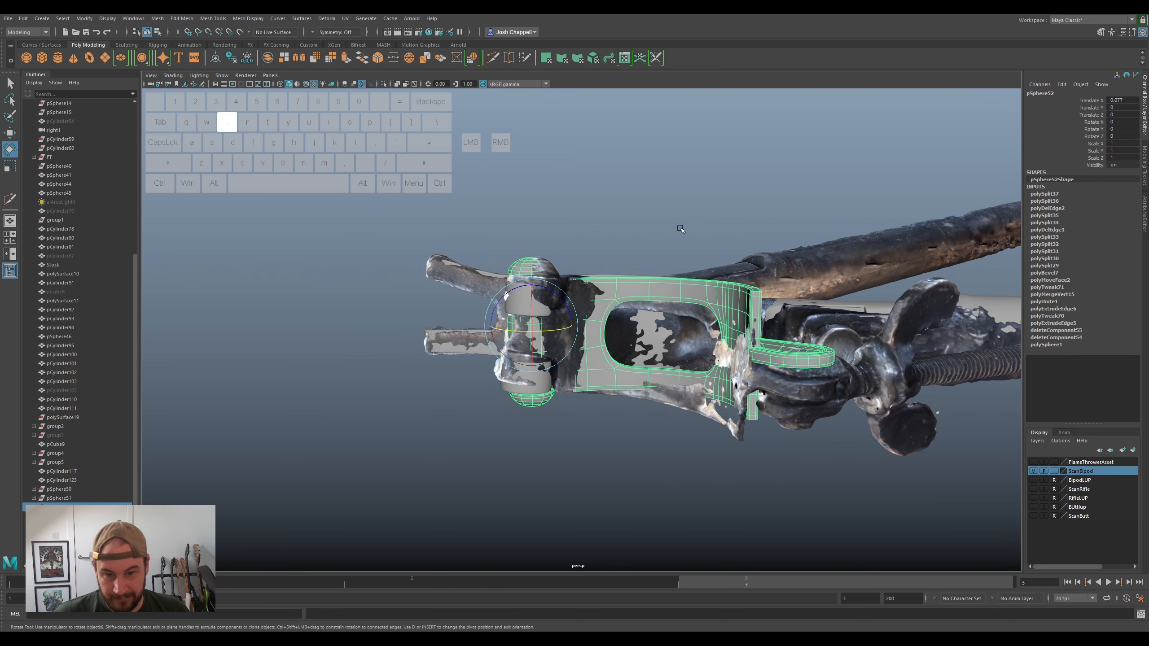
{"action": "left_click", "coordinate": [565, 294]}
{"action": "left_click_drag", "start_coordinate": [554, 297], "coordinate": [556, 297]}
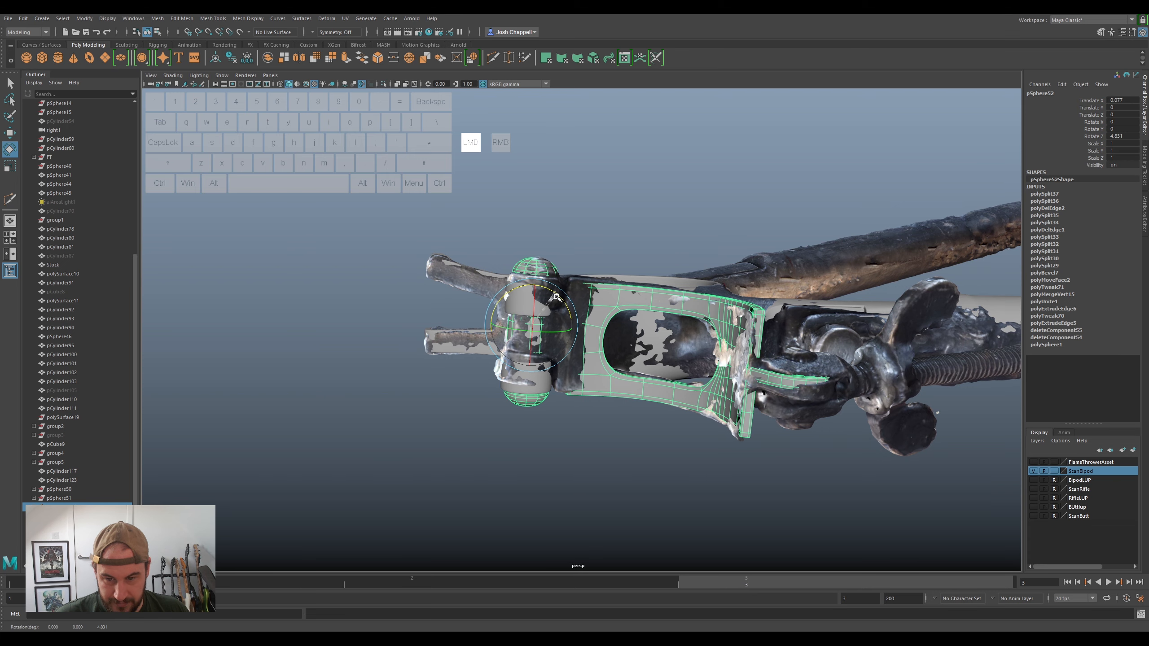
{"action": "mouse_move", "coordinate": [557, 297]}
{"action": "left_mouse_down", "text": "alt"}
{"action": "mouse_move", "coordinate": [569, 312]}
{"action": "mouse_move", "coordinate": [565, 299]}
{"action": "left_mouse_up", "text": "alt"}
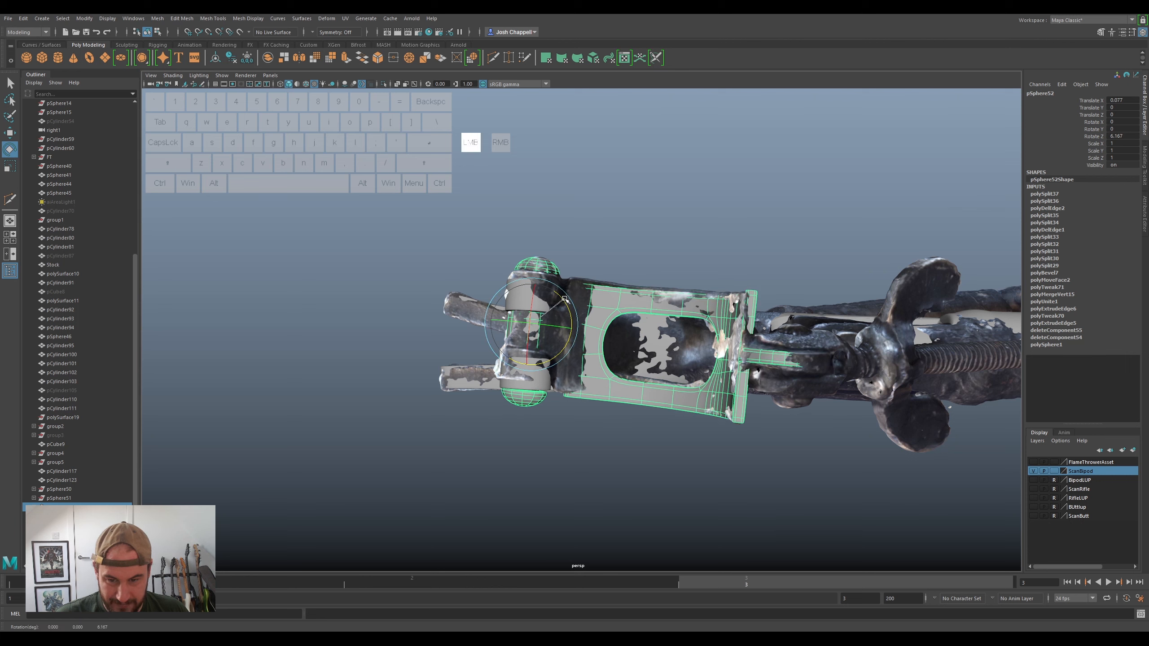
- Hide the ScanBipod layer and reduce the pin's Z rotation to seat the assembly better between the fork's hinge lugs
{"action": "left_click", "coordinate": [1034, 471]}
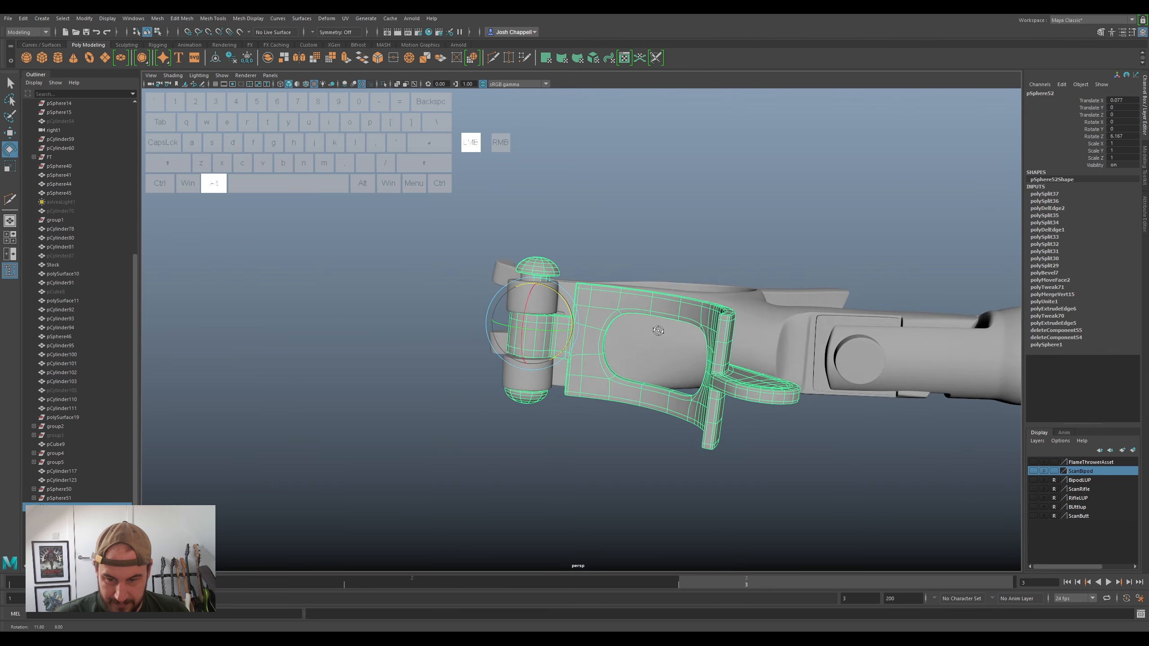
{"action": "left_click_drag", "start_coordinate": [568, 307], "coordinate": [571, 312]}
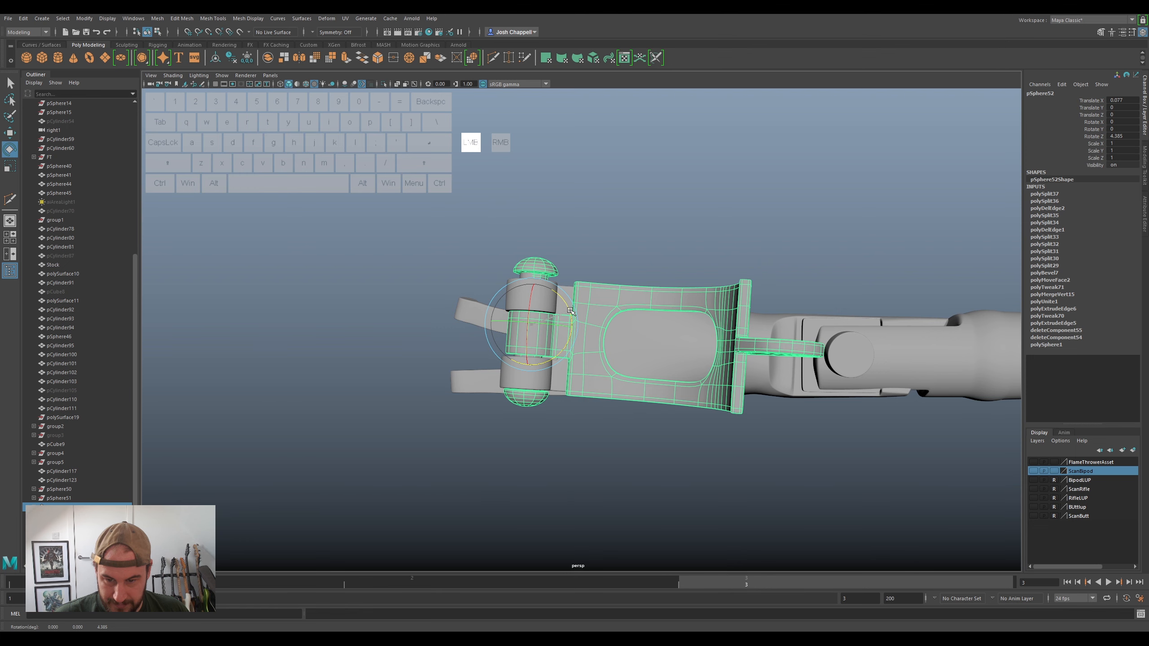
{"action": "left_click_drag", "start_coordinate": [571, 312], "coordinate": [569, 310]}
{"action": "left_click", "coordinate": [610, 234]}
{"action": "left_click", "coordinate": [539, 267]}
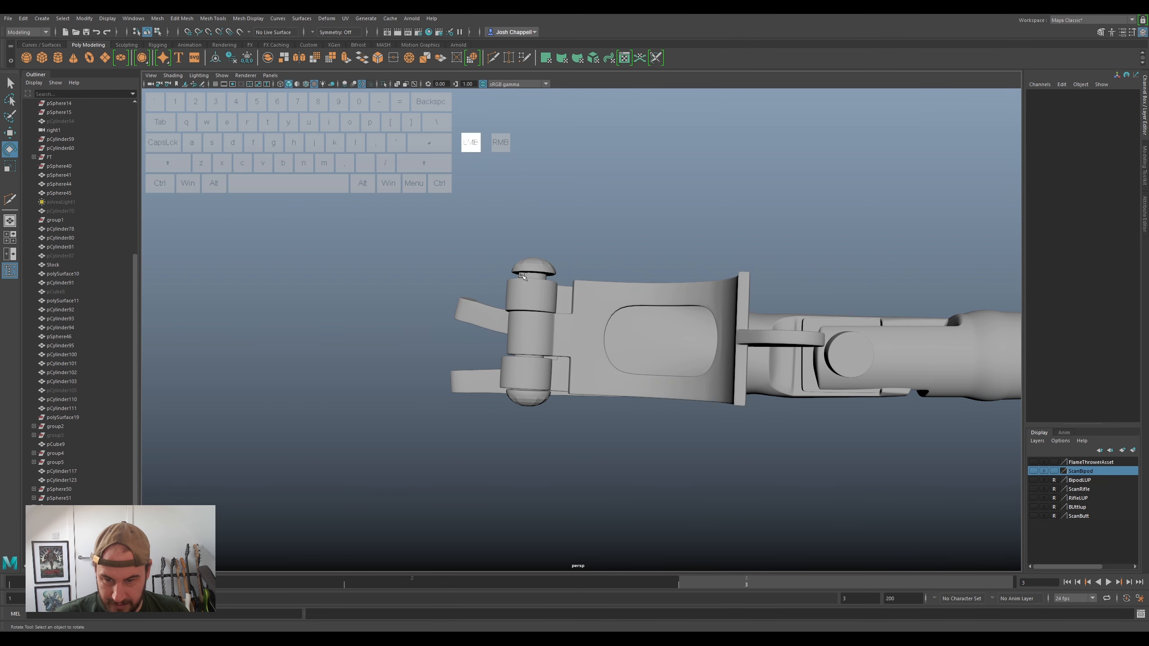
{"action": "left_click", "coordinate": [630, 258]}
- Show the ScanBipod layer again and select the fork mesh that carries the hinge lugs
{"action": "scroll", "coordinate": [631, 258], "scroll_direction": "up", "scroll_amount": 3}
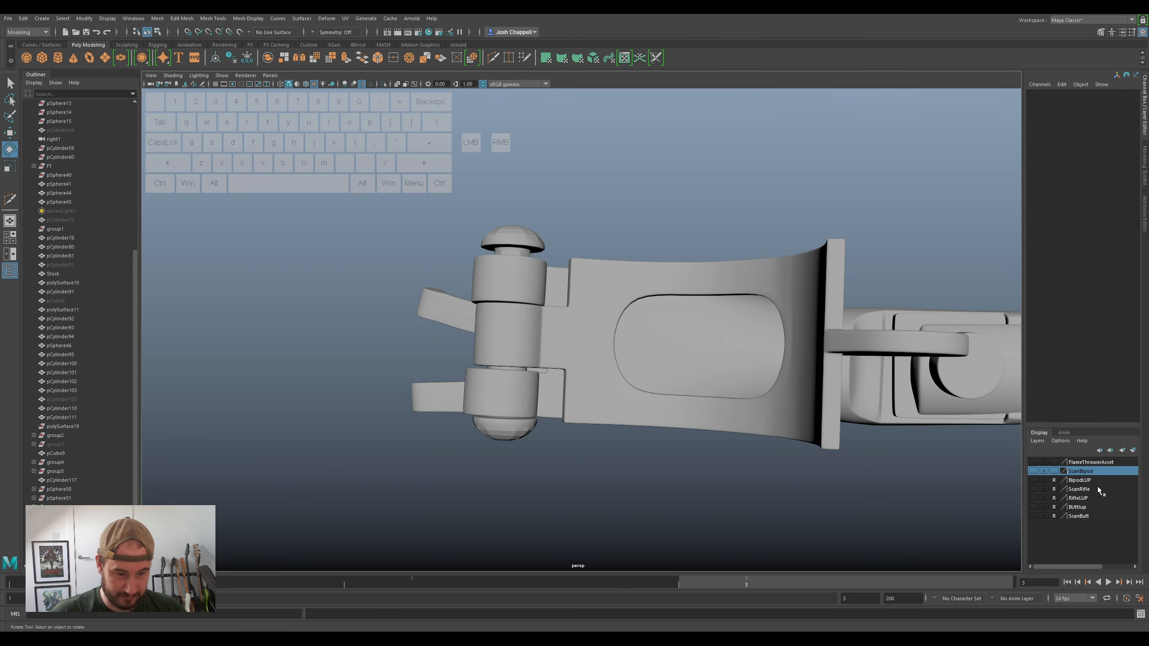
{"action": "left_click", "coordinate": [1033, 470]}
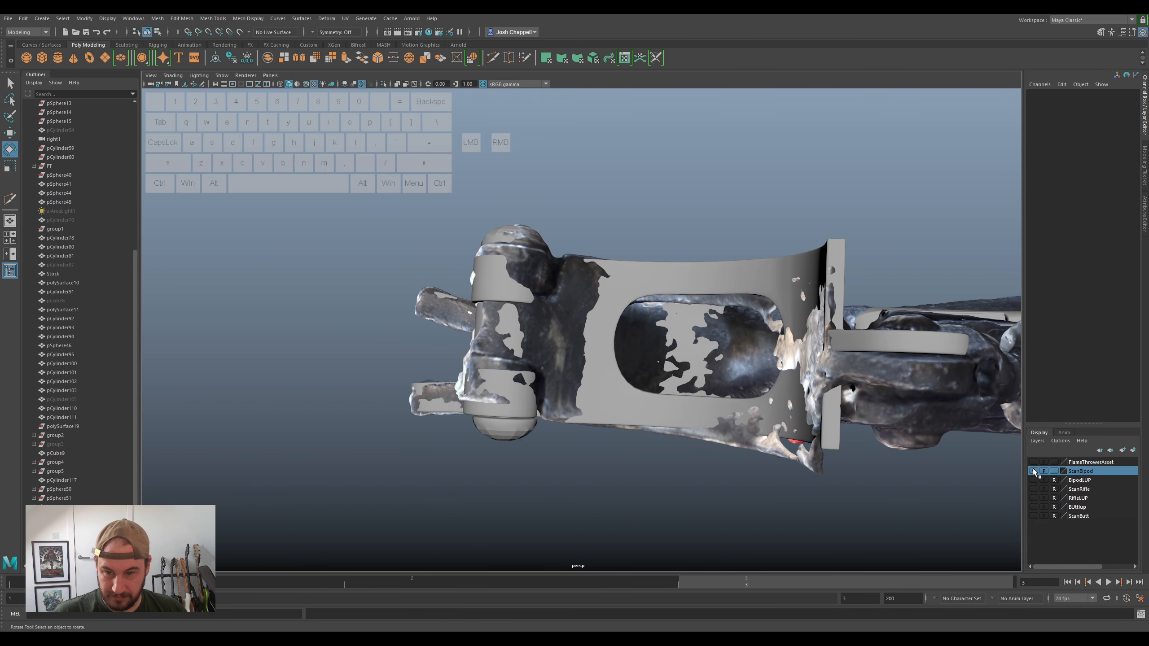
{"action": "left_click_drag", "start_coordinate": [772, 468], "coordinate": [443, 217], "text": "alt"}
{"action": "left_click", "coordinate": [521, 320]}
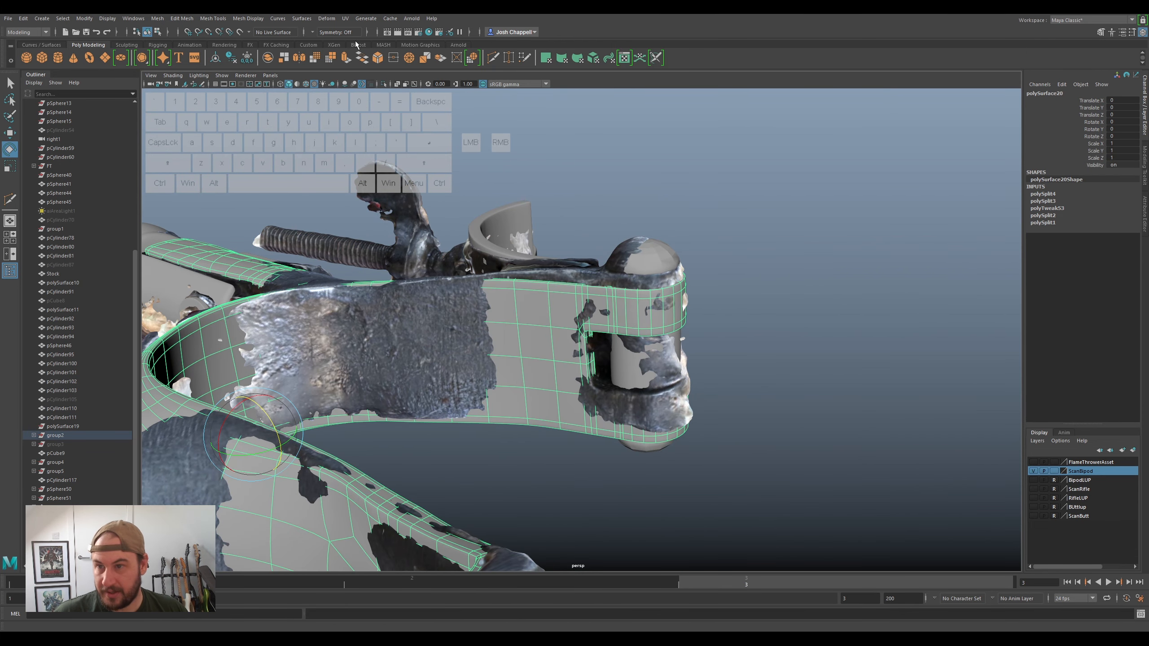
- Try to apply a lattice deformer to the whole fork mesh
{"action": "left_click", "coordinate": [326, 19]}
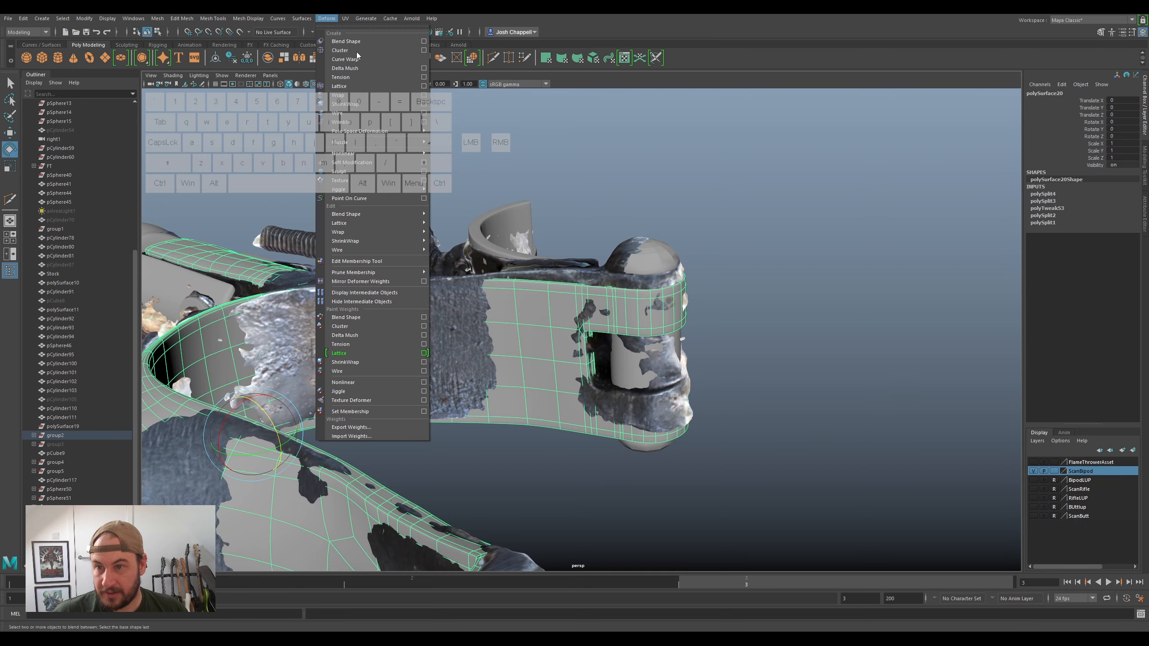
{"action": "left_click", "coordinate": [372, 85]}
{"action": "scroll", "coordinate": [644, 239], "scroll_direction": "down", "scroll_amount": 5}
{"action": "left_click_drag", "start_coordinate": [557, 323], "coordinate": [530, 320], "text": "alt"}
{"action": "key", "text": "ctrl+z"}
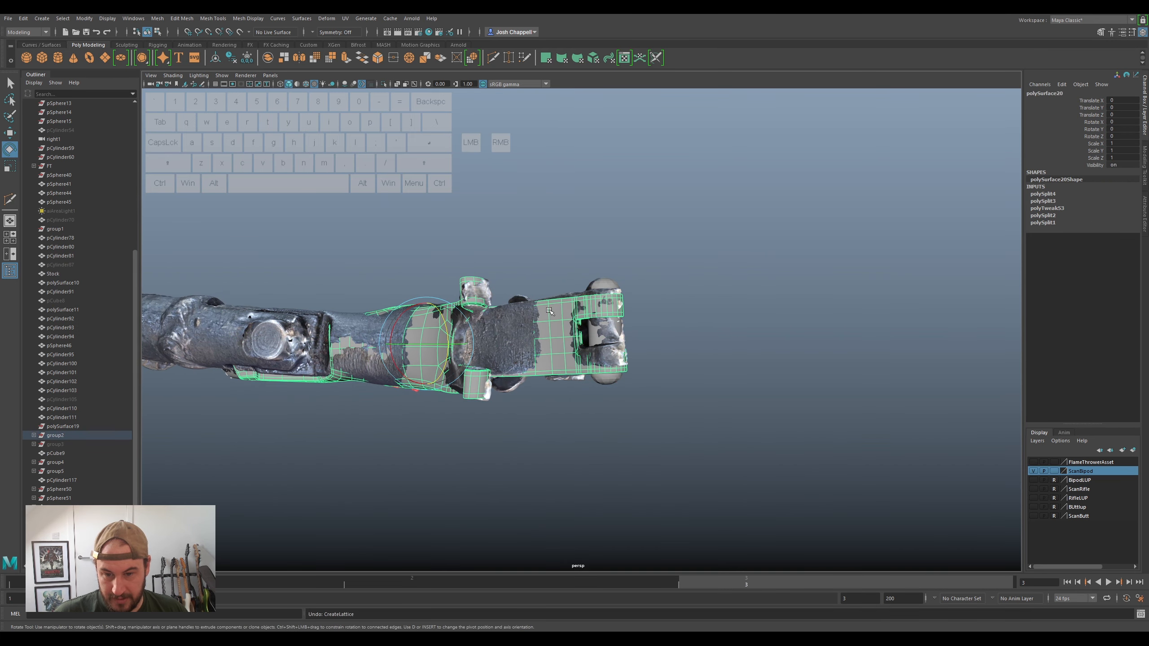
- Select the faces at the fork's hinge end and apply a lattice deformer to only those faces
{"action": "right_click", "coordinate": [549, 312]}
{"action": "right_click_drag", "start_coordinate": [547, 330], "coordinate": [548, 335]}
{"action": "left_click_drag", "start_coordinate": [729, 203], "coordinate": [518, 426]}
{"action": "left_click_drag", "start_coordinate": [606, 302], "coordinate": [565, 289], "text": "alt"}
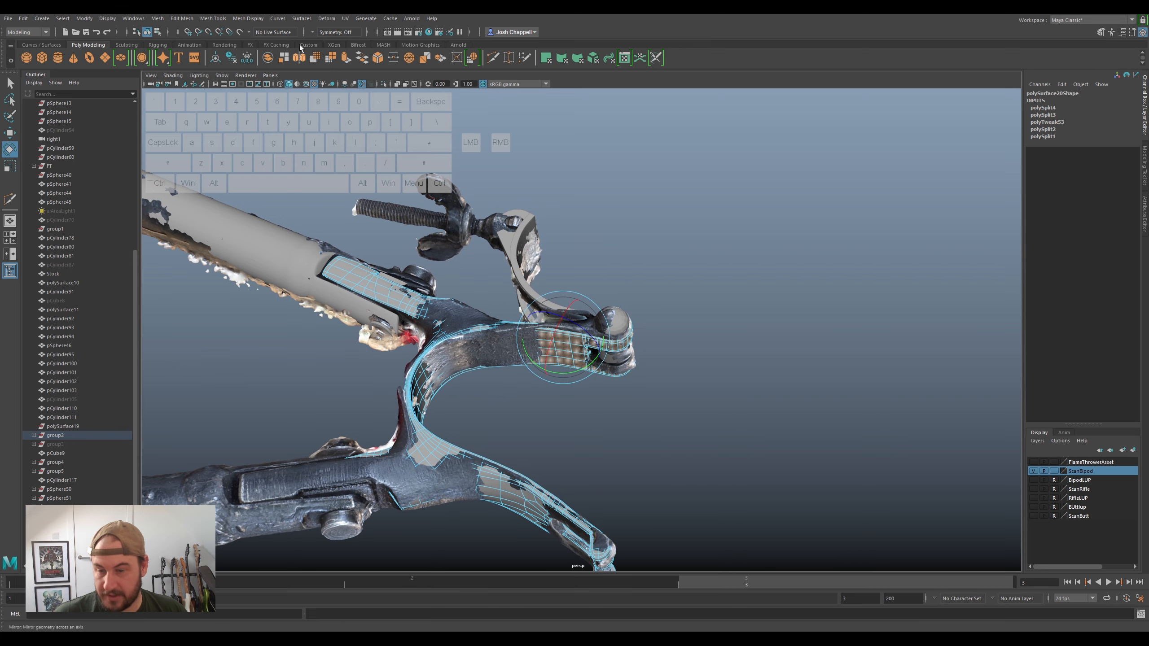
{"action": "left_click", "coordinate": [326, 18]}
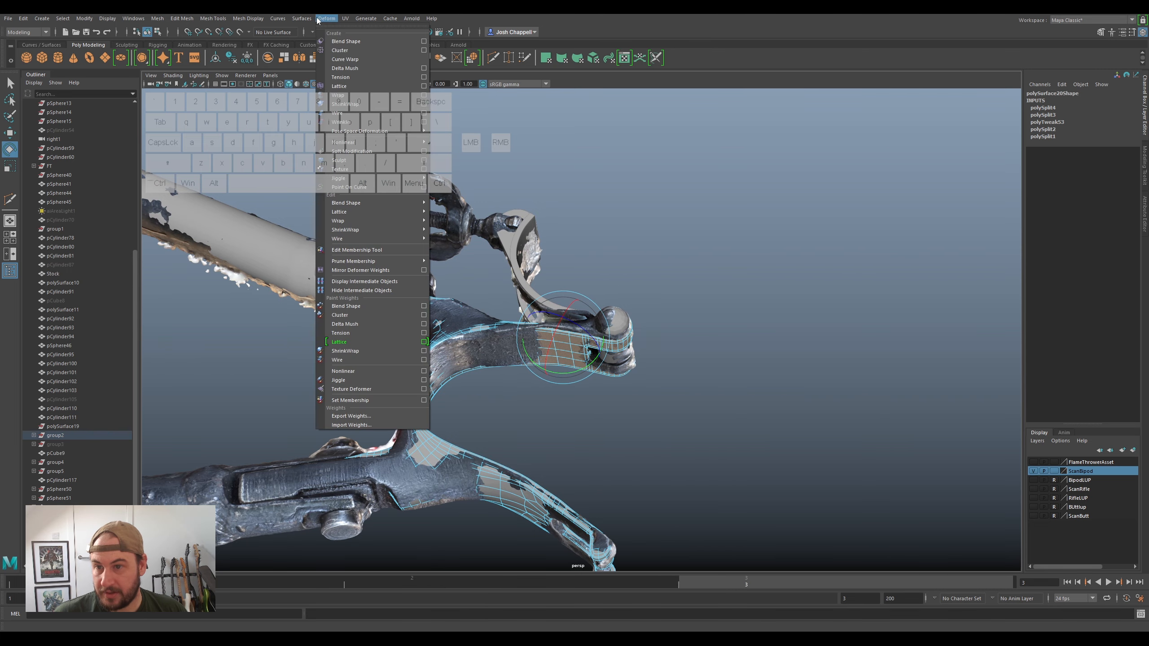
{"action": "left_click", "coordinate": [355, 85]}
{"action": "key", "text": "f"}
{"action": "left_click_drag", "start_coordinate": [824, 347], "coordinate": [735, 321], "text": "alt"}
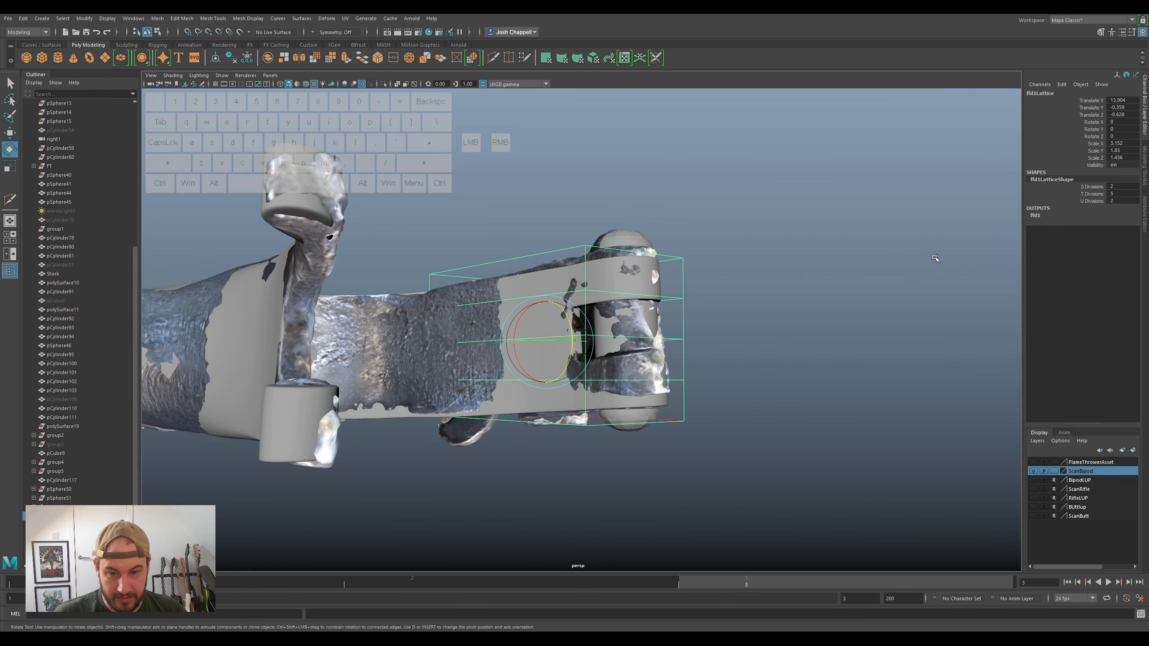
- Set the lattice's T divisions to 16 and toggle the ScanBipod layer off and on to check the fork's fit
{"action": "left_click", "coordinate": [1145, 217]}
{"action": "left_click", "coordinate": [988, 92]}
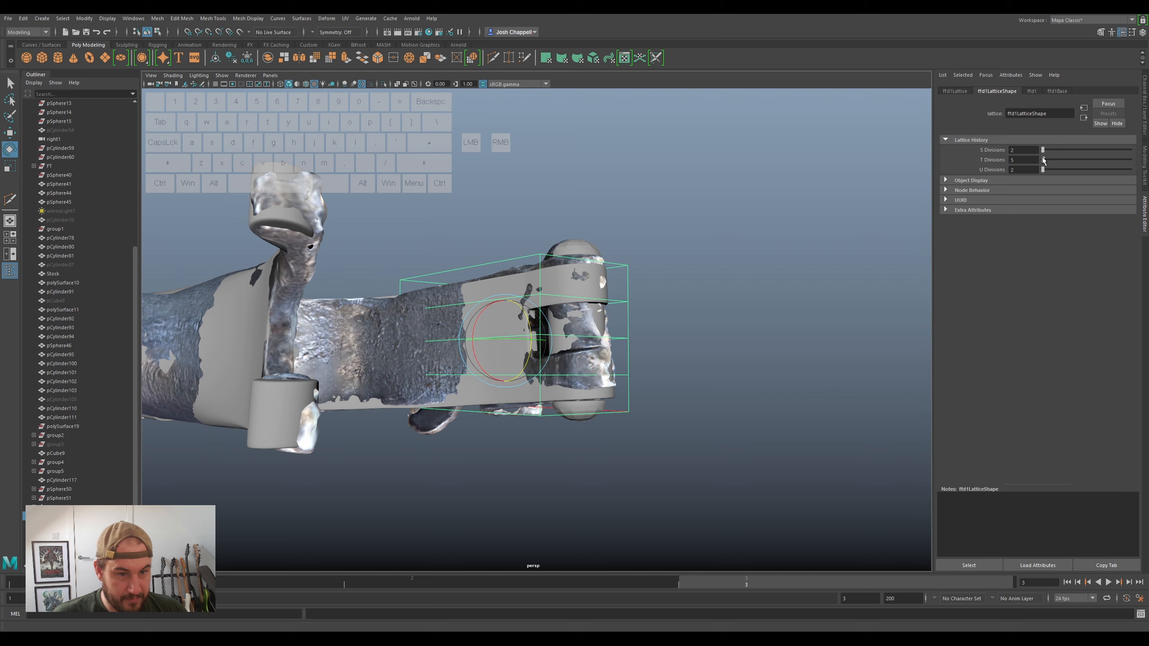
{"action": "left_click_drag", "start_coordinate": [1044, 158], "coordinate": [1045, 160]}
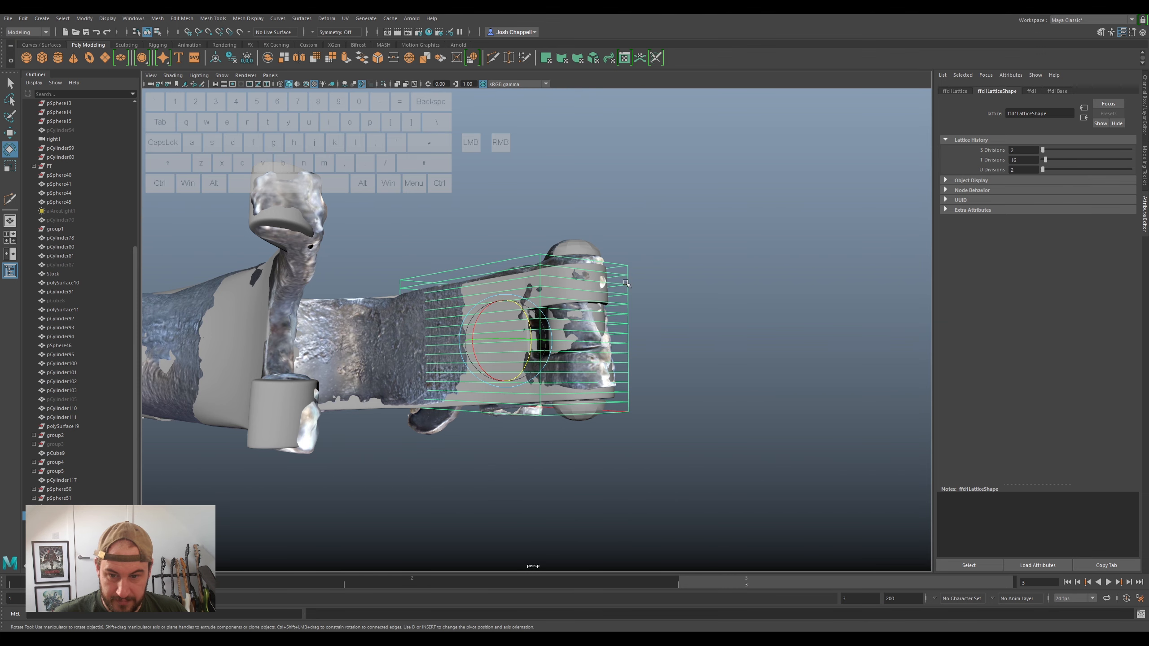
{"action": "left_click", "coordinate": [1144, 128]}
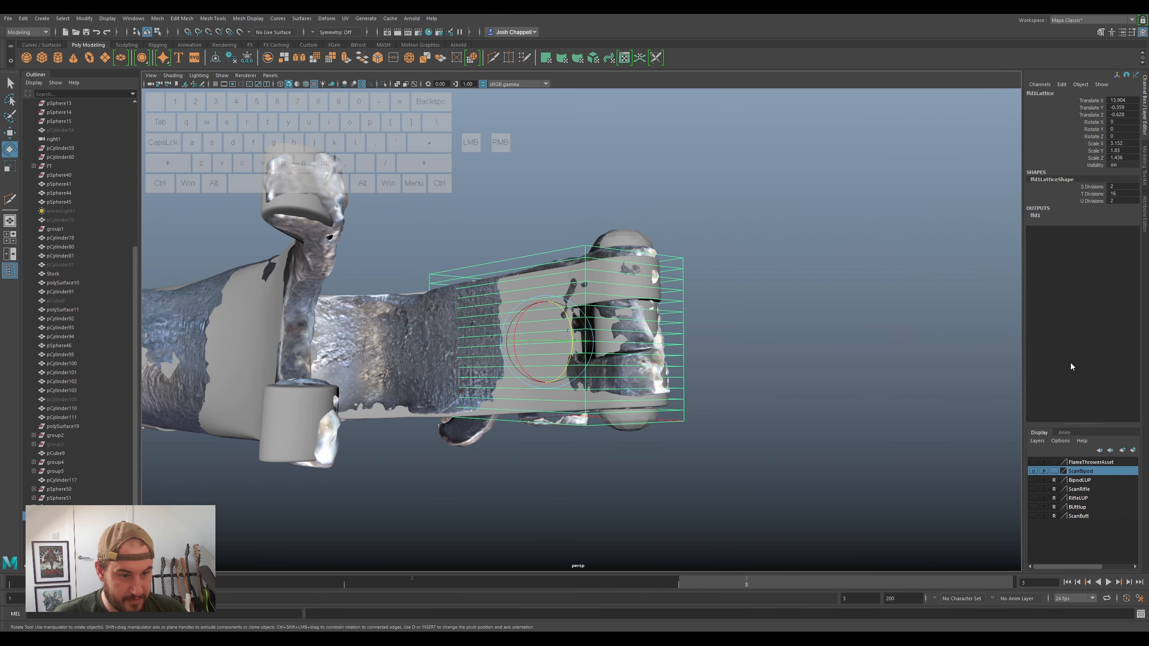
{"action": "left_click", "coordinate": [1035, 470]}
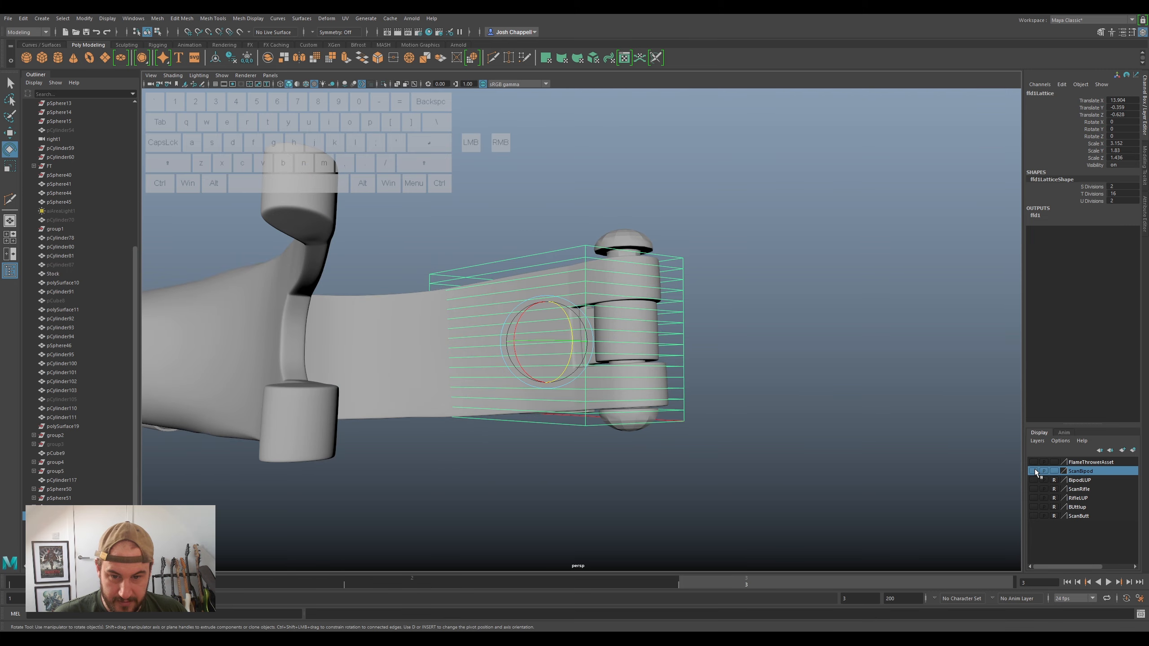
{"action": "left_click", "coordinate": [1034, 471]}
- Select the lattice points around the fork's upper hinge lug and move them vertically to line the lug up with the scan
{"action": "left_click_drag", "start_coordinate": [719, 326], "coordinate": [689, 274], "text": "alt"}
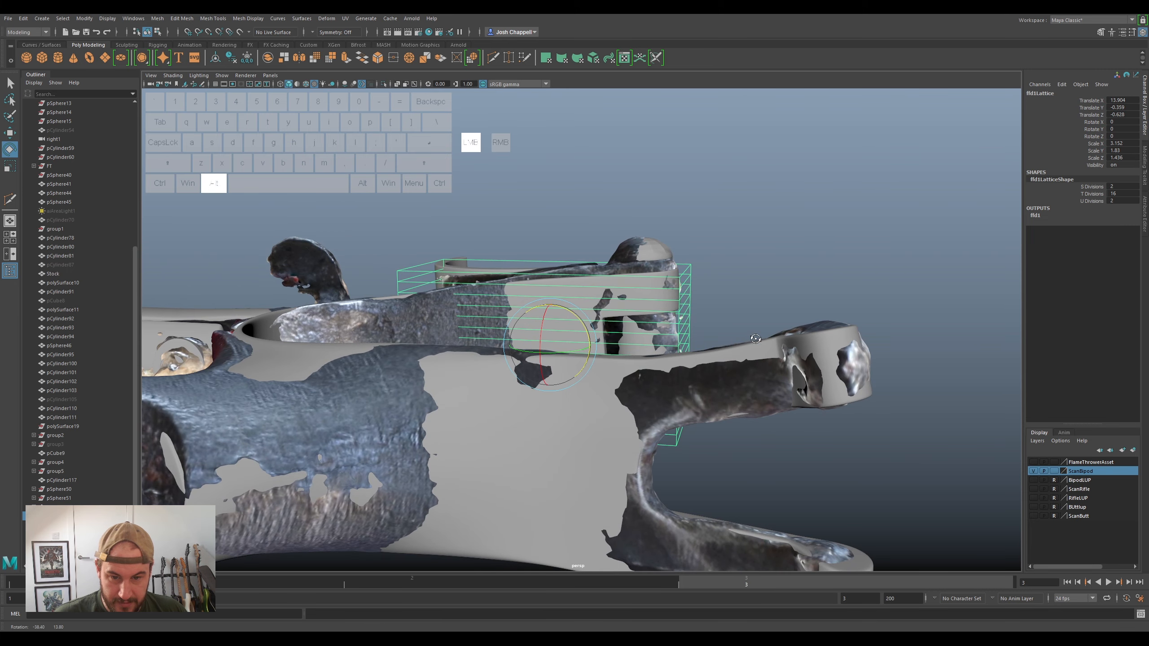
{"action": "right_click", "coordinate": [690, 274]}
{"action": "right_click_drag", "start_coordinate": [679, 255], "coordinate": [678, 255]}
{"action": "left_click_drag", "start_coordinate": [743, 291], "coordinate": [717, 278], "text": "alt"}
{"action": "left_click_drag", "start_coordinate": [763, 204], "coordinate": [574, 312]}
{"action": "left_click_drag", "start_coordinate": [764, 282], "coordinate": [685, 313], "text": "ctrl+shift"}
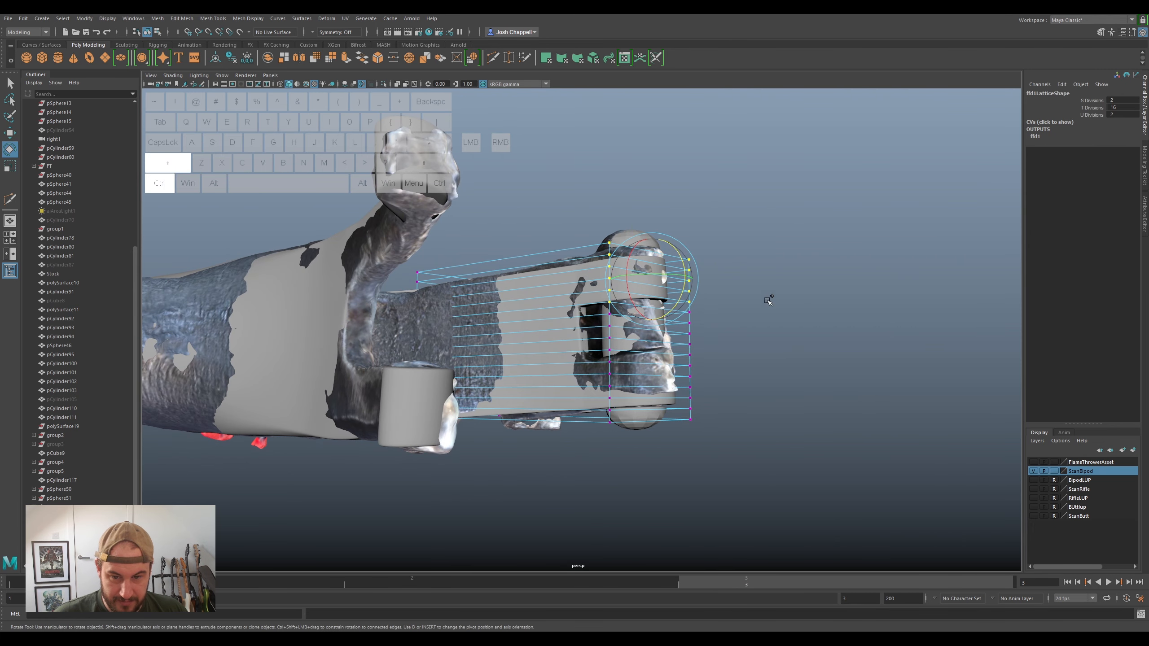
{"action": "left_click_drag", "start_coordinate": [602, 320], "coordinate": [602, 320], "text": "ctrl+shift"}
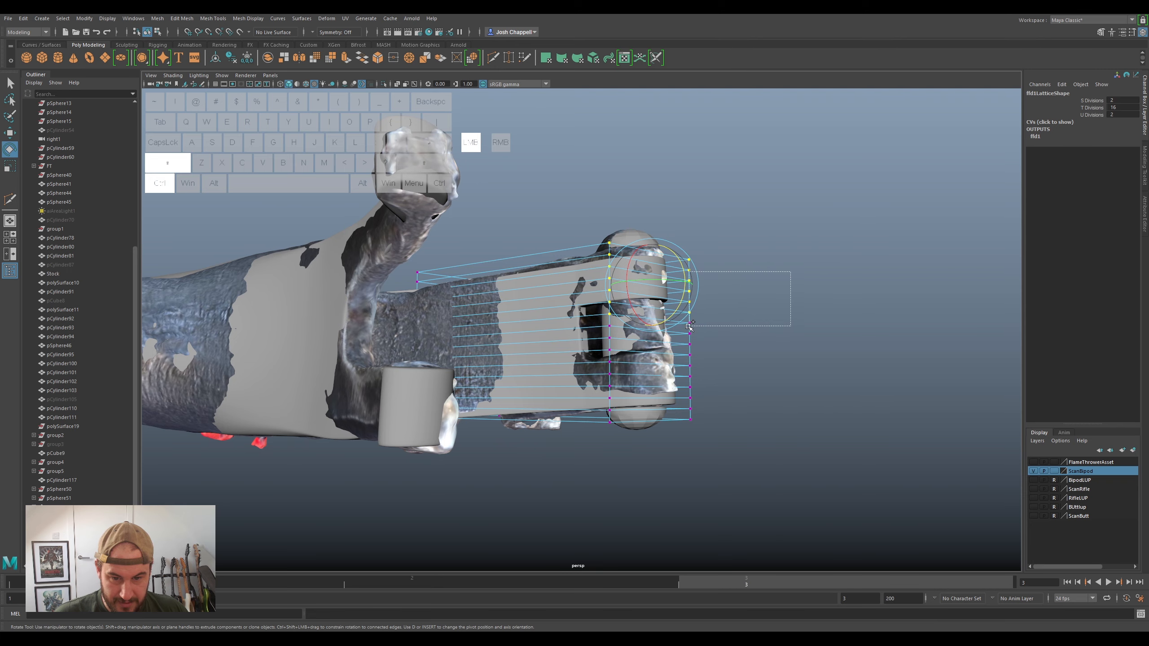
{"action": "left_click_drag", "start_coordinate": [692, 324], "coordinate": [691, 325], "text": "ctrl+shift"}
{"action": "left_click_drag", "start_coordinate": [696, 268], "coordinate": [659, 252], "text": "alt"}
{"action": "key", "text": "w"}
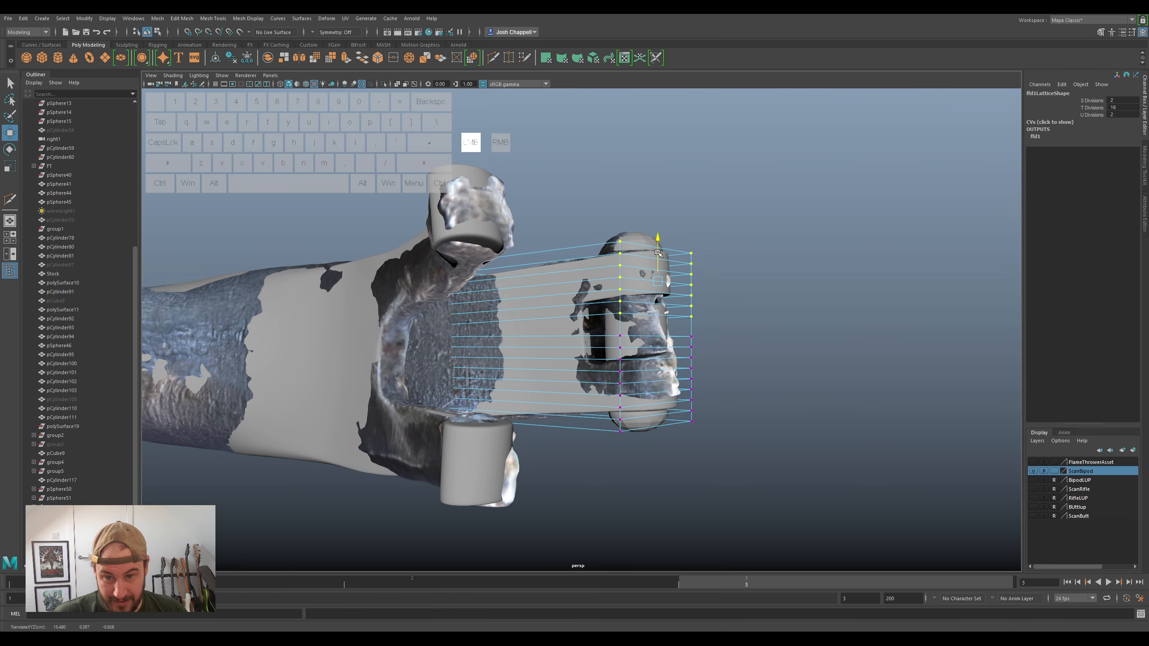
{"action": "left_click_drag", "start_coordinate": [609, 332], "coordinate": [679, 377], "text": "alt"}
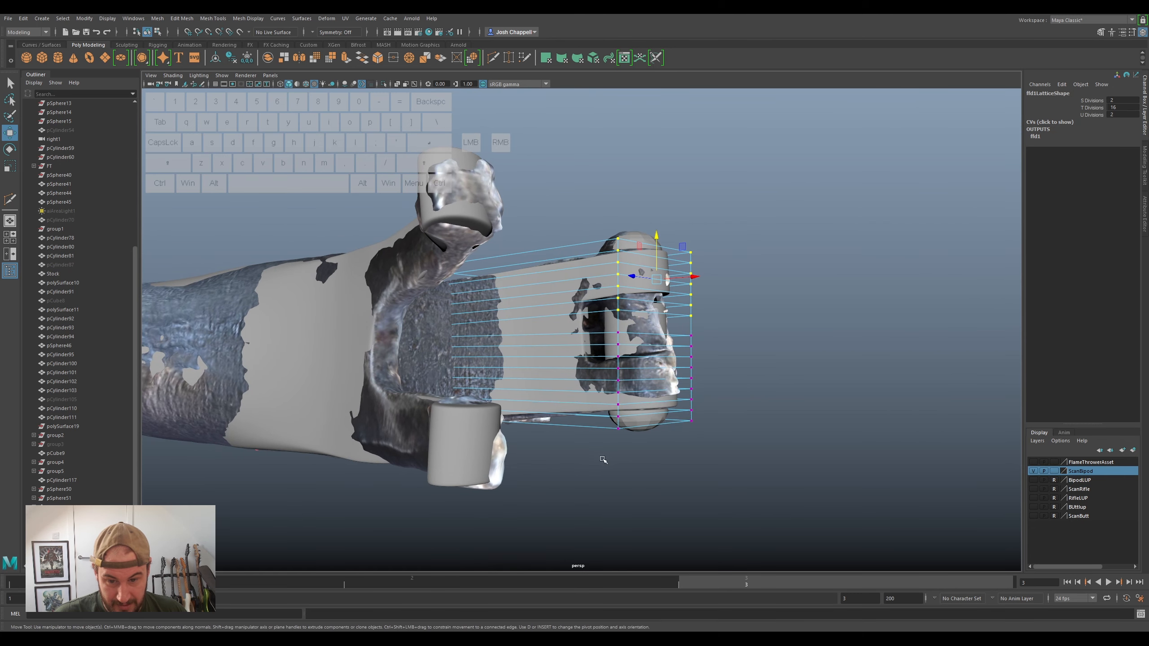
- Move the lattice points around the lower hinge lug and at the fork's end so the shape follows the scan
{"action": "left_click_drag", "start_coordinate": [723, 343], "coordinate": [723, 342]}
{"action": "left_click_drag", "start_coordinate": [654, 362], "coordinate": [698, 390]}
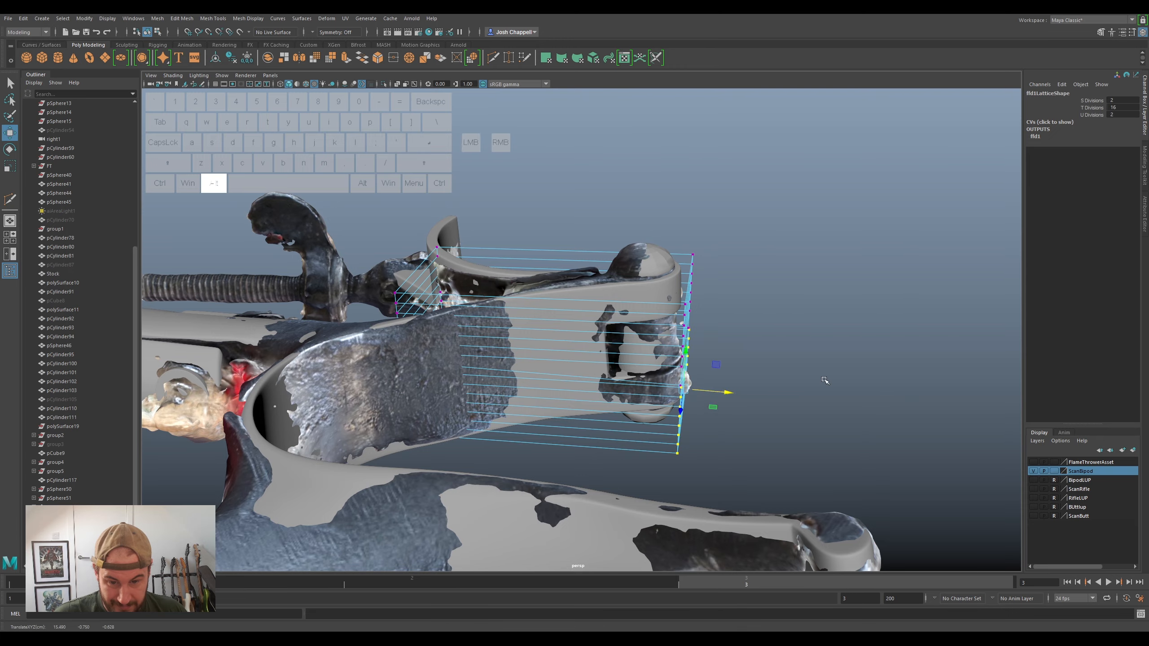
{"action": "left_click_drag", "start_coordinate": [823, 380], "coordinate": [538, 385], "text": "alt"}
{"action": "left_click", "coordinate": [479, 308]}
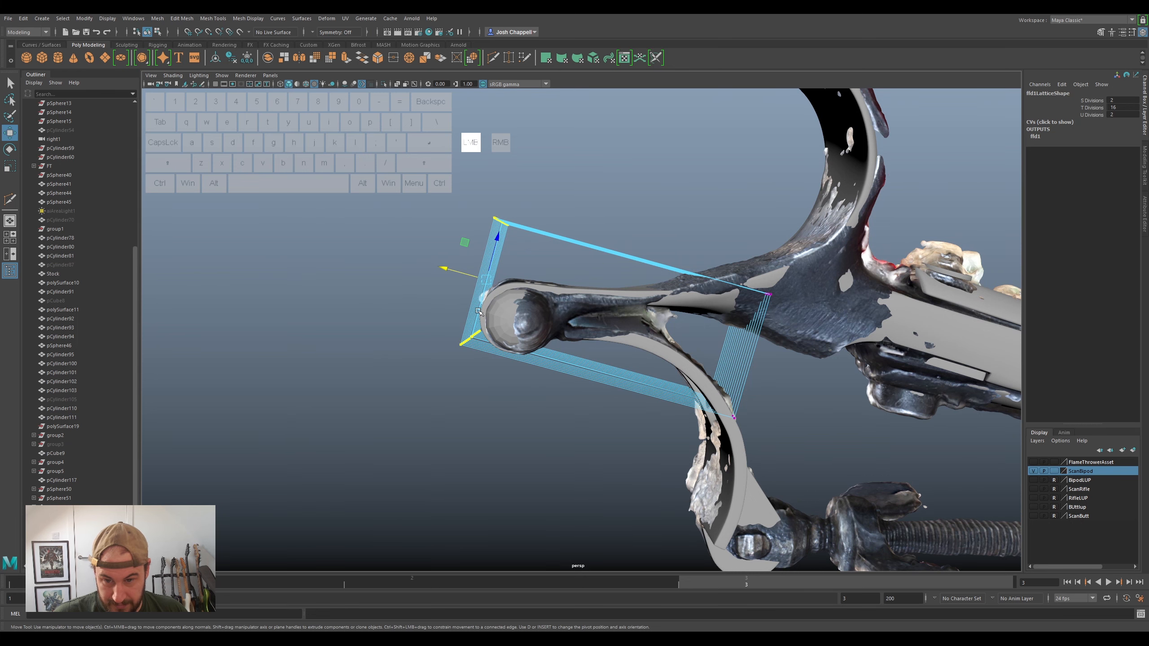
{"action": "left_click_drag", "start_coordinate": [496, 246], "coordinate": [560, 271]}
- Return to object mode, select the fork mesh and delete its history to bake in the lattice deformation
{"action": "left_click", "coordinate": [710, 392]}
{"action": "right_click_drag", "start_coordinate": [535, 284], "coordinate": [543, 283]}
{"action": "left_click", "coordinate": [536, 276]}
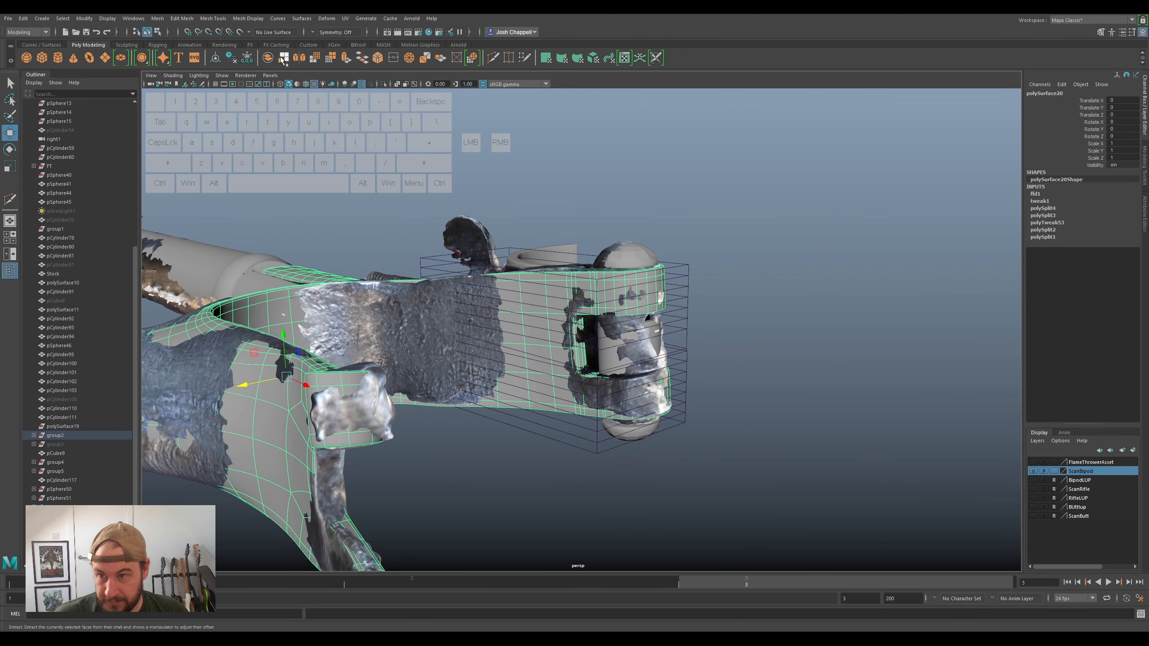
{"action": "left_click", "coordinate": [230, 61]}
- Select the combined pin and clamp arm mesh and rotate it to X -0.566, Y -1.648, Z 4.051 to follow the scan
{"action": "left_click", "coordinate": [769, 328]}
{"action": "left_click_drag", "start_coordinate": [769, 328], "coordinate": [546, 251], "text": "alt"}
{"action": "left_click", "coordinate": [500, 247]}
{"action": "key", "text": "e"}
{"action": "left_click_drag", "start_coordinate": [500, 247], "coordinate": [517, 372], "text": "alt"}
{"action": "left_click_drag", "start_coordinate": [530, 331], "coordinate": [518, 374]}
{"action": "key", "text": "ctrl+z"}
{"action": "left_click_drag", "start_coordinate": [521, 320], "coordinate": [538, 363]}
- Hide the ScanBipod layer and raise the pin and clamp arm to Translate Y 0.09 between the fork's lugs
{"action": "left_click", "coordinate": [1033, 471]}
{"action": "key", "text": "w"}
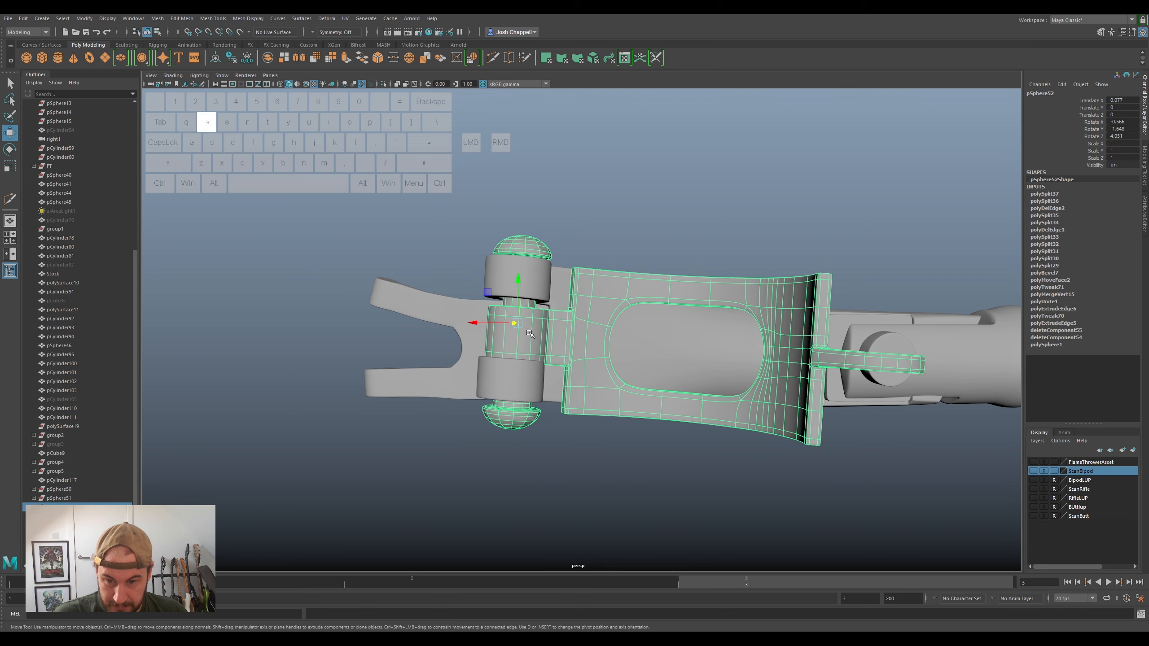
{"action": "left_click_drag", "start_coordinate": [518, 313], "coordinate": [518, 306]}
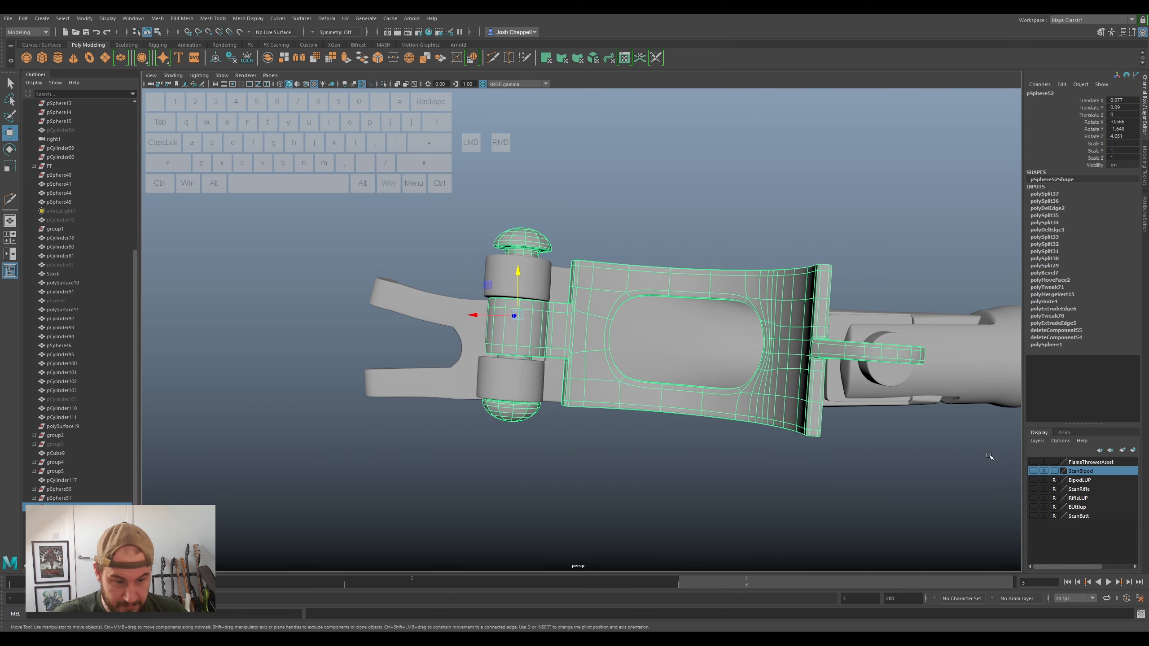
- Show the ScanBipod layer and rotate the pin and clamp arm to X -2.472, Y 0.317, Z 6.301 to match the scan
{"action": "left_click", "coordinate": [1032, 471]}
{"action": "left_click_drag", "start_coordinate": [607, 345], "coordinate": [549, 326], "text": "alt"}
{"action": "key", "text": "e"}
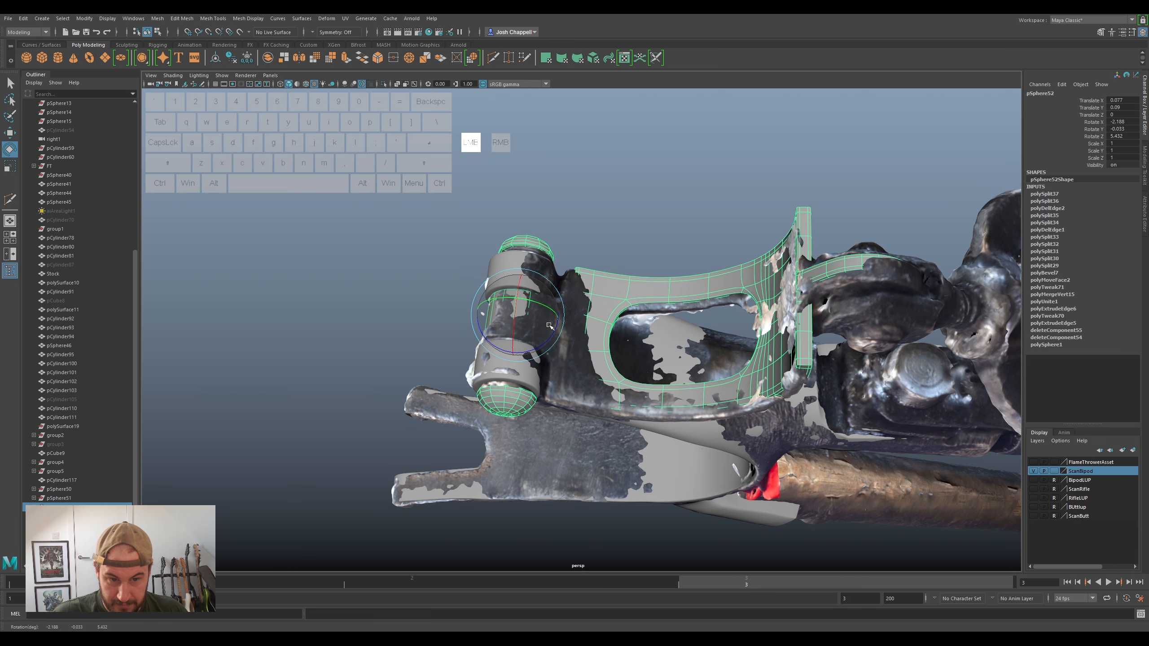
{"action": "left_click_drag", "start_coordinate": [549, 326], "coordinate": [640, 318]}
{"action": "key", "text": "="}
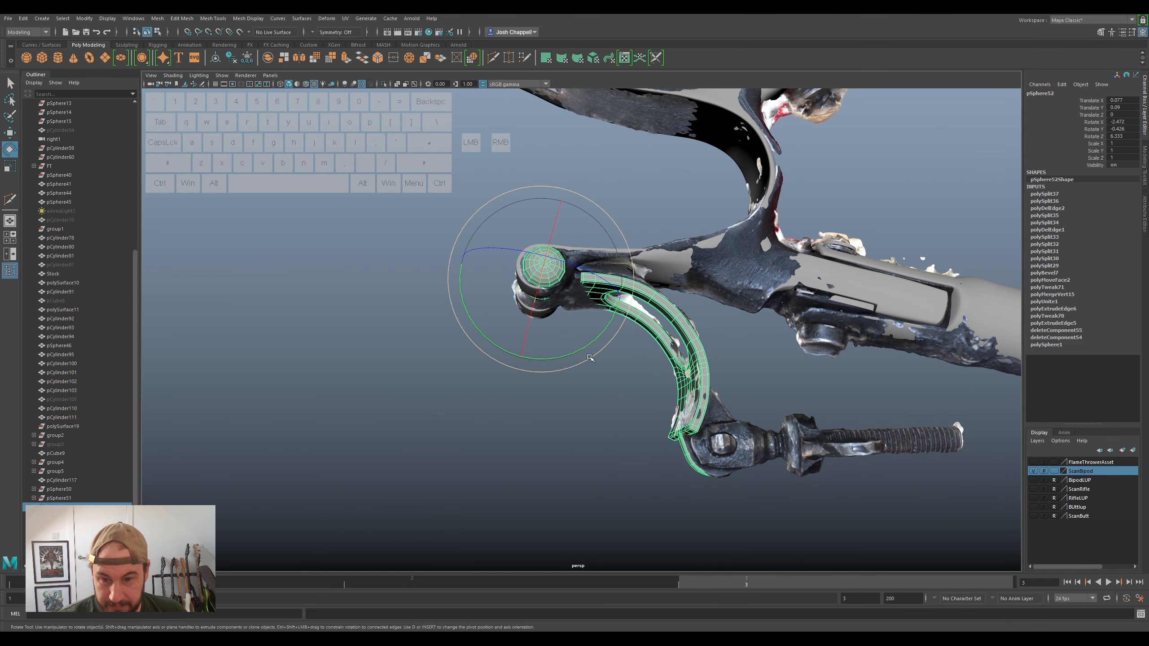
{"action": "left_click_drag", "start_coordinate": [571, 353], "coordinate": [553, 314]}
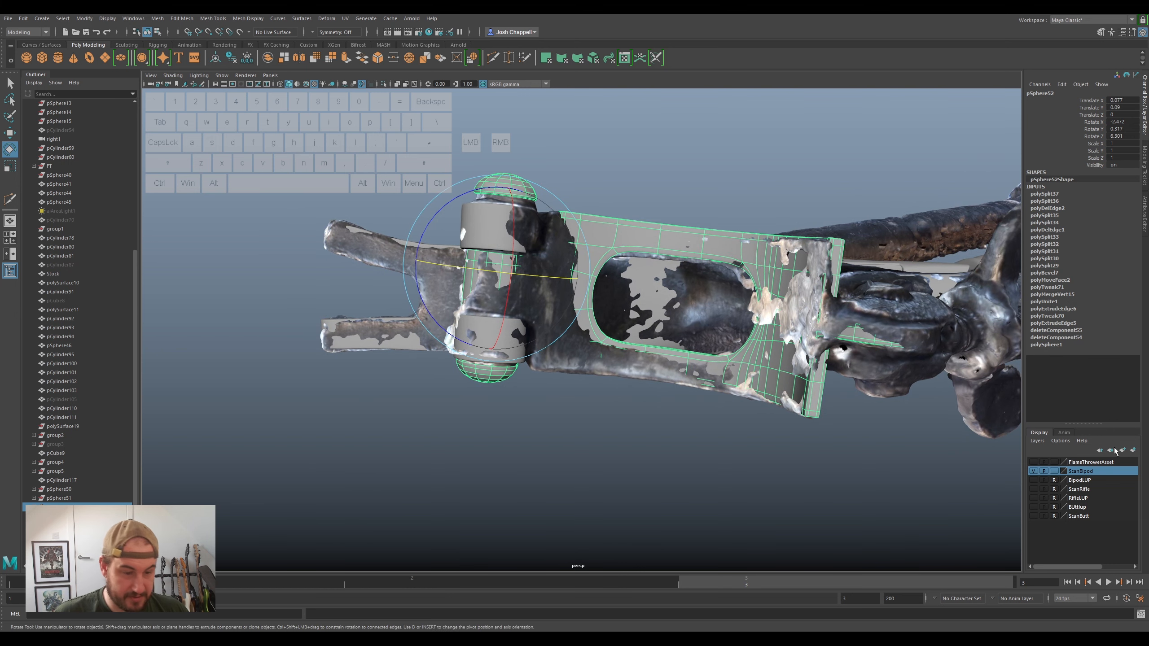
- Hide the ScanBipod layer and reseat the pin and clamp arm at Translate X 0.097, Y 0.069 with Rotate X 1.211
{"action": "left_click", "coordinate": [1033, 470]}
{"action": "mouse_move", "coordinate": [678, 407]}
{"action": "left_mouse_down", "text": "alt"}
{"action": "mouse_move", "coordinate": [701, 428]}
{"action": "mouse_move", "coordinate": [688, 423]}
{"action": "left_mouse_up", "text": "alt"}
{"action": "left_click_drag", "start_coordinate": [704, 379], "coordinate": [561, 322], "text": "alt"}
{"action": "key", "text": "w"}
{"action": "key", "text": "e"}
{"action": "key", "text": "w"}
{"action": "left_click_drag", "start_coordinate": [496, 269], "coordinate": [508, 210]}
{"action": "left_click_drag", "start_coordinate": [498, 267], "coordinate": [504, 266]}
- Select the vertices of the pin's upper domed head and lower them onto the hinge lug, then return to object mode
{"action": "right_click", "coordinate": [519, 181]}
{"action": "right_click_drag", "start_coordinate": [518, 180], "coordinate": [475, 180]}
{"action": "left_click_drag", "start_coordinate": [577, 147], "coordinate": [478, 204]}
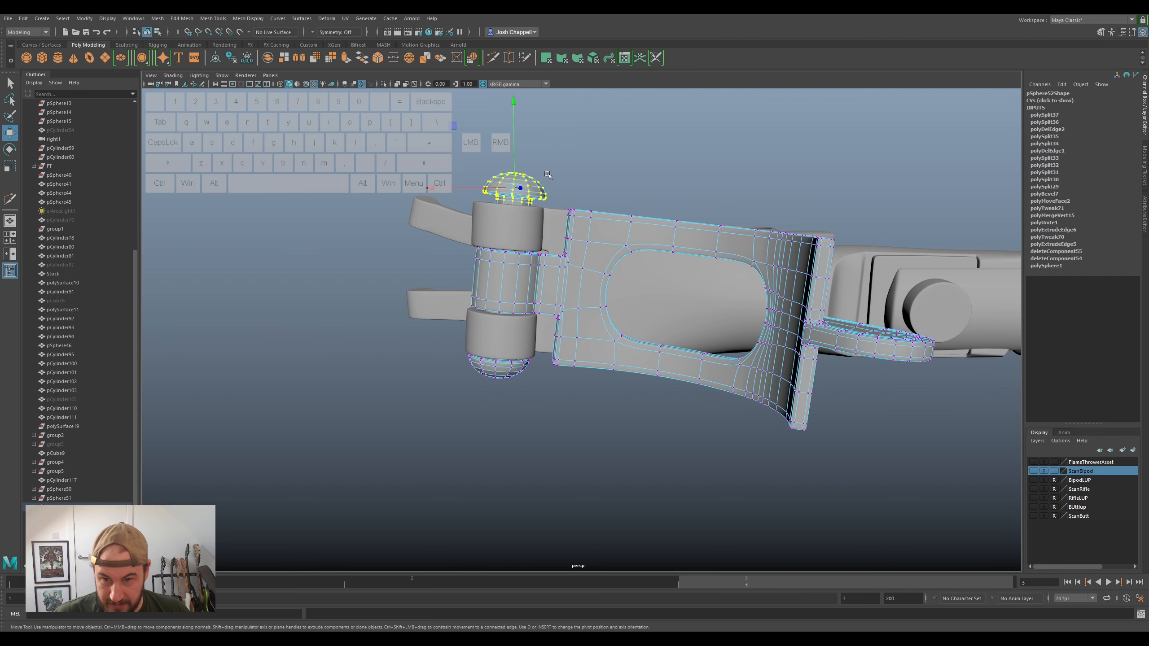
{"action": "left_click_drag", "start_coordinate": [515, 165], "coordinate": [514, 171]}
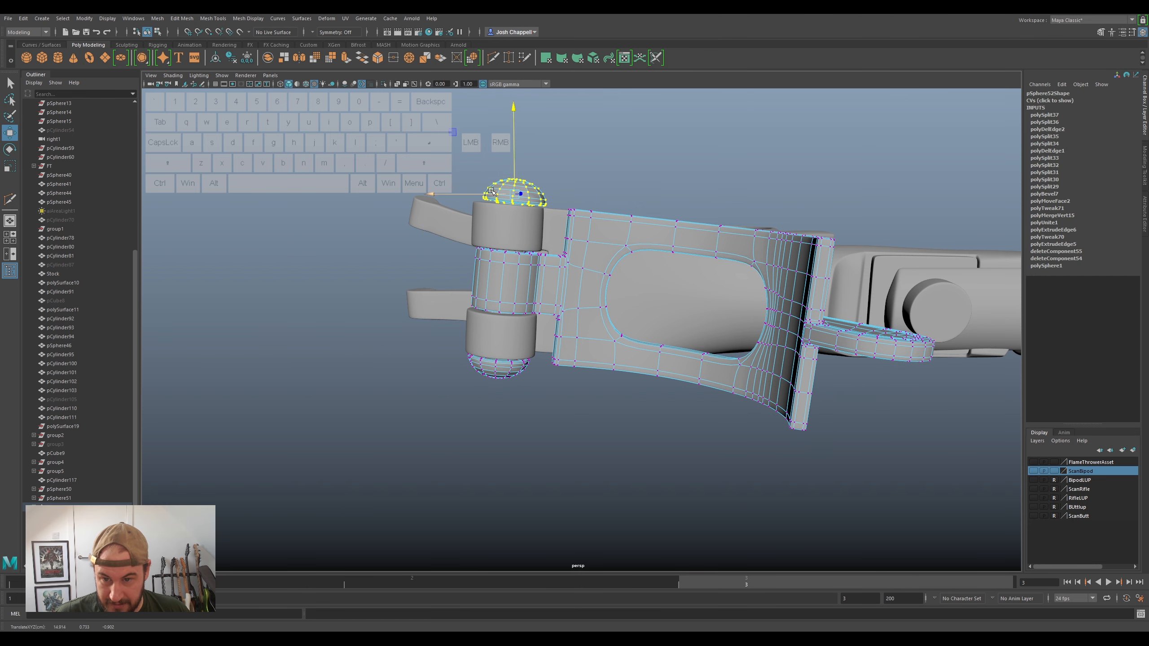
{"action": "right_click_drag", "start_coordinate": [520, 248], "coordinate": [559, 234]}
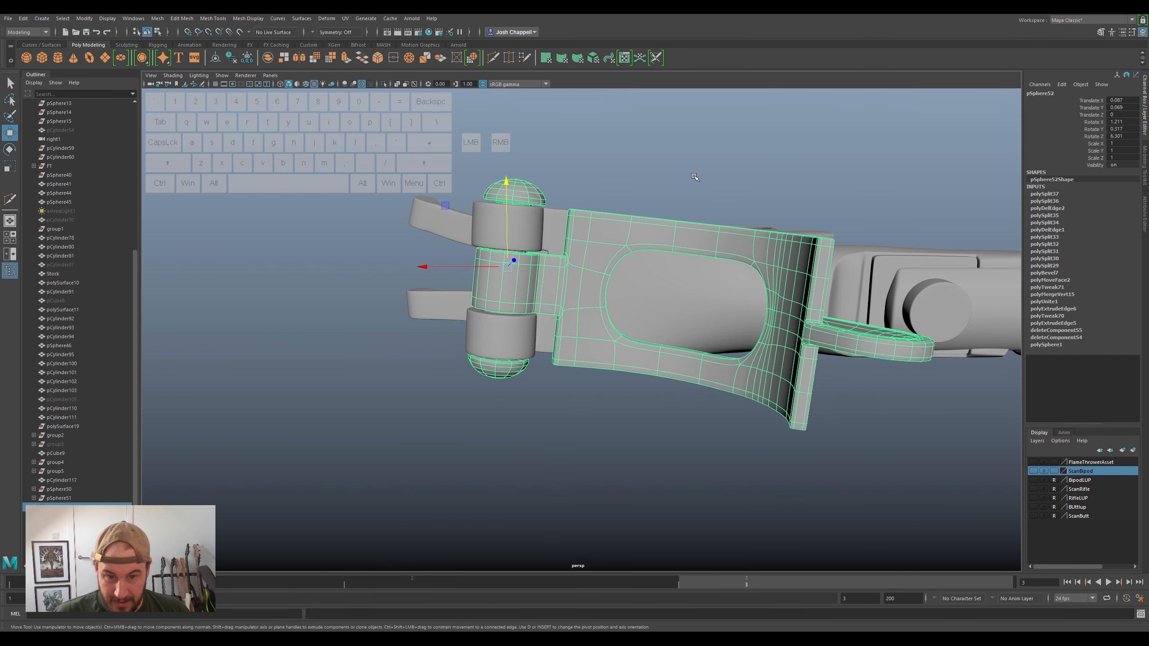
{"action": "left_click", "coordinate": [730, 153]}
- Show the ScanBipod layer and create a polygon helix primitive for the thread of the clamp's wing-nut screw
{"action": "left_click_drag", "start_coordinate": [730, 154], "coordinate": [669, 262], "text": "alt"}
{"action": "left_click", "coordinate": [1032, 471]}
{"action": "left_click_drag", "start_coordinate": [918, 397], "coordinate": [535, 338], "text": "alt"}
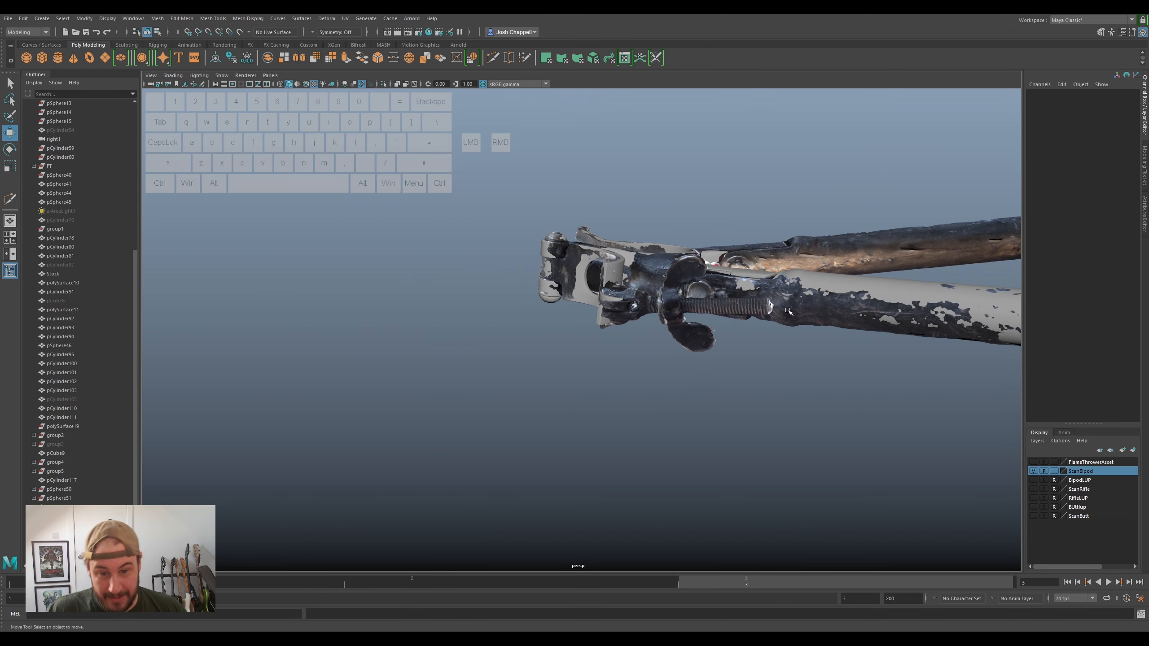
{"action": "scroll", "coordinate": [753, 276], "scroll_direction": "up", "scroll_amount": 8}
{"action": "left_click_drag", "start_coordinate": [753, 276], "coordinate": [375, 304], "text": "alt"}
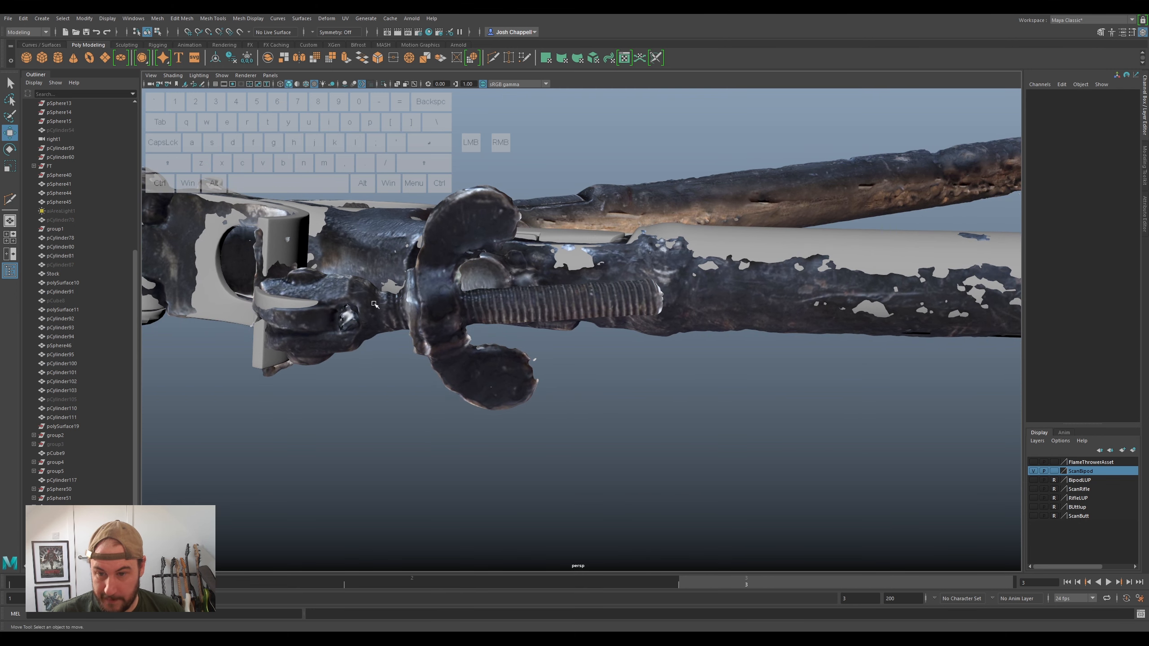
{"action": "left_click", "coordinate": [45, 18]}
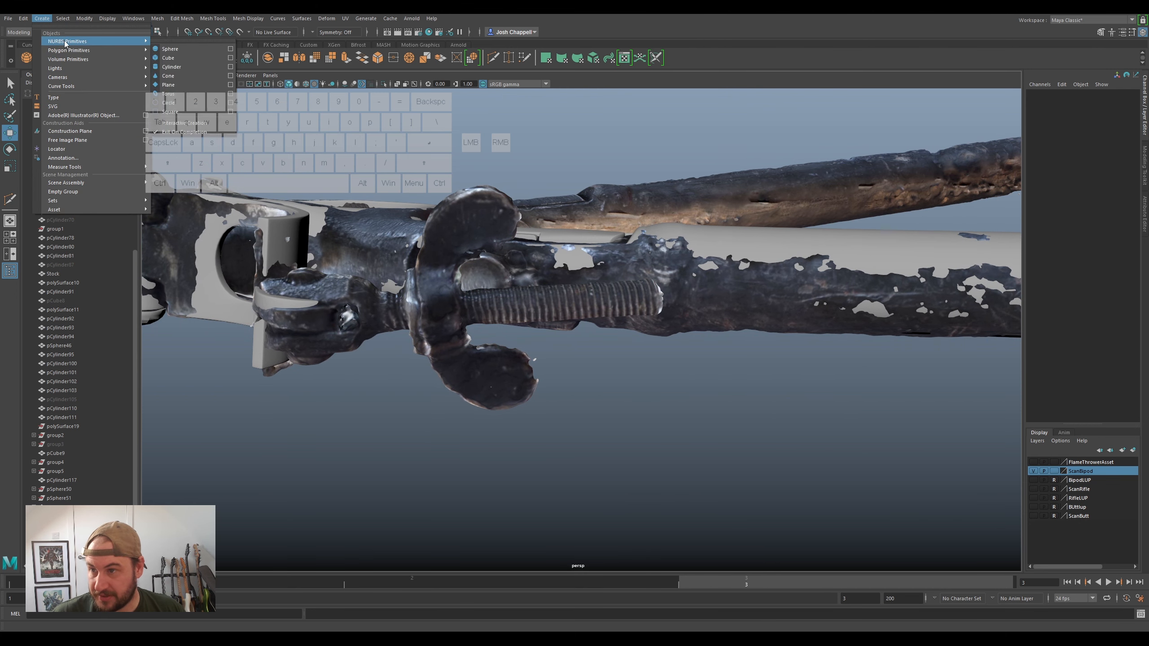
{"action": "mouse_move", "coordinate": [113, 50]}
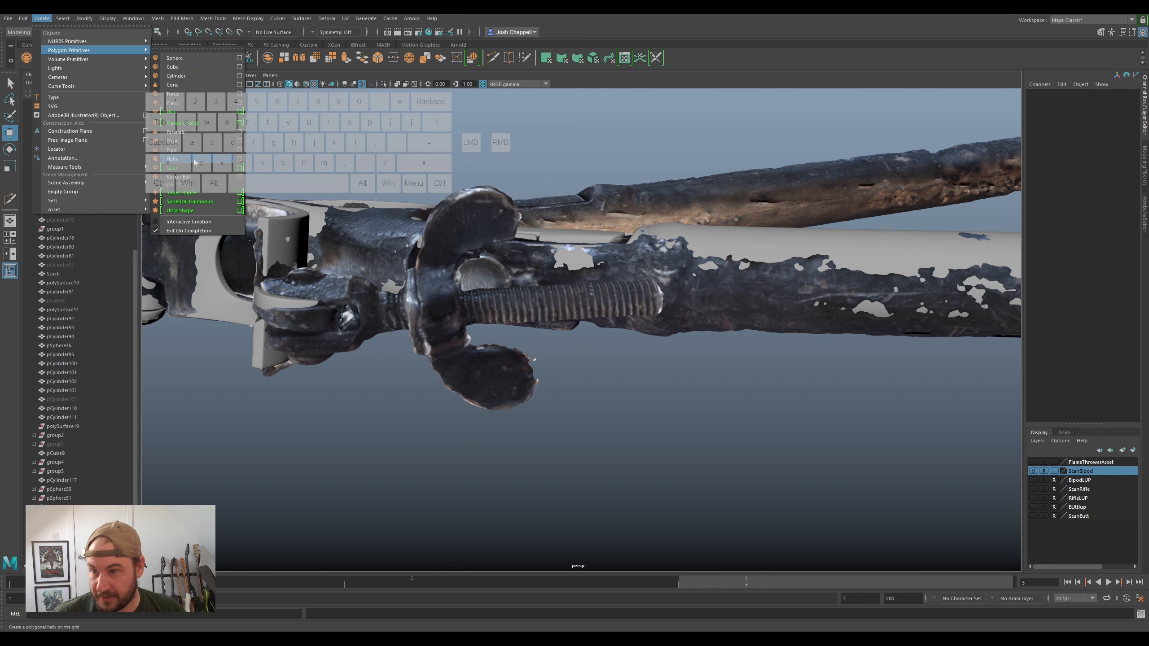
{"action": "left_click", "coordinate": [179, 159]}
- Move the helix beside the scanned screw at Translate X 9.074, Z -2.289 and rotate it to X 14.952, Z 92.776
{"action": "scroll", "coordinate": [789, 366], "scroll_direction": "down", "scroll_amount": 5}
{"action": "left_click_drag", "start_coordinate": [727, 302], "coordinate": [571, 302]}
{"action": "key", "text": "f"}
{"action": "key", "text": "e"}
{"action": "left_click_drag", "start_coordinate": [606, 203], "coordinate": [620, 283]}
{"action": "key", "text": "w"}
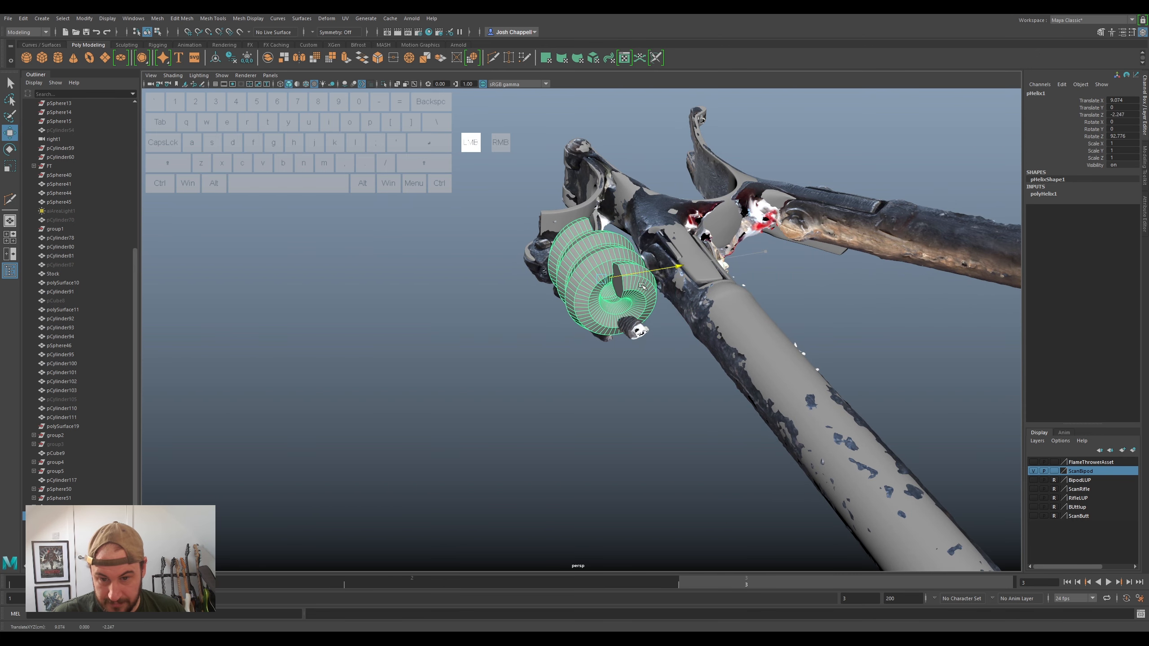
{"action": "key", "text": "e"}
{"action": "left_click_drag", "start_coordinate": [617, 325], "coordinate": [627, 330]}
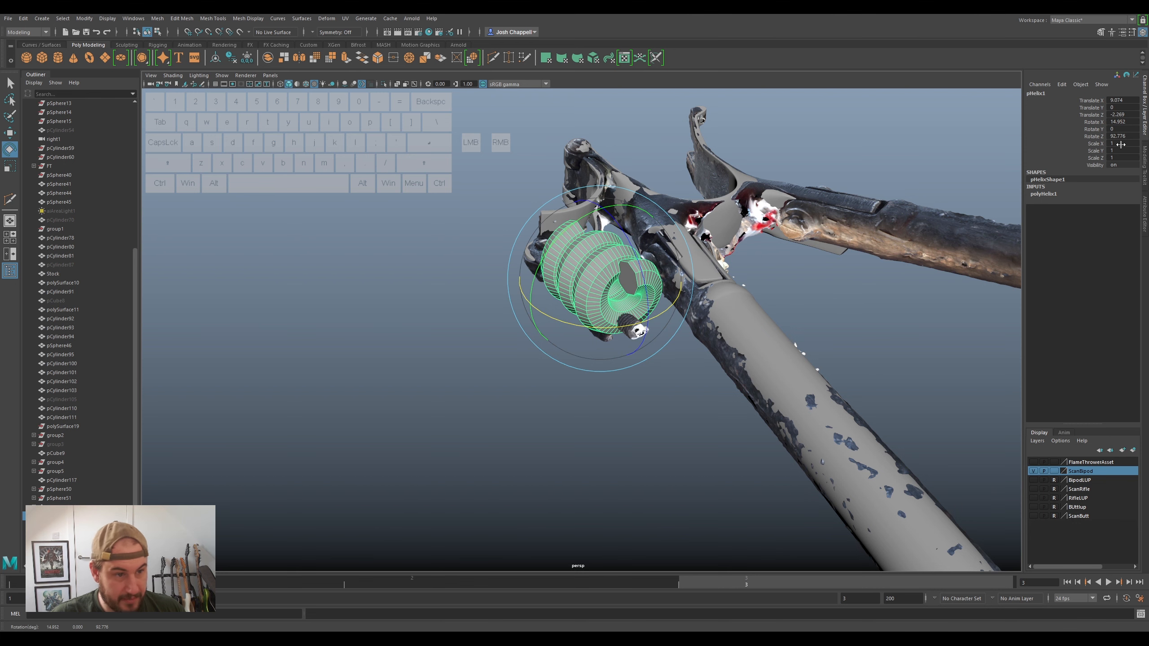
- Open the helix's creation attributes and set it to 14.472 coils with a height of 4.133
{"action": "left_click", "coordinate": [1145, 199]}
{"action": "left_click", "coordinate": [1025, 91]}
{"action": "left_click_drag", "start_coordinate": [515, 325], "coordinate": [479, 335], "text": "alt"}
{"action": "mouse_move", "coordinate": [1053, 150]}
{"action": "left_mouse_down"}
{"action": "mouse_move", "coordinate": [1105, 153]}
{"action": "mouse_move", "coordinate": [1046, 160]}
{"action": "left_mouse_up"}
- Set the helix's width to 0.1 and its radius to 0.02
{"action": "left_click", "coordinate": [1031, 170]}
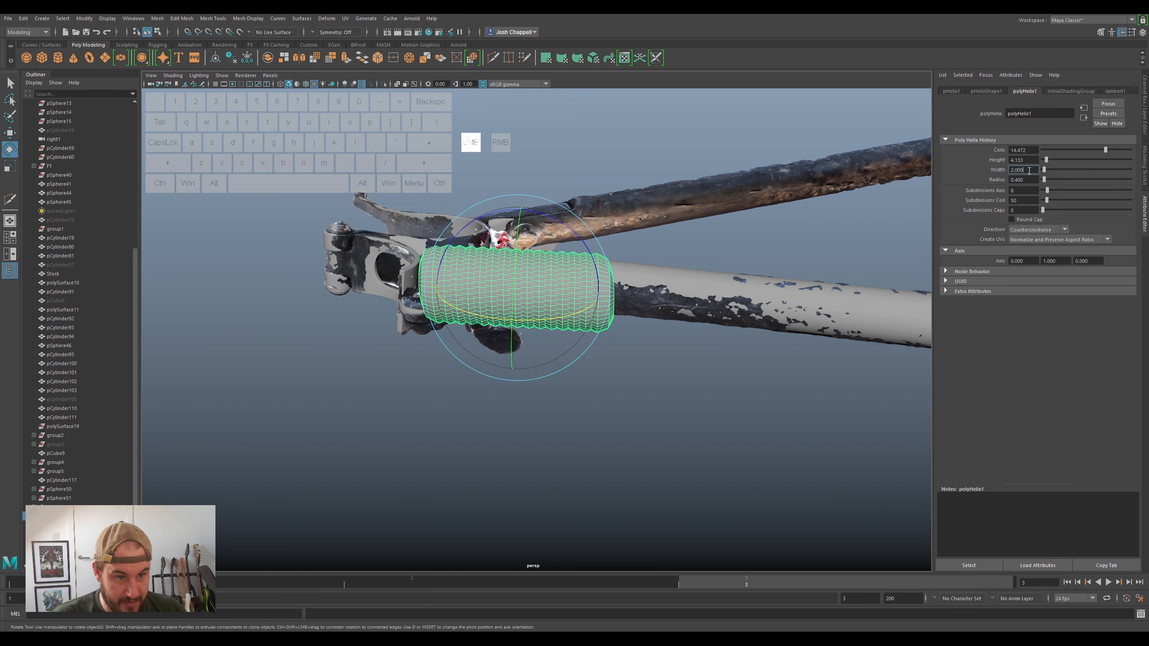
{"action": "type", "text": "0.1"}
{"action": "key", "text": "Return"}
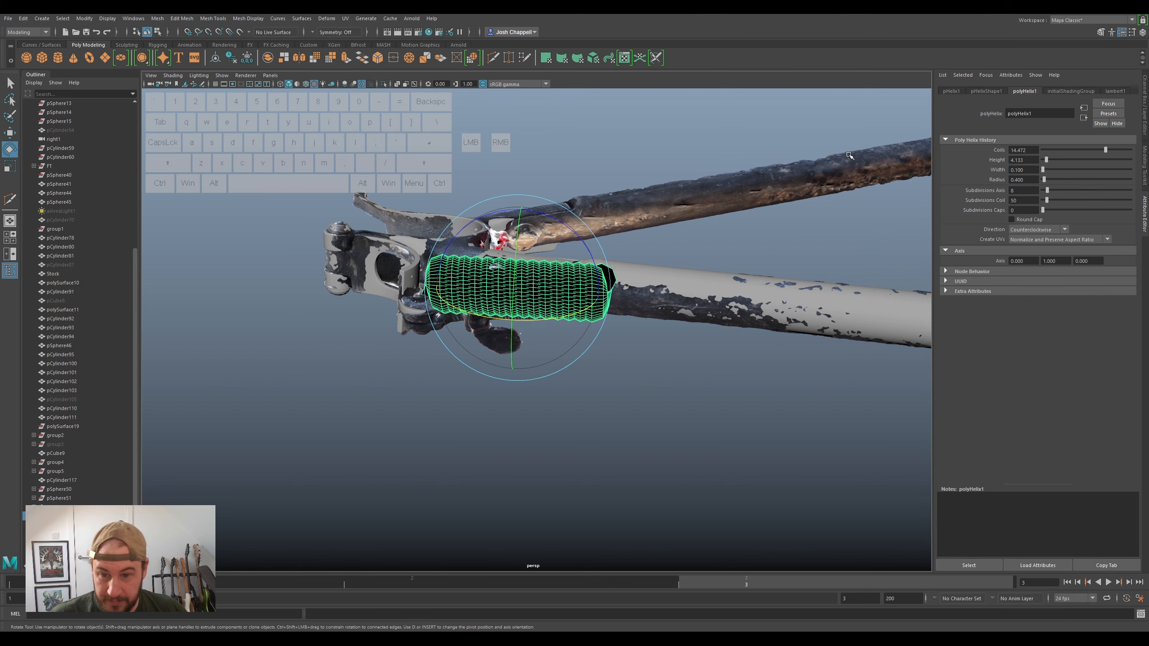
{"action": "left_click", "coordinate": [1022, 180]}
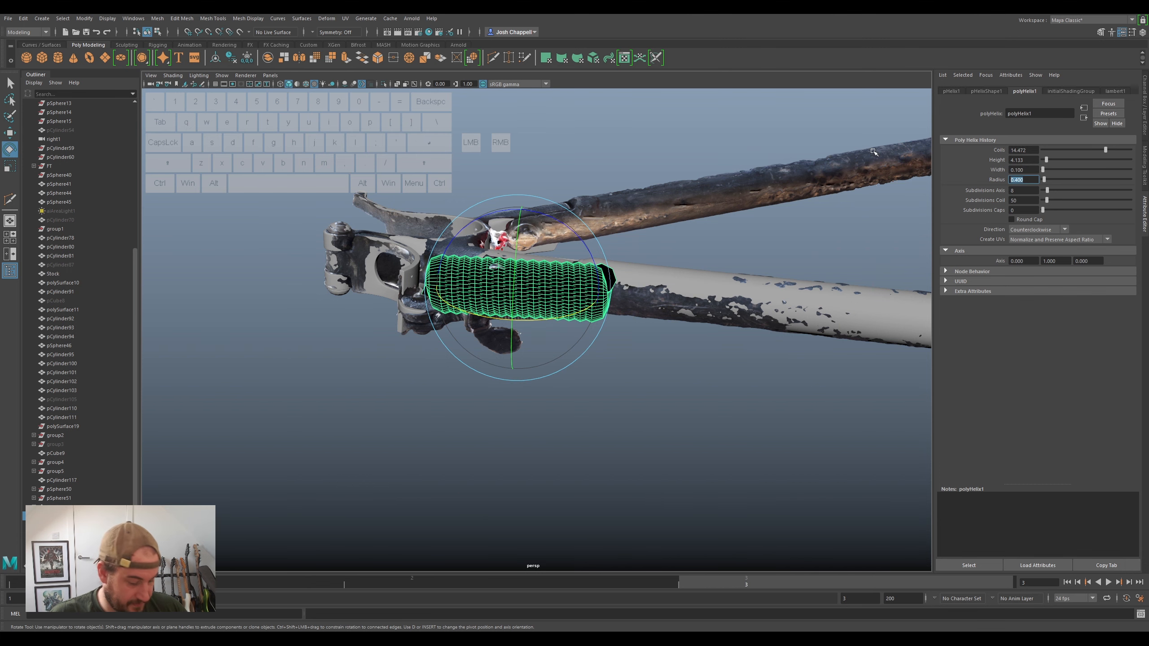
{"action": "type", "text": "0.02"}
{"action": "key", "text": "Return"}
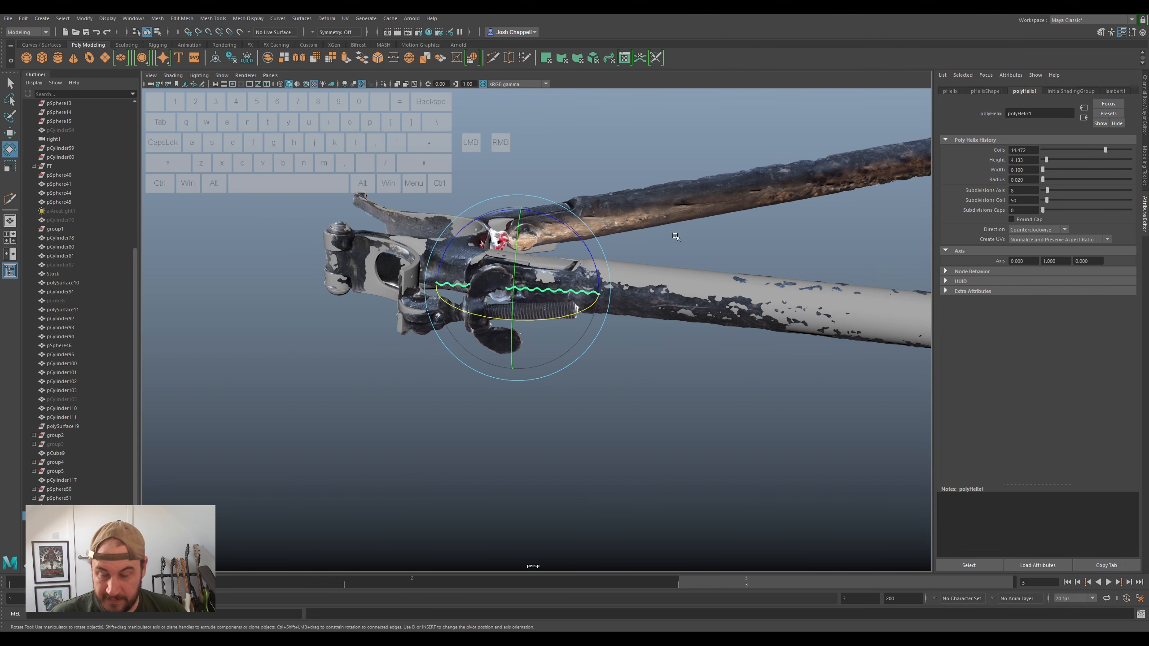
- Increase the helix to 20 coils and widen it, trying a width of 0.5 before setting 0.4
{"action": "scroll", "coordinate": [576, 314], "scroll_direction": "up", "scroll_amount": 8}
{"action": "left_click_drag", "start_coordinate": [528, 331], "coordinate": [542, 314], "text": "alt"}
{"action": "left_click_drag", "start_coordinate": [1105, 153], "coordinate": [1130, 158]}
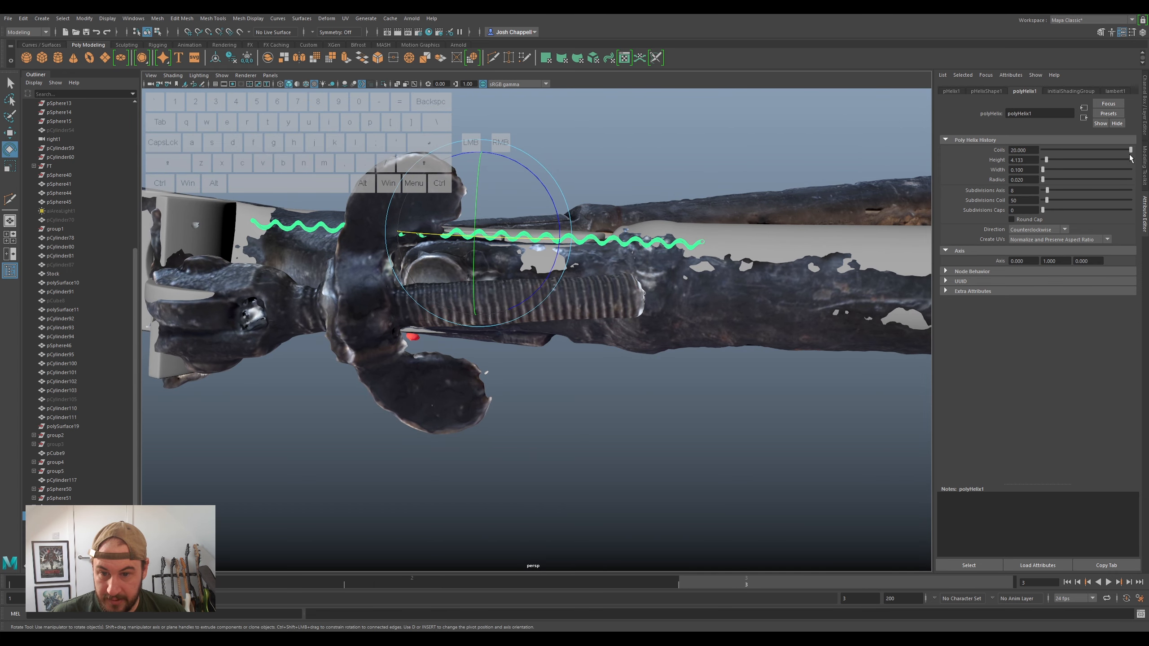
{"action": "left_click", "coordinate": [1032, 169]}
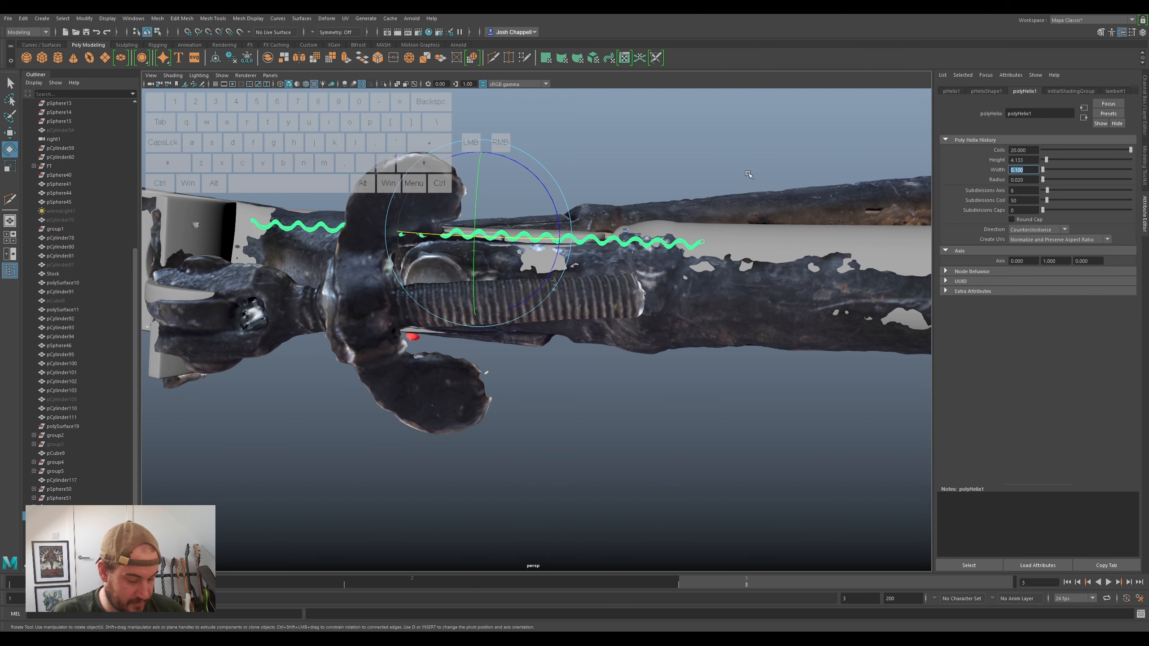
{"action": "type", "text": "0.5"}
{"action": "key", "text": "Return"}
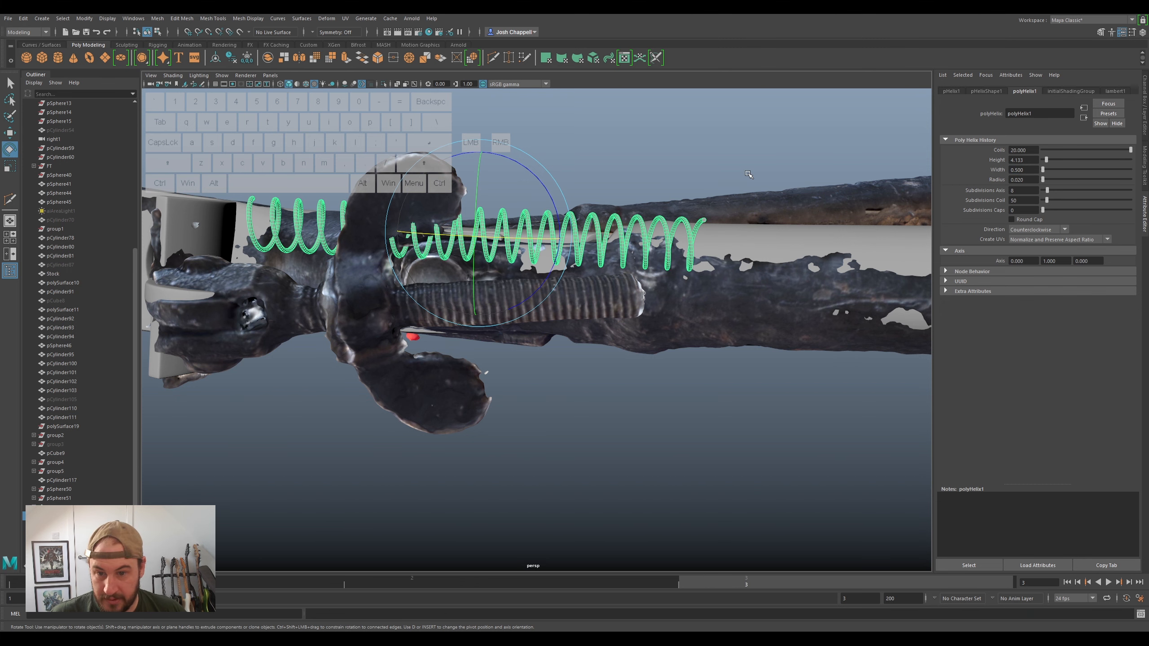
{"action": "left_click", "coordinate": [1018, 170]}
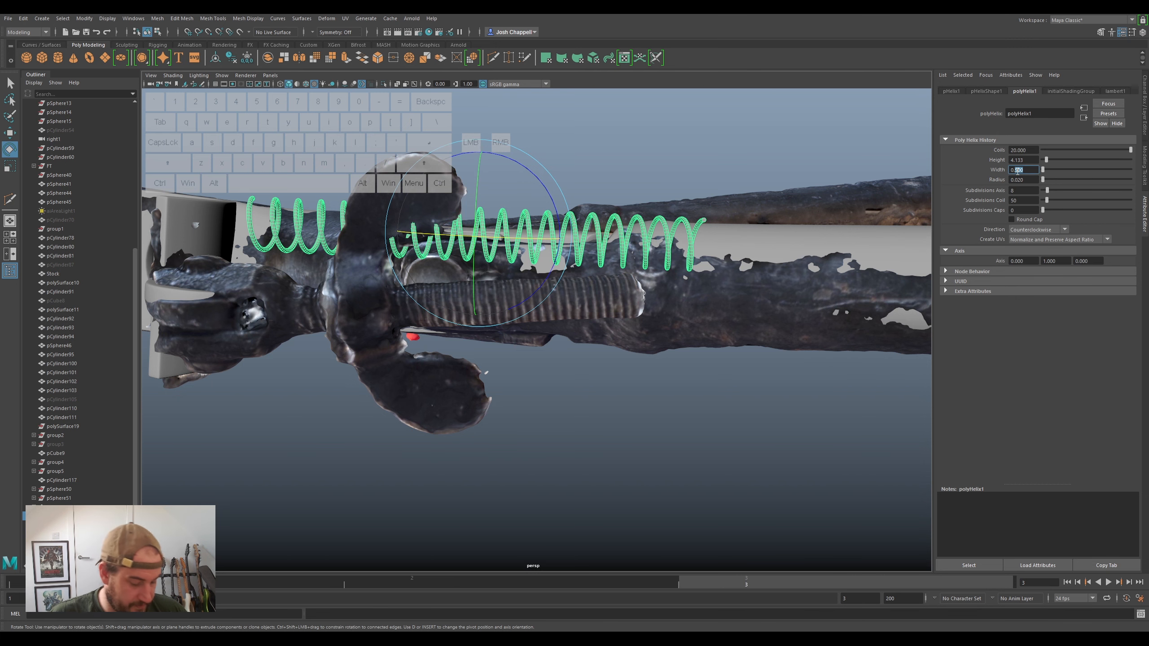
{"action": "key", "text": "Return"}
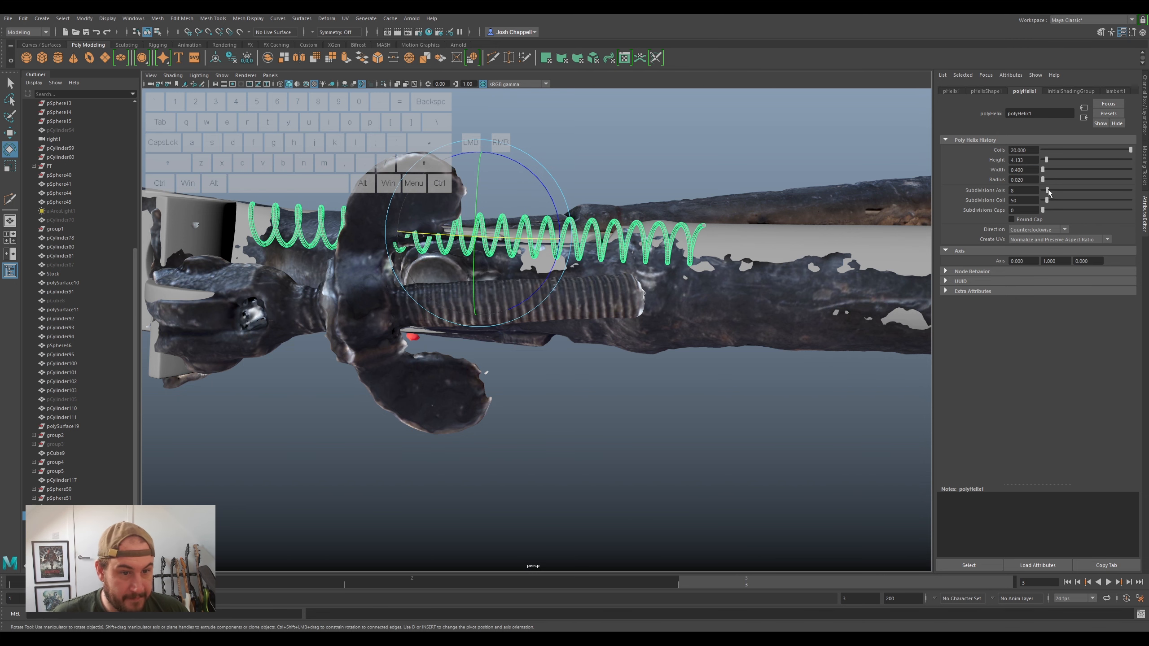
- Reduce the helix's subdivisions to 4 on the axis and 12 per coil, and rotate it slightly to parallel the scanned screw
{"action": "left_click_drag", "start_coordinate": [1047, 202], "coordinate": [1044, 191]}
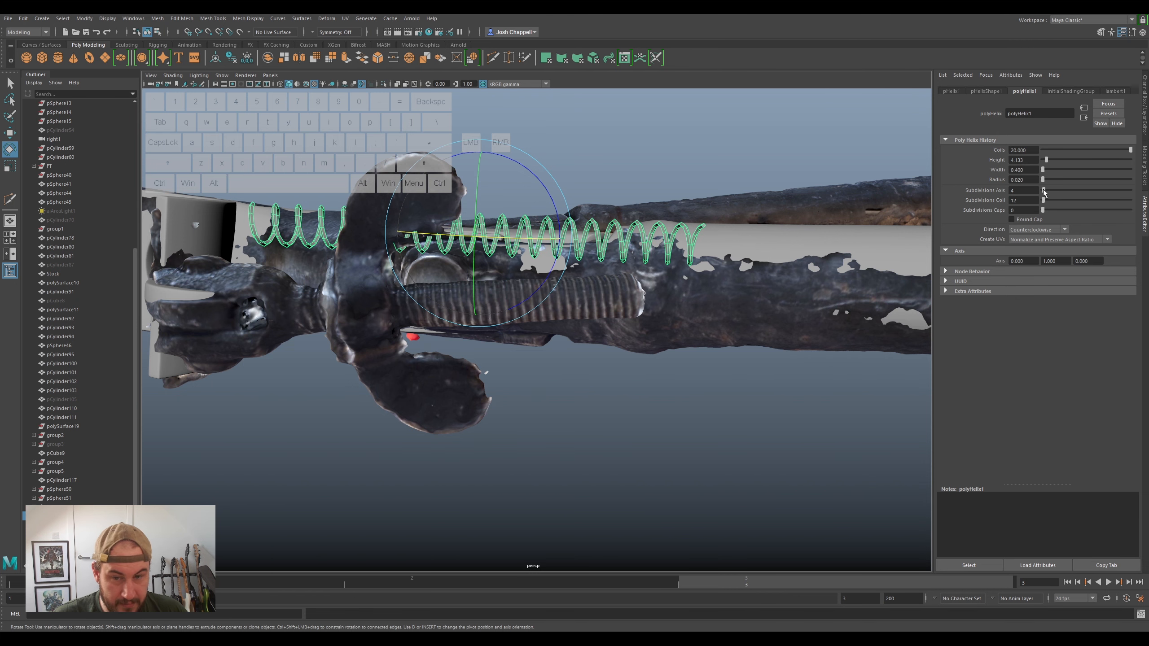
{"action": "middle_click_drag", "start_coordinate": [545, 294], "coordinate": [585, 303], "text": "alt"}
{"action": "left_click_drag", "start_coordinate": [585, 303], "coordinate": [543, 237], "text": "alt"}
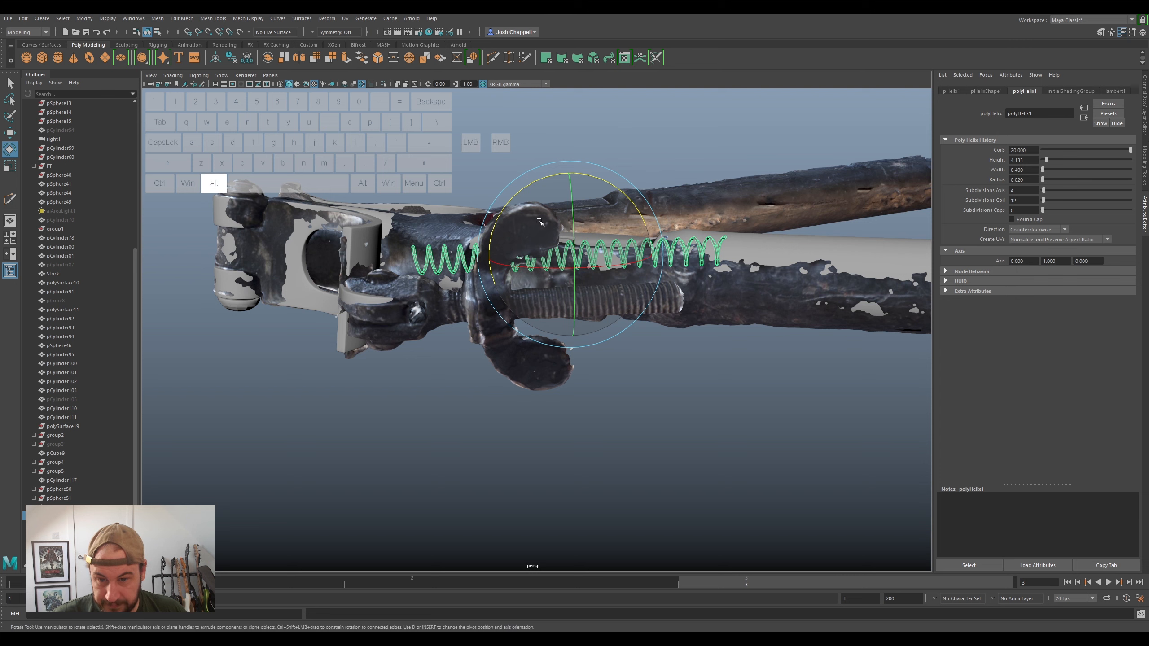
{"action": "left_click_drag", "start_coordinate": [539, 179], "coordinate": [538, 180]}
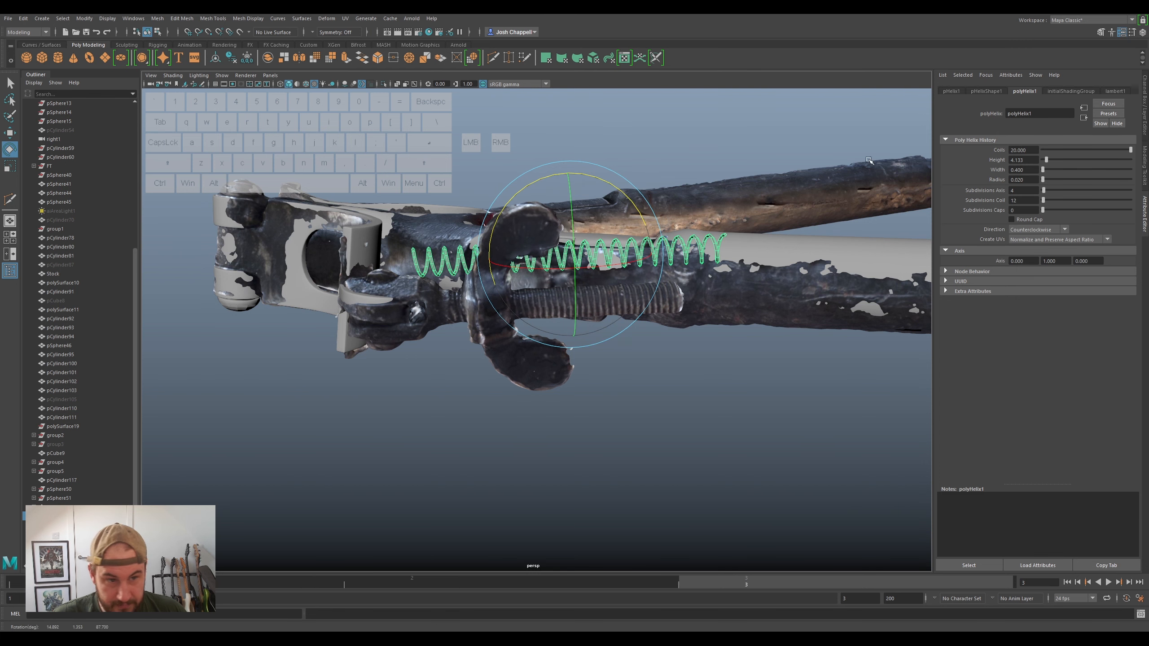
- Shorten the helix to match the scanned screw's length, trying a height of 3.5 before setting 3
{"action": "left_click", "coordinate": [1023, 159]}
{"action": "type", "text": "3.5"}
{"action": "key", "text": "Return"}
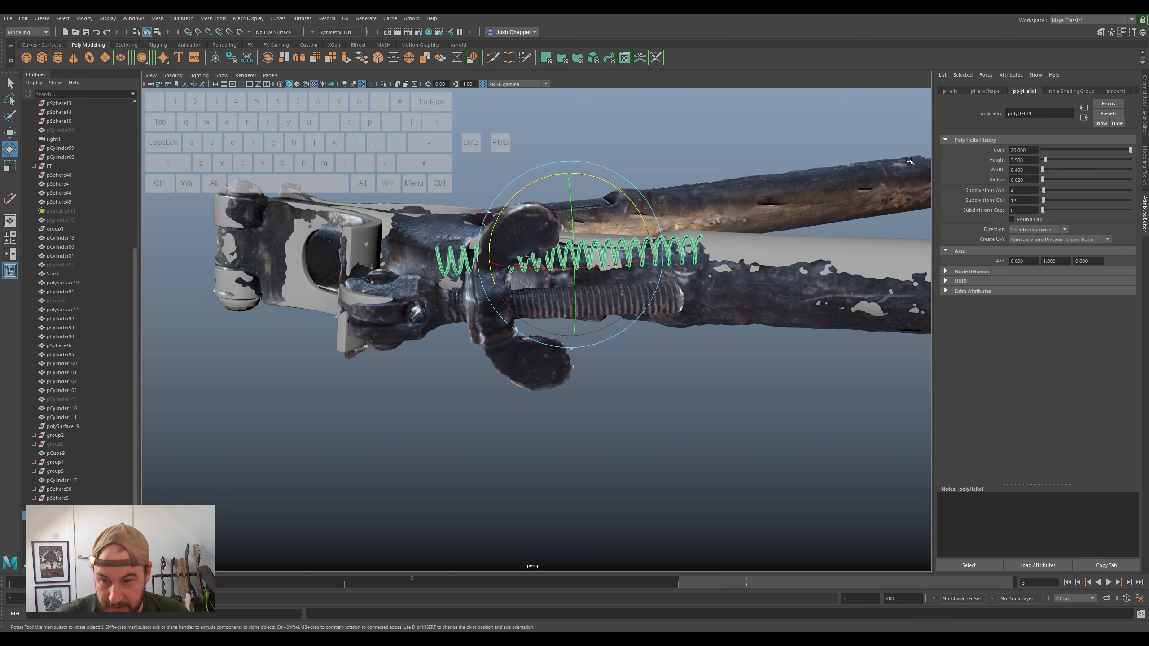
{"action": "left_click", "coordinate": [1024, 160]}
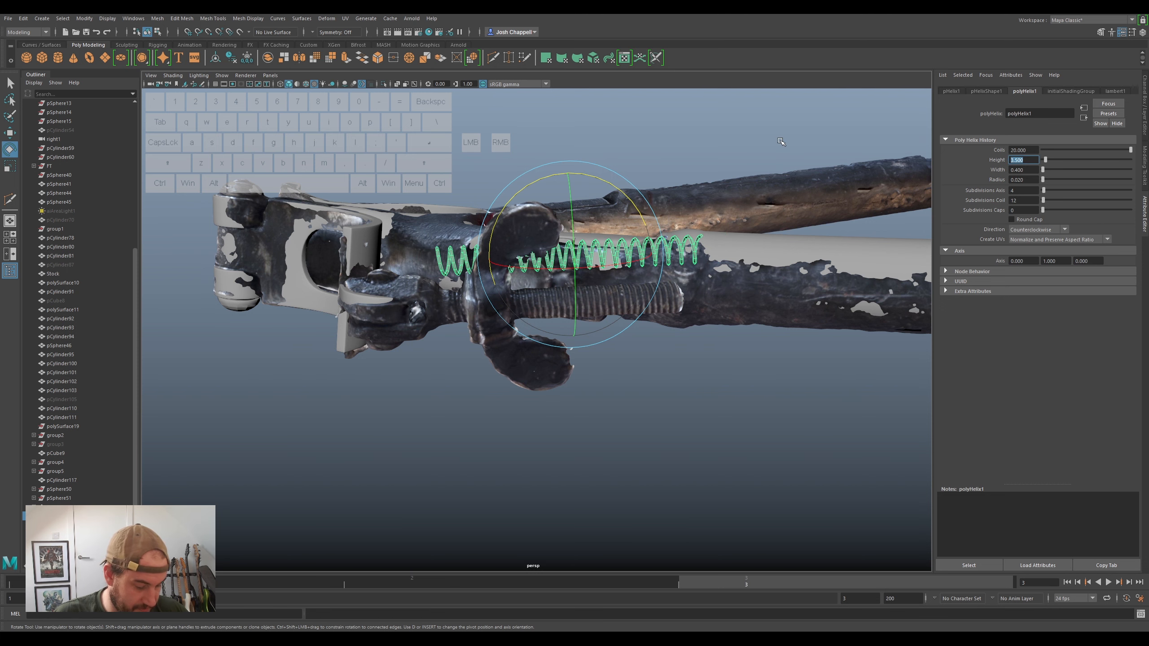
{"action": "type", "text": "3"}
{"action": "key", "text": "Return"}
{"action": "left_click_drag", "start_coordinate": [780, 142], "coordinate": [868, 148], "text": "alt"}
- Try helix heights of 2.5 and 2.9 before restoring a height of 3
{"action": "left_click", "coordinate": [1025, 160]}
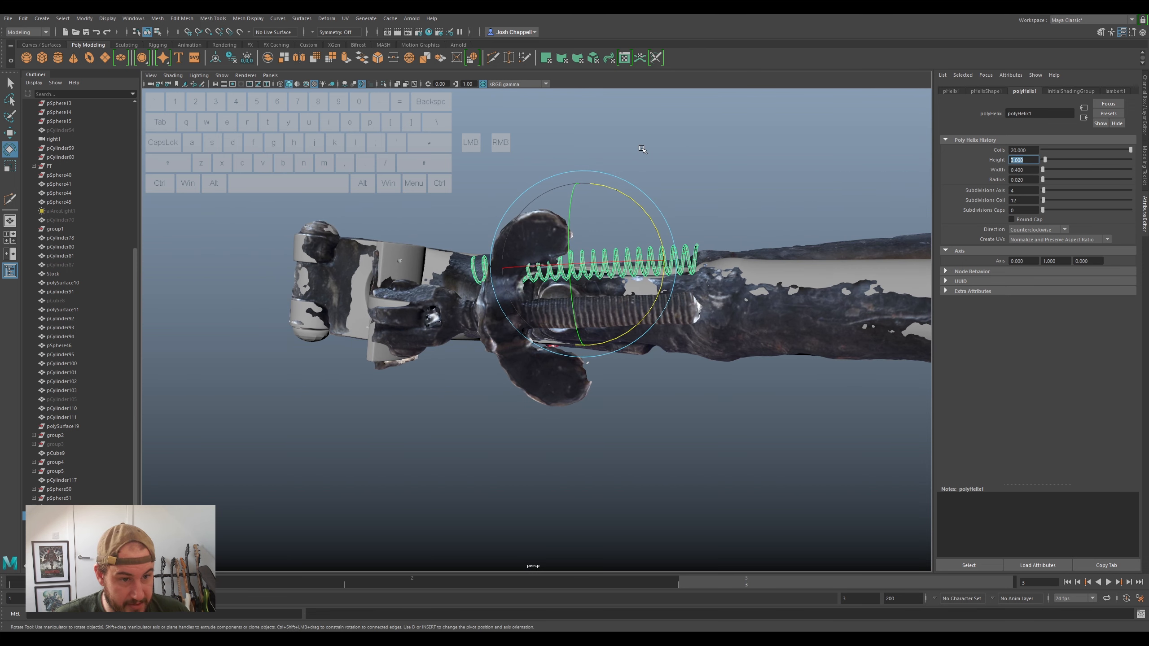
{"action": "type", "text": "2.5"}
{"action": "key", "text": "Return"}
{"action": "left_click_drag", "start_coordinate": [522, 245], "coordinate": [526, 301], "text": "alt"}
{"action": "left_click", "coordinate": [1033, 161]}
{"action": "type", "text": "2.9"}
{"action": "key", "text": "Return"}
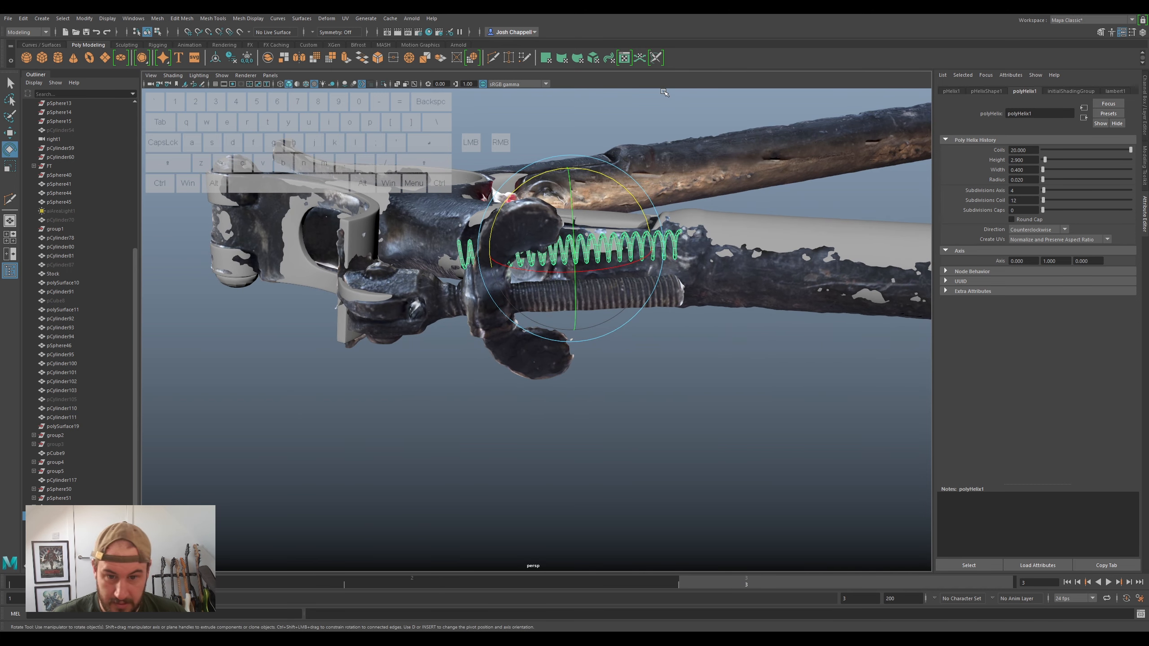
{"action": "left_click_drag", "start_coordinate": [687, 176], "coordinate": [870, 174], "text": "alt"}
{"action": "left_click", "coordinate": [1030, 161]}
{"action": "type", "text": "3"}
{"action": "key", "text": "Return"}
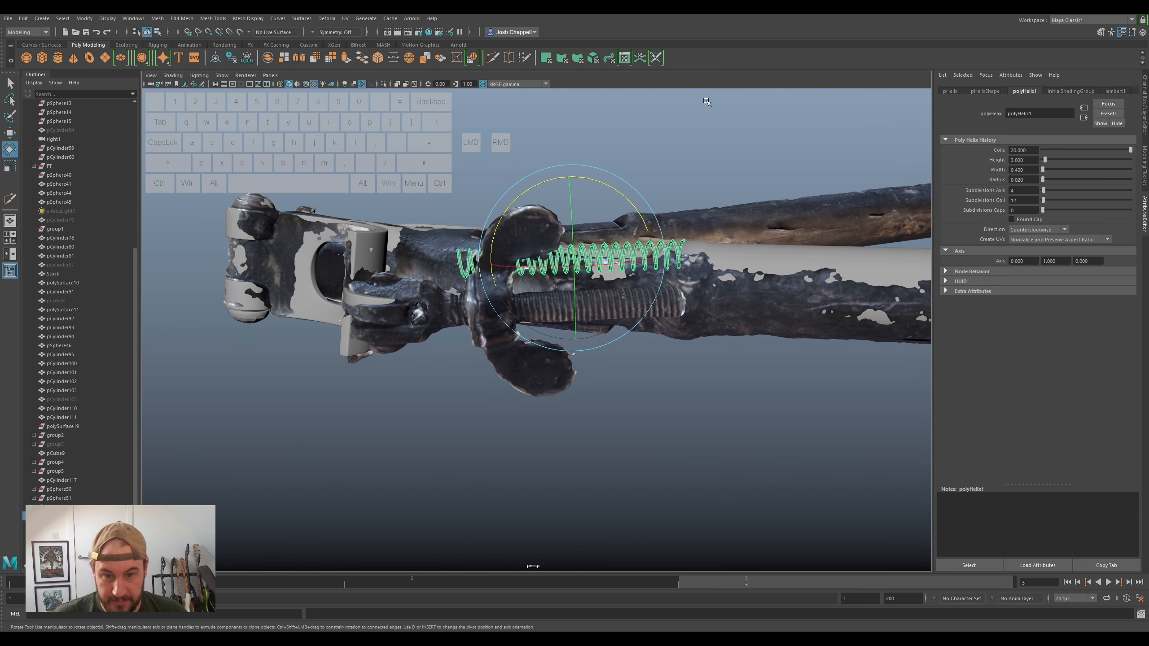
- Move the helix onto the scanned screw at Translate X 9.114 and set its width to 0.45
{"action": "key", "text": "w"}
{"action": "left_click_drag", "start_coordinate": [573, 226], "coordinate": [579, 276]}
{"action": "left_click", "coordinate": [1021, 170]}
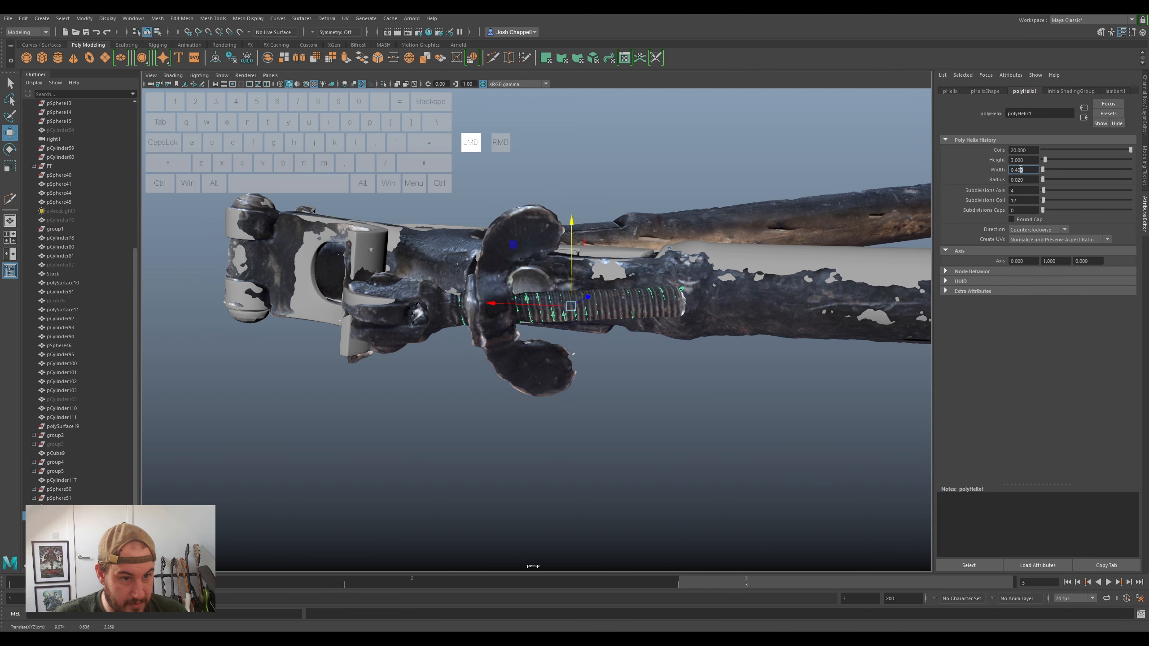
{"action": "key", "text": "Return"}
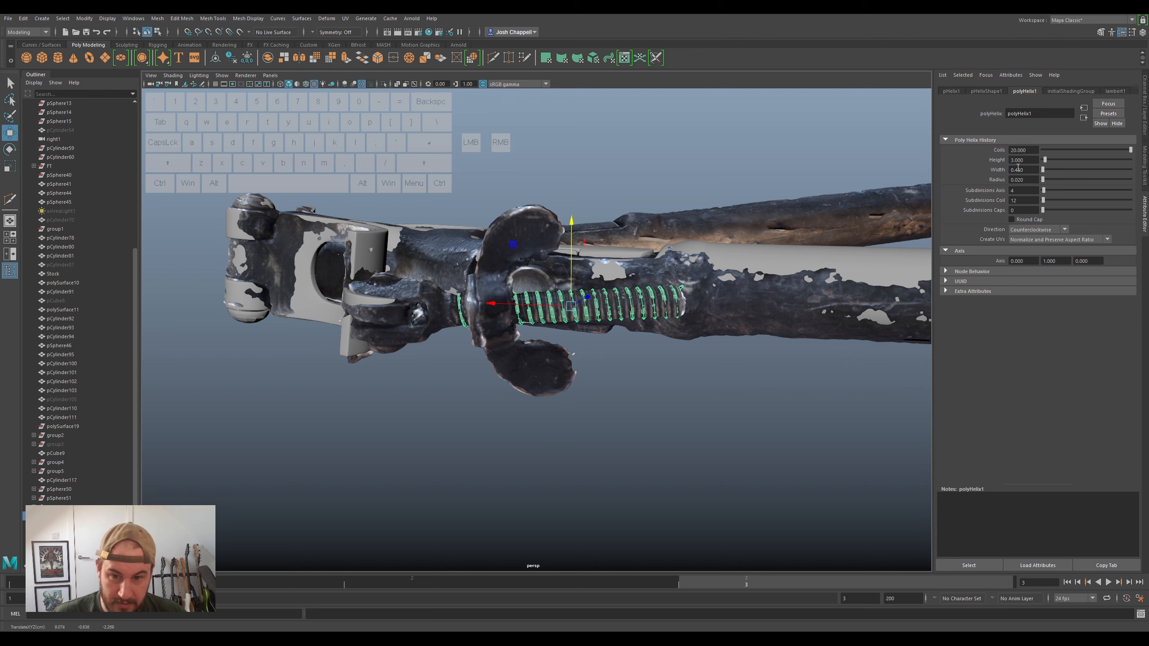
{"action": "left_click_drag", "start_coordinate": [685, 325], "coordinate": [611, 333], "text": "alt"}
{"action": "left_click_drag", "start_coordinate": [532, 311], "coordinate": [530, 311]}
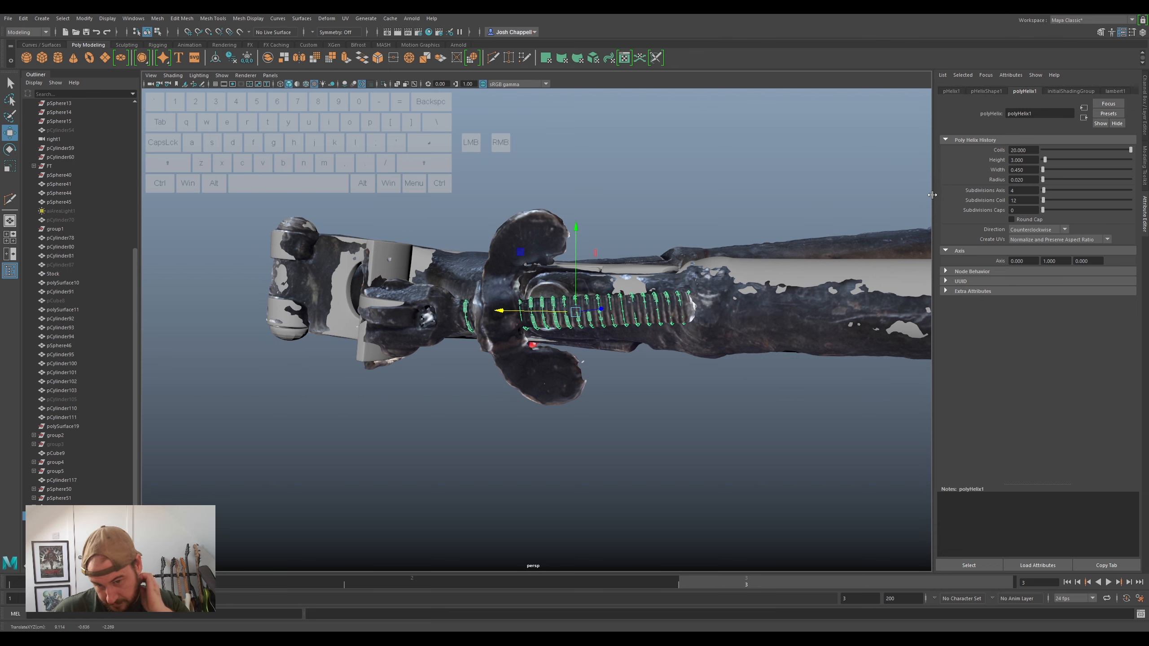
- Increase the helix's coil count to match the scanned thread, trying 40 before setting 50
{"action": "left_click", "coordinate": [1030, 149]}
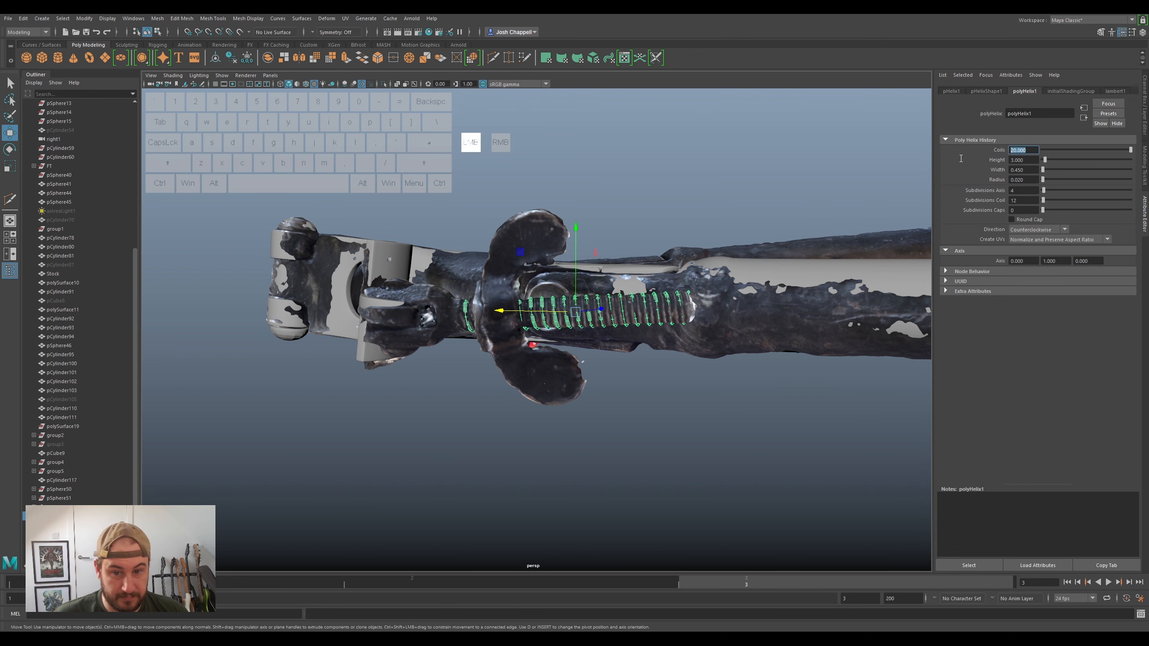
{"action": "type", "text": "40"}
{"action": "key", "text": "Return"}
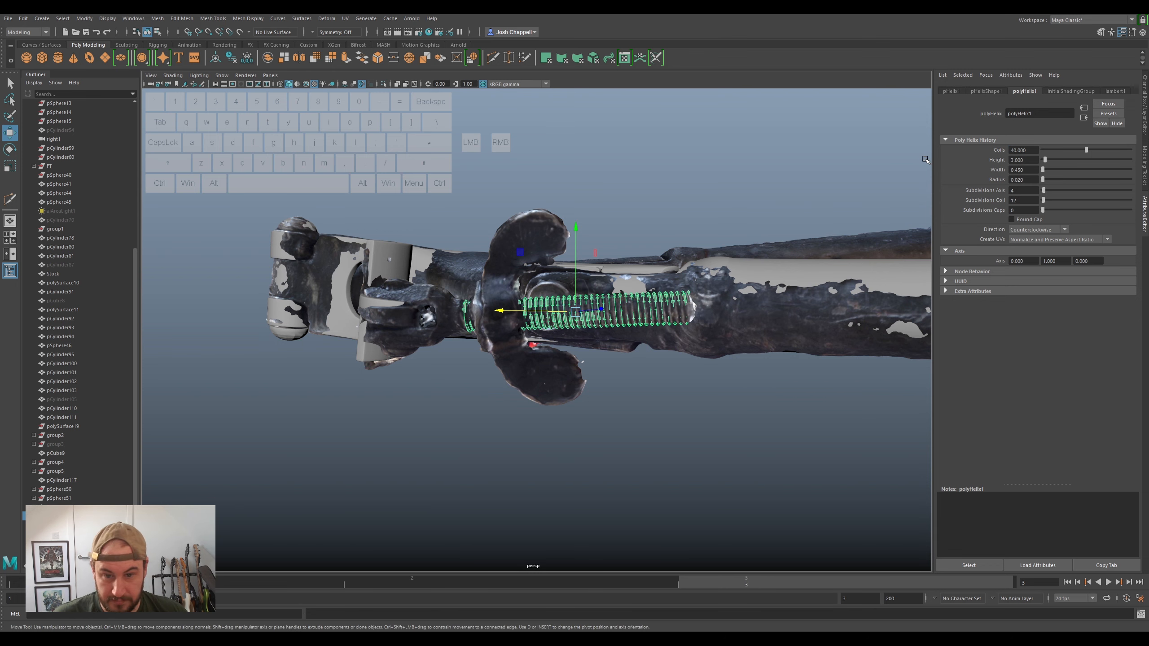
{"action": "left_click", "coordinate": [1029, 150]}
{"action": "type", "text": "50"}
{"action": "key", "text": "Return"}
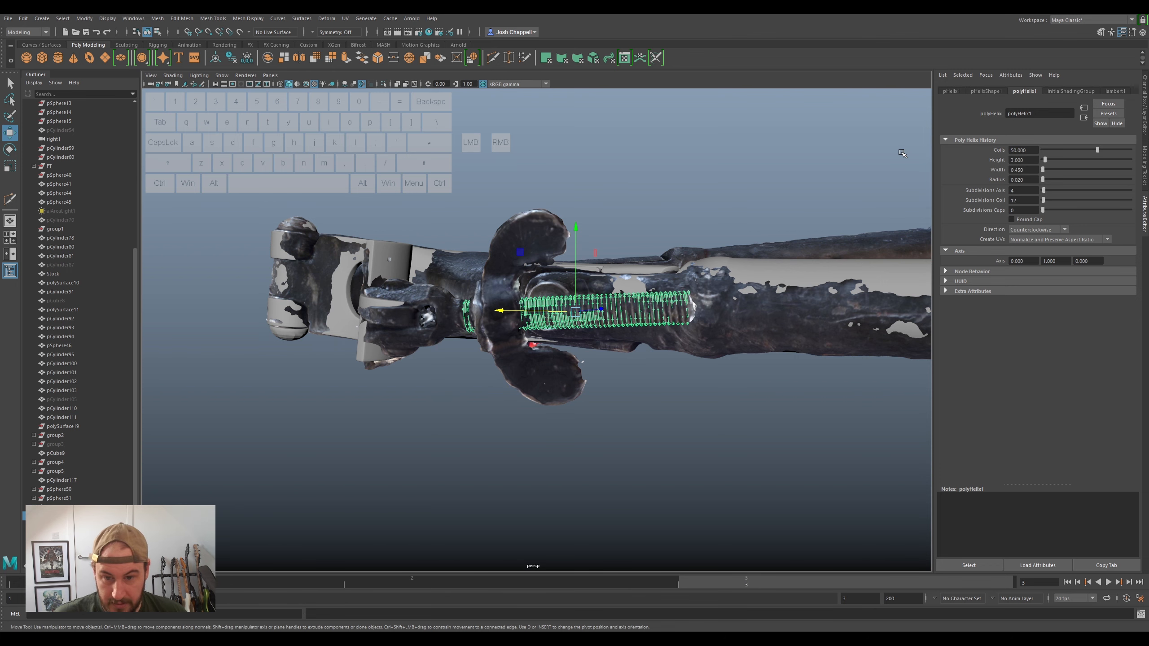
{"action": "scroll", "coordinate": [588, 311], "scroll_direction": "up", "scroll_amount": 5}
{"action": "left_click_drag", "start_coordinate": [749, 244], "coordinate": [678, 270], "text": "alt"}
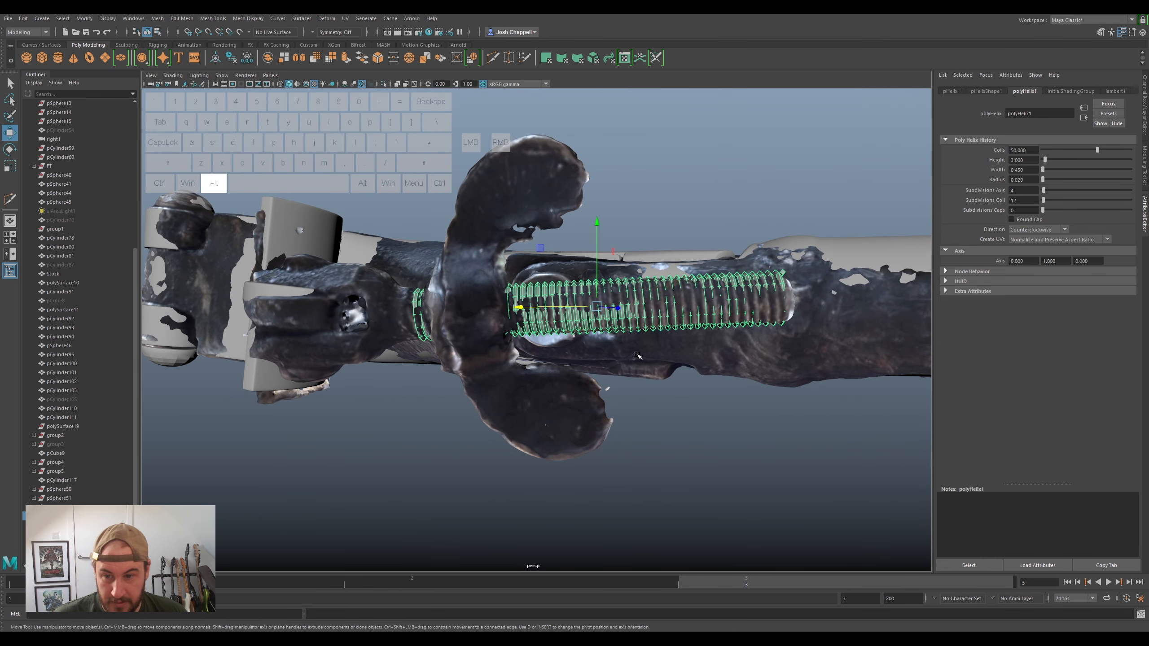
- Thicken the helix's coils, trying a radius of 0.022 before setting 0.030
{"action": "left_click_drag", "start_coordinate": [635, 355], "coordinate": [617, 358], "text": "alt"}
{"action": "left_click_drag", "start_coordinate": [1027, 180], "coordinate": [1019, 180]}
{"action": "left_click", "coordinate": [1024, 179]}
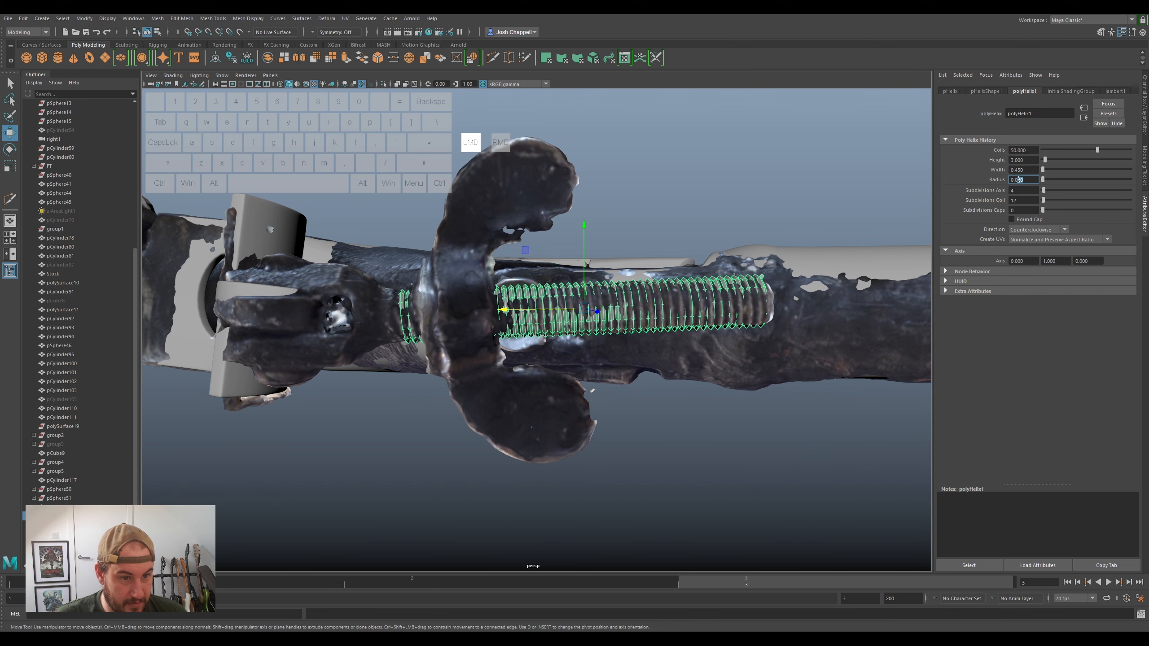
{"action": "left_click", "coordinate": [1020, 183]}
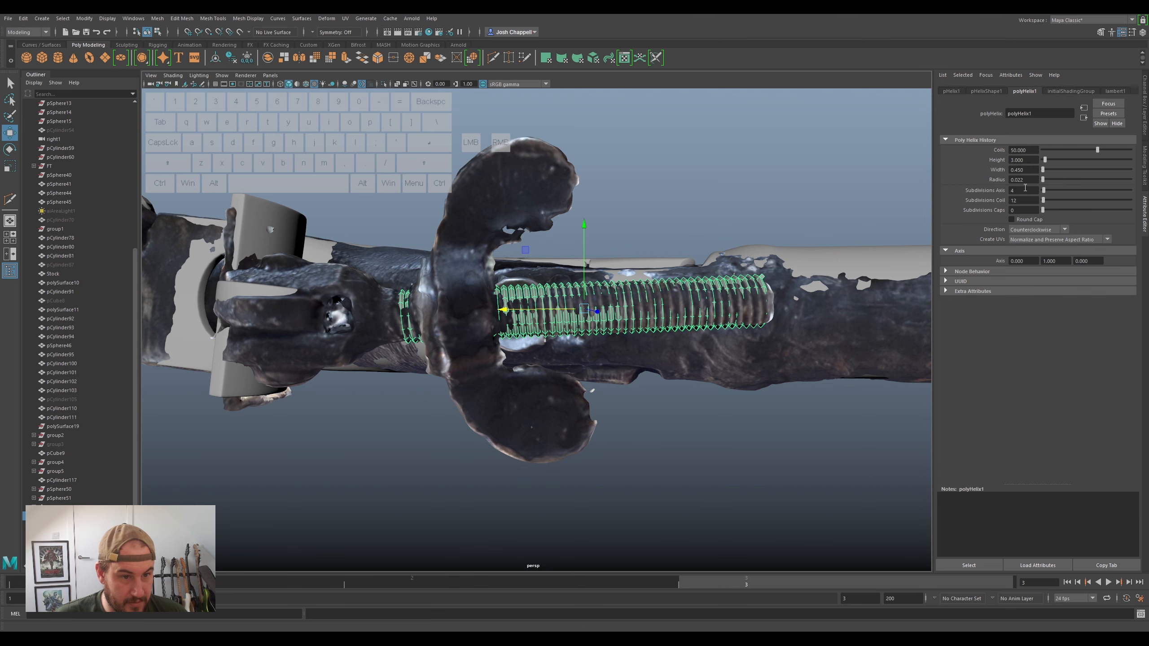
{"action": "left_click_drag", "start_coordinate": [1018, 179], "coordinate": [1023, 177]}
{"action": "type", "text": "30"}
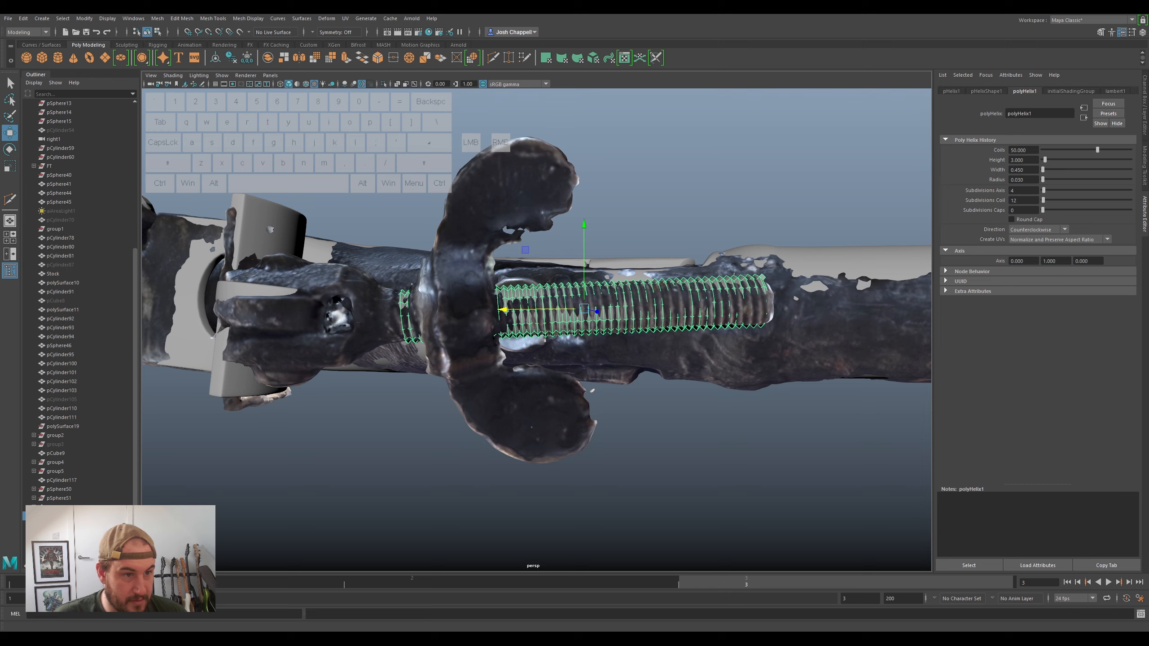
- Hide the ScanBipod layer and examine the helix's thread up close
{"action": "left_click", "coordinate": [1145, 133]}
{"action": "left_click", "coordinate": [1034, 470]}
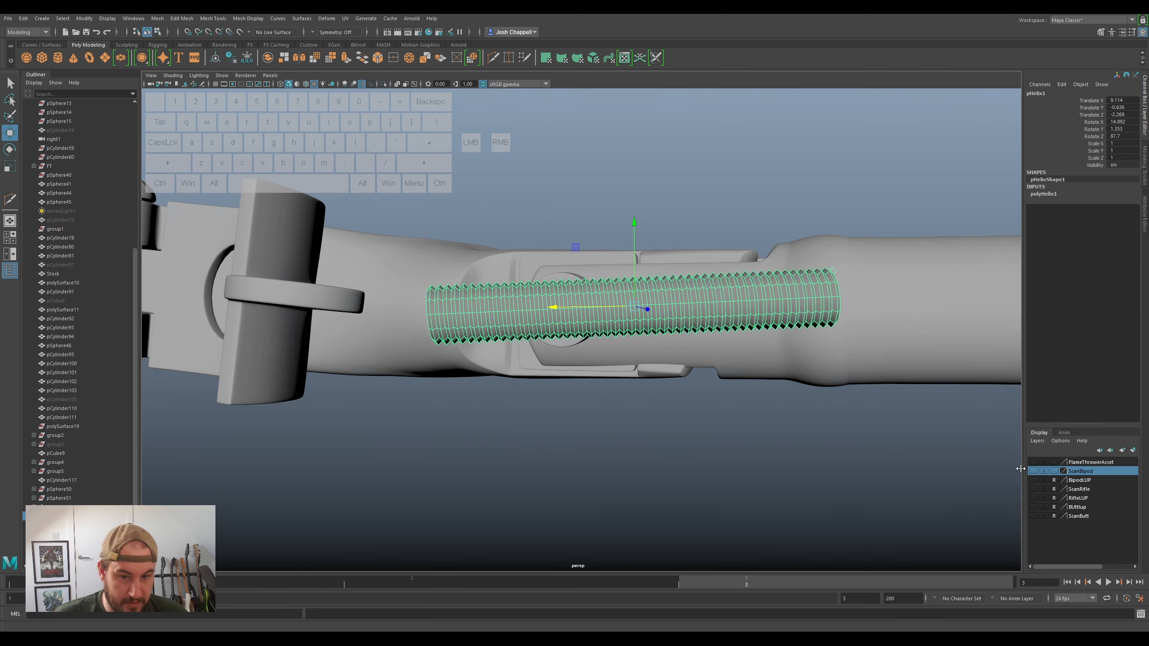
{"action": "scroll", "coordinate": [741, 346], "scroll_direction": "up", "scroll_amount": 5}
{"action": "left_click_drag", "start_coordinate": [739, 345], "coordinate": [808, 342], "text": "alt"}
- Try a helix radius of 0.028 before restoring 0.030
{"action": "left_click", "coordinate": [1145, 205]}
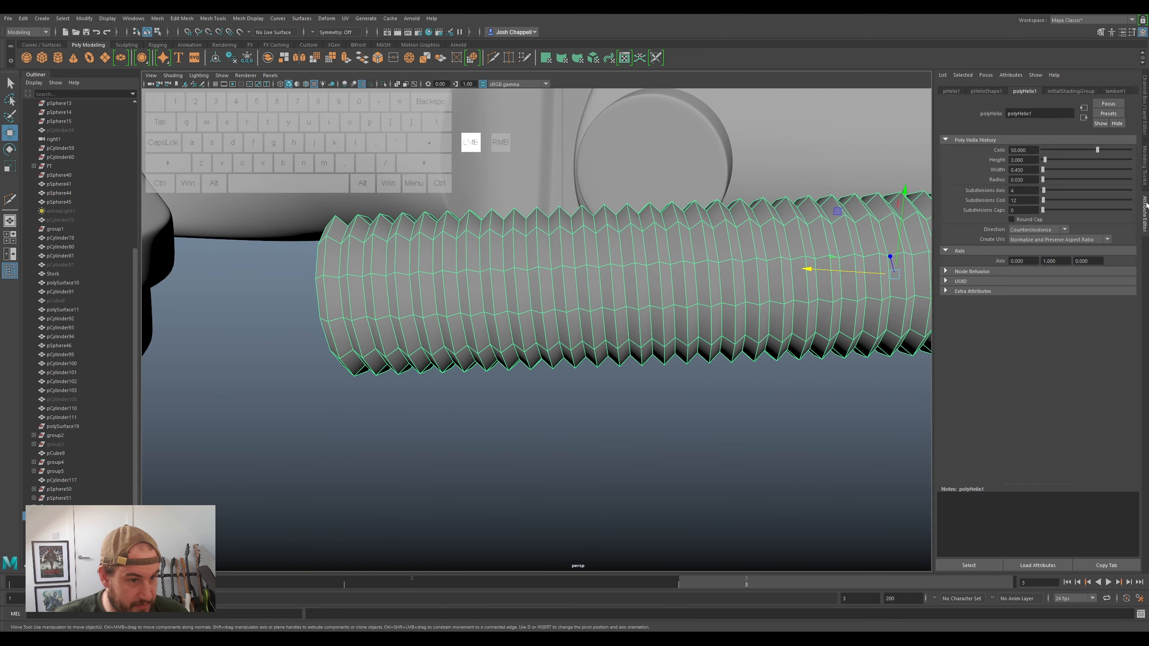
{"action": "left_click", "coordinate": [1024, 170]}
{"action": "left_click", "coordinate": [1025, 179]}
{"action": "key", "text": "BackSpace"}
{"action": "key", "text": "BackSpace"}
{"action": "type", "text": "28"}
{"action": "key", "text": "Return"}
{"action": "left_click", "coordinate": [1024, 178]}
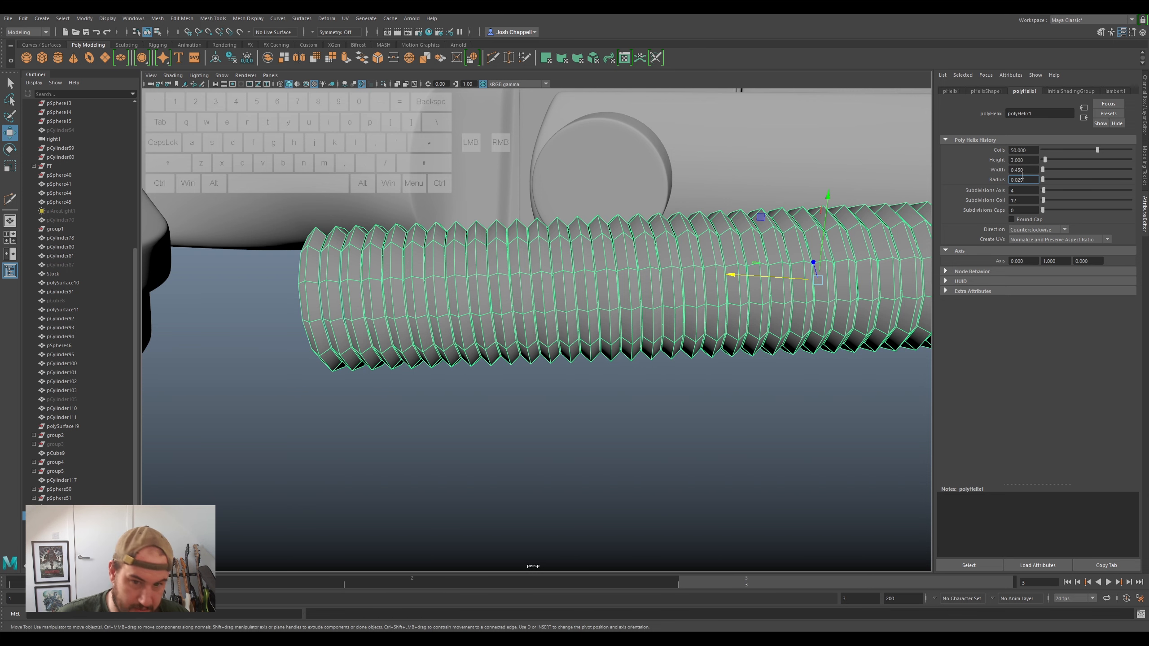
{"action": "key", "text": "Return"}
{"action": "left_click_drag", "start_coordinate": [1026, 180], "coordinate": [1010, 178]}
{"action": "type", "text": "0.030"}
{"action": "key", "text": "Return"}
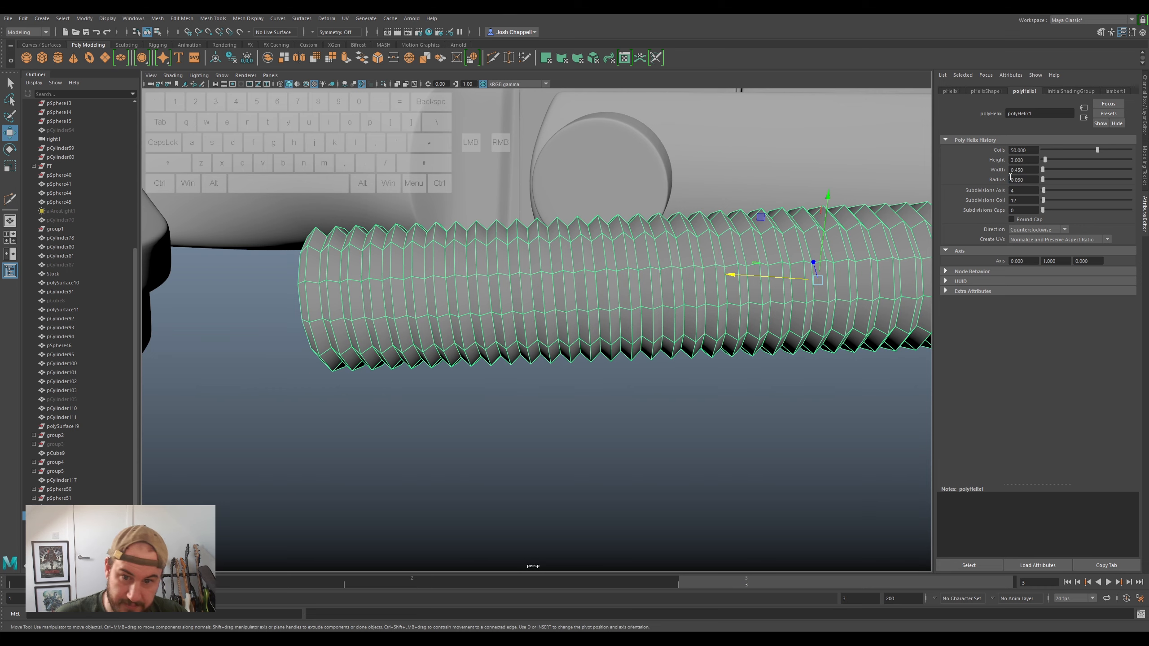
- Reduce the helix's axis subdivisions to 3 and set its radius to 0.035
{"action": "scroll", "coordinate": [617, 222], "scroll_direction": "down", "scroll_amount": 5}
{"action": "left_click_drag", "start_coordinate": [617, 221], "coordinate": [746, 309], "text": "alt"}
{"action": "left_click_drag", "start_coordinate": [588, 324], "coordinate": [543, 343], "text": "alt"}
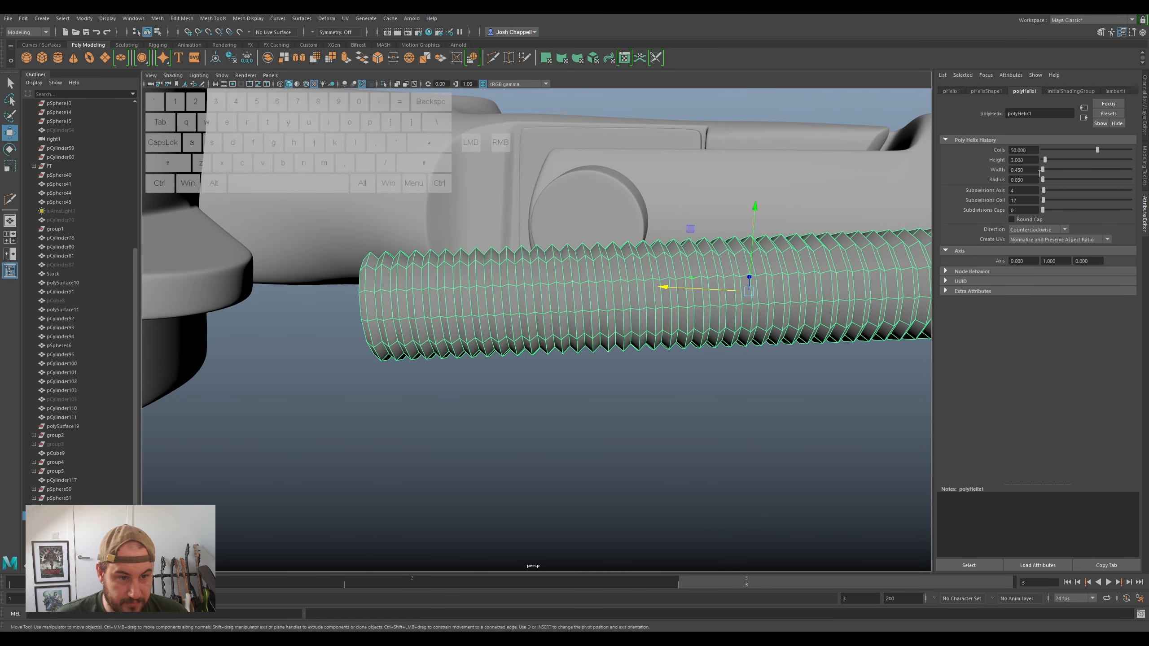
{"action": "left_click_drag", "start_coordinate": [754, 242], "coordinate": [642, 201], "text": "alt"}
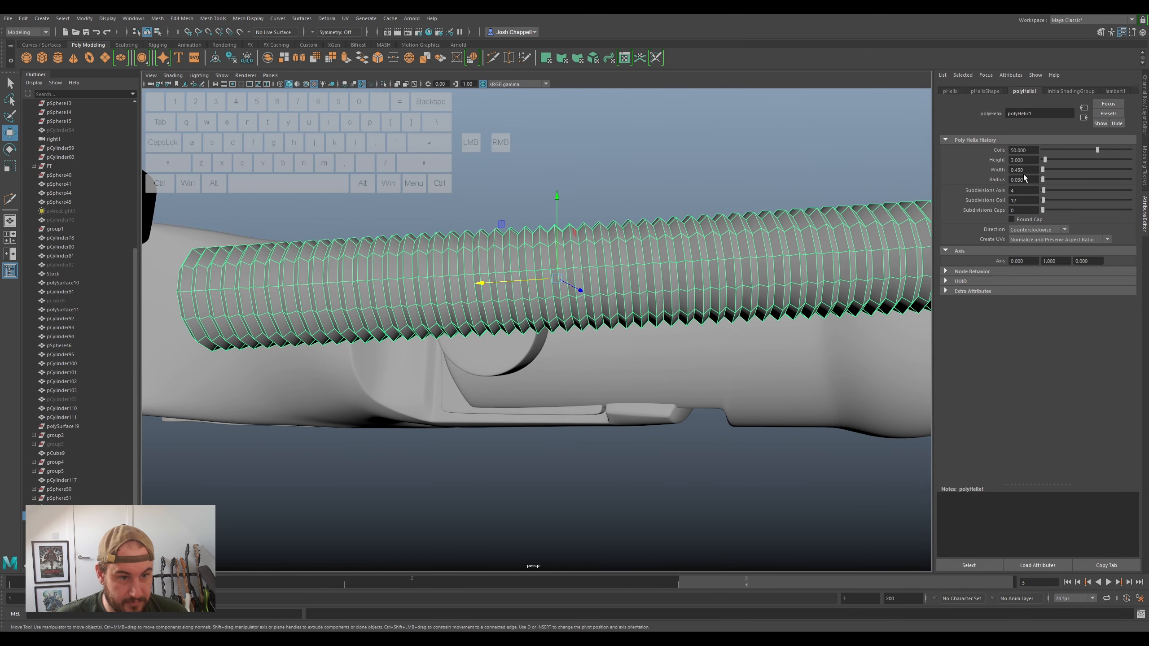
{"action": "left_click_drag", "start_coordinate": [1043, 193], "coordinate": [1041, 192]}
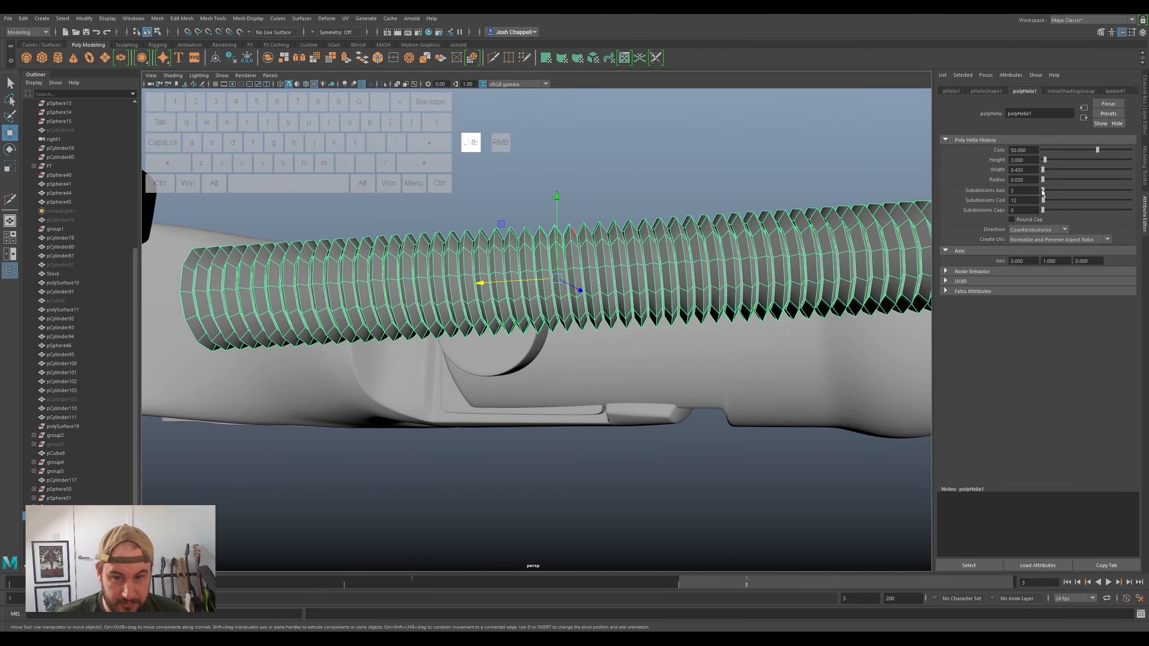
{"action": "left_click_drag", "start_coordinate": [787, 258], "coordinate": [668, 308], "text": "alt"}
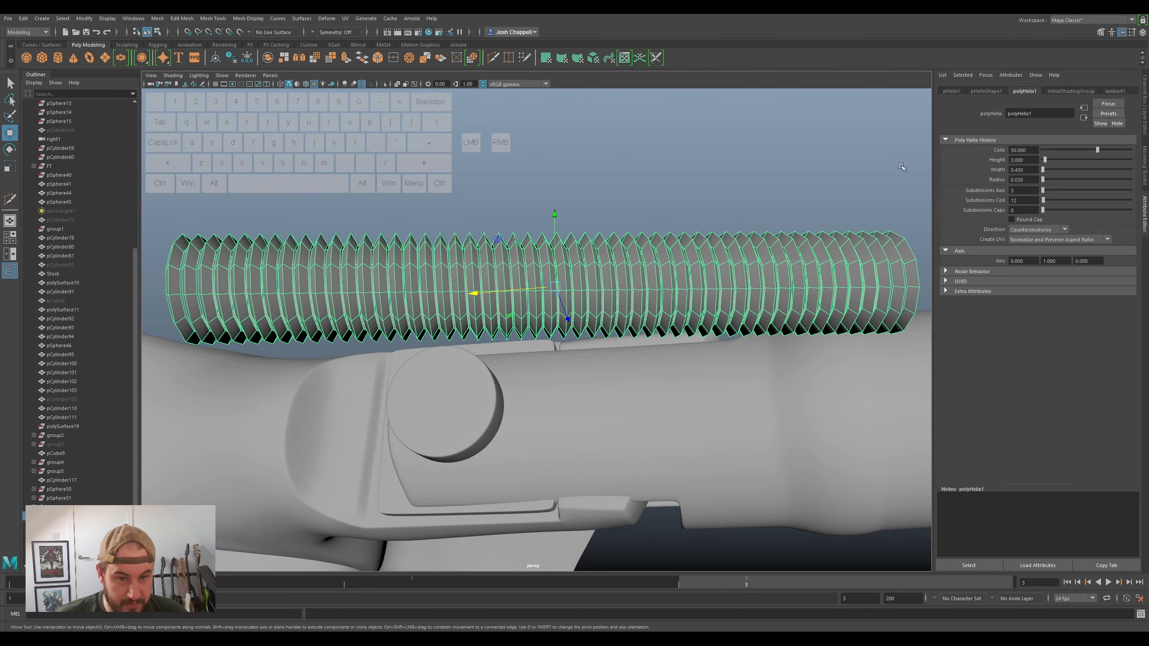
{"action": "left_click_drag", "start_coordinate": [657, 306], "coordinate": [880, 233], "text": "alt"}
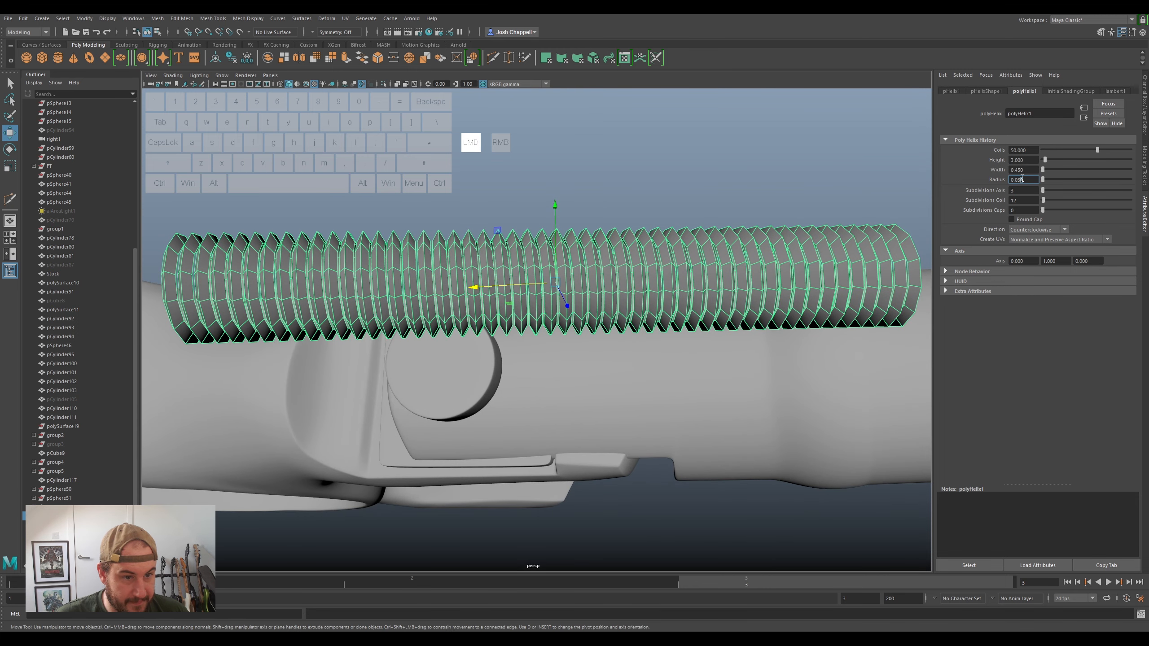
{"action": "key", "text": "Return"}
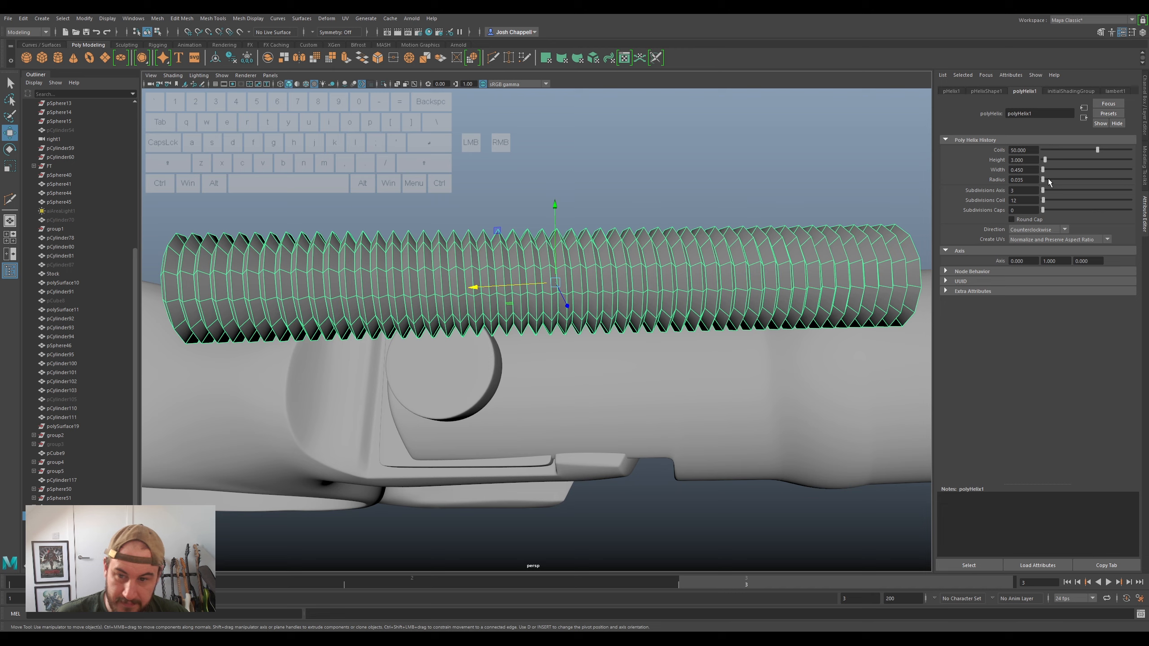
- Delete the triangular end-cap faces at both ends of the helix
{"action": "scroll", "coordinate": [711, 299], "scroll_direction": "down", "scroll_amount": 3}
{"action": "left_click_drag", "start_coordinate": [711, 300], "coordinate": [677, 278], "text": "alt"}
{"action": "right_click_drag", "start_coordinate": [677, 278], "coordinate": [778, 282], "text": "alt"}
{"action": "left_click_drag", "start_coordinate": [778, 282], "coordinate": [634, 298], "text": "alt"}
{"action": "right_click_drag", "start_coordinate": [635, 298], "coordinate": [637, 311]}
{"action": "left_click", "coordinate": [630, 287]}
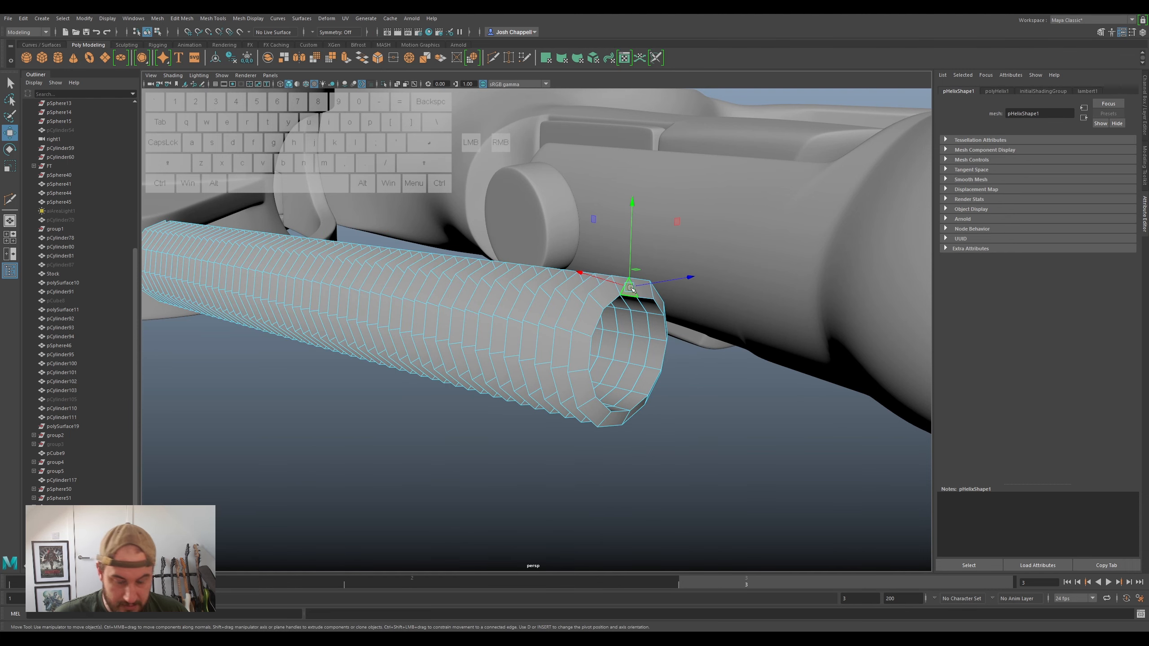
{"action": "key", "text": "Delete"}
{"action": "scroll", "coordinate": [649, 309], "scroll_direction": "down", "scroll_amount": 3}
{"action": "left_click_drag", "start_coordinate": [588, 322], "coordinate": [546, 357], "text": "alt"}
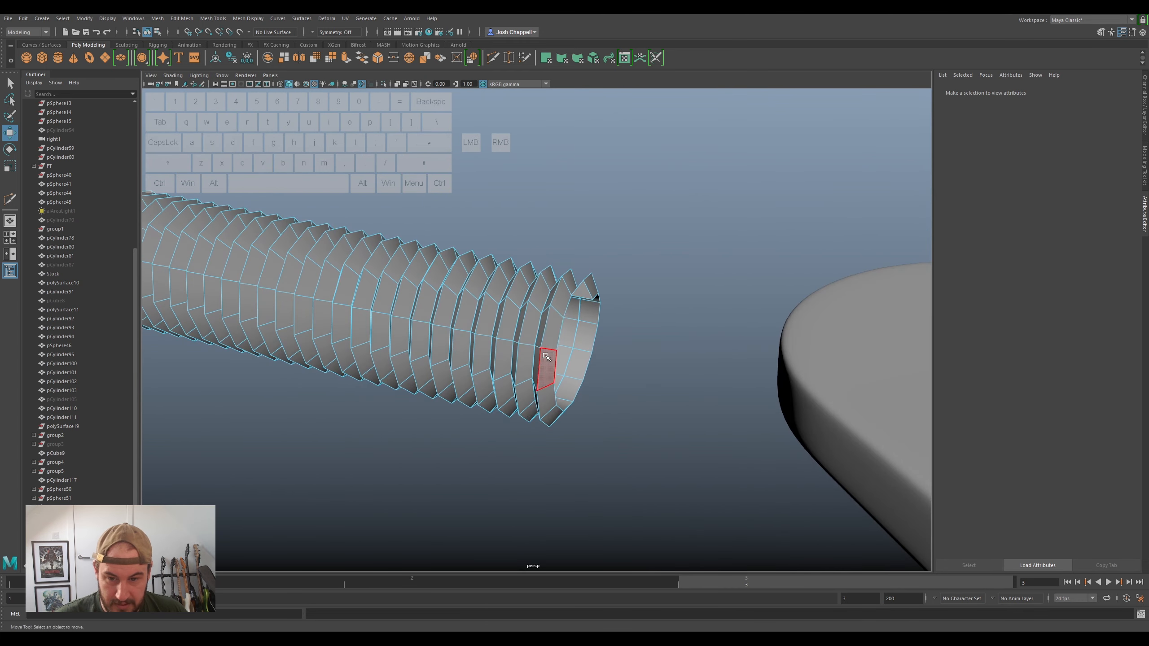
{"action": "left_click", "coordinate": [582, 293]}
{"action": "key", "text": "Delete"}
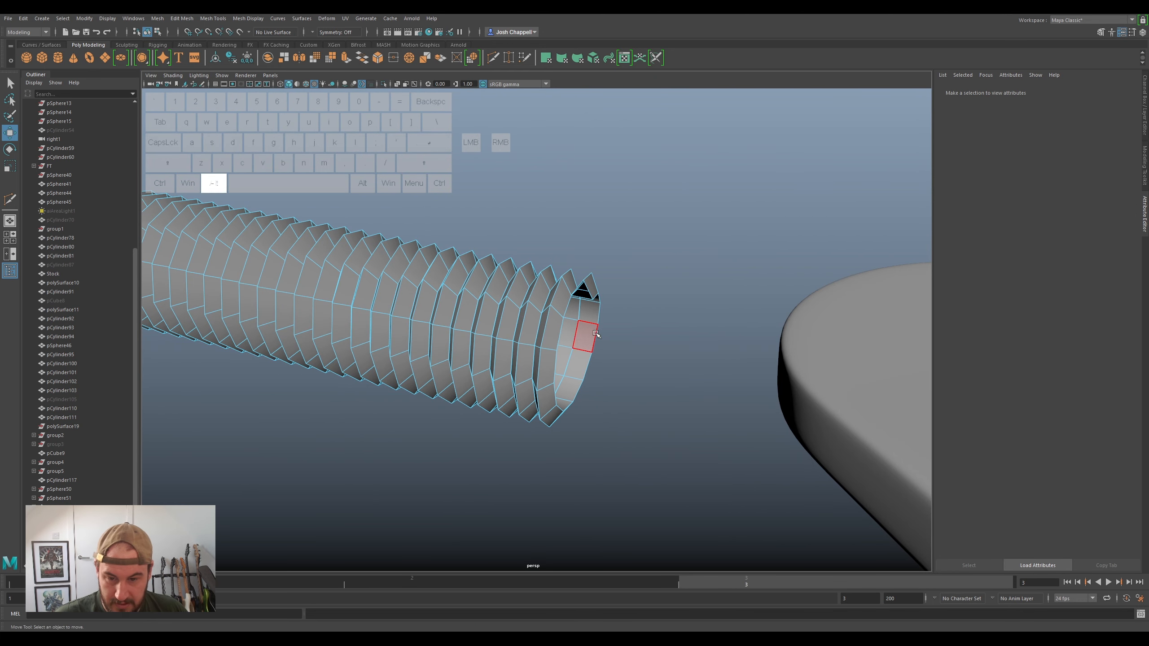
- Delete the continuous spiral strip of faces on the inside of the helix and return to object selection
{"action": "left_click_drag", "start_coordinate": [596, 333], "coordinate": [597, 293], "text": "alt"}
{"action": "left_click", "coordinate": [589, 192]}
{"action": "double_click", "coordinate": [588, 212], "text": "ctrl+shift"}
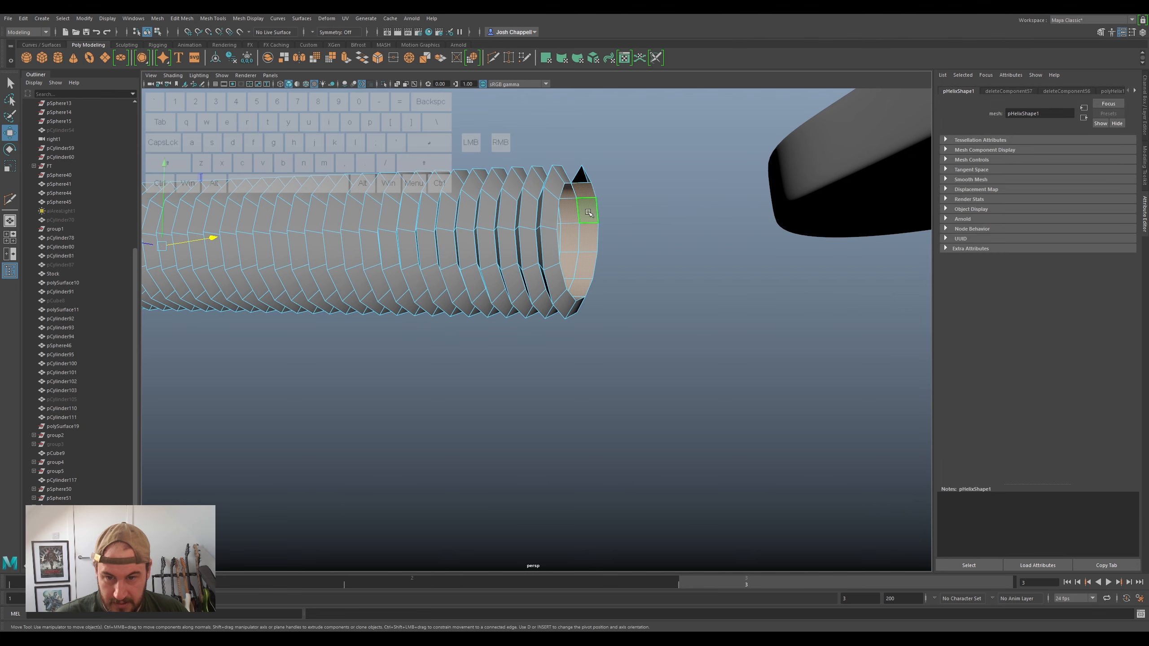
{"action": "key", "text": "Delete"}
{"action": "left_click_drag", "start_coordinate": [587, 216], "coordinate": [550, 302], "text": "alt"}
{"action": "right_click_drag", "start_coordinate": [580, 202], "coordinate": [616, 195]}
- Set the helix's Scale X, Y and Z to 100
{"action": "scroll", "coordinate": [613, 199], "scroll_direction": "down", "scroll_amount": 6}
{"action": "left_click_drag", "start_coordinate": [452, 362], "coordinate": [517, 379], "text": "alt"}
{"action": "left_click", "coordinate": [1145, 110]}
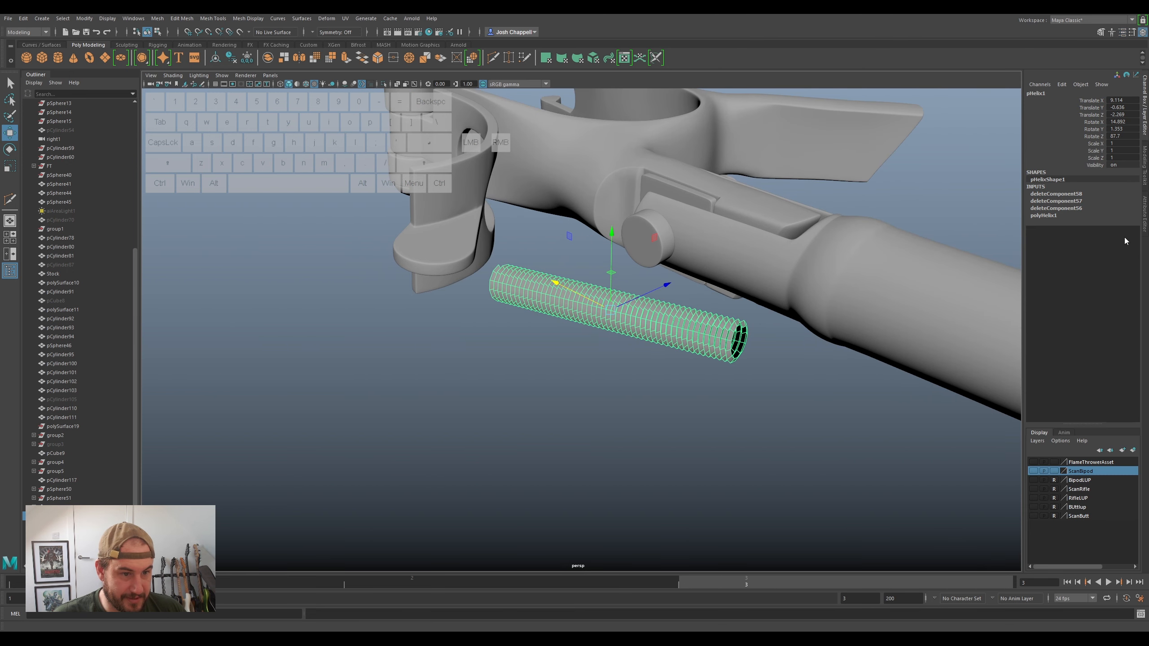
{"action": "left_click", "coordinate": [1126, 159], "text": "shift"}
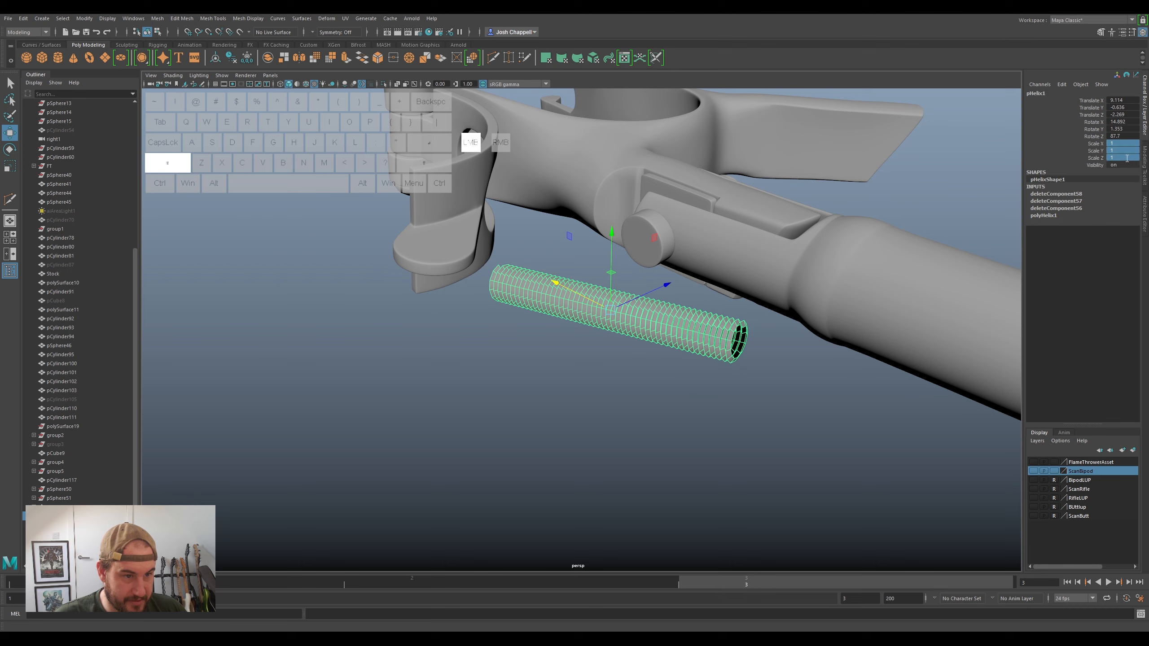
{"action": "key", "text": "Return"}
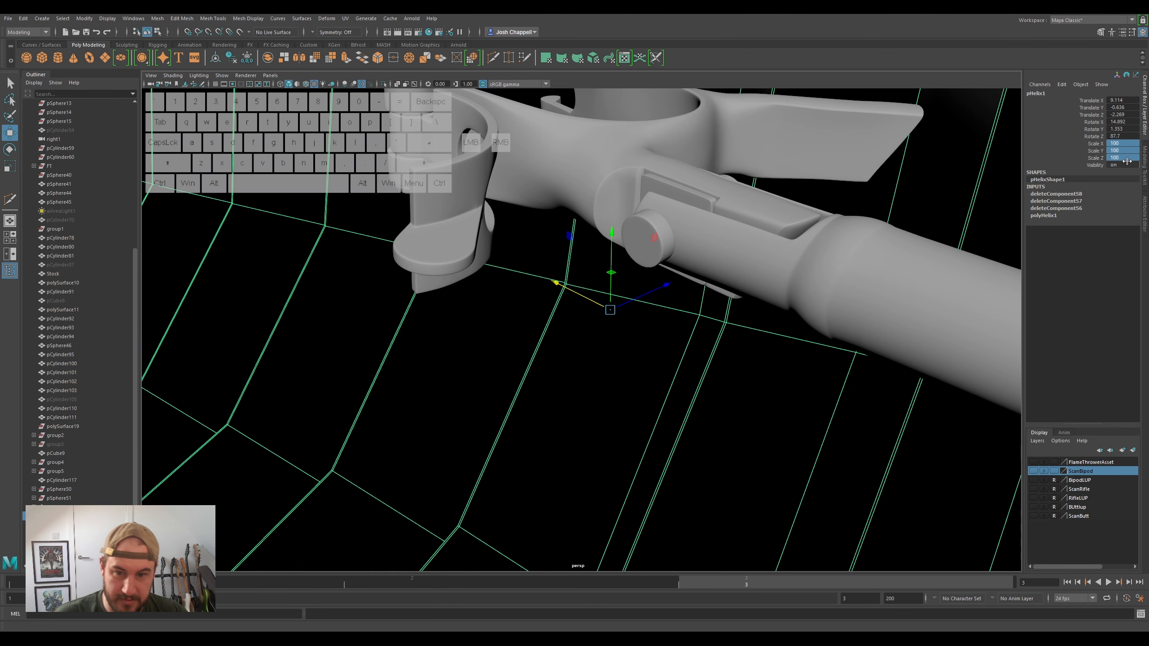
- Freeze the scaled helix's transformations, then merge all of its vertices
{"action": "key", "text": "f"}
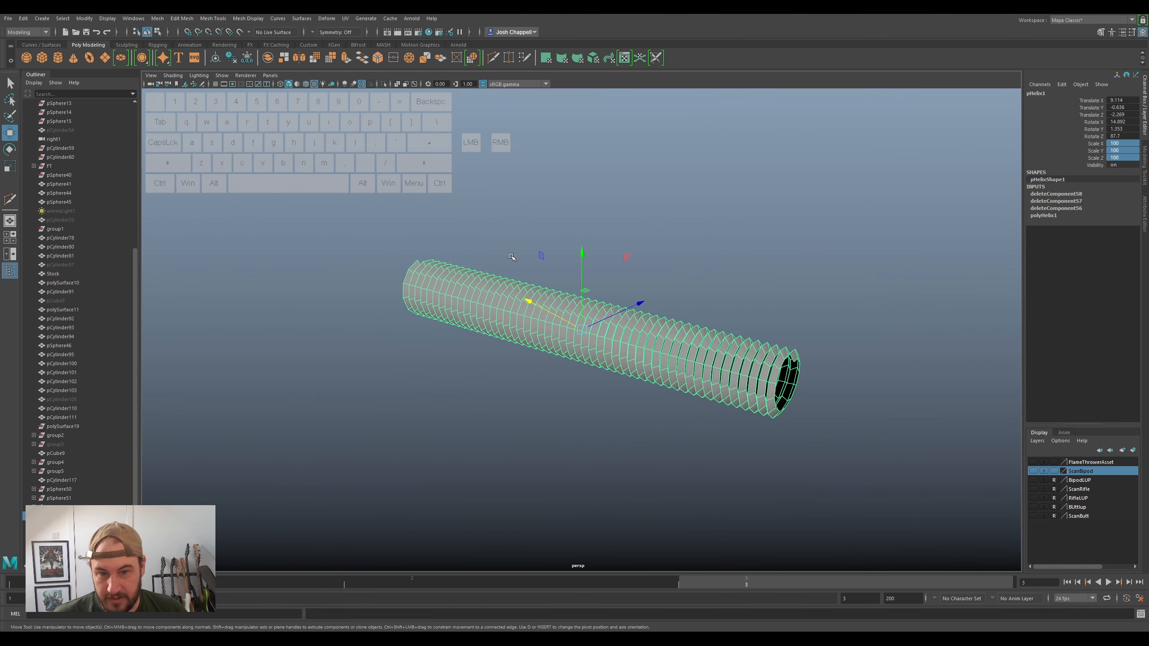
{"action": "left_click", "coordinate": [249, 59]}
{"action": "left_click_drag", "start_coordinate": [608, 334], "coordinate": [636, 326], "text": "alt"}
{"action": "right_click_drag", "start_coordinate": [635, 325], "coordinate": [597, 320]}
{"action": "left_click_drag", "start_coordinate": [924, 221], "coordinate": [334, 467]}
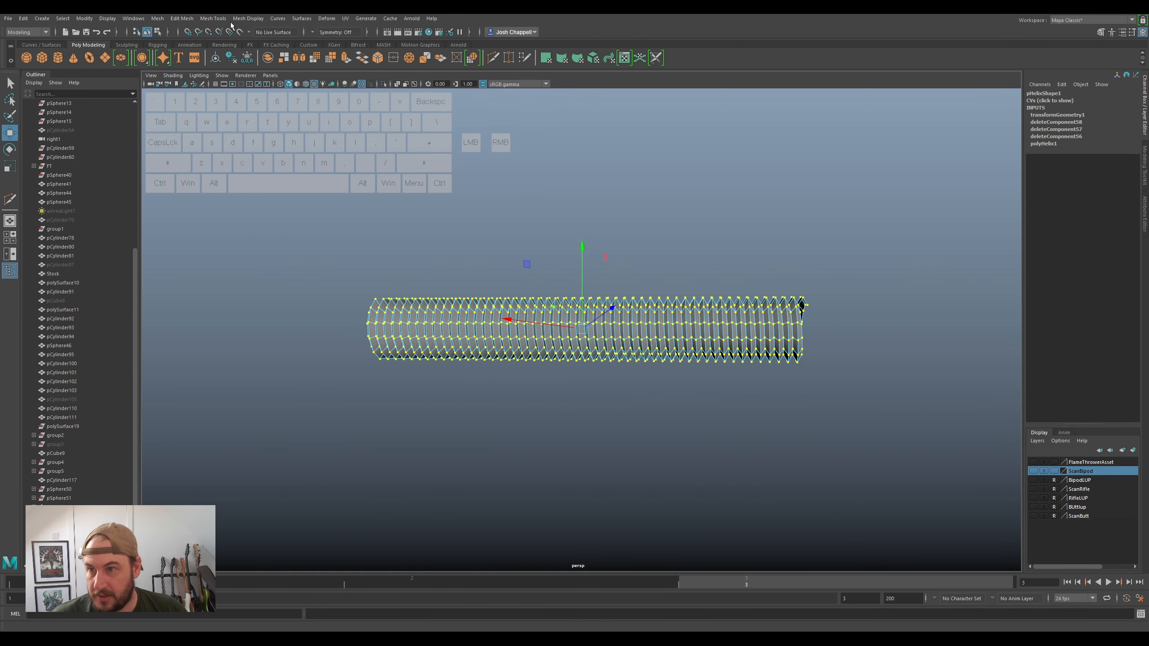
{"action": "left_click", "coordinate": [174, 18]}
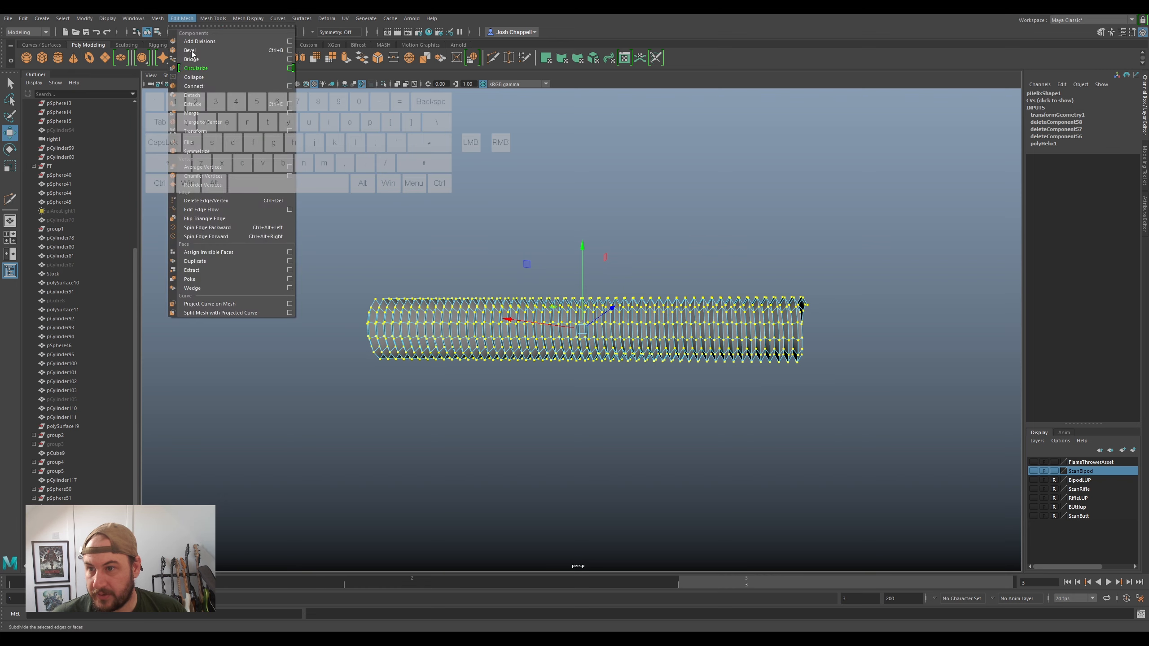
{"action": "left_click", "coordinate": [222, 115]}
- Set the vertex merge distance threshold to 0.21 and check the whole thread in smoothed preview
{"action": "scroll", "coordinate": [517, 240], "scroll_direction": "up", "scroll_amount": 6}
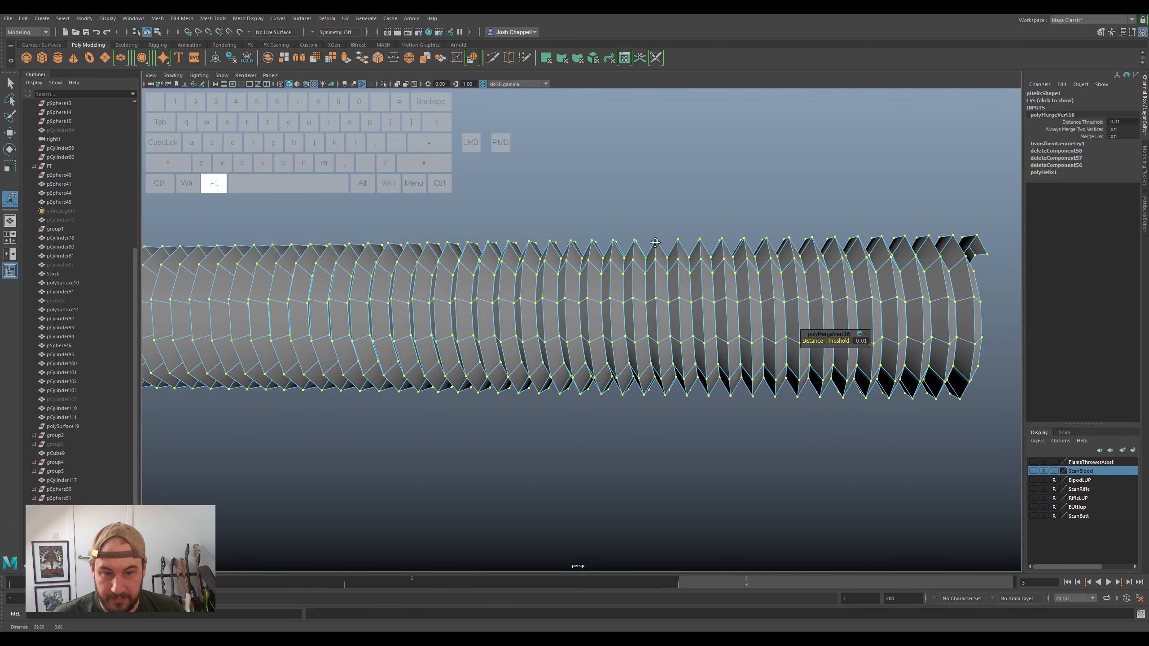
{"action": "scroll", "coordinate": [517, 240], "scroll_direction": "down", "scroll_amount": 3}
{"action": "key", "text": "3"}
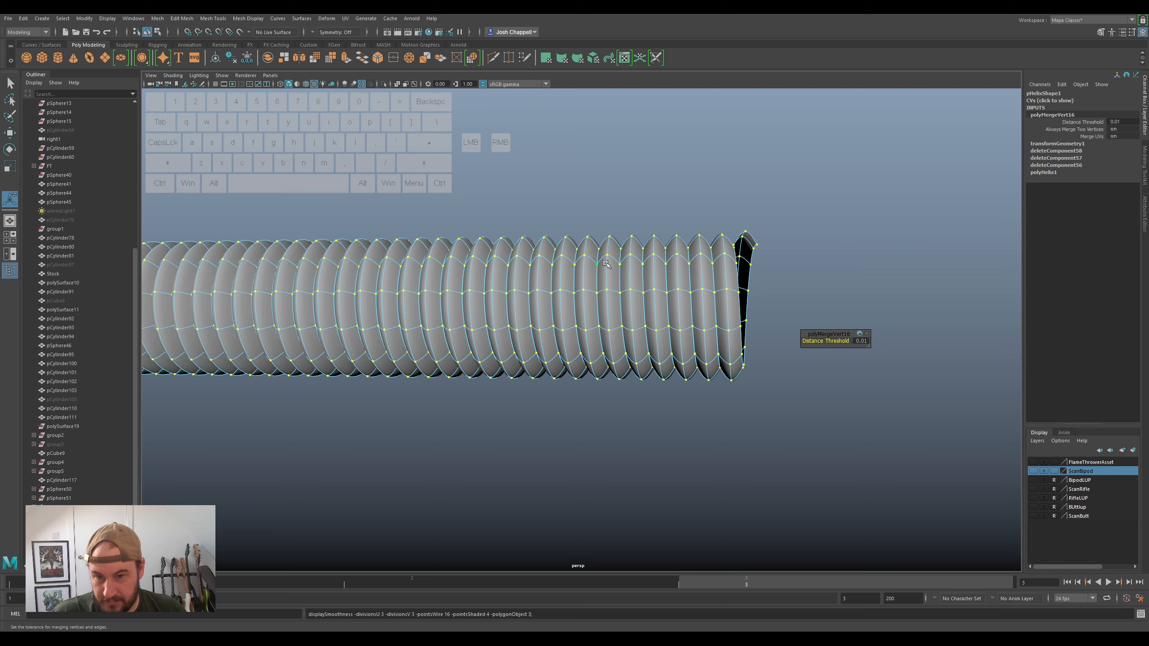
{"action": "key", "text": "1"}
{"action": "left_click", "coordinate": [814, 342]}
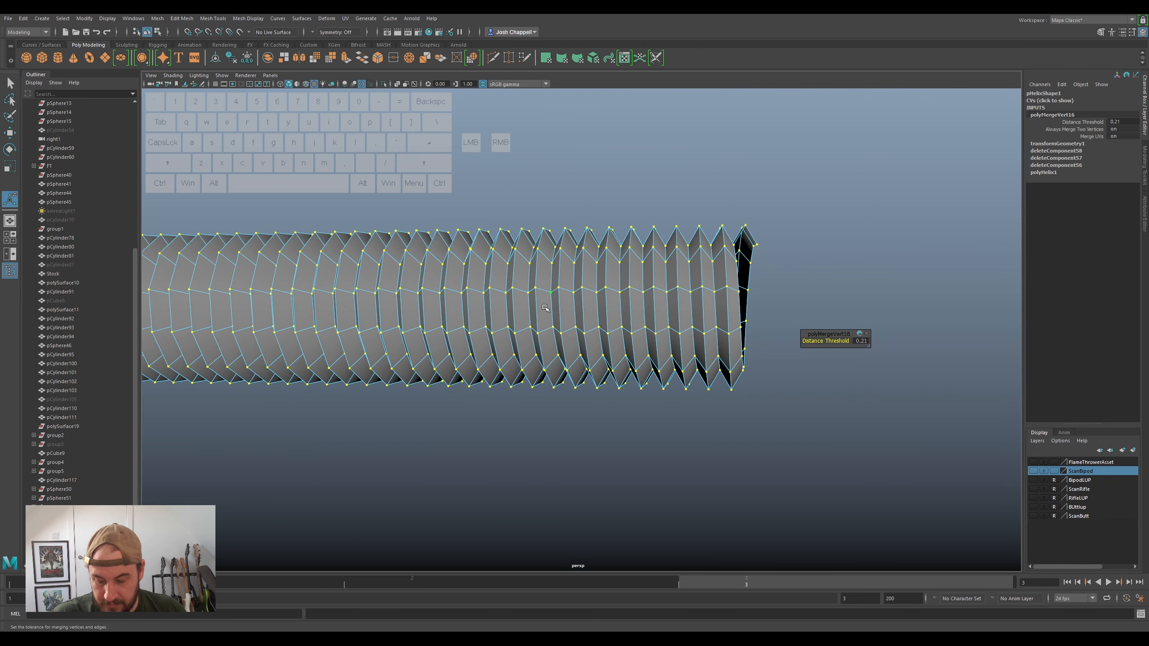
{"action": "key", "text": "3"}
{"action": "scroll", "coordinate": [520, 318], "scroll_direction": "down", "scroll_amount": 3}
{"action": "middle_click_drag", "start_coordinate": [518, 319], "coordinate": [900, 293], "text": "alt"}
{"action": "left_click_drag", "start_coordinate": [509, 311], "coordinate": [534, 315], "text": "alt"}
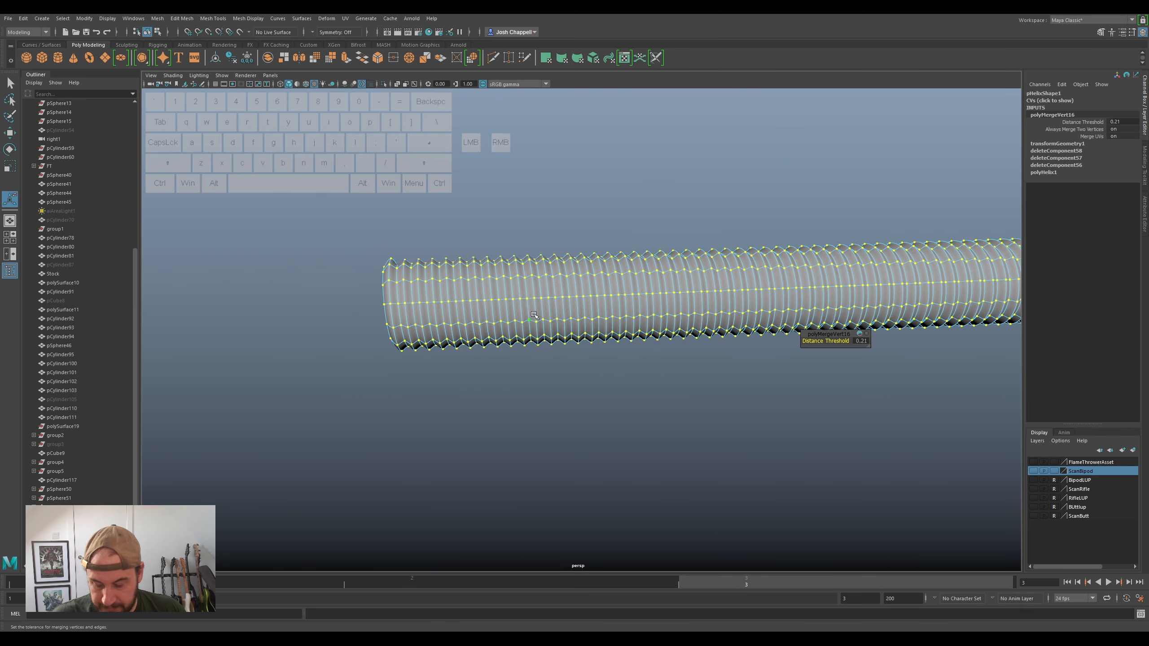
{"action": "key", "text": "1"}
- Return the helix to object selection and set its Scale X, Y and Z to 0.01
{"action": "middle_click_drag", "start_coordinate": [779, 281], "coordinate": [560, 288], "text": "alt"}
{"action": "right_click_drag", "start_coordinate": [595, 279], "coordinate": [638, 263]}
{"action": "left_click", "coordinate": [678, 183]}
{"action": "left_click", "coordinate": [714, 274]}
{"action": "left_click_drag", "start_coordinate": [1128, 143], "coordinate": [1126, 157], "text": "shift"}
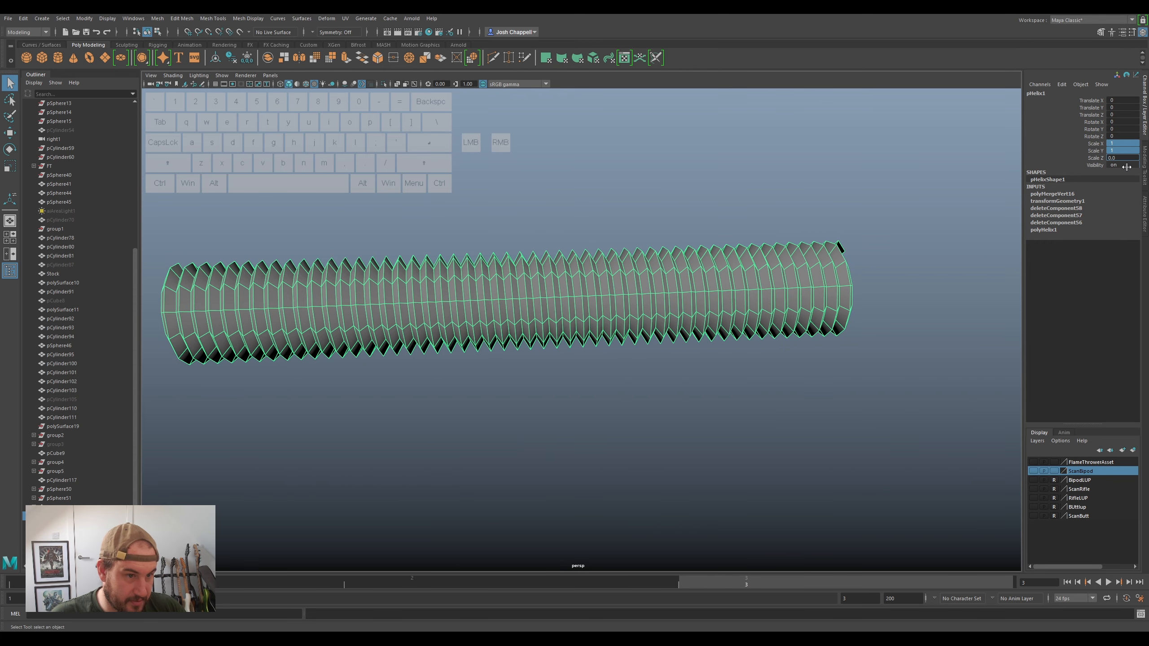
{"action": "type", "text": "0.01"}
{"action": "key", "text": "Return"}
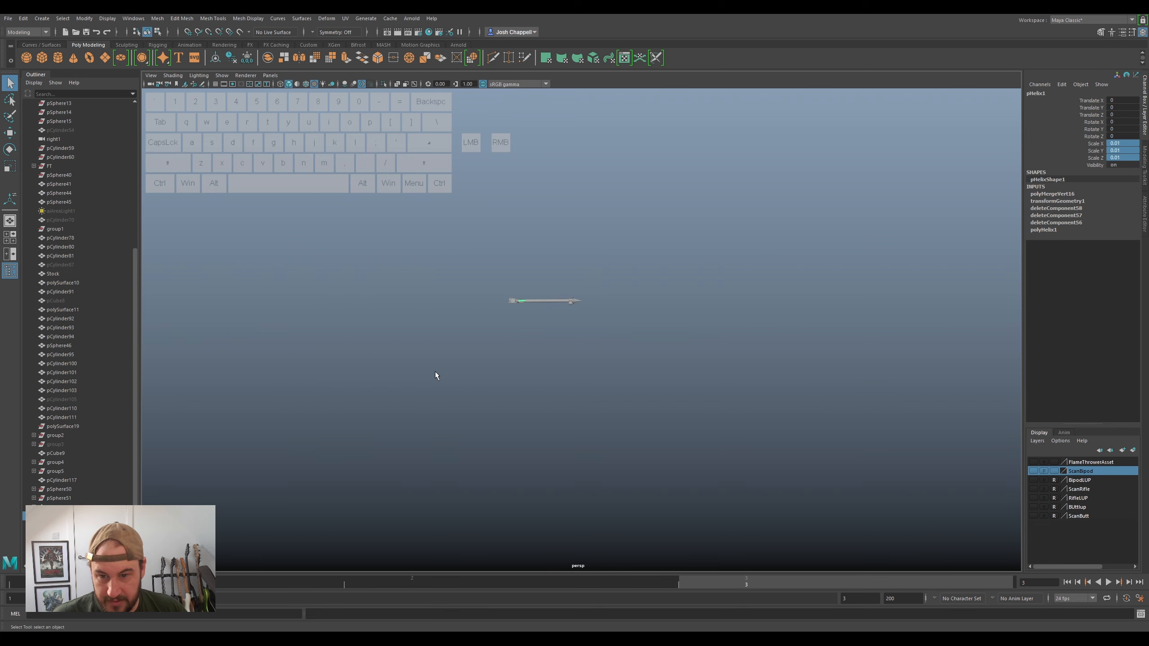
- Select the vertex at the thread's end beside the open hole and move it vertically
{"action": "key", "text": "f"}
{"action": "scroll", "coordinate": [563, 301], "scroll_direction": "down", "scroll_amount": 5}
{"action": "left_click_drag", "start_coordinate": [564, 319], "coordinate": [989, 443], "text": "alt"}
{"action": "left_click", "coordinate": [1033, 470]}
{"action": "left_click", "coordinate": [1033, 470]}
{"action": "left_click_drag", "start_coordinate": [749, 422], "coordinate": [769, 377], "text": "alt"}
{"action": "right_click_drag", "start_coordinate": [749, 288], "coordinate": [737, 267]}
{"action": "left_click", "coordinate": [735, 277]}
{"action": "key", "text": "w"}
{"action": "left_click_drag", "start_coordinate": [739, 263], "coordinate": [779, 385]}
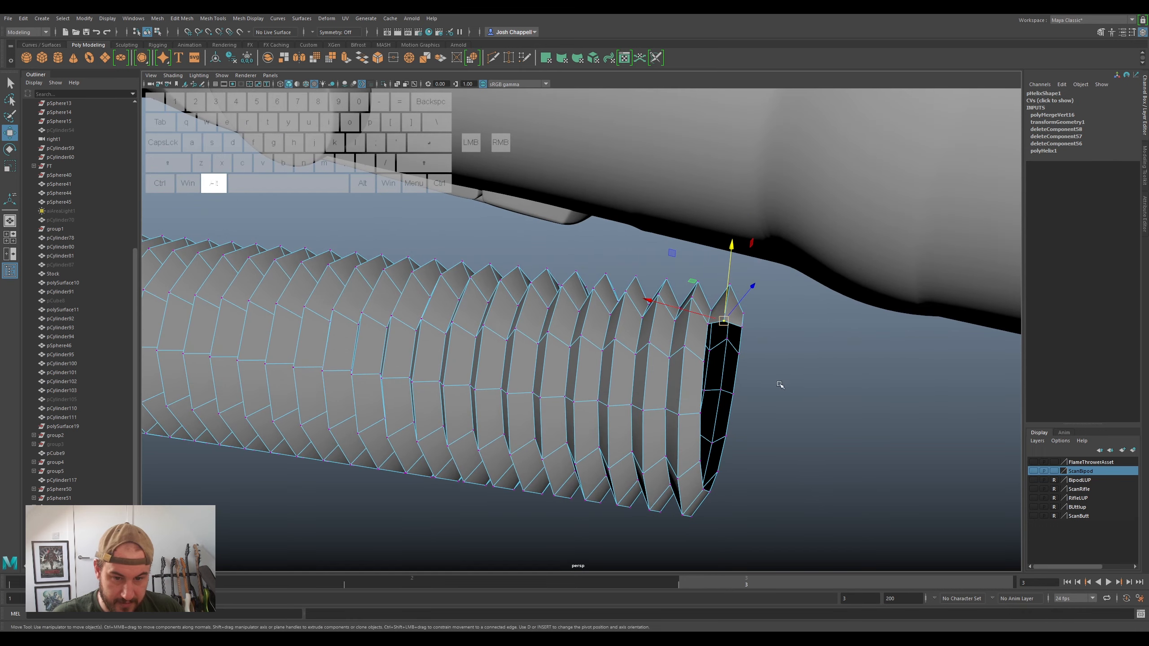
- Set the Move tool's axis orientation to Component and reposition the vertex at the thread's open end
{"action": "left_click_drag", "start_coordinate": [746, 339], "coordinate": [668, 338], "text": "alt"}
{"action": "left_click", "coordinate": [1140, 203]}
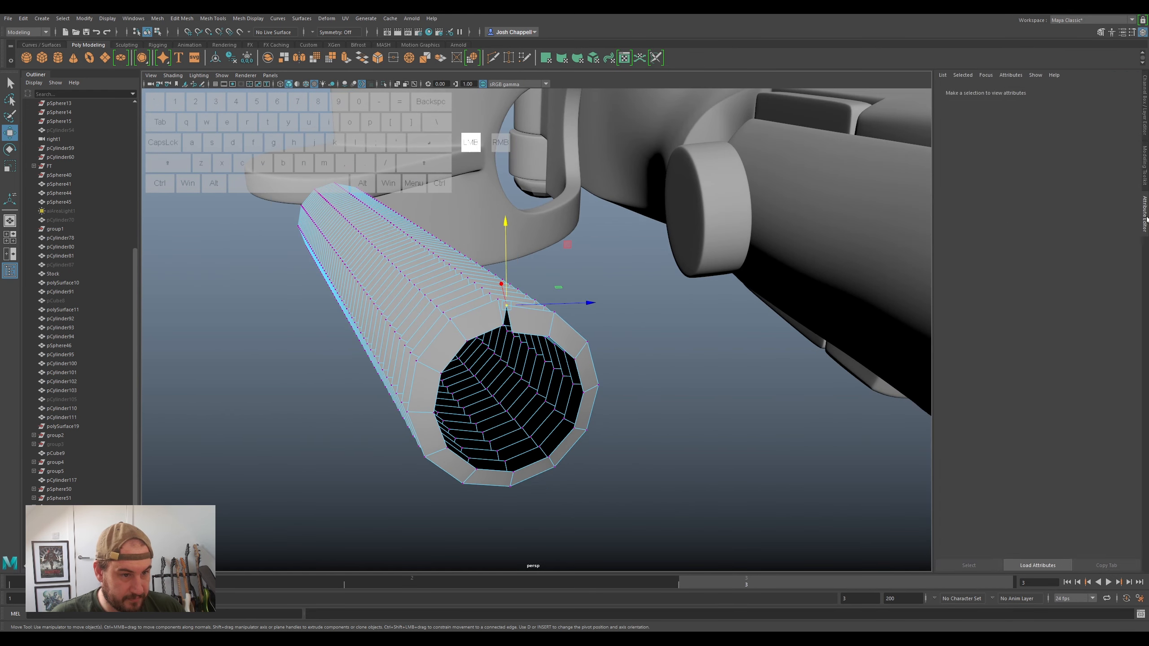
{"action": "left_click", "coordinate": [7, 133]}
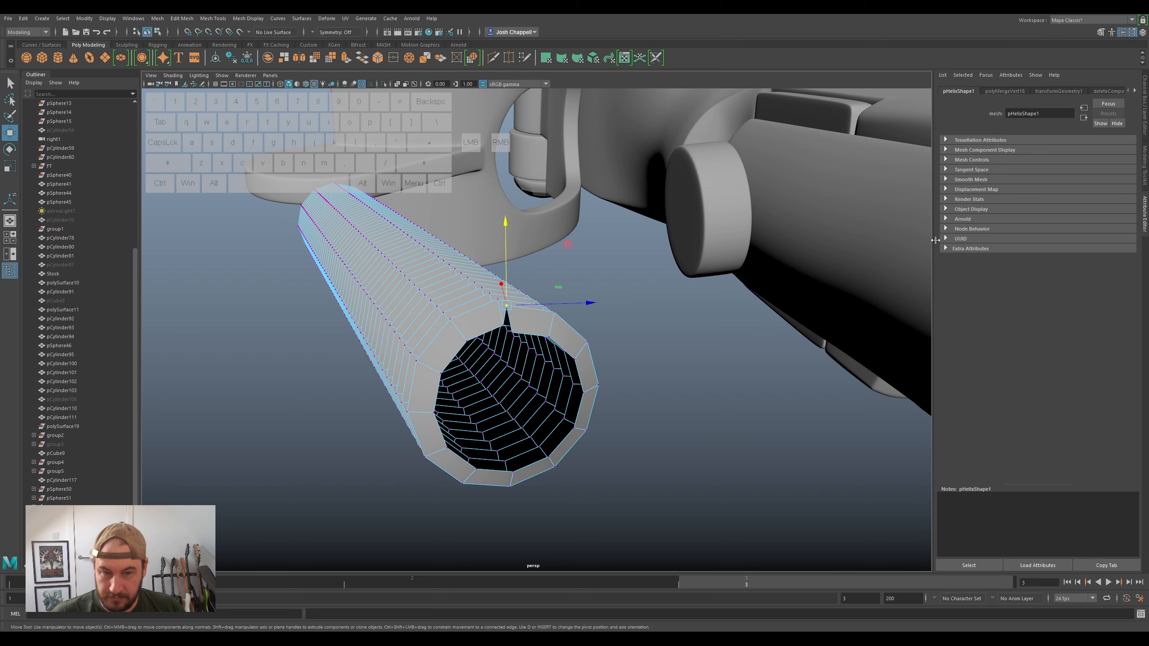
{"action": "left_click_drag", "start_coordinate": [1148, 185], "coordinate": [1143, 256]}
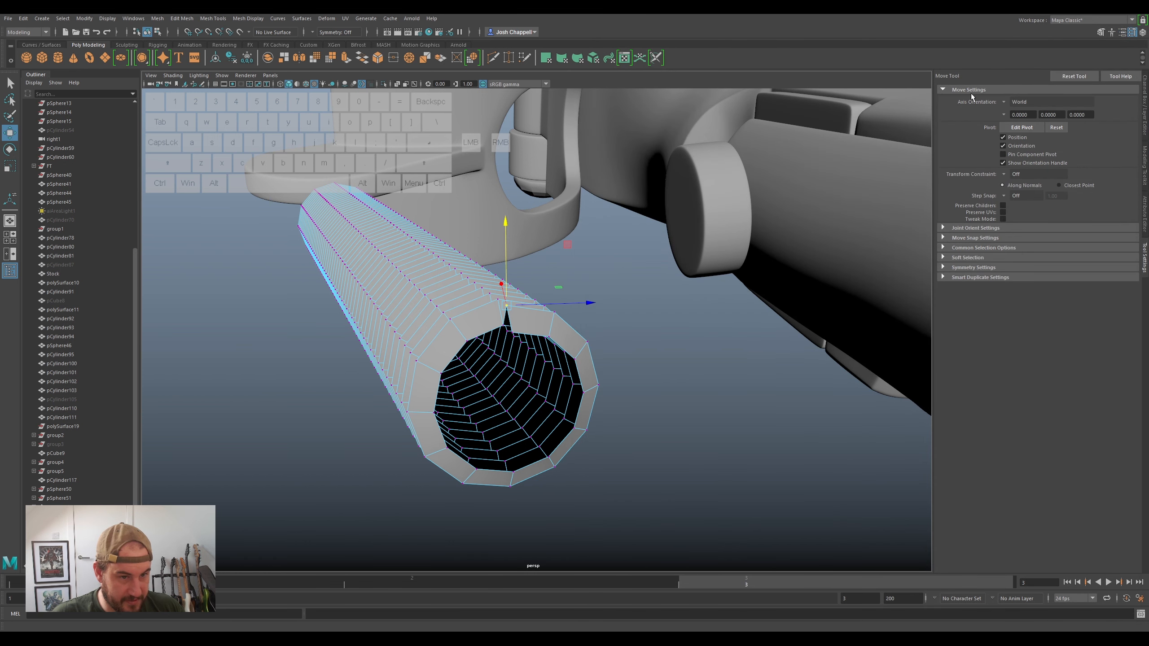
{"action": "left_click", "coordinate": [1002, 103]}
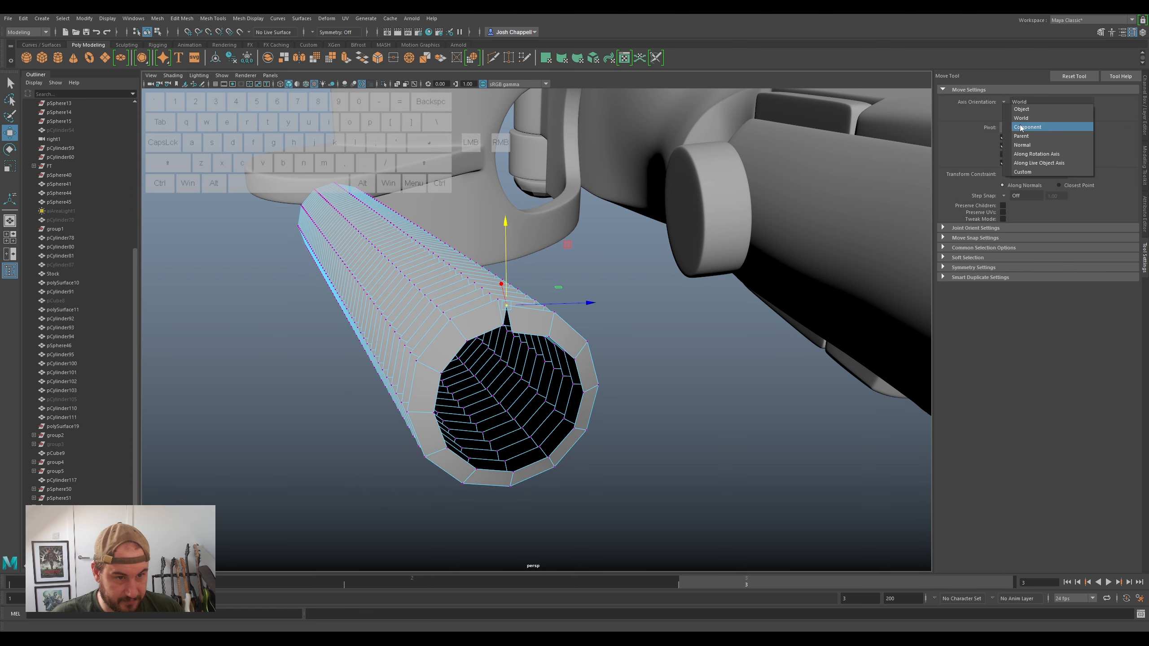
{"action": "left_click", "coordinate": [1040, 127]}
{"action": "left_click_drag", "start_coordinate": [526, 266], "coordinate": [560, 390]}
{"action": "left_click_drag", "start_coordinate": [555, 351], "coordinate": [626, 386], "text": "alt"}
{"action": "mouse_move", "coordinate": [539, 303]}
{"action": "left_mouse_down"}
{"action": "mouse_move", "coordinate": [562, 317]}
{"action": "mouse_move", "coordinate": [554, 293]}
{"action": "left_mouse_up"}
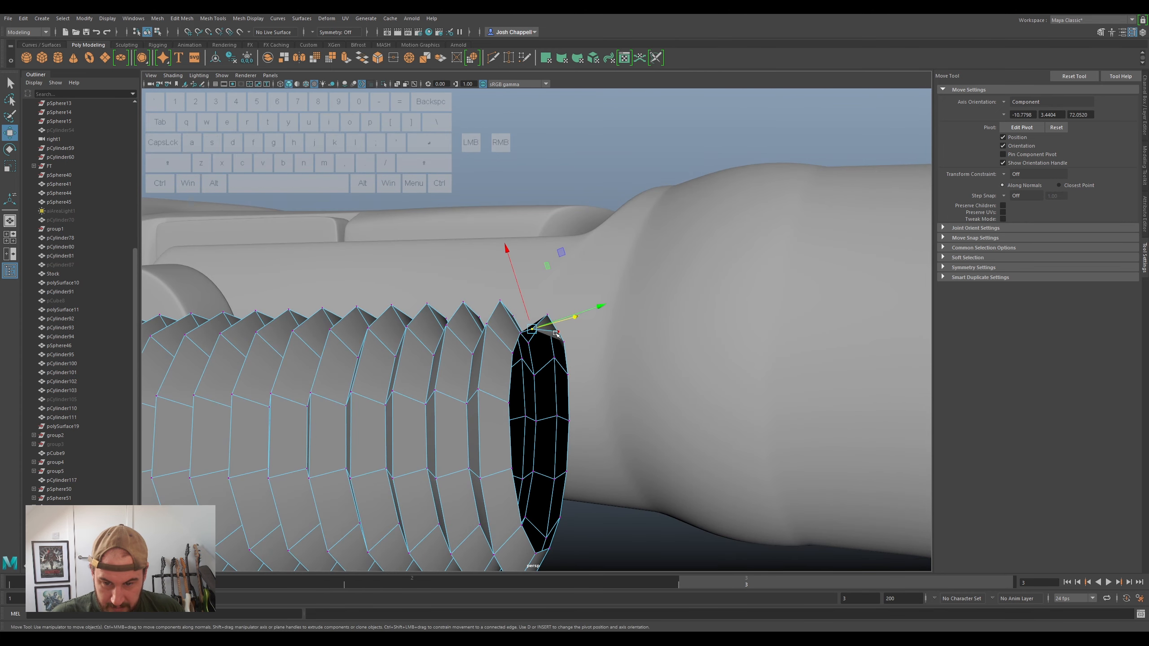
{"action": "left_click_drag", "start_coordinate": [557, 334], "coordinate": [589, 380], "text": "alt"}
- Set the Move tool's axis orientation to Object and pull the thread's protruding end vertices in toward the core
{"action": "left_click", "coordinate": [1004, 103]}
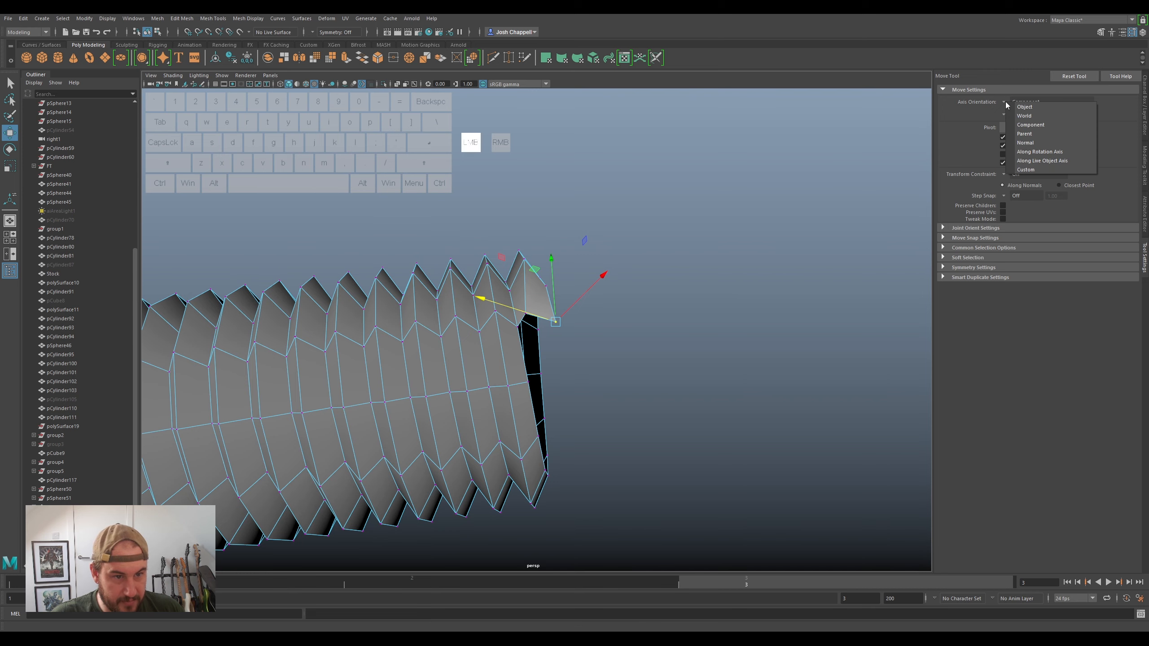
{"action": "left_click", "coordinate": [1024, 107]}
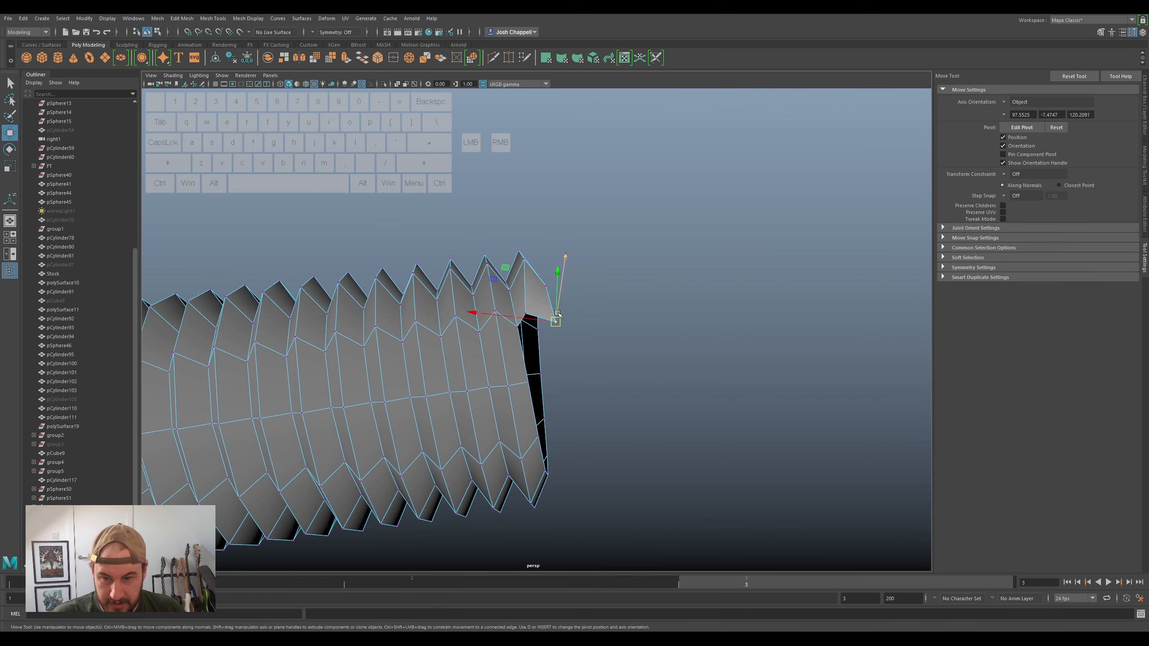
{"action": "left_click_drag", "start_coordinate": [561, 322], "coordinate": [638, 347]}
{"action": "left_click_drag", "start_coordinate": [567, 278], "coordinate": [559, 275]}
{"action": "left_click", "coordinate": [577, 284]}
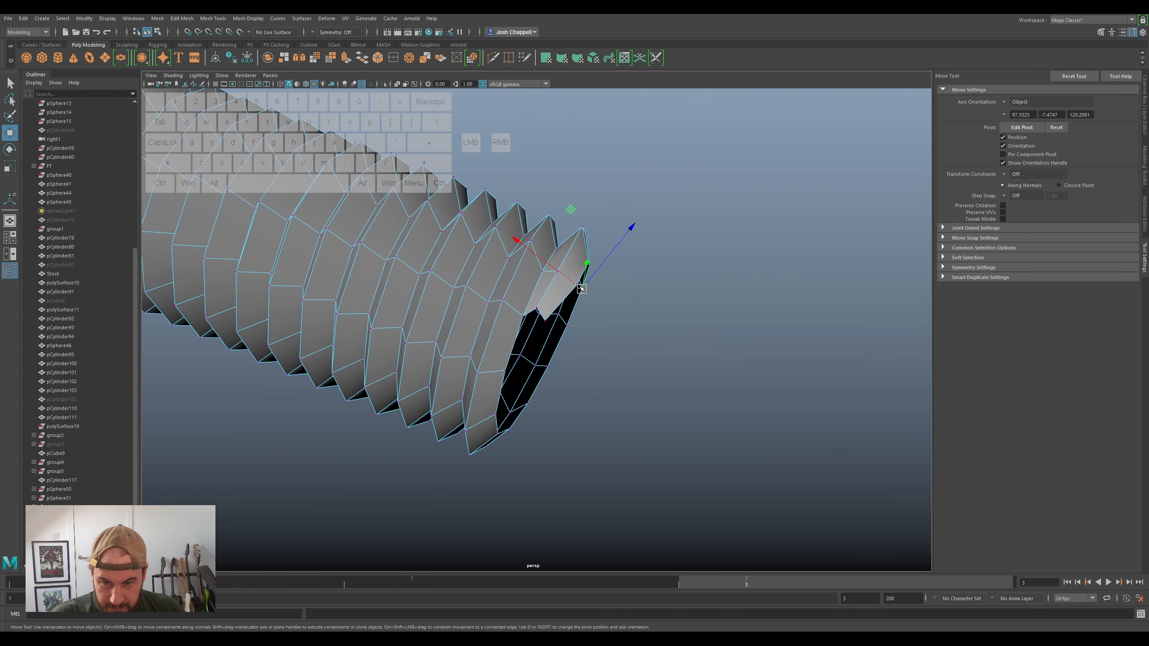
{"action": "left_click_drag", "start_coordinate": [577, 284], "coordinate": [560, 308]}
{"action": "left_click", "coordinate": [565, 297]}
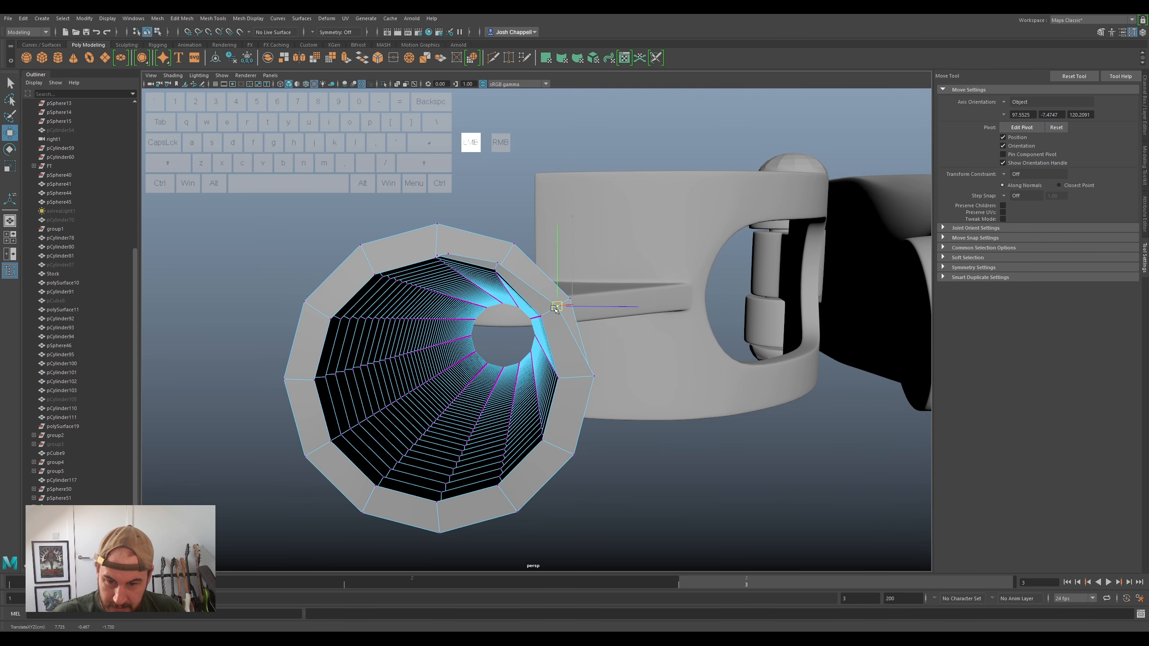
- Move the neighbouring outer rim vertices slightly inward along the last thread turn to taper it
{"action": "left_click", "coordinate": [594, 376]}
{"action": "left_click_drag", "start_coordinate": [593, 376], "coordinate": [590, 378]}
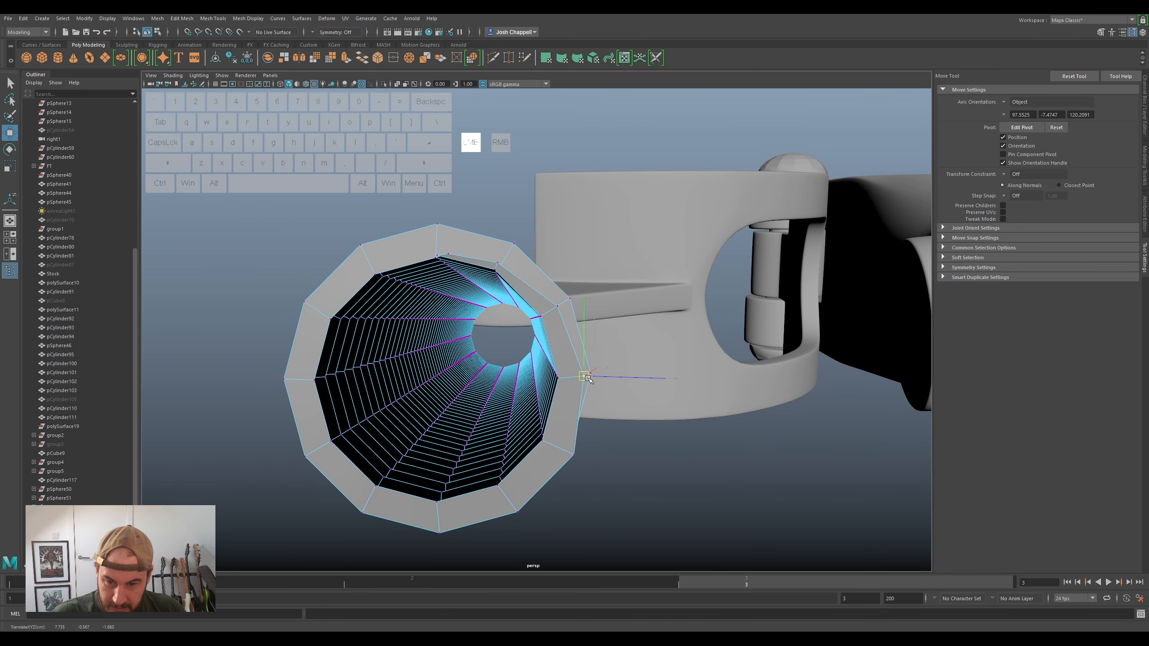
{"action": "left_click", "coordinate": [554, 307]}
{"action": "left_click_drag", "start_coordinate": [554, 307], "coordinate": [550, 313]}
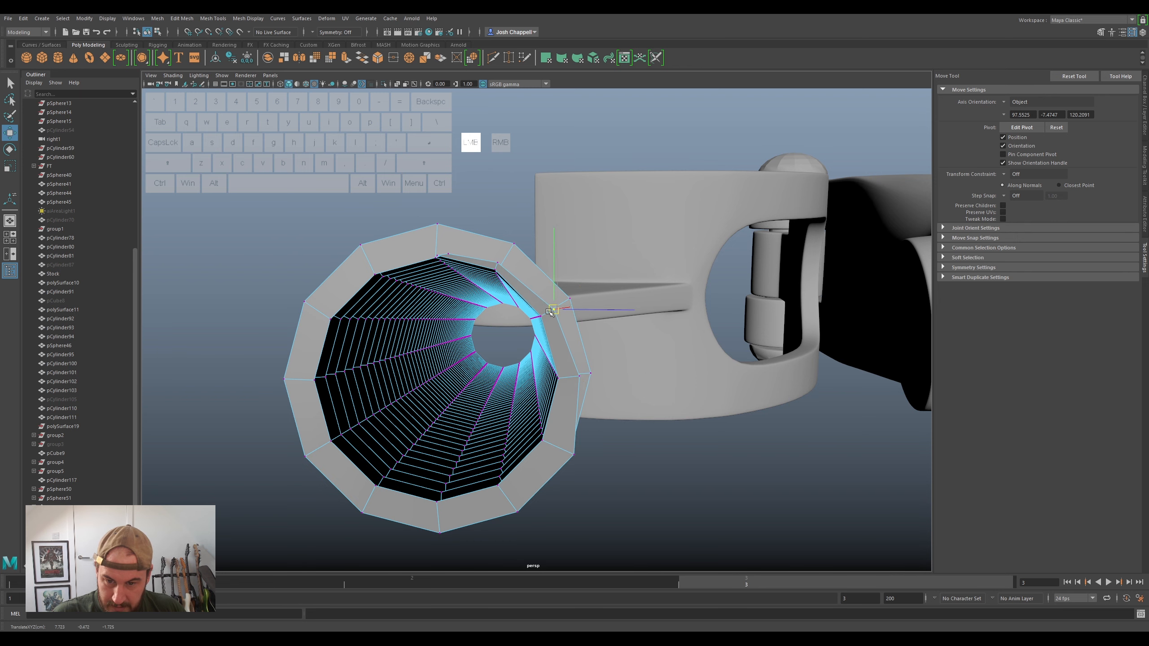
{"action": "left_click", "coordinate": [567, 454]}
{"action": "left_click_drag", "start_coordinate": [566, 454], "coordinate": [567, 453]}
- Straighten the thread's leading edge by moving its outermost vertices, working from the side of the open end
{"action": "left_click_drag", "start_coordinate": [548, 394], "coordinate": [605, 275], "text": "alt"}
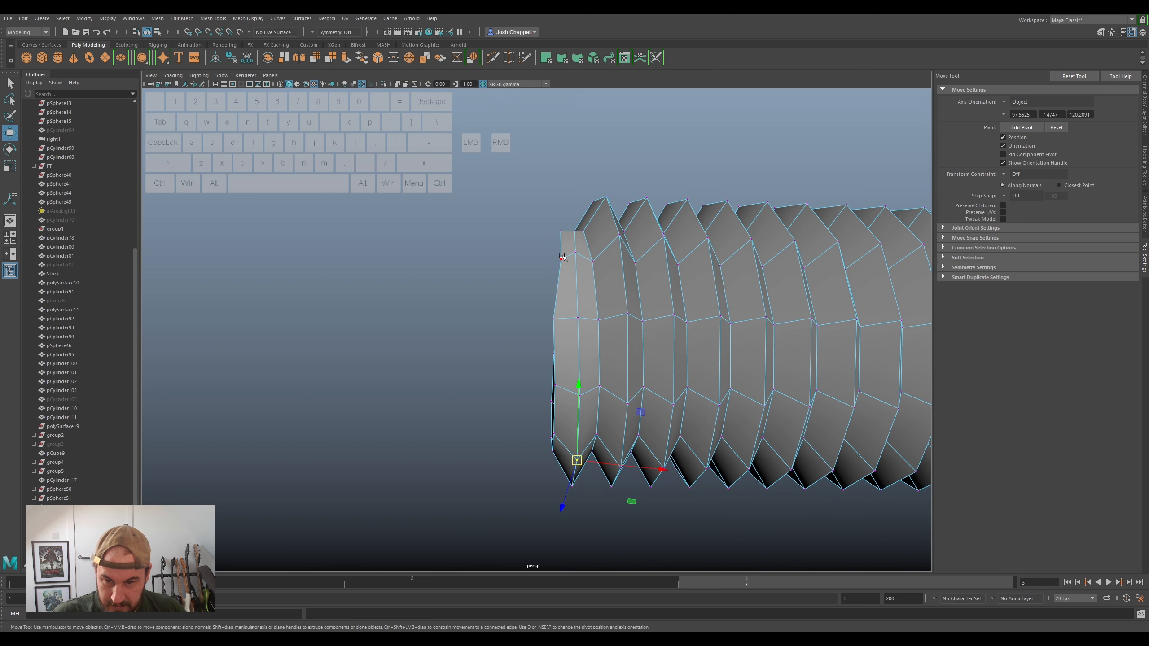
{"action": "left_click_drag", "start_coordinate": [560, 231], "coordinate": [564, 261]}
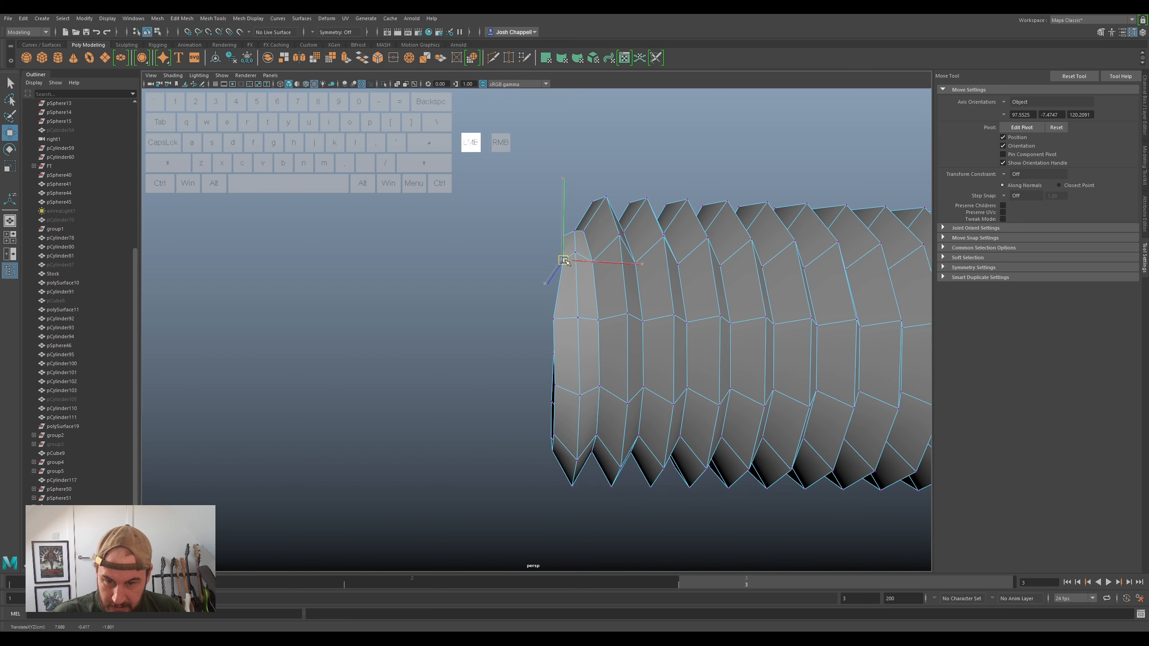
{"action": "left_click", "coordinate": [560, 317]}
{"action": "left_click_drag", "start_coordinate": [559, 320], "coordinate": [563, 323]}
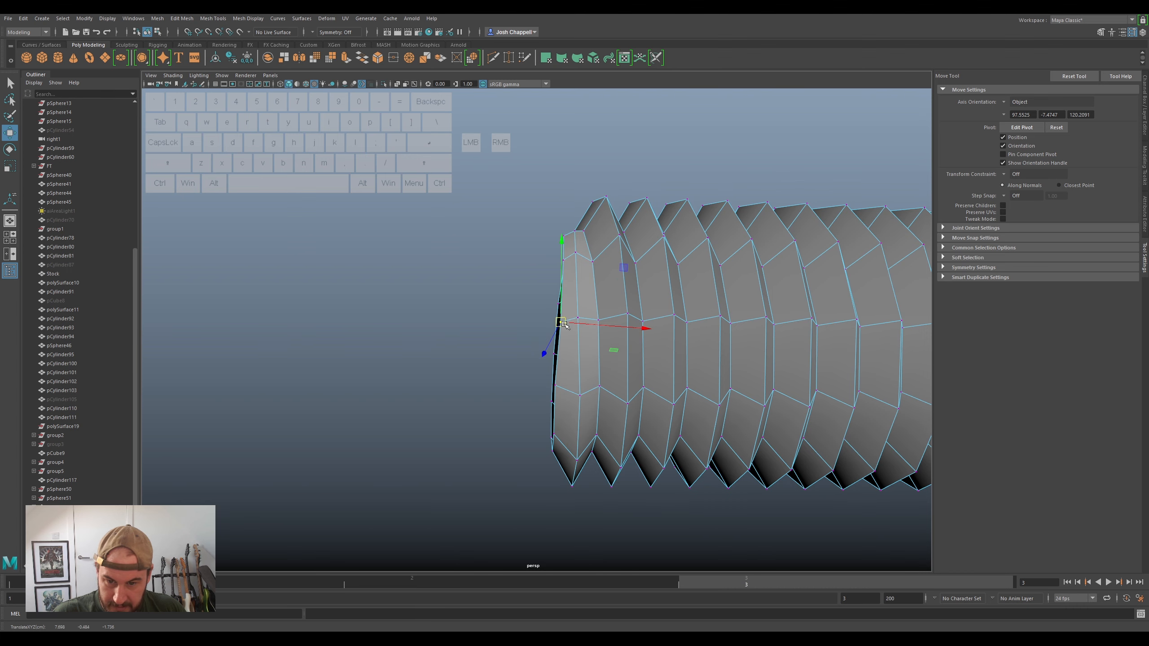
{"action": "left_click", "coordinate": [552, 398]}
{"action": "left_click_drag", "start_coordinate": [554, 396], "coordinate": [685, 402]}
- Bridge the two edges across the gap where the thread's end meets the previous turn
{"action": "middle_click_drag", "start_coordinate": [454, 330], "coordinate": [490, 301], "text": "alt"}
{"action": "right_click_drag", "start_coordinate": [494, 266], "coordinate": [493, 244]}
{"action": "left_click", "coordinate": [483, 265]}
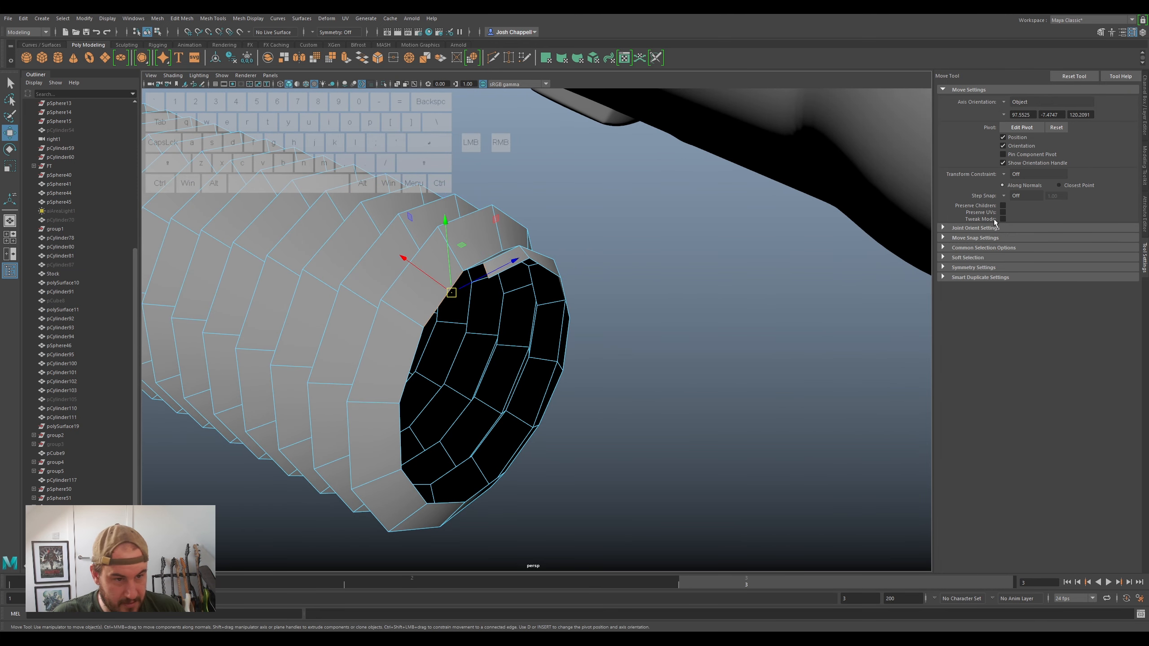
{"action": "left_click", "coordinate": [1144, 157]}
{"action": "left_click", "coordinate": [1043, 312]}
- Select the vertex next to the bridged gap with the Move tool and adjust its position
{"action": "left_click_drag", "start_coordinate": [598, 290], "coordinate": [524, 261], "text": "alt"}
{"action": "scroll", "coordinate": [525, 260], "scroll_direction": "up", "scroll_amount": 3}
{"action": "right_click_drag", "start_coordinate": [501, 220], "coordinate": [471, 220]}
{"action": "left_click_drag", "start_coordinate": [540, 221], "coordinate": [507, 217], "text": "alt"}
{"action": "left_click", "coordinate": [524, 212]}
{"action": "key", "text": "w"}
{"action": "left_click", "coordinate": [523, 213]}
- Extrude the open end's border edges inward and scale them down to form rings around a smaller hole
{"action": "scroll", "coordinate": [521, 217], "scroll_direction": "down", "scroll_amount": 3}
{"action": "left_click_drag", "start_coordinate": [521, 219], "coordinate": [537, 270], "text": "alt"}
{"action": "right_click_drag", "start_coordinate": [537, 270], "coordinate": [538, 241]}
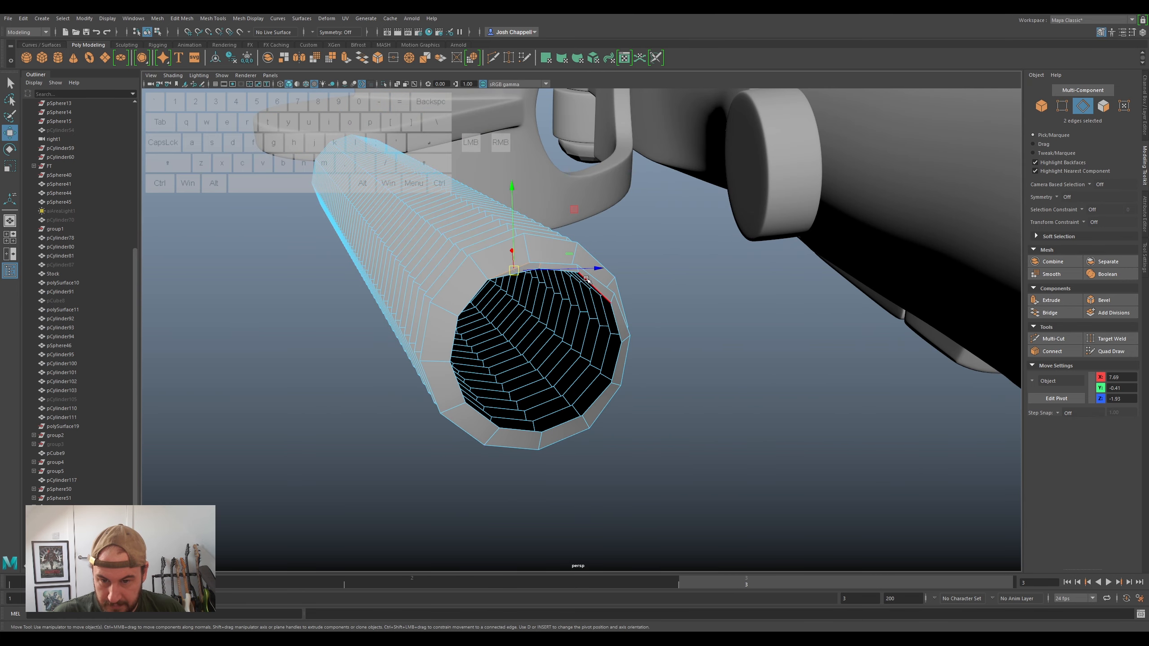
{"action": "key", "text": "r"}
{"action": "left_click_drag", "start_coordinate": [537, 352], "coordinate": [506, 377]}
{"action": "left_click_drag", "start_coordinate": [505, 377], "coordinate": [528, 362]}
{"action": "key", "text": "ctrl+e"}
{"action": "key", "text": "r"}
- Move the single ring edge on the end face outward toward the thread's tapered start
{"action": "left_click_drag", "start_coordinate": [559, 333], "coordinate": [610, 359], "text": "alt"}
{"action": "mouse_move", "coordinate": [564, 323]}
{"action": "right_mouse_down"}
{"action": "mouse_move", "coordinate": [572, 339]}
{"action": "mouse_move", "coordinate": [565, 317]}
{"action": "right_mouse_up"}
{"action": "left_click_drag", "start_coordinate": [565, 317], "coordinate": [533, 344], "text": "alt"}
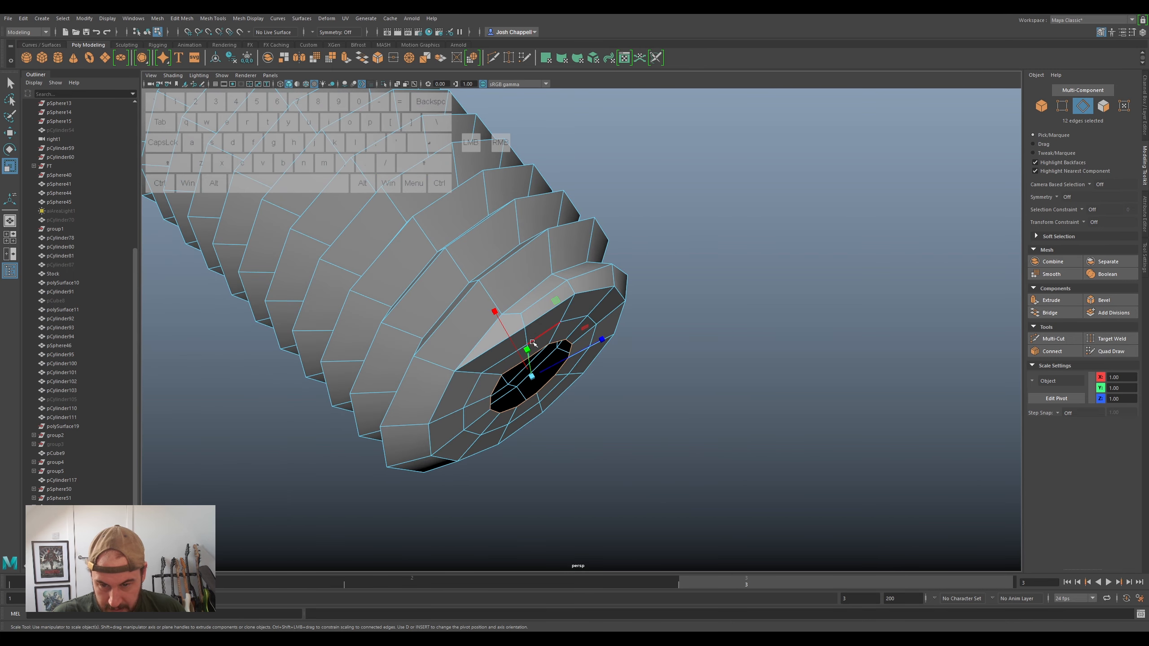
{"action": "left_click", "coordinate": [531, 335]}
{"action": "left_click", "coordinate": [532, 353], "text": "shift"}
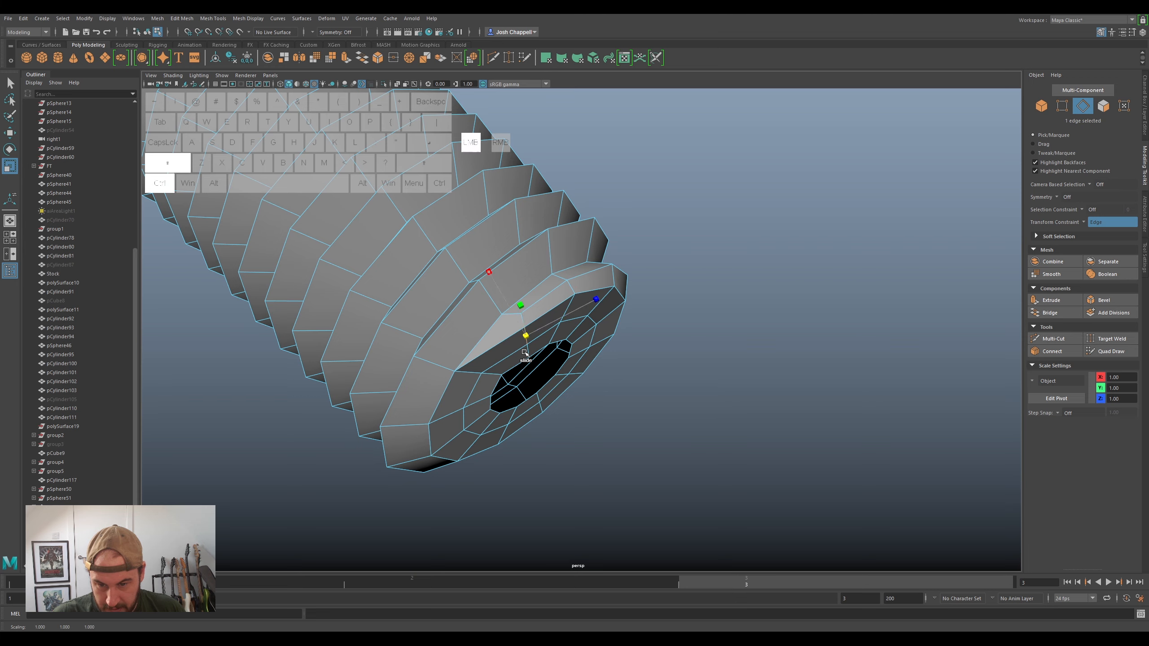
{"action": "key", "text": "q"}
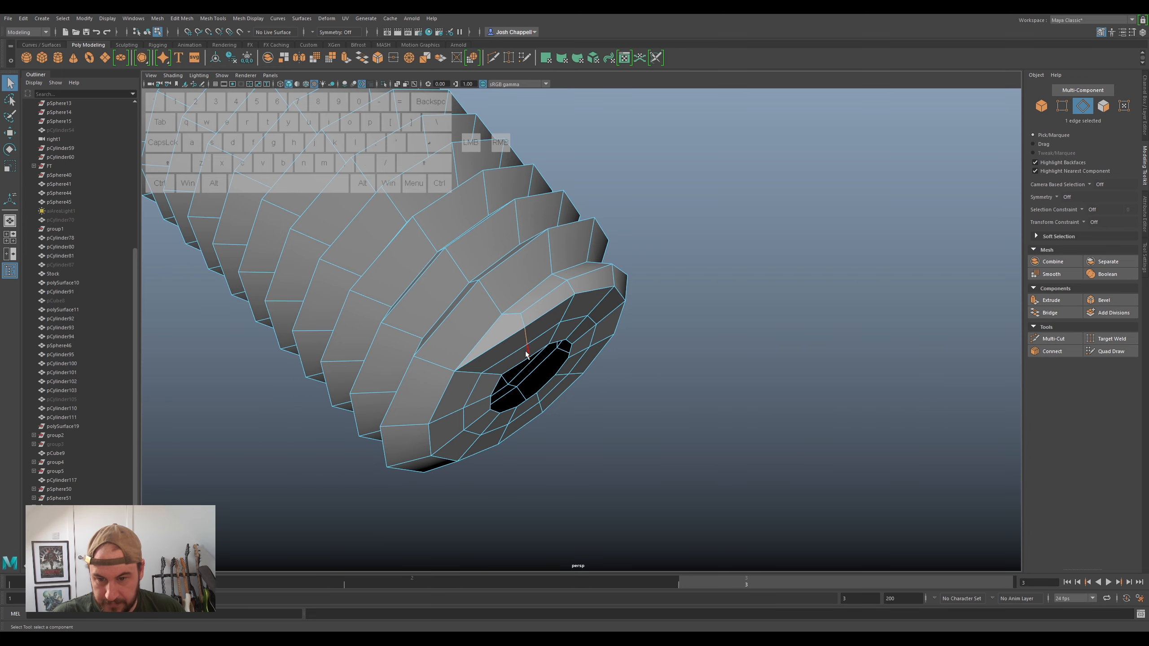
{"action": "left_click", "coordinate": [524, 335], "text": "ctrl+shift"}
{"action": "key", "text": "w"}
{"action": "left_click_drag", "start_coordinate": [515, 327], "coordinate": [508, 311]}
- Reposition the end-face vertex where the tapered thread meets the outer ring
{"action": "left_click_drag", "start_coordinate": [508, 311], "coordinate": [561, 355], "text": "alt"}
{"action": "right_click_drag", "start_coordinate": [536, 359], "coordinate": [532, 345]}
{"action": "left_click", "coordinate": [544, 357]}
{"action": "left_click_drag", "start_coordinate": [532, 353], "coordinate": [577, 284]}
{"action": "left_click_drag", "start_coordinate": [569, 244], "coordinate": [410, 295]}
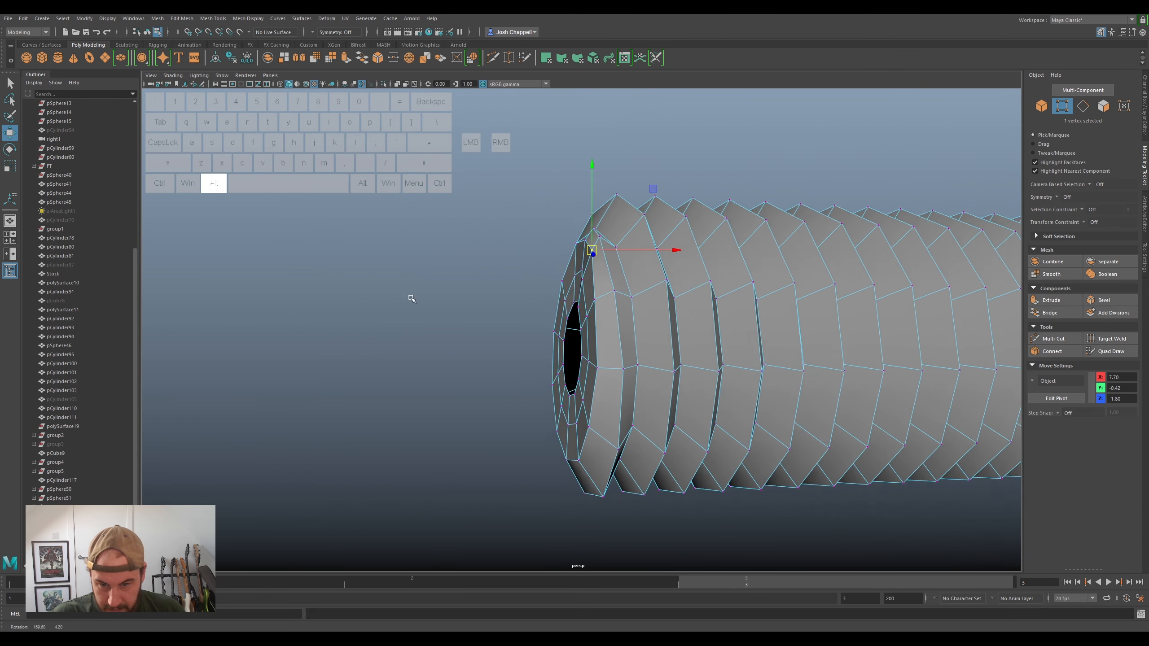
- Fine-tune the vertices around the tapered thread's start and check the screw end in smoothed preview
{"action": "scroll", "coordinate": [564, 274], "scroll_direction": "up", "scroll_amount": 3}
{"action": "left_click", "coordinate": [583, 249]}
{"action": "left_click_drag", "start_coordinate": [583, 249], "coordinate": [590, 252]}
{"action": "left_click_drag", "start_coordinate": [599, 247], "coordinate": [585, 269], "text": "alt"}
{"action": "left_click", "coordinate": [578, 267]}
{"action": "left_click_drag", "start_coordinate": [586, 270], "coordinate": [557, 322], "text": "alt"}
{"action": "left_click", "coordinate": [592, 311]}
{"action": "key", "text": "3"}
{"action": "mouse_move", "coordinate": [617, 301]}
{"action": "left_mouse_down", "text": "alt"}
{"action": "mouse_move", "coordinate": [636, 338]}
{"action": "mouse_move", "coordinate": [612, 293]}
{"action": "left_mouse_up", "text": "alt"}
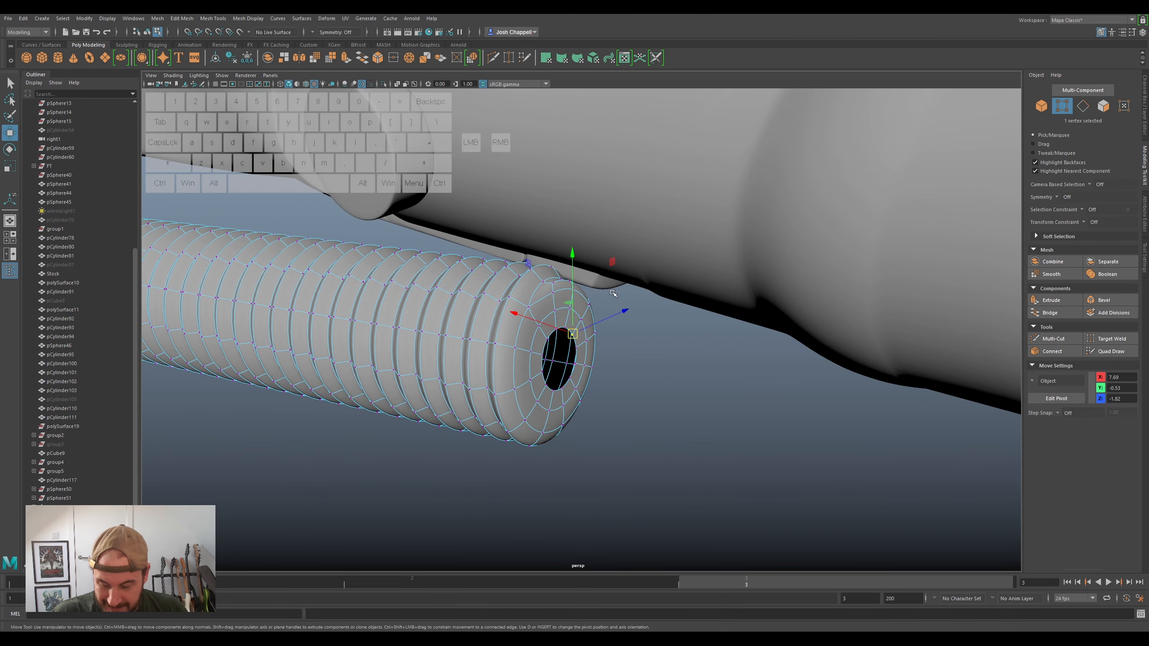
- Select the inner border loop of the screw's end face and fill the hole
{"action": "scroll", "coordinate": [604, 302], "scroll_direction": "up", "scroll_amount": 4}
{"action": "key", "text": "1"}
{"action": "right_click_drag", "start_coordinate": [506, 317], "coordinate": [504, 291]}
{"action": "double_click", "coordinate": [522, 336]}
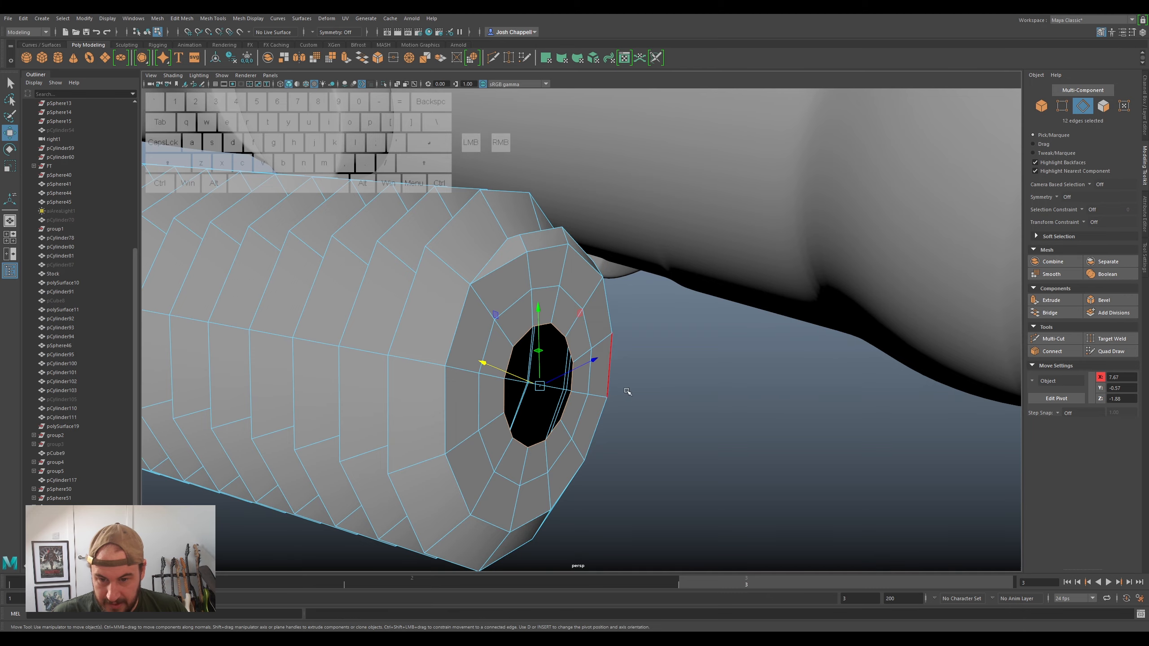
{"action": "left_click_drag", "start_coordinate": [589, 369], "coordinate": [578, 342], "text": "alt"}
{"action": "right_click_drag", "start_coordinate": [578, 342], "coordinate": [560, 460], "text": "shift"}
- Divide the filled cap into quads with one vertical and three horizontal Multi-Cut lines between opposite ring vertices
{"action": "key", "text": "r"}
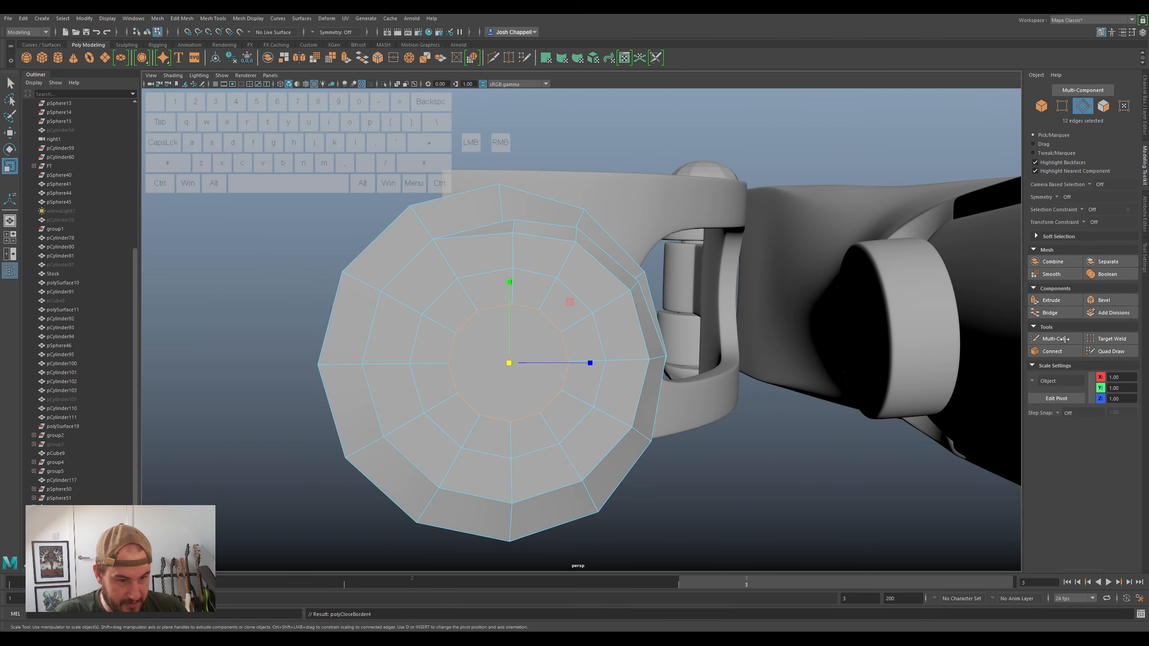
{"action": "left_click", "coordinate": [1053, 338]}
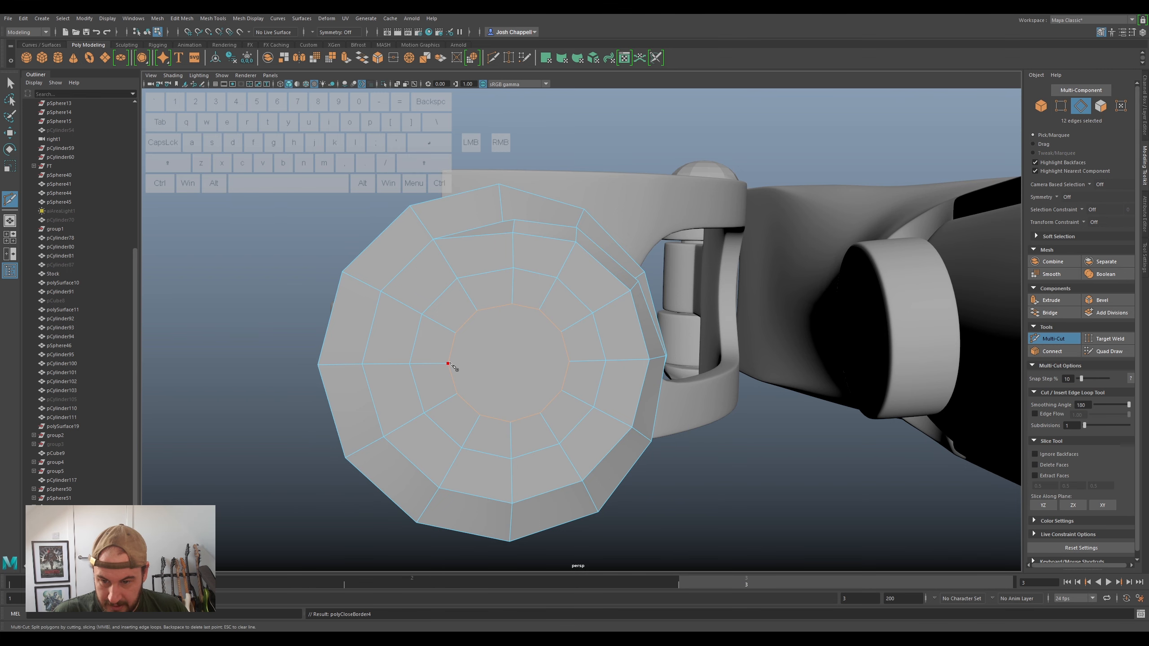
{"action": "key", "text": "Return"}
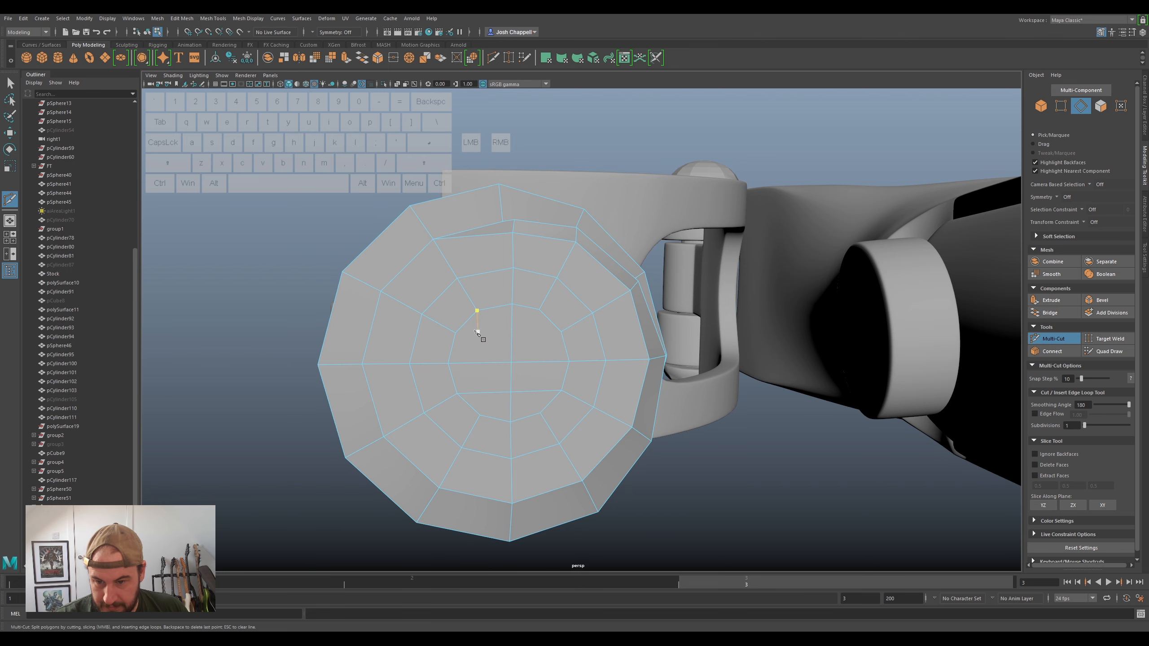
{"action": "key", "text": "Return"}
{"action": "right_click_drag", "start_coordinate": [584, 364], "coordinate": [513, 368]}
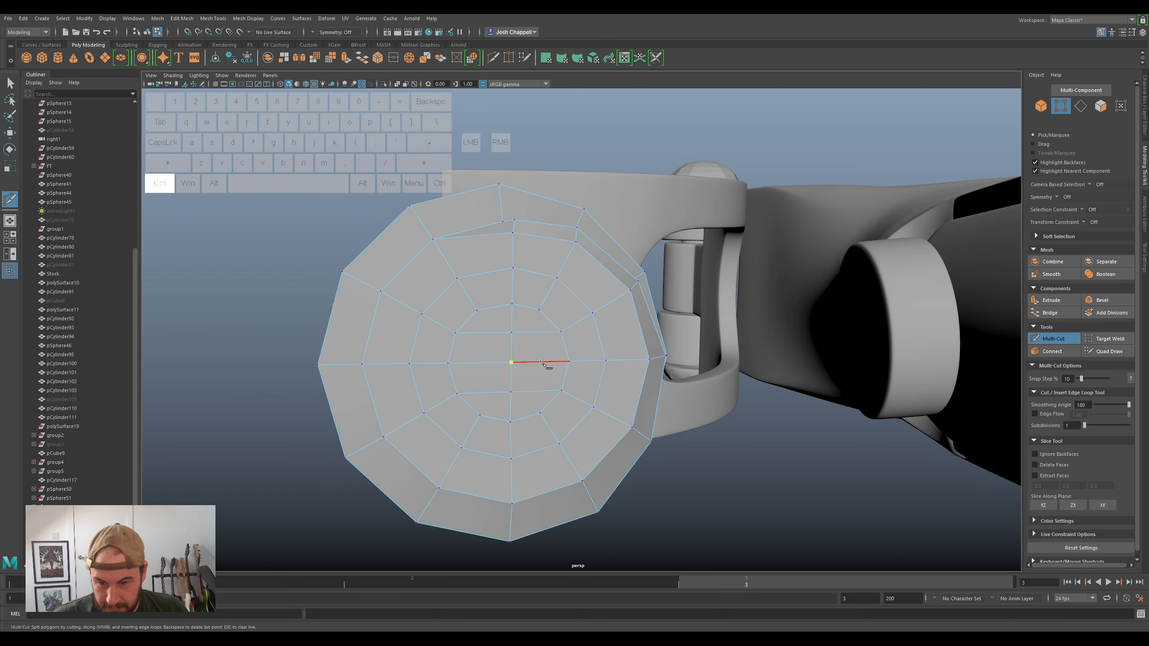
{"action": "left_click", "coordinate": [1052, 337]}
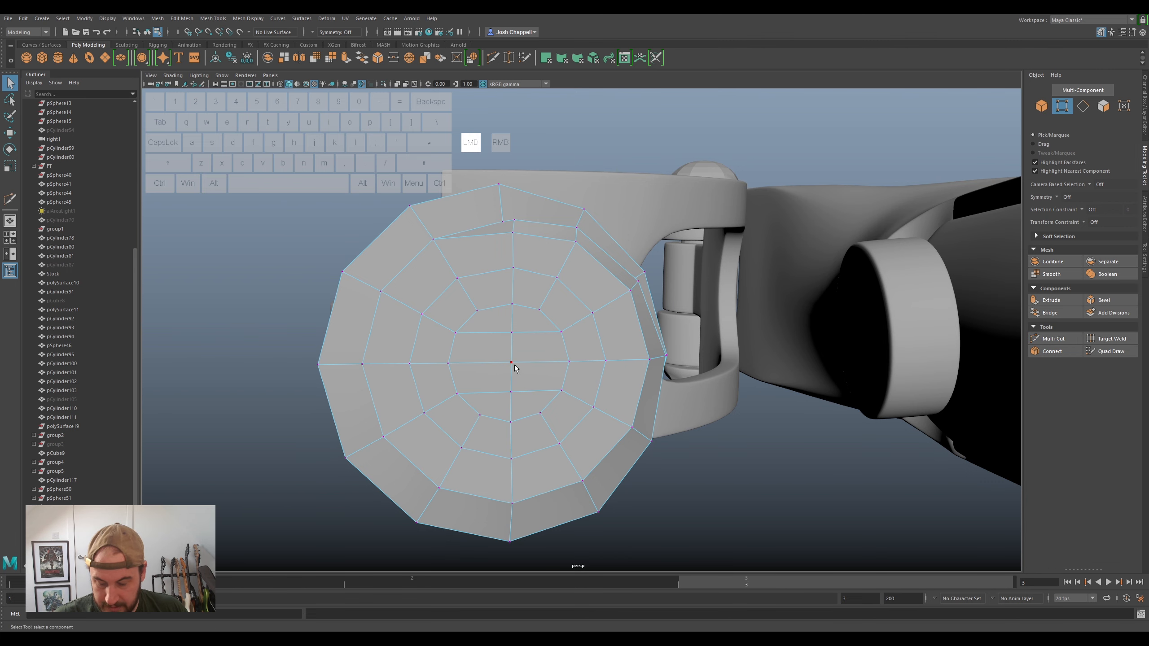
- Open the Move tool's settings and select the inner edge ring around the cap on the screw's end face
{"action": "left_click", "coordinate": [514, 365]}
{"action": "key", "text": "w"}
{"action": "left_click_drag", "start_coordinate": [514, 365], "coordinate": [535, 425], "text": "alt"}
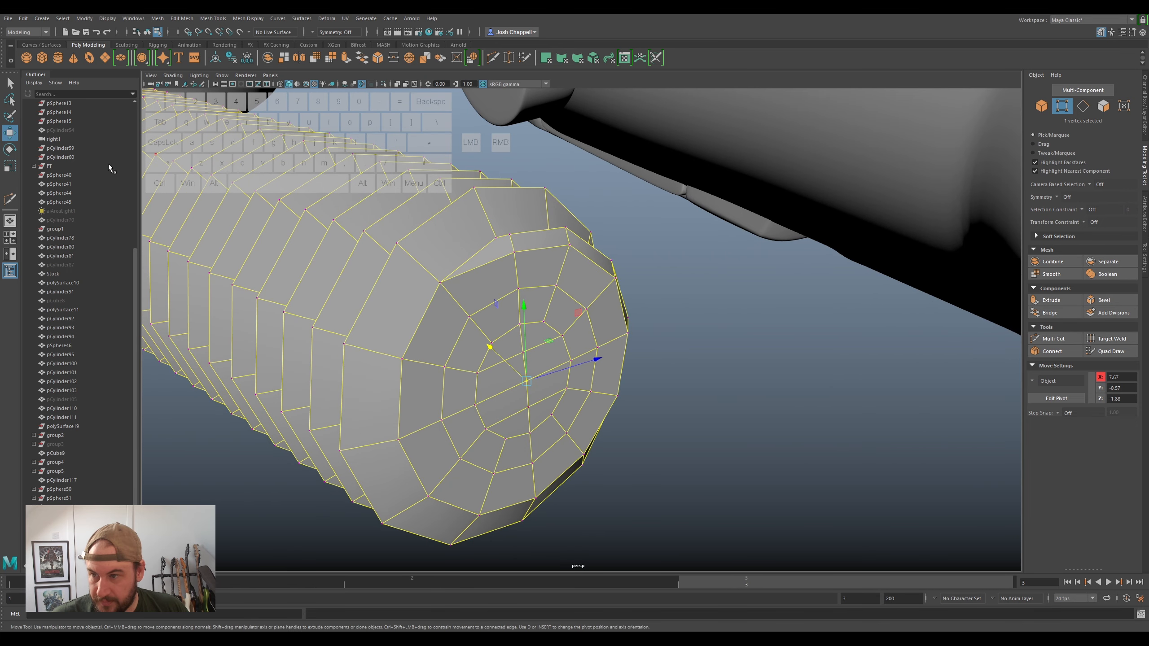
{"action": "left_click", "coordinate": [1144, 258]}
{"action": "left_click_drag", "start_coordinate": [605, 295], "coordinate": [643, 289], "text": "alt"}
{"action": "left_click_drag", "start_coordinate": [522, 341], "coordinate": [523, 337], "text": "alt"}
{"action": "right_click_drag", "start_coordinate": [524, 338], "coordinate": [517, 316]}
{"action": "double_click", "coordinate": [511, 338]}
{"action": "mouse_move", "coordinate": [533, 328]}
{"action": "left_mouse_down", "text": "alt"}
{"action": "mouse_move", "coordinate": [475, 317]}
{"action": "mouse_move", "coordinate": [512, 331]}
{"action": "left_mouse_up", "text": "alt"}
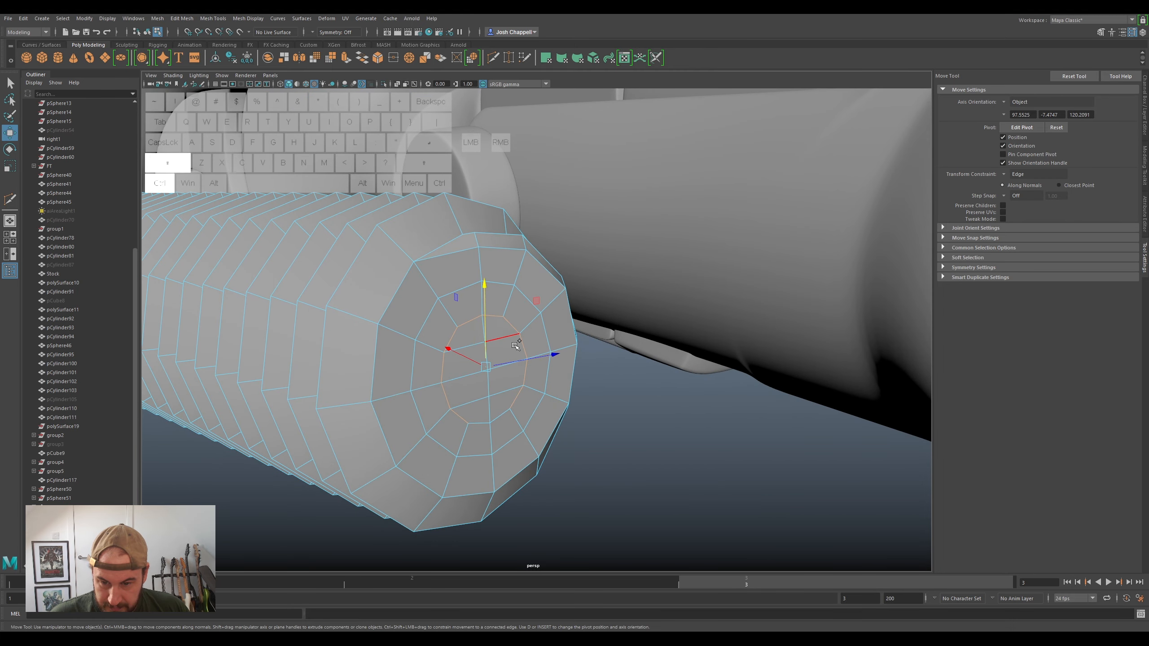
- Set the Scale tool's axis orientation to Component for the selected cap ring
{"action": "key", "text": "r"}
{"action": "left_click_drag", "start_coordinate": [503, 413], "coordinate": [533, 398], "text": "alt"}
{"action": "left_click_drag", "start_coordinate": [460, 378], "coordinate": [787, 473]}
{"action": "key", "text": "ctrl+z"}
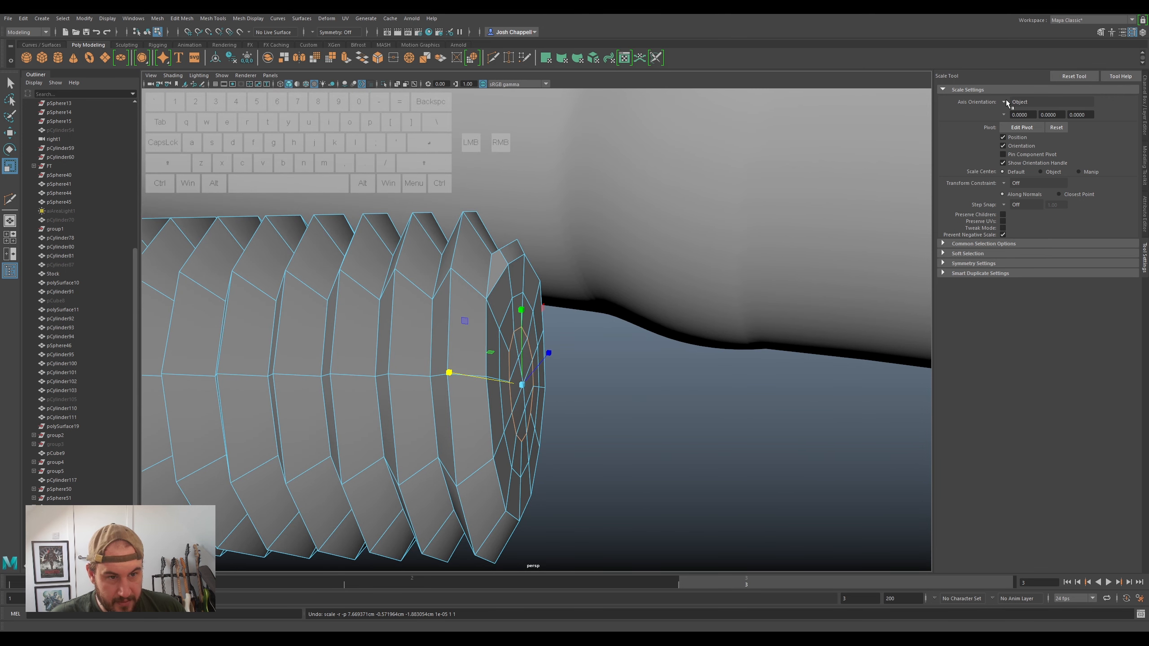
{"action": "left_click", "coordinate": [1007, 102]}
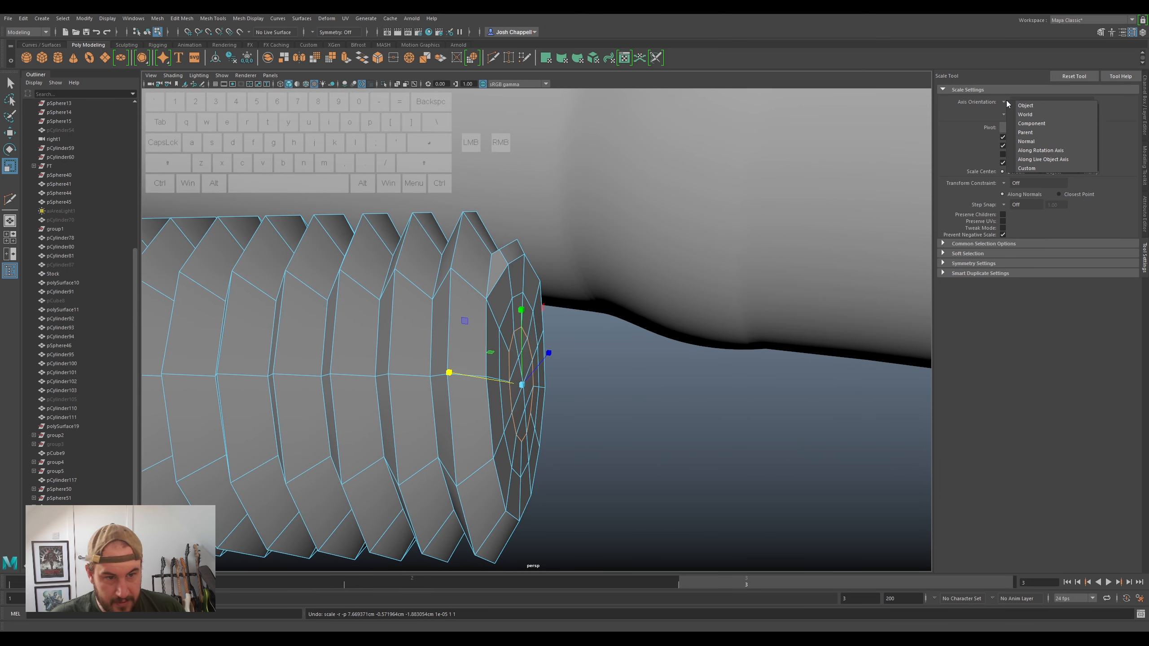
{"action": "left_click", "coordinate": [1030, 123]}
- Flatten the inner cap ring along the screw's axis and shift it slightly outward
{"action": "left_click_drag", "start_coordinate": [574, 400], "coordinate": [575, 375], "text": "alt"}
{"action": "key", "text": "w"}
{"action": "left_click_drag", "start_coordinate": [505, 367], "coordinate": [504, 368]}
{"action": "key", "text": "ctrl+z"}
{"action": "key", "text": "q"}
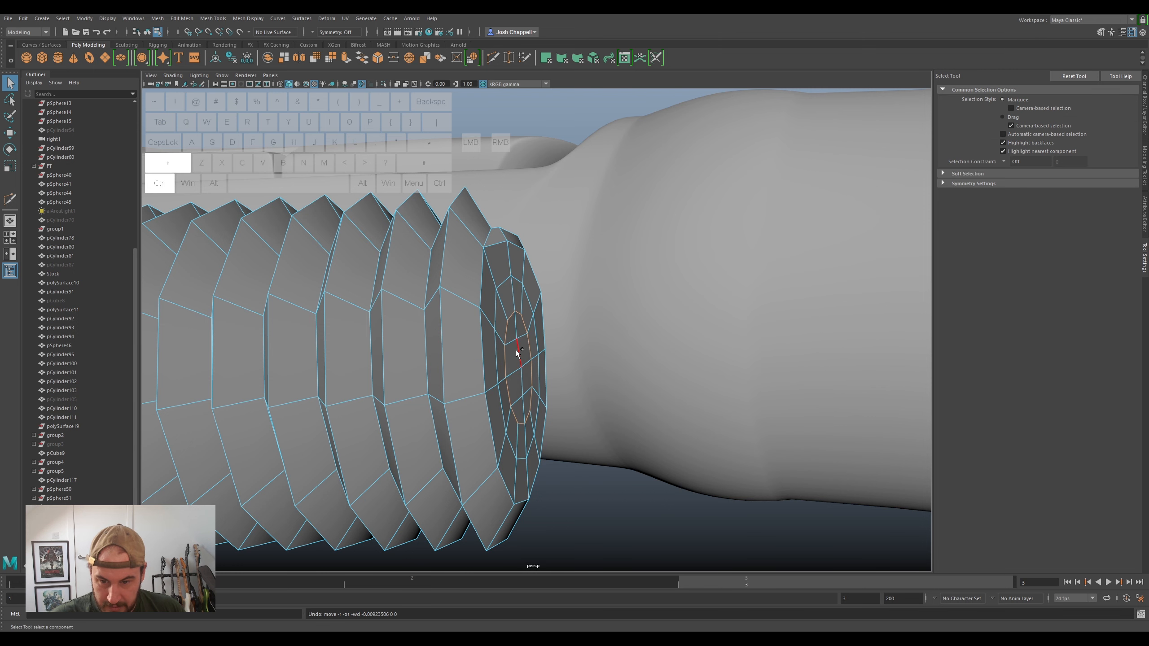
{"action": "key", "text": "r"}
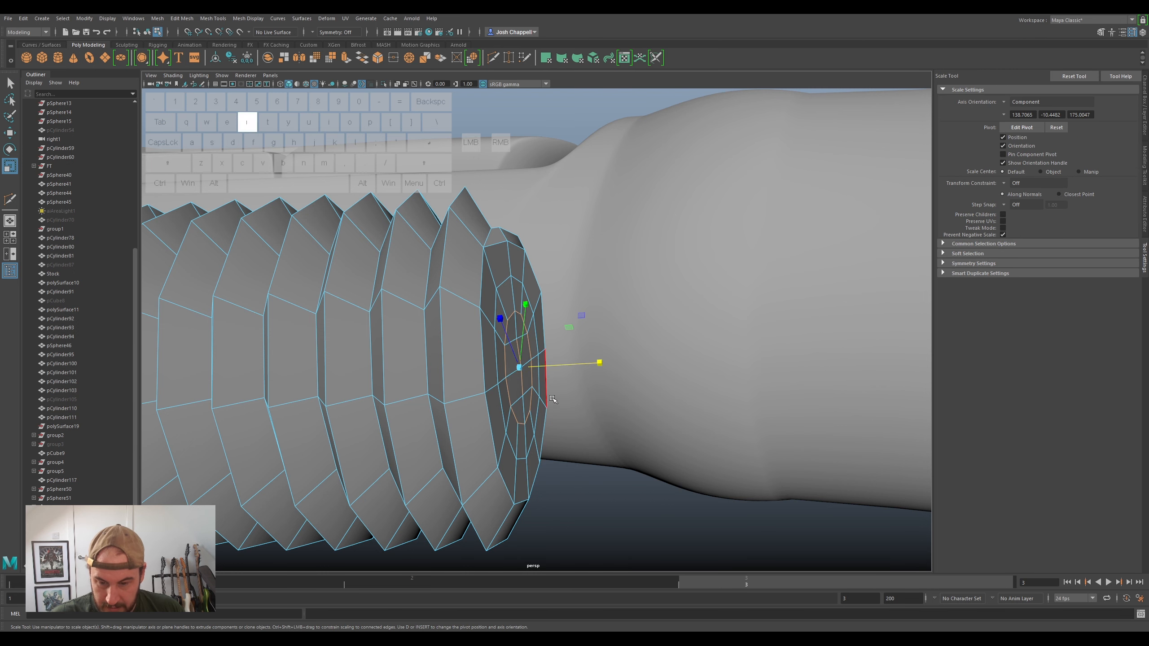
{"action": "left_click_drag", "start_coordinate": [599, 363], "coordinate": [506, 372]}
{"action": "key", "text": "w"}
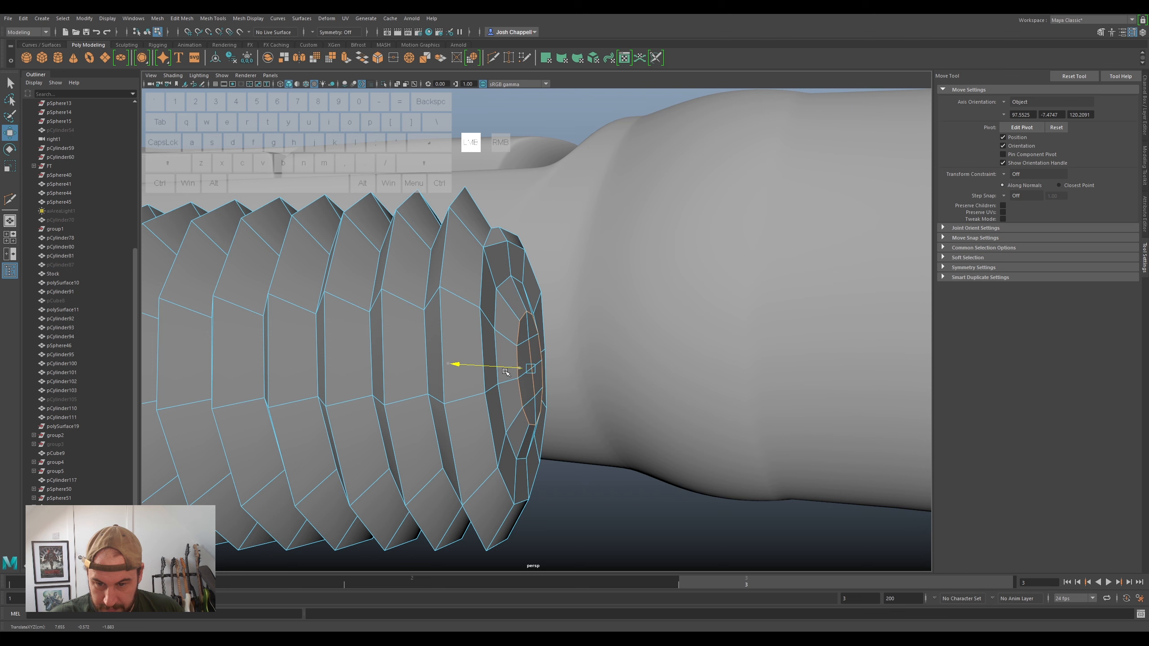
- Select the next edge ring around the cap and flatten it along the screw's axis
{"action": "double_click", "coordinate": [507, 319]}
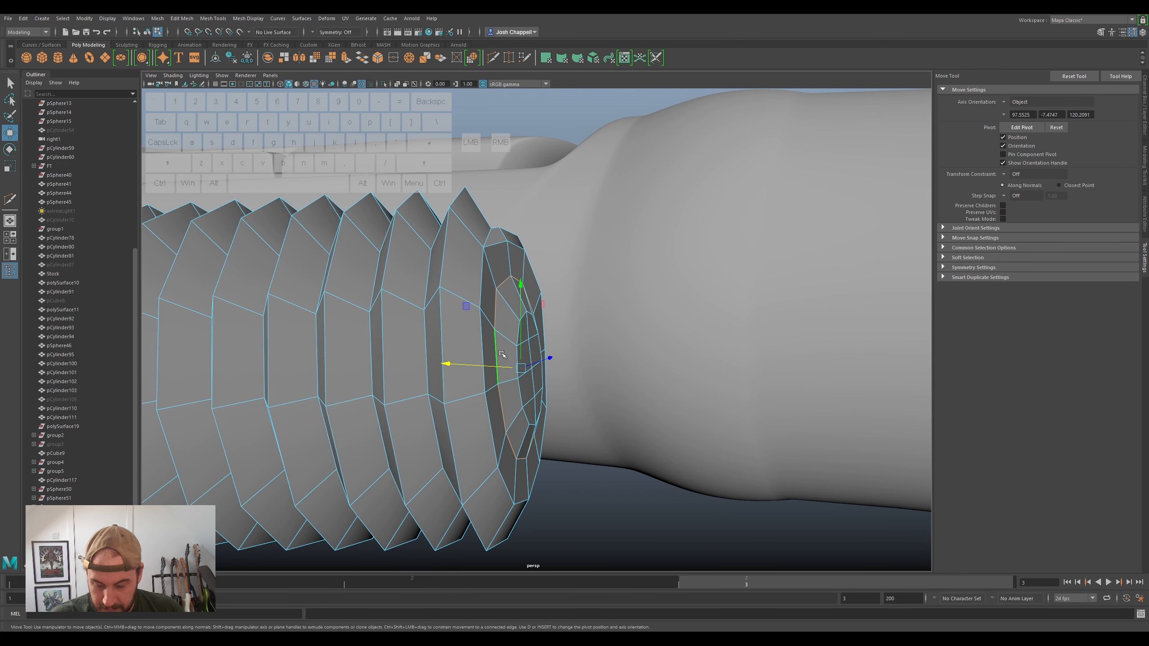
{"action": "key", "text": "r"}
{"action": "left_click_drag", "start_coordinate": [584, 359], "coordinate": [514, 396]}
{"action": "key", "text": "w"}
- Examine the capped screw end in smoothed preview
{"action": "scroll", "coordinate": [521, 398], "scroll_direction": "down", "scroll_amount": 5}
{"action": "right_click_drag", "start_coordinate": [485, 363], "coordinate": [549, 341]}
{"action": "key", "text": "3"}
{"action": "left_click", "coordinate": [627, 319]}
{"action": "scroll", "coordinate": [628, 369], "scroll_direction": "down", "scroll_amount": 5}
{"action": "left_click_drag", "start_coordinate": [629, 370], "coordinate": [548, 346], "text": "alt"}
{"action": "scroll", "coordinate": [532, 351], "scroll_direction": "up", "scroll_amount": 5}
{"action": "left_click", "coordinate": [532, 351]}
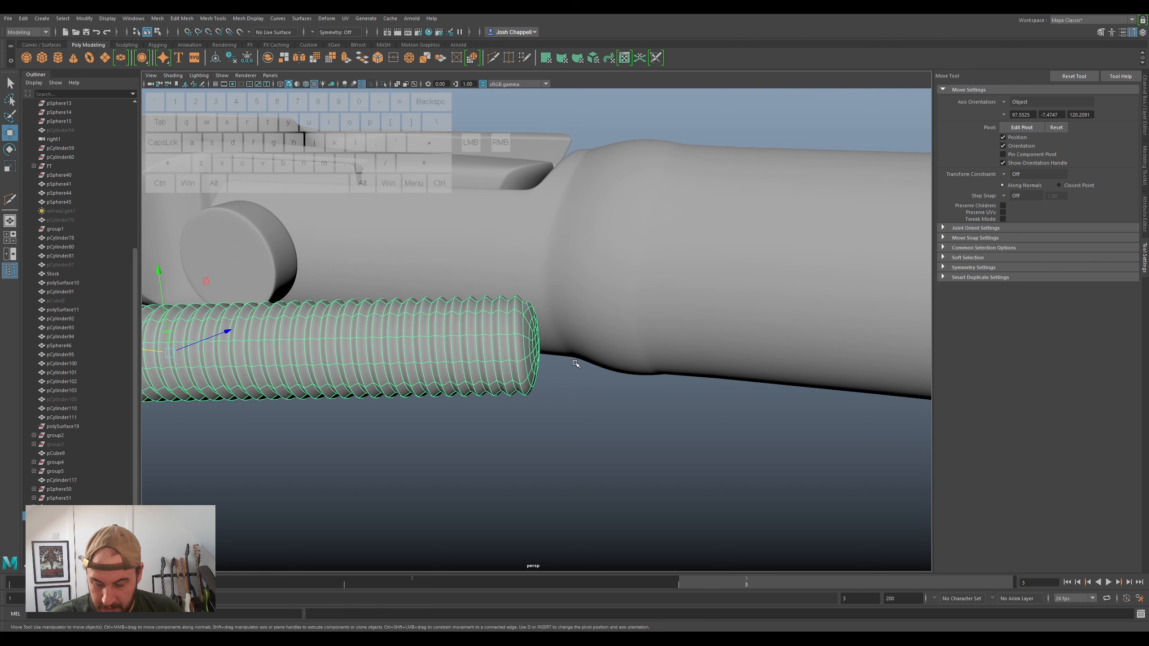
- Select the cap's central faces in unsmoothed display and pull them outward along the screw's axis
{"action": "key", "text": "1"}
{"action": "scroll", "coordinate": [535, 346], "scroll_direction": "up", "scroll_amount": 3}
{"action": "right_click_drag", "start_coordinate": [533, 345], "coordinate": [529, 369]}
{"action": "left_click", "coordinate": [532, 358]}
{"action": "left_click_drag", "start_coordinate": [533, 358], "coordinate": [502, 374], "text": "alt"}
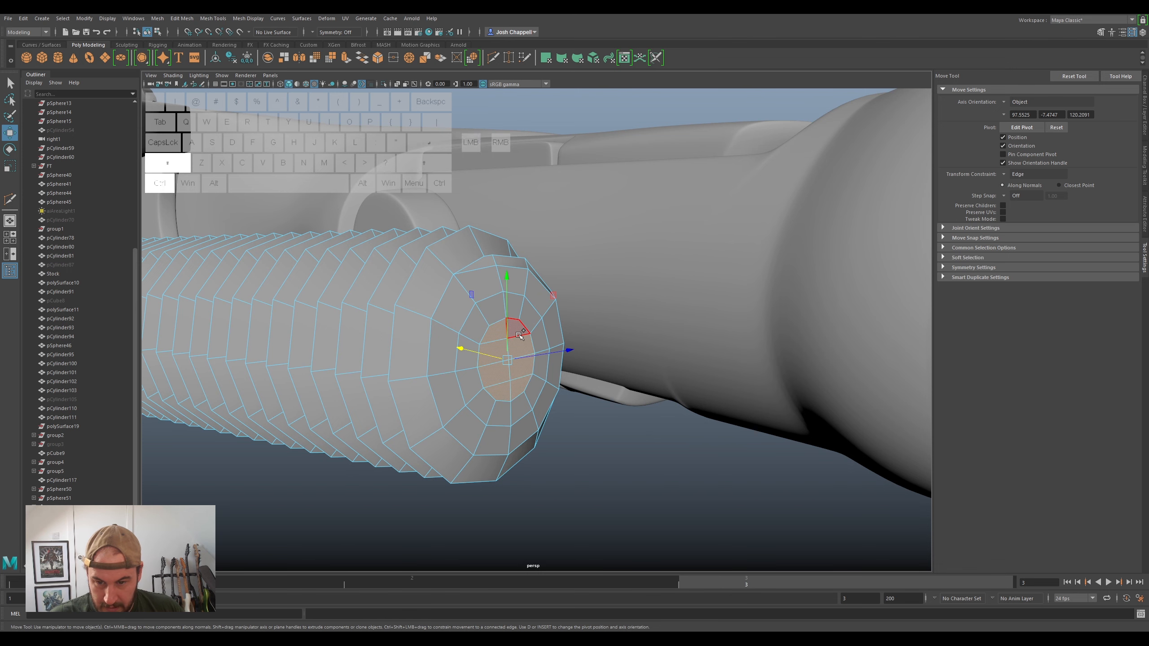
{"action": "left_click_drag", "start_coordinate": [468, 384], "coordinate": [528, 371], "text": "alt"}
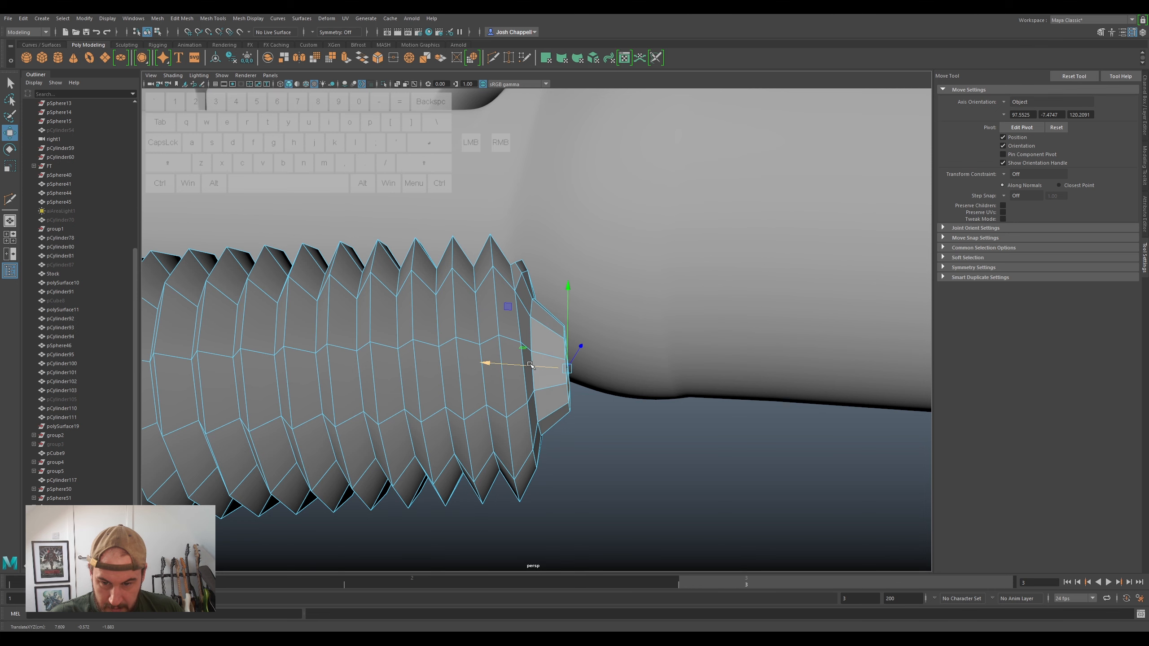
- Move the edge ring behind the cap outward along the screw's axis and check the tip in smoothed preview
{"action": "right_click_drag", "start_coordinate": [550, 335], "coordinate": [547, 311]}
{"action": "left_click", "coordinate": [532, 331]}
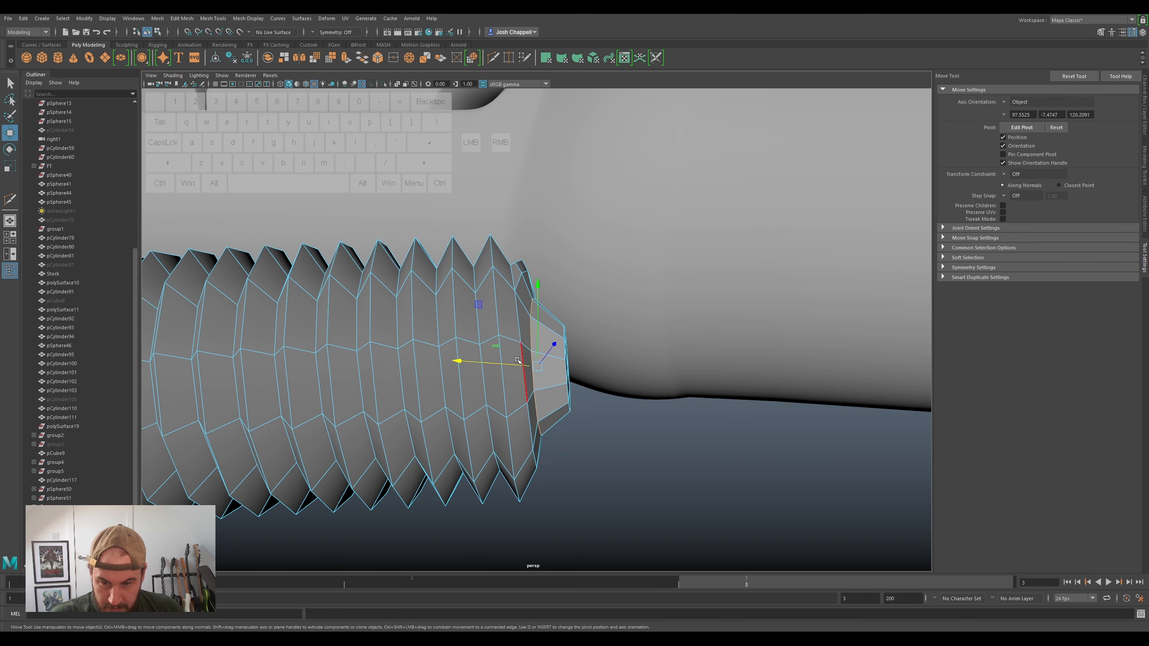
{"action": "left_click_drag", "start_coordinate": [519, 359], "coordinate": [520, 365]}
{"action": "key", "text": "3"}
{"action": "scroll", "coordinate": [589, 394], "scroll_direction": "down", "scroll_amount": 6}
{"action": "left_click_drag", "start_coordinate": [589, 395], "coordinate": [575, 424], "text": "alt"}
{"action": "scroll", "coordinate": [583, 412], "scroll_direction": "up", "scroll_amount": 5}
{"action": "right_click", "coordinate": [552, 415]}
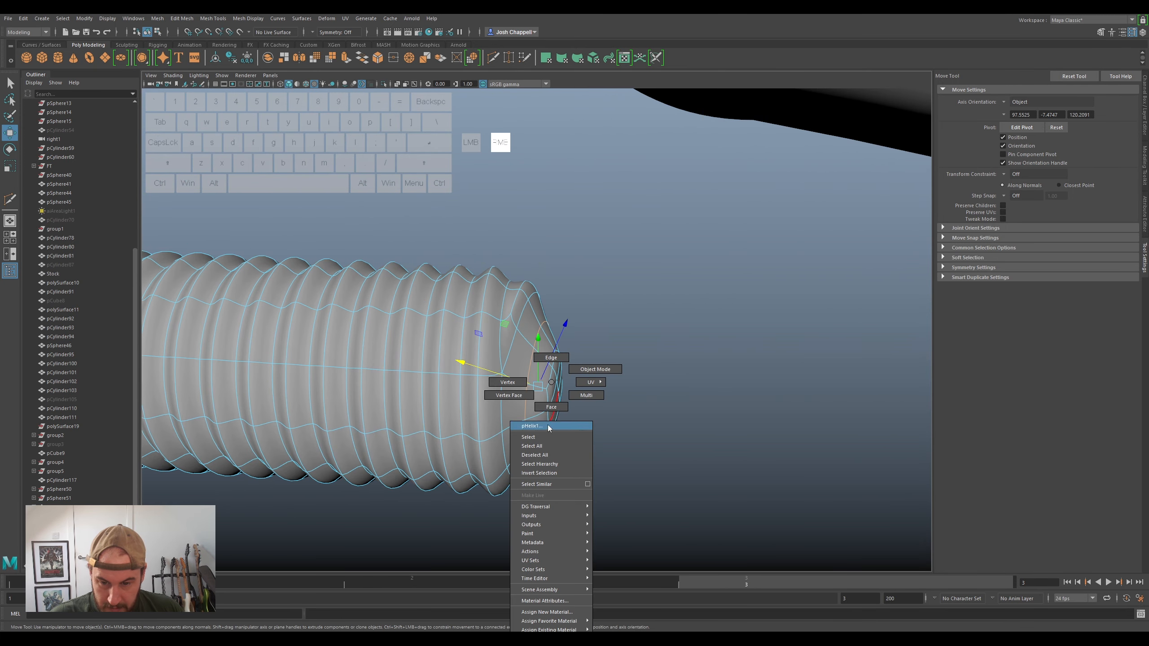
{"action": "left_click_drag", "start_coordinate": [552, 412], "coordinate": [581, 403], "text": "alt"}
- Fine-tune the points around the capped tip's sloped edge and check the shape in smoothed preview
{"action": "right_click_drag", "start_coordinate": [565, 385], "coordinate": [585, 369]}
{"action": "key", "text": "1"}
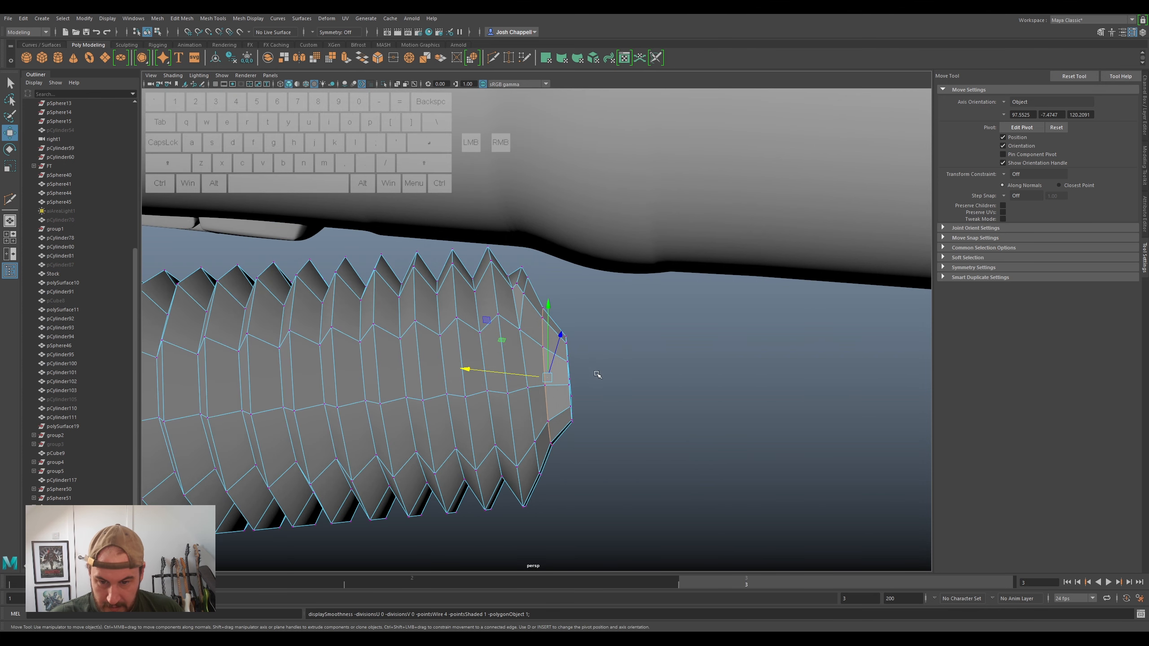
{"action": "left_click_drag", "start_coordinate": [596, 376], "coordinate": [600, 369], "text": "alt"}
{"action": "left_click_drag", "start_coordinate": [569, 435], "coordinate": [569, 435]}
{"action": "left_click", "coordinate": [560, 349], "text": "shift"}
{"action": "mouse_move", "coordinate": [549, 373]}
{"action": "left_mouse_down"}
{"action": "mouse_move", "coordinate": [554, 356]}
{"action": "mouse_move", "coordinate": [543, 358]}
{"action": "left_mouse_up"}
{"action": "right_click_drag", "start_coordinate": [530, 333], "coordinate": [580, 312]}
{"action": "key", "text": "3"}
{"action": "scroll", "coordinate": [579, 313], "scroll_direction": "down", "scroll_amount": 5}
{"action": "left_click", "coordinate": [590, 479]}
- Go to the screw's opposite, open end and select the helix in unsmoothed display
{"action": "left_click_drag", "start_coordinate": [589, 477], "coordinate": [539, 426], "text": "alt"}
{"action": "scroll", "coordinate": [521, 436], "scroll_direction": "down", "scroll_amount": 6}
{"action": "middle_click_drag", "start_coordinate": [520, 436], "coordinate": [656, 398], "text": "alt"}
{"action": "scroll", "coordinate": [656, 397], "scroll_direction": "up", "scroll_amount": 8}
{"action": "left_click_drag", "start_coordinate": [572, 430], "coordinate": [535, 328], "text": "alt"}
{"action": "scroll", "coordinate": [536, 328], "scroll_direction": "up", "scroll_amount": 2}
{"action": "left_click", "coordinate": [526, 325]}
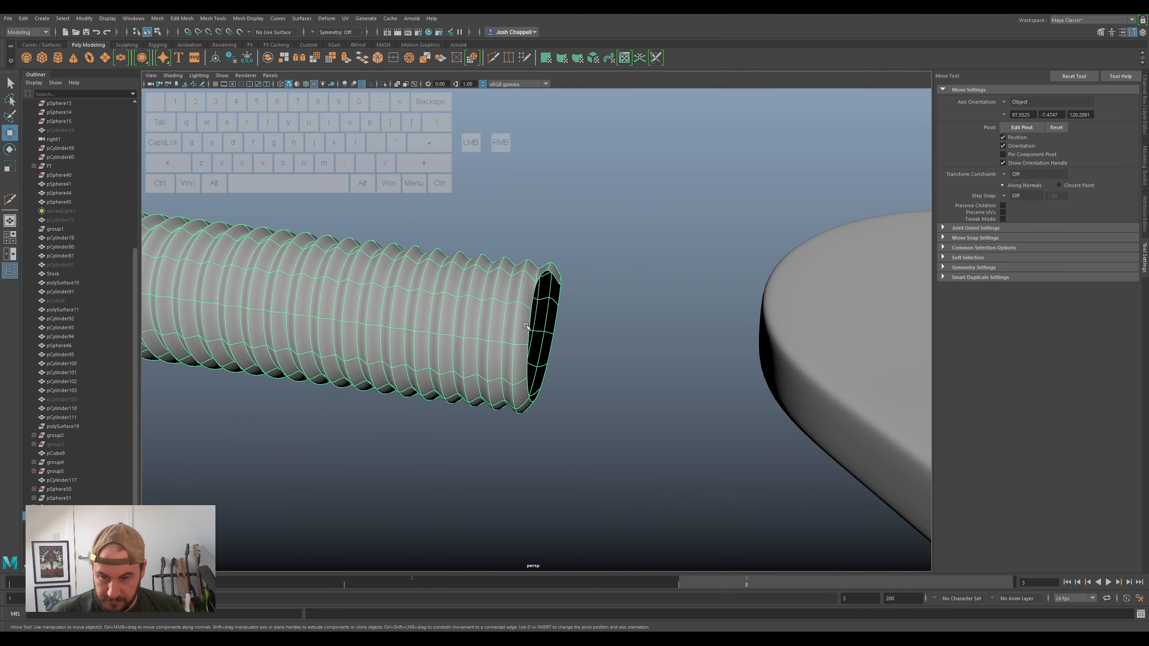
{"action": "key", "text": "1"}
- Lower the crest vertex of the last thread turn at the open end toward the thread root
{"action": "mouse_move", "coordinate": [567, 343]}
{"action": "left_mouse_down", "text": "alt"}
{"action": "mouse_move", "coordinate": [503, 320]}
{"action": "mouse_move", "coordinate": [564, 334]}
{"action": "left_mouse_up", "text": "alt"}
{"action": "scroll", "coordinate": [600, 316], "scroll_direction": "up", "scroll_amount": 8}
{"action": "left_click_drag", "start_coordinate": [583, 279], "coordinate": [552, 303], "text": "alt"}
{"action": "scroll", "coordinate": [562, 295], "scroll_direction": "down", "scroll_amount": 6}
{"action": "scroll", "coordinate": [570, 294], "scroll_direction": "up", "scroll_amount": 5}
{"action": "right_click_drag", "start_coordinate": [605, 274], "coordinate": [575, 269]}
{"action": "left_click", "coordinate": [584, 259]}
{"action": "left_click_drag", "start_coordinate": [587, 267], "coordinate": [612, 350], "text": "alt"}
{"action": "middle_click_drag", "start_coordinate": [520, 403], "coordinate": [538, 287], "text": "alt"}
{"action": "right_click_drag", "start_coordinate": [517, 287], "coordinate": [471, 288], "text": "alt"}
{"action": "left_click_drag", "start_coordinate": [447, 232], "coordinate": [462, 299]}
{"action": "left_click", "coordinate": [479, 298]}
{"action": "left_click", "coordinate": [445, 236]}
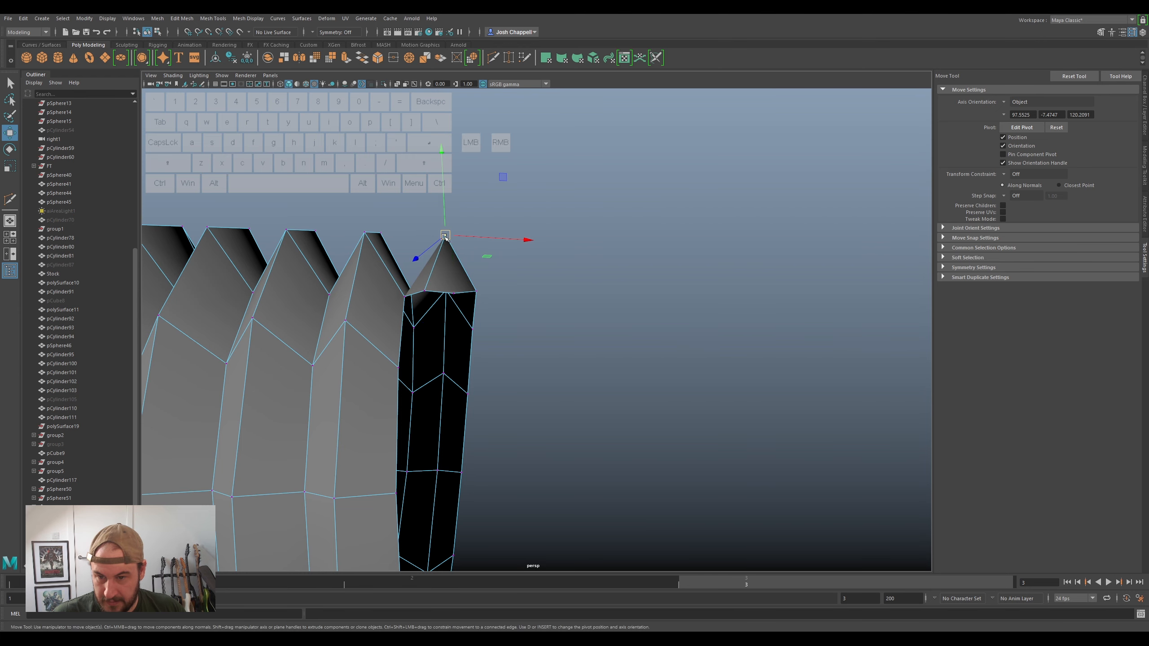
{"action": "left_click_drag", "start_coordinate": [446, 235], "coordinate": [433, 269]}
- Reposition the rim and neighbouring crest vertices at the open end to taper off the last thread turn
{"action": "left_click", "coordinate": [477, 299]}
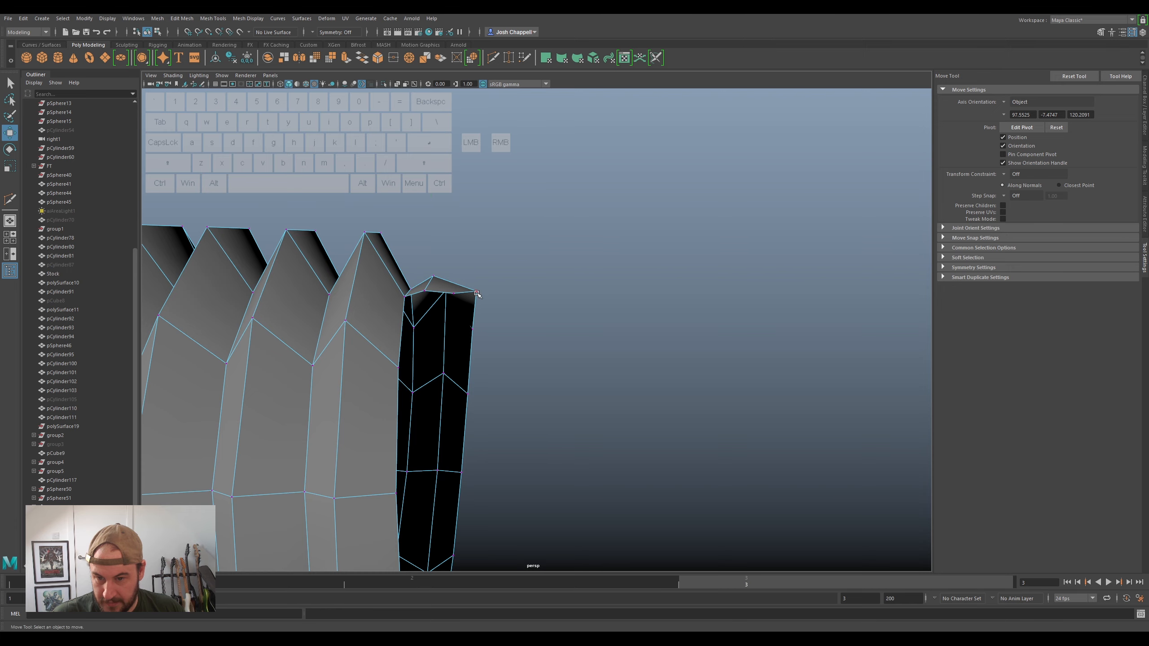
{"action": "left_click_drag", "start_coordinate": [477, 299], "coordinate": [509, 353]}
{"action": "scroll", "coordinate": [515, 352], "scroll_direction": "up", "scroll_amount": 5, "text": "alt"}
{"action": "left_click_drag", "start_coordinate": [479, 414], "coordinate": [481, 402], "text": "alt"}
{"action": "middle_click_drag", "start_coordinate": [481, 402], "coordinate": [509, 384], "text": "alt"}
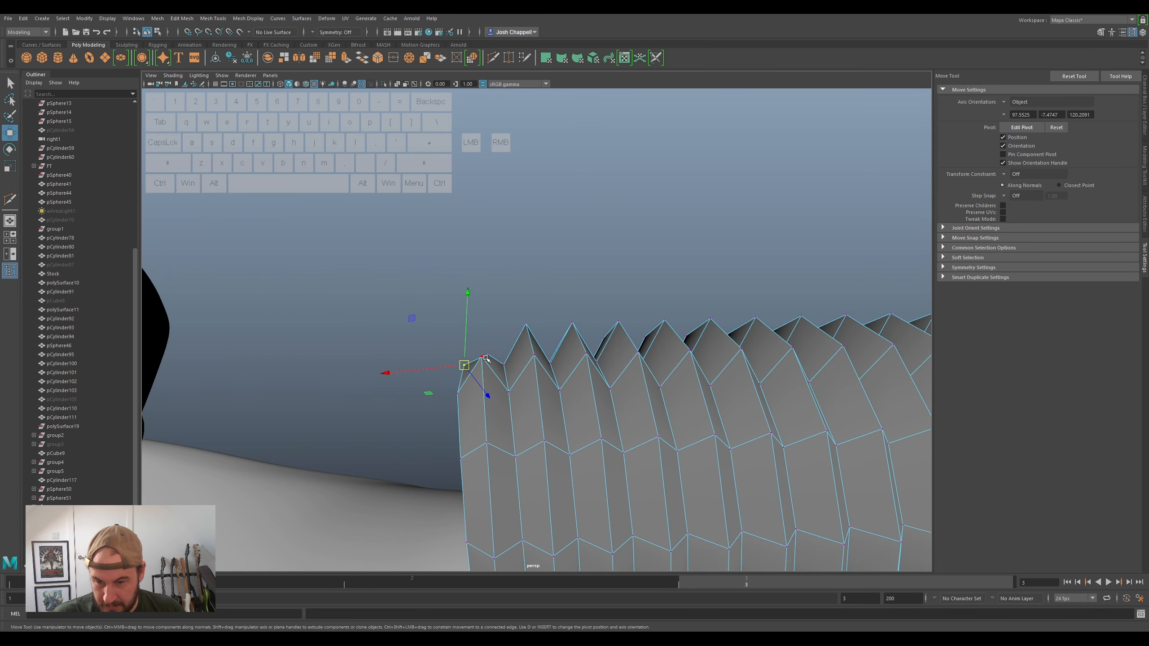
{"action": "mouse_move", "coordinate": [485, 361]}
{"action": "left_mouse_down"}
{"action": "mouse_move", "coordinate": [489, 376]}
{"action": "mouse_move", "coordinate": [465, 396]}
{"action": "mouse_move", "coordinate": [490, 380]}
{"action": "left_mouse_up"}
{"action": "left_click", "coordinate": [490, 375]}
{"action": "left_click", "coordinate": [460, 458]}
{"action": "left_click_drag", "start_coordinate": [461, 459], "coordinate": [466, 458]}
{"action": "left_click_drag", "start_coordinate": [493, 483], "coordinate": [497, 442], "text": "alt"}
{"action": "left_click_drag", "start_coordinate": [487, 299], "coordinate": [518, 418]}
- Bridge the two facing border edges to close the gap at the end of the last thread turn
{"action": "left_click_drag", "start_coordinate": [483, 437], "coordinate": [604, 439], "text": "alt"}
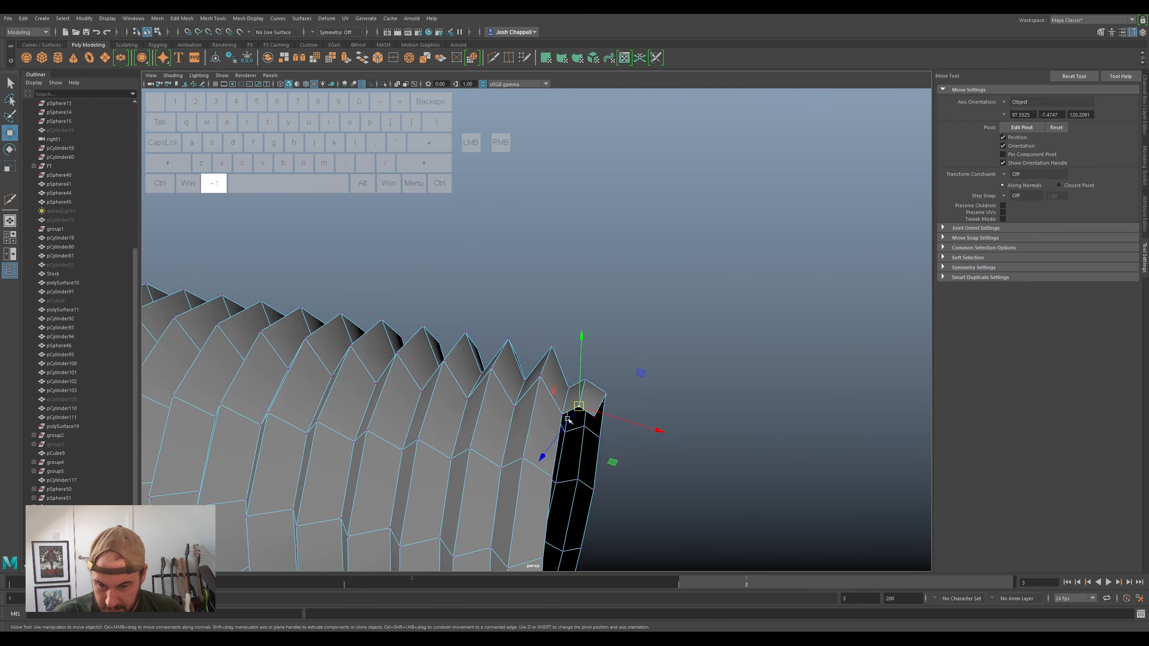
{"action": "middle_click_drag", "start_coordinate": [605, 443], "coordinate": [559, 365], "text": "alt"}
{"action": "scroll", "coordinate": [559, 360], "scroll_direction": "up", "scroll_amount": 2}
{"action": "right_click_drag", "start_coordinate": [555, 335], "coordinate": [555, 311]}
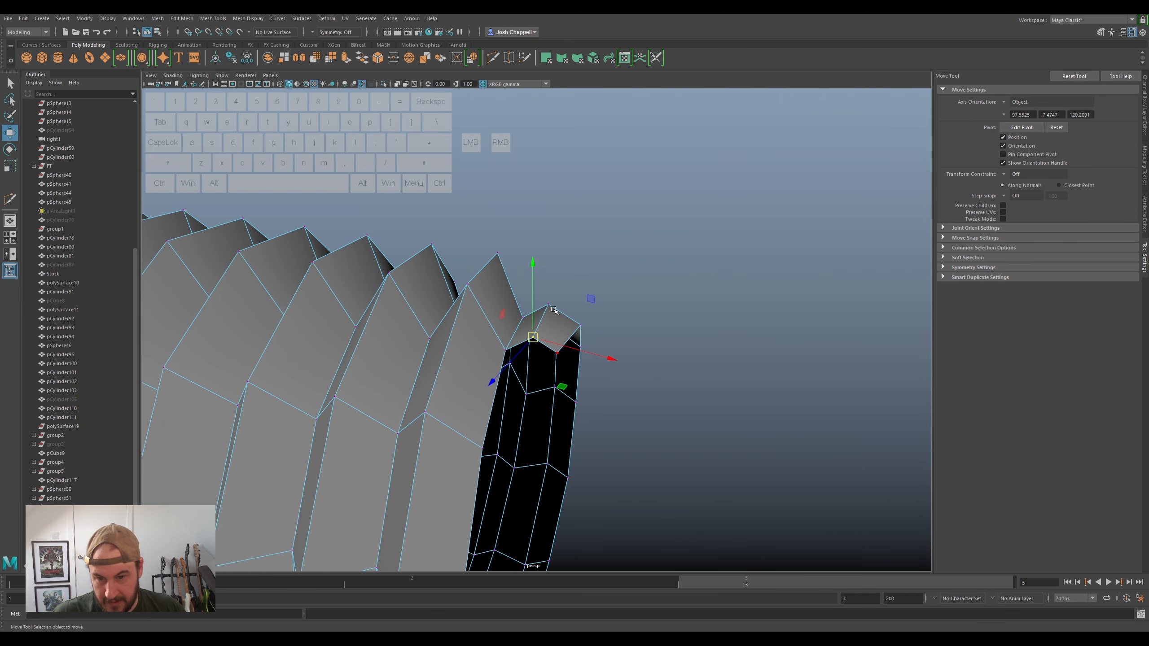
{"action": "left_click", "coordinate": [546, 348]}
{"action": "left_click", "coordinate": [500, 398], "text": "shift"}
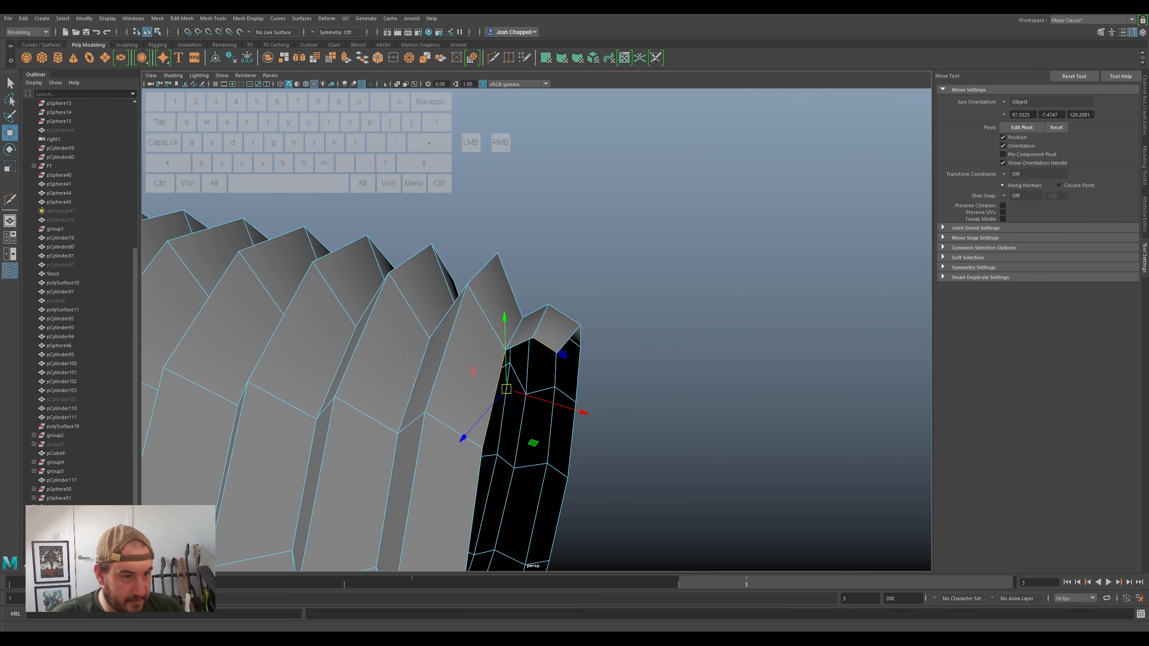
{"action": "left_click", "coordinate": [1144, 180]}
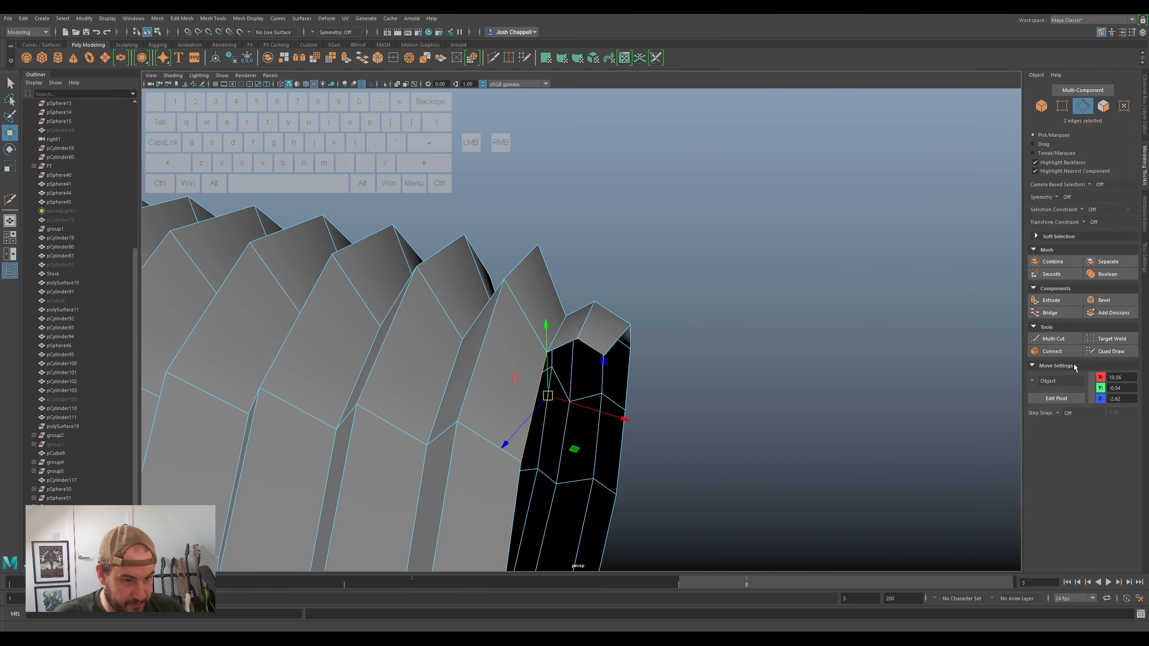
{"action": "left_click", "coordinate": [1050, 314]}
- Select the border edge loop of the screw's open end and extrude it
{"action": "scroll", "coordinate": [605, 389], "scroll_direction": "down", "scroll_amount": 5}
{"action": "left_click_drag", "start_coordinate": [605, 398], "coordinate": [595, 379], "text": "alt"}
{"action": "right_click_drag", "start_coordinate": [577, 339], "coordinate": [595, 384]}
{"action": "key", "text": "ctrl+e"}
{"action": "key", "text": "w"}
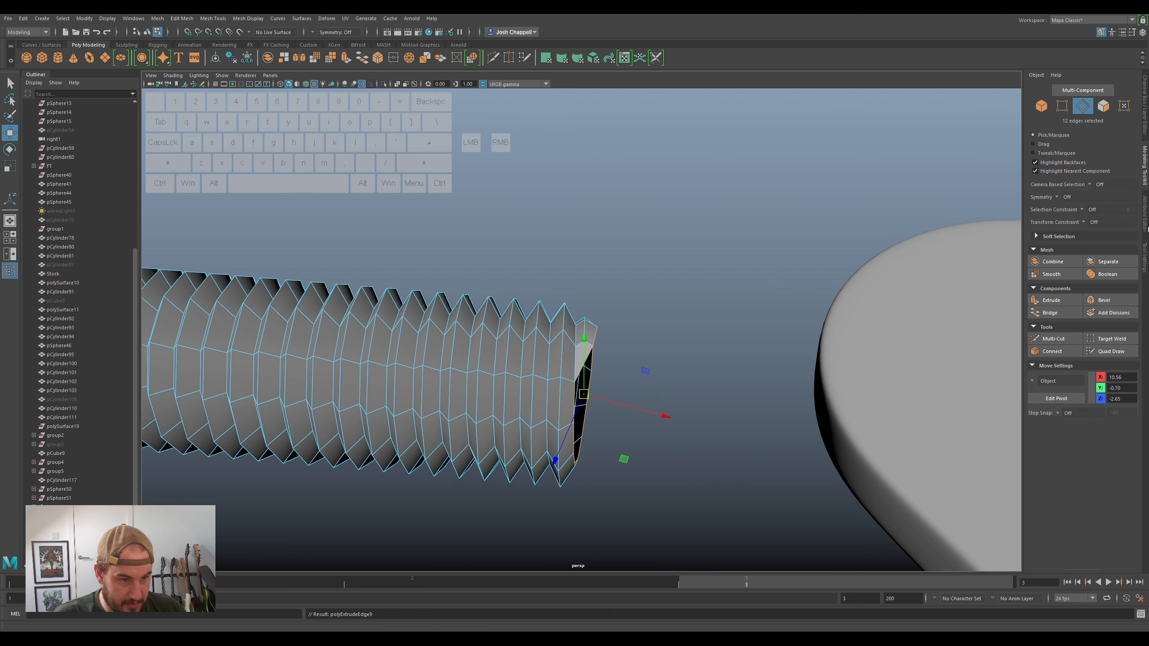
{"action": "left_click", "coordinate": [1144, 253]}
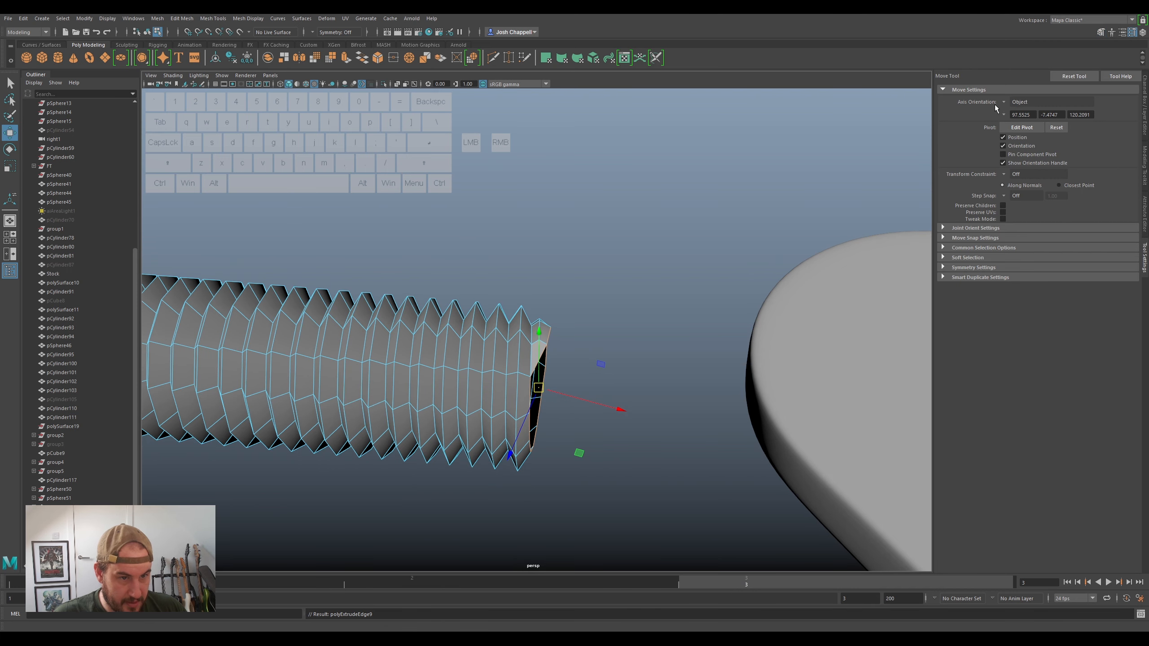
{"action": "left_click_drag", "start_coordinate": [742, 254], "coordinate": [576, 414], "text": "alt"}
{"action": "scroll", "coordinate": [528, 381], "scroll_direction": "down", "scroll_amount": 5}
{"action": "key", "text": "ctrl+z"}
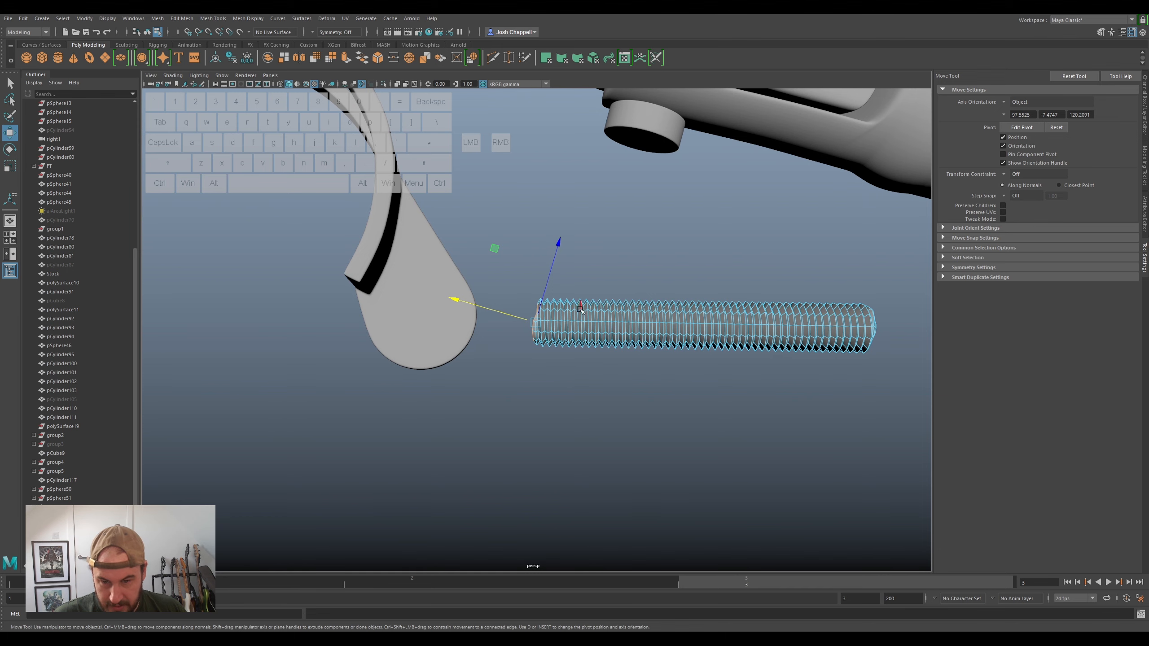
- Extrude the border edge loop at the screw's open end and pull the new rim slightly outward along the axis
{"action": "scroll", "coordinate": [577, 317], "scroll_direction": "up", "scroll_amount": 2}
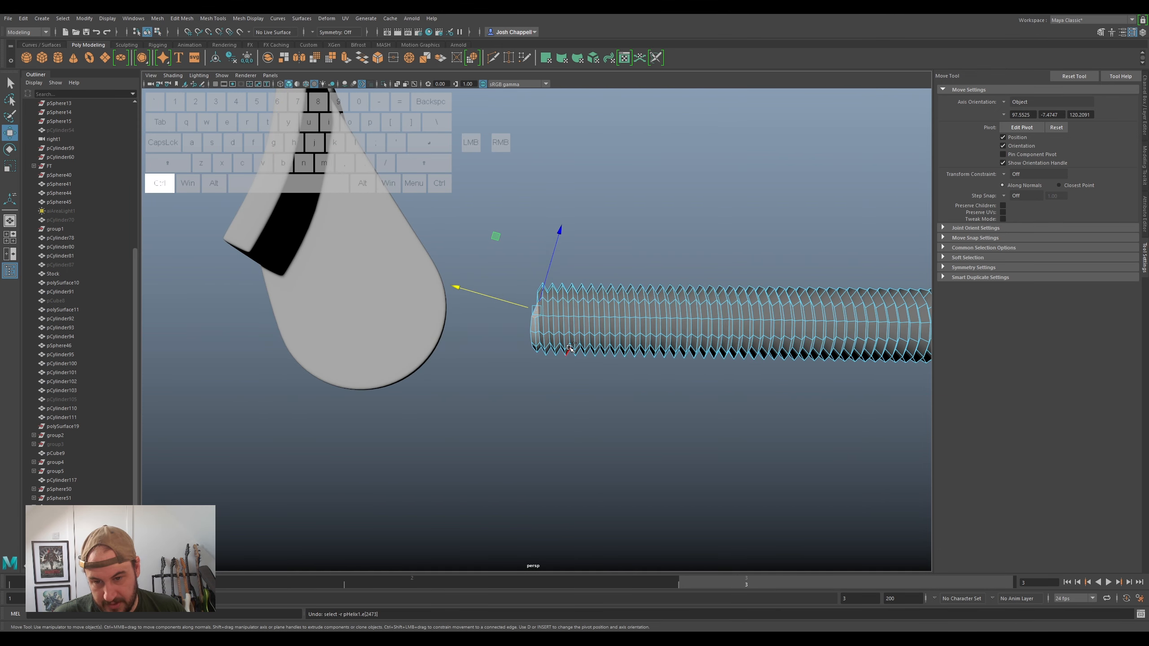
{"action": "scroll", "coordinate": [527, 348], "scroll_direction": "up", "scroll_amount": 3}
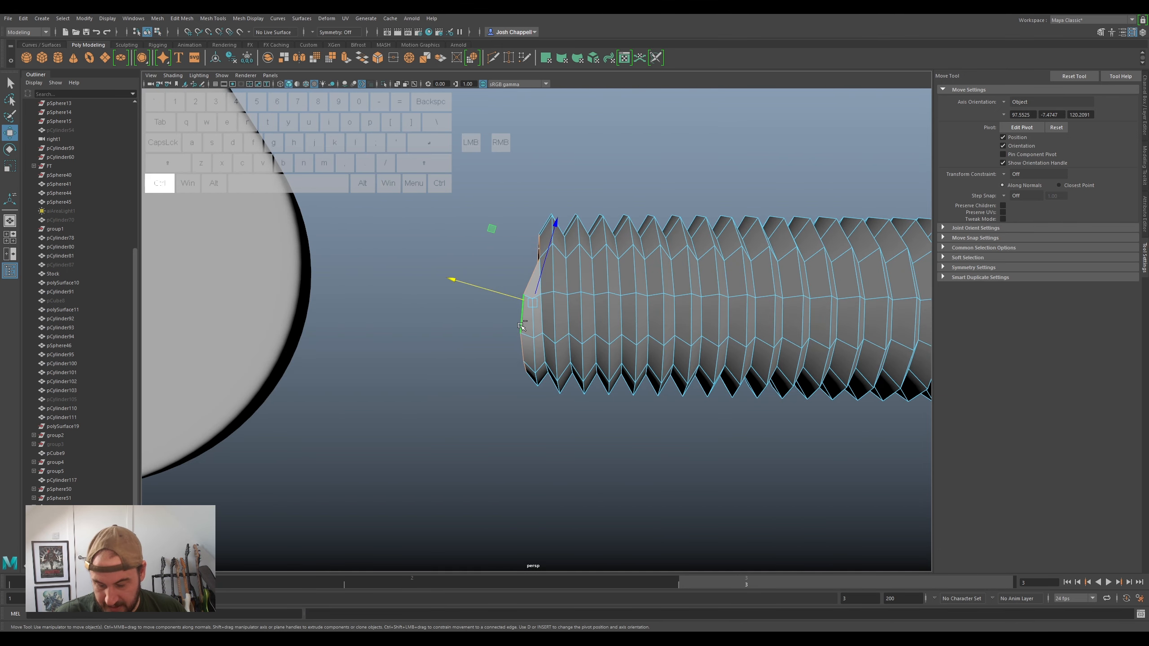
{"action": "key", "text": "ctrl+e"}
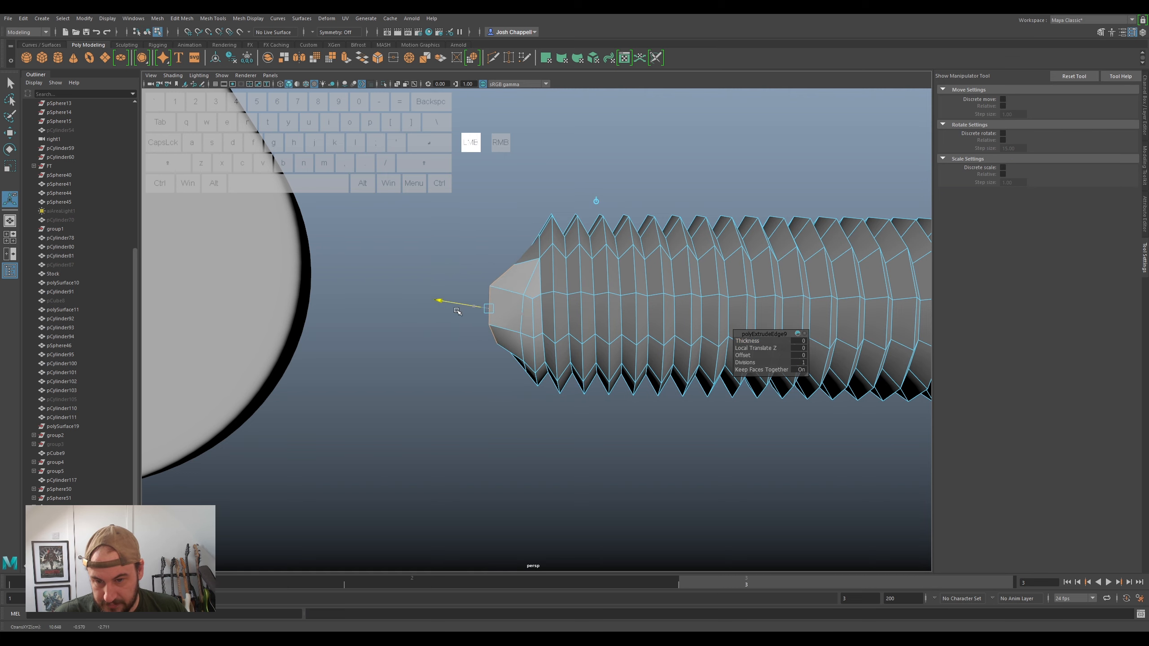
{"action": "left_click_drag", "start_coordinate": [571, 358], "coordinate": [580, 303], "text": "alt"}
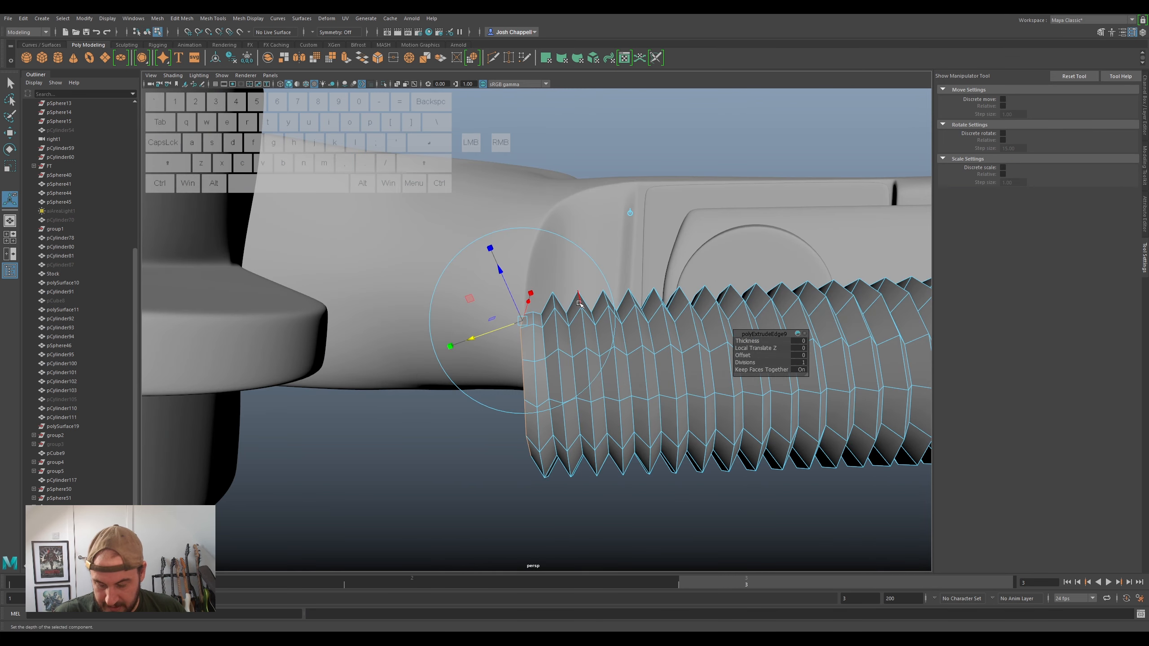
{"action": "key", "text": "w"}
{"action": "left_click_drag", "start_coordinate": [753, 276], "coordinate": [576, 319], "text": "alt"}
{"action": "left_click_drag", "start_coordinate": [500, 314], "coordinate": [569, 256]}
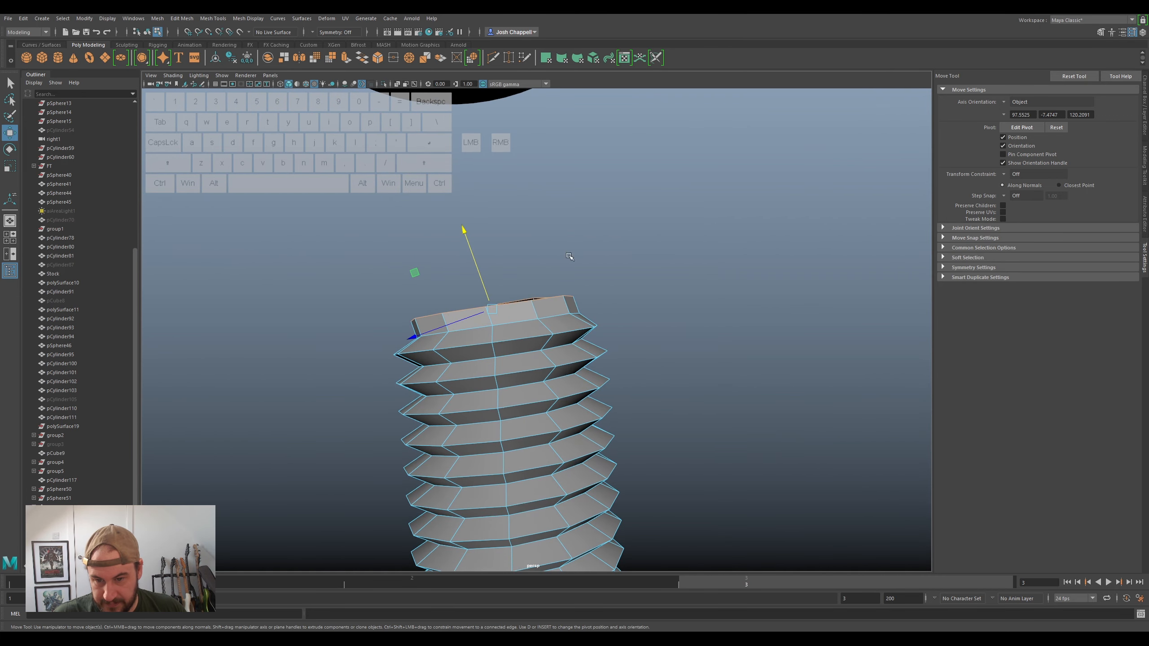
- Flatten and rotate the extruded rim loop so it sits square to the screw's axis
{"action": "left_click_drag", "start_coordinate": [497, 311], "coordinate": [496, 309]}
{"action": "key", "text": "r"}
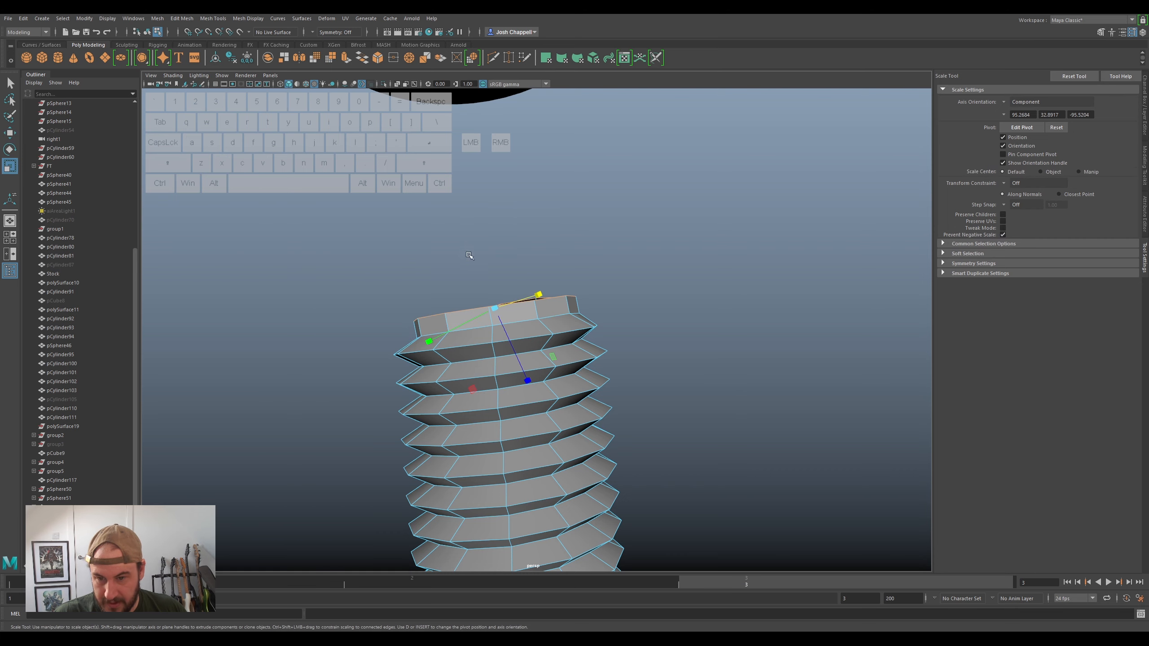
{"action": "left_click_drag", "start_coordinate": [520, 370], "coordinate": [529, 271]}
{"action": "key", "text": "e"}
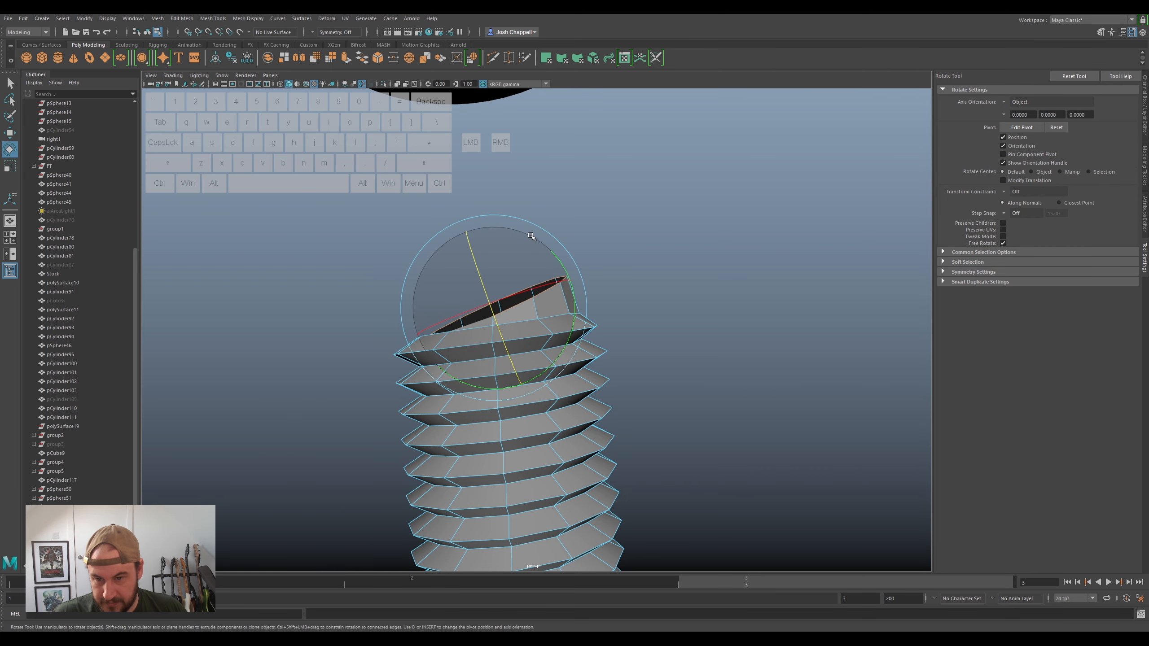
{"action": "left_click_drag", "start_coordinate": [550, 252], "coordinate": [612, 335]}
{"action": "mouse_move", "coordinate": [633, 330]}
{"action": "left_mouse_down", "text": "alt"}
{"action": "mouse_move", "coordinate": [679, 318]}
{"action": "mouse_move", "coordinate": [583, 265]}
{"action": "mouse_move", "coordinate": [526, 274]}
{"action": "mouse_move", "coordinate": [518, 282]}
{"action": "mouse_move", "coordinate": [554, 256]}
{"action": "mouse_move", "coordinate": [515, 295]}
{"action": "mouse_move", "coordinate": [524, 308]}
{"action": "mouse_move", "coordinate": [507, 410]}
{"action": "mouse_move", "coordinate": [538, 402]}
{"action": "mouse_move", "coordinate": [525, 418]}
{"action": "mouse_move", "coordinate": [593, 363]}
{"action": "left_mouse_up", "text": "alt"}
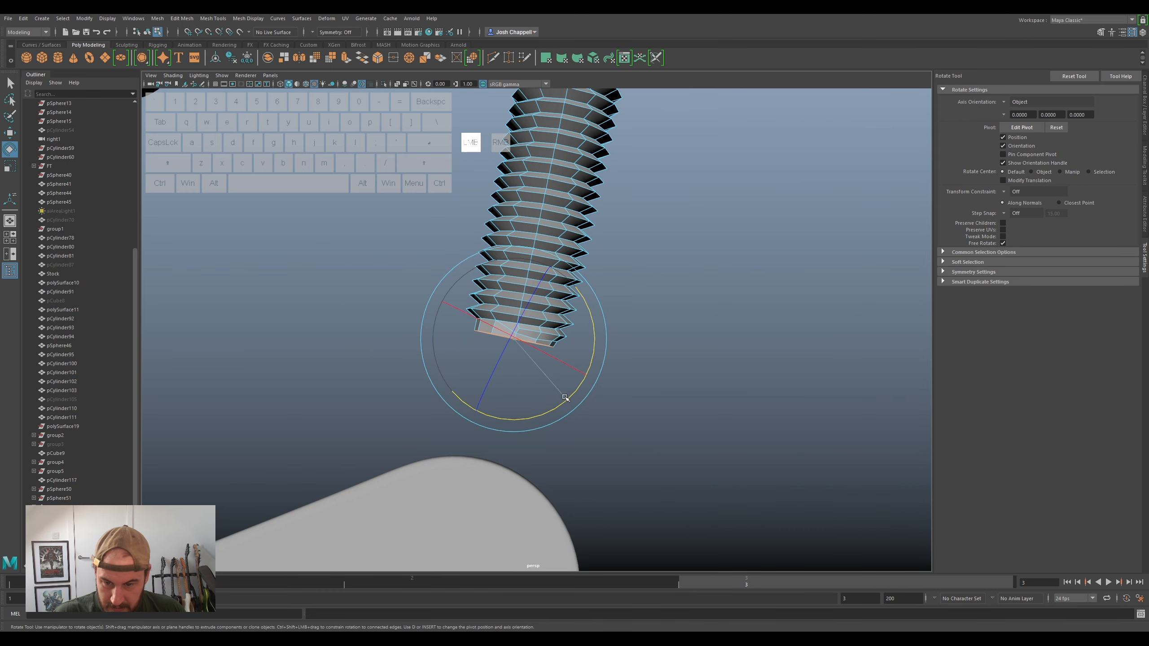
- Extrude the squared rim again and pull it out along the axis into a plain shank reaching the lever's rounded plate
{"action": "left_click_drag", "start_coordinate": [566, 397], "coordinate": [576, 268], "text": "alt"}
{"action": "key", "text": "ctrl+e"}
{"action": "left_click_drag", "start_coordinate": [508, 338], "coordinate": [337, 340]}
{"action": "key", "text": "ctrl+z"}
{"action": "key", "text": "w"}
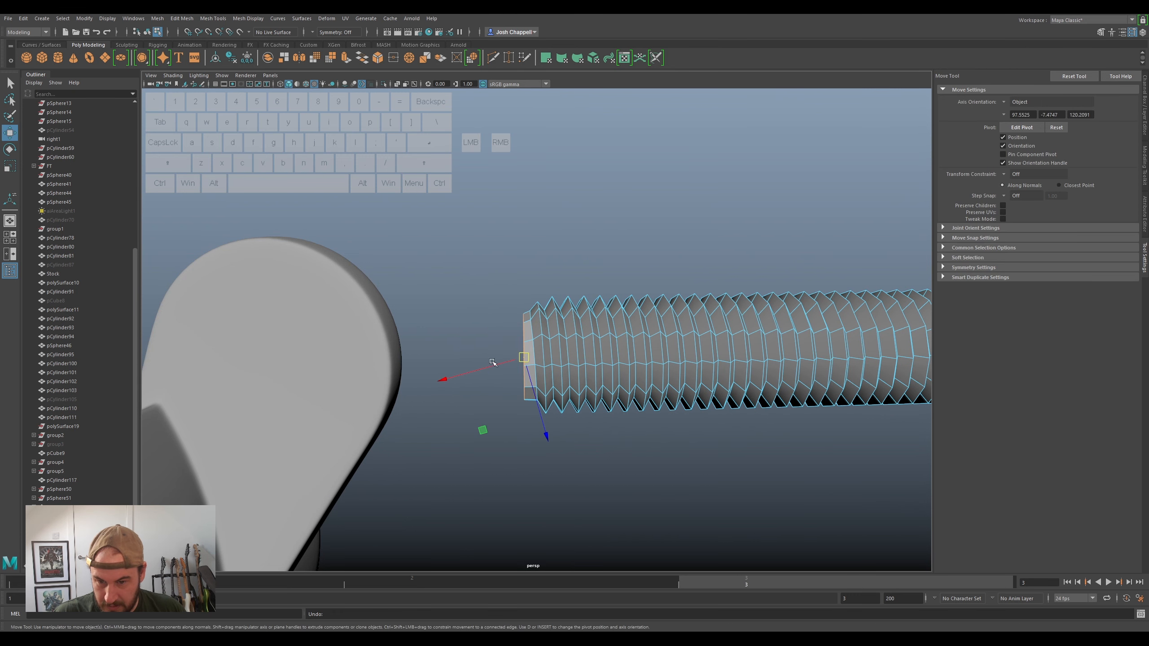
{"action": "left_click_drag", "start_coordinate": [489, 366], "coordinate": [314, 368]}
- Show the ScanBipod layer to compare the new shank with the scan, and hide the layer again
{"action": "left_click_drag", "start_coordinate": [473, 314], "coordinate": [602, 251], "text": "alt"}
{"action": "scroll", "coordinate": [606, 251], "scroll_direction": "down", "scroll_amount": 5}
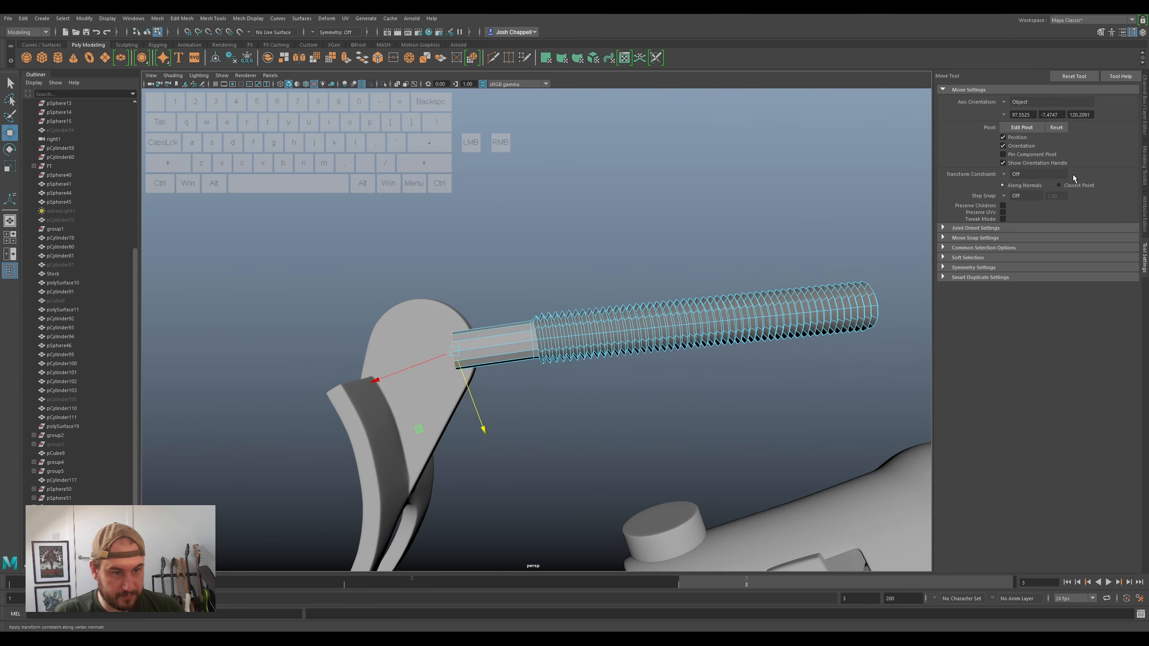
{"action": "left_click", "coordinate": [1141, 129]}
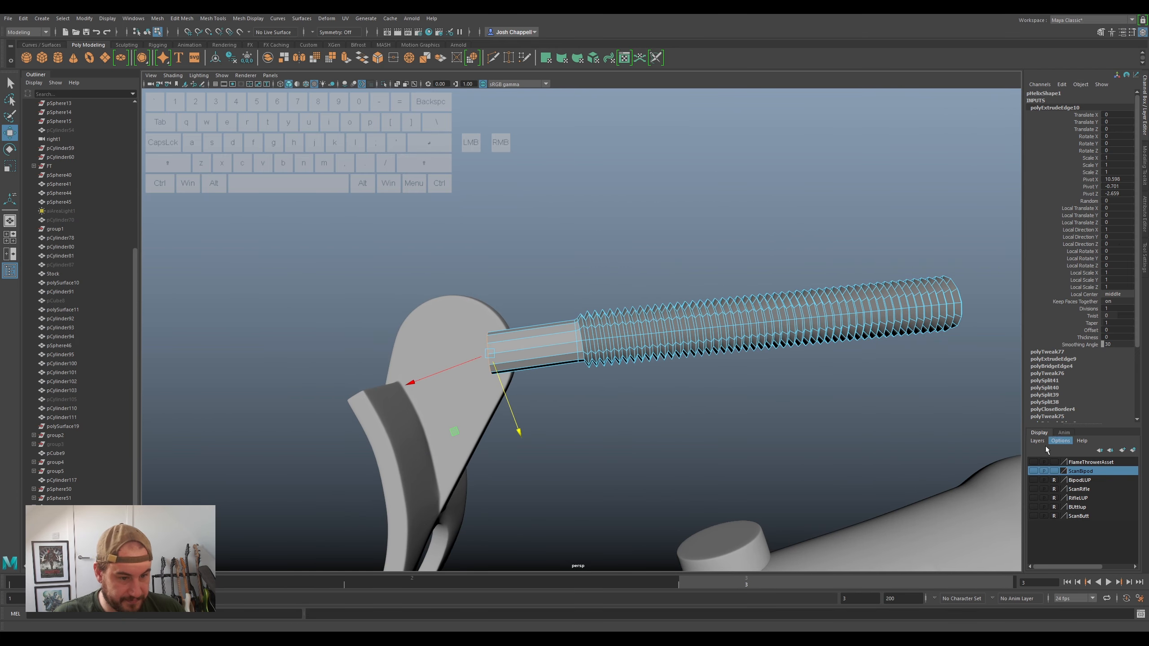
{"action": "left_click", "coordinate": [1033, 471]}
{"action": "left_click_drag", "start_coordinate": [796, 389], "coordinate": [500, 289], "text": "alt"}
{"action": "left_click_drag", "start_coordinate": [620, 371], "coordinate": [654, 288], "text": "alt"}
{"action": "left_click", "coordinate": [1032, 470]}
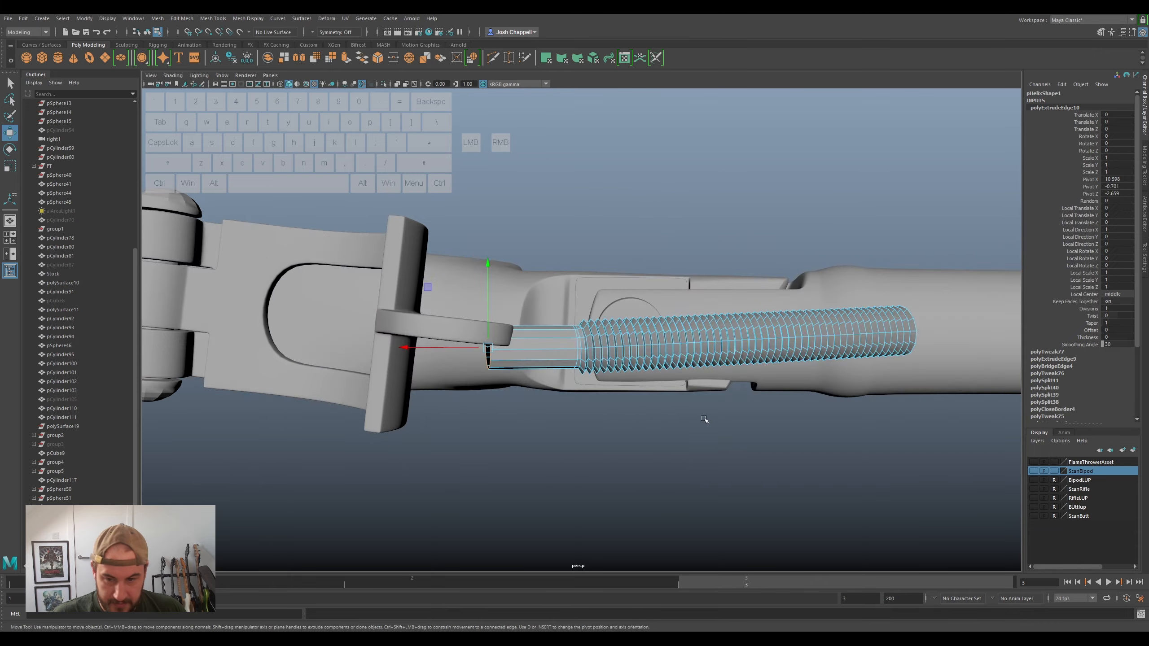
{"action": "left_click_drag", "start_coordinate": [624, 389], "coordinate": [625, 446], "text": "alt"}
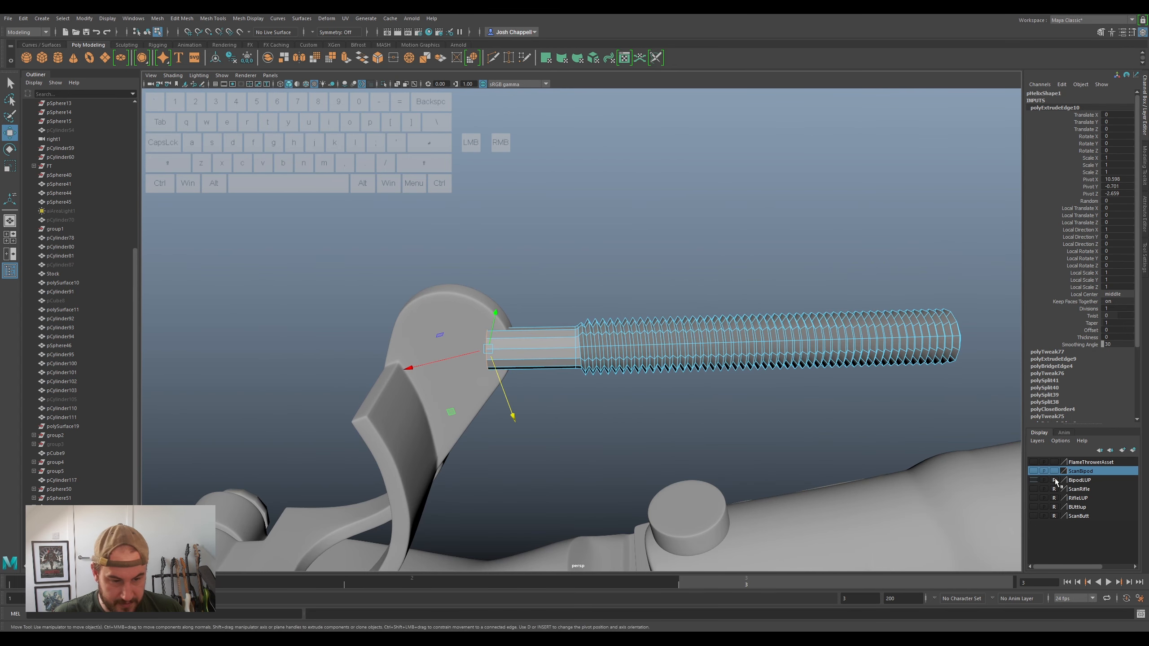
- Insert supporting edge loops with Multi-Cut around the plain shank, close to where the thread ends
{"action": "left_click", "coordinate": [1145, 167]}
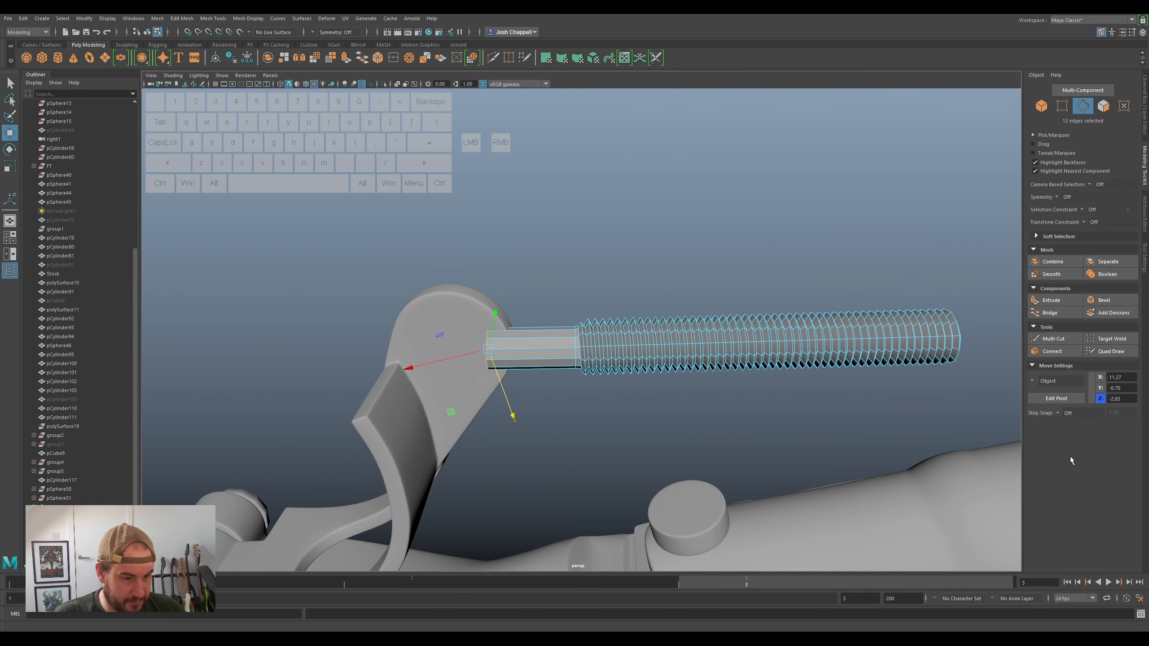
{"action": "left_click", "coordinate": [1052, 338]}
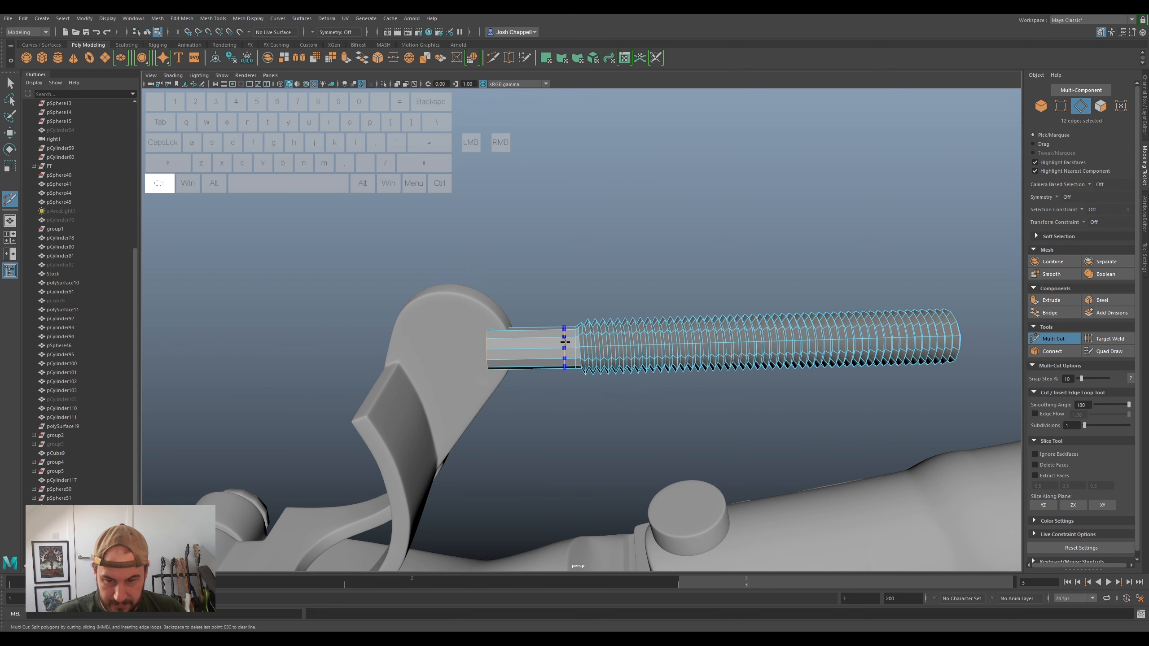
{"action": "left_click", "coordinate": [1052, 339]}
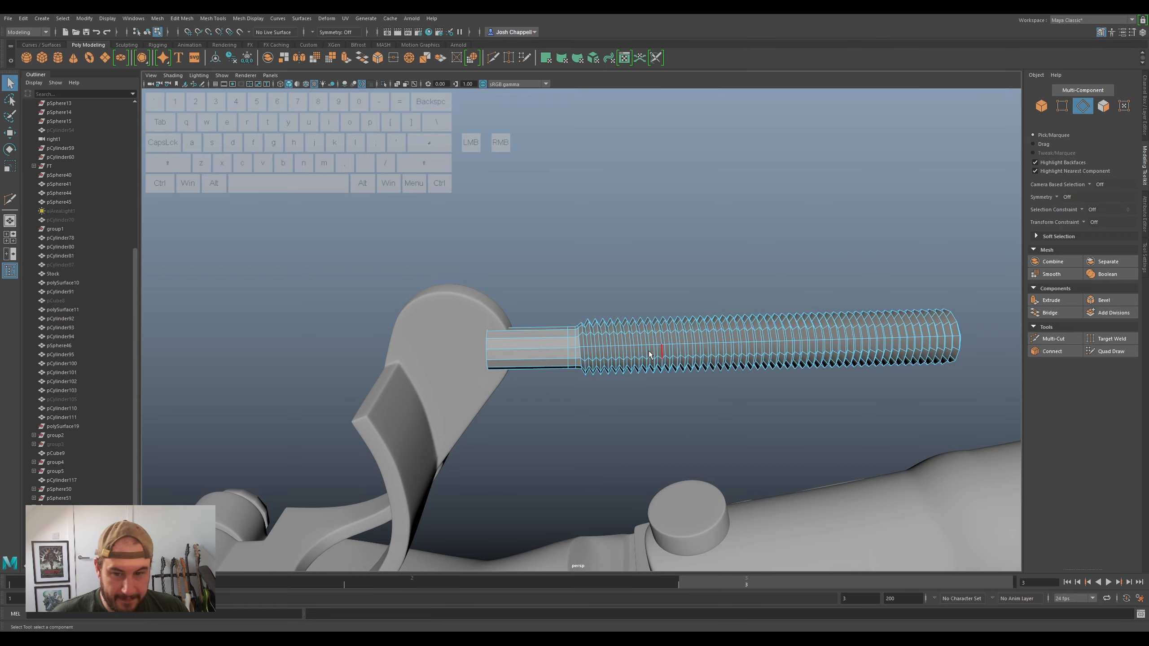
- Select the helical strip of faces along one flank of the thread, starting beside the shank
{"action": "scroll", "coordinate": [651, 347], "scroll_direction": "up", "scroll_amount": 4}
{"action": "left_click_drag", "start_coordinate": [616, 347], "coordinate": [696, 412], "text": "alt"}
{"action": "middle_click_drag", "start_coordinate": [696, 412], "coordinate": [651, 388], "text": "alt"}
{"action": "right_click_drag", "start_coordinate": [636, 318], "coordinate": [635, 292]}
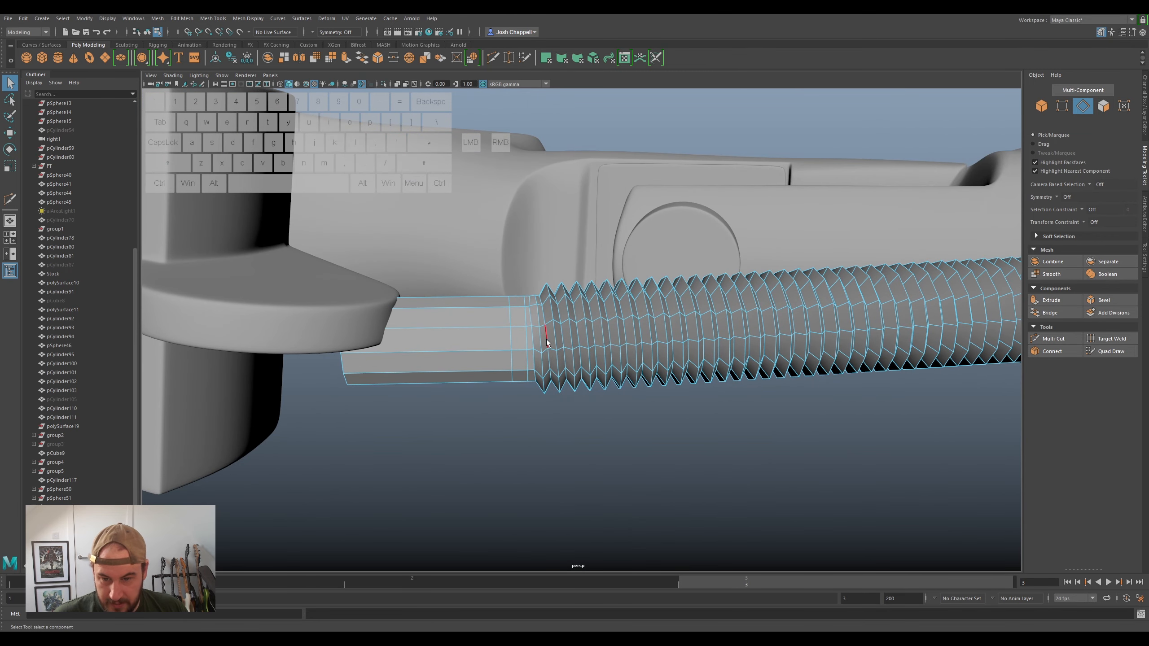
{"action": "left_click_drag", "start_coordinate": [686, 370], "coordinate": [559, 312], "text": "alt"}
{"action": "right_click_drag", "start_coordinate": [565, 299], "coordinate": [547, 308]}
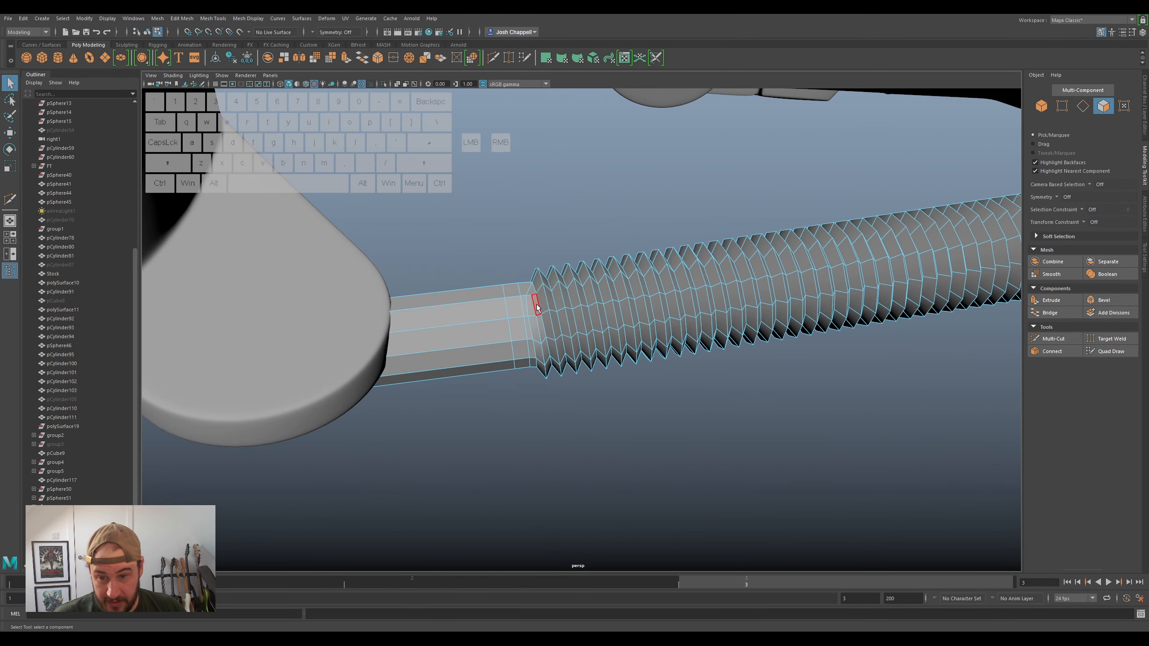
{"action": "double_click", "coordinate": [543, 332], "text": "ctrl+shift"}
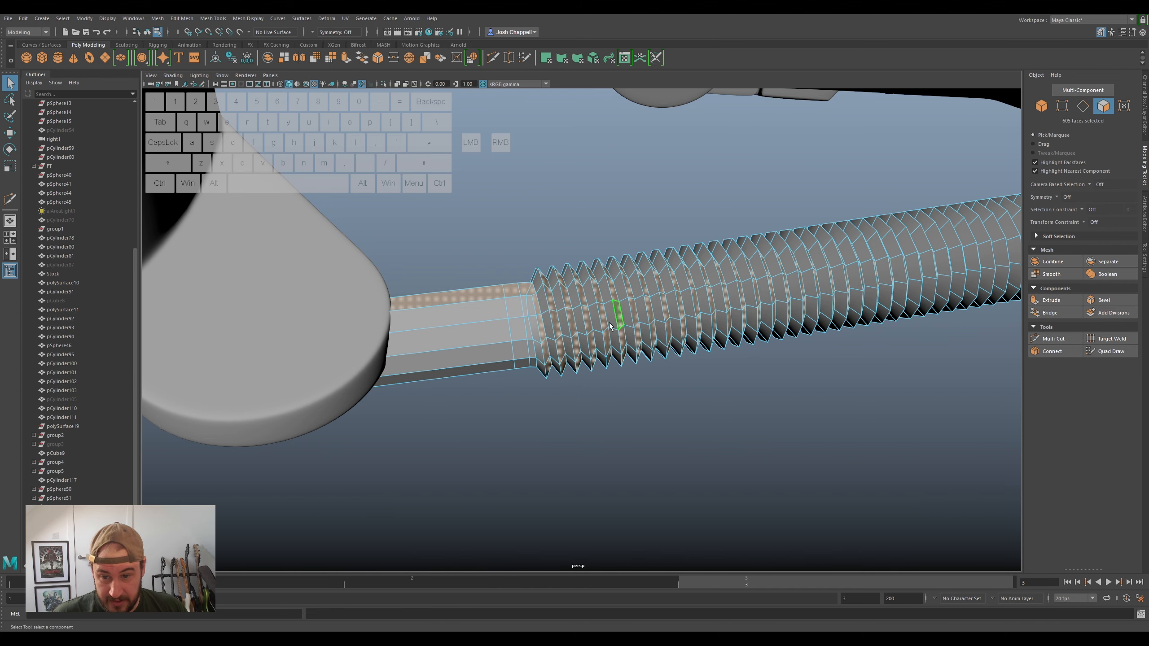
{"action": "left_click", "coordinate": [542, 302]}
{"action": "double_click", "coordinate": [548, 325], "text": "ctrl+shift"}
- Deselect the unwanted faces around the capped tip, keeping only the faces of the thread flank selected
{"action": "left_click_drag", "start_coordinate": [562, 324], "coordinate": [715, 375], "text": "alt"}
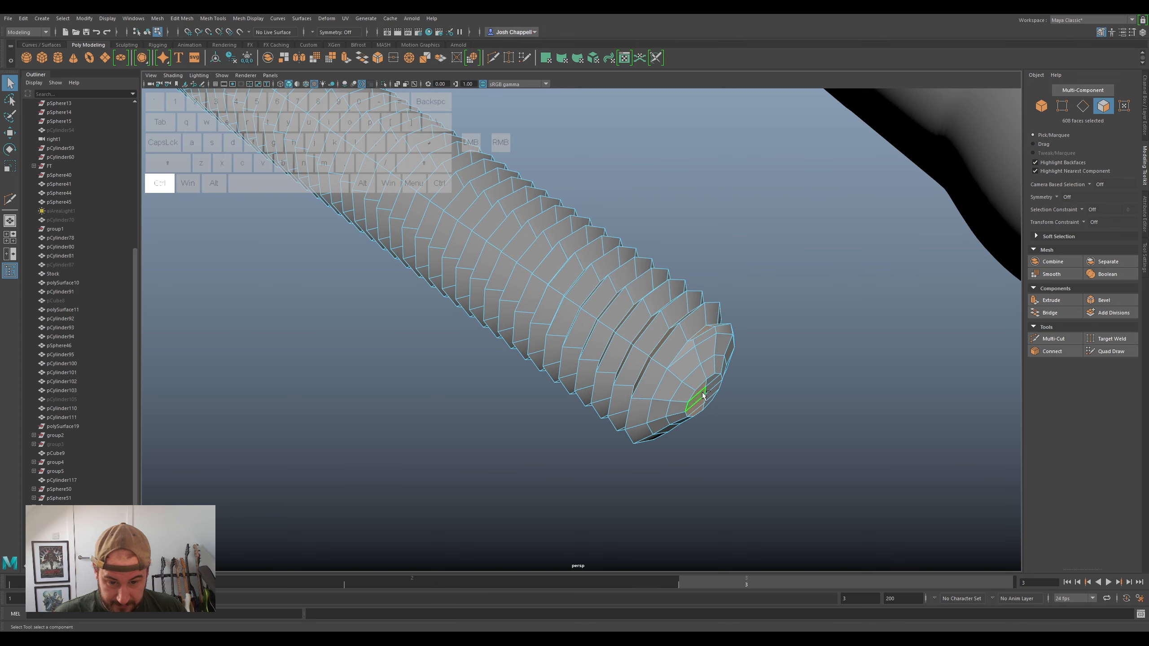
{"action": "left_click_drag", "start_coordinate": [729, 430], "coordinate": [666, 320], "text": "alt"}
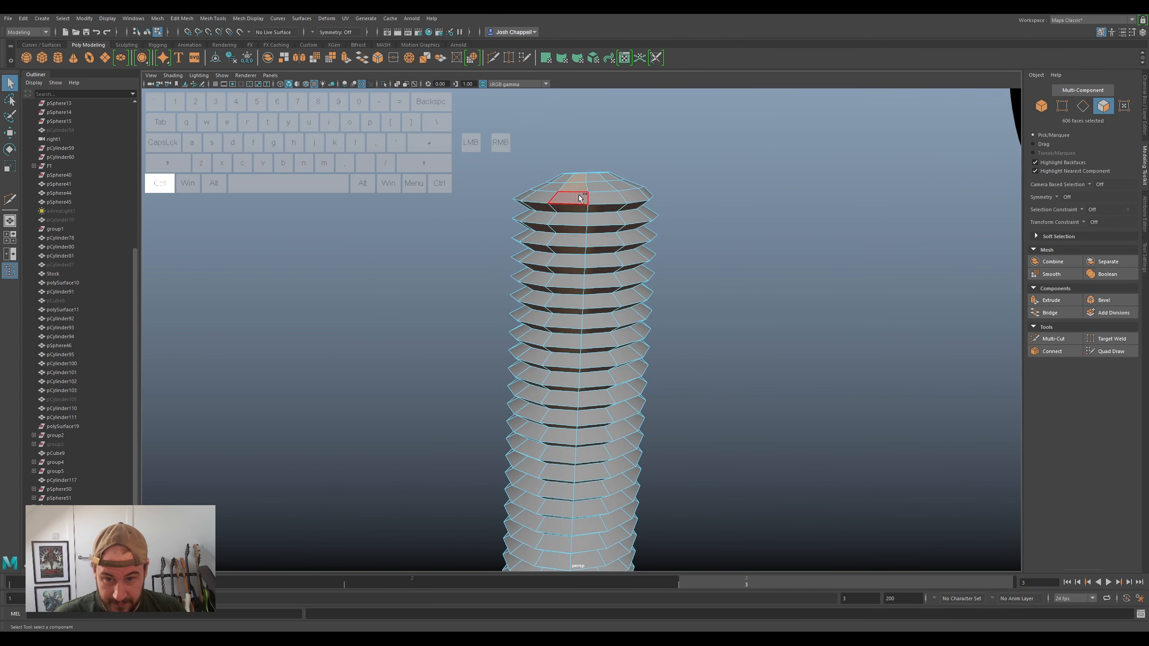
{"action": "left_click_drag", "start_coordinate": [577, 181], "coordinate": [637, 298], "text": "alt"}
{"action": "left_click", "coordinate": [634, 232], "text": "ctrl"}
{"action": "left_click", "coordinate": [639, 241], "text": "ctrl"}
{"action": "left_click", "coordinate": [642, 207], "text": "ctrl"}
- Extrude the selected thread flank faces with an offset of 0.01 to inset supporting edges
{"action": "middle_click_drag", "start_coordinate": [668, 314], "coordinate": [611, 273], "text": "alt"}
{"action": "right_click_drag", "start_coordinate": [611, 274], "coordinate": [709, 334], "text": "alt"}
{"action": "left_click_drag", "start_coordinate": [709, 333], "coordinate": [559, 323], "text": "alt"}
{"action": "key", "text": "ctrl+e"}
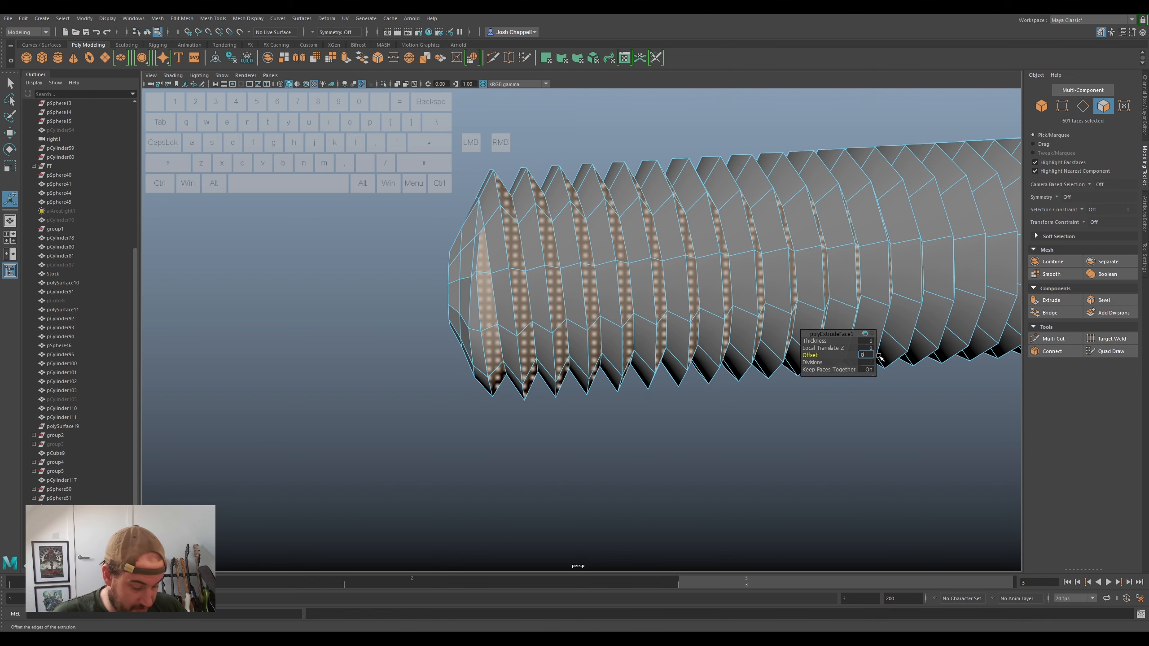
{"action": "type", "text": "0.01"}
{"action": "key", "text": "Return"}
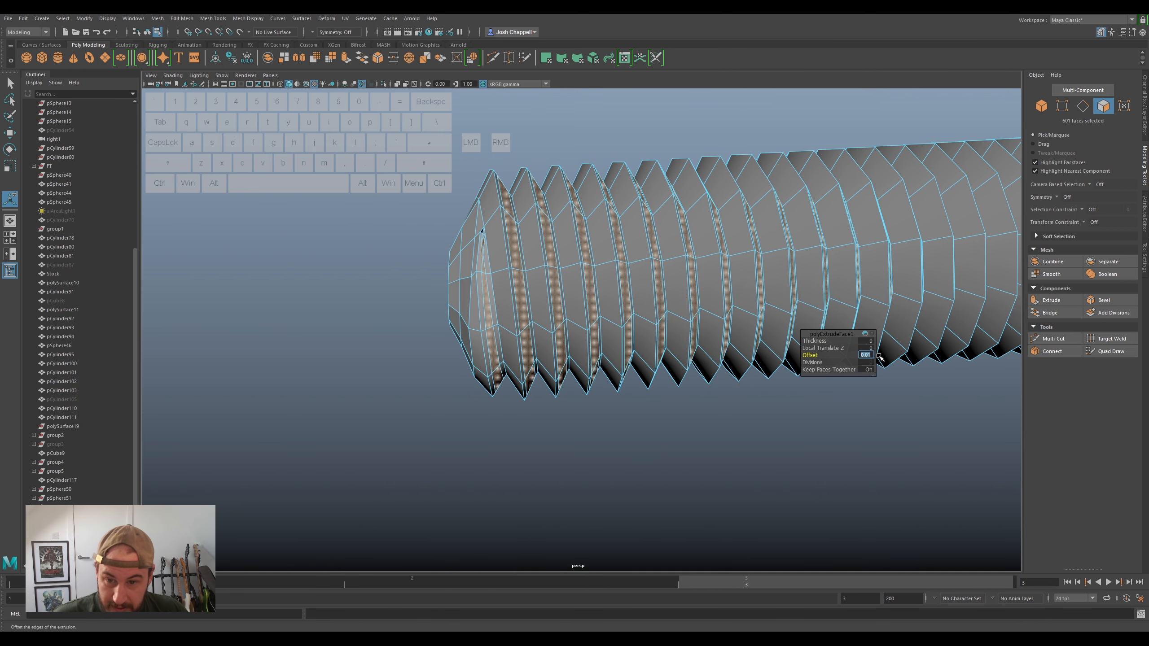
- Preview the screw in smooth mesh display to examine the inset thread, and return to the unsmoothed display
{"action": "key", "text": "alt"}
{"action": "left_click_drag", "start_coordinate": [483, 258], "coordinate": [524, 289], "text": "alt"}
{"action": "left_click_drag", "start_coordinate": [583, 323], "coordinate": [590, 303], "text": "alt"}
{"action": "key", "text": "3"}
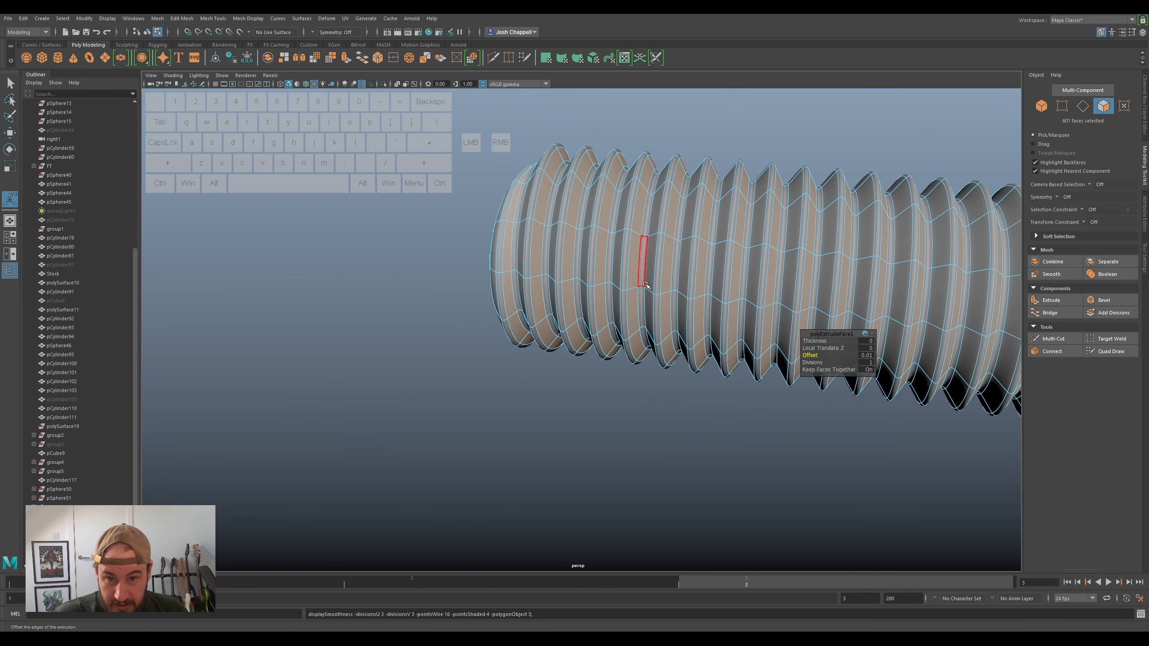
{"action": "left_click_drag", "start_coordinate": [768, 278], "coordinate": [611, 361], "text": "alt"}
{"action": "scroll", "coordinate": [613, 360], "scroll_direction": "up", "scroll_amount": 4}
{"action": "key", "text": "1"}
- Select the pinched inset vertex where the thread runs out at the capped tip and reposition it
{"action": "scroll", "coordinate": [588, 339], "scroll_direction": "up", "scroll_amount": 5}
{"action": "left_click_drag", "start_coordinate": [565, 271], "coordinate": [534, 344], "text": "alt"}
{"action": "middle_click_drag", "start_coordinate": [534, 344], "coordinate": [502, 323], "text": "alt"}
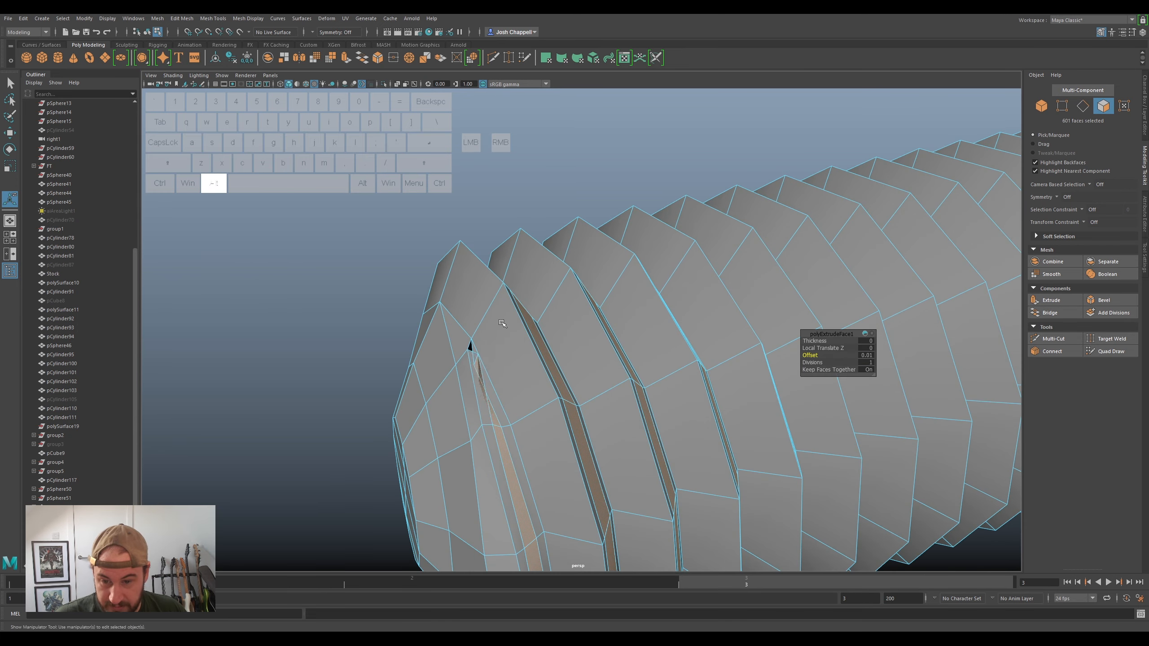
{"action": "right_click_drag", "start_coordinate": [473, 389], "coordinate": [476, 361]}
{"action": "left_click", "coordinate": [477, 365]}
{"action": "left_click_drag", "start_coordinate": [480, 357], "coordinate": [469, 333], "text": "alt"}
{"action": "key", "text": "w"}
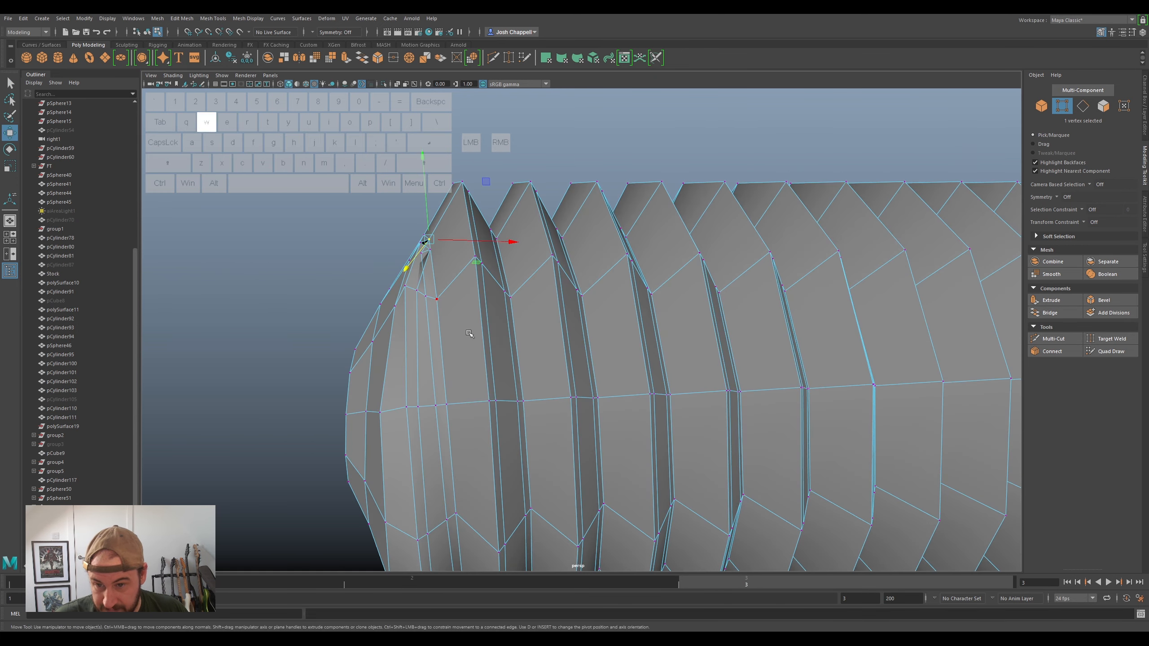
{"action": "left_click_drag", "start_coordinate": [429, 241], "coordinate": [719, 280]}
- Adjust the neighbouring inset vertices at the thread's run-out to spread the tight topology more evenly
{"action": "middle_click_drag", "start_coordinate": [719, 280], "coordinate": [646, 337], "text": "alt"}
{"action": "scroll", "coordinate": [637, 361], "scroll_direction": "down", "scroll_amount": 5, "text": "alt"}
{"action": "key", "text": "f"}
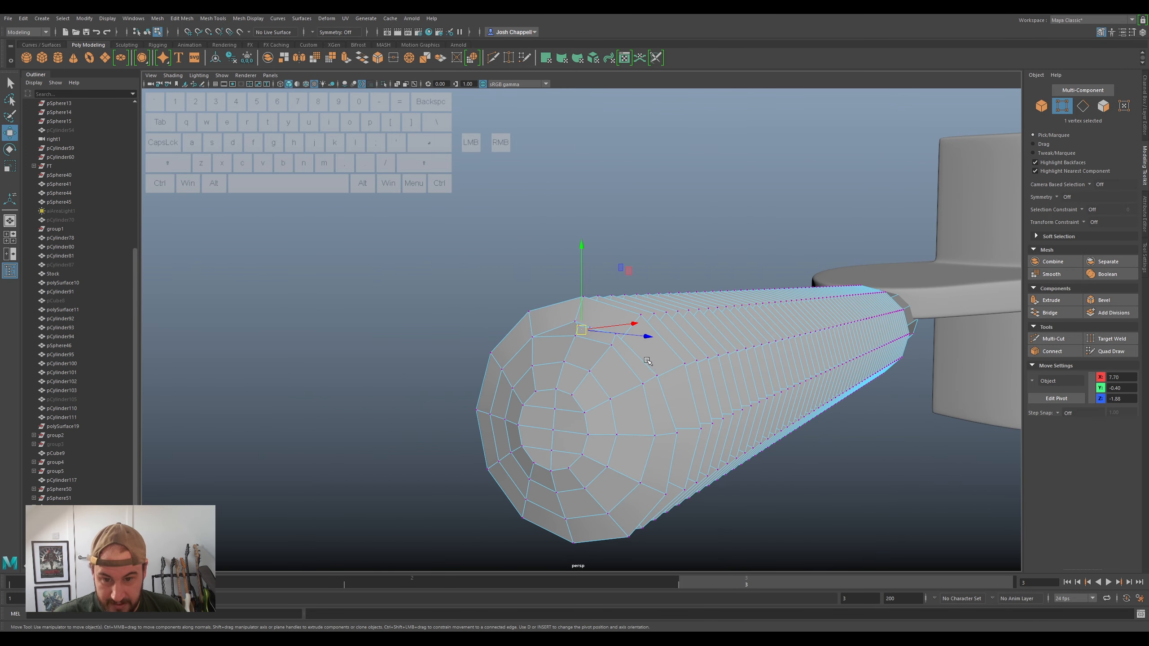
{"action": "mouse_move", "coordinate": [579, 319]}
{"action": "left_mouse_down"}
{"action": "mouse_move", "coordinate": [561, 332]}
{"action": "mouse_move", "coordinate": [586, 319]}
{"action": "mouse_move", "coordinate": [617, 344]}
{"action": "mouse_move", "coordinate": [610, 368]}
{"action": "mouse_move", "coordinate": [561, 325]}
{"action": "mouse_move", "coordinate": [578, 316]}
{"action": "left_mouse_up"}
{"action": "left_click", "coordinate": [551, 331]}
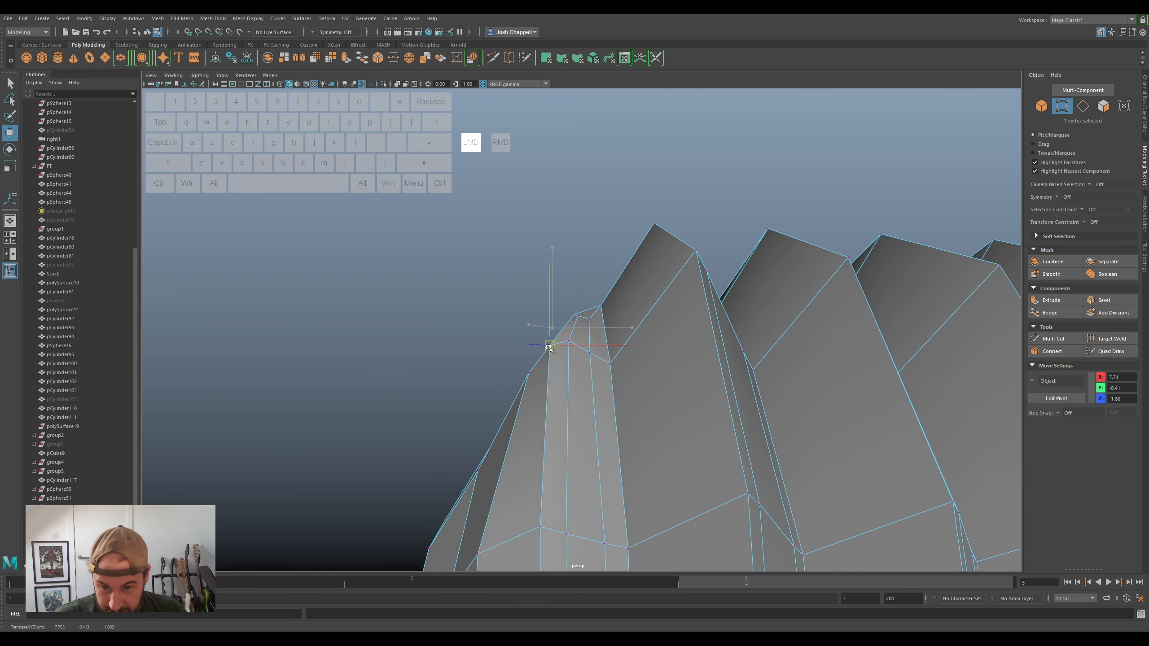
{"action": "left_click_drag", "start_coordinate": [572, 339], "coordinate": [600, 395]}
- Switch the screw to object selection and activate the Smooth sculpting tool on it
{"action": "right_click", "coordinate": [586, 329]}
{"action": "right_click_drag", "start_coordinate": [621, 315], "coordinate": [621, 315]}
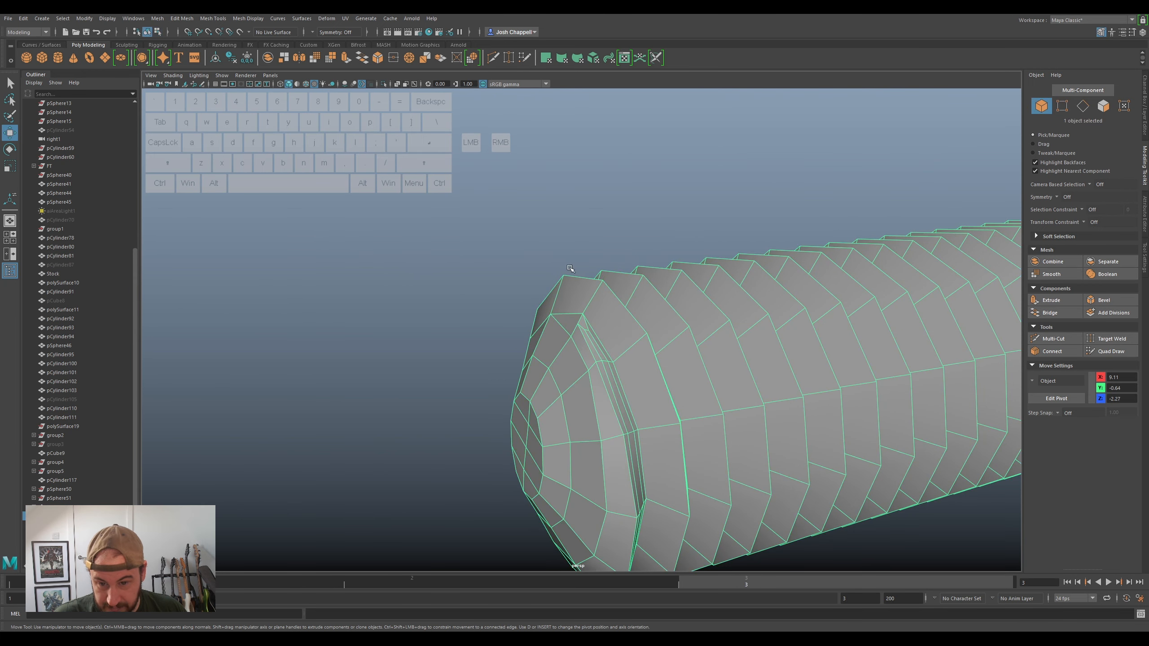
{"action": "left_click", "coordinate": [129, 45]}
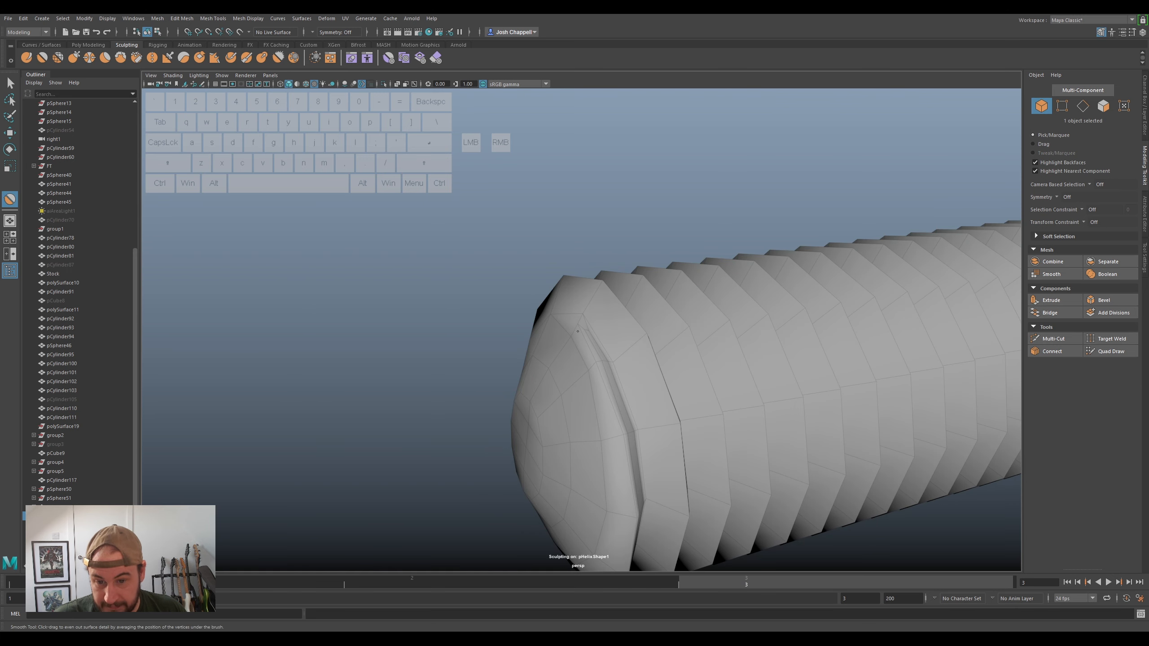
{"action": "left_click_drag", "start_coordinate": [577, 331], "coordinate": [585, 330]}
{"action": "scroll", "coordinate": [578, 331], "scroll_direction": "down", "scroll_amount": 3}
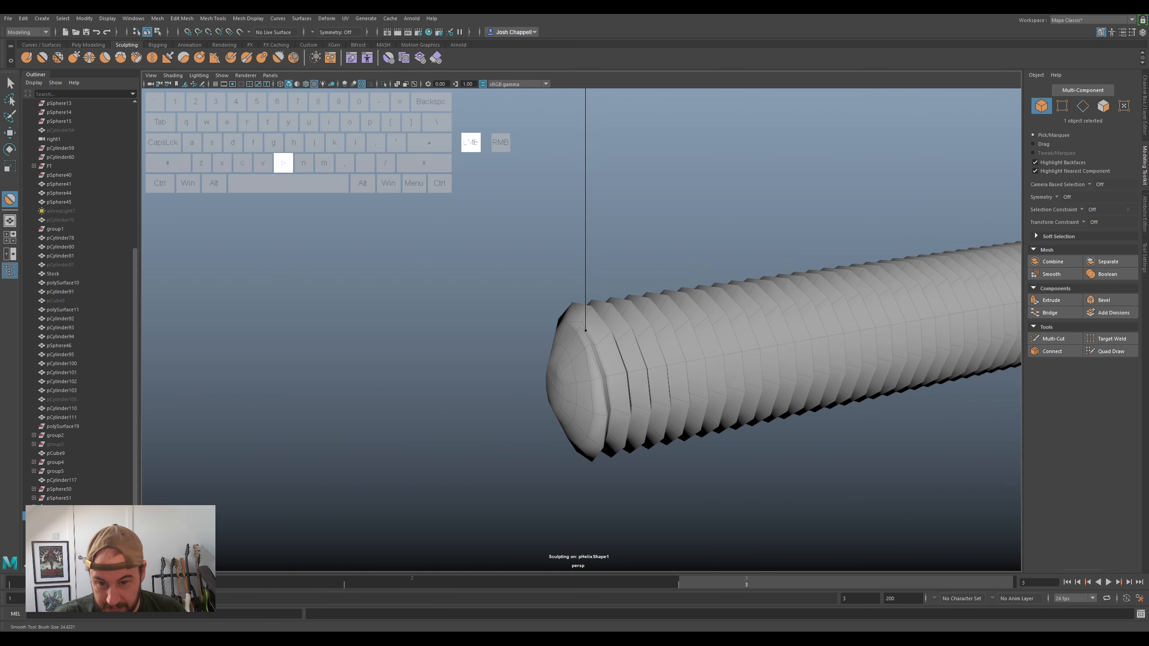
{"action": "scroll", "coordinate": [667, 279], "scroll_direction": "down", "scroll_amount": 5}
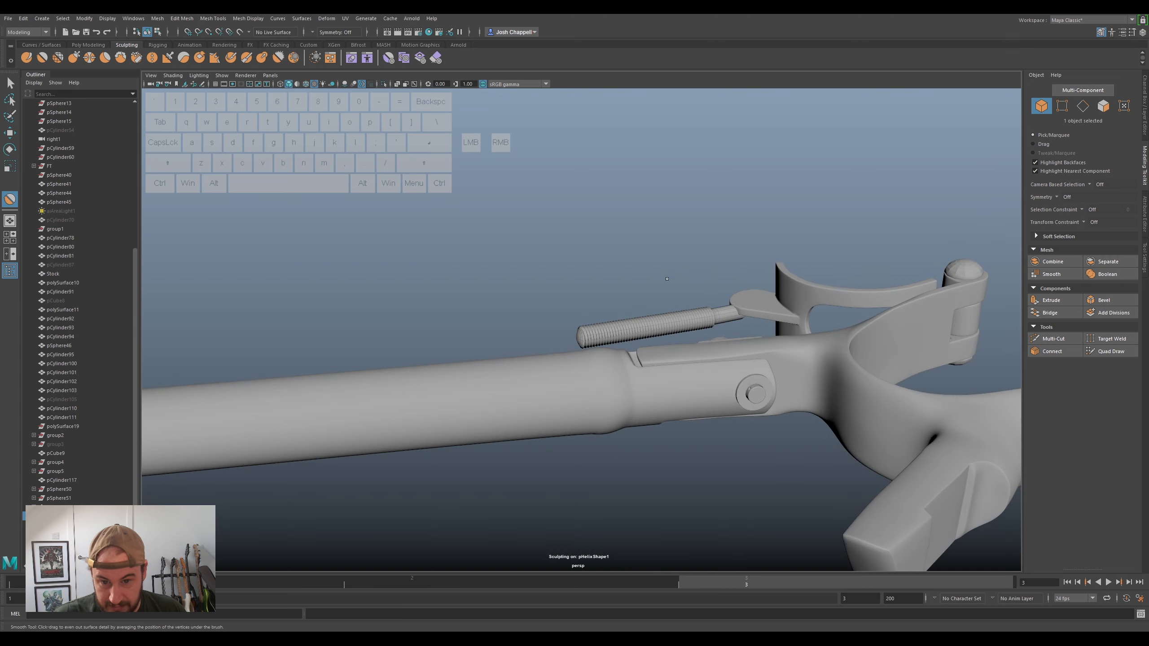
- Set the Smooth tool's brush size to 1
{"action": "left_click_drag", "start_coordinate": [618, 332], "coordinate": [587, 332]}
{"action": "right_click_drag", "start_coordinate": [587, 333], "coordinate": [564, 311]}
{"action": "scroll", "coordinate": [583, 332], "scroll_direction": "down", "scroll_amount": 5}
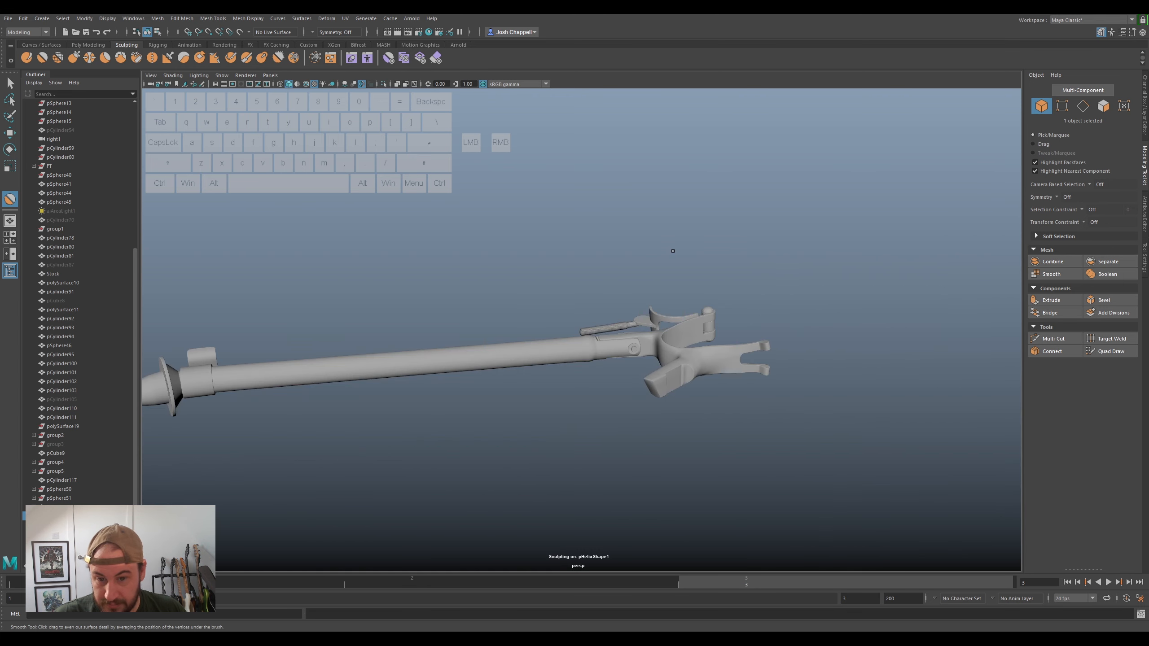
{"action": "scroll", "coordinate": [583, 333], "scroll_direction": "up", "scroll_amount": 4}
{"action": "key", "text": "b"}
{"action": "mouse_move", "coordinate": [584, 335]}
{"action": "left_mouse_down"}
{"action": "mouse_move", "coordinate": [570, 336]}
{"action": "mouse_move", "coordinate": [584, 335]}
{"action": "left_mouse_up"}
{"action": "left_click", "coordinate": [1147, 267]}
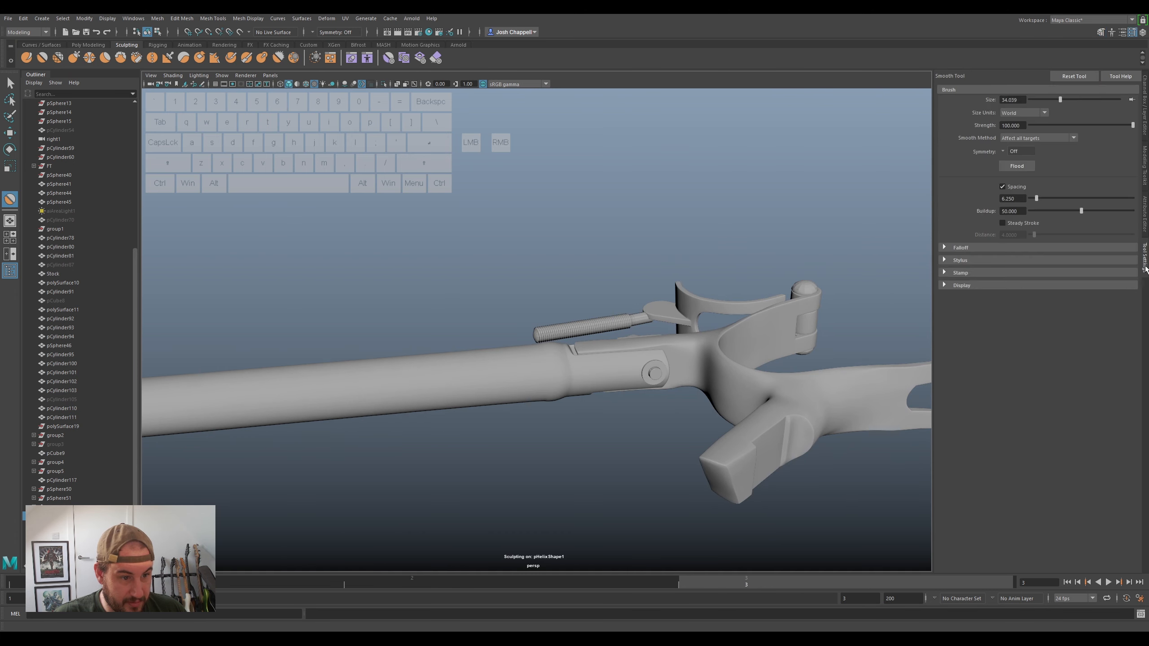
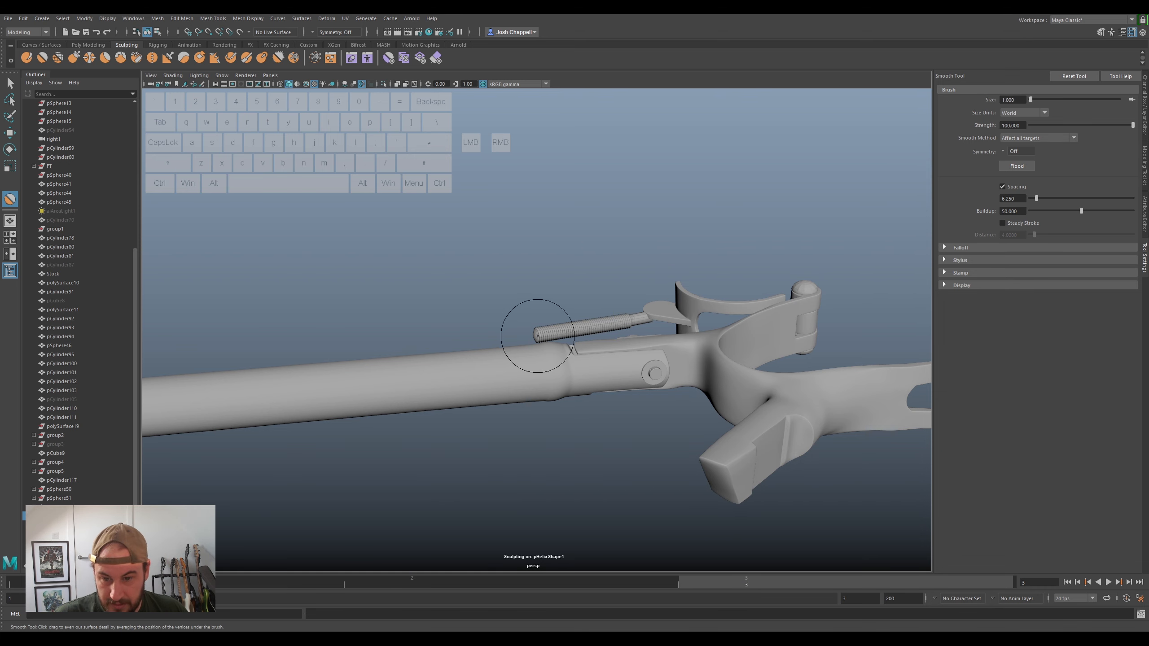
- Reduce the Smooth brush size to 0.021 and smooth the pinched topology where the thread runs out at the capped tip
{"action": "scroll", "coordinate": [537, 335], "scroll_direction": "up", "scroll_amount": 6}
{"action": "key", "text": "b"}
{"action": "left_click_drag", "start_coordinate": [532, 350], "coordinate": [532, 351]}
{"action": "scroll", "coordinate": [579, 356], "scroll_direction": "up", "scroll_amount": 8}
{"action": "scroll", "coordinate": [531, 331], "scroll_direction": "down", "scroll_amount": 4}
{"action": "key", "text": "b"}
{"action": "mouse_move", "coordinate": [530, 341]}
{"action": "left_mouse_down"}
{"action": "mouse_move", "coordinate": [494, 339]}
{"action": "mouse_move", "coordinate": [550, 336]}
{"action": "mouse_move", "coordinate": [559, 367]}
{"action": "mouse_move", "coordinate": [549, 380]}
{"action": "mouse_move", "coordinate": [533, 335]}
{"action": "left_mouse_up"}
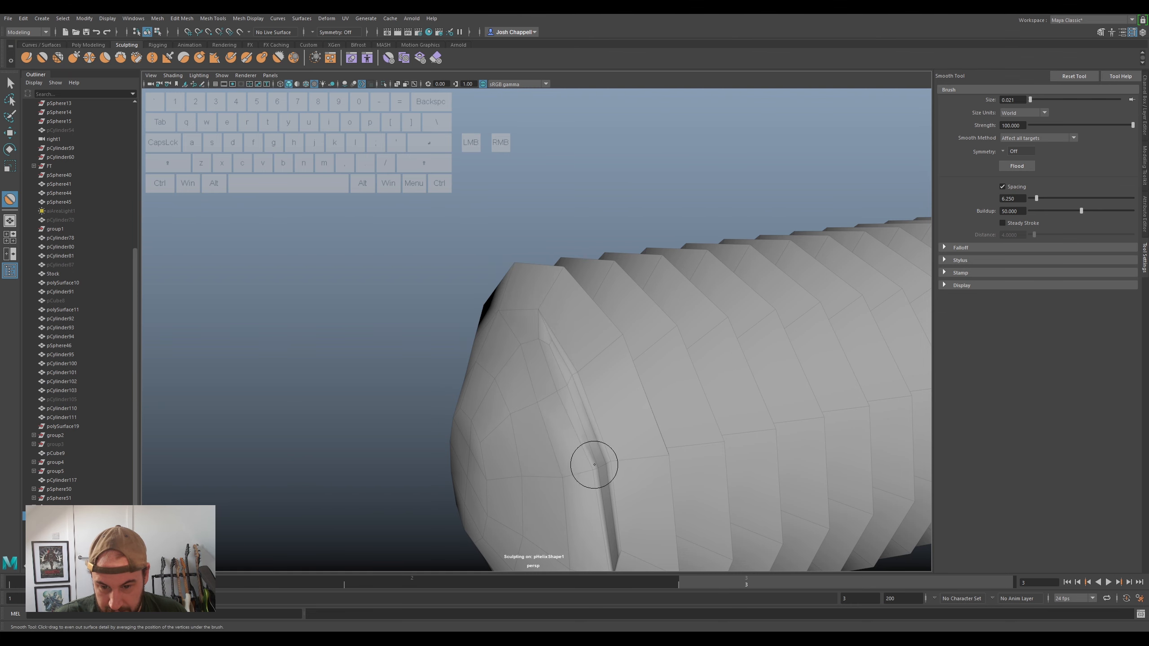
{"action": "left_click_drag", "start_coordinate": [594, 464], "coordinate": [594, 474]}
{"action": "left_click", "coordinate": [577, 480]}
{"action": "middle_click_drag", "start_coordinate": [602, 484], "coordinate": [536, 297], "text": "alt"}
{"action": "left_click_drag", "start_coordinate": [556, 385], "coordinate": [539, 365]}
- Reapply the Smooth tool to relax the pinched vertices where the first thread meets the plain shank
{"action": "mouse_move", "coordinate": [510, 179]}
{"action": "left_mouse_down"}
{"action": "mouse_move", "coordinate": [496, 200]}
{"action": "mouse_move", "coordinate": [520, 258]}
{"action": "mouse_move", "coordinate": [500, 277]}
{"action": "mouse_move", "coordinate": [559, 272]}
{"action": "mouse_move", "coordinate": [506, 276]}
{"action": "mouse_move", "coordinate": [520, 310]}
{"action": "mouse_move", "coordinate": [670, 295]}
{"action": "mouse_move", "coordinate": [453, 362]}
{"action": "mouse_move", "coordinate": [395, 321]}
{"action": "left_mouse_up"}
{"action": "key", "text": "w"}
{"action": "scroll", "coordinate": [451, 362], "scroll_direction": "up", "scroll_amount": 3, "text": "alt"}
{"action": "middle_click_drag", "start_coordinate": [395, 321], "coordinate": [492, 330], "text": "alt"}
{"action": "scroll", "coordinate": [440, 264], "scroll_direction": "up", "scroll_amount": 5, "text": "alt"}
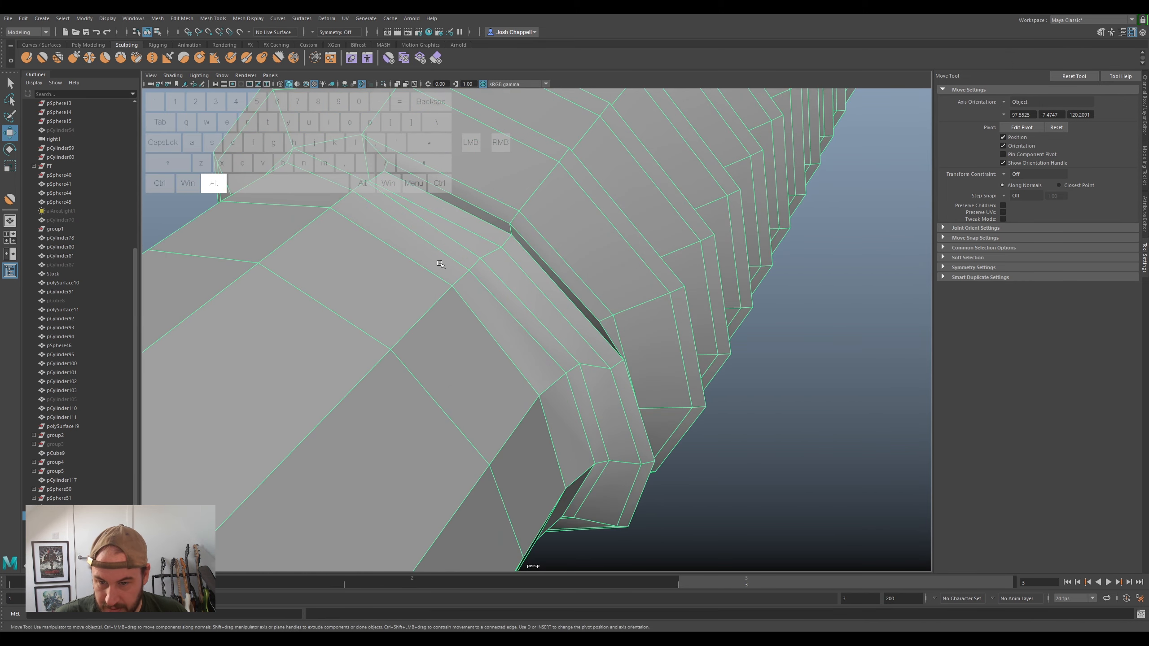
{"action": "left_click_drag", "start_coordinate": [423, 221], "coordinate": [382, 208], "text": "alt"}
{"action": "middle_click_drag", "start_coordinate": [382, 213], "coordinate": [548, 254], "text": "alt"}
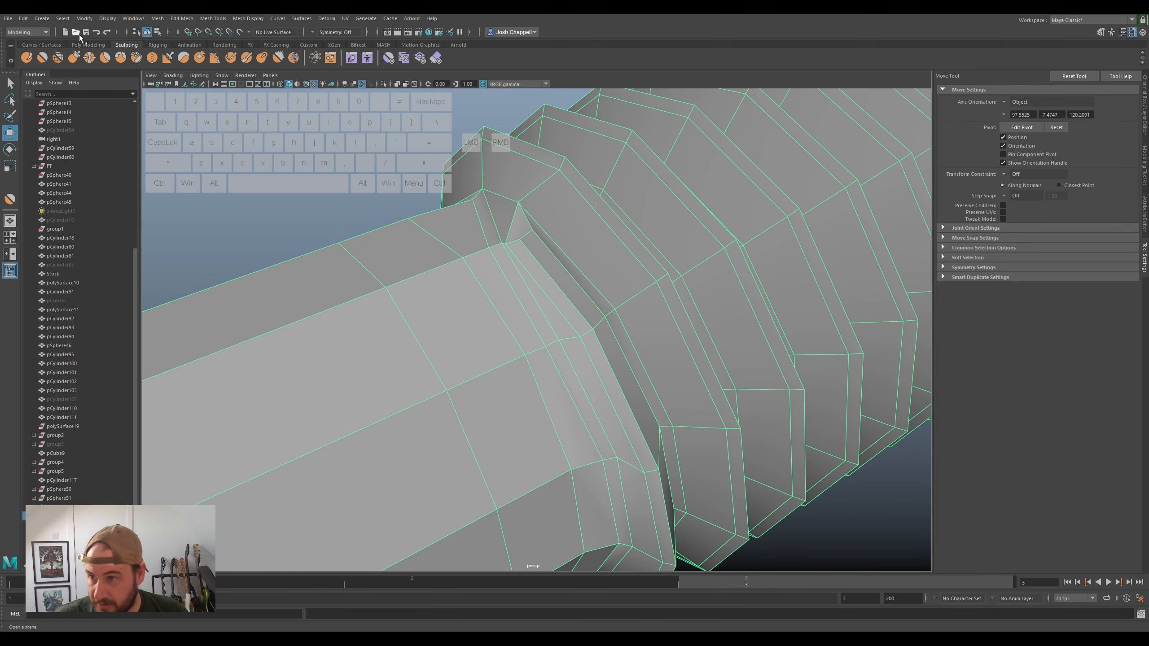
{"action": "left_click", "coordinate": [43, 57]}
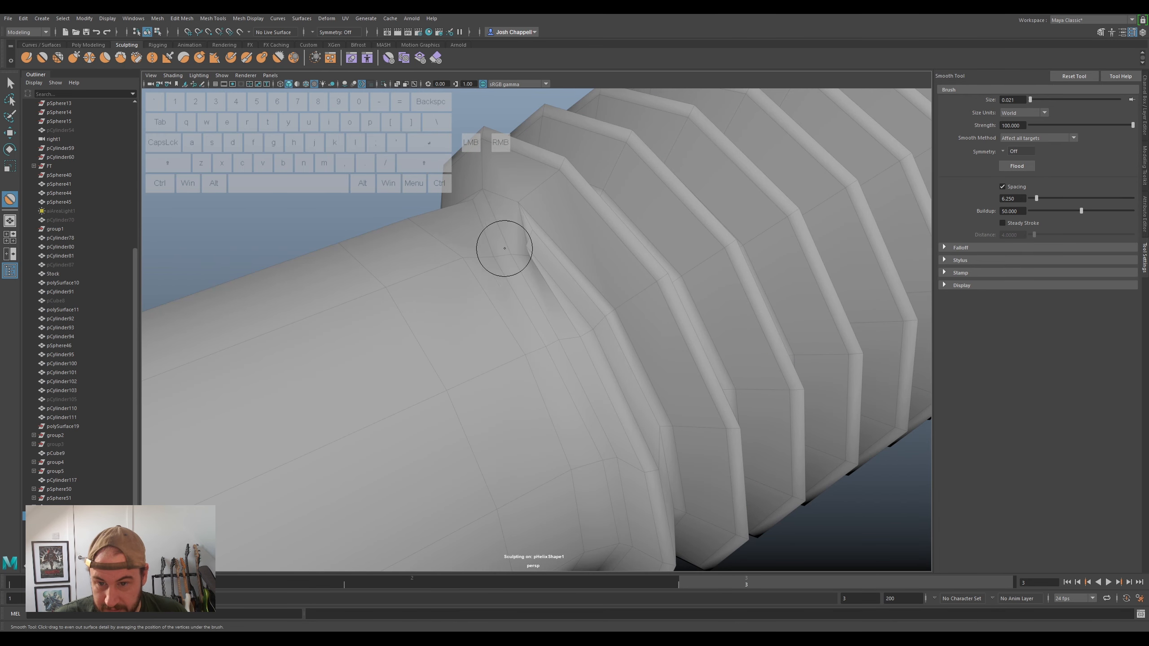
{"action": "mouse_move", "coordinate": [523, 249]}
{"action": "left_mouse_down"}
{"action": "mouse_move", "coordinate": [549, 253]}
{"action": "mouse_move", "coordinate": [525, 219]}
{"action": "left_mouse_up"}
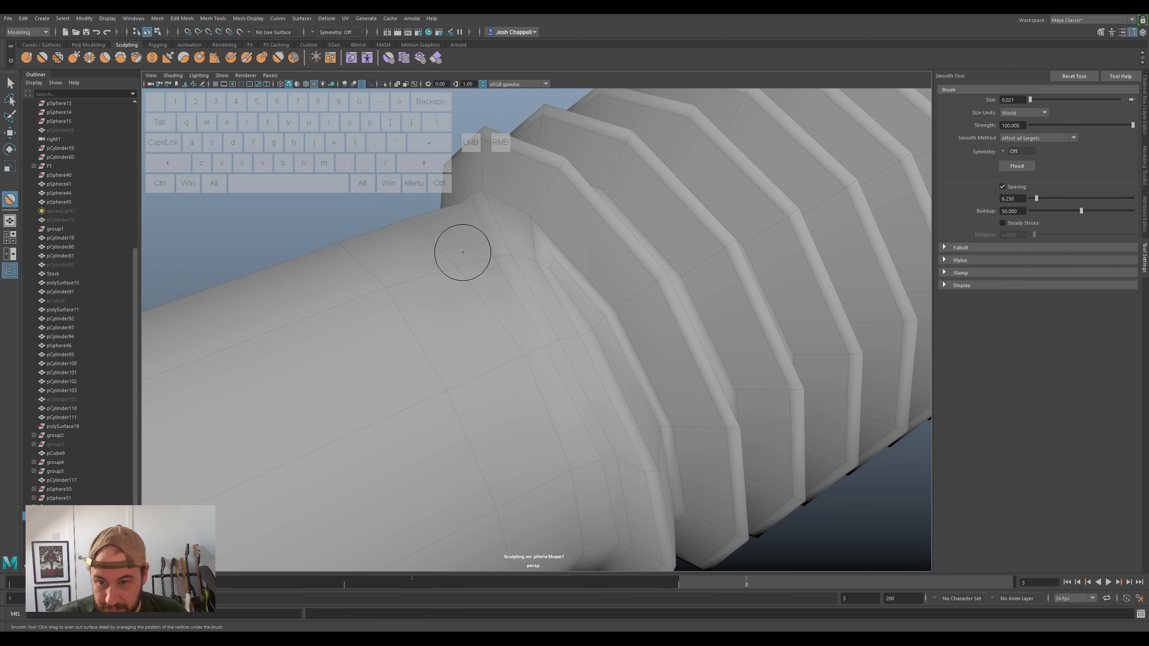
{"action": "scroll", "coordinate": [463, 215], "scroll_direction": "down", "scroll_amount": 10}
{"action": "mouse_move", "coordinate": [502, 231]}
{"action": "left_mouse_down", "text": "alt"}
{"action": "mouse_move", "coordinate": [473, 265]}
{"action": "mouse_move", "coordinate": [500, 227]}
{"action": "left_mouse_up", "text": "alt"}
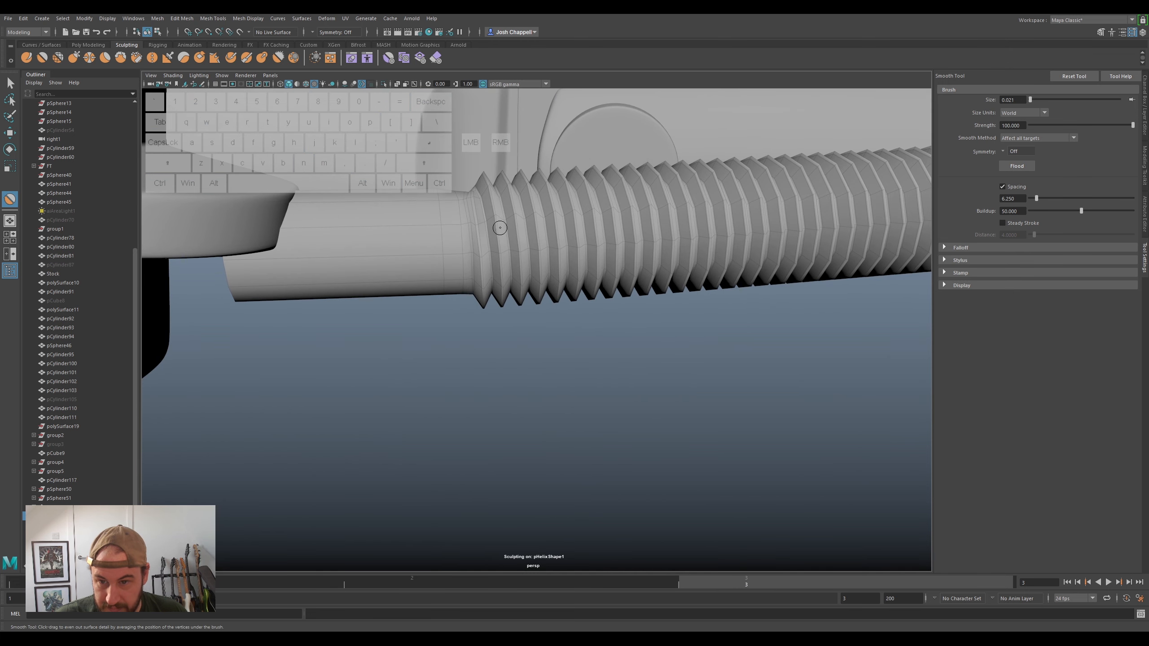
- Leave sculpting, display the screw in smooth preview and deselect it in object mode
{"action": "left_click", "coordinate": [10, 84]}
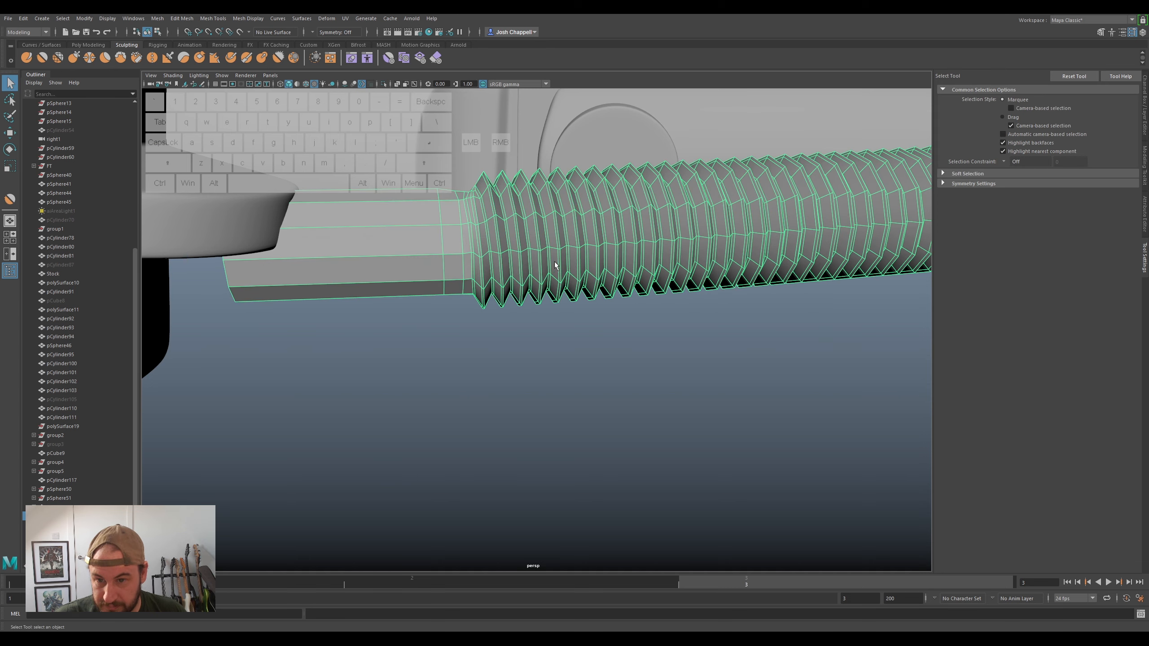
{"action": "key", "text": "3"}
{"action": "right_click_drag", "start_coordinate": [608, 251], "coordinate": [660, 237]}
{"action": "left_click", "coordinate": [725, 388]}
{"action": "left_click_drag", "start_coordinate": [726, 392], "coordinate": [450, 364], "text": "alt"}
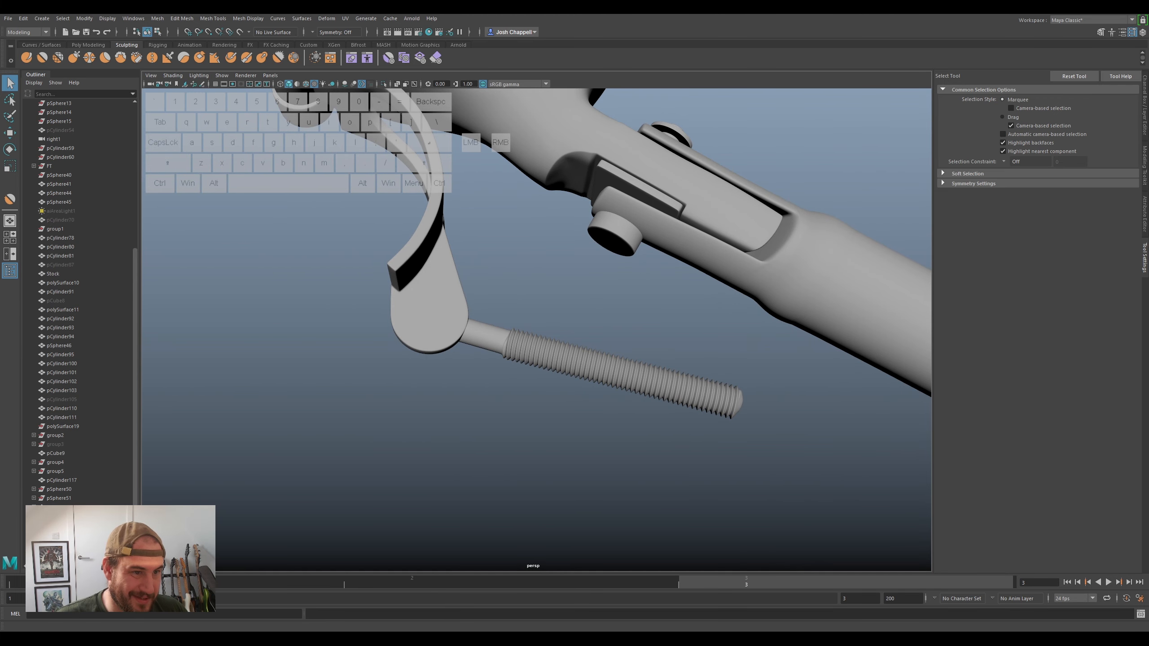
- Compare the screw's plain shank with the ScanBipod layer, showing the scan and hiding it again
{"action": "left_click", "coordinate": [1146, 122]}
{"action": "left_click", "coordinate": [1035, 471]}
{"action": "left_click_drag", "start_coordinate": [768, 453], "coordinate": [680, 421], "text": "alt"}
{"action": "middle_click_drag", "start_coordinate": [565, 380], "coordinate": [624, 387], "text": "alt"}
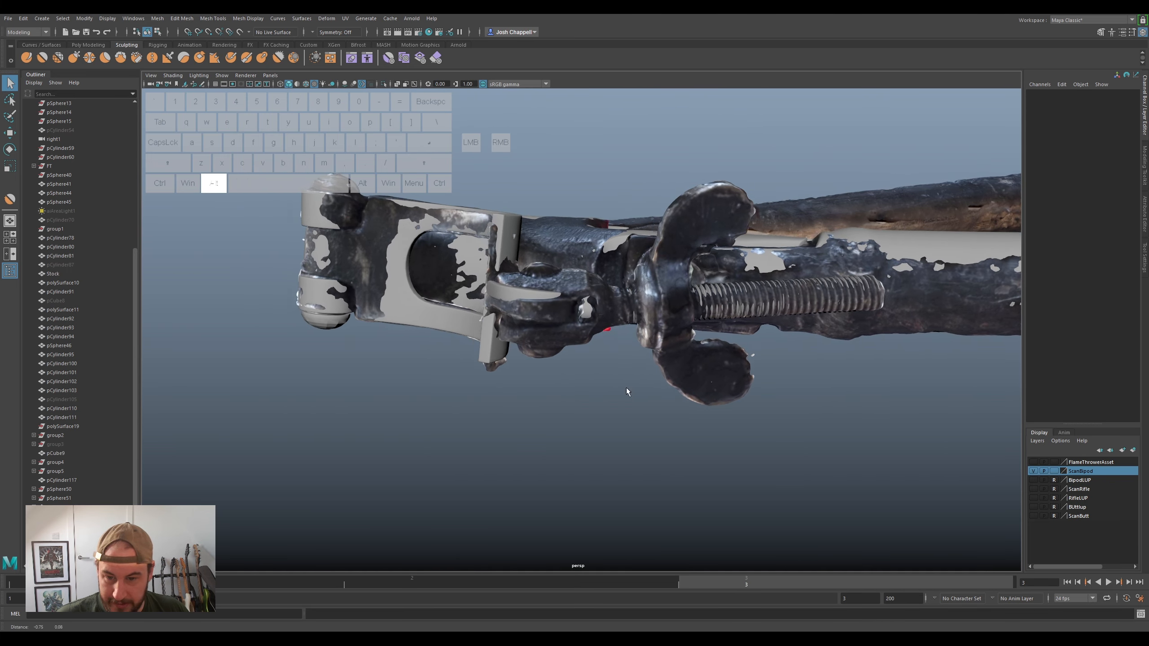
{"action": "right_click_drag", "start_coordinate": [623, 387], "coordinate": [858, 385], "text": "alt"}
{"action": "left_click_drag", "start_coordinate": [672, 392], "coordinate": [672, 397], "text": "alt"}
{"action": "left_click_drag", "start_coordinate": [573, 316], "coordinate": [618, 278], "text": "alt"}
{"action": "left_click", "coordinate": [604, 276]}
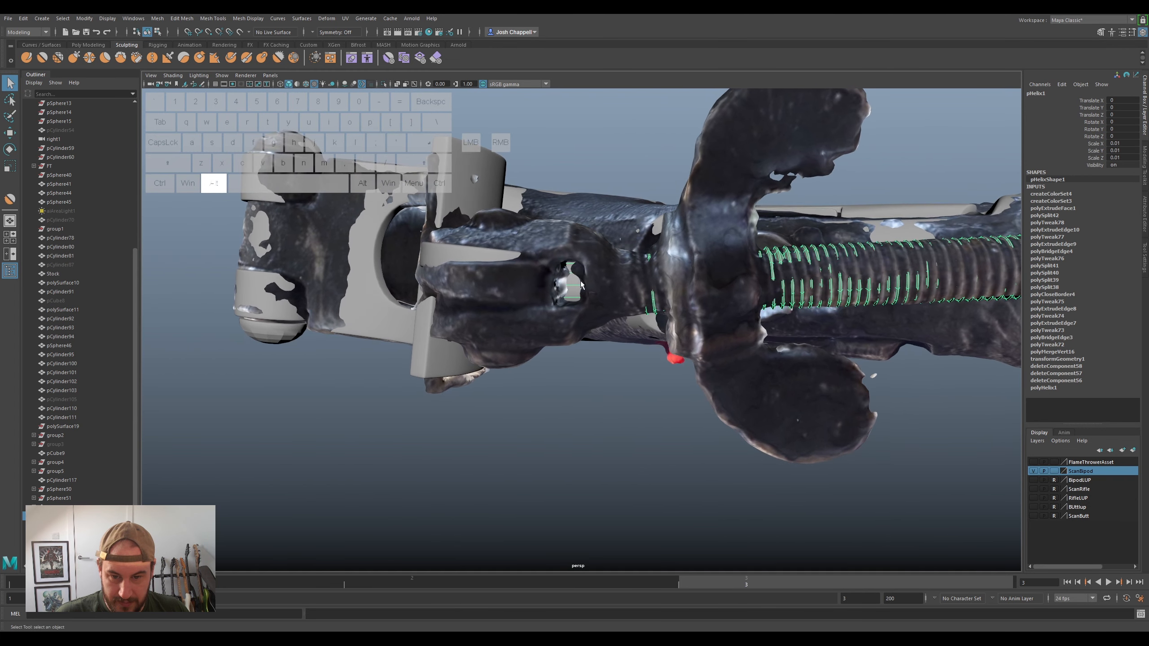
{"action": "left_click", "coordinate": [1032, 471]}
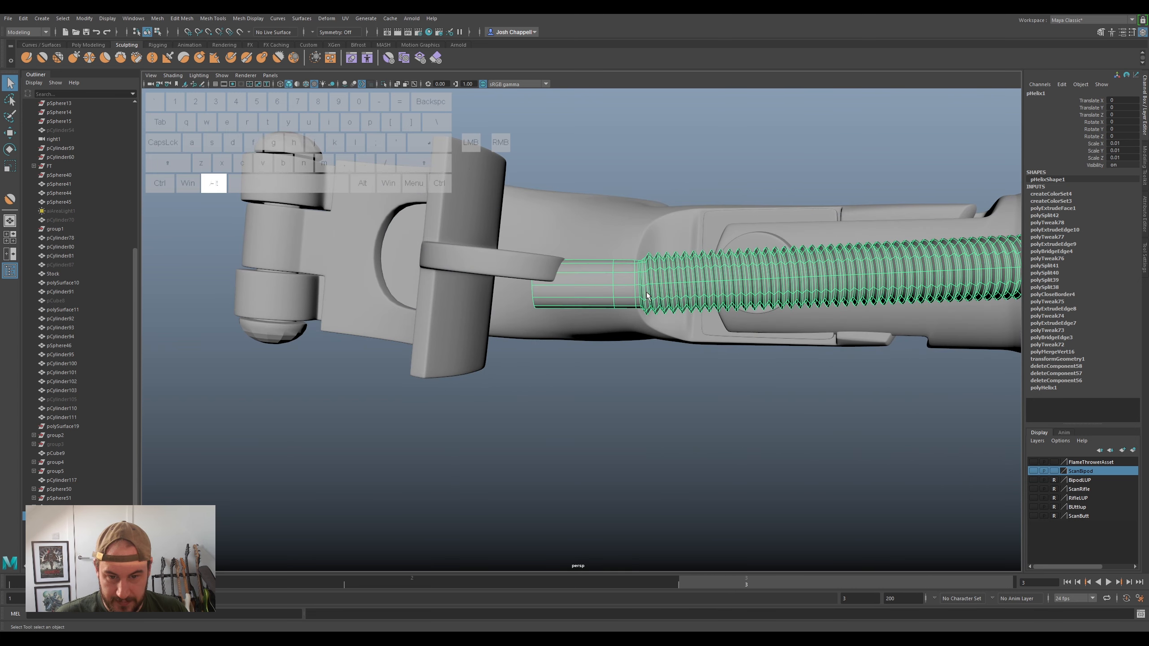
- Delete the edge loop around the plain shank next to the thread
{"action": "scroll", "coordinate": [651, 294], "scroll_direction": "down", "scroll_amount": 3, "text": "alt"}
{"action": "right_click_drag", "start_coordinate": [598, 298], "coordinate": [565, 292]}
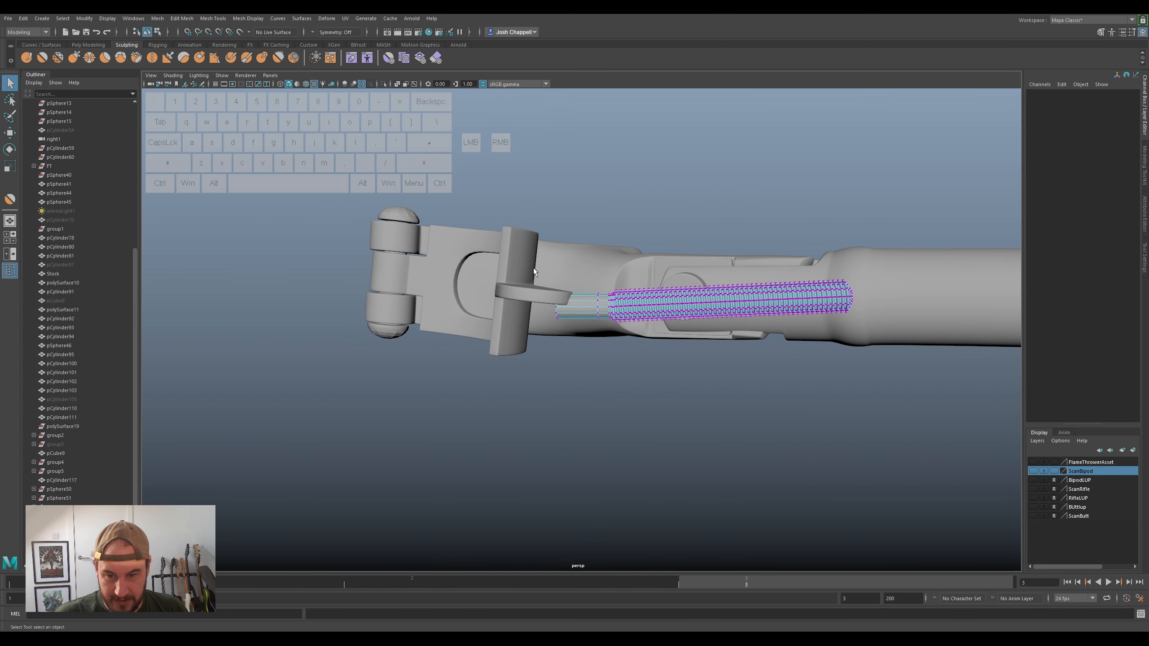
{"action": "left_click_drag", "start_coordinate": [599, 333], "coordinate": [551, 310]}
{"action": "right_click", "coordinate": [589, 301]}
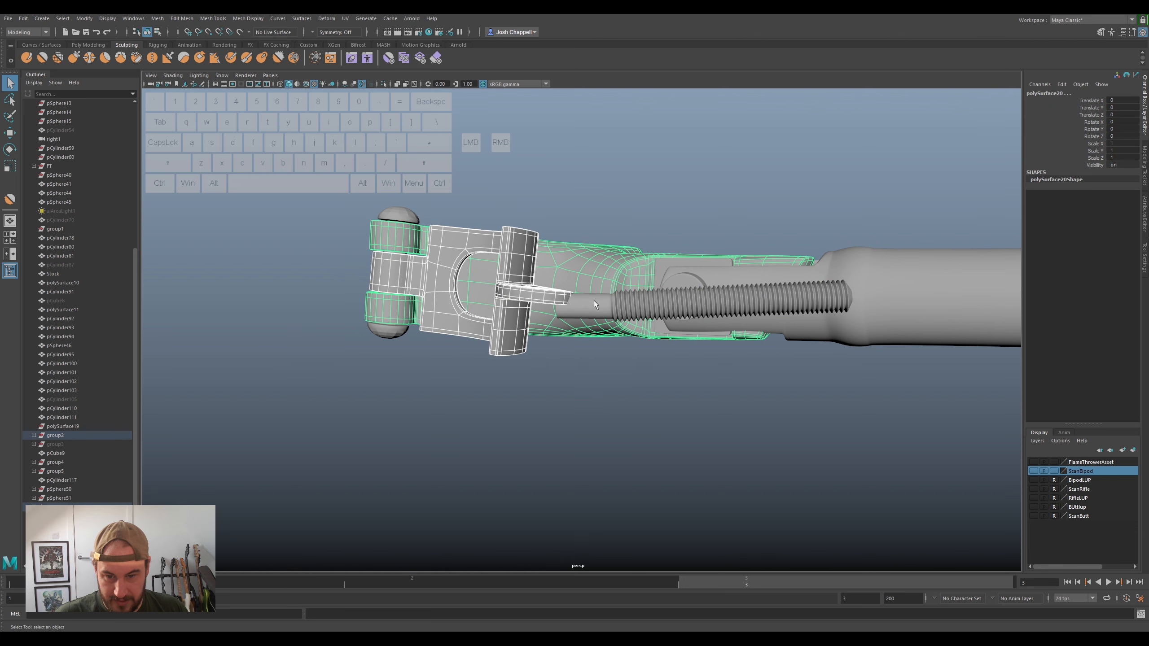
{"action": "left_click", "coordinate": [597, 302]}
{"action": "right_click", "coordinate": [600, 302]}
{"action": "right_click_drag", "start_coordinate": [603, 302], "coordinate": [607, 274]}
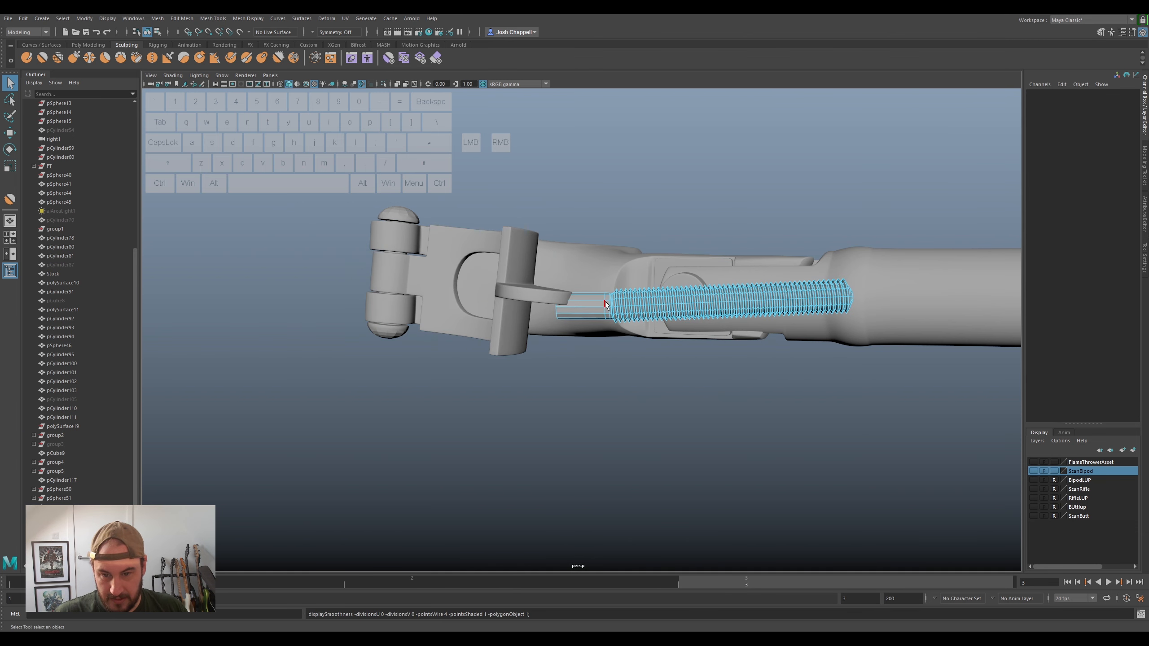
{"action": "double_click", "coordinate": [605, 302]}
{"action": "key", "text": "ctrl+Delete"}
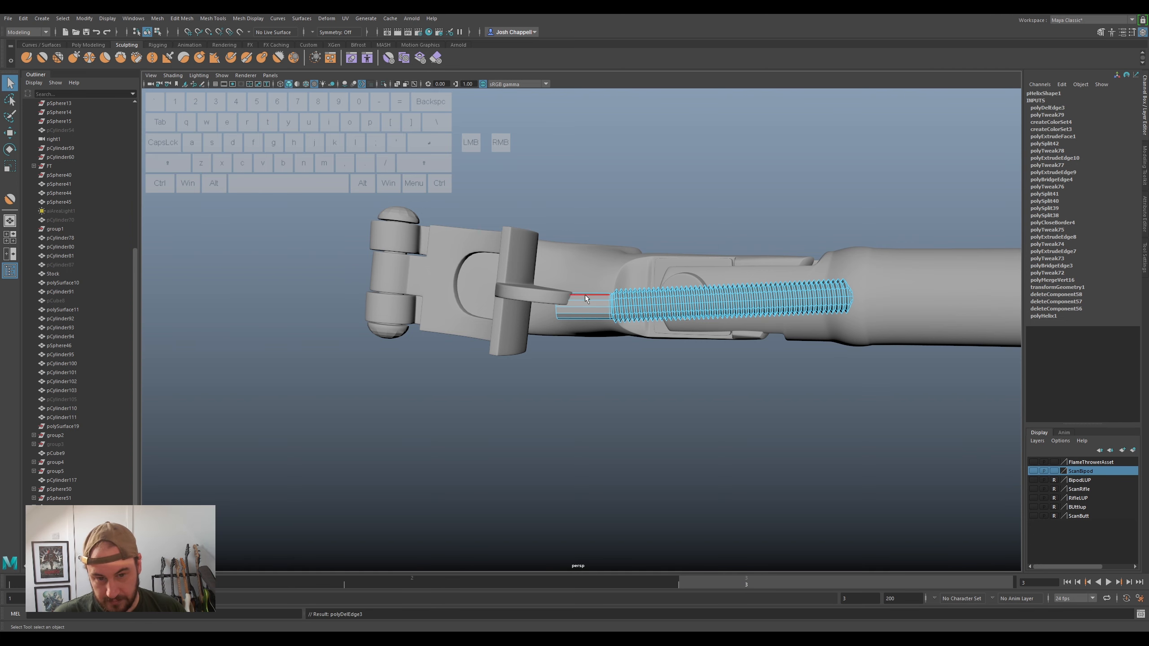
- Select the vertices at the shank's free end and move them slightly downward
{"action": "right_click_drag", "start_coordinate": [578, 300], "coordinate": [557, 297]}
{"action": "left_click_drag", "start_coordinate": [577, 264], "coordinate": [524, 353]}
{"action": "key", "text": "w"}
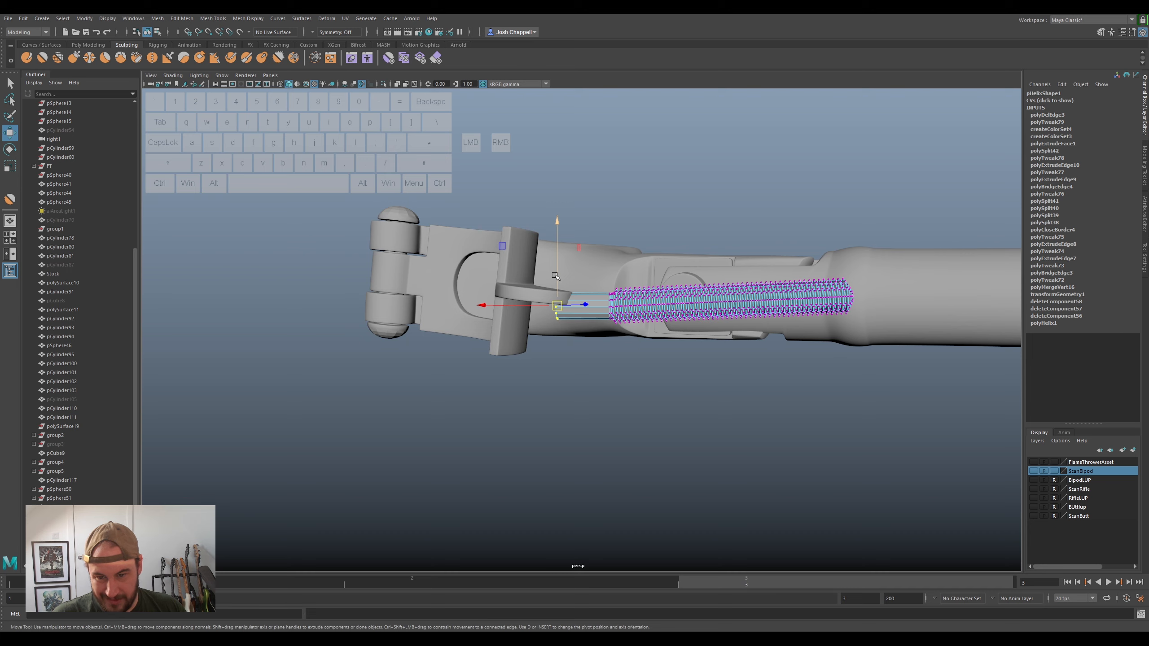
{"action": "left_click_drag", "start_coordinate": [555, 276], "coordinate": [557, 280]}
{"action": "scroll", "coordinate": [639, 294], "scroll_direction": "up", "scroll_amount": 4}
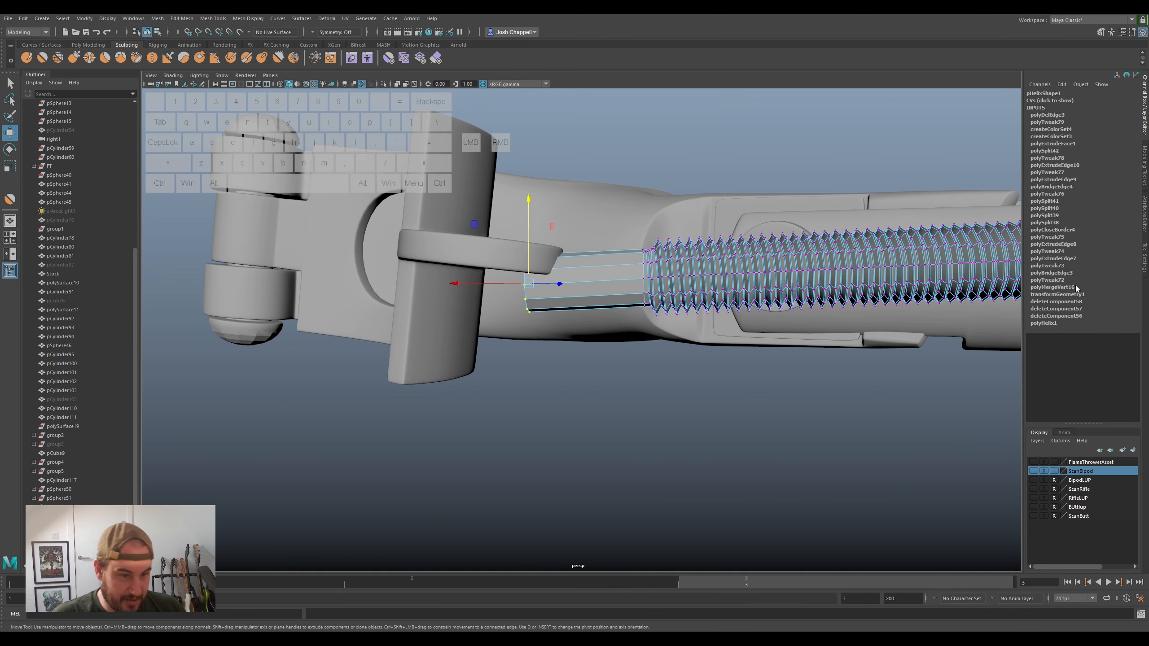
- Show the ScanBipod layer and insert an edge loop around the plain shank with Multi-Cut
{"action": "left_click", "coordinate": [1034, 470]}
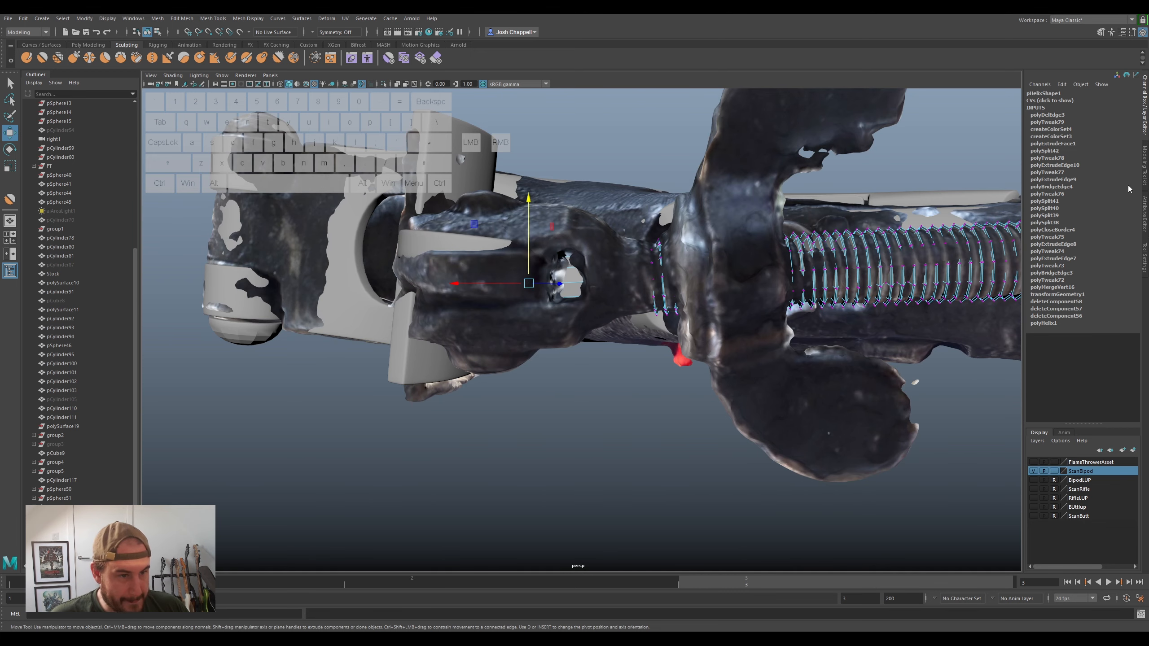
{"action": "left_click", "coordinate": [1144, 174]}
{"action": "left_click", "coordinate": [1054, 338]}
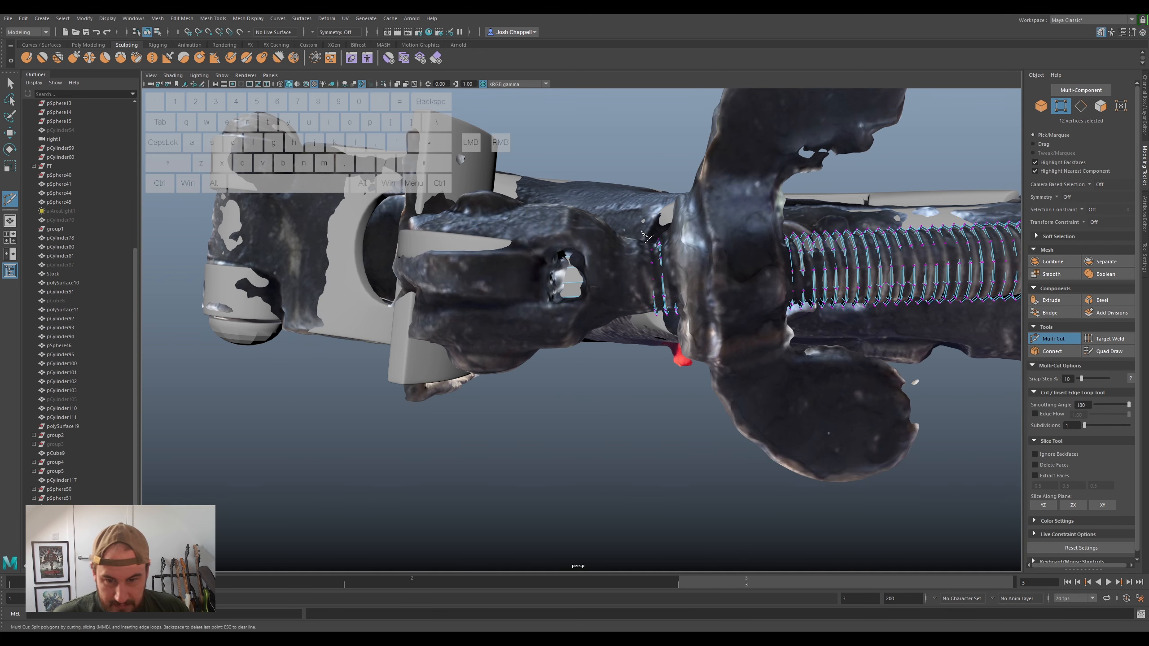
{"action": "key", "text": "ctrl"}
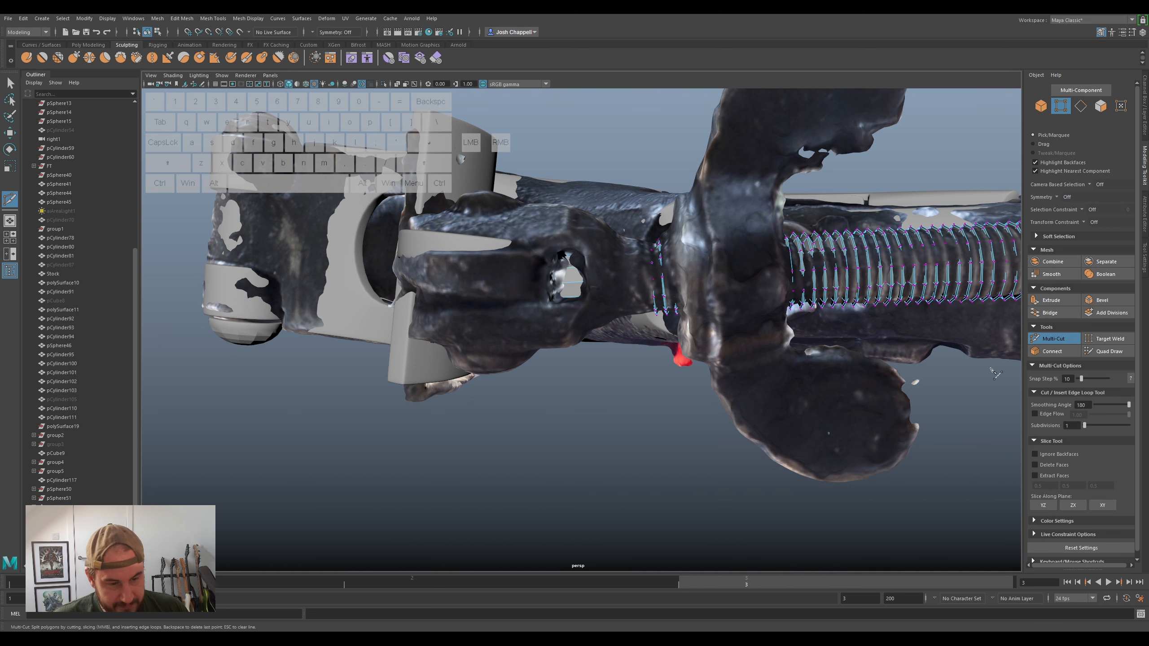
- Extrude the 12 shank faces at the free end outward by about 0.07 in local Z to thicken that section
{"action": "left_click", "coordinate": [1053, 339]}
{"action": "left_click", "coordinate": [1104, 107]}
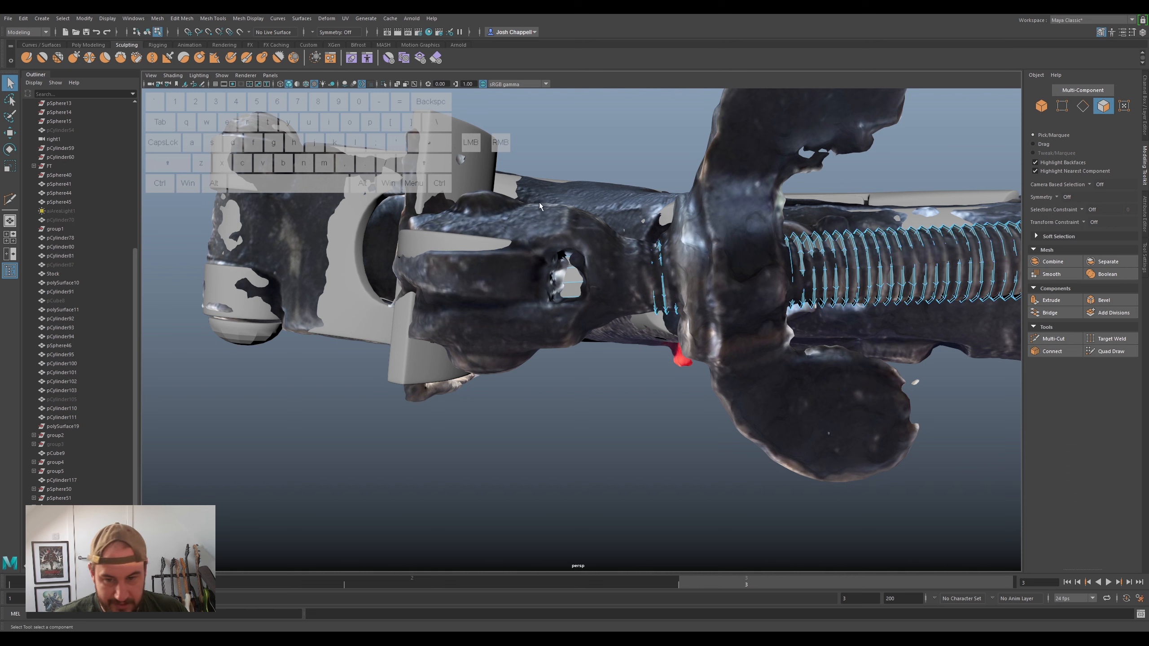
{"action": "key", "text": "ctrl"}
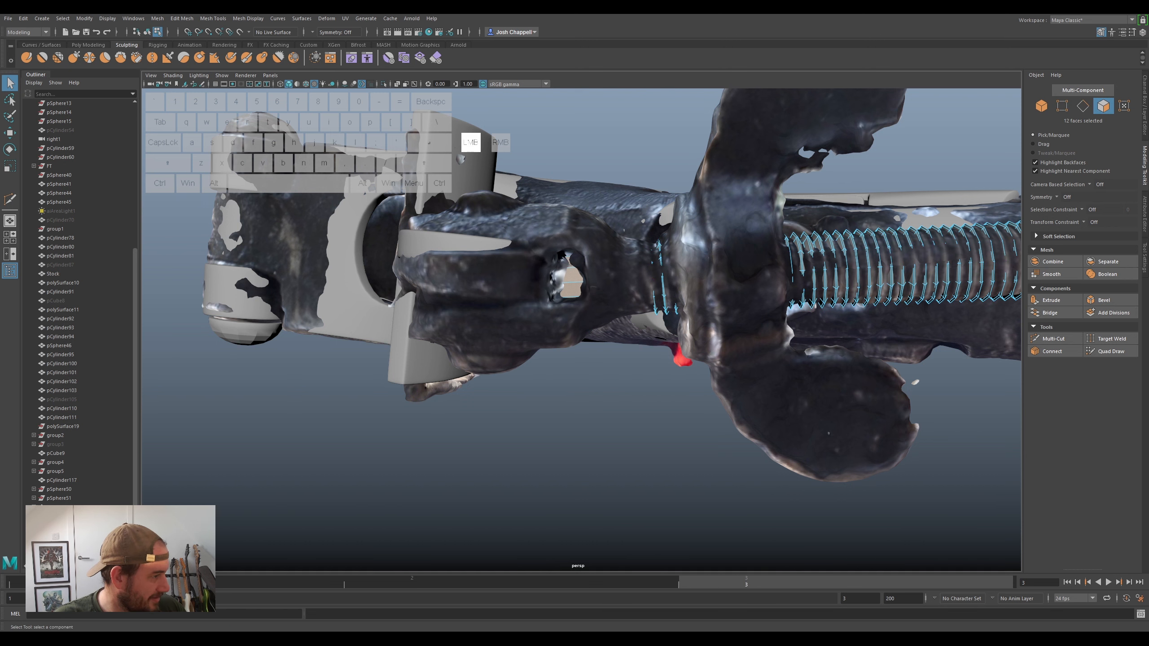
{"action": "key", "text": "ctrl+e"}
{"action": "left_click_drag", "start_coordinate": [579, 221], "coordinate": [580, 211]}
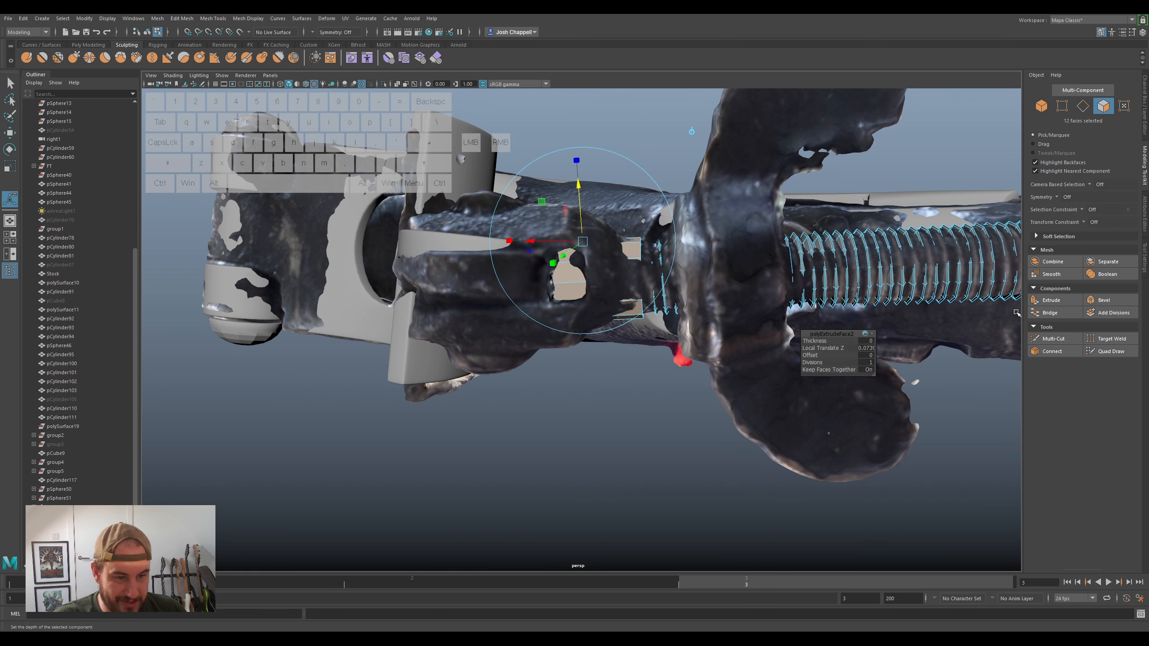
- Insert an edge loop around the thickened shank section with Multi-Cut
{"action": "left_click", "coordinate": [1056, 339]}
{"action": "key", "text": "ctrl"}
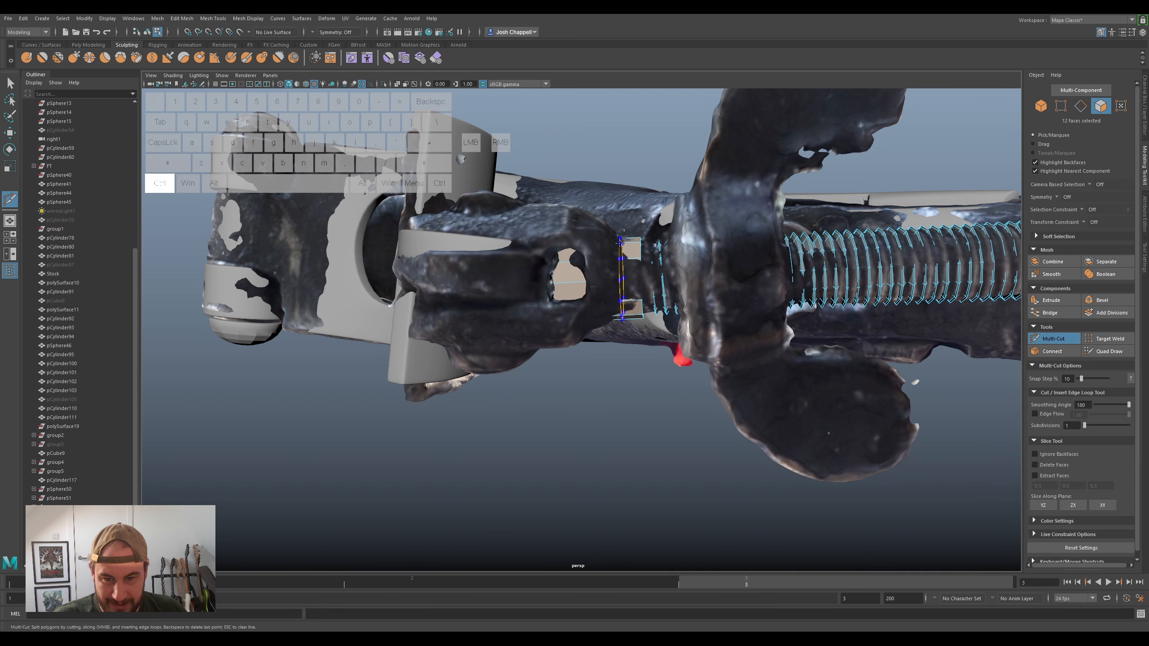
{"action": "left_click", "coordinate": [619, 243], "text": "ctrl"}
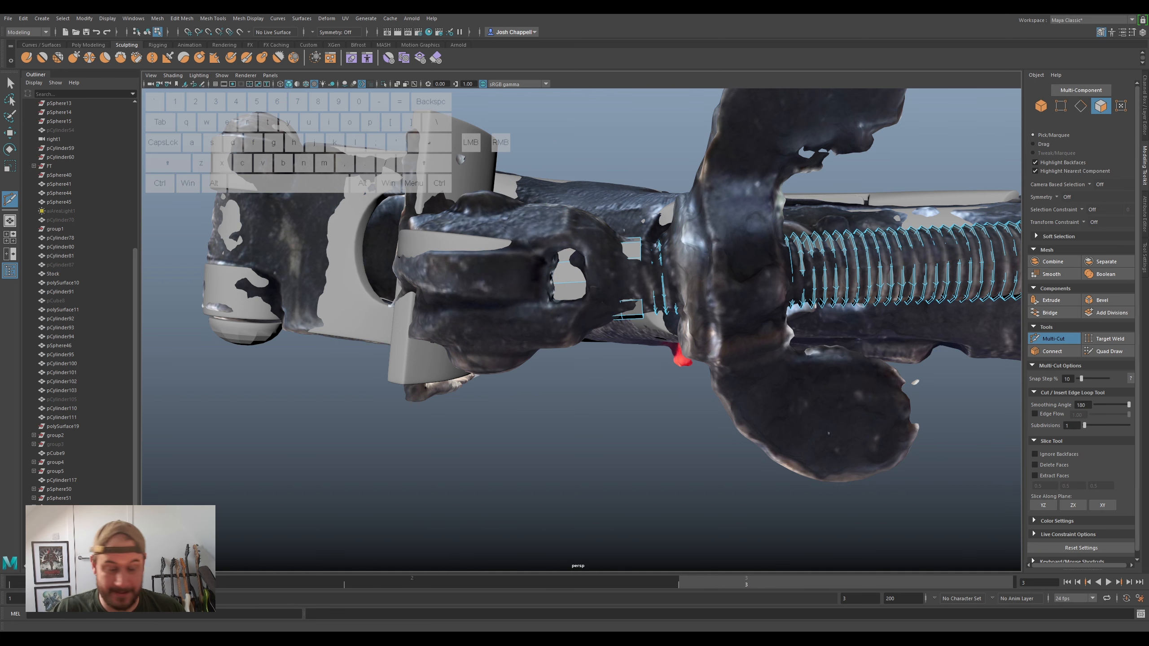
{"action": "middle_click_drag", "start_coordinate": [594, 274], "coordinate": [675, 262], "text": "alt"}
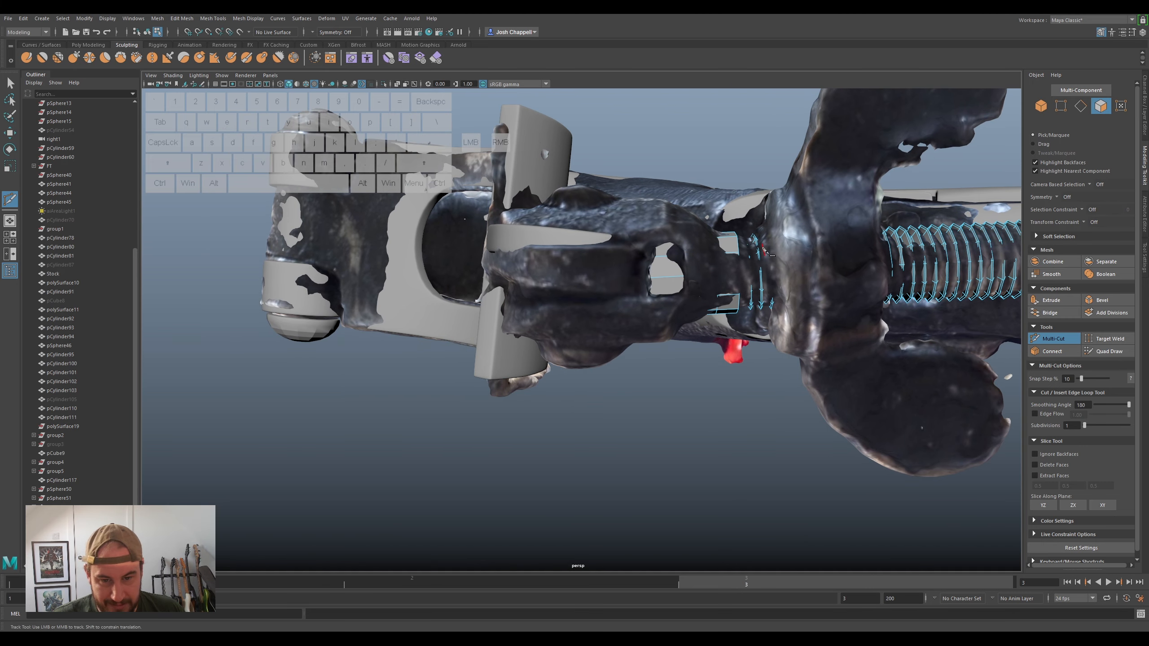
{"action": "middle_click_drag", "start_coordinate": [764, 250], "coordinate": [742, 256], "text": "alt"}
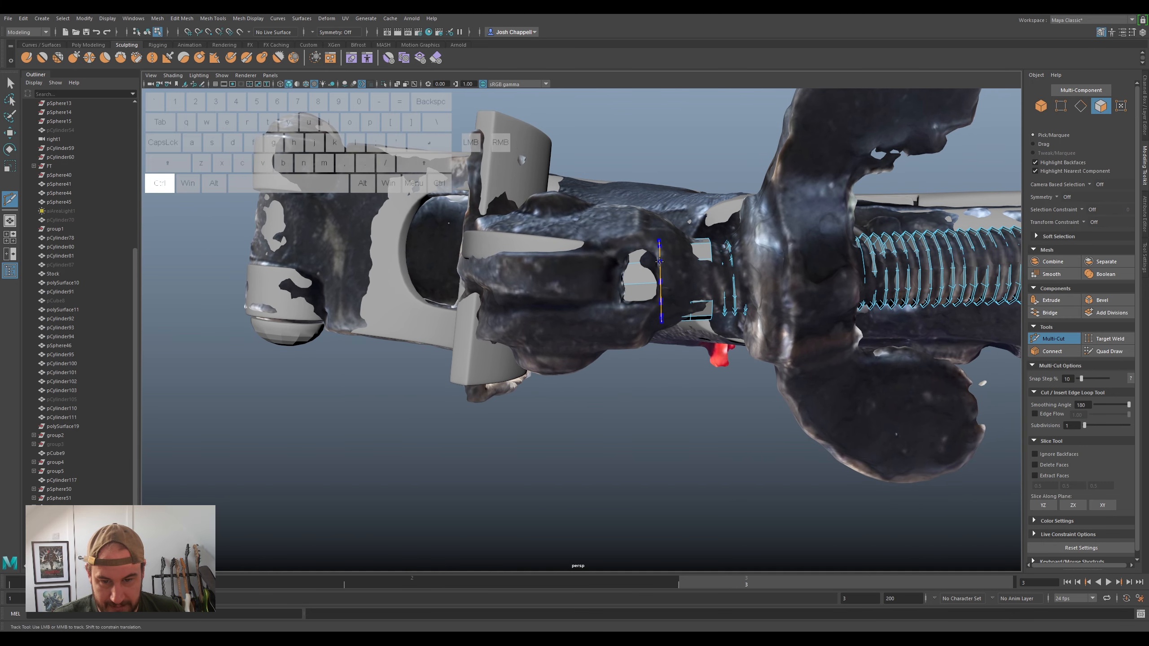
- Delete the thickened shank faces on the free-end side of the inserted edge loop
{"action": "left_click", "coordinate": [1048, 339]}
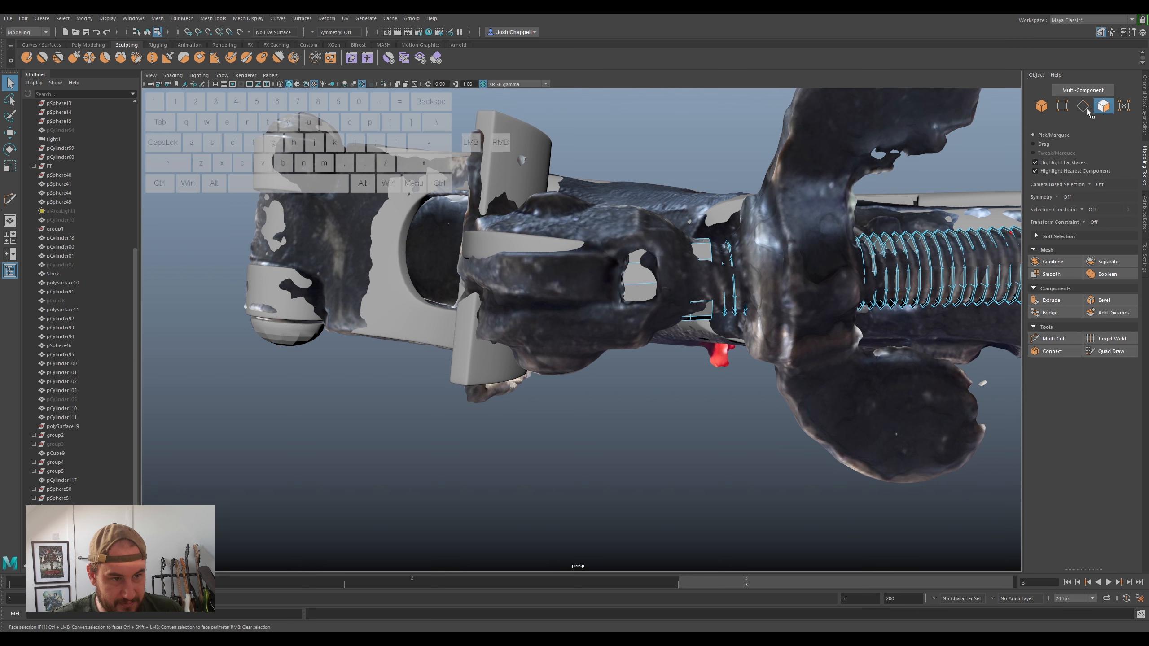
{"action": "left_click_drag", "start_coordinate": [379, 164], "coordinate": [587, 411]}
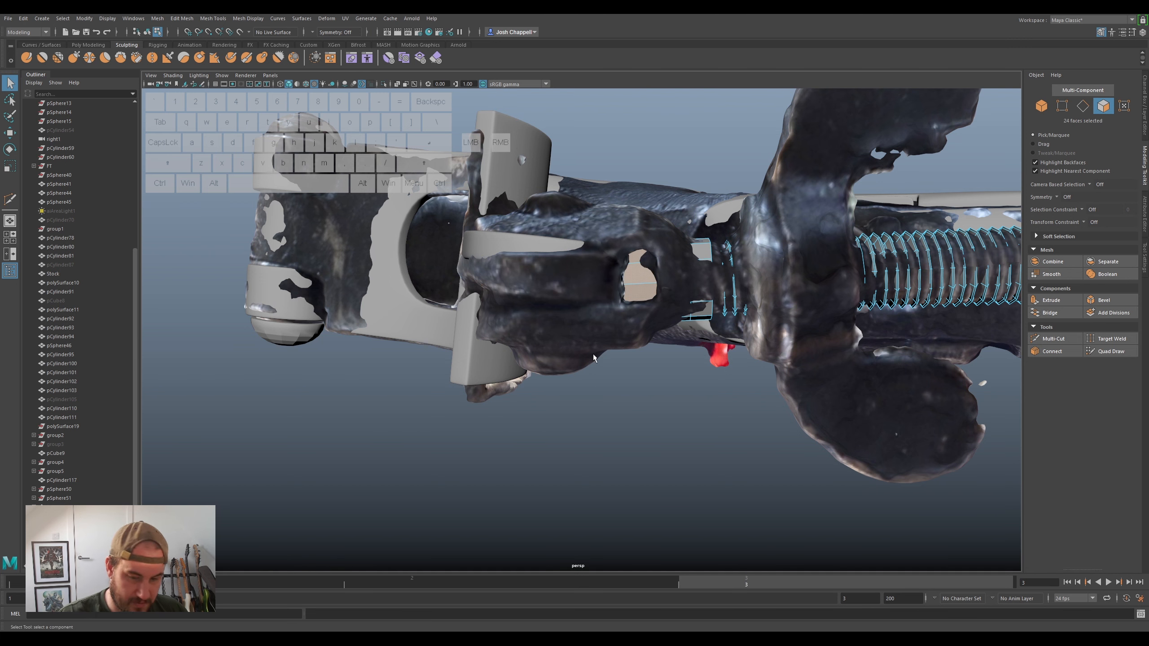
{"action": "key", "text": "Delete"}
- Select the 12 open border edges at the shank's trimmed end, extrude them and undo the last move
{"action": "left_click", "coordinate": [1081, 106]}
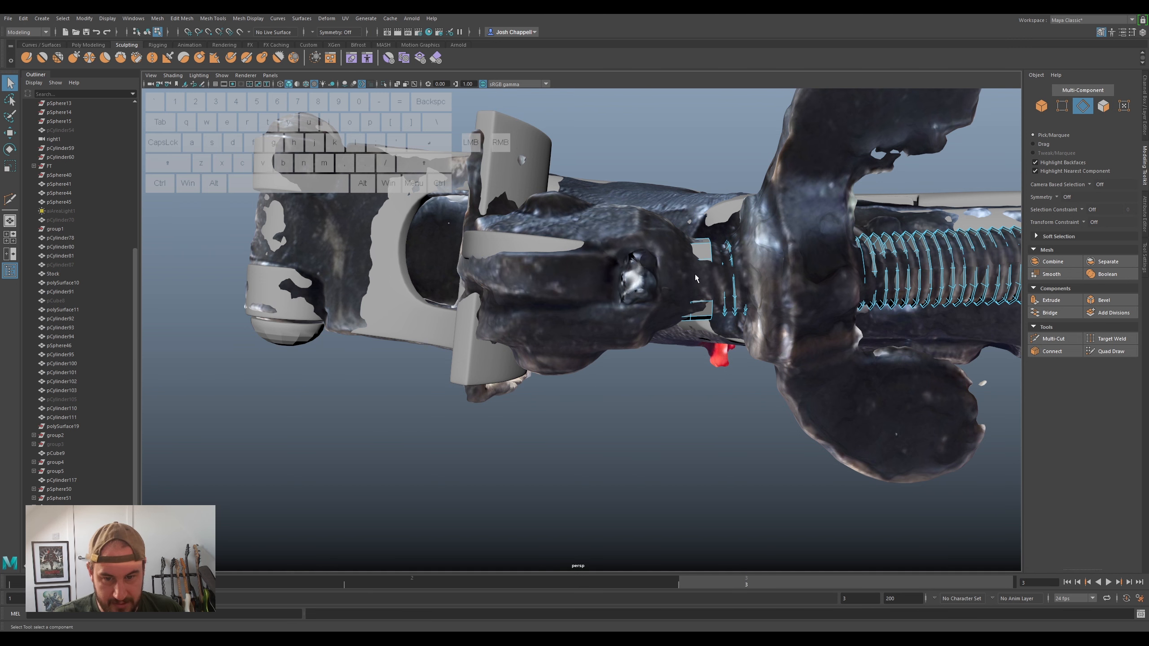
{"action": "key", "text": "r"}
{"action": "left_click_drag", "start_coordinate": [660, 281], "coordinate": [576, 365]}
{"action": "middle_click_drag", "start_coordinate": [577, 365], "coordinate": [669, 311], "text": "alt"}
{"action": "scroll", "coordinate": [669, 311], "scroll_direction": "up", "scroll_amount": 3, "text": "alt"}
{"action": "left_click_drag", "start_coordinate": [669, 311], "coordinate": [621, 274], "text": "alt"}
{"action": "key", "text": "w"}
{"action": "key", "text": "ctrl+e"}
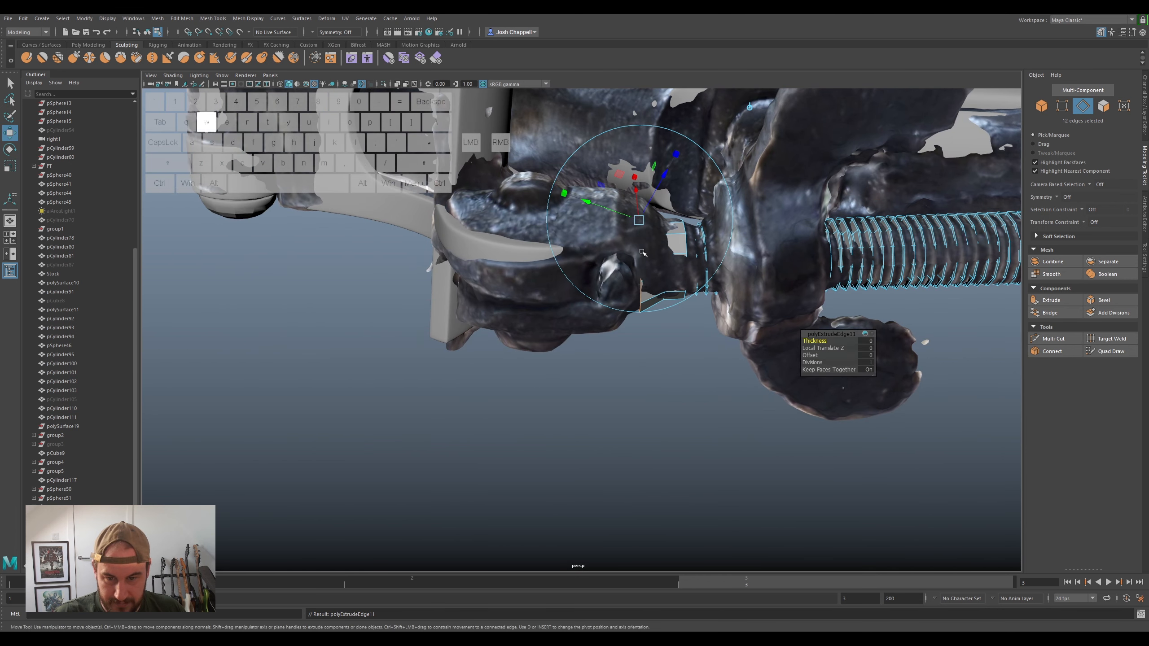
{"action": "left_click_drag", "start_coordinate": [632, 259], "coordinate": [702, 293], "text": "alt"}
{"action": "key", "text": "ctrl+z"}
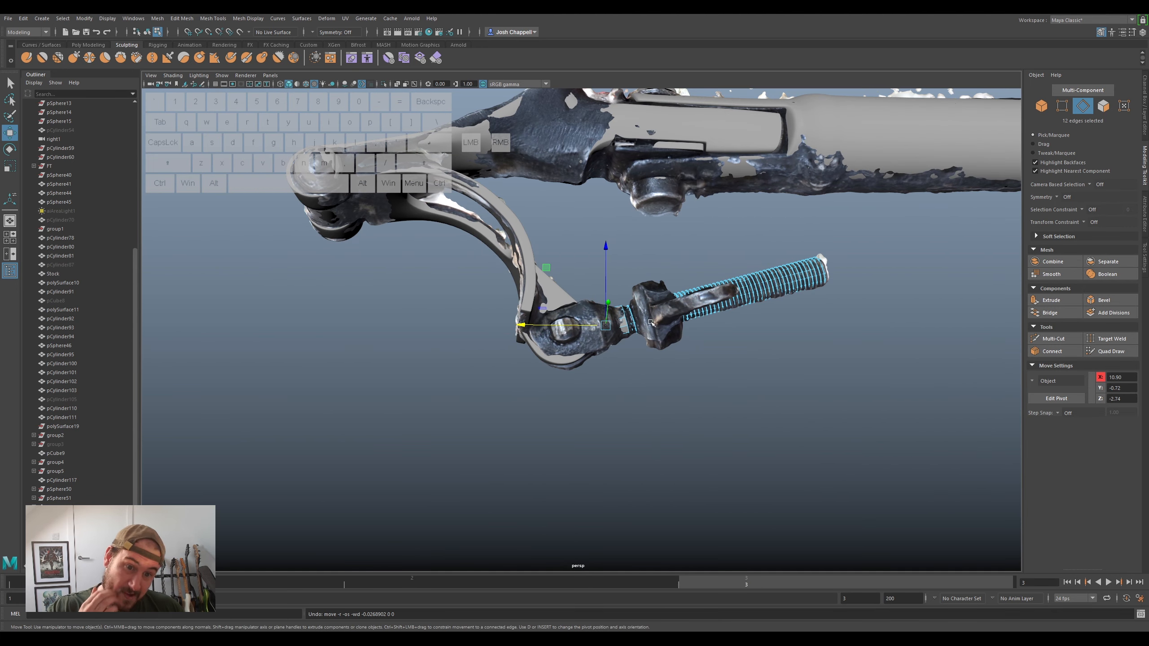
- Return the screw to object selection and review how it fits the scanned bipod clamp
{"action": "left_click_drag", "start_coordinate": [684, 294], "coordinate": [726, 390], "text": "alt"}
{"action": "left_click", "coordinate": [1041, 107]}
{"action": "scroll", "coordinate": [717, 294], "scroll_direction": "down", "scroll_amount": 5}
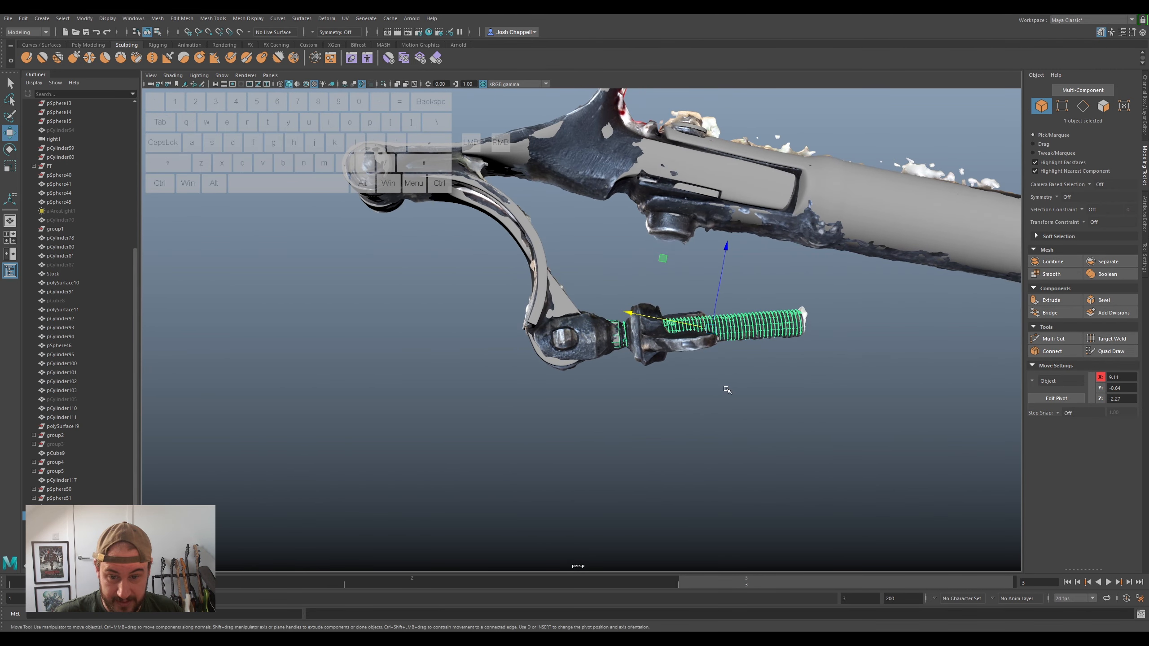
{"action": "scroll", "coordinate": [727, 389], "scroll_direction": "down", "scroll_amount": 5}
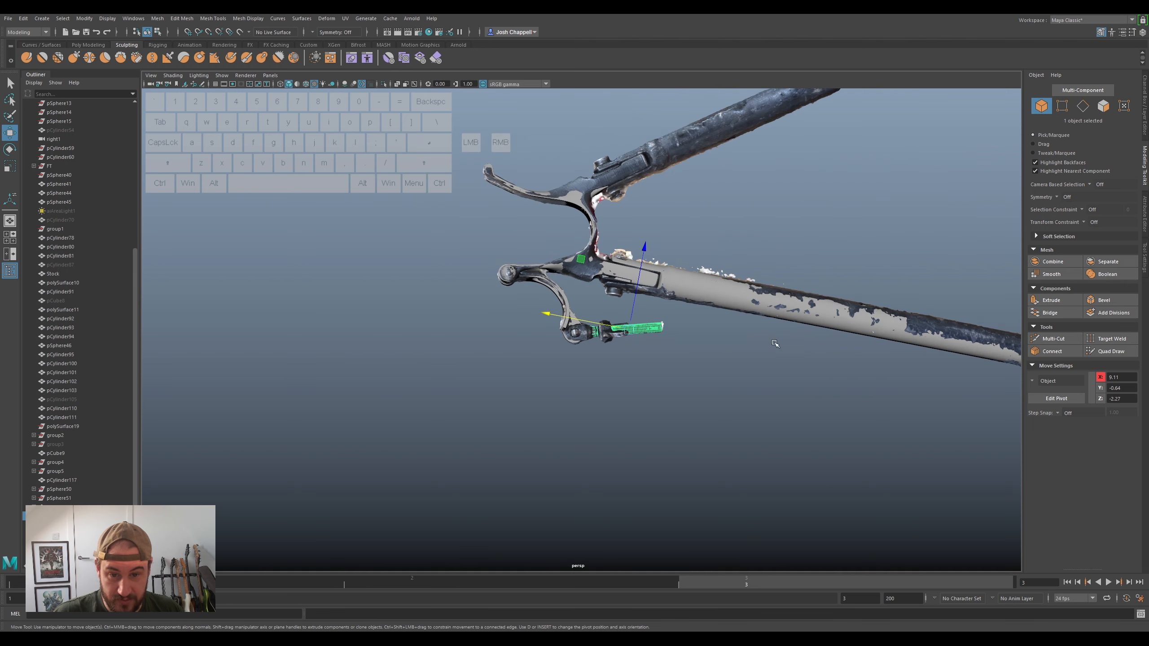
{"action": "scroll", "coordinate": [731, 383], "scroll_direction": "up", "scroll_amount": 5}
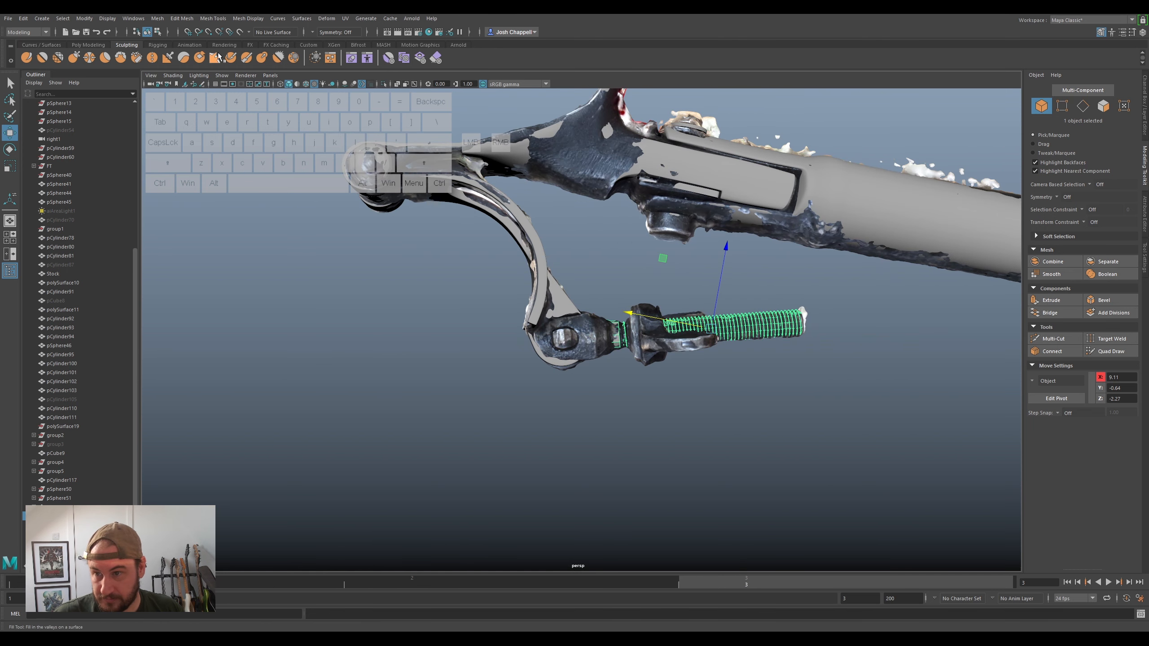
- Switch the viewport to the orthographic top view and frame the screw over the scanned clamp
{"action": "left_click", "coordinate": [215, 85]}
{"action": "middle_click_drag", "start_coordinate": [830, 363], "coordinate": [735, 311], "text": "alt"}
{"action": "scroll", "coordinate": [707, 282], "scroll_direction": "up", "scroll_amount": 5}
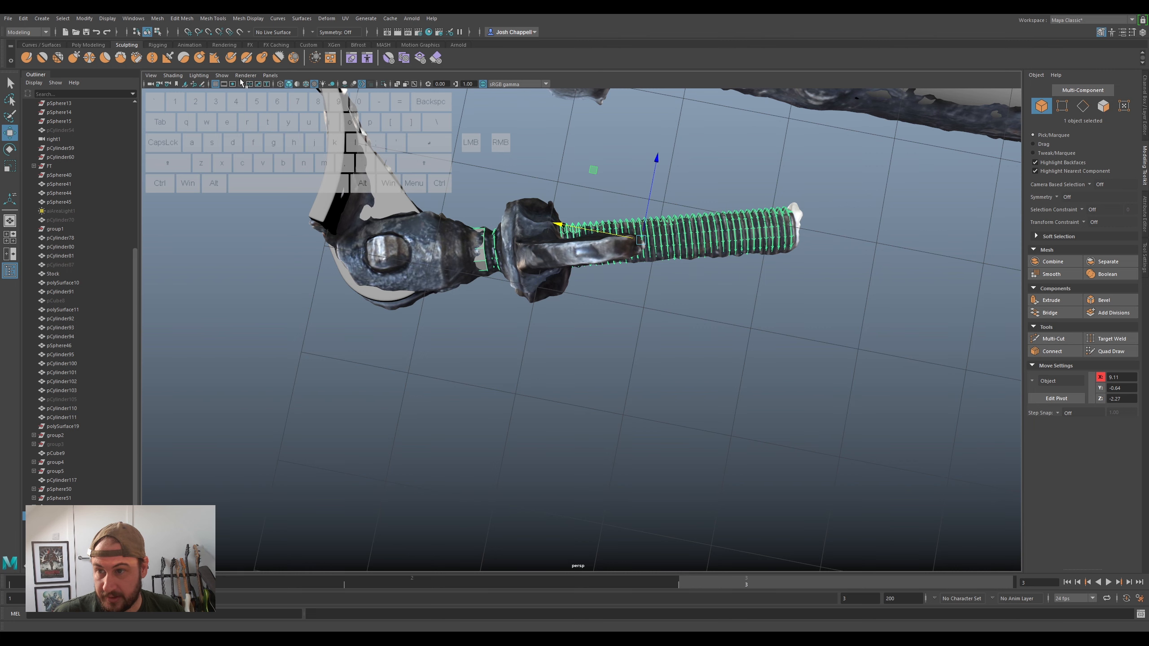
{"action": "left_click", "coordinate": [270, 75]}
{"action": "mouse_move", "coordinate": [289, 103]}
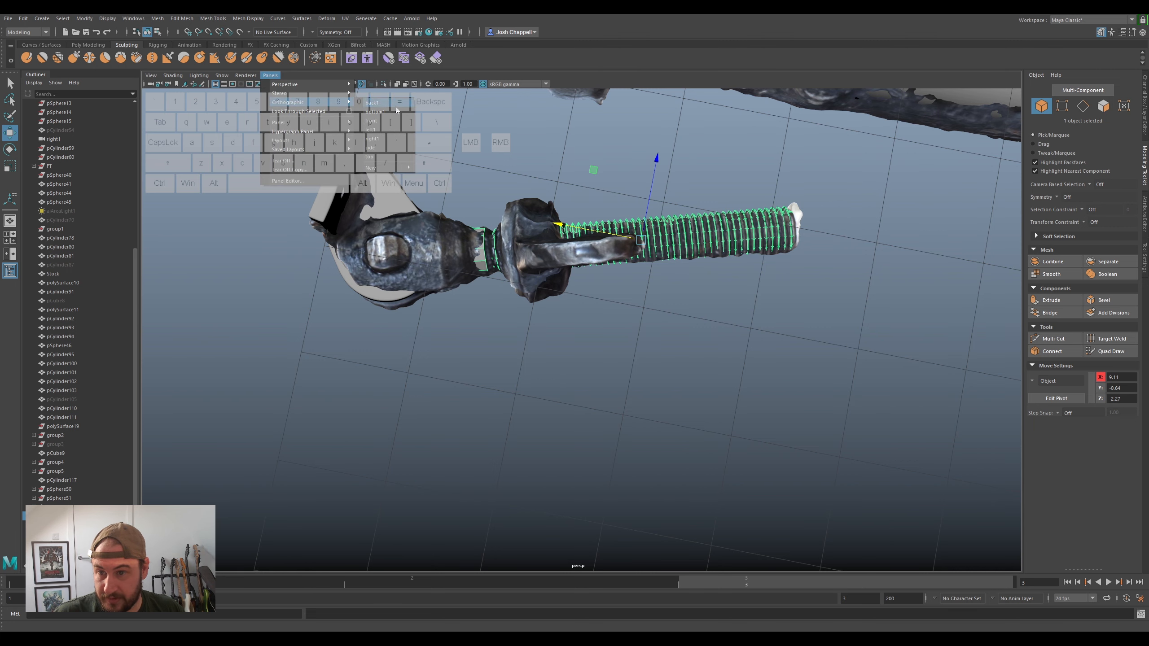
{"action": "left_click", "coordinate": [371, 157]}
{"action": "scroll", "coordinate": [663, 338], "scroll_direction": "down", "scroll_amount": 8}
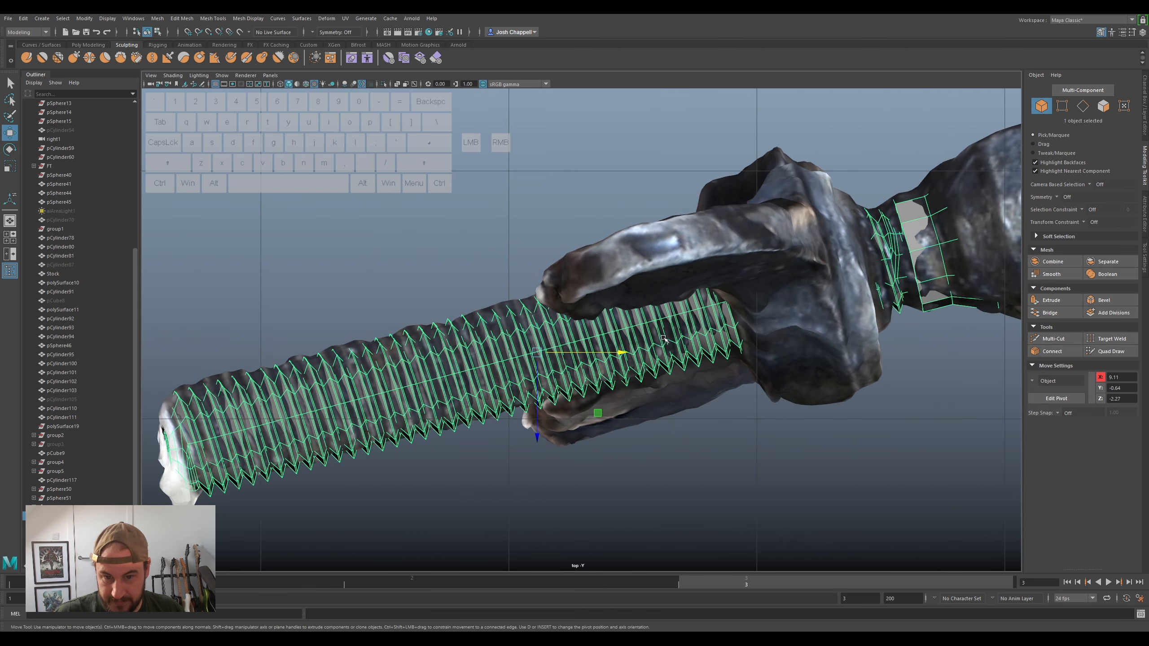
- Rotate the screw roughly parallel to the horizontal grid line and move it clear of the scanned clamp
{"action": "scroll", "coordinate": [598, 380], "scroll_direction": "up", "scroll_amount": 4}
{"action": "middle_click_drag", "start_coordinate": [598, 380], "coordinate": [615, 354], "text": "alt"}
{"action": "scroll", "coordinate": [616, 353], "scroll_direction": "up", "scroll_amount": 2}
{"action": "key", "text": "e"}
{"action": "left_click_drag", "start_coordinate": [627, 344], "coordinate": [623, 169]}
{"action": "key", "text": "w"}
{"action": "left_click_drag", "start_coordinate": [624, 163], "coordinate": [625, 162]}
- Fine-tune the screw's rotation in the top view until its axis lies level with the grid line
{"action": "middle_click_drag", "start_coordinate": [633, 159], "coordinate": [605, 248], "text": "alt"}
{"action": "scroll", "coordinate": [651, 195], "scroll_direction": "up", "scroll_amount": 6, "text": "alt"}
{"action": "middle_click_drag", "start_coordinate": [695, 145], "coordinate": [651, 308], "text": "alt"}
{"action": "scroll", "coordinate": [651, 308], "scroll_direction": "up", "scroll_amount": 3, "text": "alt"}
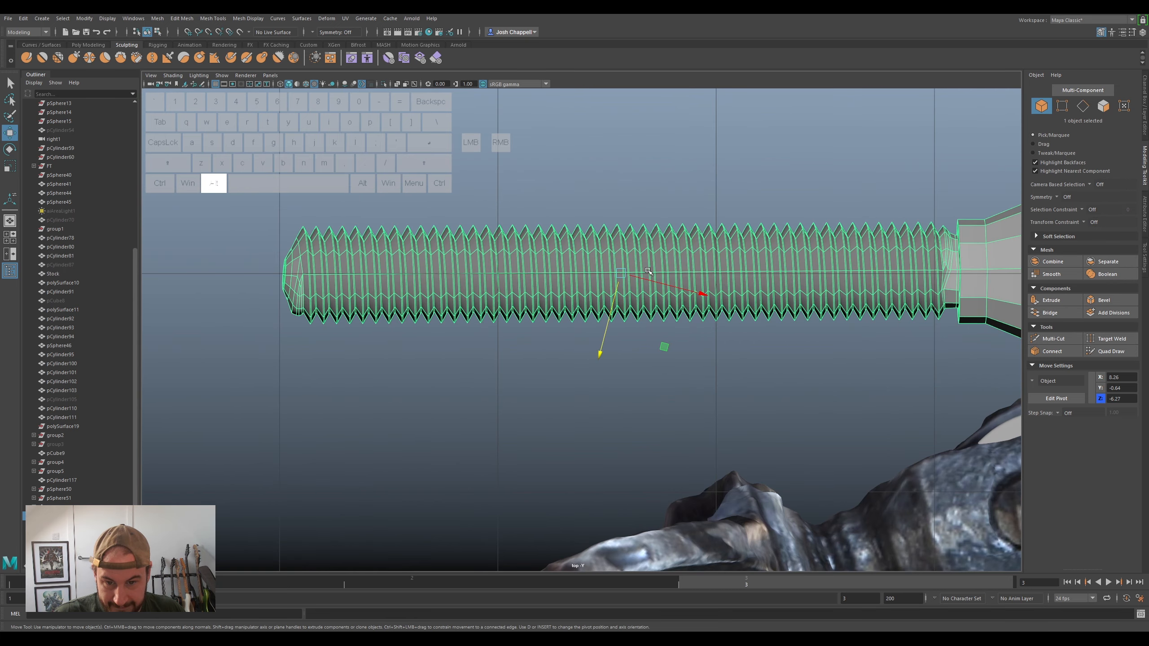
{"action": "key", "text": "e"}
{"action": "mouse_move", "coordinate": [665, 349]}
{"action": "left_mouse_down"}
{"action": "mouse_move", "coordinate": [645, 353]}
{"action": "mouse_move", "coordinate": [650, 362]}
{"action": "left_mouse_up"}
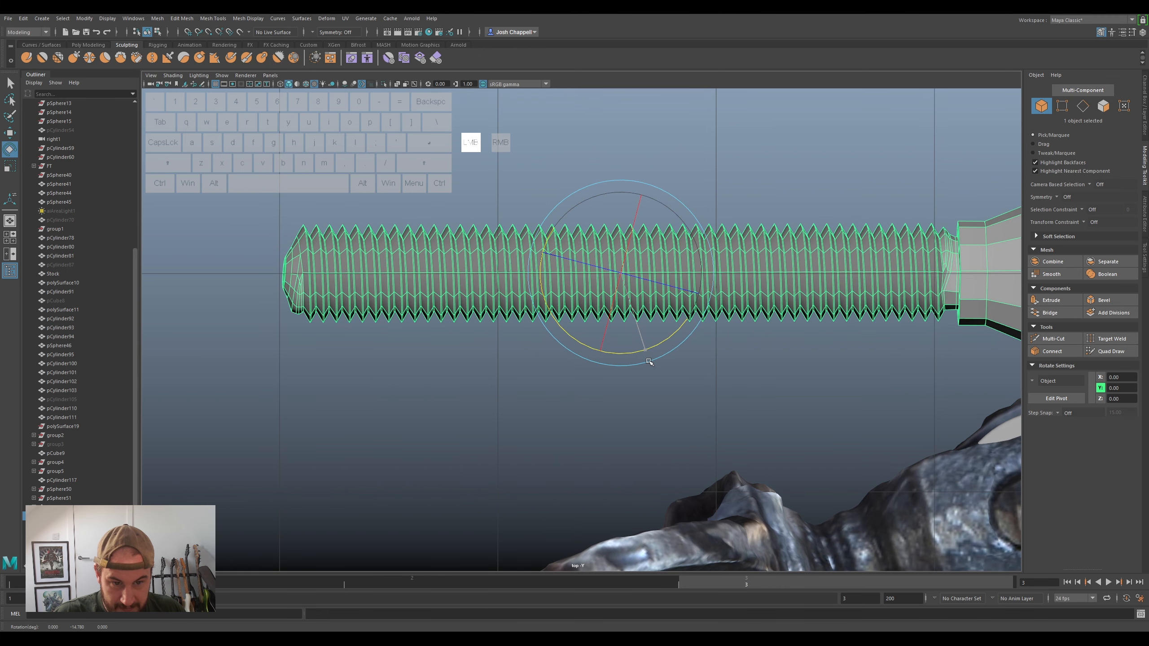
{"action": "left_click_drag", "start_coordinate": [649, 362], "coordinate": [604, 318]}
{"action": "key", "text": "w"}
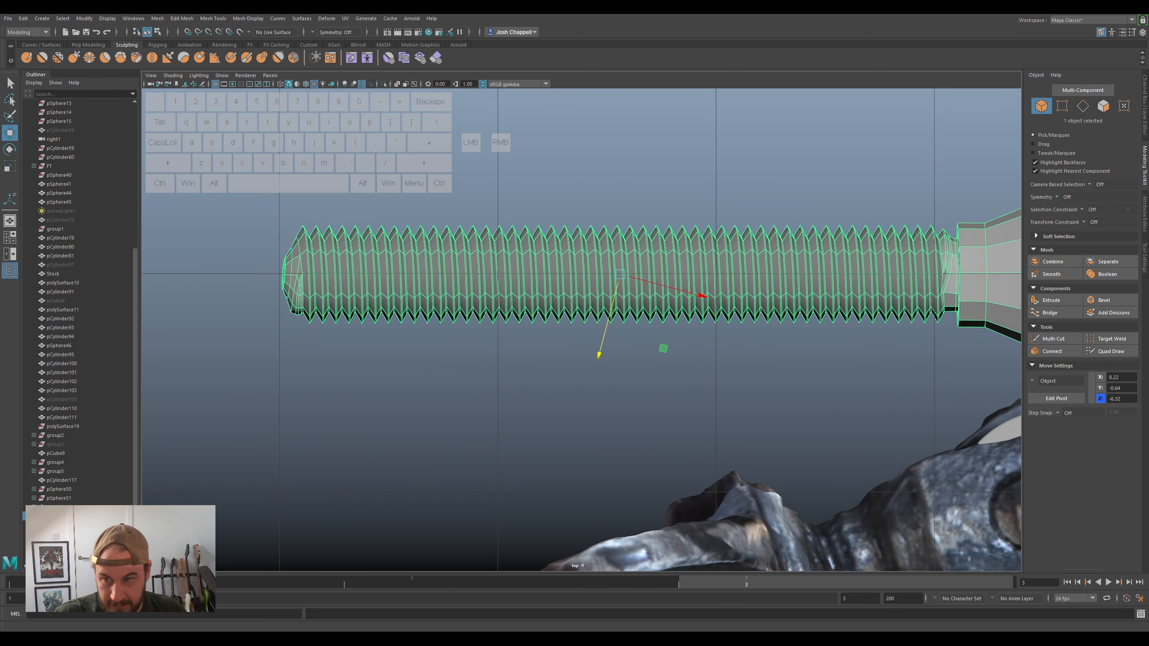
- Switch the viewport to the orthographic front view, frame the screw and isolate it
{"action": "left_click", "coordinate": [267, 76]}
{"action": "mouse_move", "coordinate": [290, 107]}
{"action": "left_click", "coordinate": [371, 120]}
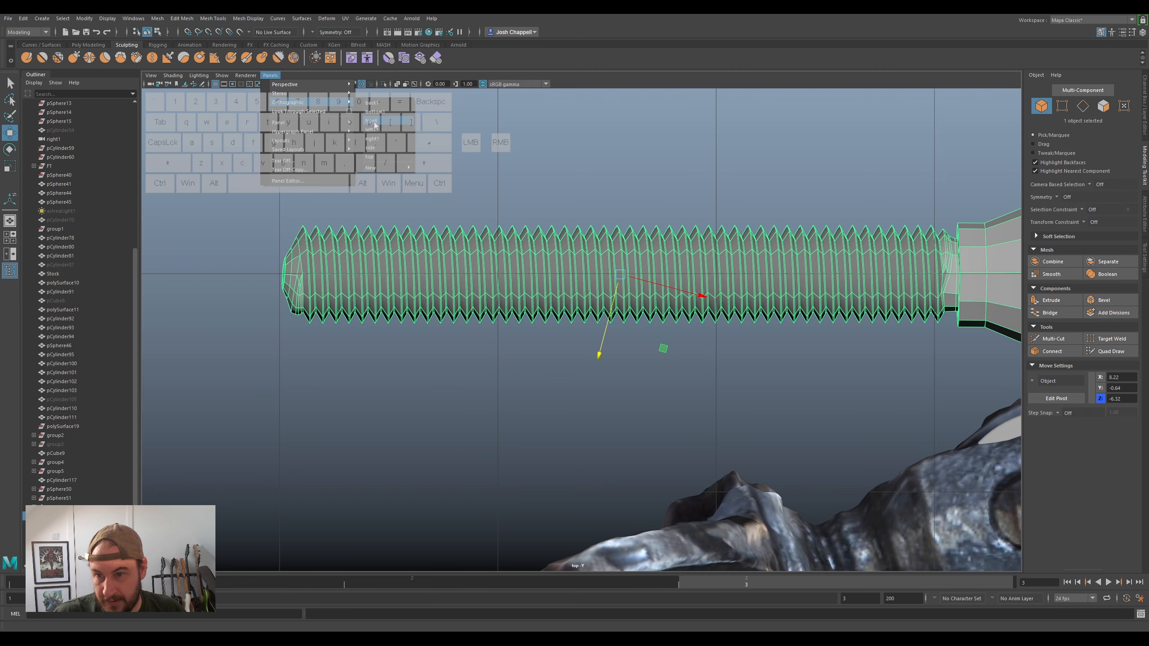
{"action": "key", "text": "f"}
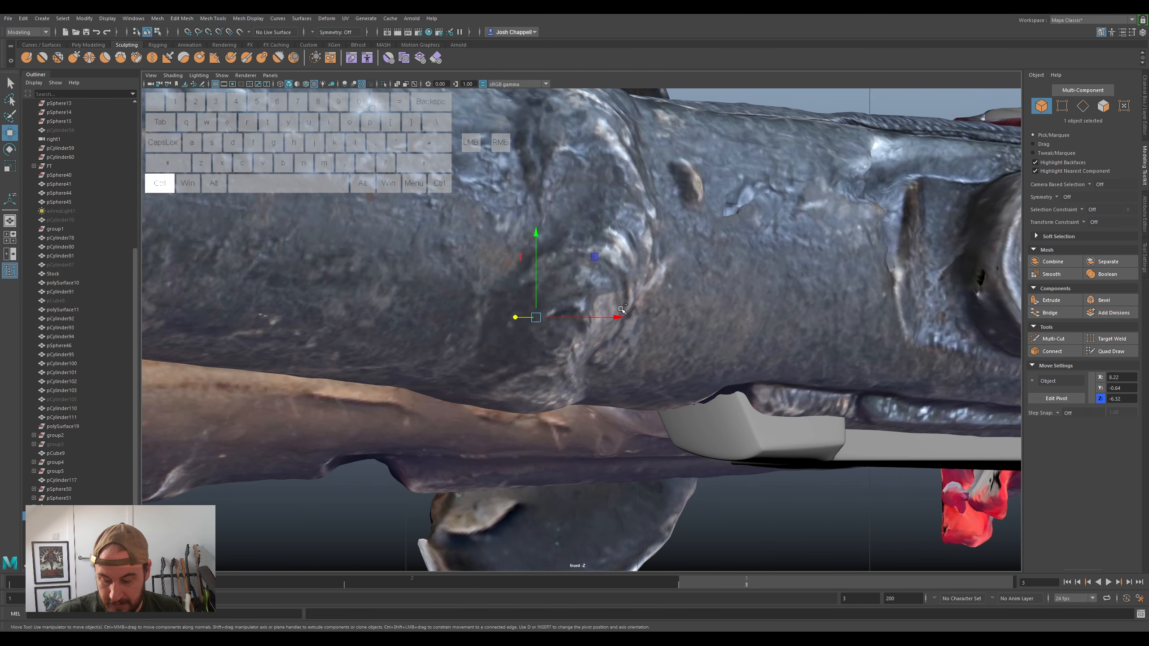
{"action": "key", "text": "ctrl+1"}
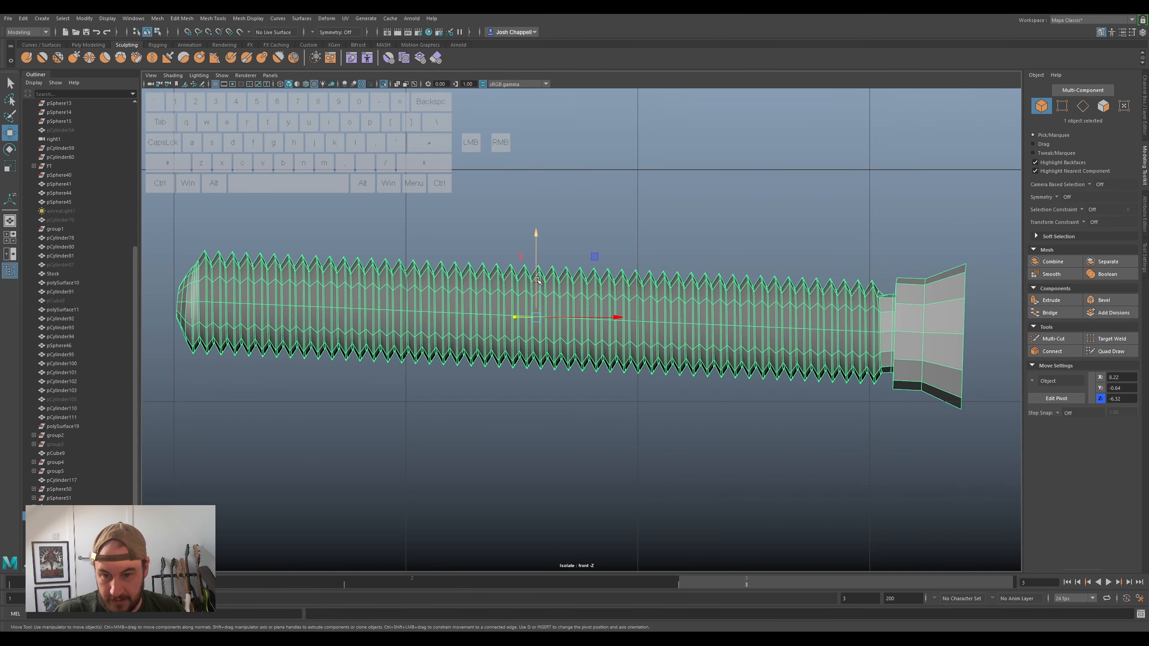
- Set the Rotate tool's axis orientation to World and rotate the screw level in the front view
{"action": "key", "text": "e"}
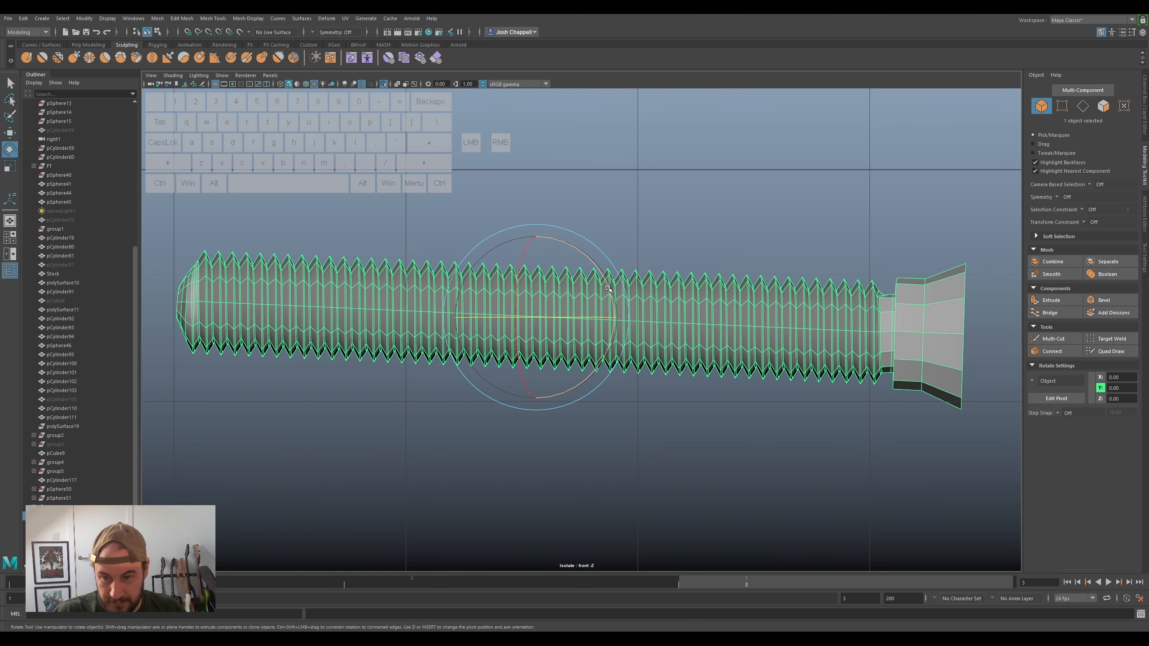
{"action": "left_click", "coordinate": [1144, 270]}
{"action": "left_click", "coordinate": [1020, 102]}
{"action": "left_click", "coordinate": [1021, 112]}
{"action": "left_click_drag", "start_coordinate": [568, 288], "coordinate": [565, 287]}
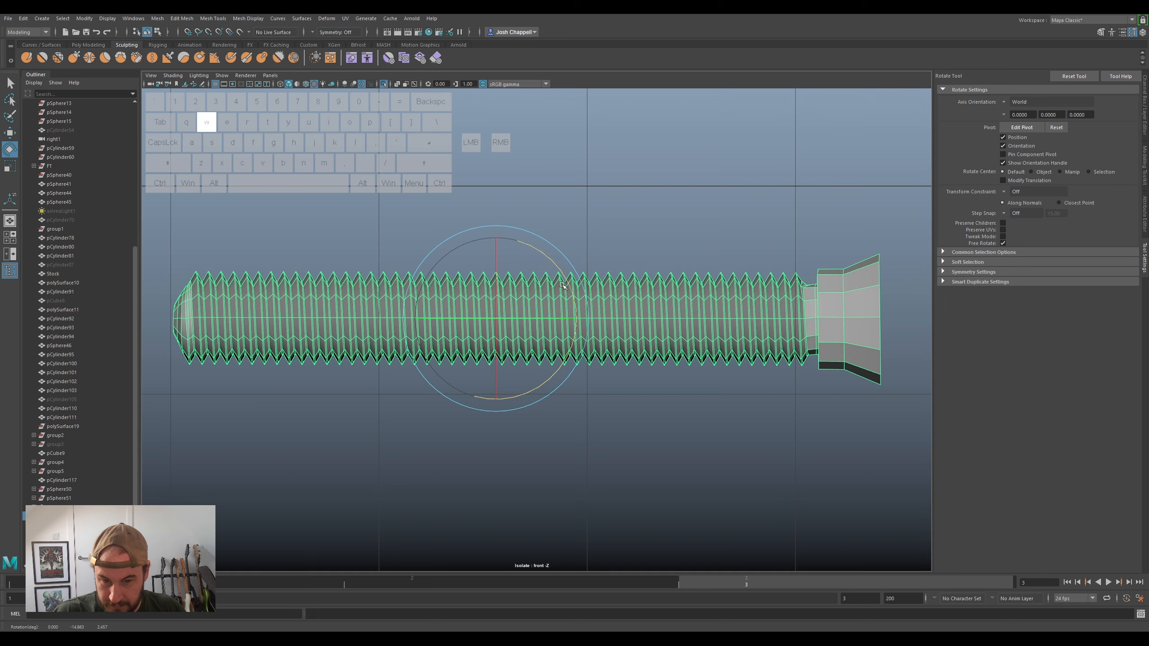
{"action": "key", "text": "w"}
{"action": "left_click_drag", "start_coordinate": [496, 282], "coordinate": [496, 311]}
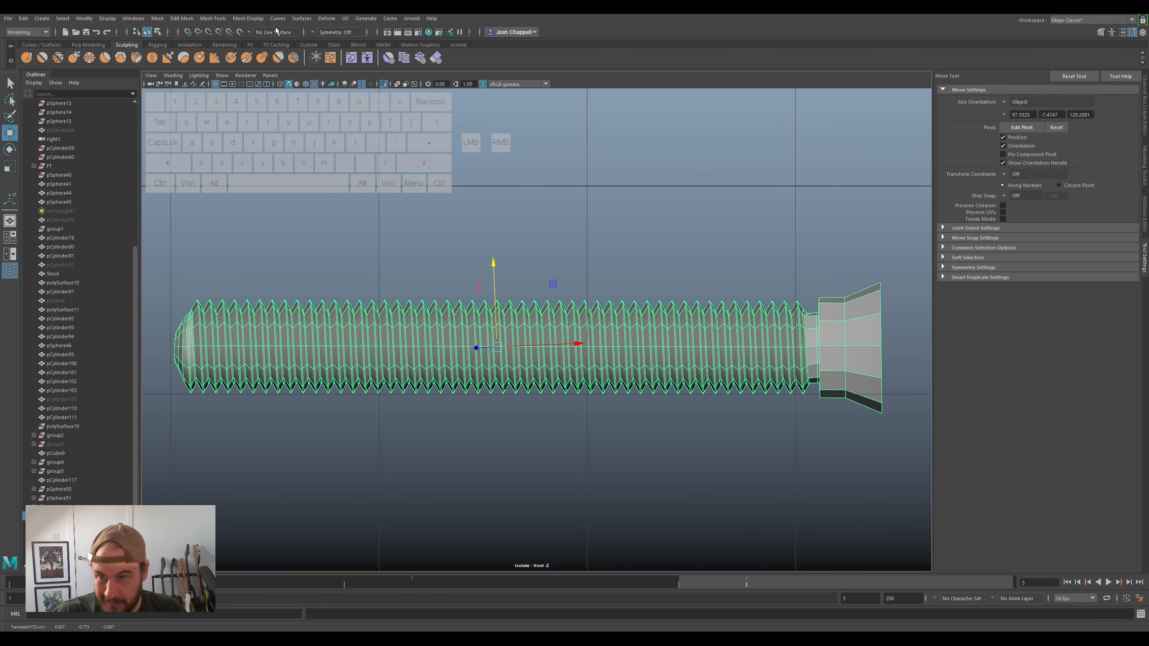
{"action": "key", "text": "ctrl+z"}
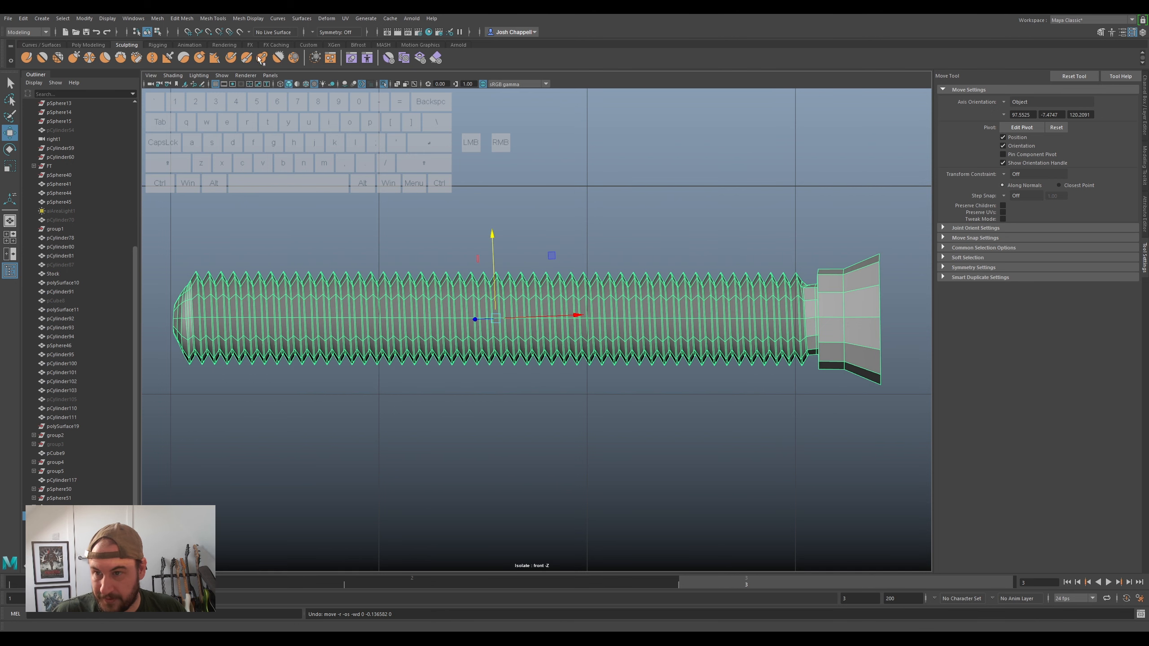
- Freeze the screw's transformations, end its isolation and return the viewport to the persp camera
{"action": "left_click", "coordinate": [86, 44]}
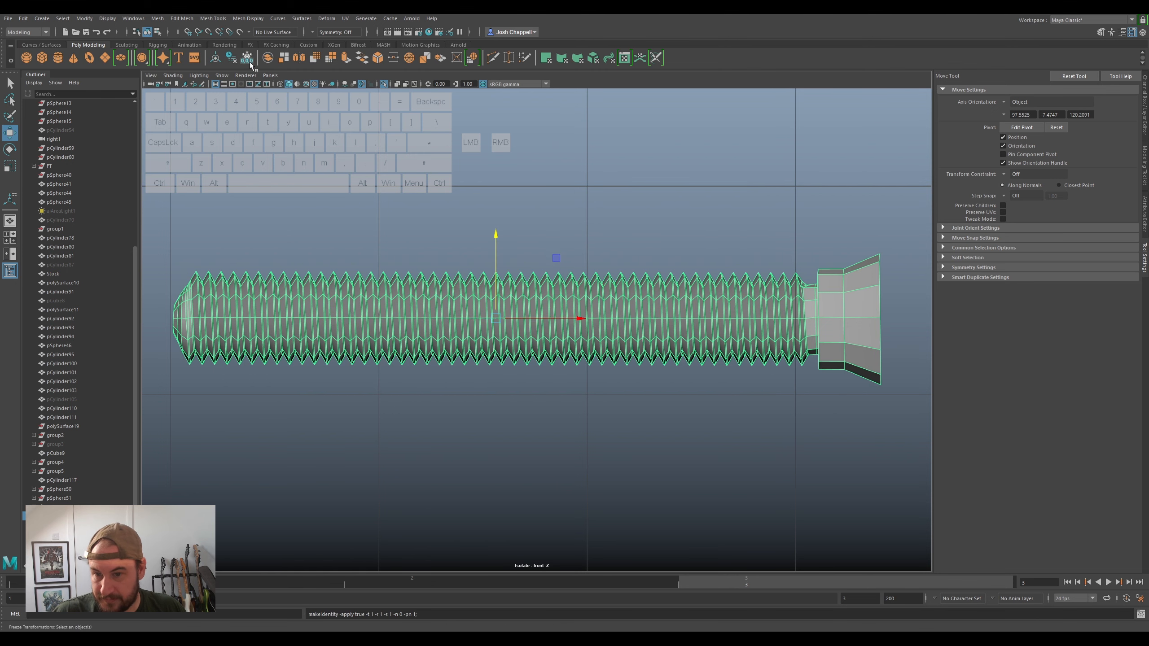
{"action": "key", "text": "ctrl+1"}
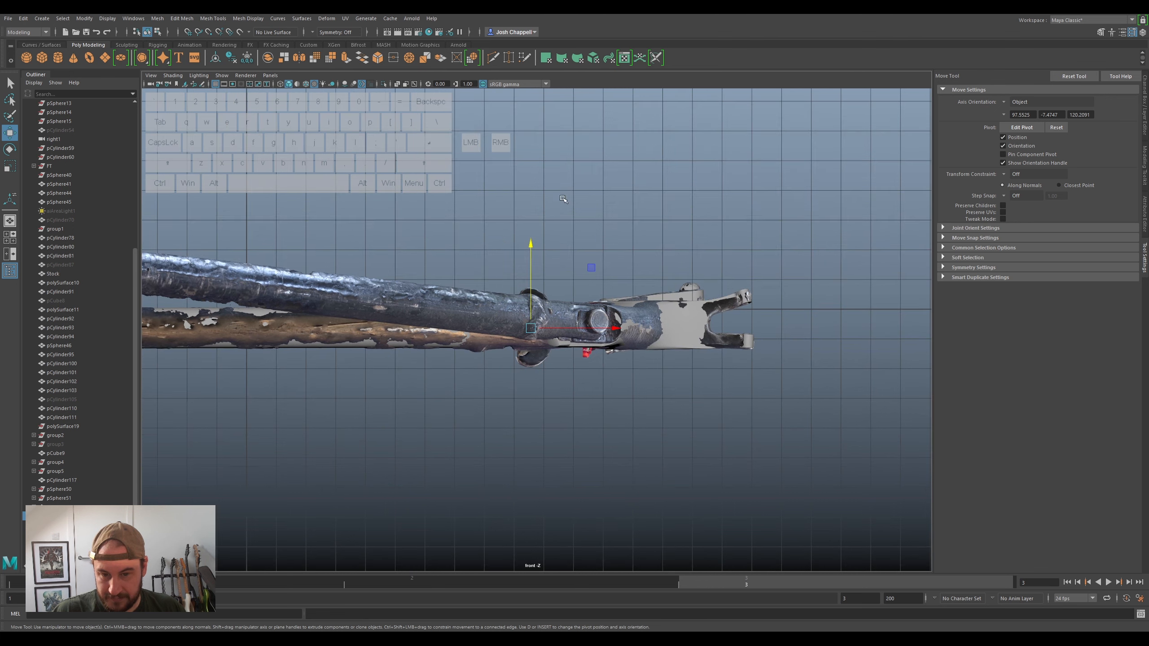
{"action": "scroll", "coordinate": [71, 147], "scroll_direction": "up", "scroll_amount": 5}
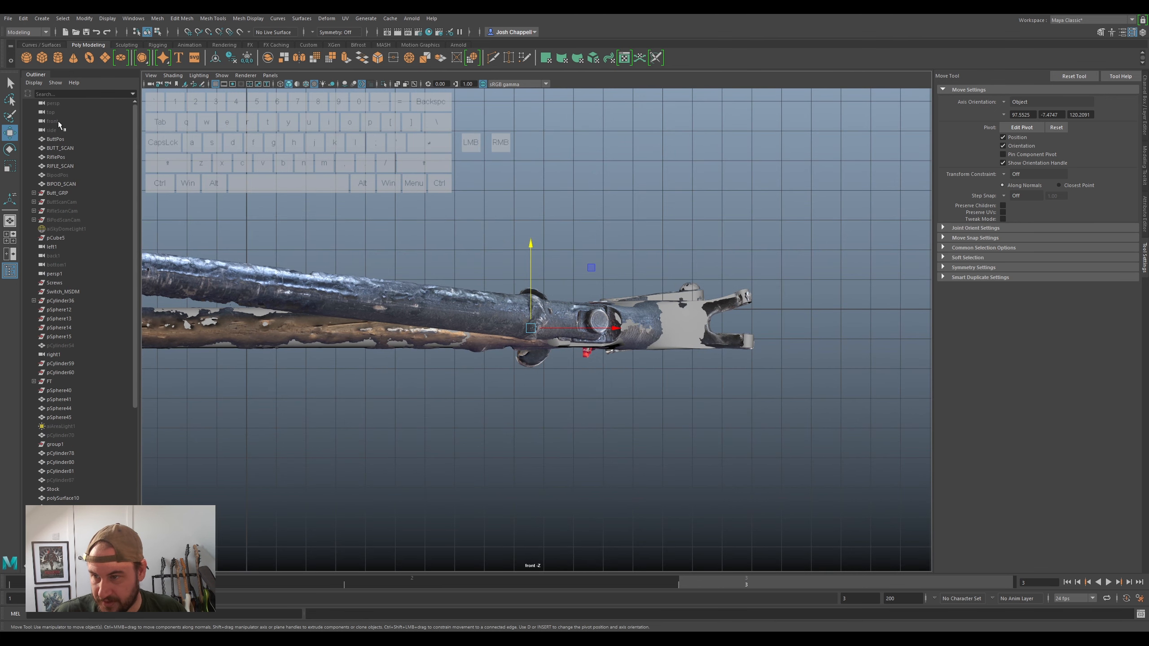
{"action": "left_click", "coordinate": [52, 104]}
{"action": "middle_click_drag", "start_coordinate": [52, 104], "coordinate": [392, 180]}
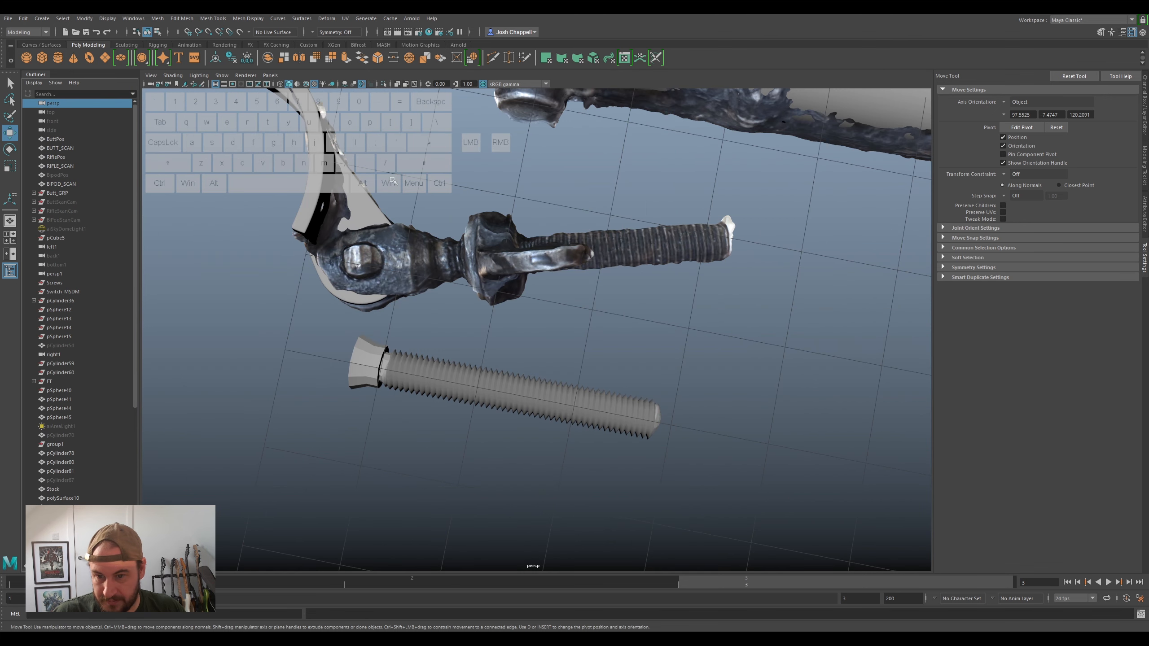
- Move the straightened screw back onto the scanned clamp and rotate it towards the scanned rod's direction
{"action": "left_click", "coordinate": [492, 390]}
{"action": "left_click_drag", "start_coordinate": [532, 360], "coordinate": [526, 280]}
{"action": "left_click_drag", "start_coordinate": [579, 321], "coordinate": [551, 244], "text": "alt"}
{"action": "key", "text": "e"}
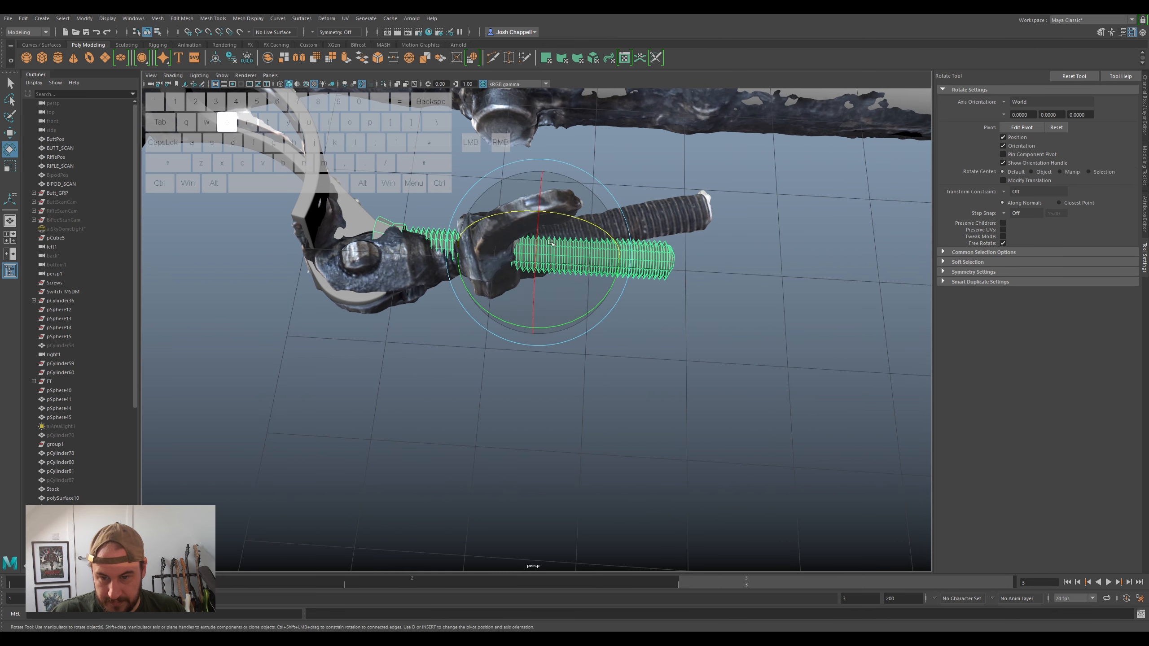
{"action": "left_click_drag", "start_coordinate": [558, 326], "coordinate": [587, 319]}
{"action": "scroll", "coordinate": [561, 333], "scroll_direction": "up", "scroll_amount": 5}
{"action": "left_click_drag", "start_coordinate": [542, 353], "coordinate": [533, 271], "text": "alt"}
- Refine the screw's position and rotation so the thread lies along the scanned threaded rod
{"action": "key", "text": "w"}
{"action": "left_click_drag", "start_coordinate": [579, 204], "coordinate": [506, 266]}
{"action": "middle_click_drag", "start_coordinate": [506, 266], "coordinate": [404, 109], "text": "alt"}
{"action": "left_click_drag", "start_coordinate": [573, 276], "coordinate": [585, 279]}
{"action": "key", "text": "e"}
{"action": "left_click_drag", "start_coordinate": [584, 334], "coordinate": [561, 350]}
{"action": "left_click_drag", "start_coordinate": [542, 441], "coordinate": [689, 392], "text": "alt"}
{"action": "right_click_drag", "start_coordinate": [690, 392], "coordinate": [722, 390], "text": "alt"}
{"action": "left_click_drag", "start_coordinate": [598, 209], "coordinate": [600, 209]}
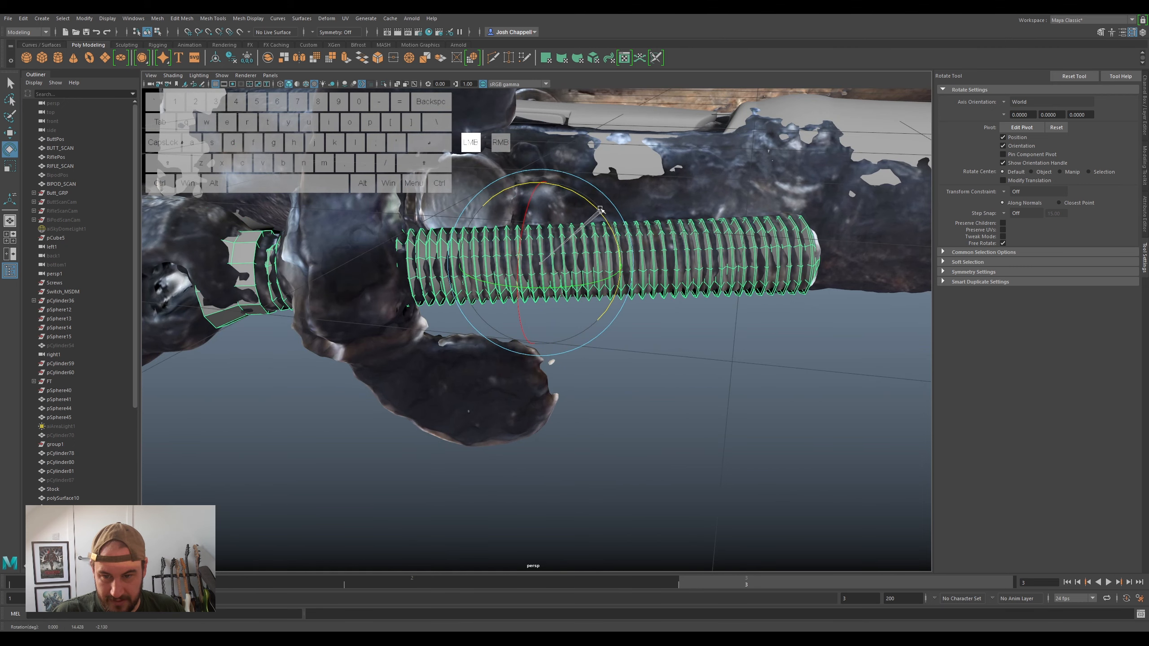
{"action": "scroll", "coordinate": [600, 210], "scroll_direction": "down", "scroll_amount": 5}
{"action": "mouse_move", "coordinate": [542, 312]}
{"action": "left_mouse_down", "text": "alt"}
{"action": "mouse_move", "coordinate": [502, 343]}
{"action": "mouse_move", "coordinate": [516, 322]}
{"action": "mouse_move", "coordinate": [430, 325]}
{"action": "mouse_move", "coordinate": [524, 313]}
{"action": "left_mouse_up", "text": "alt"}
- Extrude the open border edges at the shank's free end and widen them to the scanned pivot block's size
{"action": "key", "text": "w"}
{"action": "scroll", "coordinate": [524, 313], "scroll_direction": "up", "scroll_amount": 5}
{"action": "middle_click_drag", "start_coordinate": [407, 308], "coordinate": [552, 292], "text": "alt"}
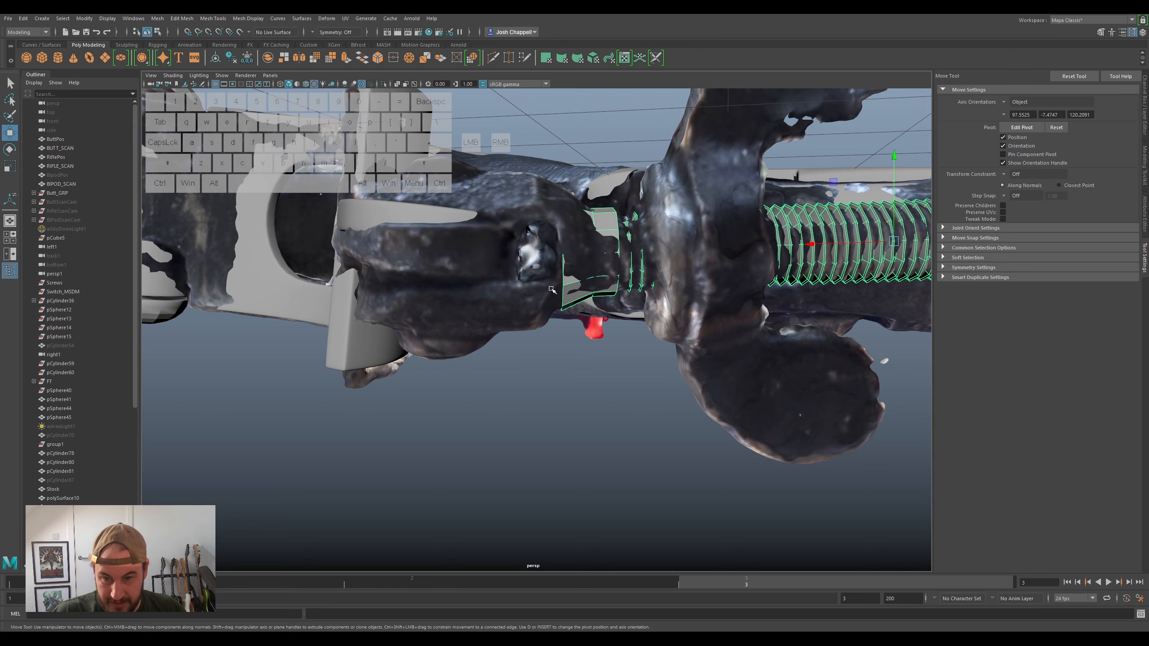
{"action": "mouse_move", "coordinate": [564, 278]}
{"action": "right_mouse_down"}
{"action": "mouse_move", "coordinate": [599, 265]}
{"action": "mouse_move", "coordinate": [566, 275]}
{"action": "right_mouse_up"}
{"action": "left_click", "coordinate": [563, 430]}
{"action": "left_click", "coordinate": [565, 290]}
{"action": "left_click_drag", "start_coordinate": [564, 290], "coordinate": [526, 222], "text": "alt"}
{"action": "key", "text": "r"}
{"action": "scroll", "coordinate": [737, 217], "scroll_direction": "down", "scroll_amount": 3}
{"action": "left_click_drag", "start_coordinate": [737, 217], "coordinate": [646, 301], "text": "alt"}
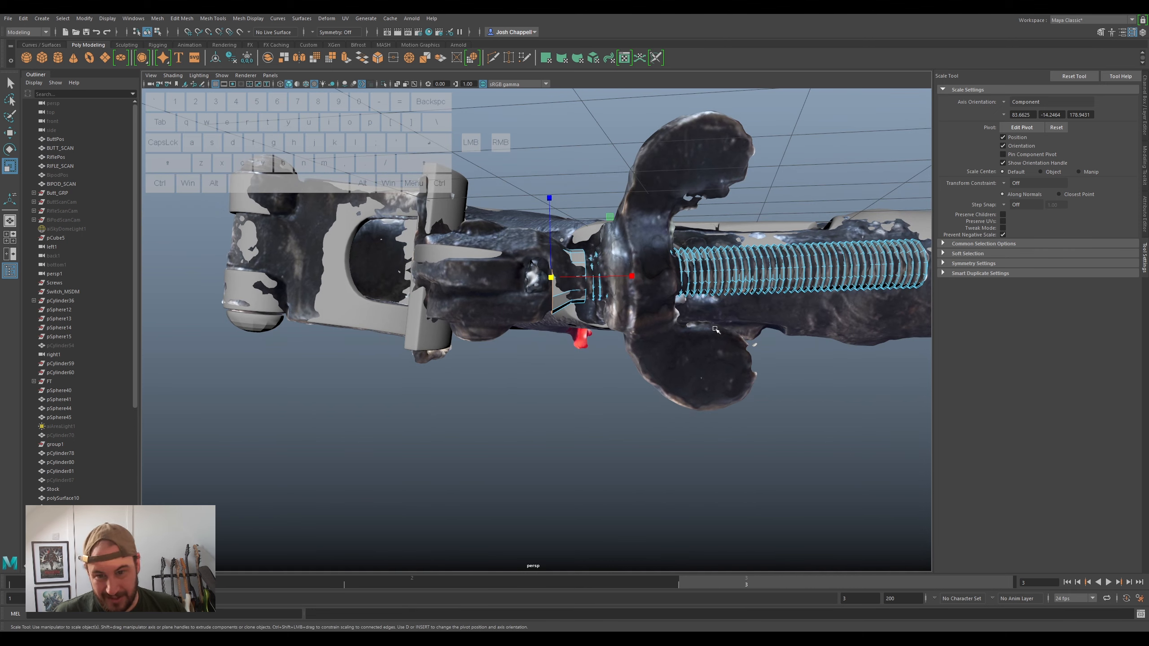
{"action": "left_click_drag", "start_coordinate": [523, 316], "coordinate": [528, 288], "text": "alt"}
{"action": "key", "text": "ctrl+e"}
{"action": "key", "text": "r"}
{"action": "key", "text": "w"}
- Extrude the widened border edges again and pull them along the screw's axis over the scanned pivot block
{"action": "key", "text": "ctrl+e"}
{"action": "key", "text": "w"}
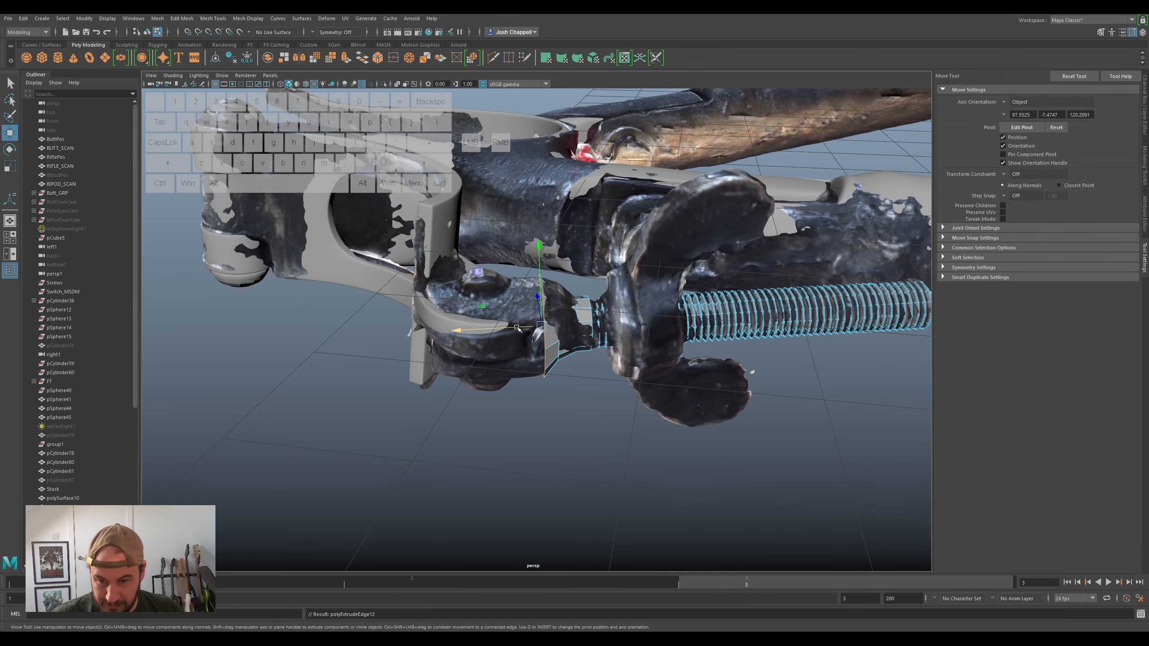
{"action": "left_click_drag", "start_coordinate": [518, 329], "coordinate": [433, 335]}
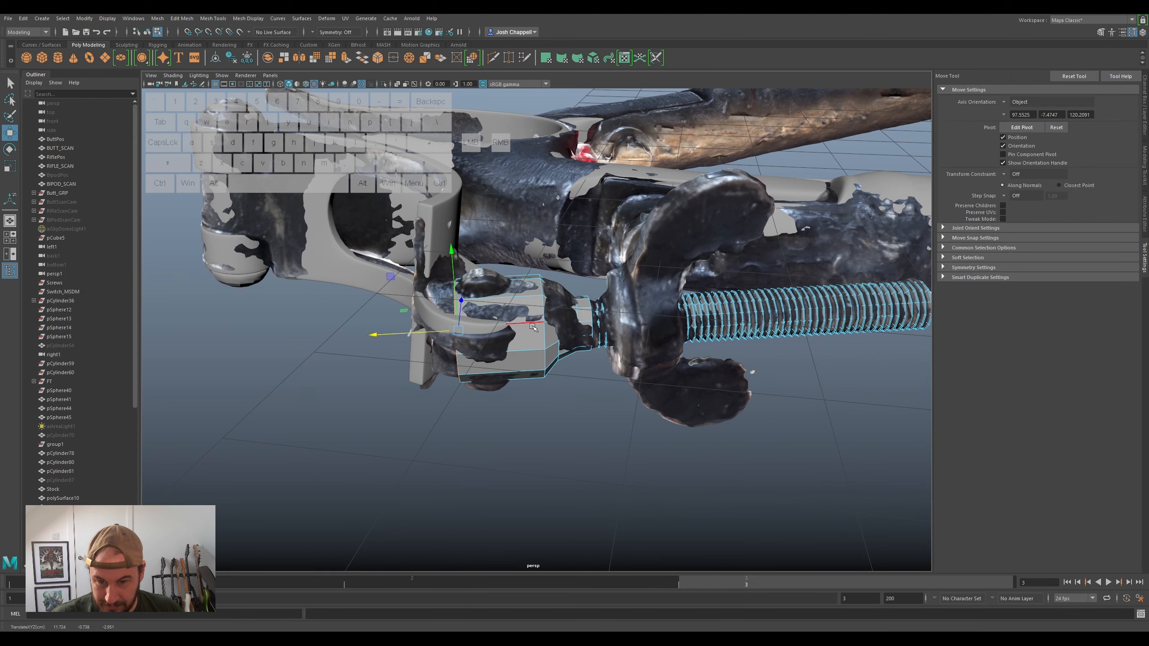
{"action": "left_click_drag", "start_coordinate": [444, 342], "coordinate": [423, 267], "text": "alt"}
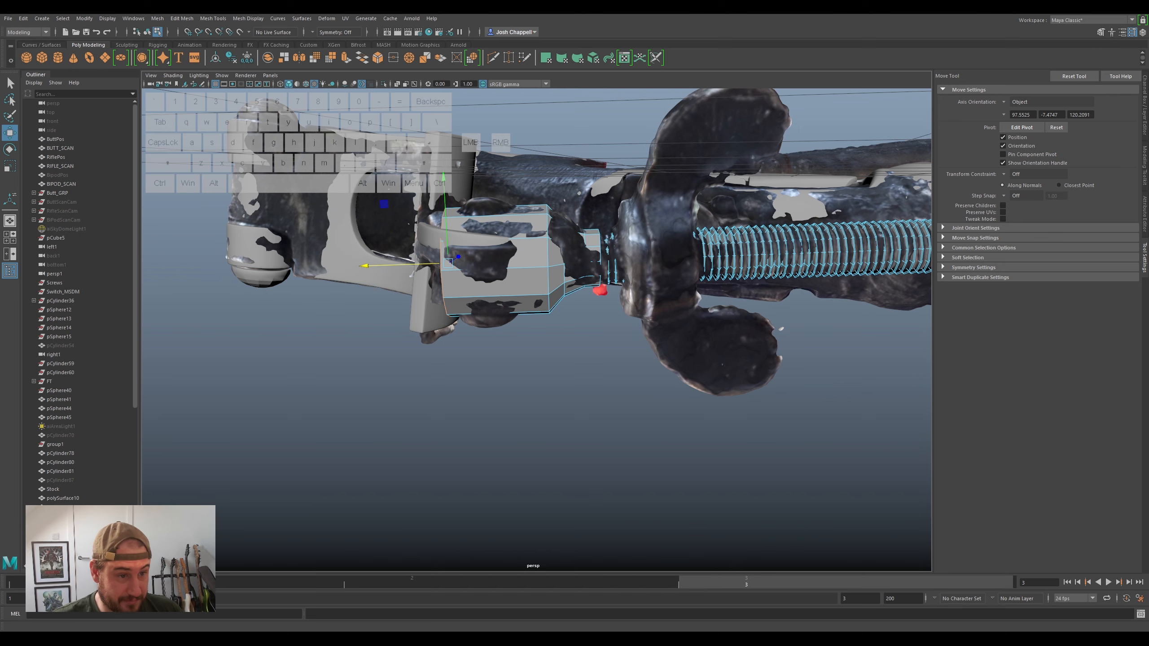
- Hide the ScanBipod layer and return the screw to object selection
{"action": "left_click", "coordinate": [1142, 116]}
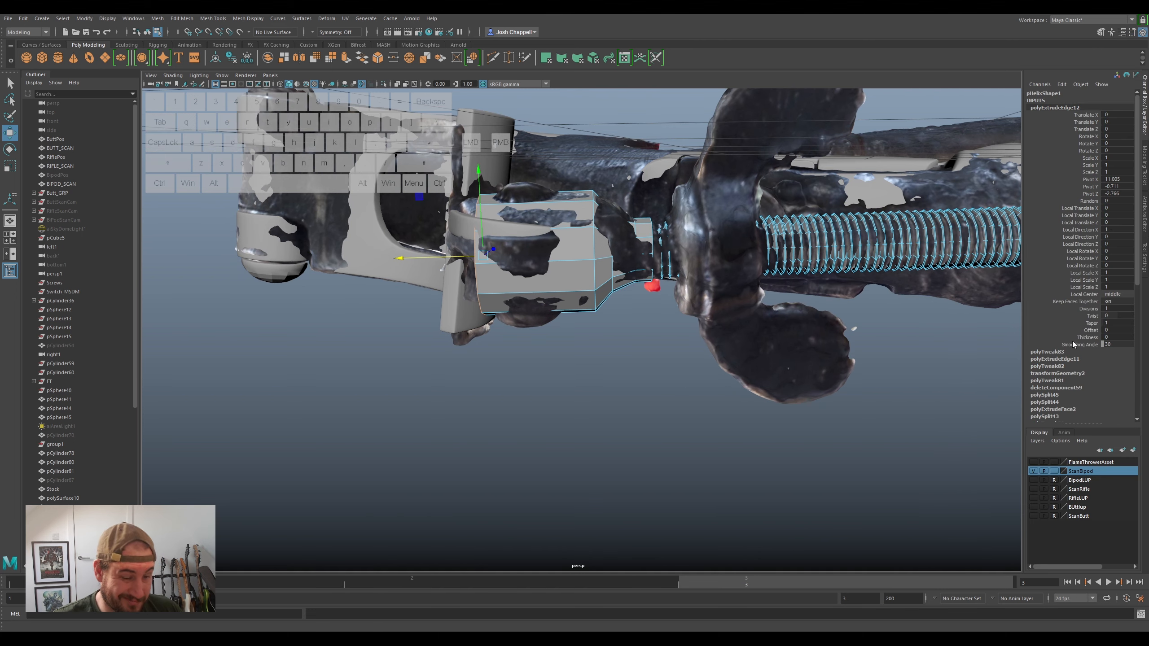
{"action": "left_click", "coordinate": [1034, 471]}
{"action": "left_click_drag", "start_coordinate": [542, 272], "coordinate": [610, 233], "text": "alt"}
{"action": "right_click_drag", "start_coordinate": [611, 233], "coordinate": [667, 221]}
- Rotate and move the screw to line its widened head up with the modelled clamp lever, with Rotate Z at about 6.94
{"action": "key", "text": "e"}
{"action": "left_click_drag", "start_coordinate": [772, 204], "coordinate": [775, 200]}
{"action": "key", "text": "w"}
{"action": "left_click_drag", "start_coordinate": [850, 213], "coordinate": [769, 215]}
{"action": "left_click", "coordinate": [821, 220]}
{"action": "key", "text": "e"}
{"action": "left_click", "coordinate": [774, 204]}
{"action": "key", "text": "w"}
{"action": "left_click_drag", "start_coordinate": [852, 205], "coordinate": [852, 211]}
{"action": "key", "text": "e"}
{"action": "left_click_drag", "start_coordinate": [790, 195], "coordinate": [847, 216]}
{"action": "key", "text": "w"}
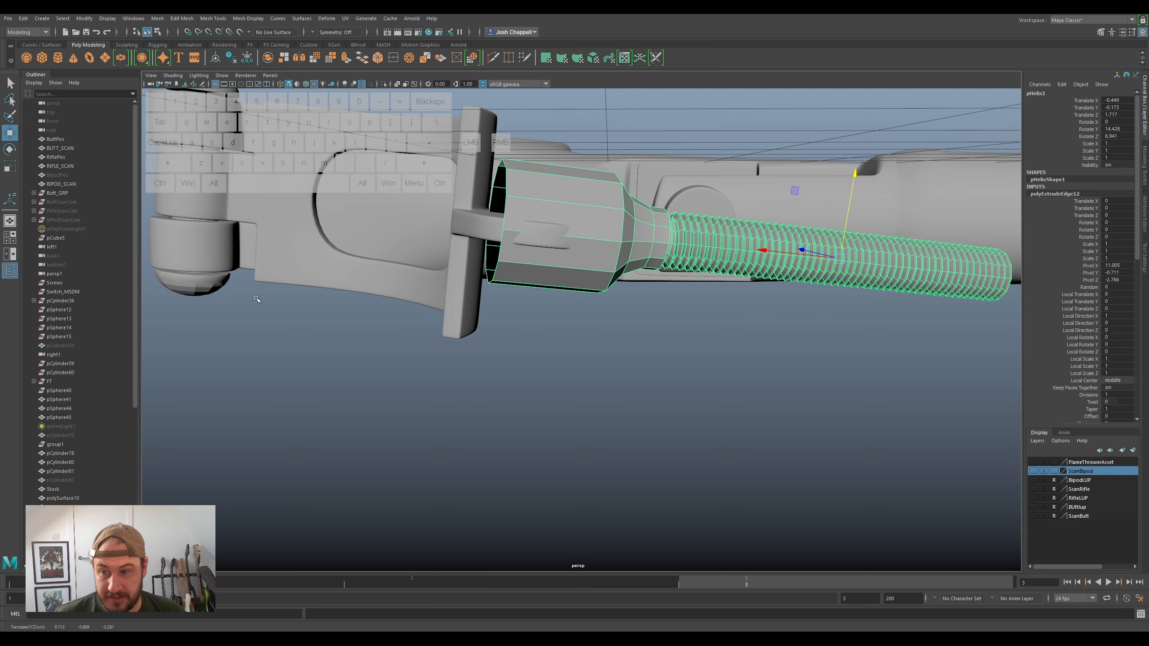
- Select the side faces around the lever on both sides of the widened head and extrude them with an offset of 0.1
{"action": "mouse_move", "coordinate": [626, 266]}
{"action": "left_mouse_down", "text": "alt"}
{"action": "mouse_move", "coordinate": [565, 179]}
{"action": "mouse_move", "coordinate": [625, 262]}
{"action": "mouse_move", "coordinate": [623, 248]}
{"action": "mouse_move", "coordinate": [642, 254]}
{"action": "mouse_move", "coordinate": [618, 246]}
{"action": "left_mouse_up", "text": "alt"}
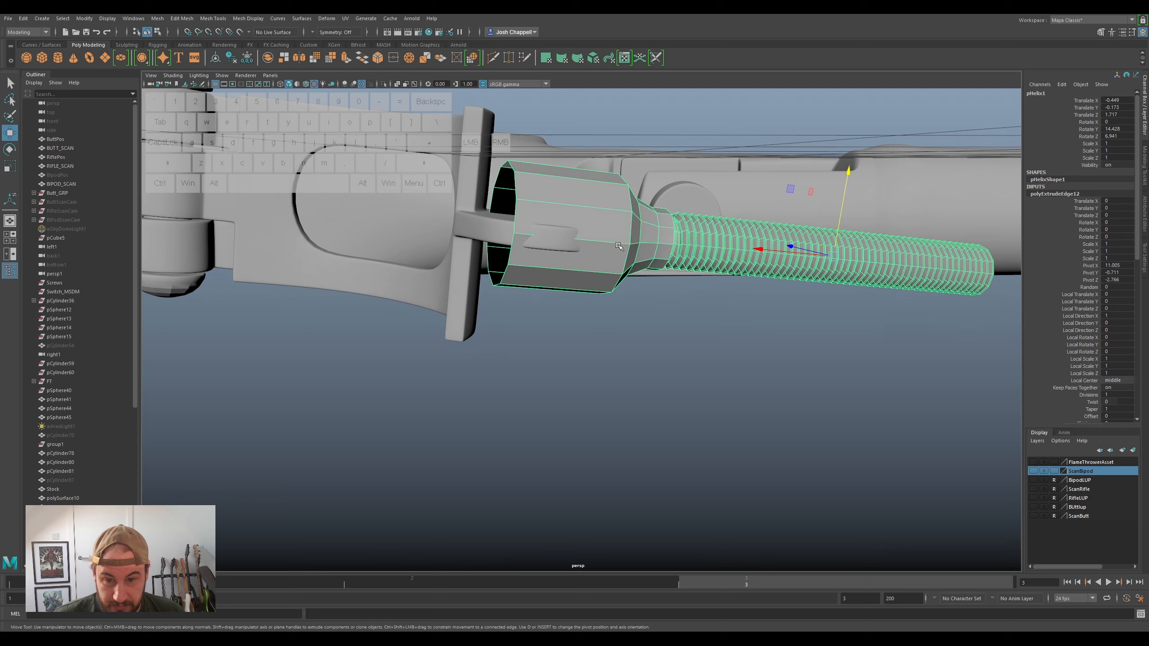
{"action": "right_click_drag", "start_coordinate": [613, 230], "coordinate": [613, 253]}
{"action": "left_click", "coordinate": [549, 218]}
{"action": "left_click", "coordinate": [587, 254], "text": "ctrl+shift"}
{"action": "left_click_drag", "start_coordinate": [589, 254], "coordinate": [329, 267], "text": "alt"}
{"action": "left_click", "coordinate": [597, 230], "text": "ctrl+shift"}
{"action": "left_click", "coordinate": [594, 252], "text": "ctrl+shift"}
{"action": "left_click_drag", "start_coordinate": [764, 238], "coordinate": [583, 218], "text": "alt"}
{"action": "key", "text": "ctrl+e"}
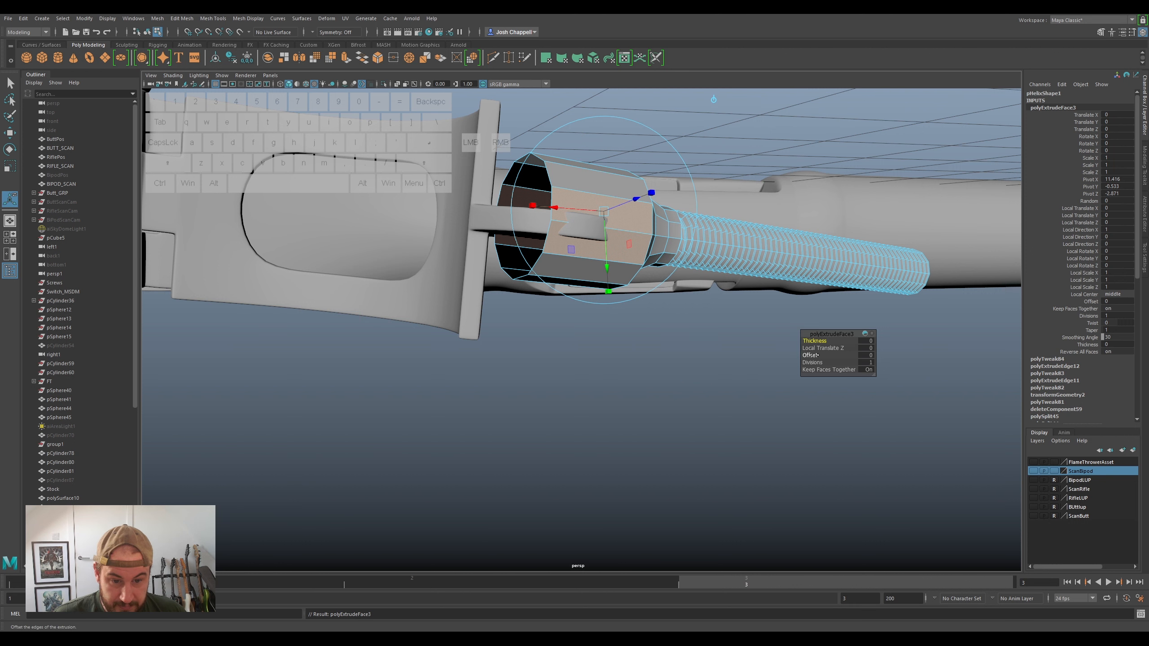
{"action": "left_click_drag", "start_coordinate": [809, 355], "coordinate": [810, 355]}
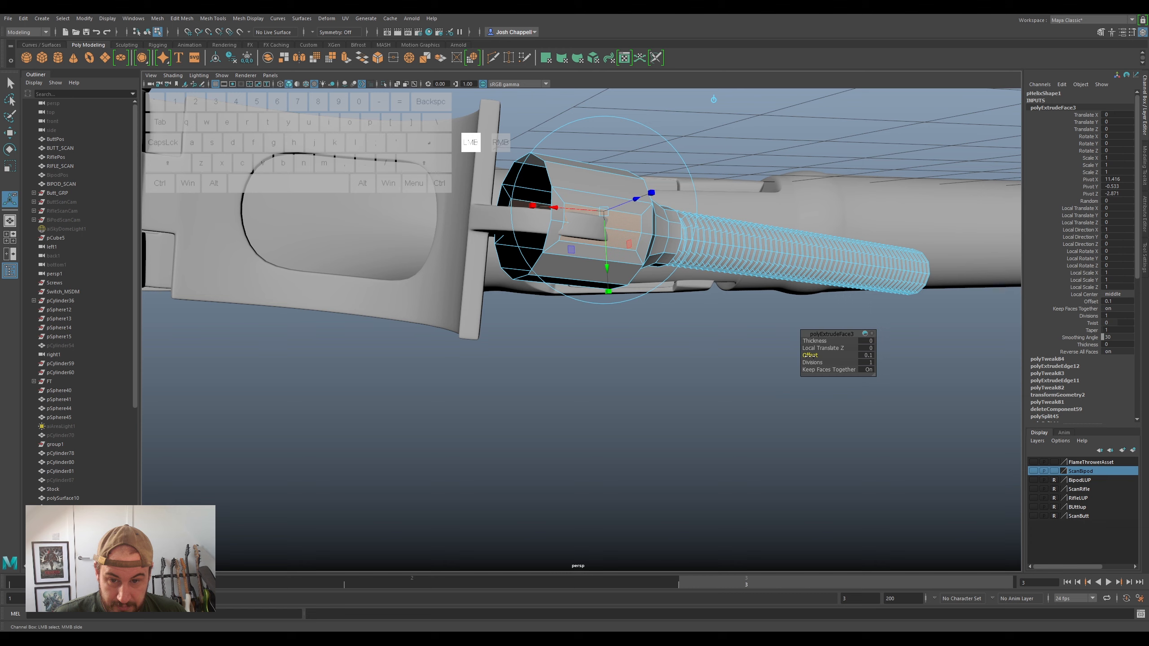
{"action": "left_click_drag", "start_coordinate": [628, 244], "coordinate": [554, 276], "text": "alt"}
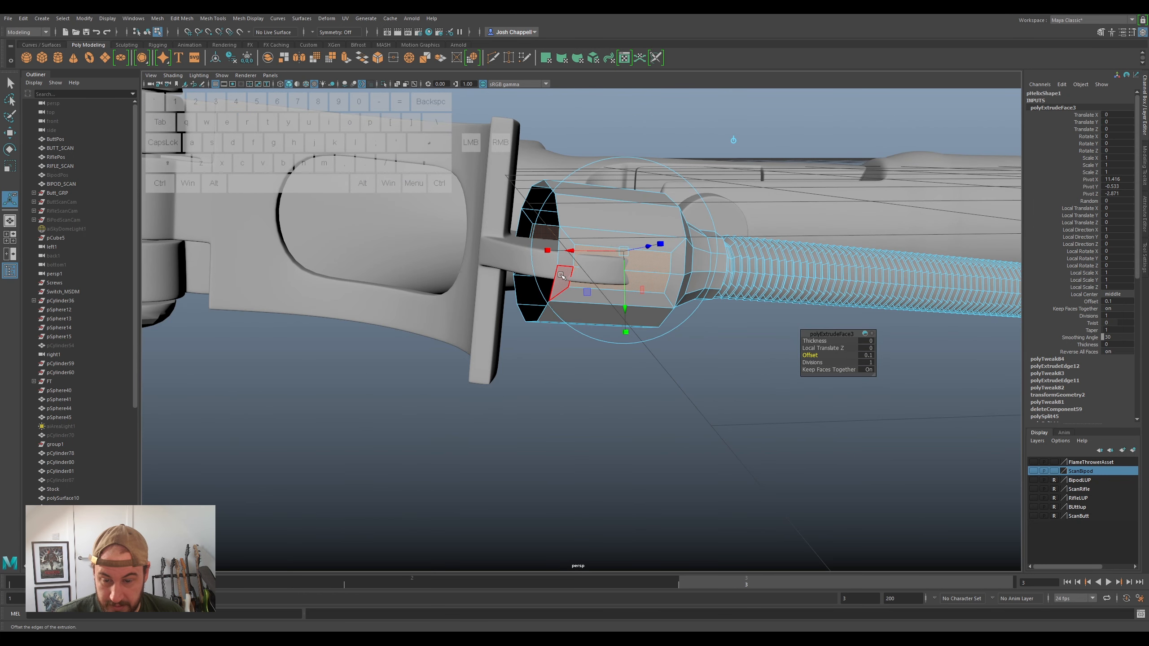
- Delete the narrow inset faces along the head's open end where the lever enters
{"action": "left_click", "coordinate": [561, 275]}
{"action": "left_click", "coordinate": [565, 257], "text": "ctrl+shift"}
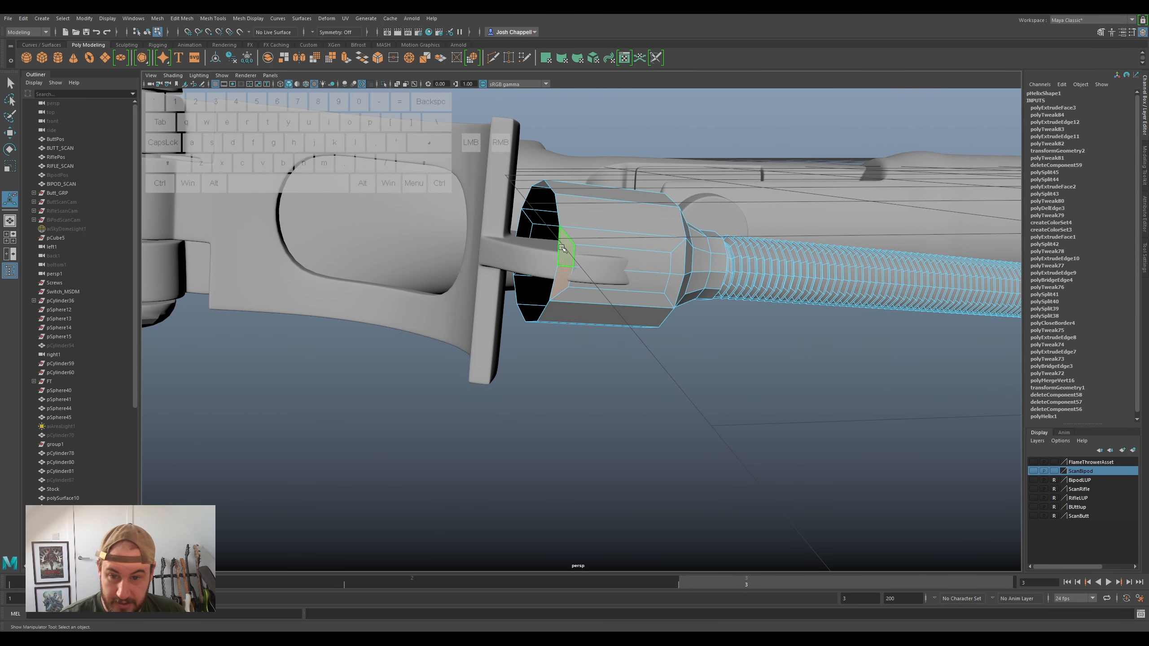
{"action": "key", "text": "Delete"}
{"action": "left_click", "coordinate": [522, 225]}
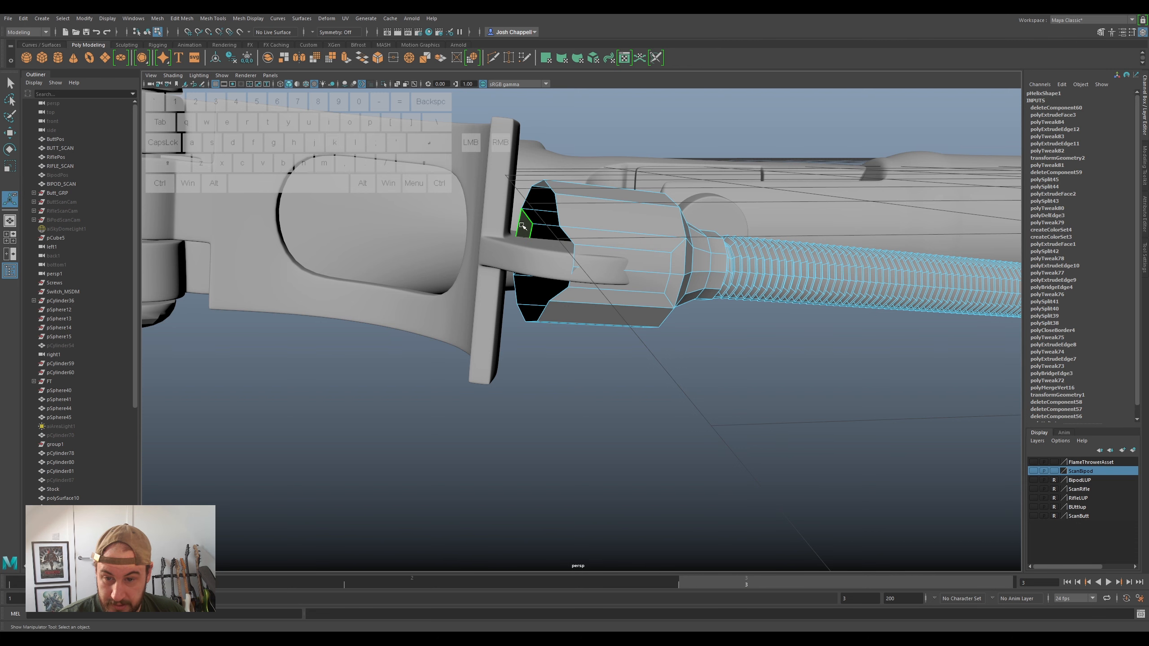
- Put the screw in vertex selection and show the ScanBipod layer for comparison
{"action": "right_click", "coordinate": [611, 249]}
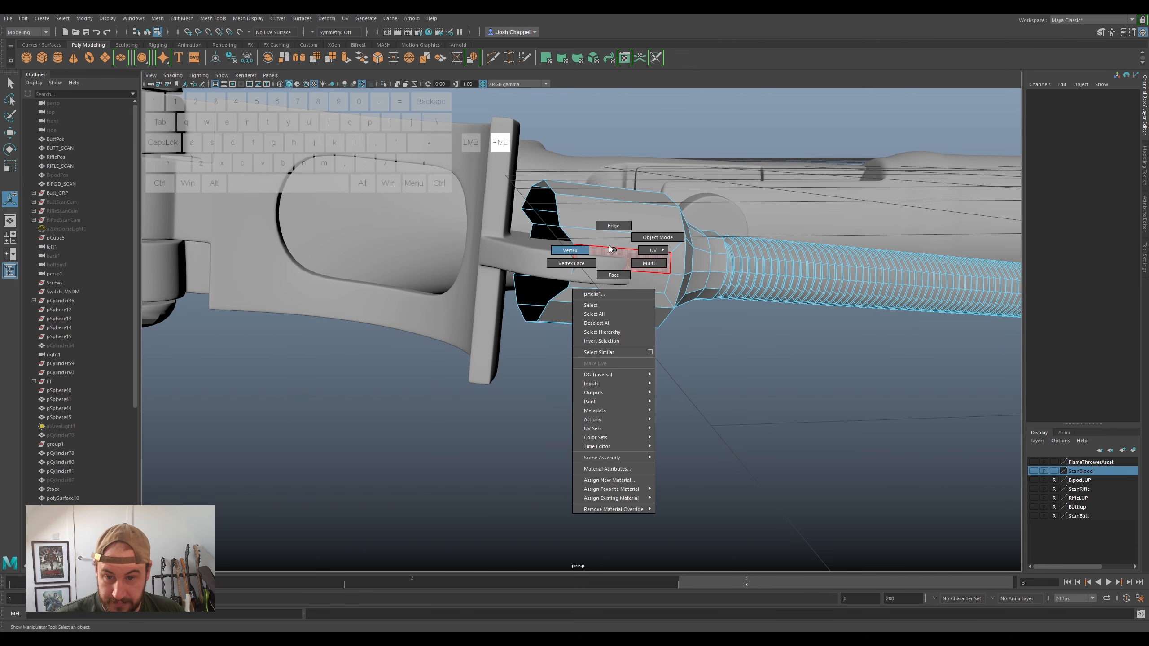
{"action": "right_click_drag", "start_coordinate": [591, 234], "coordinate": [570, 250]}
{"action": "left_click_drag", "start_coordinate": [570, 250], "coordinate": [519, 207], "text": "alt"}
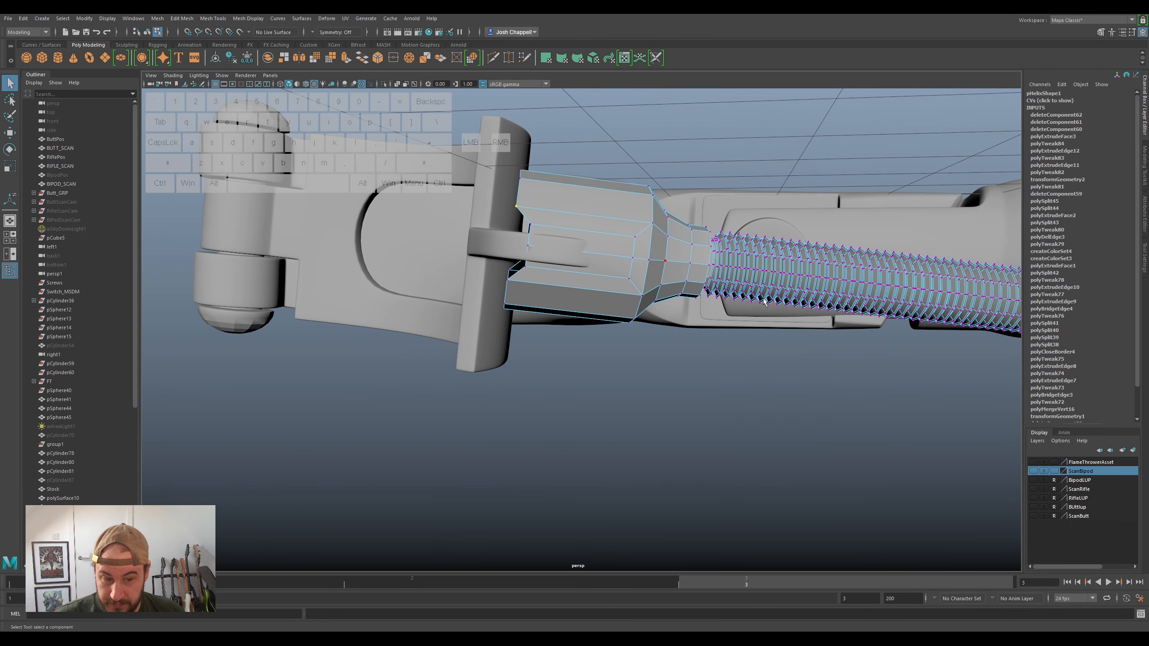
{"action": "left_click", "coordinate": [1032, 468]}
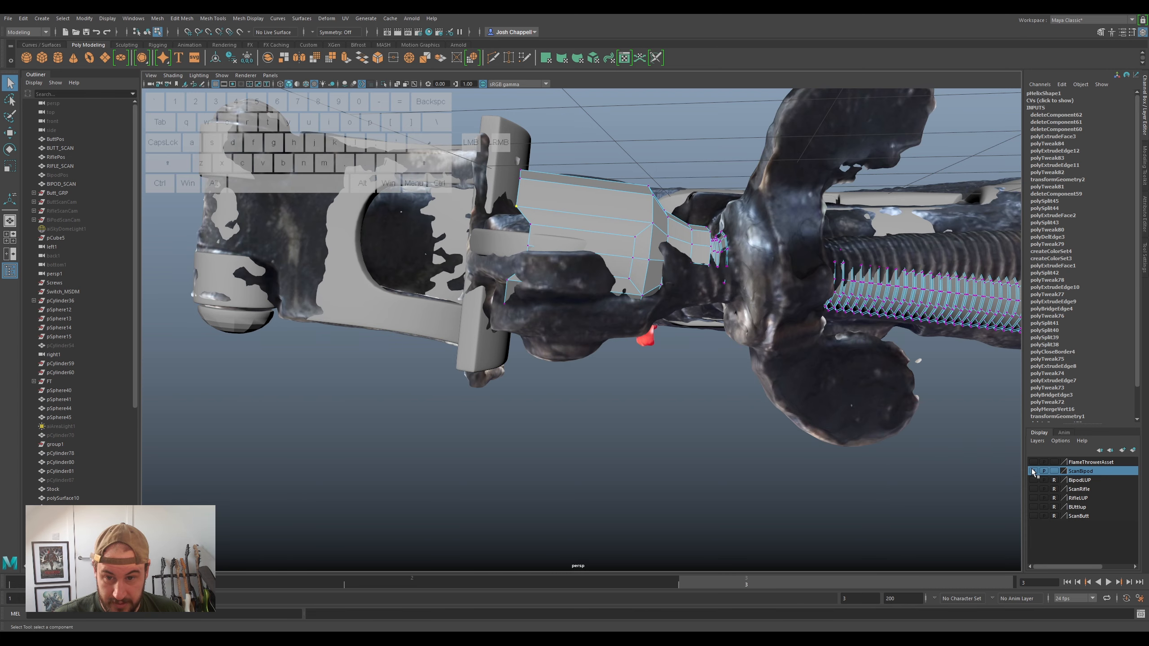
- Hide the ScanBipod layer, isolate the screw and delete the two faces covering the lever slot on one side of the widened head
{"action": "left_click_drag", "start_coordinate": [561, 276], "coordinate": [486, 273], "text": "alt"}
{"action": "left_click", "coordinate": [1033, 471]}
{"action": "left_click_drag", "start_coordinate": [542, 299], "coordinate": [527, 250], "text": "alt"}
{"action": "right_click_drag", "start_coordinate": [528, 250], "coordinate": [565, 237]}
{"action": "key", "text": "ctrl+1"}
{"action": "left_click_drag", "start_coordinate": [517, 351], "coordinate": [589, 253], "text": "alt"}
{"action": "right_click_drag", "start_coordinate": [589, 253], "coordinate": [587, 262]}
{"action": "left_click", "coordinate": [588, 262]}
{"action": "left_click", "coordinate": [568, 287], "text": "ctrl+shift"}
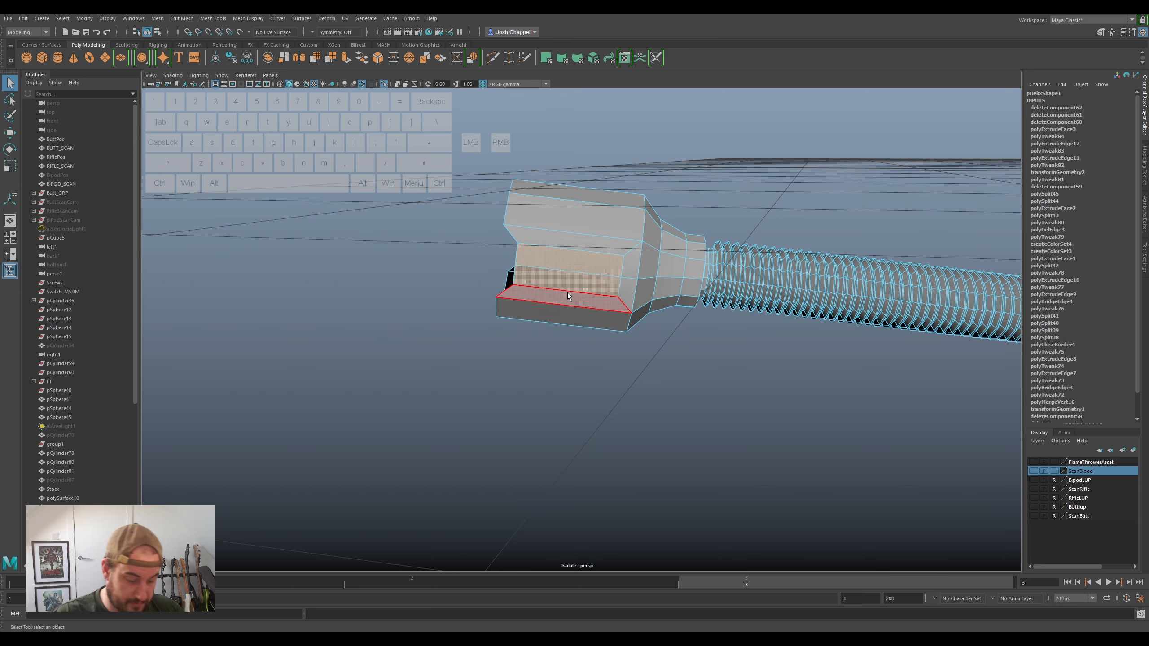
{"action": "key", "text": "Delete"}
- Delete the matching two faces on the opposite side of the head so the lever slot runs through
{"action": "left_click_drag", "start_coordinate": [510, 283], "coordinate": [581, 254], "text": "alt"}
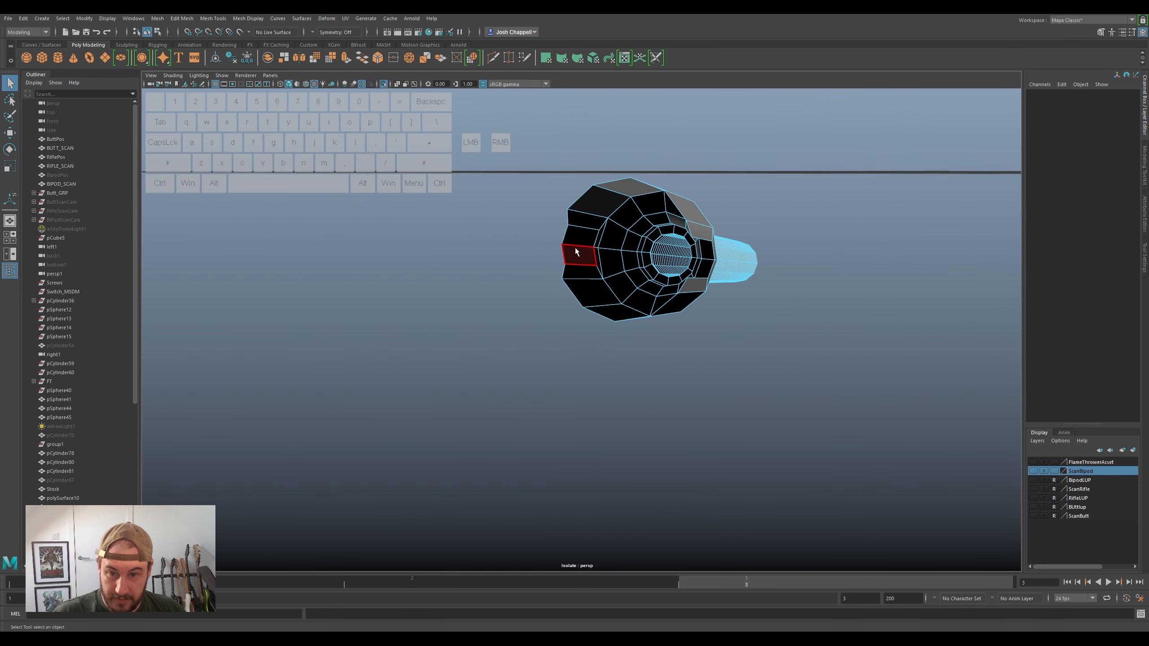
{"action": "left_click", "coordinate": [580, 237]}
{"action": "left_click", "coordinate": [576, 254], "text": "ctrl+shift"}
{"action": "key", "text": "Delete"}
- Move the middle vertex of the prongs' open end outward along the screw's length, followed by the two neighbouring vertices, to form a pointed profile
{"action": "left_click_drag", "start_coordinate": [573, 256], "coordinate": [555, 303], "text": "alt"}
{"action": "right_click_drag", "start_coordinate": [555, 304], "coordinate": [526, 298]}
{"action": "middle_click_drag", "start_coordinate": [526, 298], "coordinate": [628, 279], "text": "alt"}
{"action": "left_click", "coordinate": [638, 251]}
{"action": "key", "text": "w"}
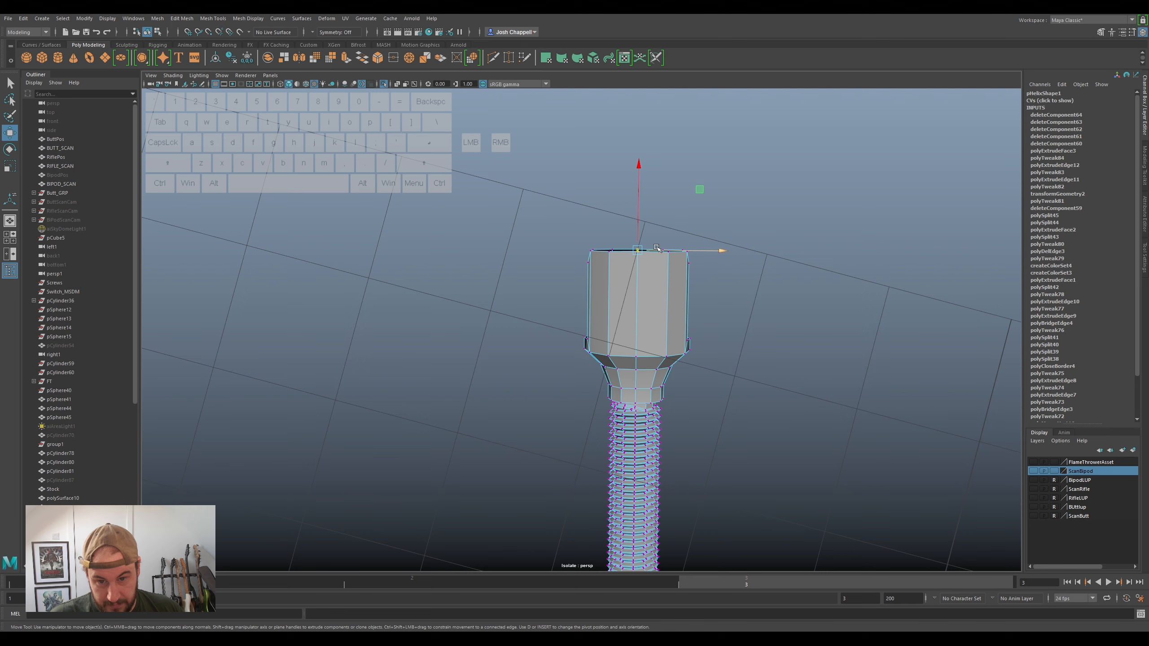
{"action": "left_click_drag", "start_coordinate": [639, 226], "coordinate": [641, 217]}
{"action": "left_click", "coordinate": [665, 250]}
{"action": "left_click", "coordinate": [611, 251], "text": "ctrl+shift"}
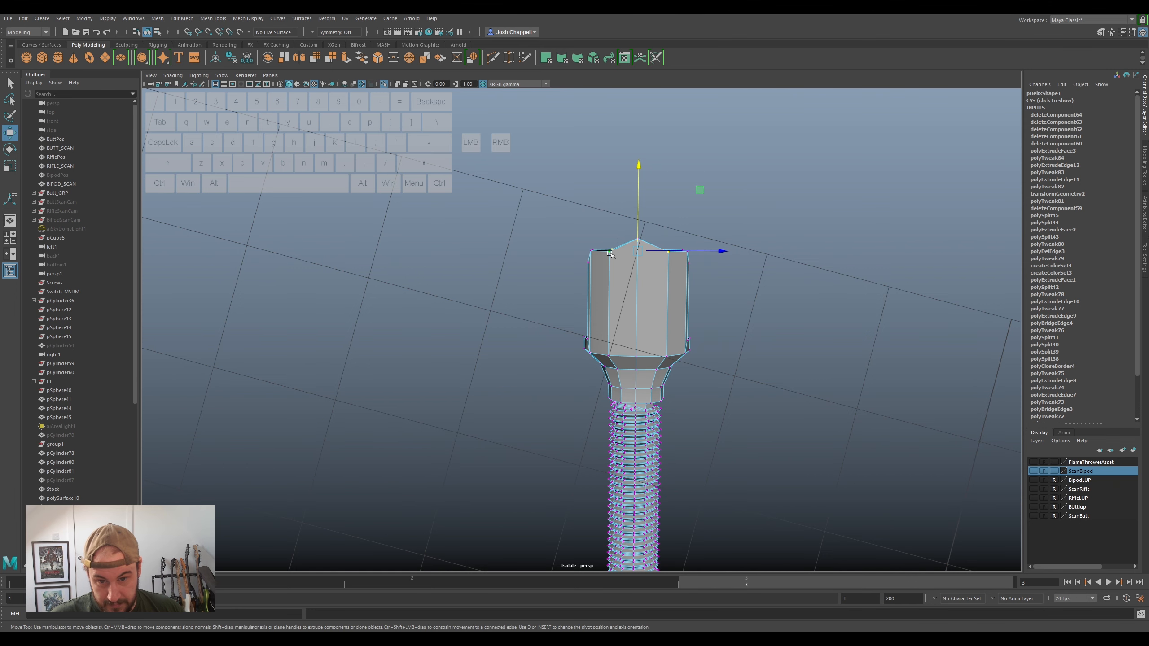
{"action": "left_click_drag", "start_coordinate": [639, 227], "coordinate": [638, 217]}
- Leave isolation and compare the forked head with the ScanBipod layer, hiding the layer again
{"action": "left_click_drag", "start_coordinate": [638, 218], "coordinate": [691, 274], "text": "alt"}
{"action": "scroll", "coordinate": [602, 280], "scroll_direction": "up", "scroll_amount": 5}
{"action": "middle_click_drag", "start_coordinate": [588, 283], "coordinate": [625, 322], "text": "alt"}
{"action": "mouse_move", "coordinate": [625, 323]}
{"action": "left_mouse_down", "text": "alt"}
{"action": "mouse_move", "coordinate": [645, 317]}
{"action": "mouse_move", "coordinate": [627, 329]}
{"action": "left_mouse_up", "text": "alt"}
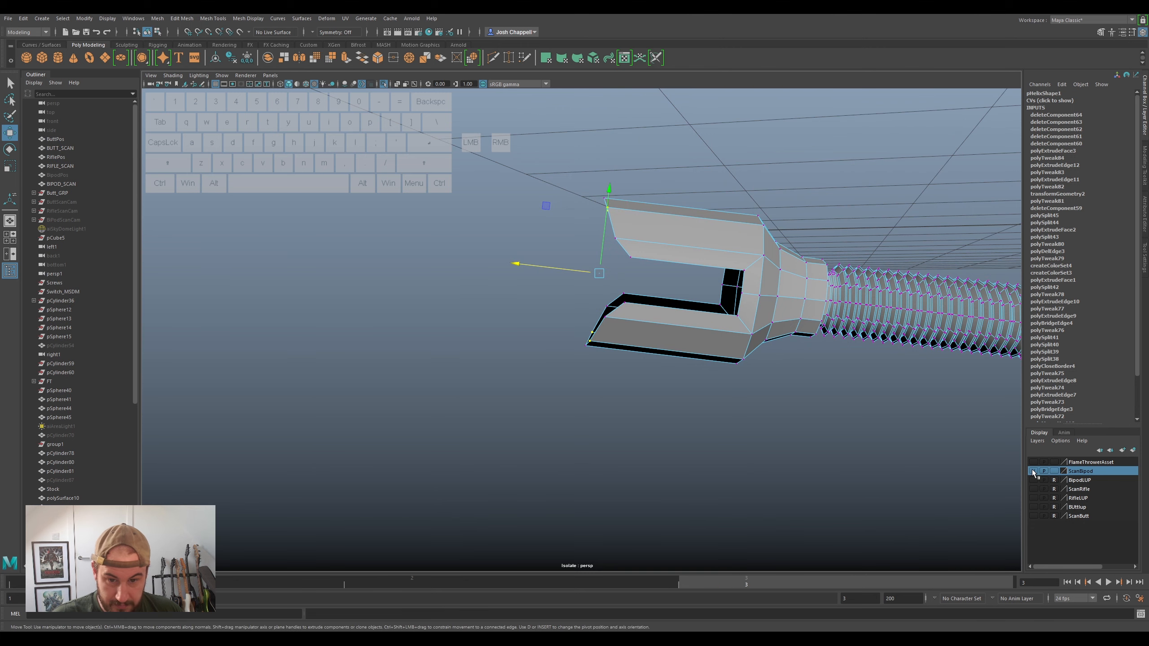
{"action": "left_click", "coordinate": [1032, 471]}
{"action": "key", "text": "ctrl+1"}
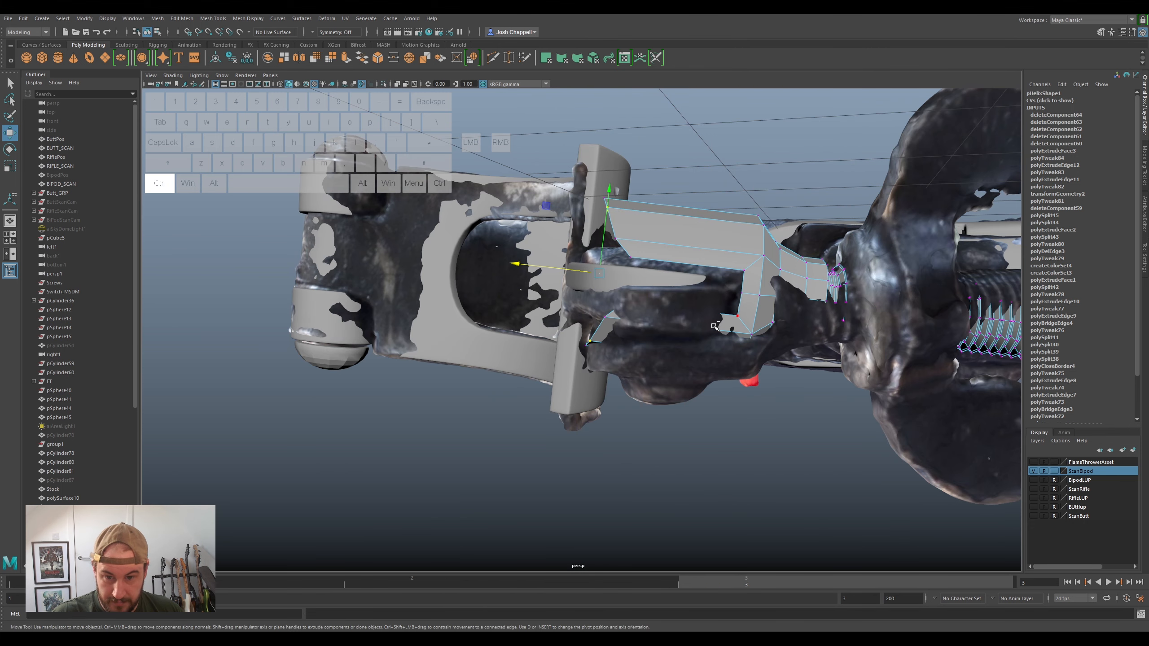
{"action": "left_click_drag", "start_coordinate": [713, 326], "coordinate": [650, 260], "text": "alt"}
{"action": "left_click", "coordinate": [1033, 472]}
- Flatten the vertices at both prongs' open ends along the screw's length, scaling with the axis orientation set to Object
{"action": "left_click_drag", "start_coordinate": [653, 186], "coordinate": [553, 382]}
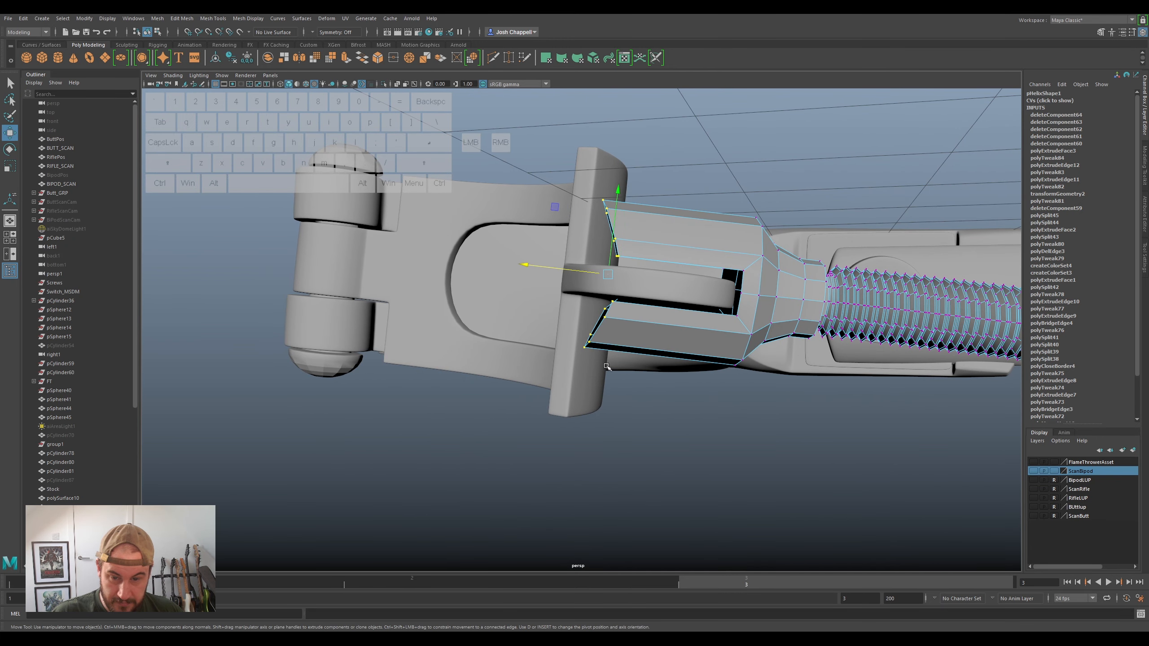
{"action": "key", "text": "r"}
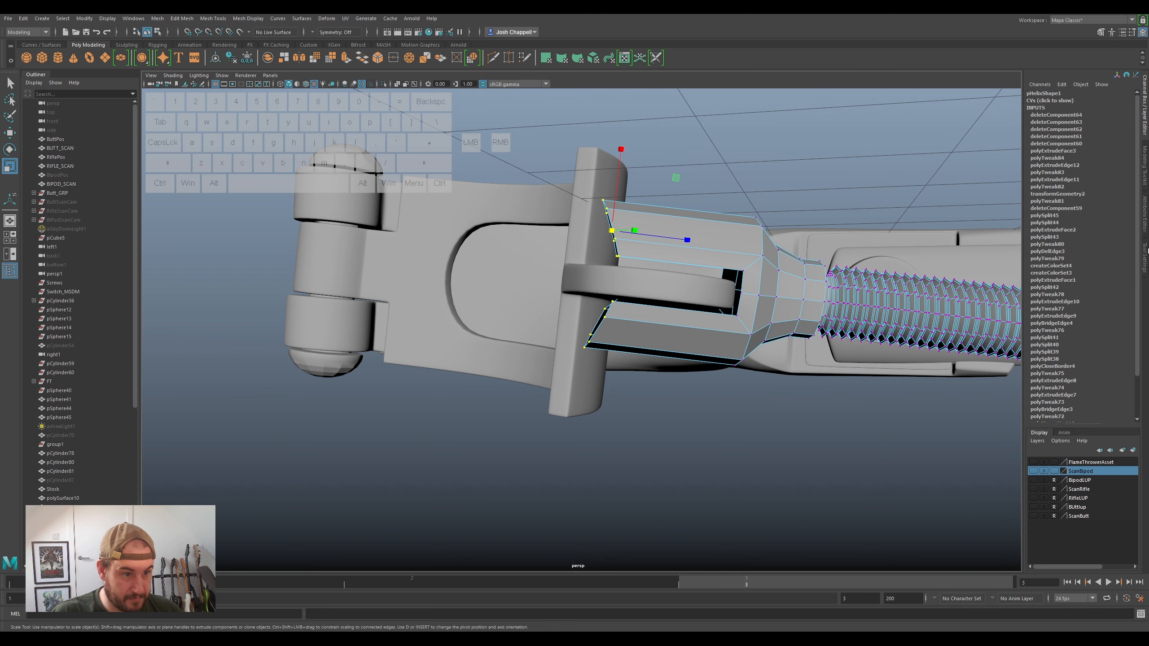
{"action": "left_click", "coordinate": [1146, 255]}
{"action": "left_click", "coordinate": [1004, 104]}
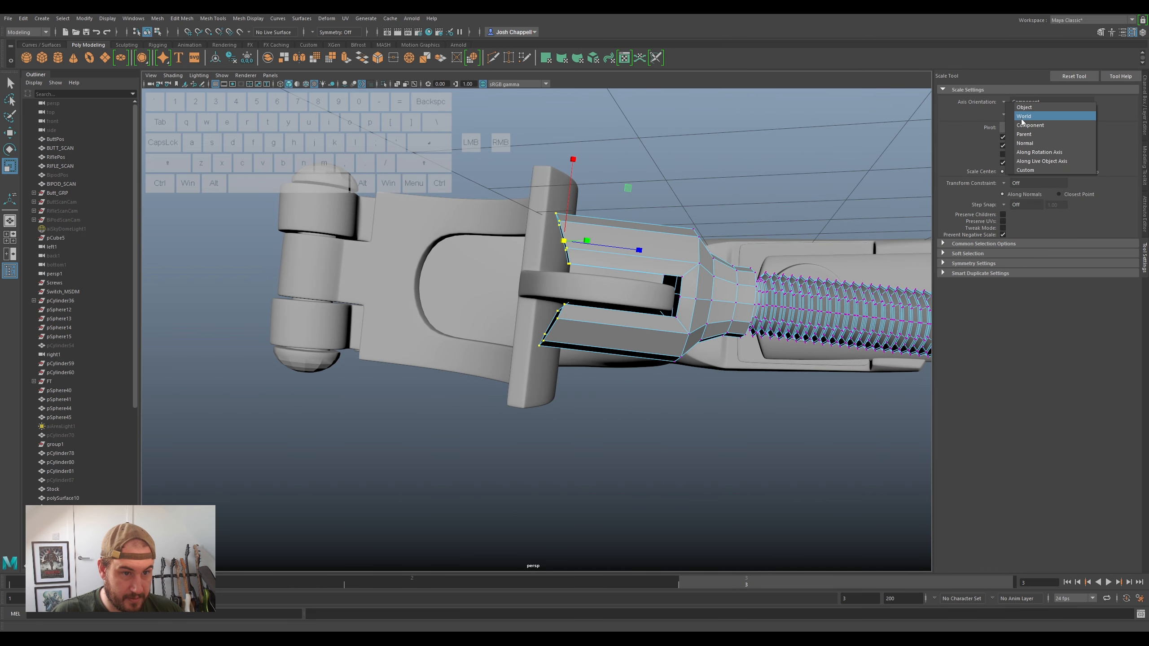
{"action": "left_click", "coordinate": [1023, 105]}
{"action": "left_click_drag", "start_coordinate": [480, 270], "coordinate": [540, 312]}
{"action": "key", "text": "w"}
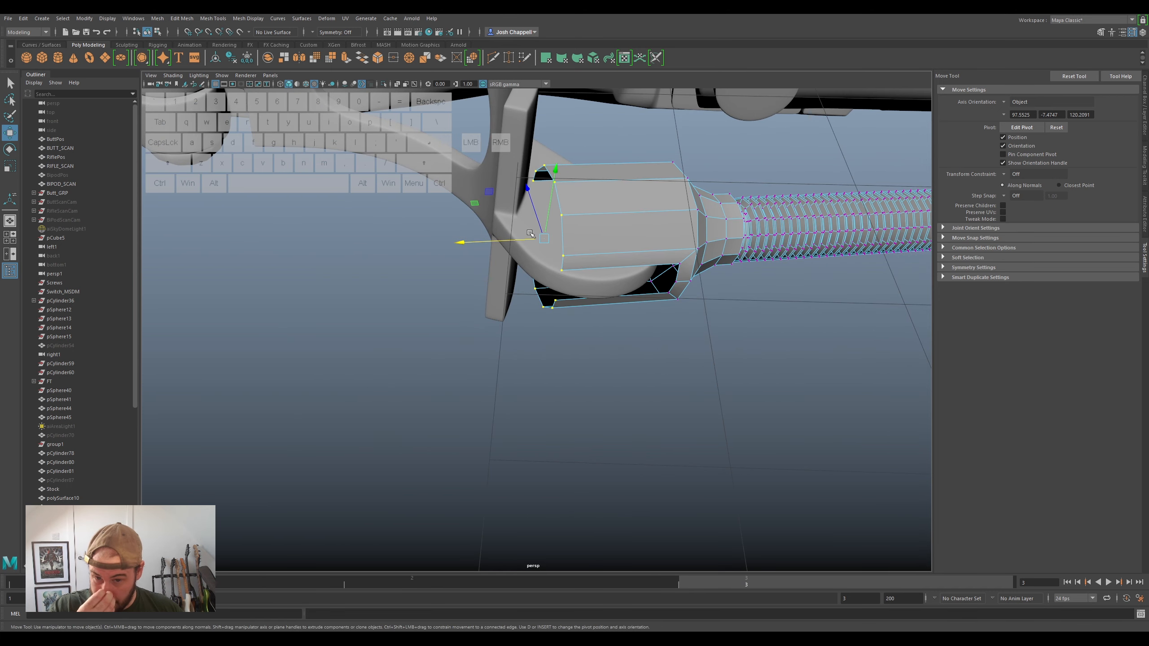
- Select the two facing edges along one prong's slot opening and bridge them to begin the slot's inner wall
{"action": "left_click_drag", "start_coordinate": [690, 310], "coordinate": [661, 272], "text": "alt"}
{"action": "left_click_drag", "start_coordinate": [684, 314], "coordinate": [634, 278]}
{"action": "right_click_drag", "start_coordinate": [609, 272], "coordinate": [610, 245]}
{"action": "left_click_drag", "start_coordinate": [609, 245], "coordinate": [599, 284], "text": "alt"}
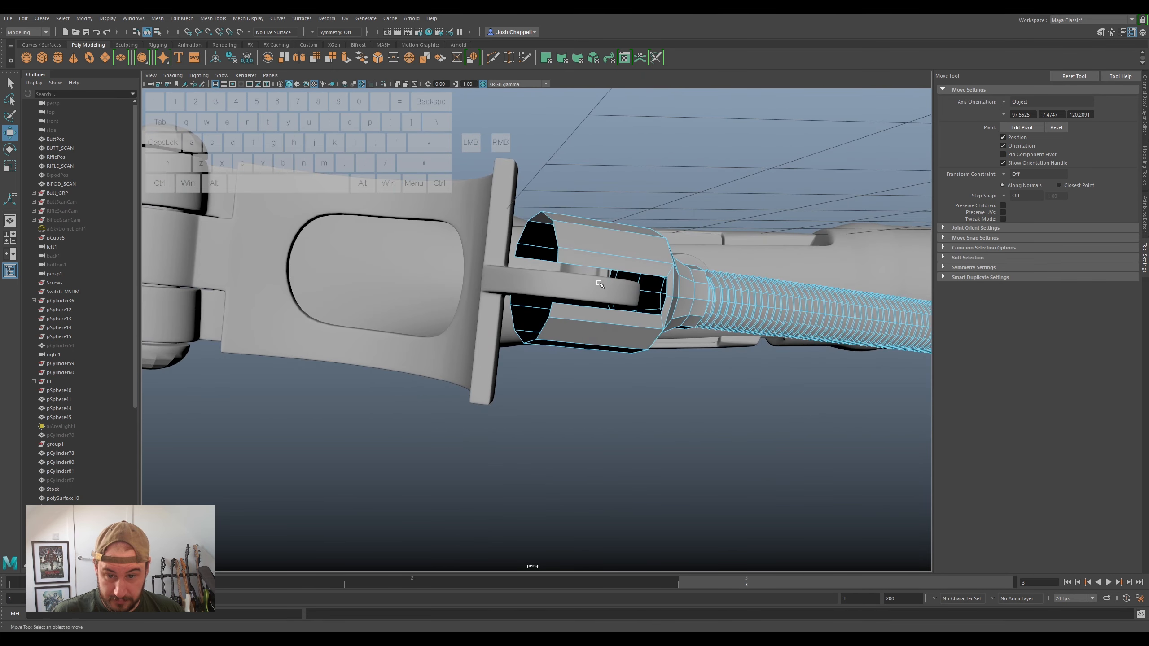
{"action": "left_click", "coordinate": [583, 262]}
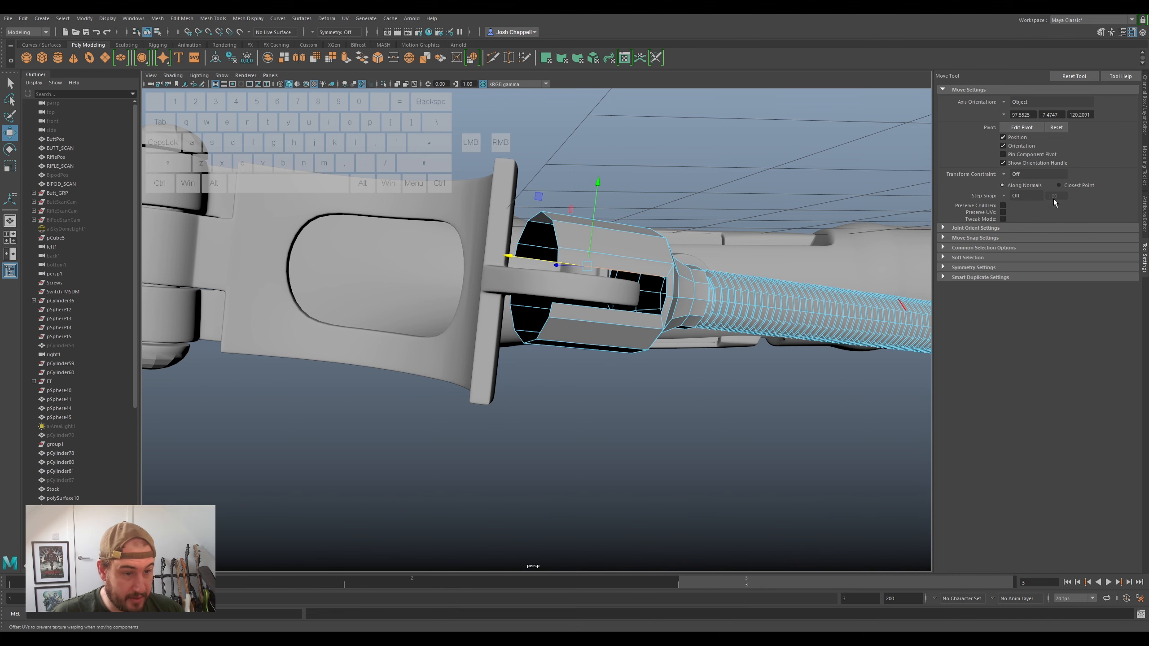
{"action": "left_click", "coordinate": [1143, 163]}
{"action": "left_click", "coordinate": [1049, 312]}
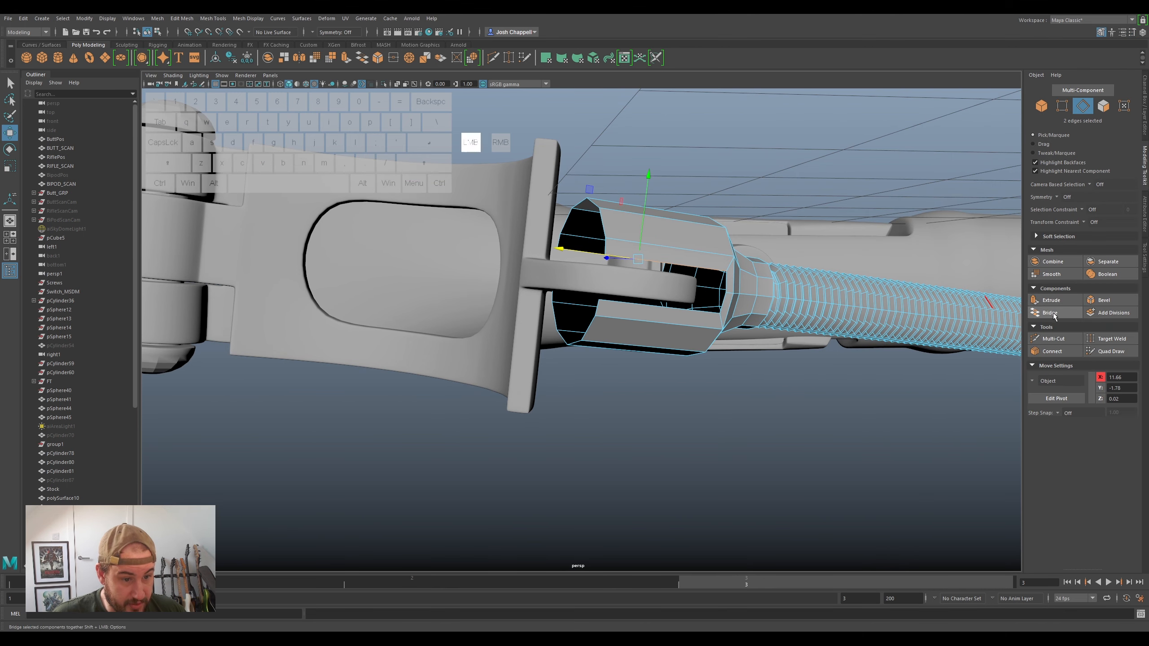
{"action": "left_click_drag", "start_coordinate": [655, 312], "coordinate": [632, 299], "text": "alt"}
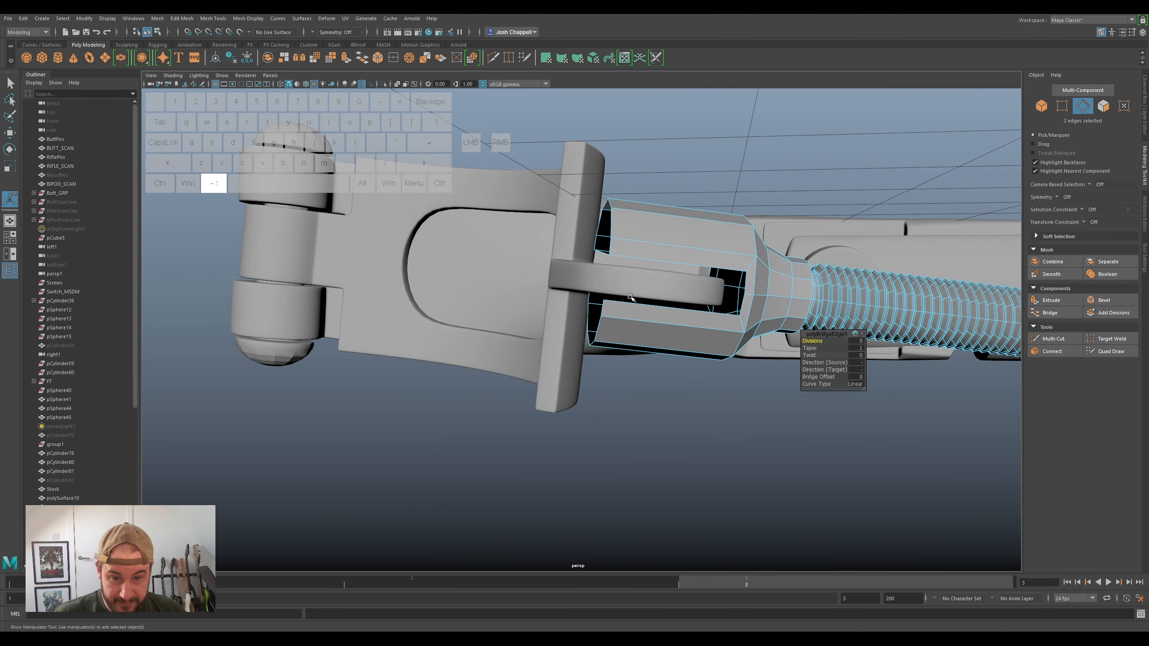
- Bridge the remaining pairs of open edges at the slot's base and along the other prong to close the slot's inner walls
{"action": "left_click", "coordinate": [738, 275], "text": "ctrl"}
{"action": "left_click", "coordinate": [738, 275], "text": "shift"}
{"action": "mouse_move", "coordinate": [738, 274]}
{"action": "left_mouse_down", "text": "alt"}
{"action": "mouse_move", "coordinate": [837, 341]}
{"action": "mouse_move", "coordinate": [452, 378]}
{"action": "mouse_move", "coordinate": [407, 362]}
{"action": "mouse_move", "coordinate": [425, 336]}
{"action": "mouse_move", "coordinate": [724, 292]}
{"action": "left_mouse_up", "text": "alt"}
{"action": "left_click", "coordinate": [426, 382], "text": "ctrl+shift"}
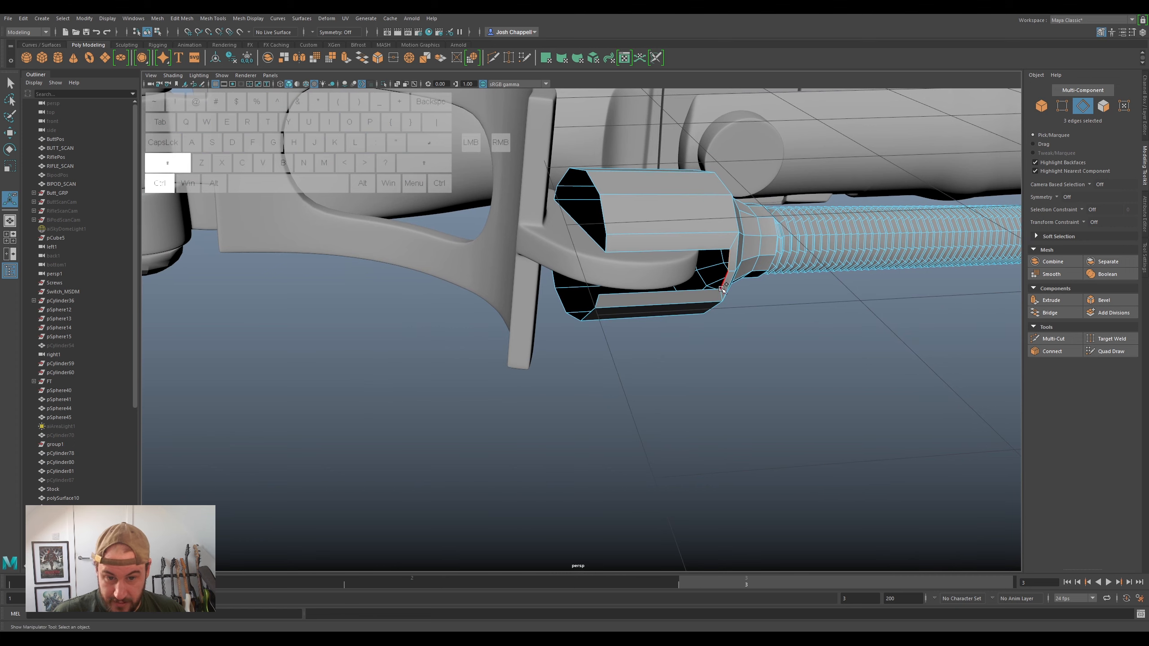
{"action": "left_click", "coordinate": [723, 285], "text": "ctrl+shift"}
{"action": "key", "text": "g"}
{"action": "left_click_drag", "start_coordinate": [527, 241], "coordinate": [467, 333], "text": "alt"}
{"action": "left_click", "coordinate": [471, 386]}
{"action": "left_click_drag", "start_coordinate": [471, 386], "coordinate": [615, 234], "text": "alt"}
{"action": "left_click", "coordinate": [661, 304], "text": "ctrl+shift"}
{"action": "key", "text": "g"}
- Select the open border edges around both prongs' ends and extrude them
{"action": "right_click_drag", "start_coordinate": [615, 231], "coordinate": [606, 207]}
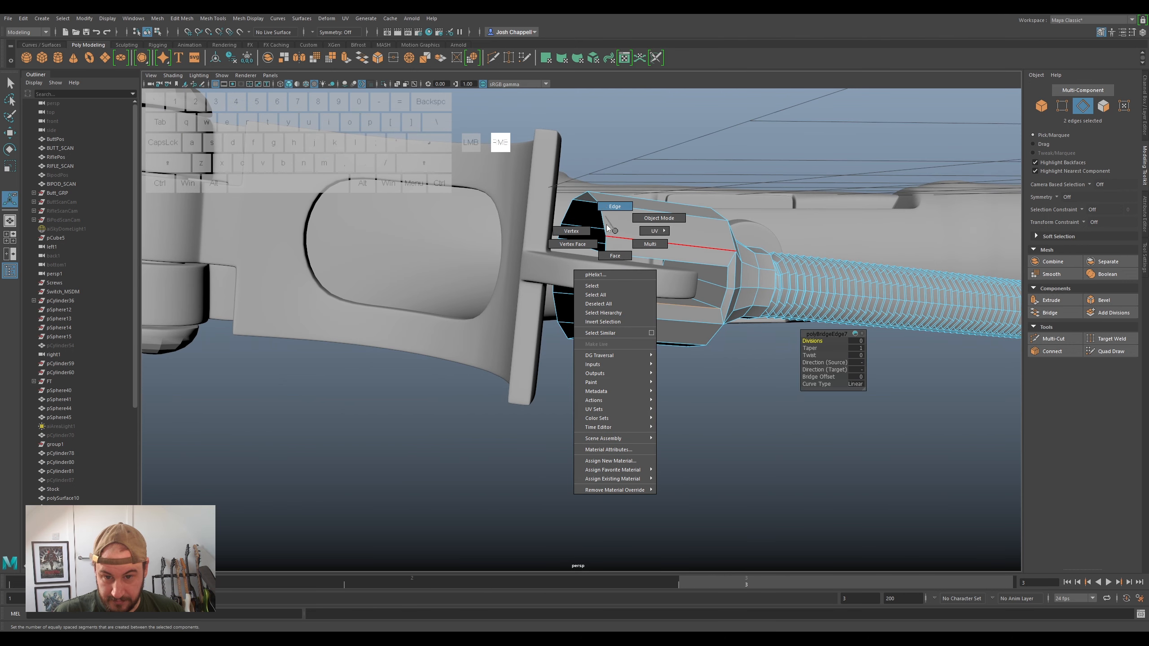
{"action": "right_click_drag", "start_coordinate": [609, 261], "coordinate": [614, 209]}
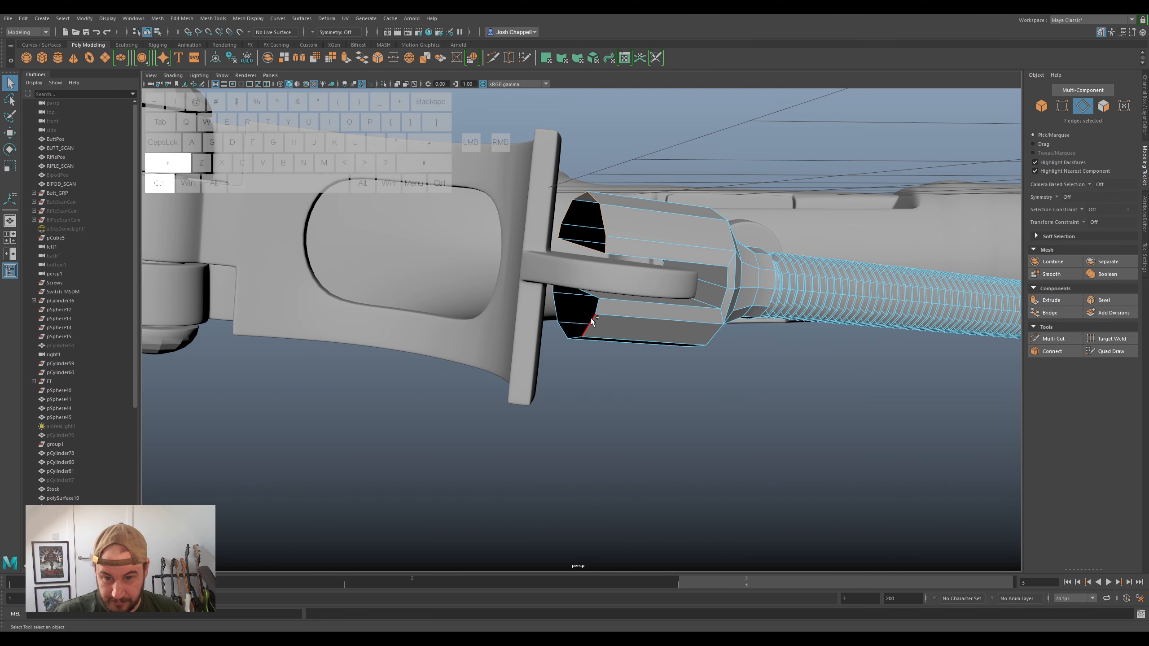
{"action": "key", "text": "ctrl+e"}
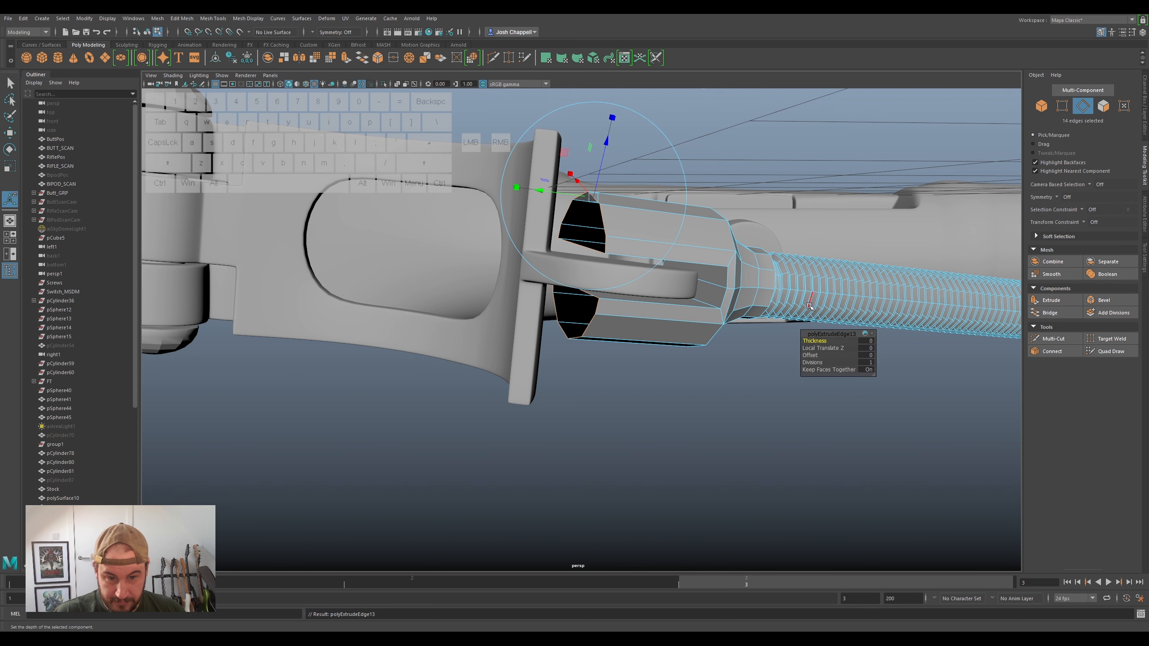
- Try insetting the extruded border edges with Thickness -0.1 and with Local Translate Z -0.1, undoing each attempt
{"action": "left_click_drag", "start_coordinate": [809, 356], "coordinate": [811, 343]}
{"action": "key", "text": "ctrl+z"}
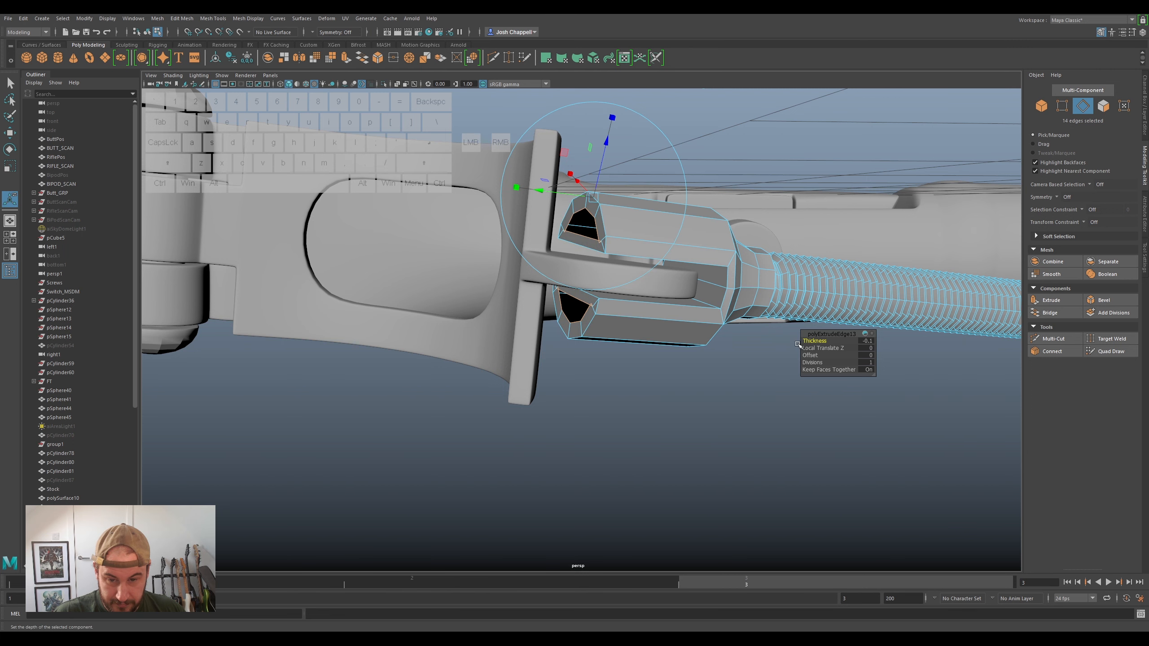
{"action": "key", "text": "ctrl+z"}
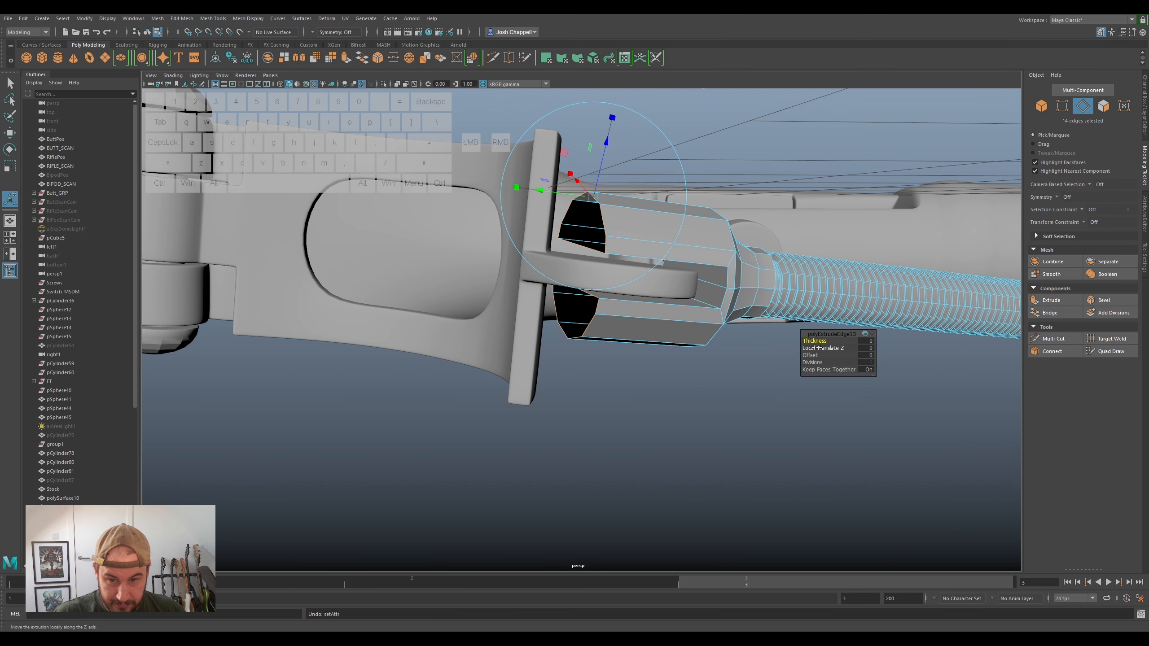
{"action": "left_click_drag", "start_coordinate": [818, 348], "coordinate": [819, 348]}
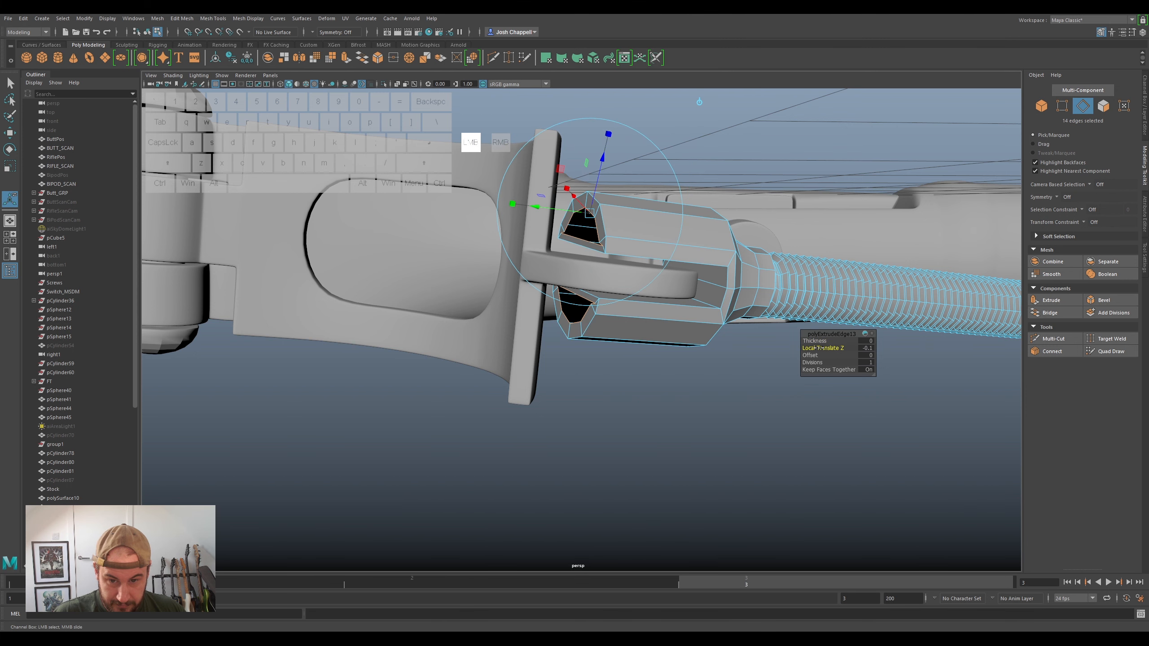
{"action": "key", "text": "ctrl+z"}
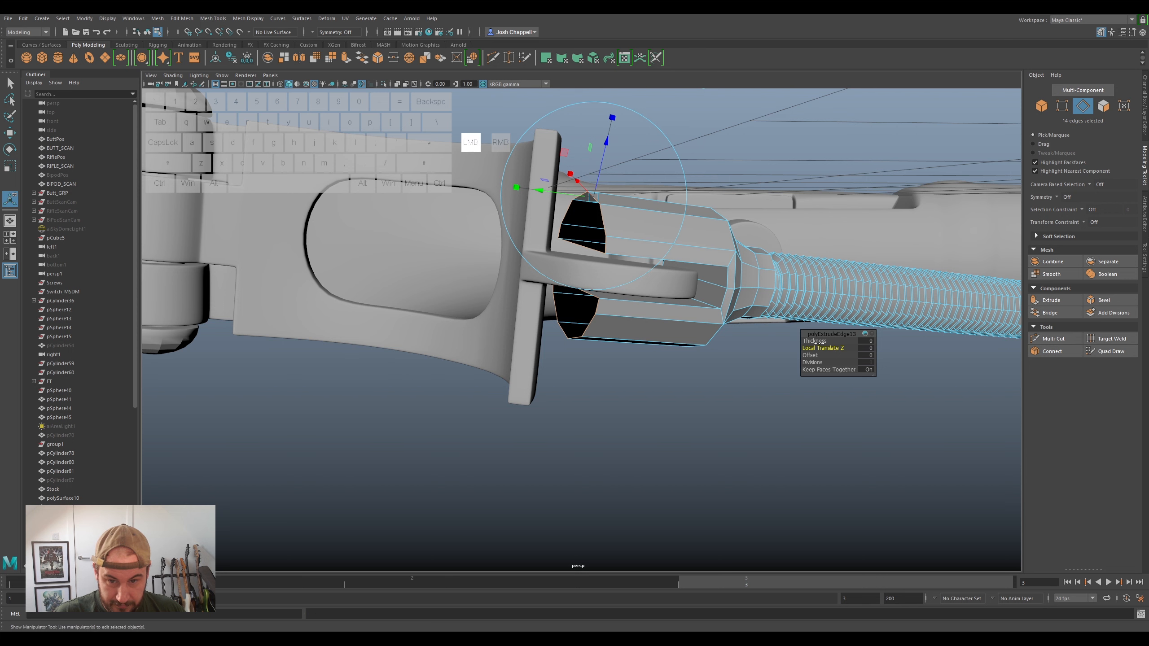
- Shift the extruded border edges inward along their local Z axis to form a rim around each prong's open end
{"action": "left_click_drag", "start_coordinate": [606, 141], "coordinate": [605, 159]}
{"action": "key", "text": "w"}
{"action": "left_click_drag", "start_coordinate": [542, 261], "coordinate": [567, 259]}
{"action": "key", "text": "ctrl+z"}
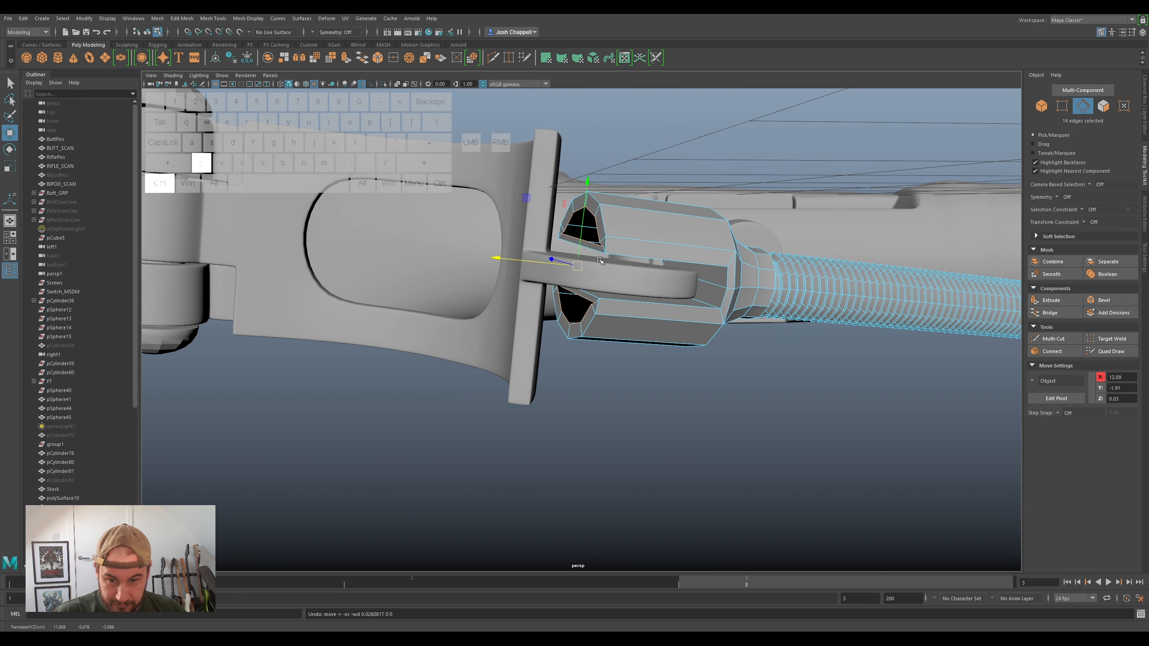
- Move the upper prong's two inner rim corner vertices away from the lever and scale them closer together
{"action": "scroll", "coordinate": [579, 235], "scroll_direction": "up", "scroll_amount": 4}
{"action": "left_click", "coordinate": [601, 175]}
{"action": "left_click", "coordinate": [571, 269], "text": "shift"}
{"action": "key", "text": "r"}
{"action": "left_click_drag", "start_coordinate": [592, 212], "coordinate": [548, 157], "text": "alt"}
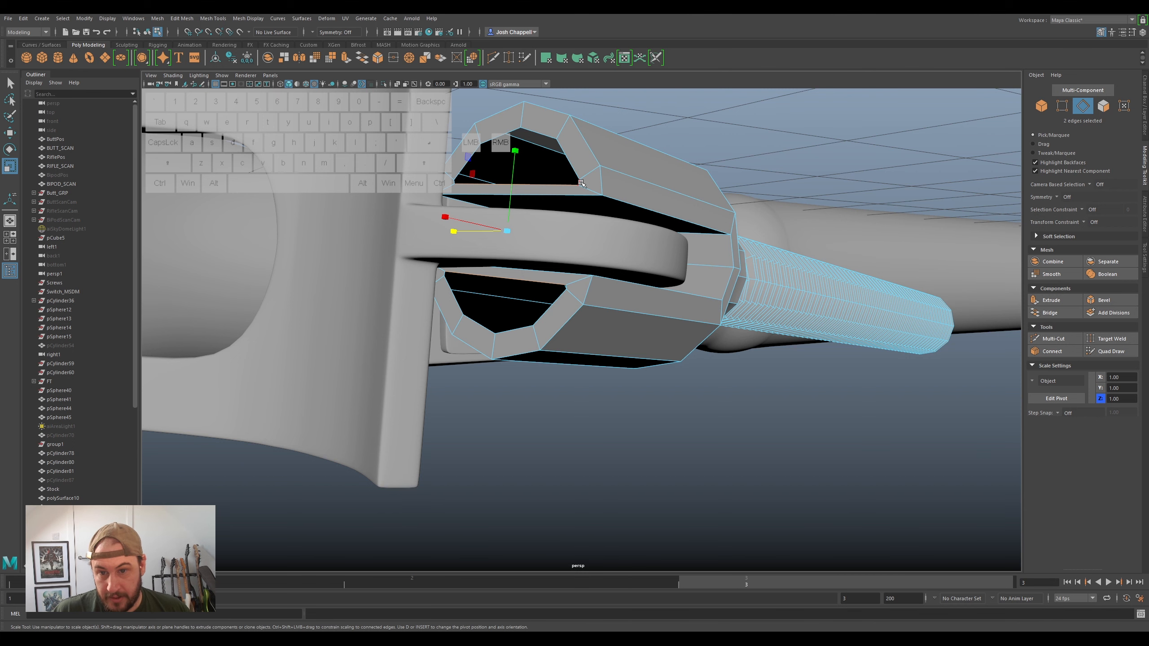
{"action": "right_click", "coordinate": [455, 181]}
{"action": "right_click_drag", "start_coordinate": [433, 177], "coordinate": [432, 178]}
{"action": "left_click", "coordinate": [452, 173]}
{"action": "left_click", "coordinate": [574, 170], "text": "ctrl+shift"}
{"action": "key", "text": "w"}
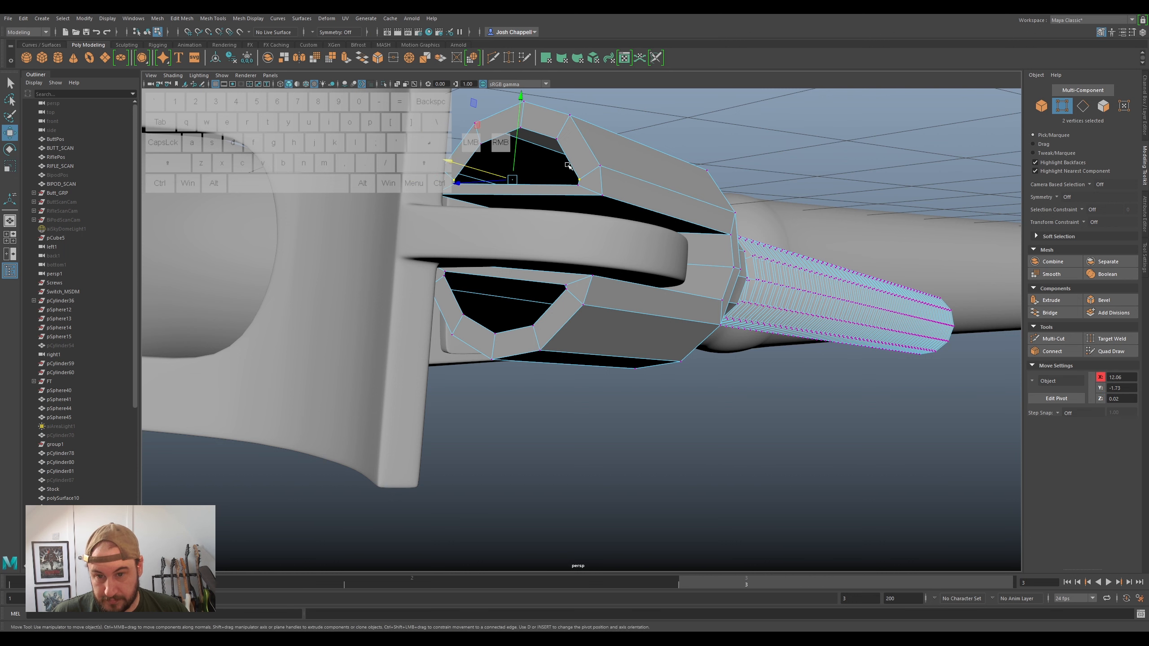
{"action": "left_click_drag", "start_coordinate": [519, 162], "coordinate": [516, 144]}
{"action": "key", "text": "r"}
{"action": "left_click_drag", "start_coordinate": [457, 169], "coordinate": [466, 170]}
- Move the lower prong's two inner rim corner vertices away from the lever and scale them closer together
{"action": "left_click", "coordinate": [566, 290]}
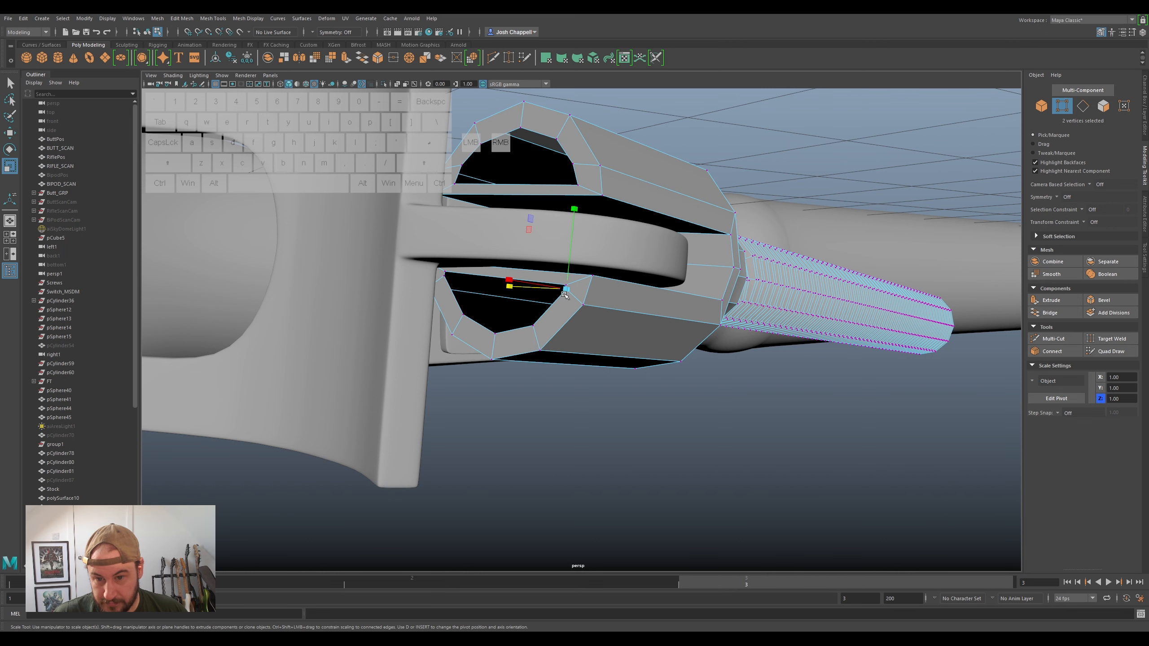
{"action": "left_click", "coordinate": [444, 284], "text": "ctrl+shift"}
{"action": "key", "text": "w"}
{"action": "left_click_drag", "start_coordinate": [506, 255], "coordinate": [507, 270]}
{"action": "key", "text": "r"}
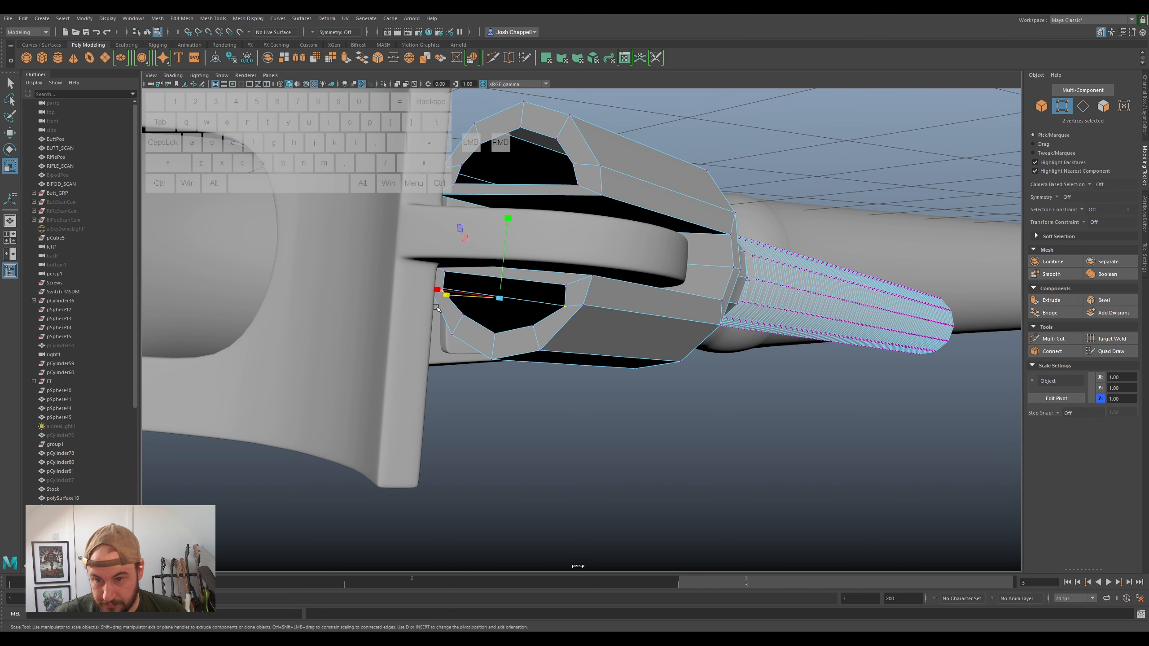
{"action": "left_click_drag", "start_coordinate": [447, 296], "coordinate": [489, 299]}
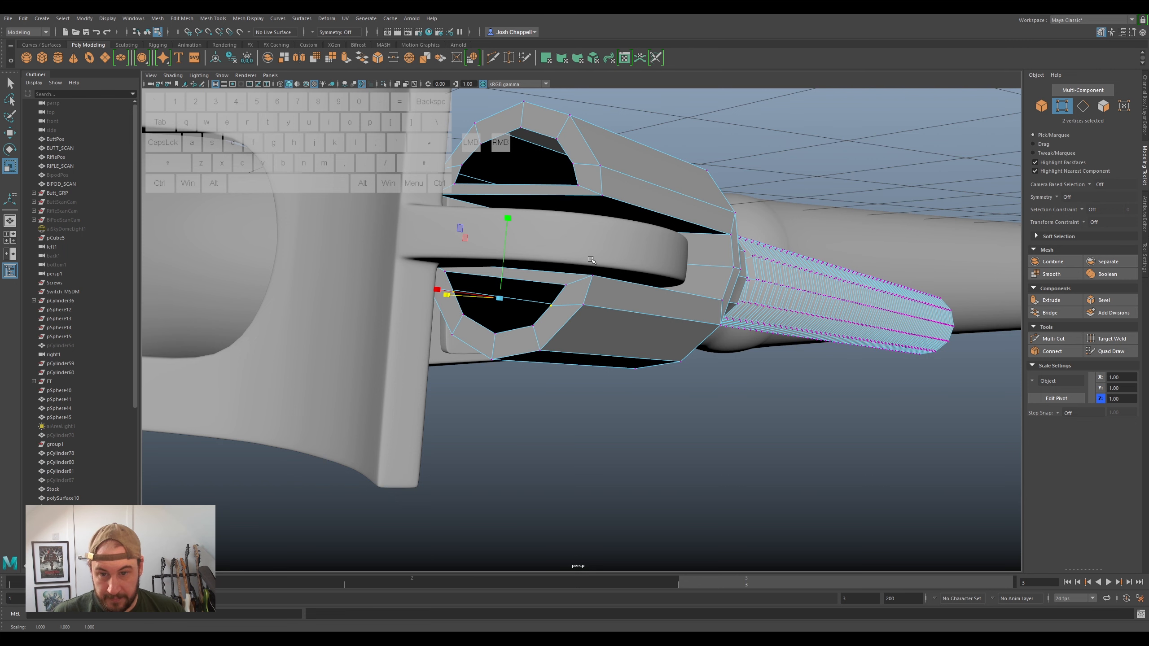
- Insert a Multi-Cut edge loop across the middle of the prongs' flat slot-side walls
{"action": "left_click", "coordinate": [1060, 340]}
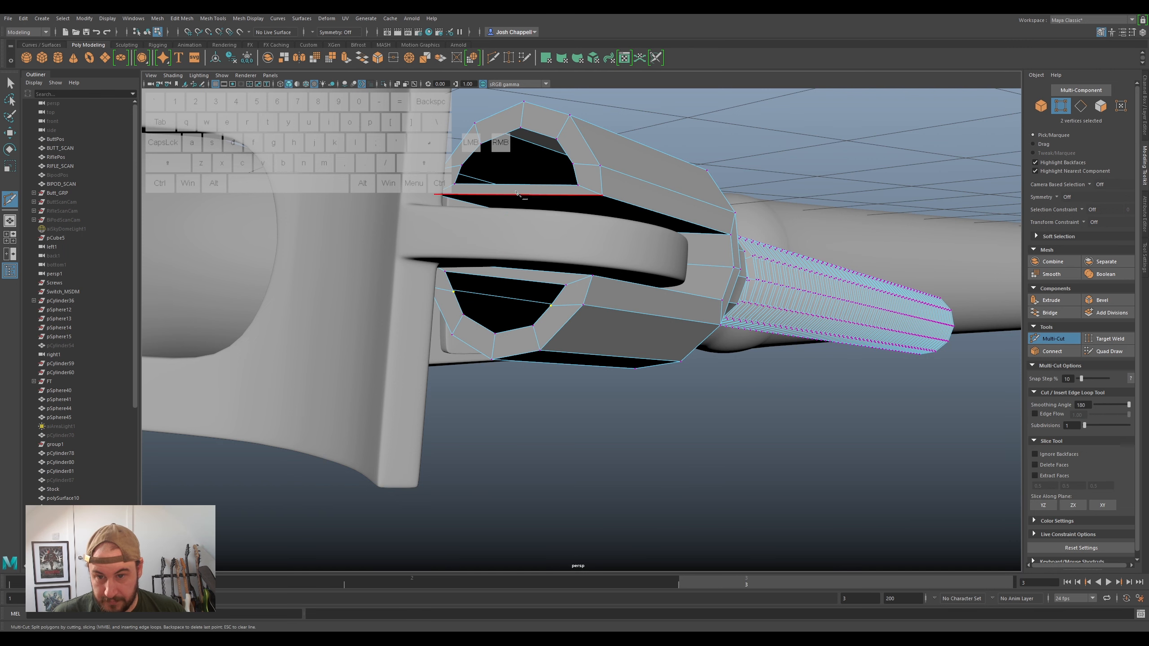
{"action": "key", "text": "ctrl"}
{"action": "left_click", "coordinate": [511, 192], "text": "ctrl"}
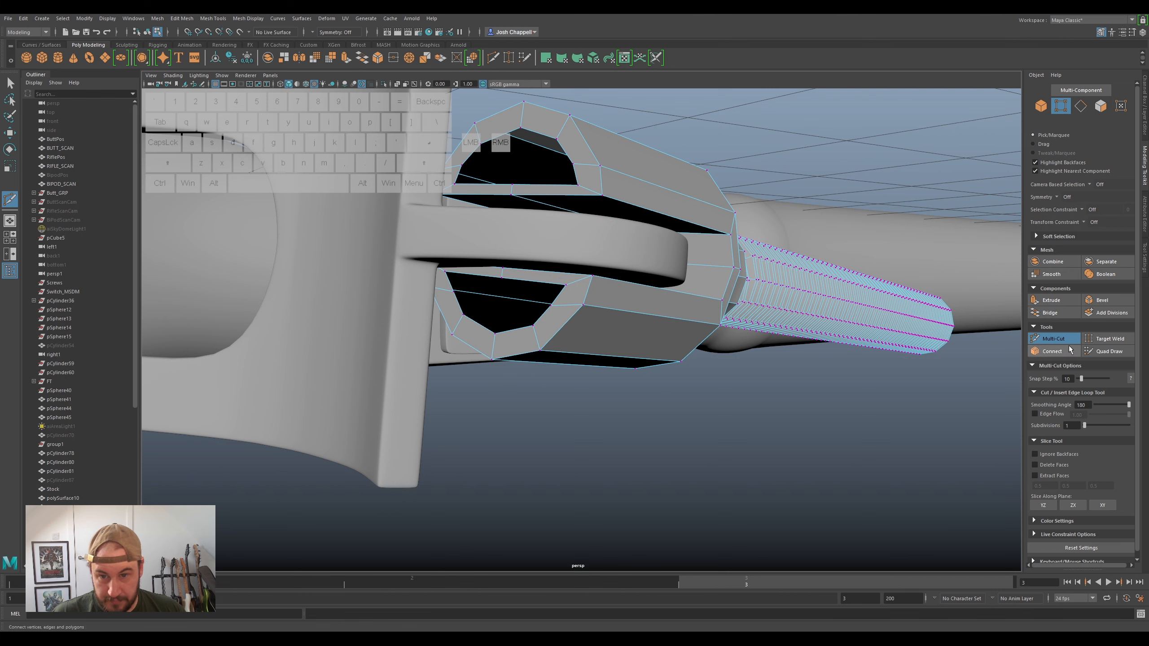
- Select the inner rim border edges on both prongs and fill the holes to cap their ends
{"action": "key", "text": "q"}
{"action": "right_click_drag", "start_coordinate": [544, 310], "coordinate": [547, 285]}
{"action": "double_click", "coordinate": [548, 284]}
{"action": "right_click_drag", "start_coordinate": [554, 185], "coordinate": [528, 283], "text": "ctrl"}
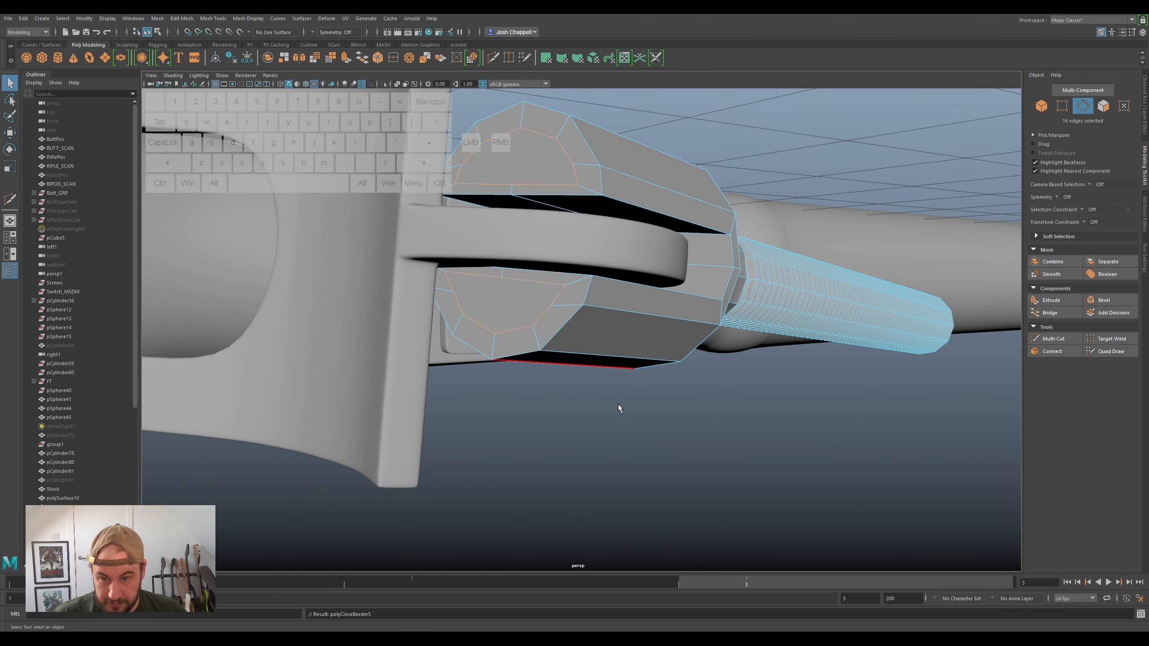
- Divide both prongs' end caps with Multi-Cut edges between opposite rim vertices and return the screw to object mode
{"action": "left_click", "coordinate": [1049, 338]}
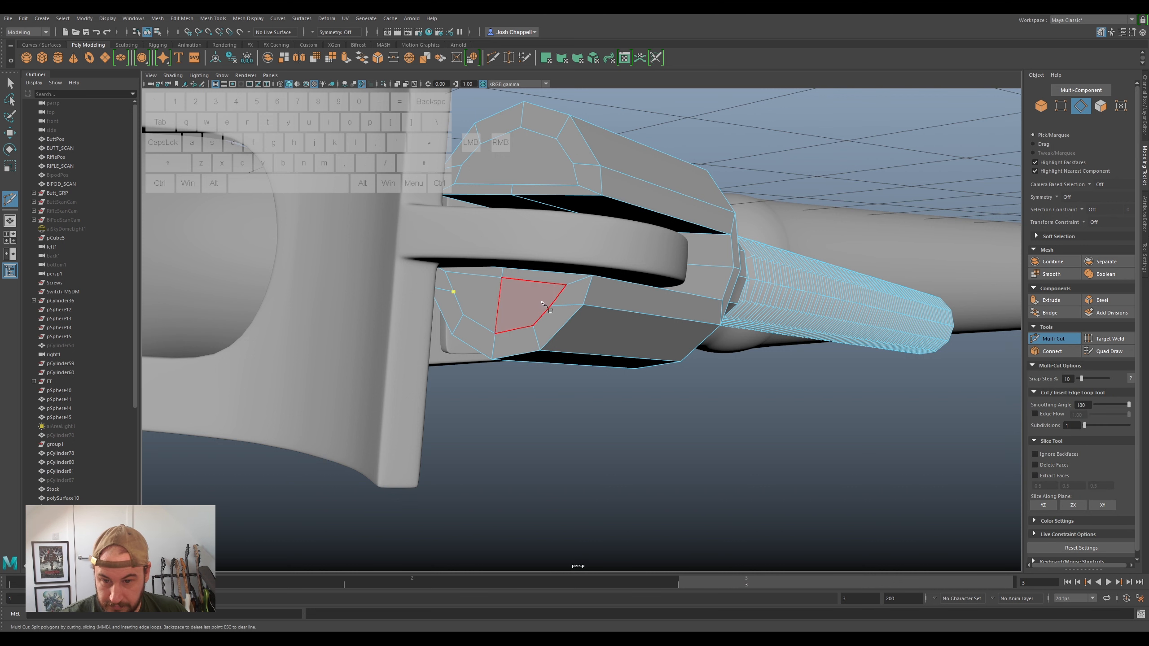
{"action": "key", "text": "Return"}
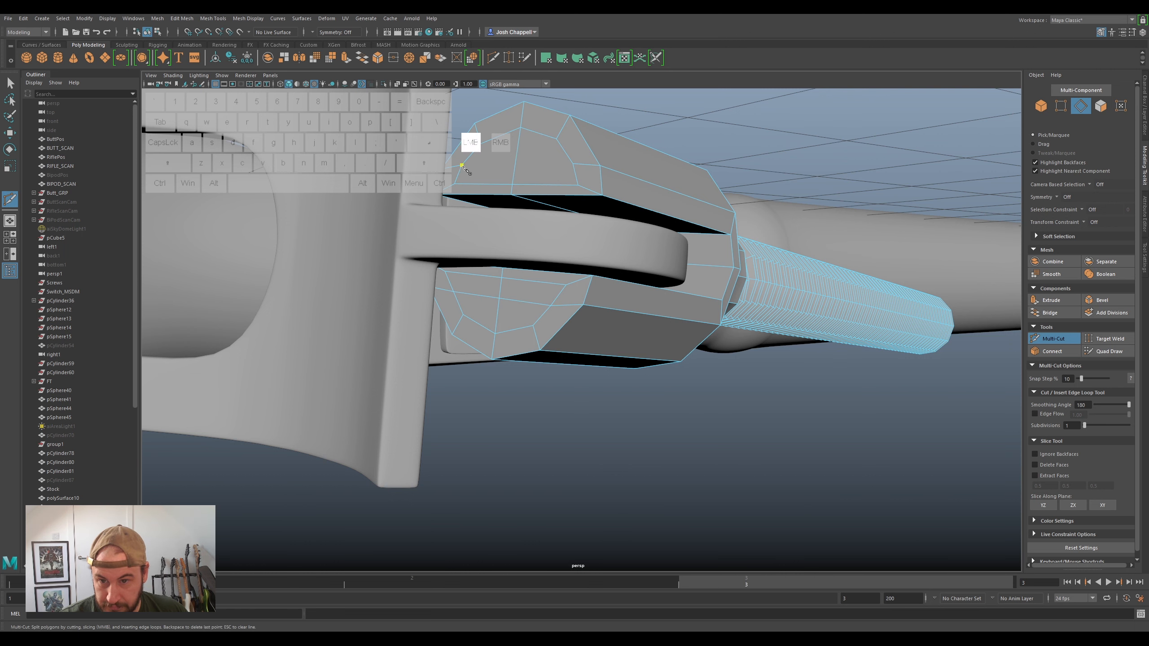
{"action": "scroll", "coordinate": [601, 179], "scroll_direction": "down", "scroll_amount": 3}
{"action": "left_click_drag", "start_coordinate": [714, 249], "coordinate": [677, 249], "text": "alt"}
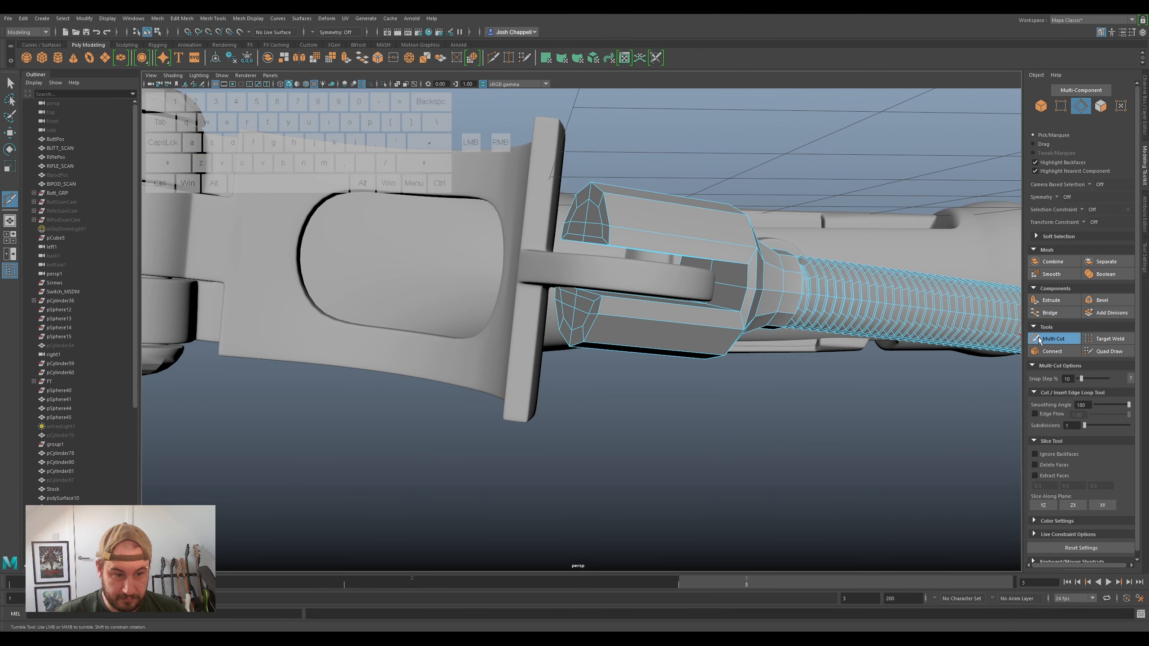
{"action": "right_click_drag", "start_coordinate": [629, 207], "coordinate": [668, 194]}
{"action": "left_click_drag", "start_coordinate": [672, 229], "coordinate": [696, 283], "text": "alt"}
{"action": "scroll", "coordinate": [639, 250], "scroll_direction": "down", "scroll_amount": 4}
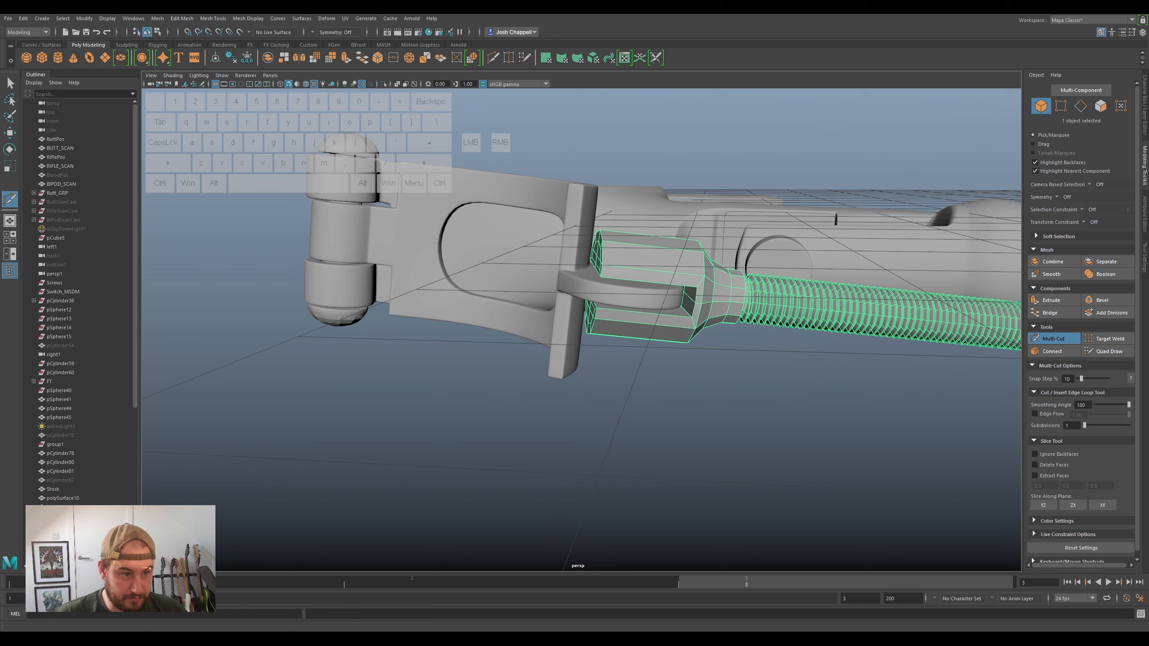
- Show the ScanBipod layer to compare the screw's forked head with the scan
{"action": "left_click", "coordinate": [1145, 123]}
{"action": "left_click", "coordinate": [1033, 470]}
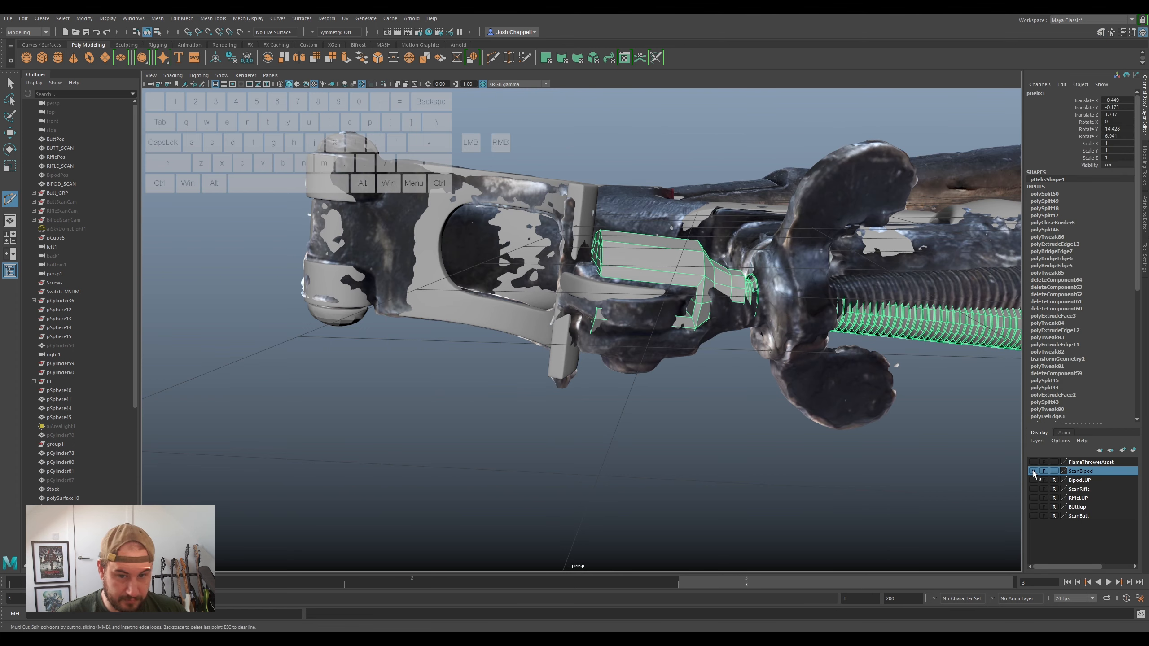
{"action": "left_click_drag", "start_coordinate": [893, 466], "coordinate": [919, 466], "text": "alt"}
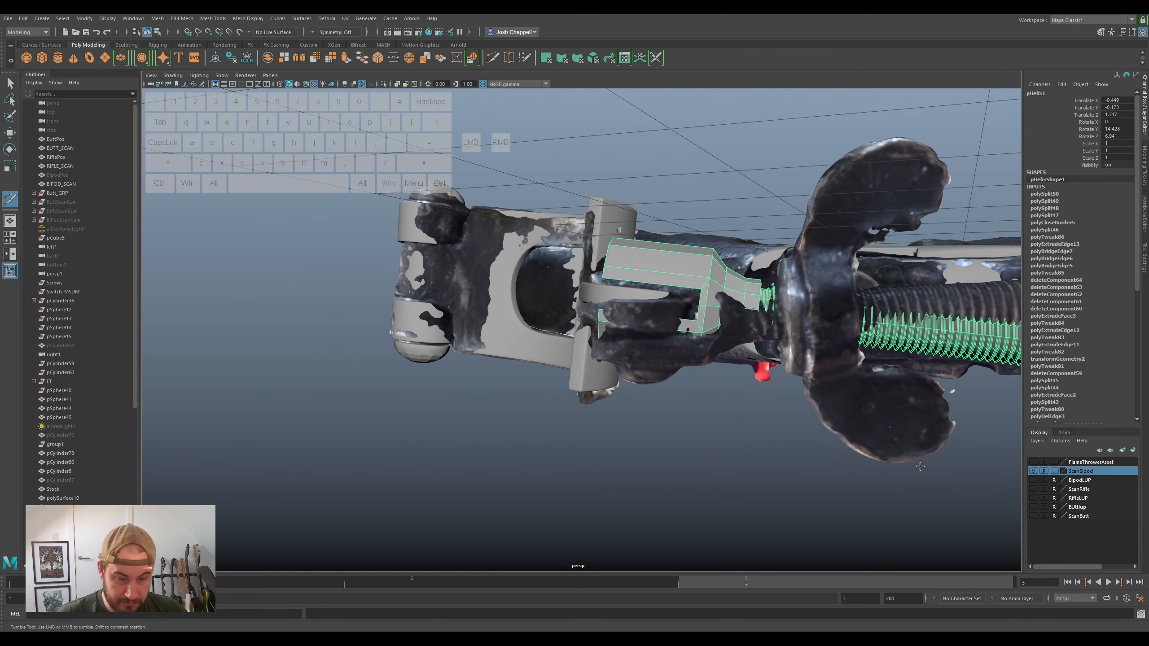
- Insert a Multi-Cut edge loop around the upper prong of the screw's forked head and leave the tool
{"action": "left_click", "coordinate": [1145, 175]}
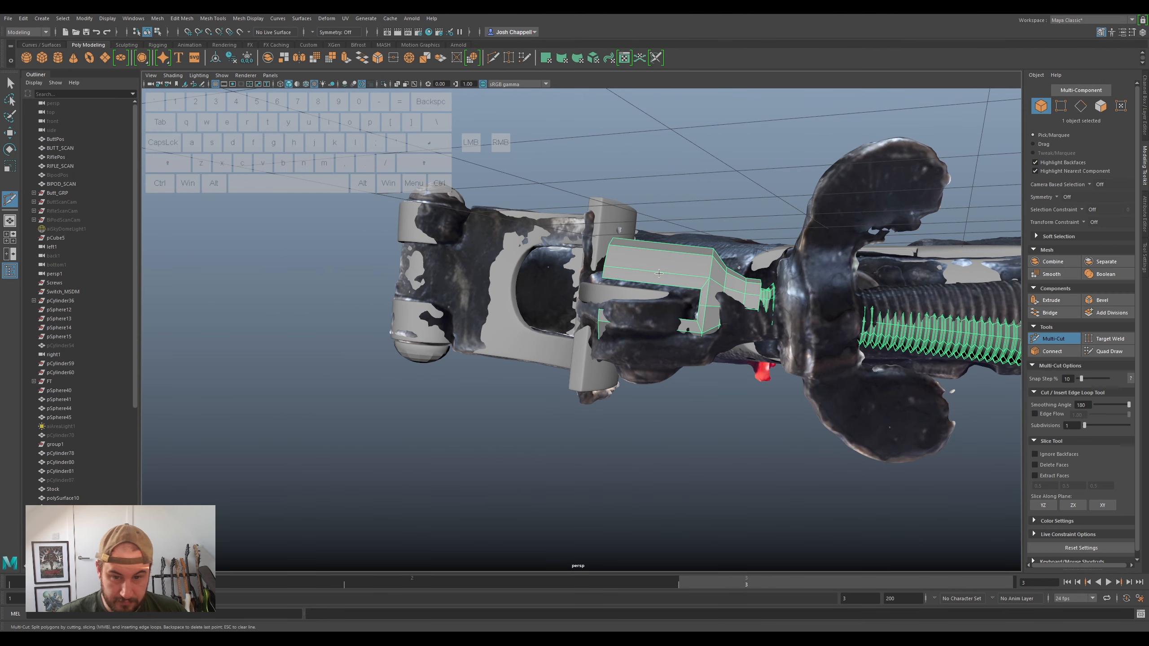
{"action": "left_click", "coordinate": [1057, 340]}
{"action": "left_click", "coordinate": [1057, 340]}
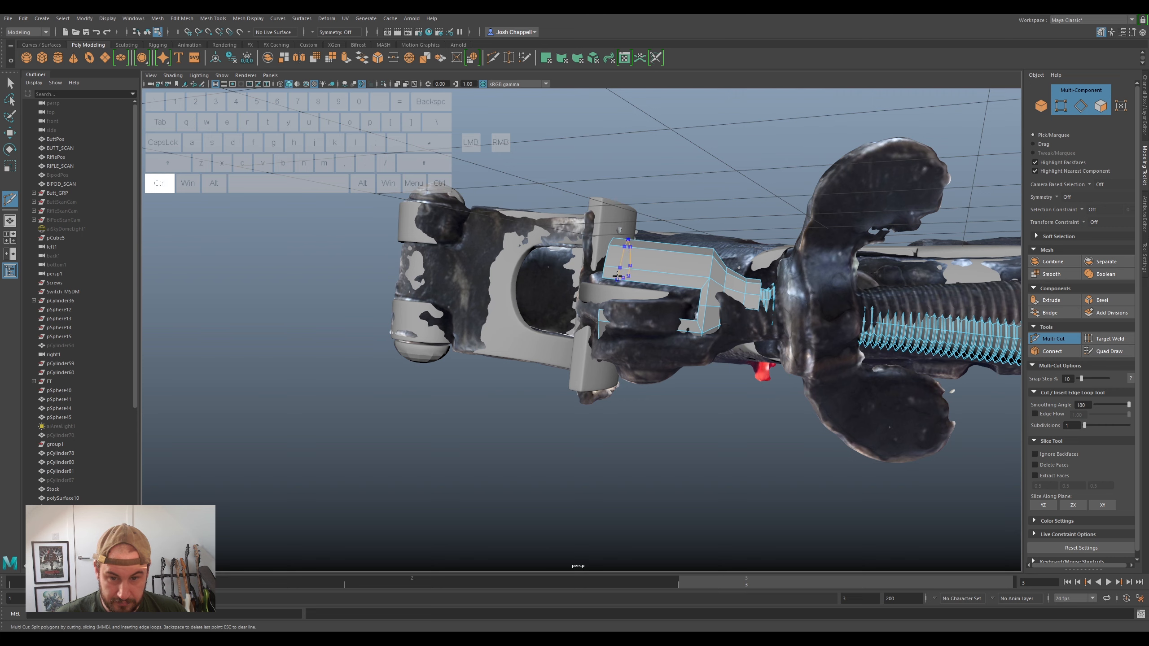
{"action": "right_click_drag", "start_coordinate": [618, 276], "coordinate": [706, 292], "text": "alt"}
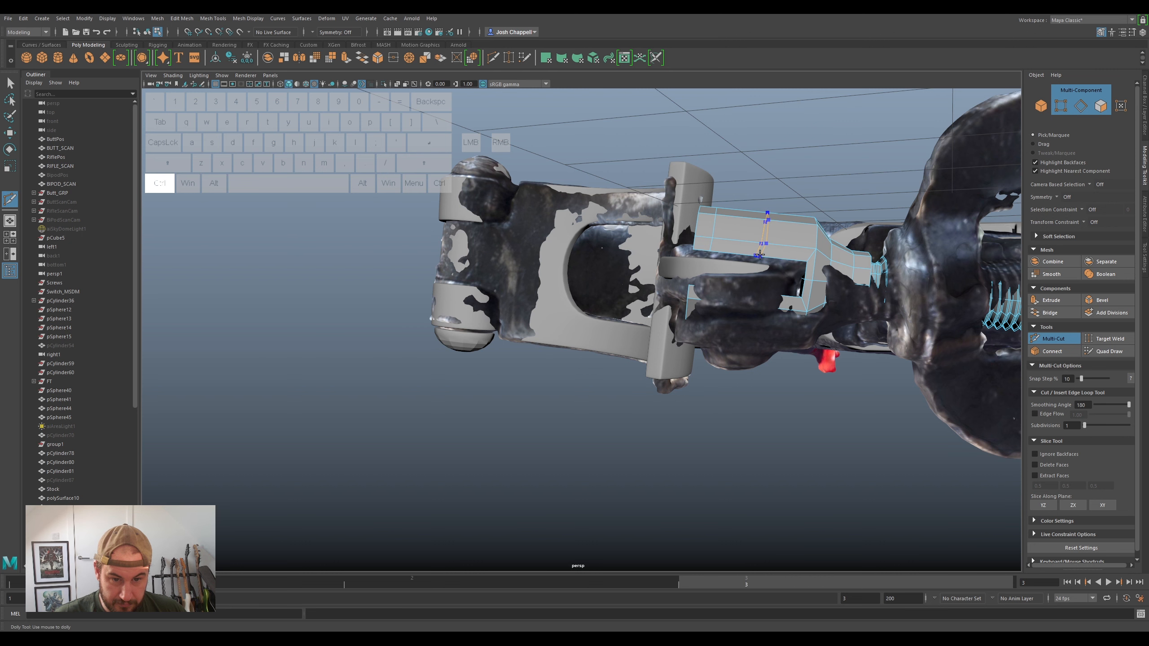
{"action": "left_click", "coordinate": [754, 256], "text": "ctrl"}
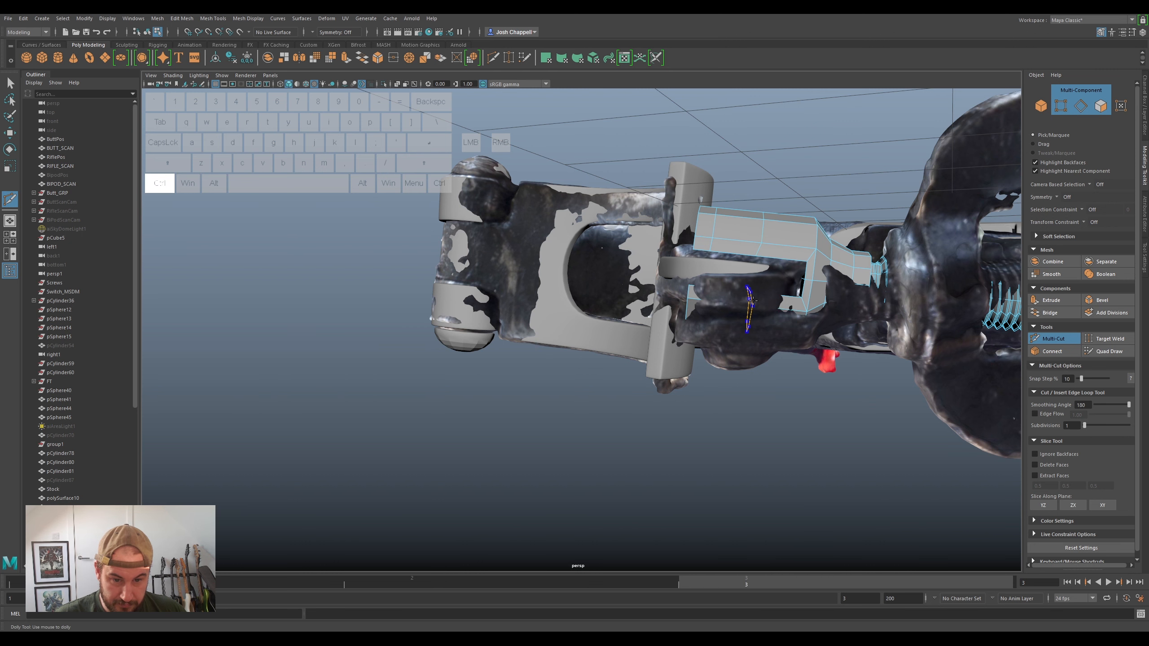
{"action": "left_click", "coordinate": [1062, 337]}
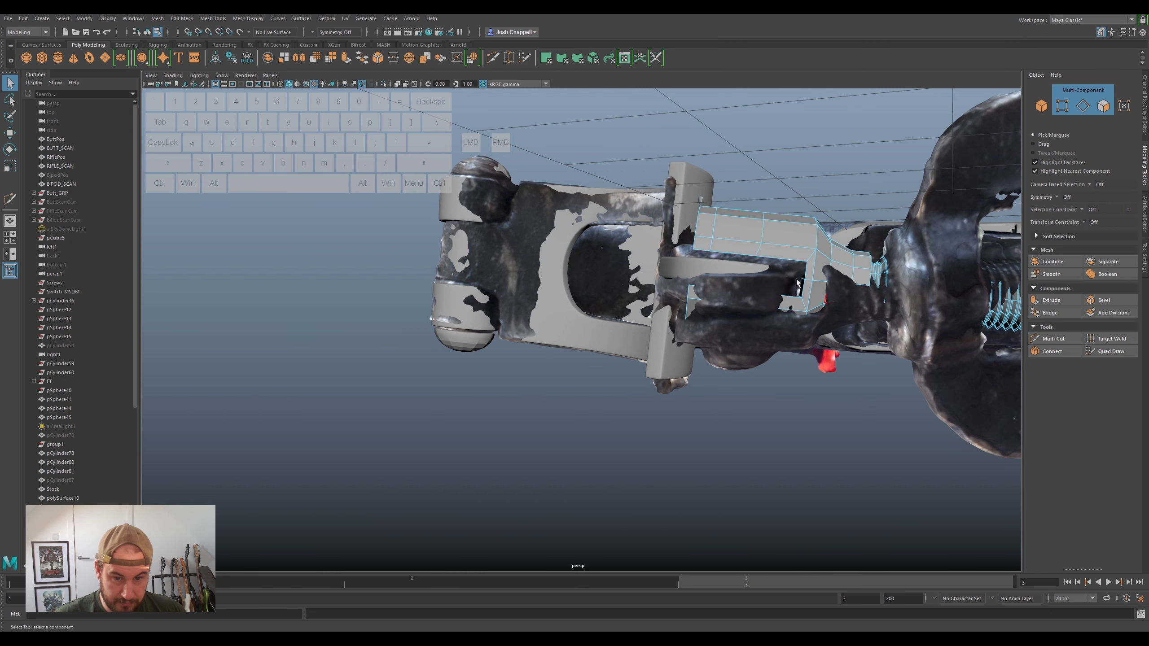
- Try rotating the whole screw about the world Z axis against the scan, and undo the rotation
{"action": "scroll", "coordinate": [761, 273], "scroll_direction": "down", "scroll_amount": 3}
{"action": "left_click_drag", "start_coordinate": [761, 273], "coordinate": [733, 276], "text": "alt"}
{"action": "right_click_drag", "start_coordinate": [734, 275], "coordinate": [772, 255]}
{"action": "key", "text": "e"}
{"action": "left_click_drag", "start_coordinate": [833, 267], "coordinate": [811, 279]}
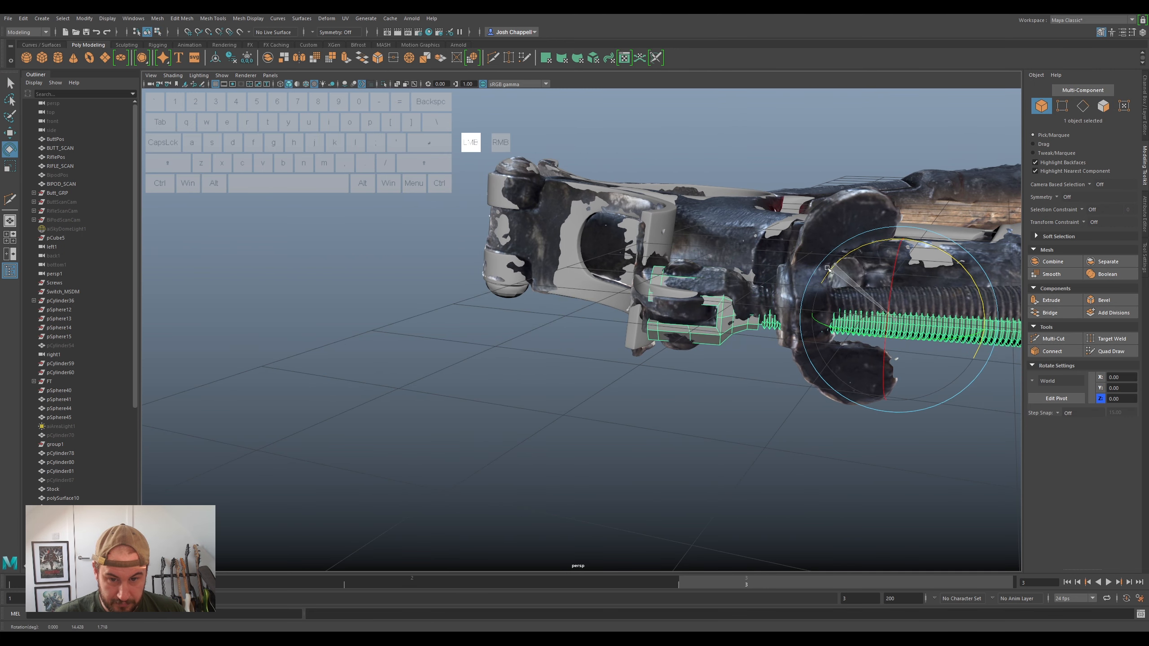
{"action": "key", "text": "z"}
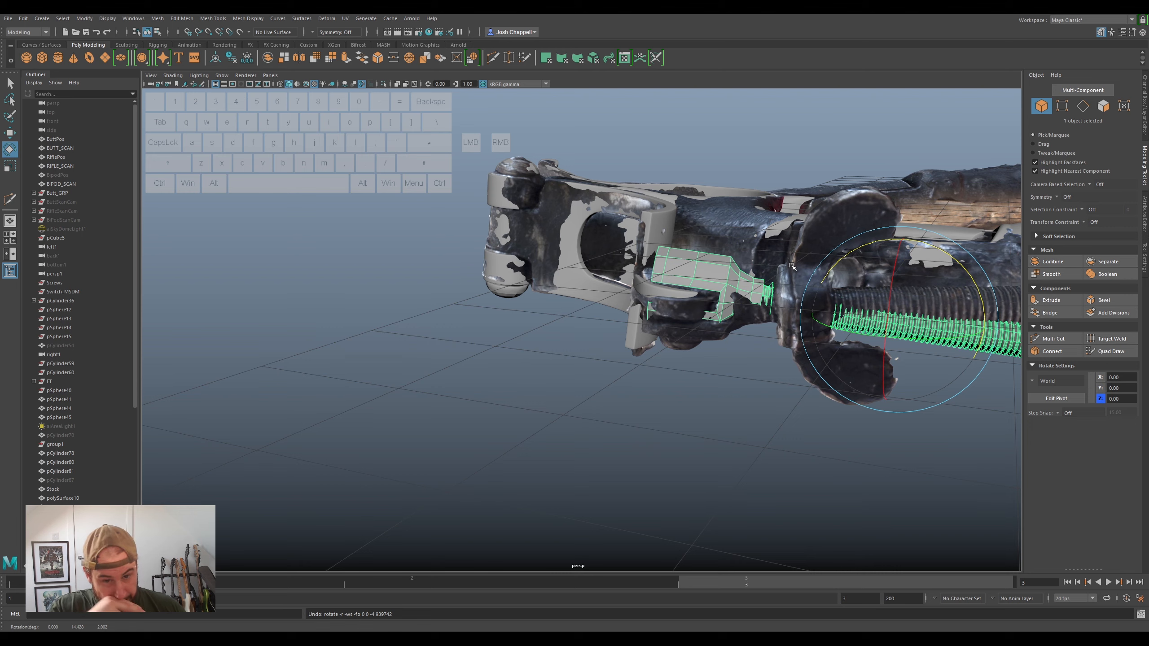
- Isolate the threaded fork rod in the viewport and switch it to edge selection
{"action": "left_click_drag", "start_coordinate": [792, 261], "coordinate": [837, 285], "text": "alt"}
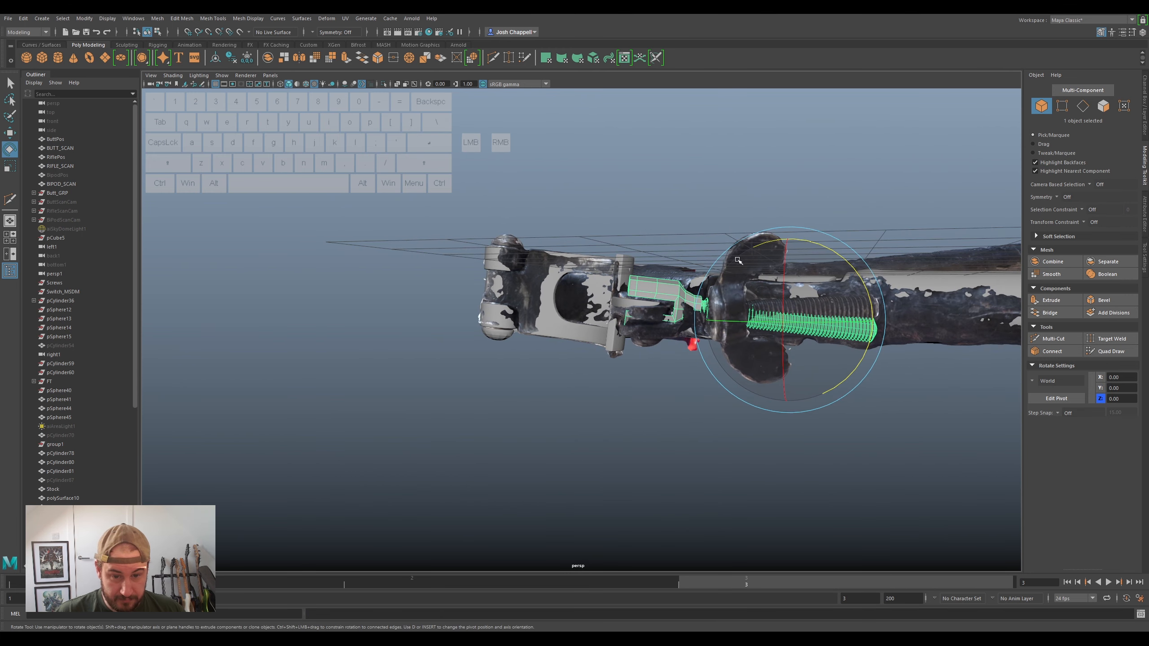
{"action": "left_click_drag", "start_coordinate": [734, 261], "coordinate": [685, 272], "text": "alt"}
{"action": "key", "text": "ctrl+1"}
{"action": "right_click_drag", "start_coordinate": [687, 267], "coordinate": [729, 221]}
- Hide the grid and bevel the three edge loops around the fork rod's tapered neck with a narrow fraction
{"action": "double_click", "coordinate": [729, 220]}
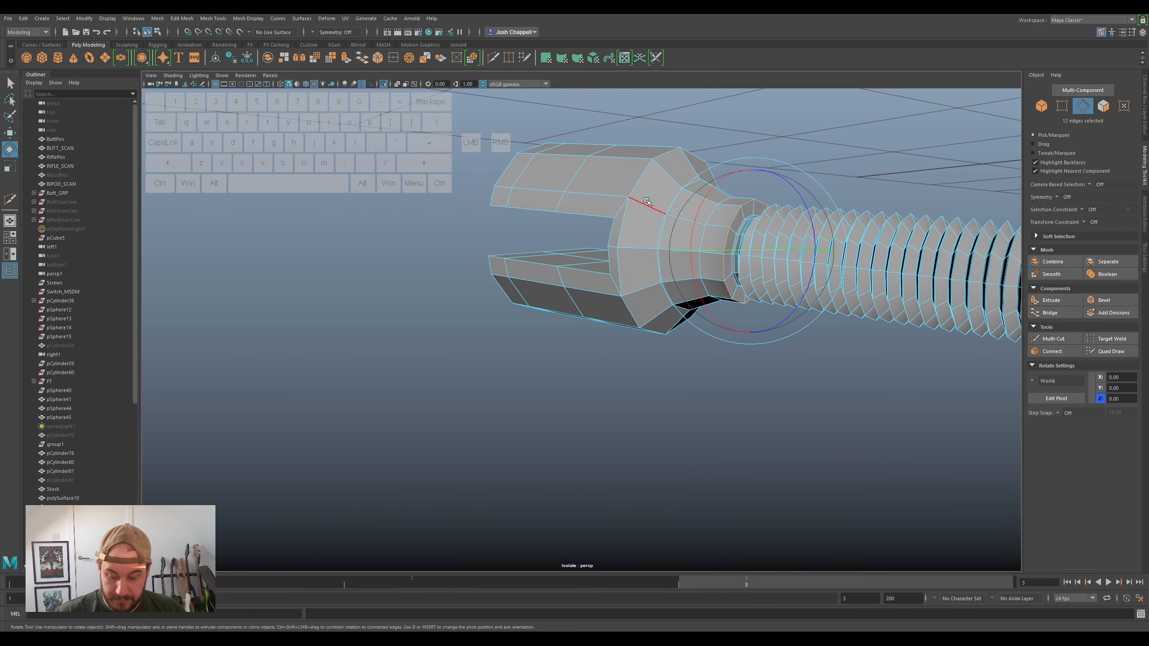
{"action": "key", "text": "1"}
{"action": "left_click_drag", "start_coordinate": [673, 221], "coordinate": [619, 226], "text": "alt"}
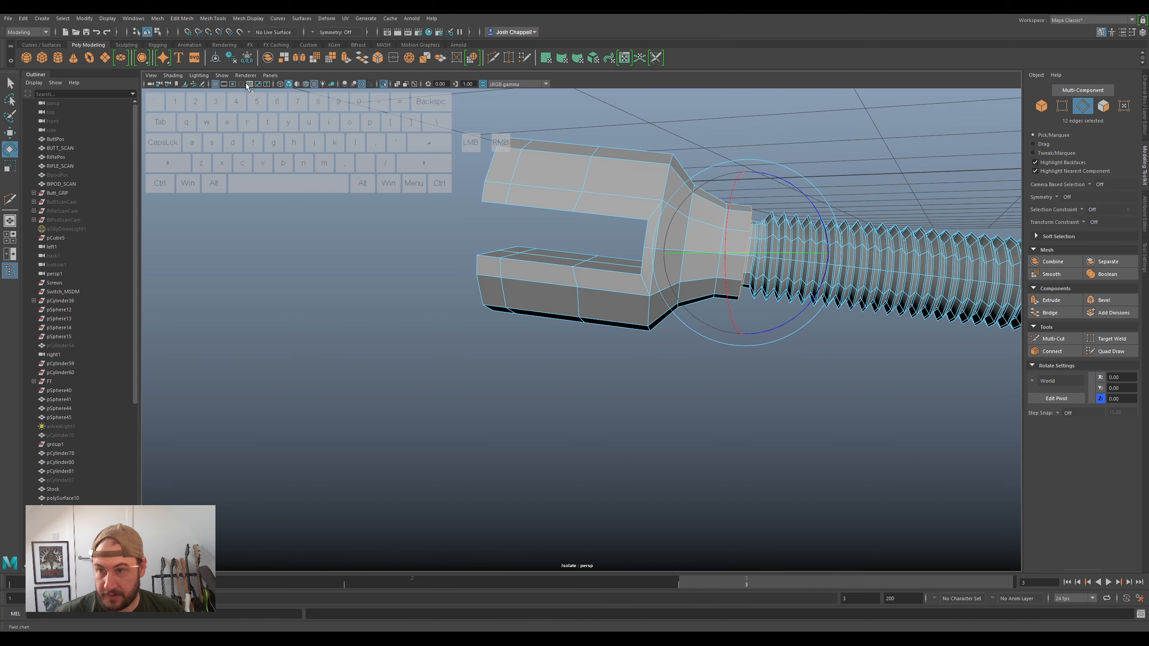
{"action": "left_click", "coordinate": [216, 85]}
{"action": "scroll", "coordinate": [748, 226], "scroll_direction": "up", "scroll_amount": 4}
{"action": "middle_click_drag", "start_coordinate": [748, 226], "coordinate": [631, 328], "text": "alt"}
{"action": "left_click_drag", "start_coordinate": [631, 328], "coordinate": [650, 270], "text": "alt"}
{"action": "key", "text": "w"}
{"action": "double_click", "coordinate": [651, 271], "text": "shift"}
{"action": "double_click", "coordinate": [585, 231], "text": "shift"}
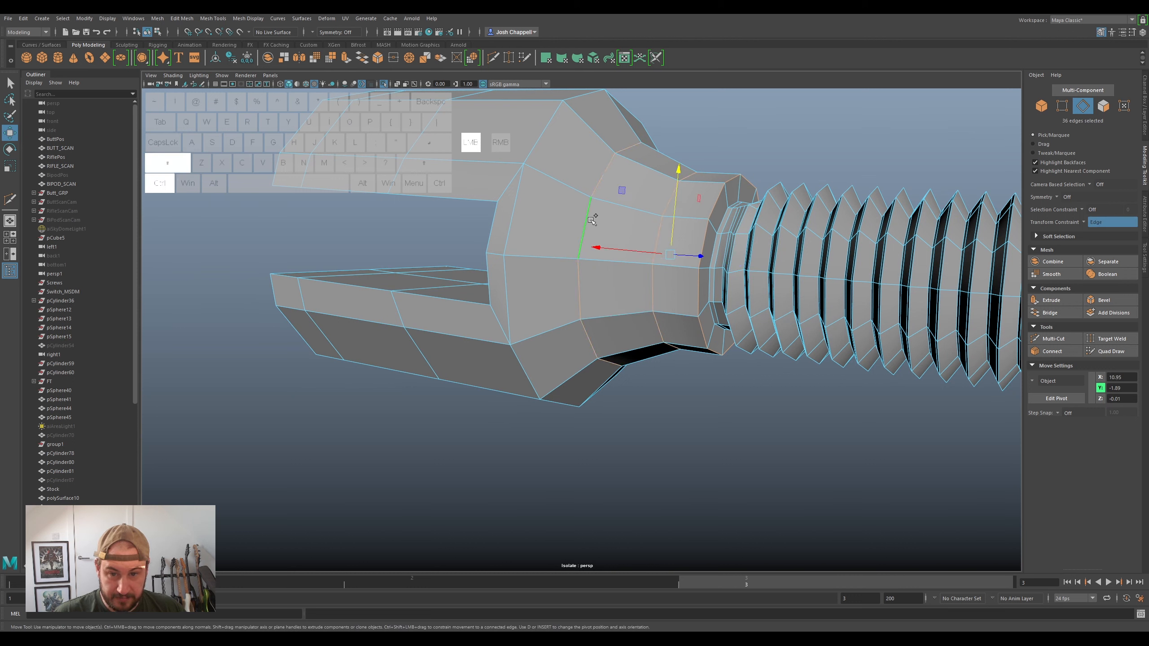
{"action": "left_click", "coordinate": [1094, 301]}
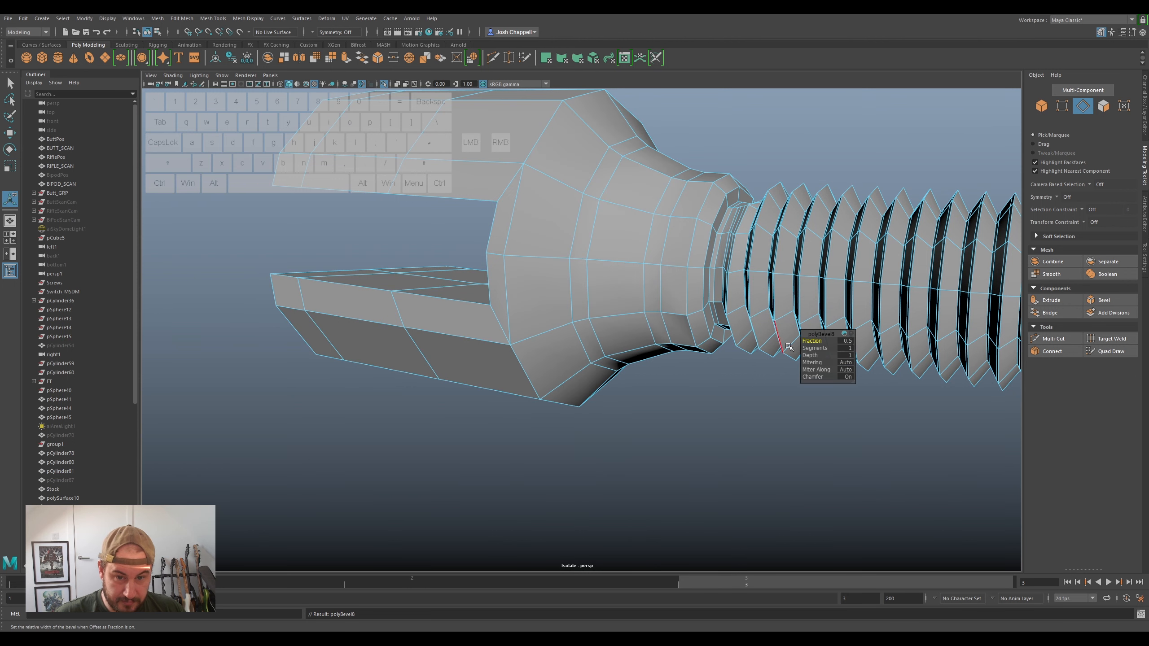
{"action": "left_click_drag", "start_coordinate": [809, 340], "coordinate": [719, 301]}
- Select the hard outline edges around the fork's shoulder, slot and prong ends, dropping wrongly picked edges
{"action": "left_click", "coordinate": [558, 281]}
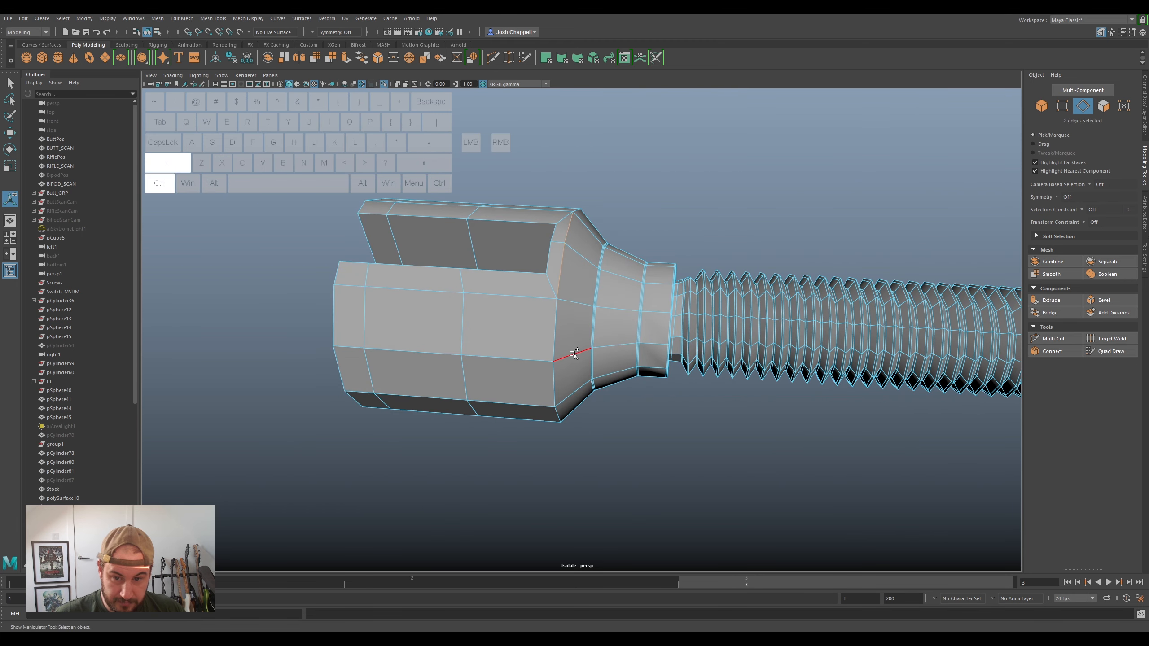
{"action": "key", "text": "ctrl+z"}
{"action": "key", "text": "ctrl+z"}
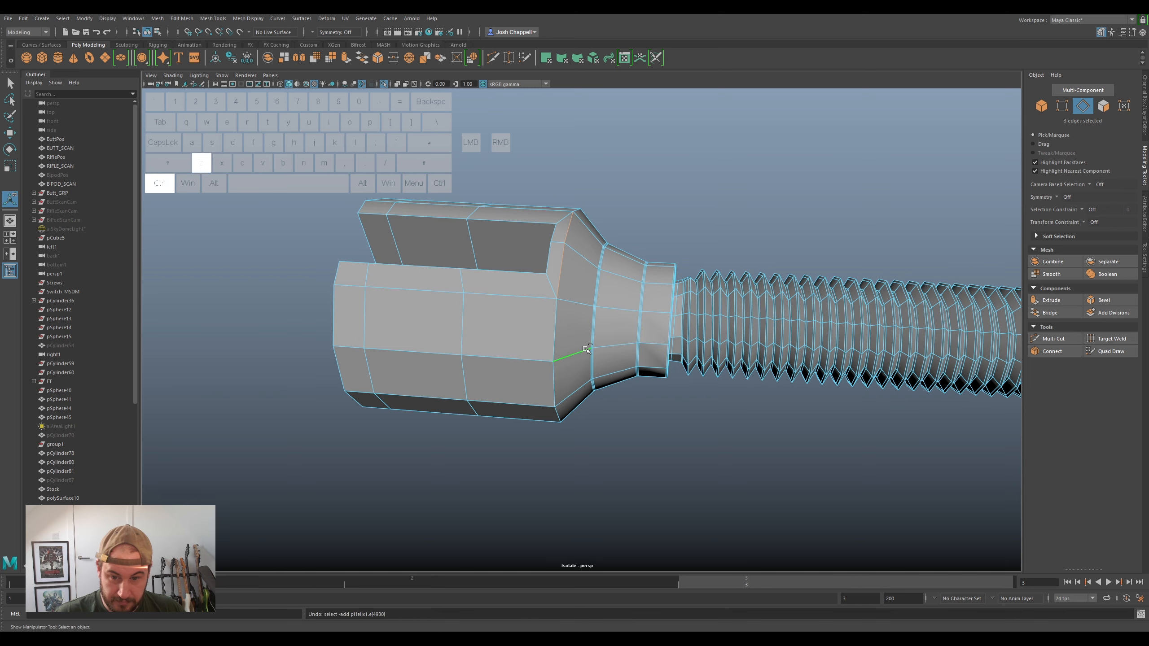
{"action": "double_click", "coordinate": [556, 332], "text": "ctrl+shift"}
{"action": "left_click_drag", "start_coordinate": [555, 319], "coordinate": [588, 253], "text": "alt"}
{"action": "double_click", "coordinate": [584, 242], "text": "ctrl+shift"}
{"action": "double_click", "coordinate": [583, 197], "text": "ctrl+shift"}
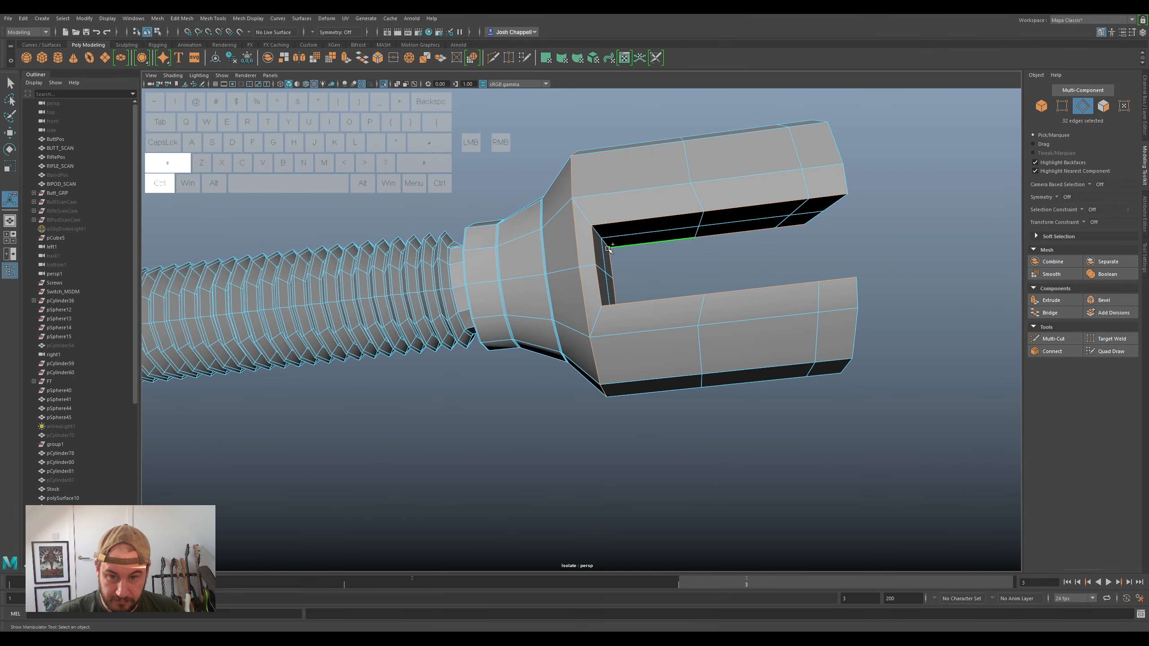
{"action": "double_click", "coordinate": [607, 244], "text": "ctrl+shift"}
{"action": "left_click_drag", "start_coordinate": [657, 283], "coordinate": [542, 341], "text": "alt"}
{"action": "double_click", "coordinate": [541, 340], "text": "ctrl+shift"}
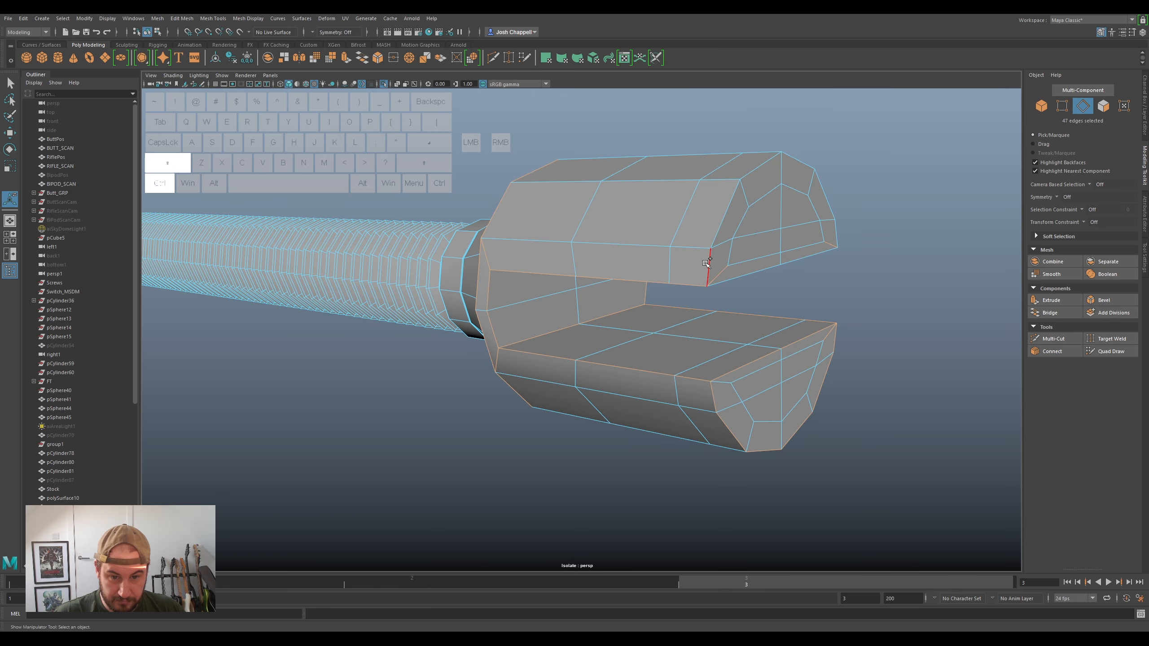
{"action": "left_click_drag", "start_coordinate": [770, 305], "coordinate": [535, 164], "text": "alt"}
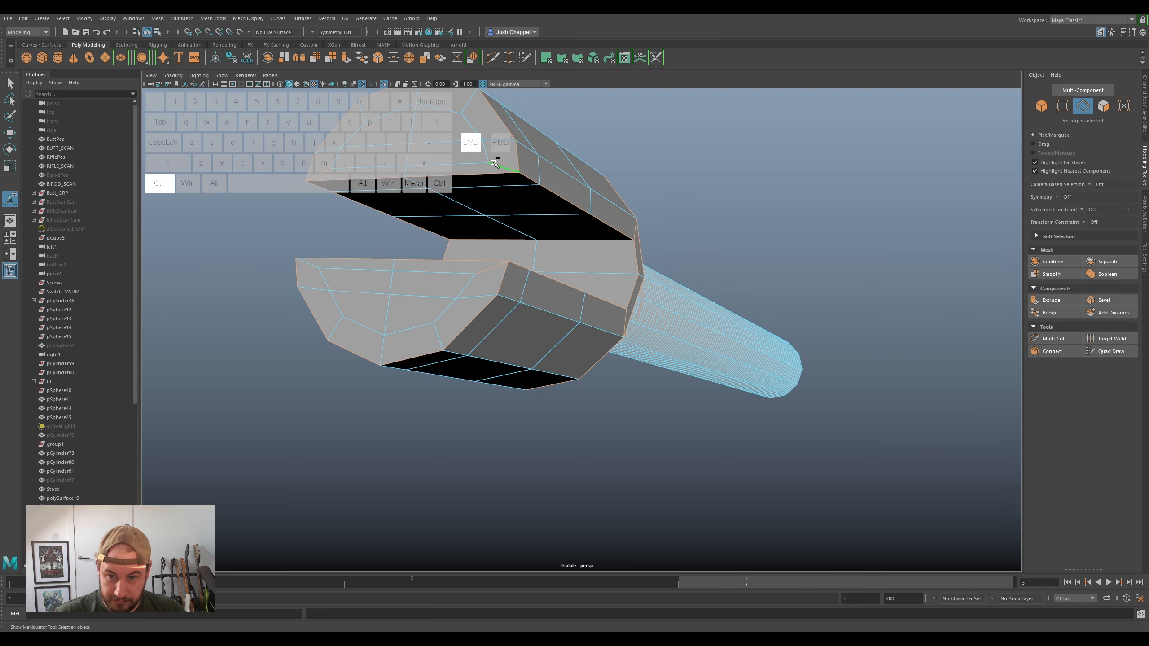
{"action": "left_click", "coordinate": [318, 170], "text": "ctrl"}
{"action": "left_click_drag", "start_coordinate": [318, 169], "coordinate": [674, 283], "text": "alt"}
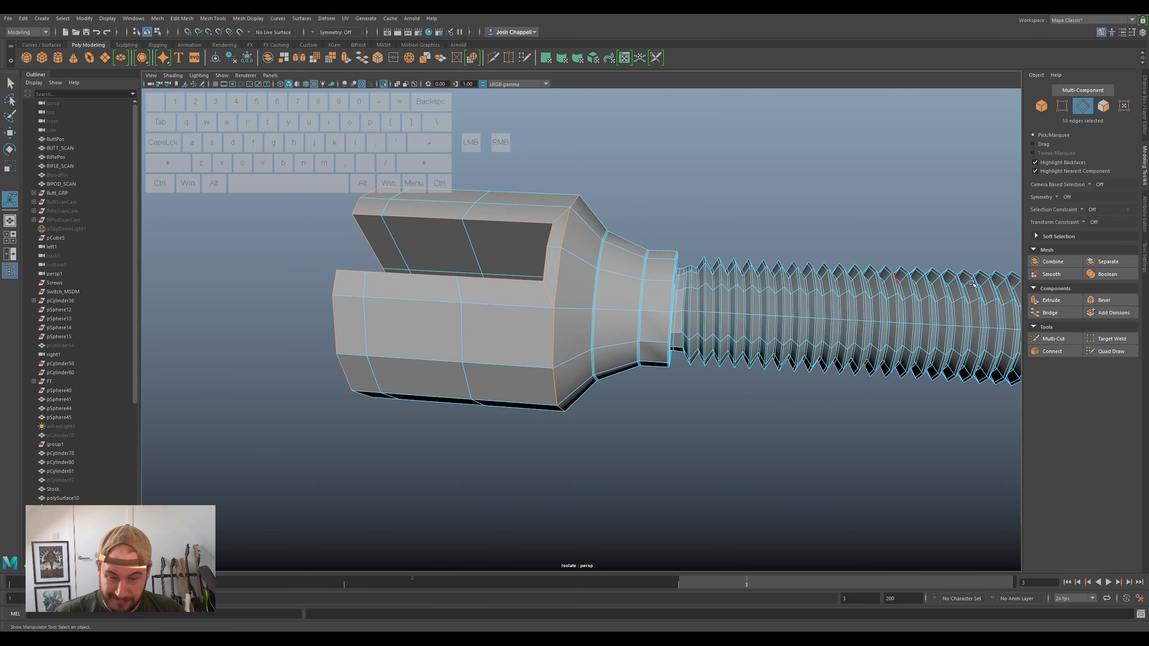
- Try to bevel the selected fork edges with 2 segments, and undo the bevel
{"action": "left_click", "coordinate": [1100, 300]}
{"action": "scroll", "coordinate": [697, 321], "scroll_direction": "up", "scroll_amount": 3}
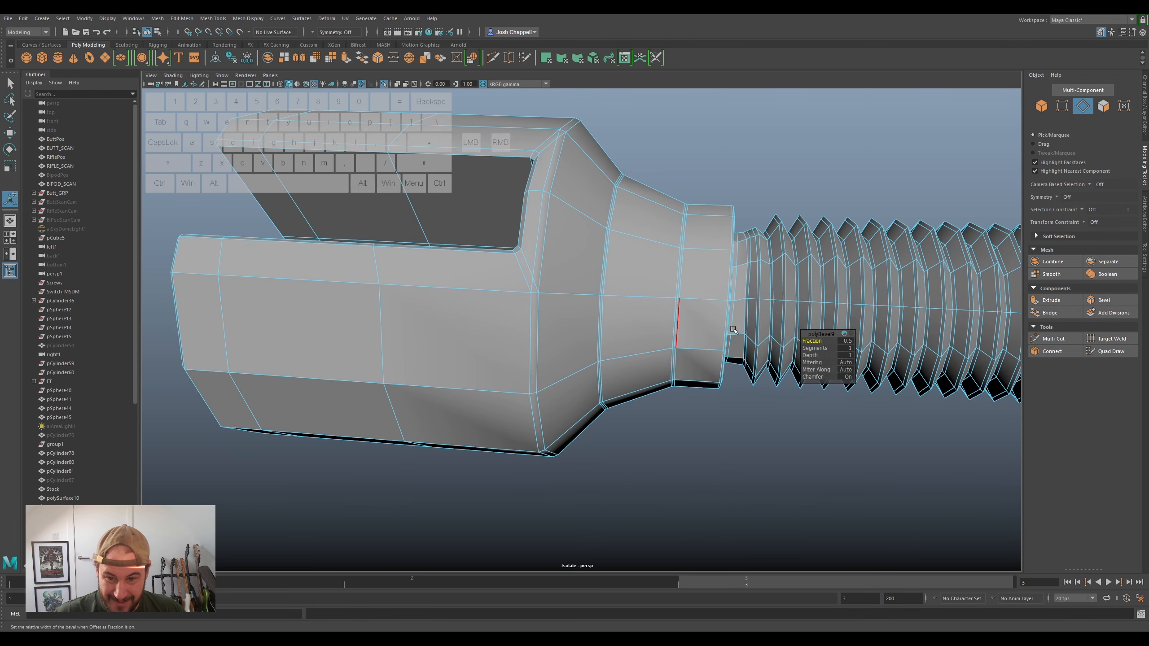
{"action": "left_click_drag", "start_coordinate": [808, 348], "coordinate": [801, 347]}
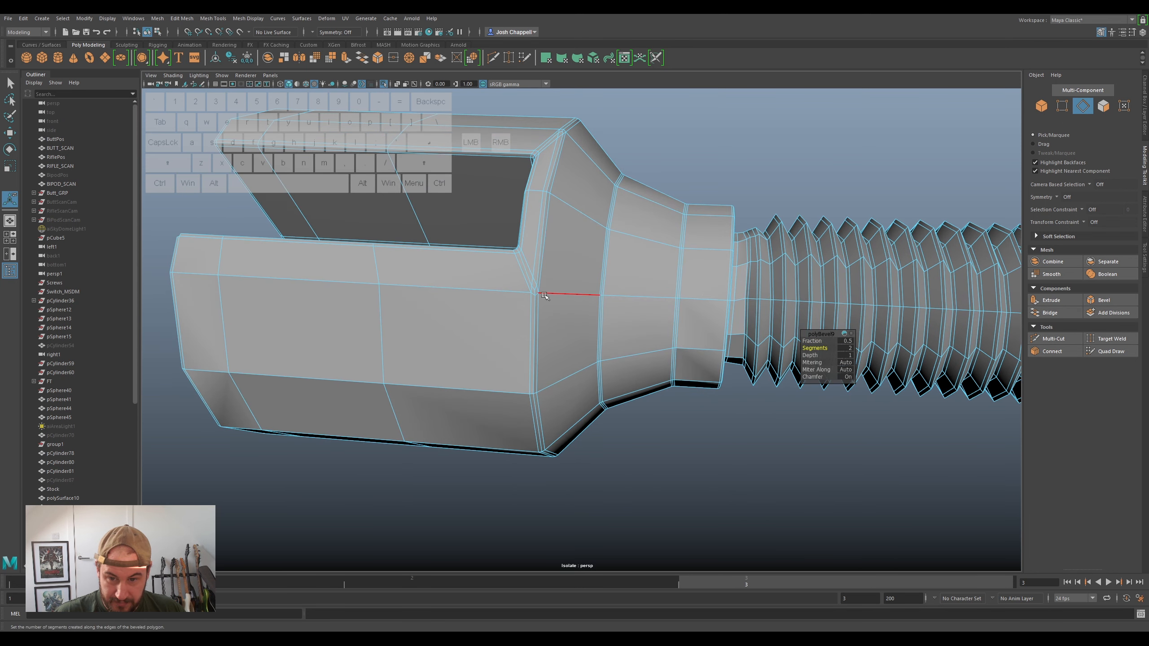
{"action": "left_click_drag", "start_coordinate": [543, 288], "coordinate": [598, 320], "text": "alt"}
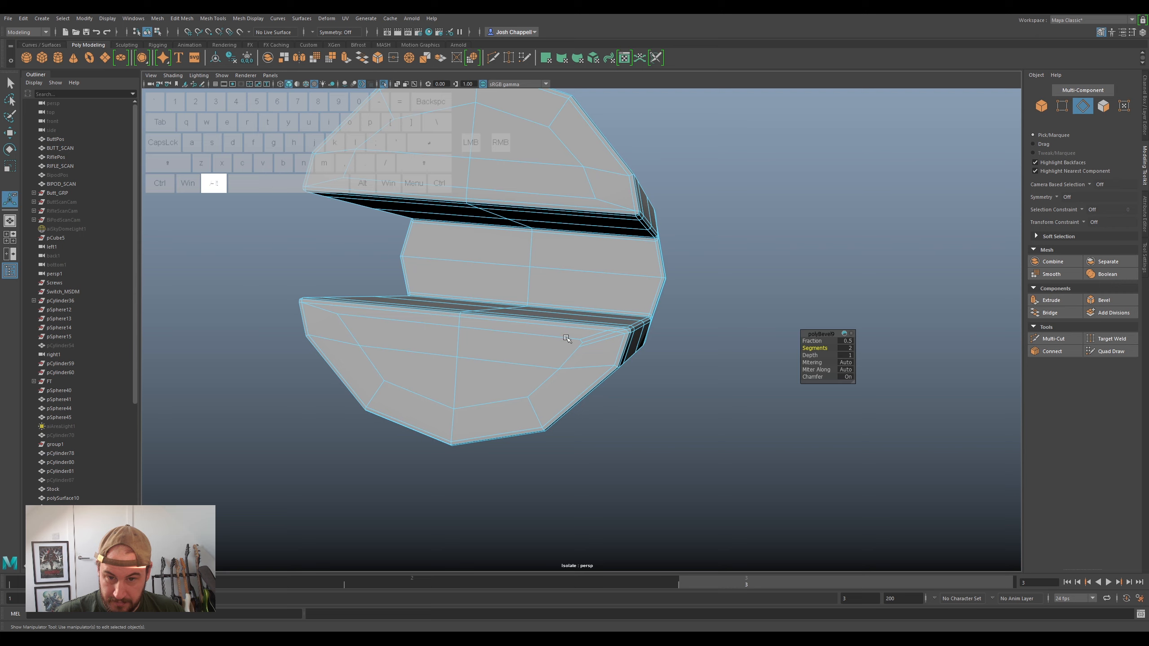
{"action": "key", "text": "ctrl+z"}
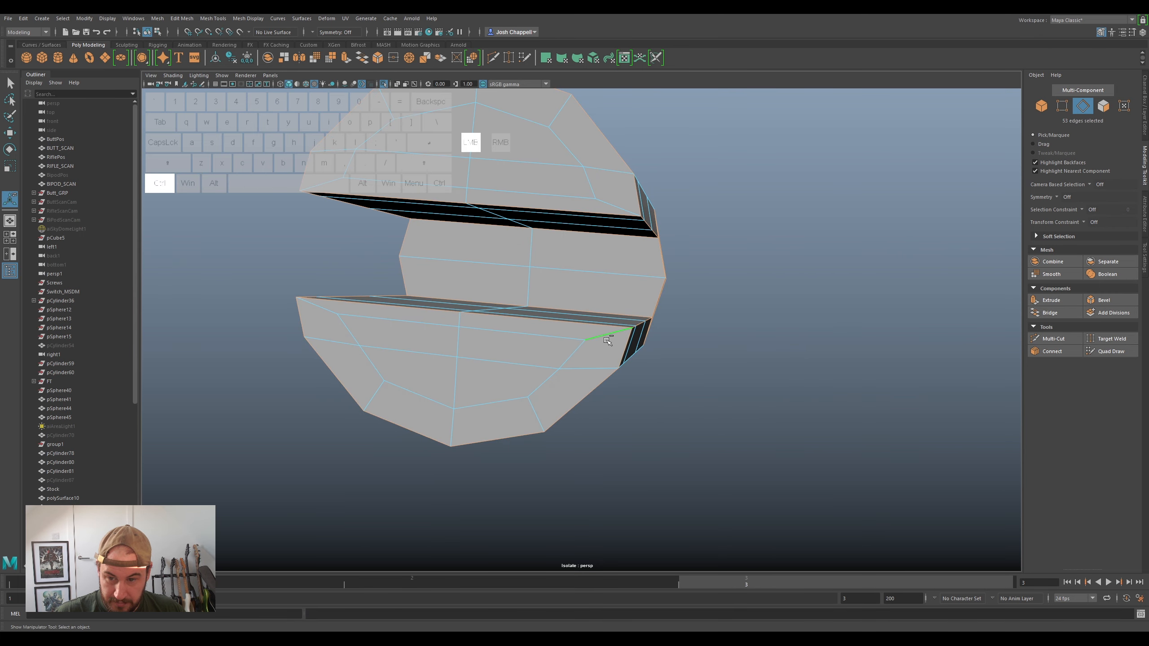
- Deselect the stray corner edge on the lower prong's end face, bevel the remaining fork edges, and exit isolation
{"action": "left_click", "coordinate": [608, 341], "text": "ctrl"}
{"action": "left_click", "coordinate": [1103, 301]}
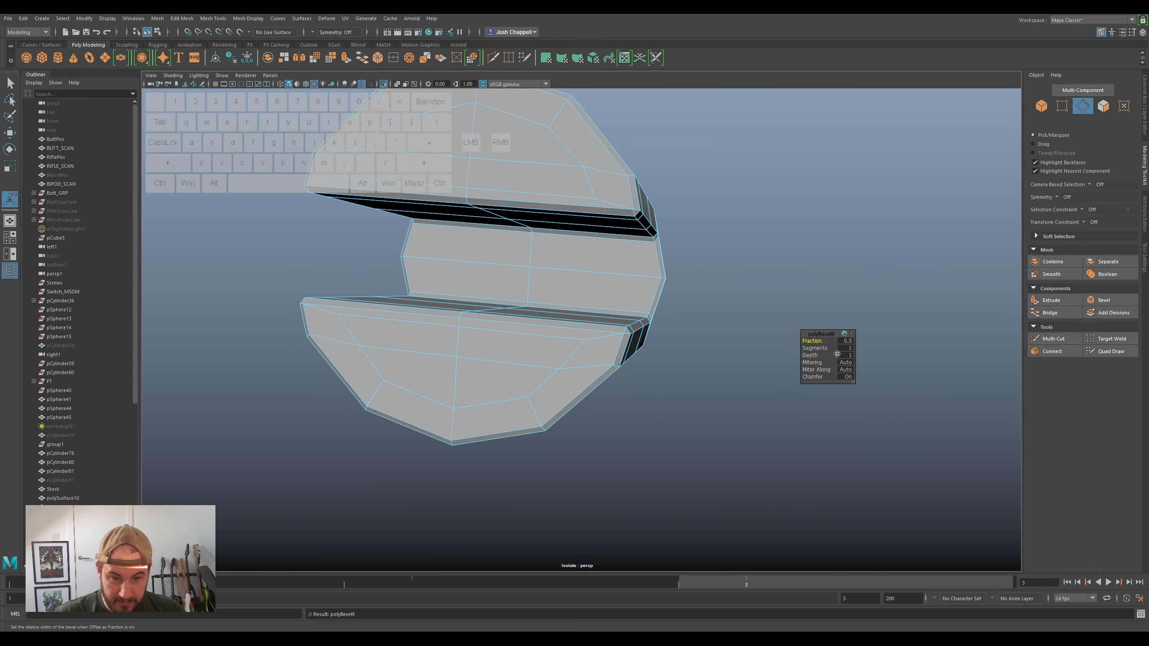
{"action": "left_click_drag", "start_coordinate": [823, 347], "coordinate": [827, 348]}
{"action": "left_click_drag", "start_coordinate": [724, 354], "coordinate": [649, 258], "text": "alt"}
{"action": "right_click_drag", "start_coordinate": [649, 258], "coordinate": [689, 243]}
{"action": "key", "text": "ctrl+1"}
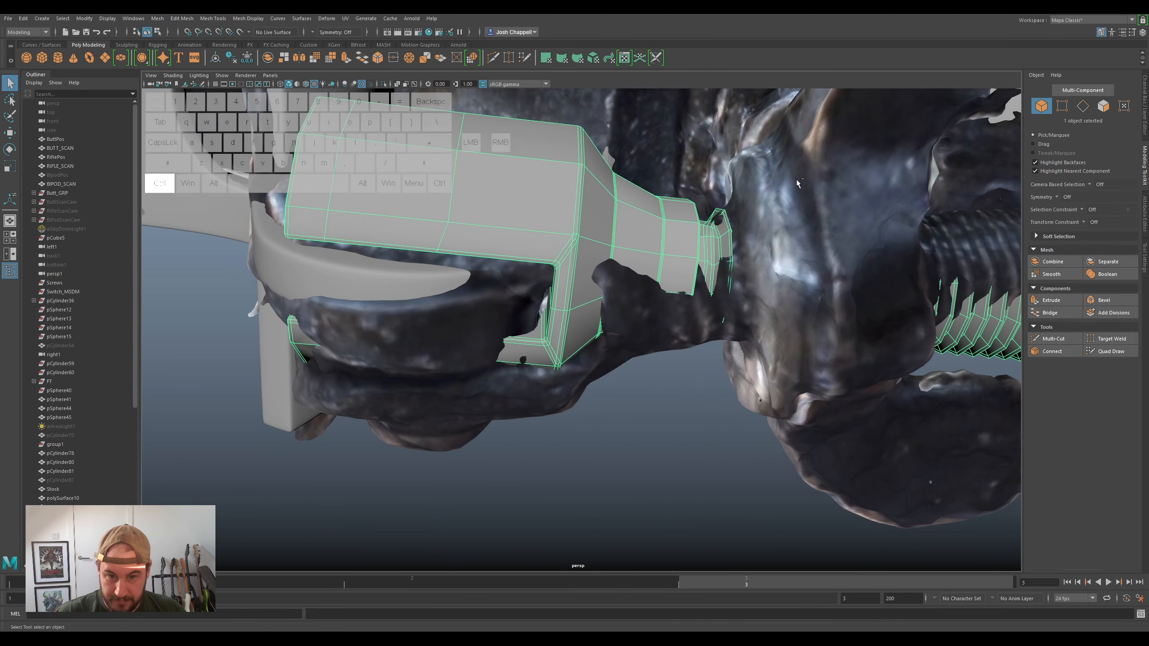
- Try to rotate and move the threaded fork rod into line with the scanned bolt, and undo the changes
{"action": "scroll", "coordinate": [807, 170], "scroll_direction": "down", "scroll_amount": 5}
{"action": "left_click_drag", "start_coordinate": [648, 287], "coordinate": [671, 276], "text": "alt"}
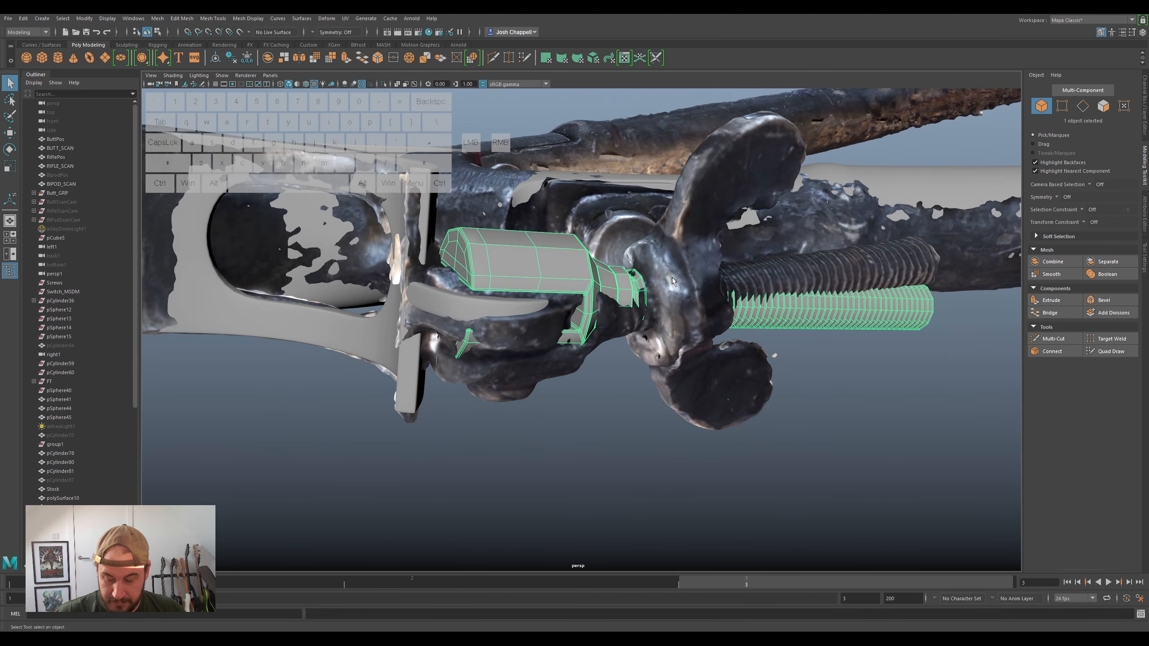
{"action": "left_click_drag", "start_coordinate": [555, 434], "coordinate": [585, 329], "text": "alt"}
{"action": "right_click_drag", "start_coordinate": [574, 299], "coordinate": [607, 288]}
{"action": "key", "text": "e"}
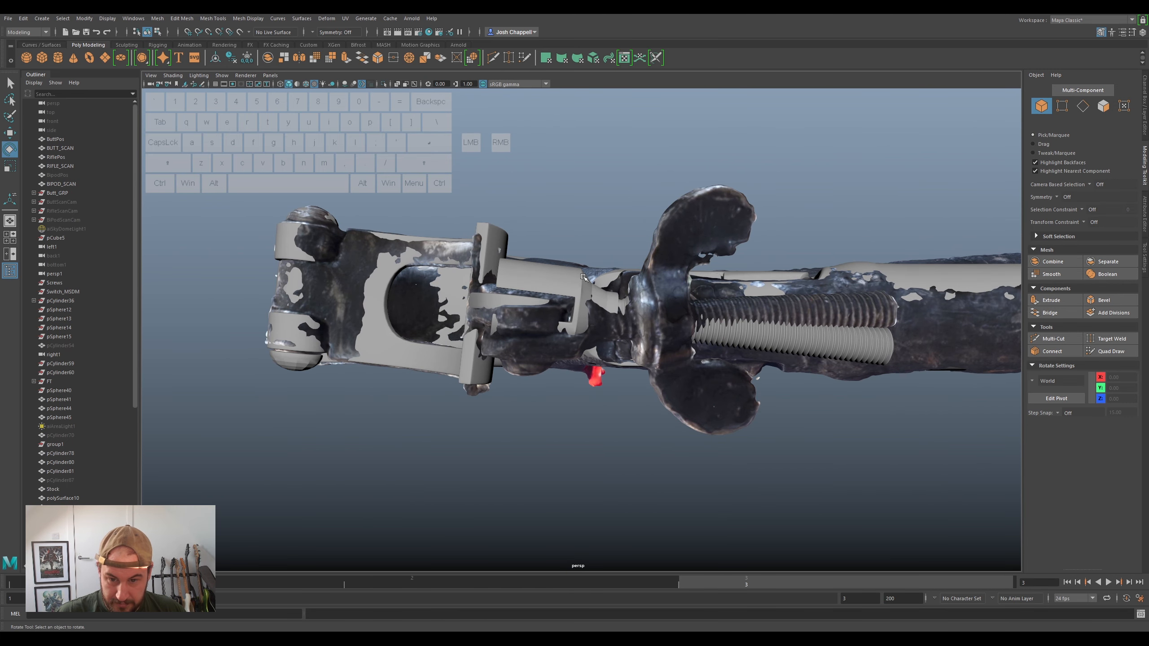
{"action": "left_click", "coordinate": [567, 272]}
{"action": "left_click_drag", "start_coordinate": [684, 273], "coordinate": [686, 294]}
{"action": "key", "text": "w"}
{"action": "mouse_move", "coordinate": [756, 296]}
{"action": "left_mouse_down"}
{"action": "mouse_move", "coordinate": [696, 271]}
{"action": "mouse_move", "coordinate": [754, 286]}
{"action": "left_mouse_up"}
{"action": "key", "text": "e"}
{"action": "key", "text": "w"}
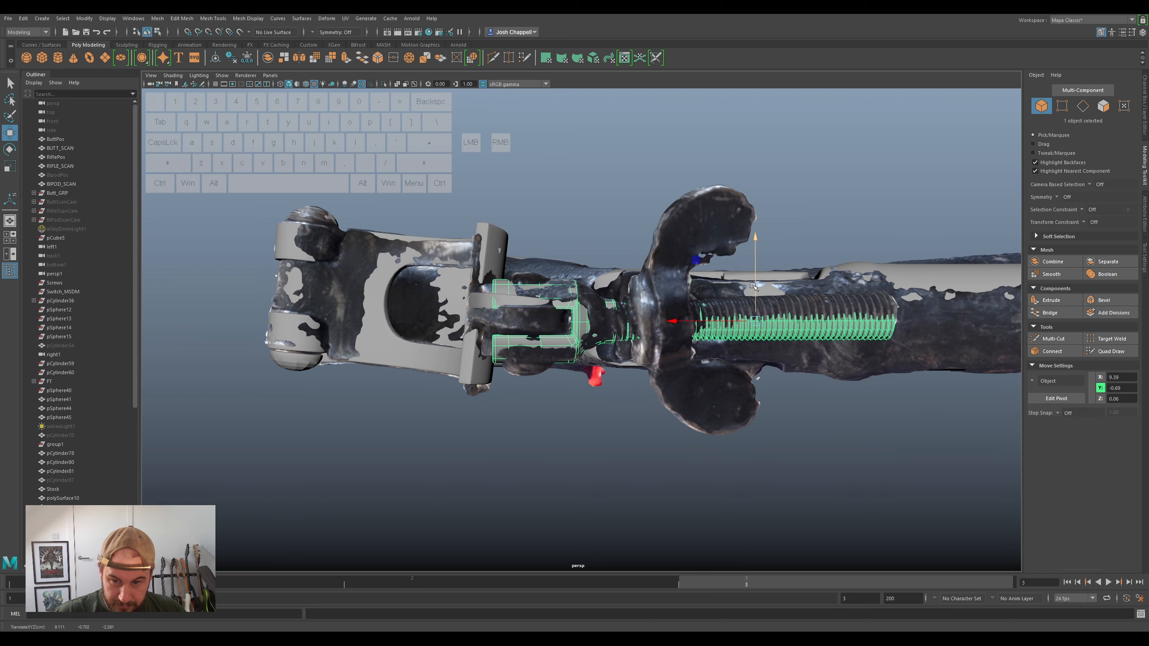
{"action": "key", "text": "ctrl+z"}
{"action": "left_click_drag", "start_coordinate": [753, 286], "coordinate": [416, 234], "text": "alt"}
{"action": "key", "text": "ctrl+z"}
- Duplicate the clamp bracket with its hinge pin, offset the copy, and delete the copied bracket so only the pin remains
{"action": "left_click", "coordinate": [445, 142]}
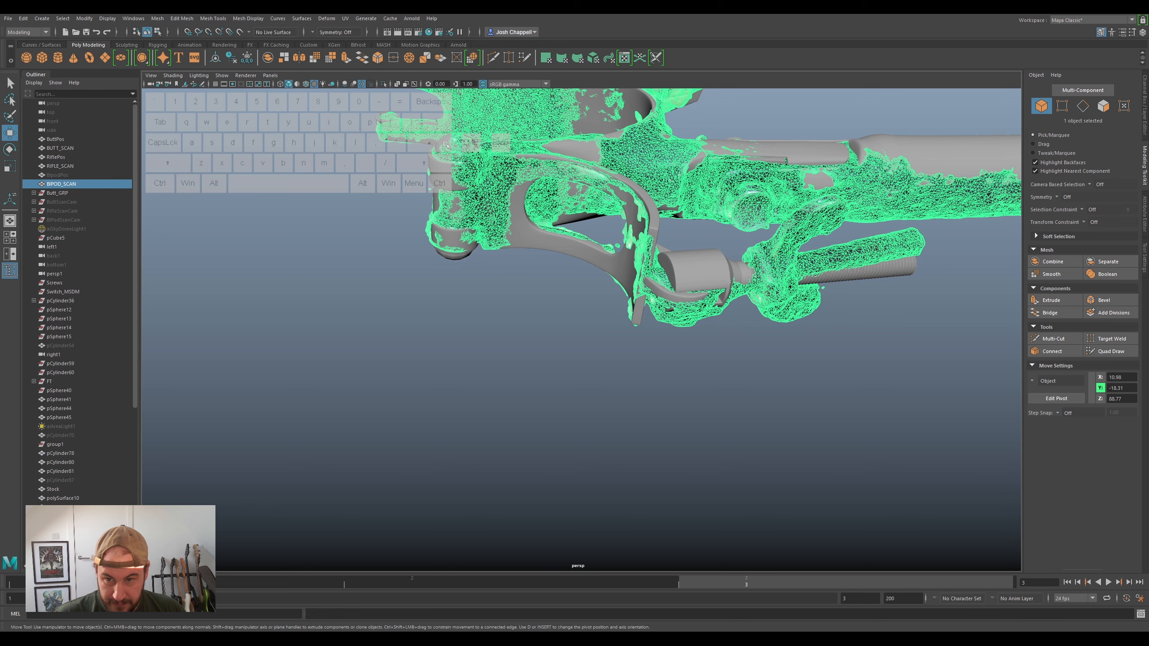
{"action": "left_click", "coordinate": [442, 140]}
{"action": "key", "text": "ctrl+d"}
{"action": "left_click_drag", "start_coordinate": [445, 194], "coordinate": [642, 195]}
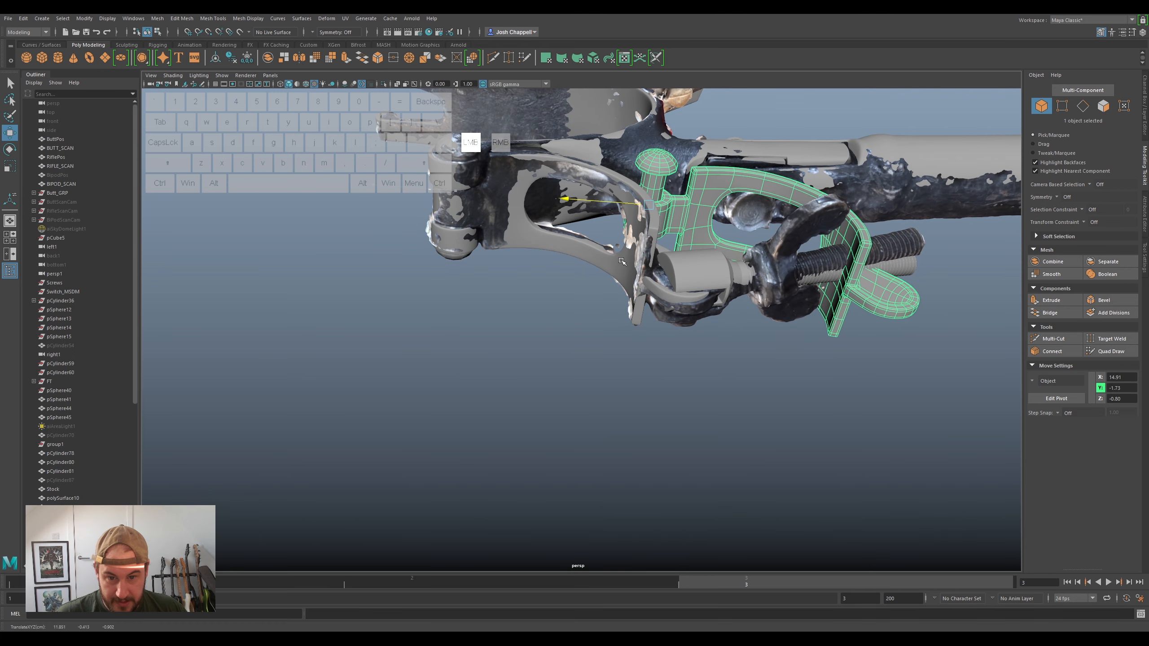
{"action": "key", "text": "ctrl+z"}
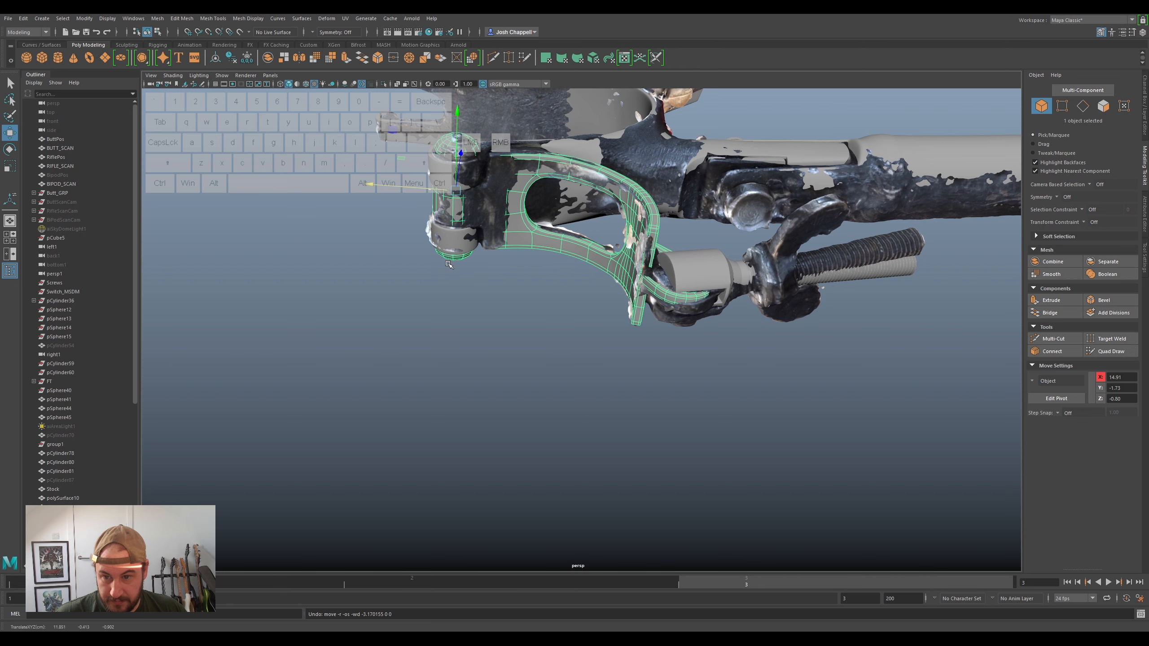
{"action": "middle_click_drag", "start_coordinate": [426, 219], "coordinate": [533, 179]}
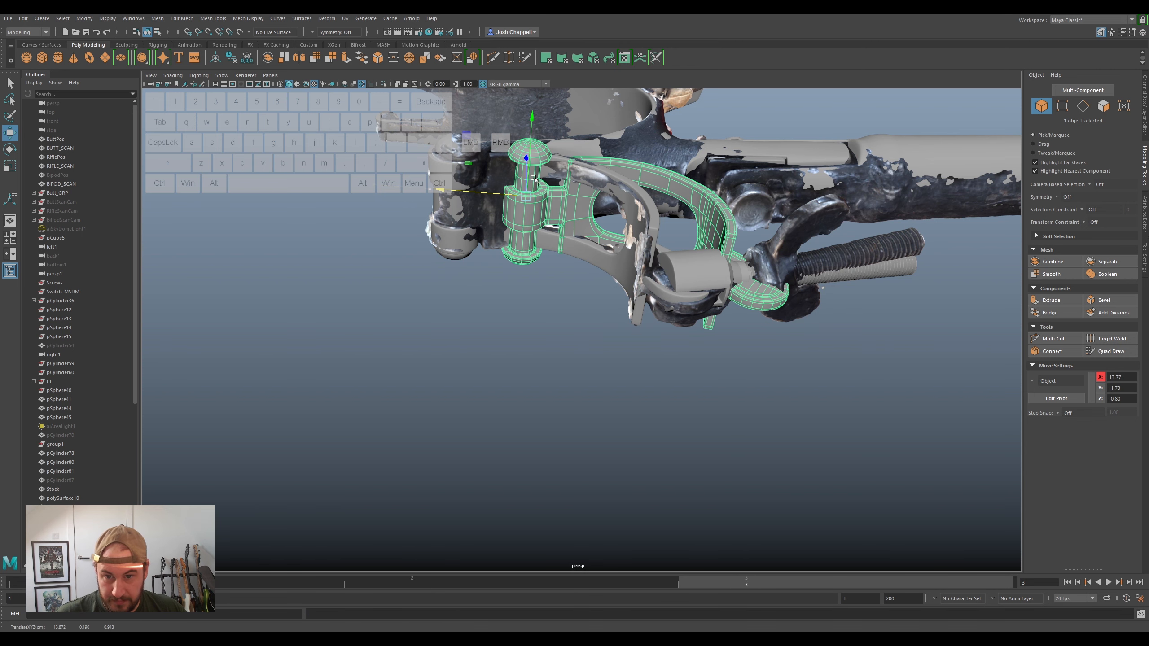
{"action": "left_click", "coordinate": [552, 203]}
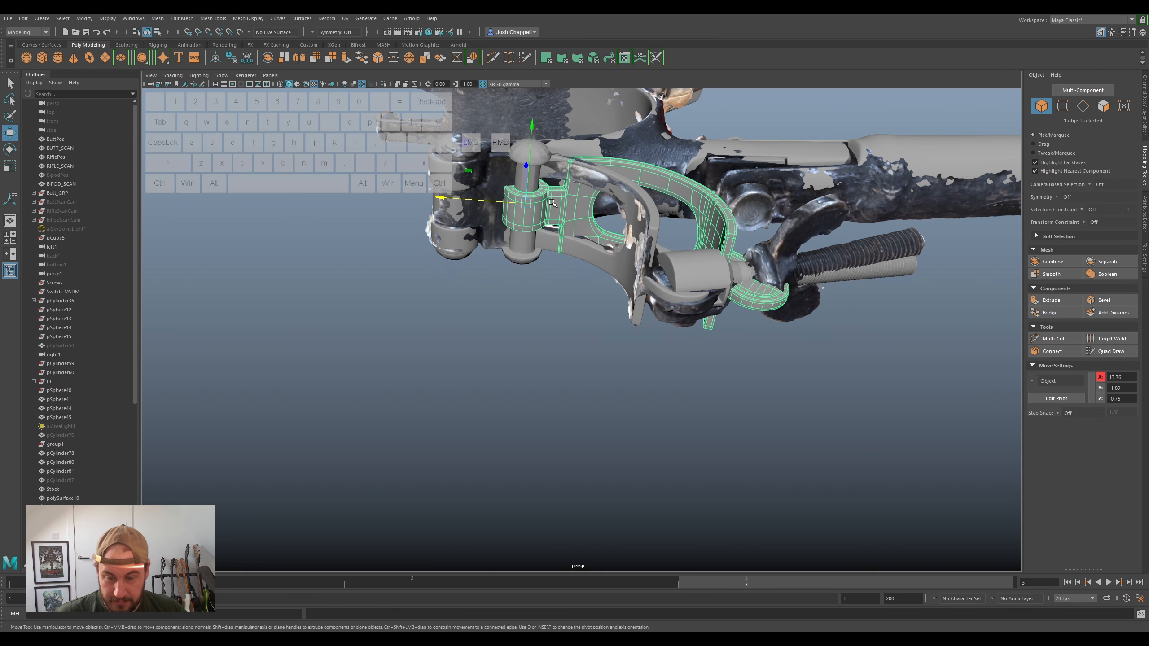
{"action": "key", "text": "Delete"}
- Move the copied hinge pin across the fork's prongs and scale it down uniformly to about 0.69
{"action": "left_click", "coordinate": [536, 157]}
{"action": "left_click_drag", "start_coordinate": [523, 196], "coordinate": [677, 228]}
{"action": "key", "text": "r"}
{"action": "key", "text": "w"}
{"action": "left_click", "coordinate": [679, 240]}
{"action": "key", "text": "ctrl+z"}
{"action": "left_click_drag", "start_coordinate": [677, 228], "coordinate": [727, 234], "text": "alt"}
{"action": "key", "text": "r"}
{"action": "left_click_drag", "start_coordinate": [691, 311], "coordinate": [665, 385]}
{"action": "key", "text": "w"}
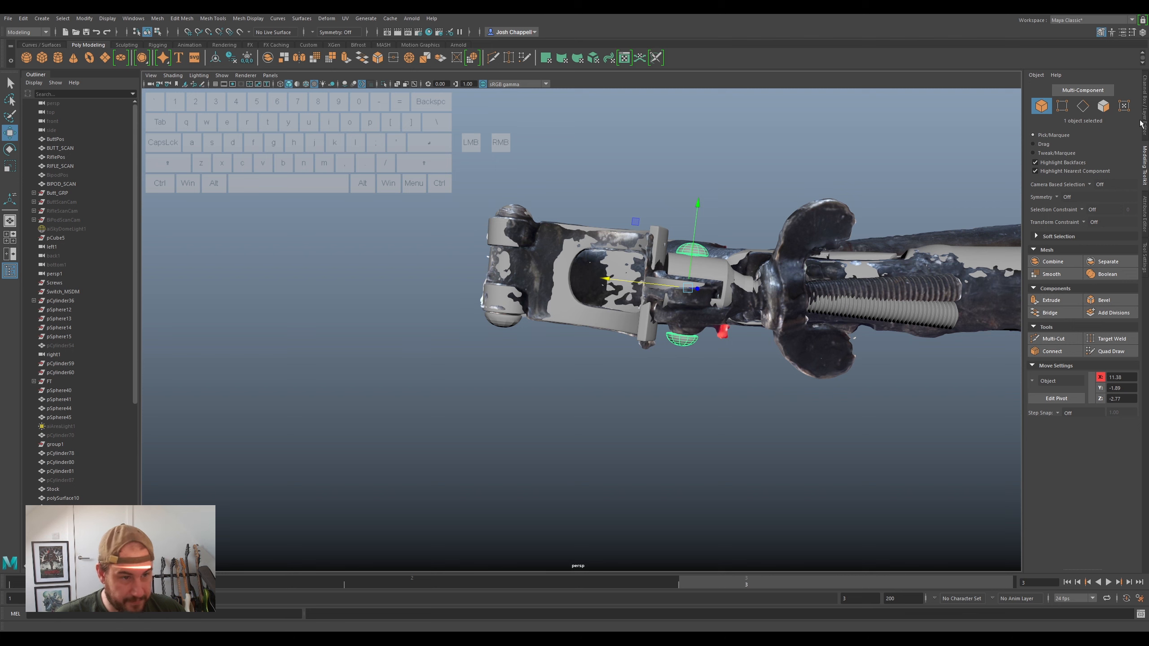
- Hide the ScanBipod display layer
{"action": "left_click", "coordinate": [1146, 219]}
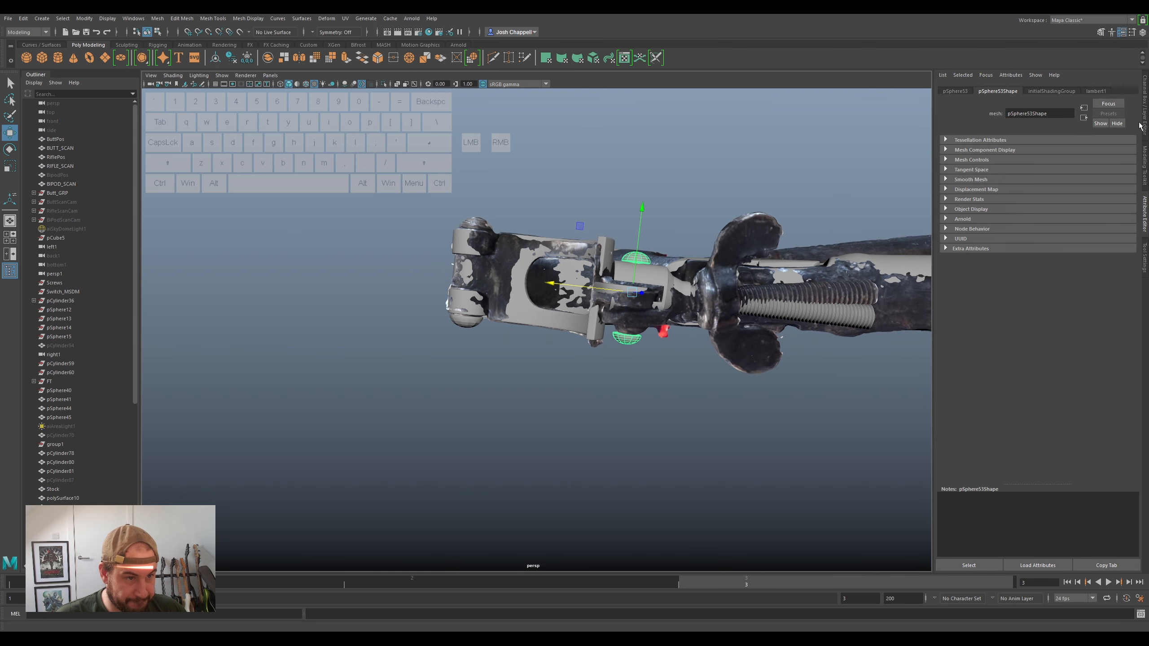
{"action": "left_click", "coordinate": [1144, 131]}
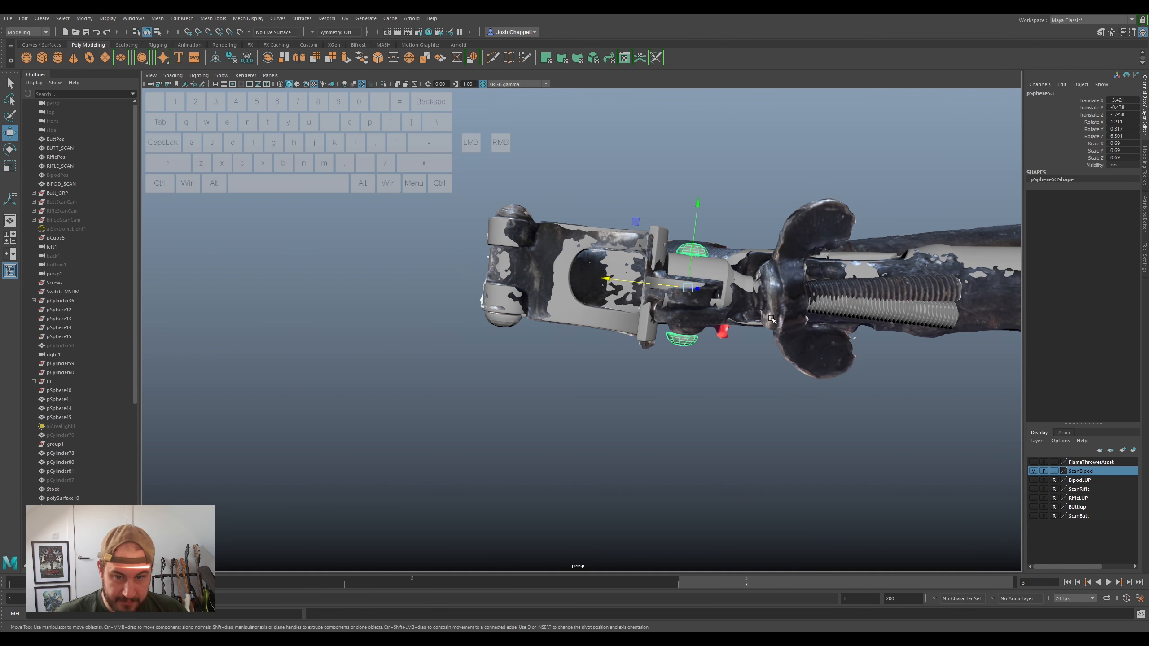
{"action": "left_click", "coordinate": [1034, 471]}
- Delete the surplus edge loops around the shank of the copied hinge pin
{"action": "scroll", "coordinate": [769, 289], "scroll_direction": "up", "scroll_amount": 3}
{"action": "middle_click_drag", "start_coordinate": [759, 283], "coordinate": [692, 307], "text": "alt"}
{"action": "scroll", "coordinate": [692, 308], "scroll_direction": "up", "scroll_amount": 3}
{"action": "mouse_move", "coordinate": [690, 313]}
{"action": "left_mouse_down", "text": "alt"}
{"action": "mouse_move", "coordinate": [701, 300]}
{"action": "mouse_move", "coordinate": [751, 322]}
{"action": "mouse_move", "coordinate": [702, 305]}
{"action": "left_mouse_up", "text": "alt"}
{"action": "left_click_drag", "start_coordinate": [684, 191], "coordinate": [697, 317], "text": "alt"}
{"action": "right_click", "coordinate": [664, 364]}
{"action": "right_click_drag", "start_coordinate": [643, 362], "coordinate": [633, 362]}
{"action": "left_click_drag", "start_coordinate": [644, 337], "coordinate": [636, 351], "text": "alt"}
{"action": "right_click_drag", "start_coordinate": [652, 352], "coordinate": [652, 331]}
{"action": "mouse_move", "coordinate": [655, 286]}
{"action": "left_mouse_down", "text": "alt"}
{"action": "mouse_move", "coordinate": [646, 297]}
{"action": "mouse_move", "coordinate": [659, 287]}
{"action": "left_mouse_up", "text": "alt"}
{"action": "double_click", "coordinate": [660, 286]}
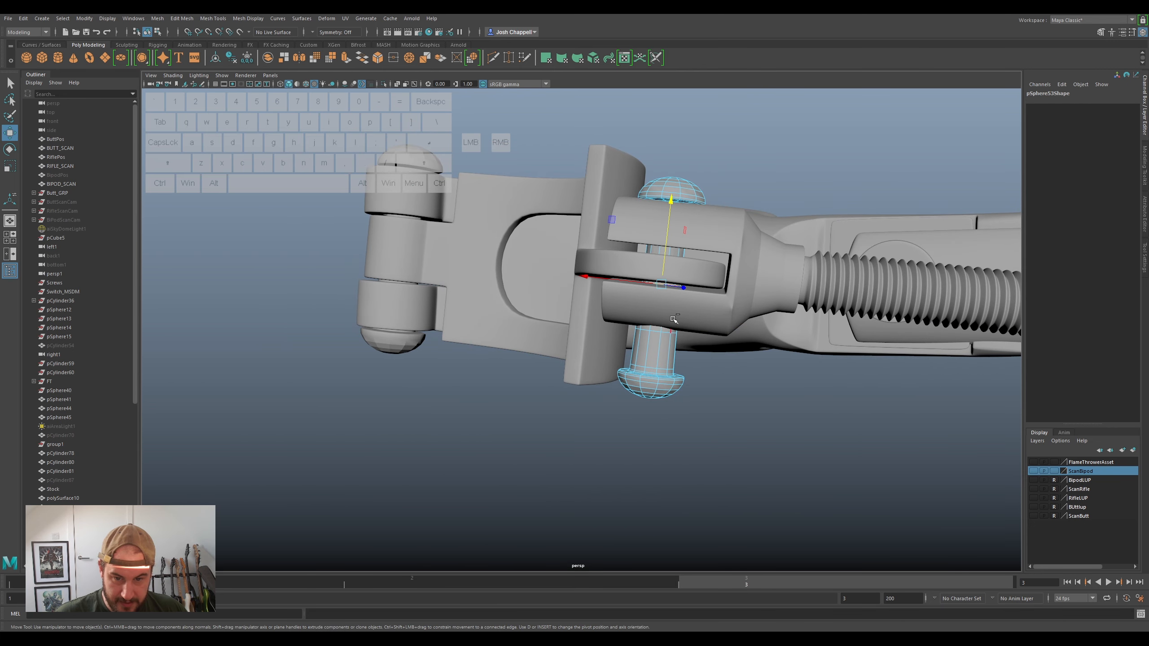
{"action": "left_click", "coordinate": [655, 332], "text": "ctrl+shift"}
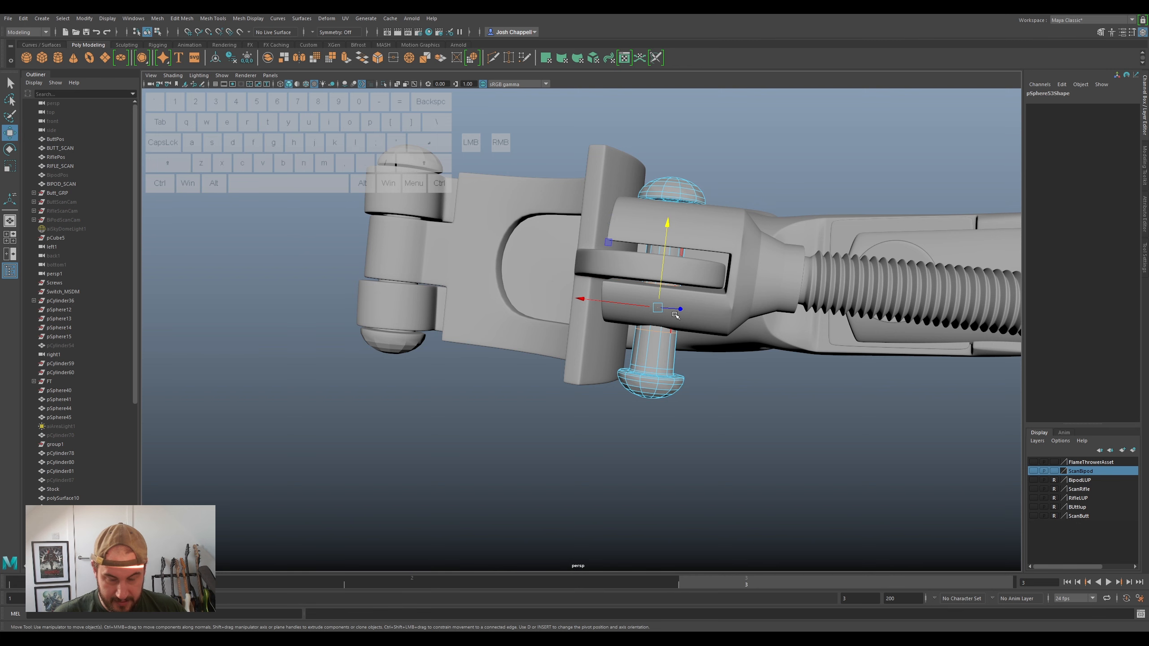
{"action": "key", "text": "ctrl+Delete"}
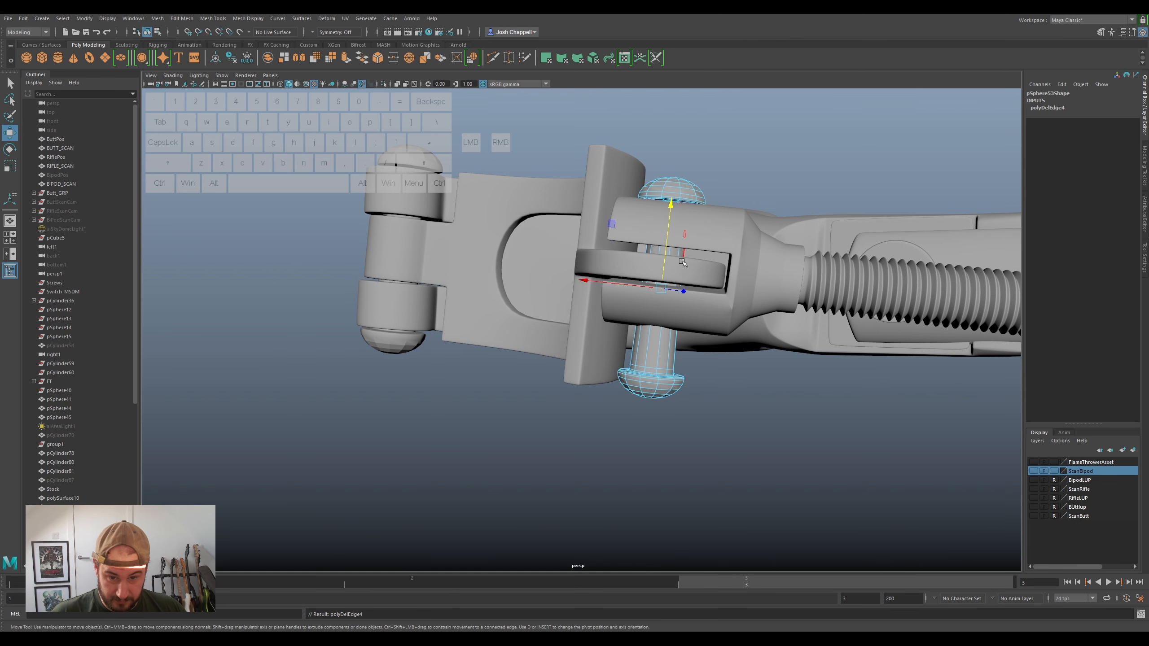
{"action": "left_click", "coordinate": [675, 237]}
{"action": "key", "text": "ctrl+Delete"}
- Select the vertices of the pin's lower head and move them up against the fork's lower prong
{"action": "right_click_drag", "start_coordinate": [659, 347], "coordinate": [603, 347]}
{"action": "left_click_drag", "start_coordinate": [596, 434], "coordinate": [674, 303]}
- Insert an edge loop around the fork's prongs near the inner end of the slot with Multi-Cut
{"action": "left_click", "coordinate": [732, 305]}
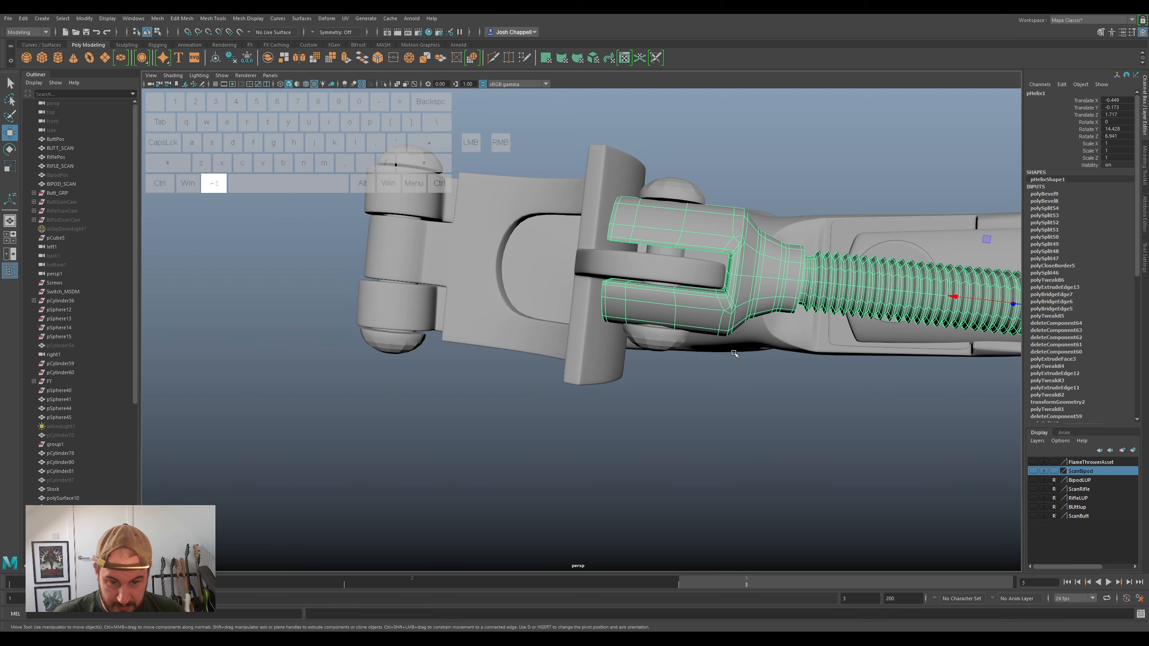
{"action": "key", "text": "1"}
{"action": "left_click_drag", "start_coordinate": [732, 349], "coordinate": [706, 304], "text": "alt"}
{"action": "scroll", "coordinate": [705, 304], "scroll_direction": "up", "scroll_amount": 5, "text": "alt"}
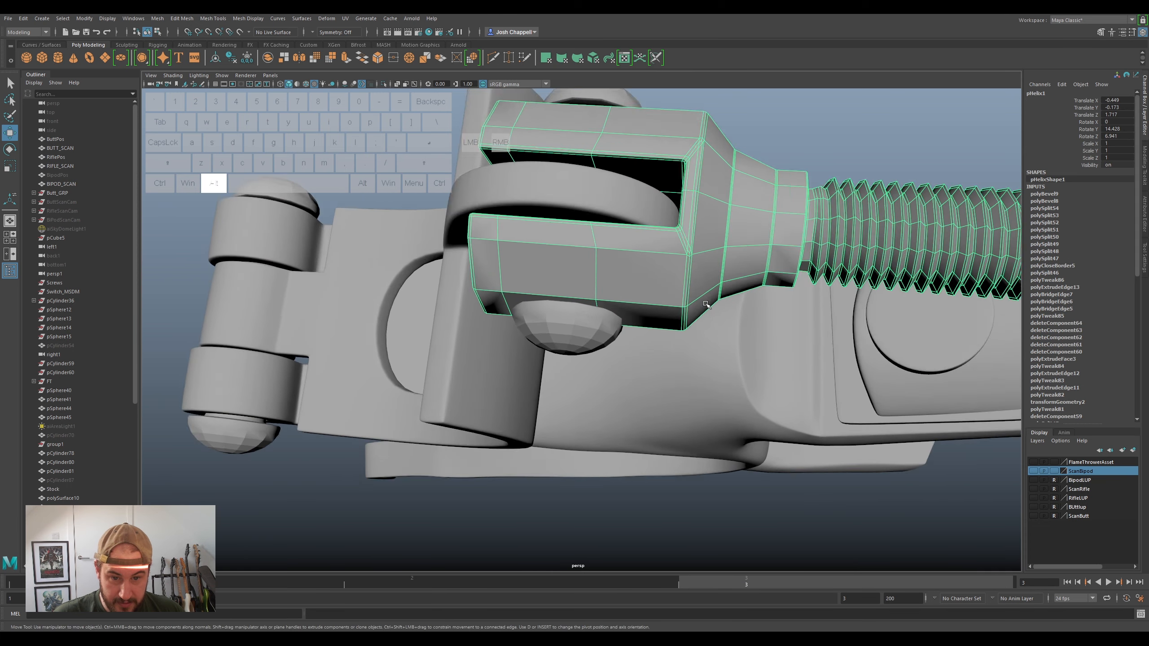
{"action": "right_click_drag", "start_coordinate": [745, 224], "coordinate": [749, 205]}
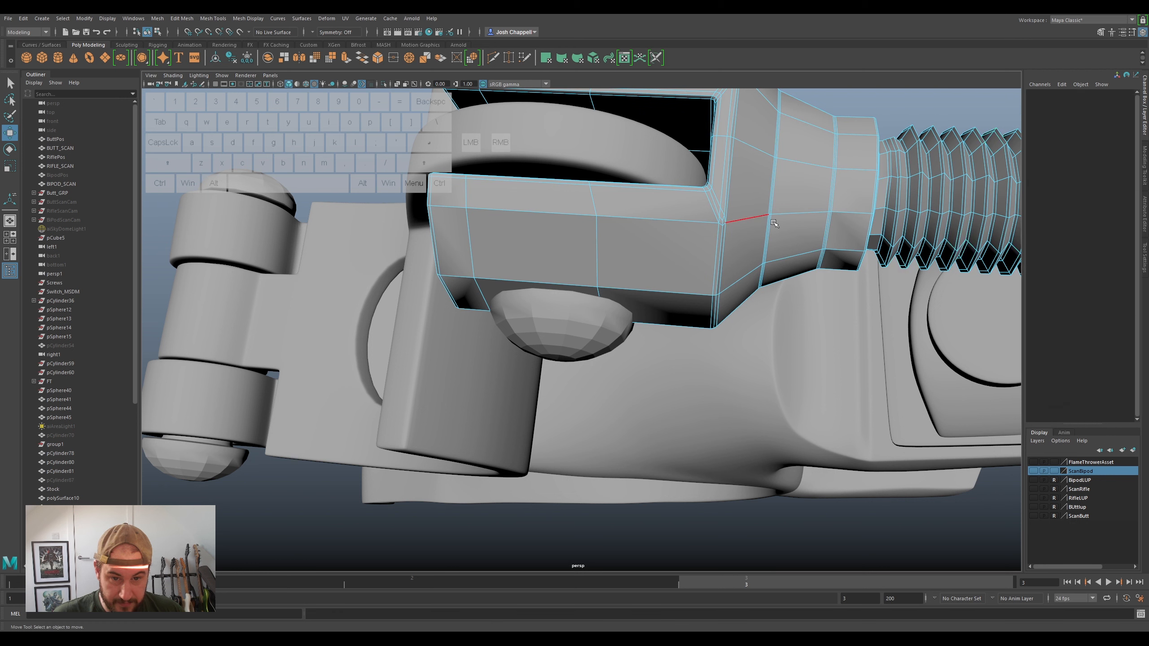
{"action": "left_click", "coordinate": [1145, 166]}
{"action": "left_click", "coordinate": [1054, 337]}
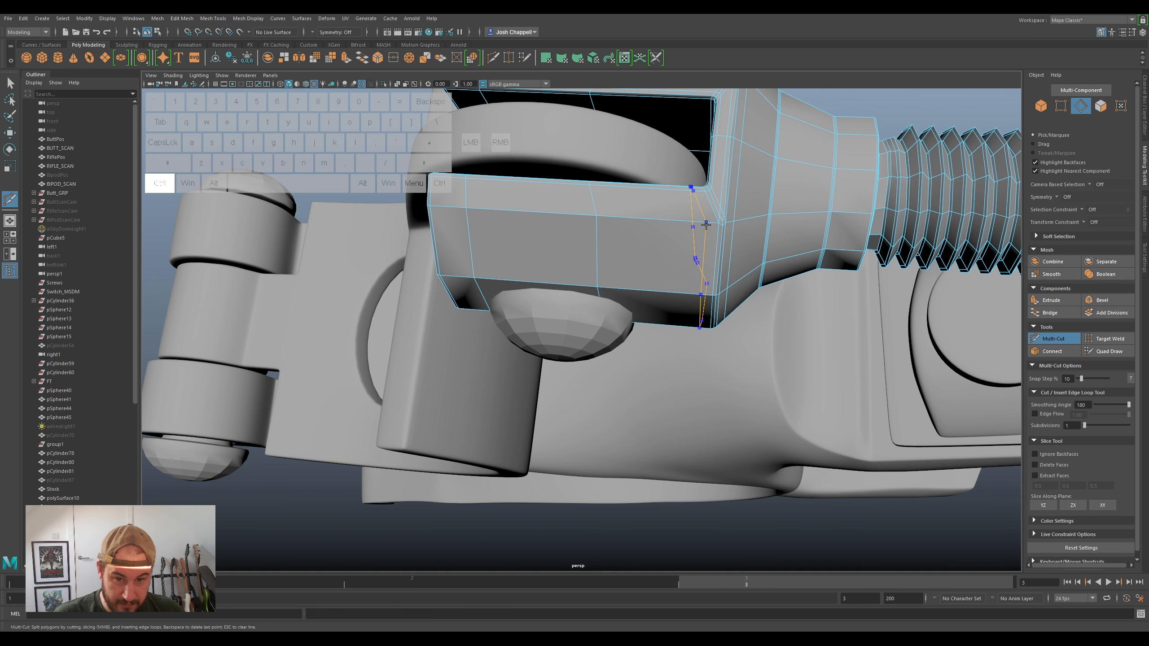
{"action": "left_click_drag", "start_coordinate": [708, 235], "coordinate": [787, 255], "text": "alt"}
{"action": "left_click", "coordinate": [728, 204], "text": "ctrl"}
{"action": "key", "text": "3"}
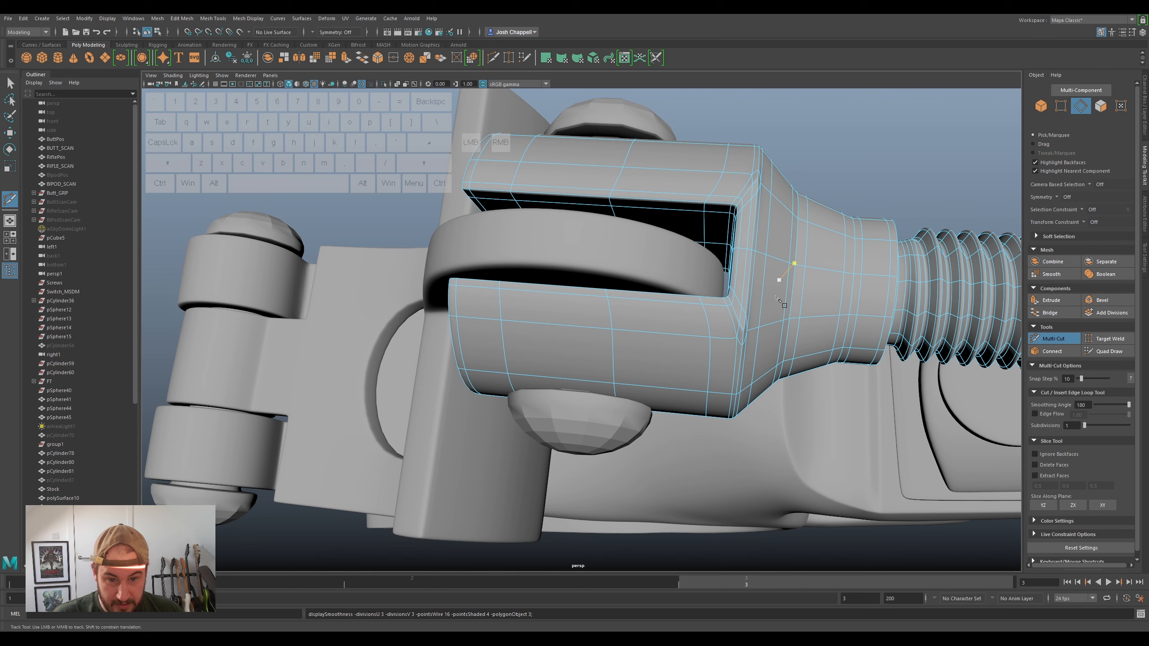
{"action": "key", "text": "q"}
{"action": "right_click_drag", "start_coordinate": [809, 300], "coordinate": [857, 251]}
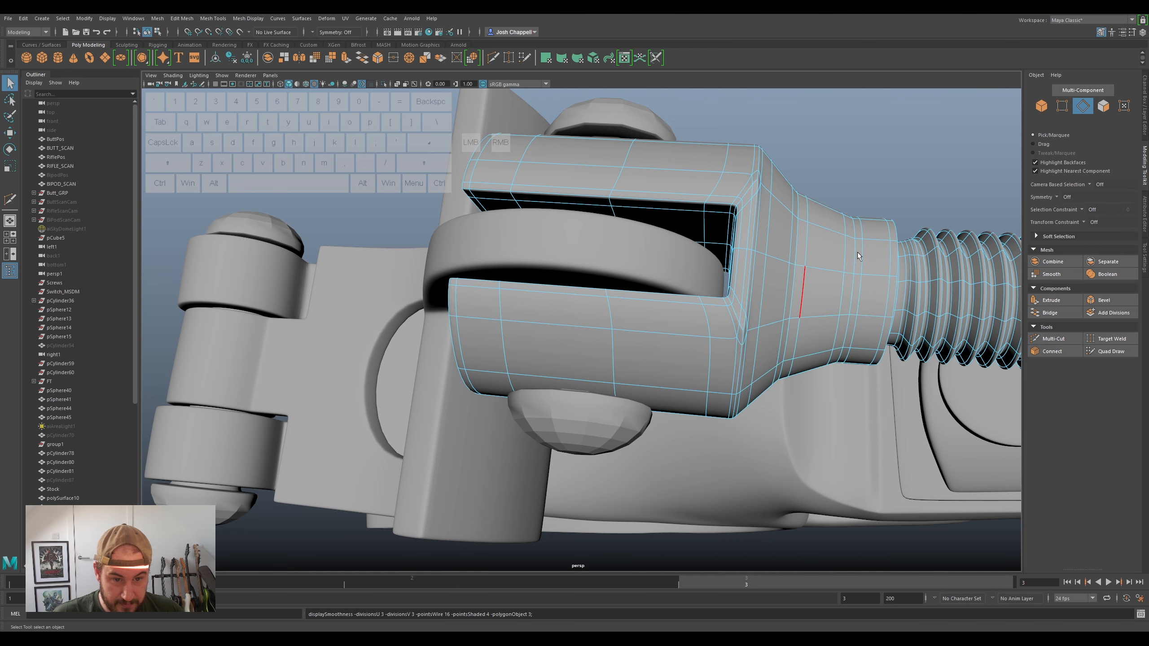
{"action": "left_click", "coordinate": [934, 162]}
{"action": "left_click_drag", "start_coordinate": [928, 172], "coordinate": [697, 294], "text": "alt"}
{"action": "left_click", "coordinate": [697, 294]}
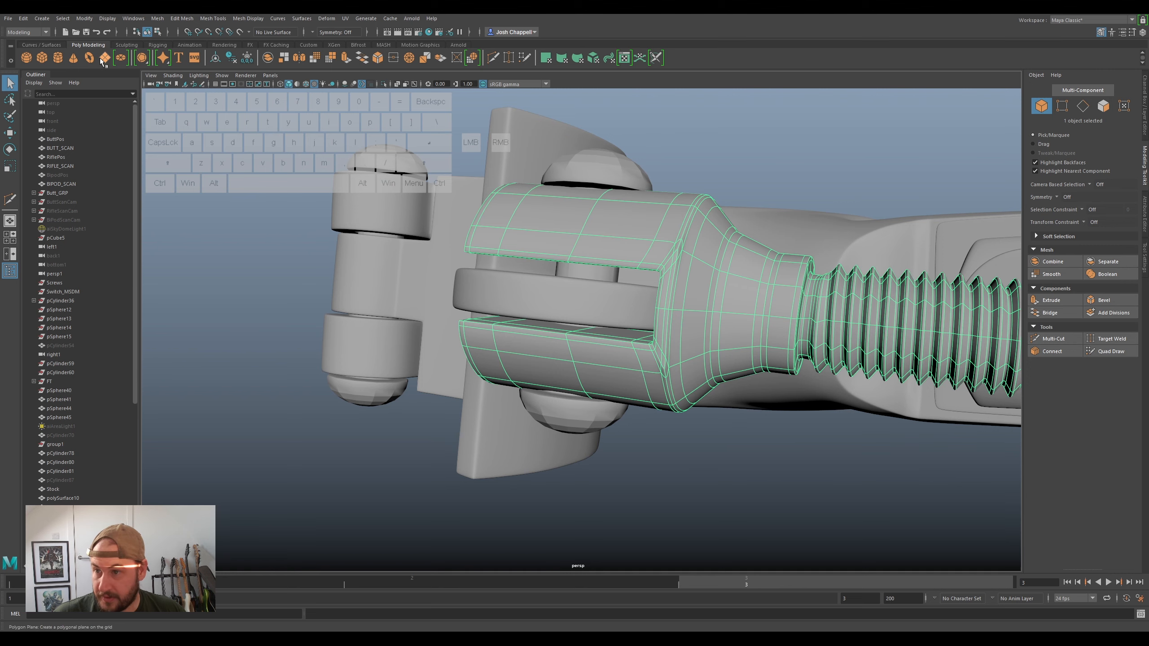
{"action": "left_click", "coordinate": [117, 45]}
{"action": "left_click", "coordinate": [57, 58]}
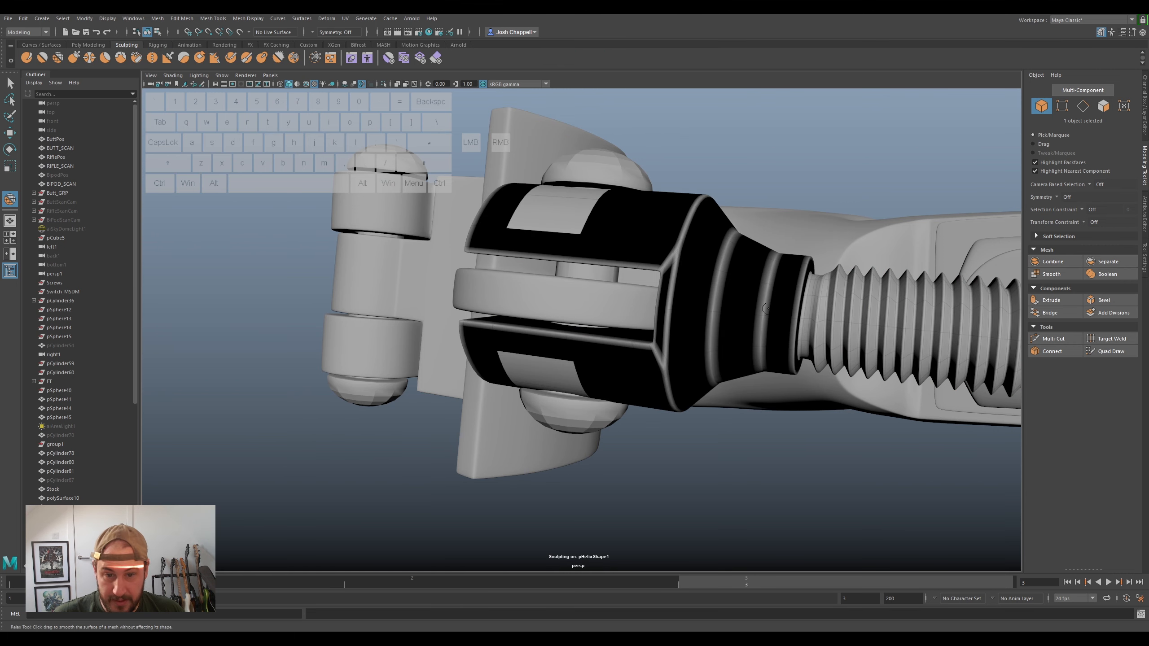
{"action": "right_click_drag", "start_coordinate": [676, 250], "coordinate": [724, 237]}
{"action": "left_click", "coordinate": [804, 198]}
{"action": "left_click", "coordinate": [9, 83]}
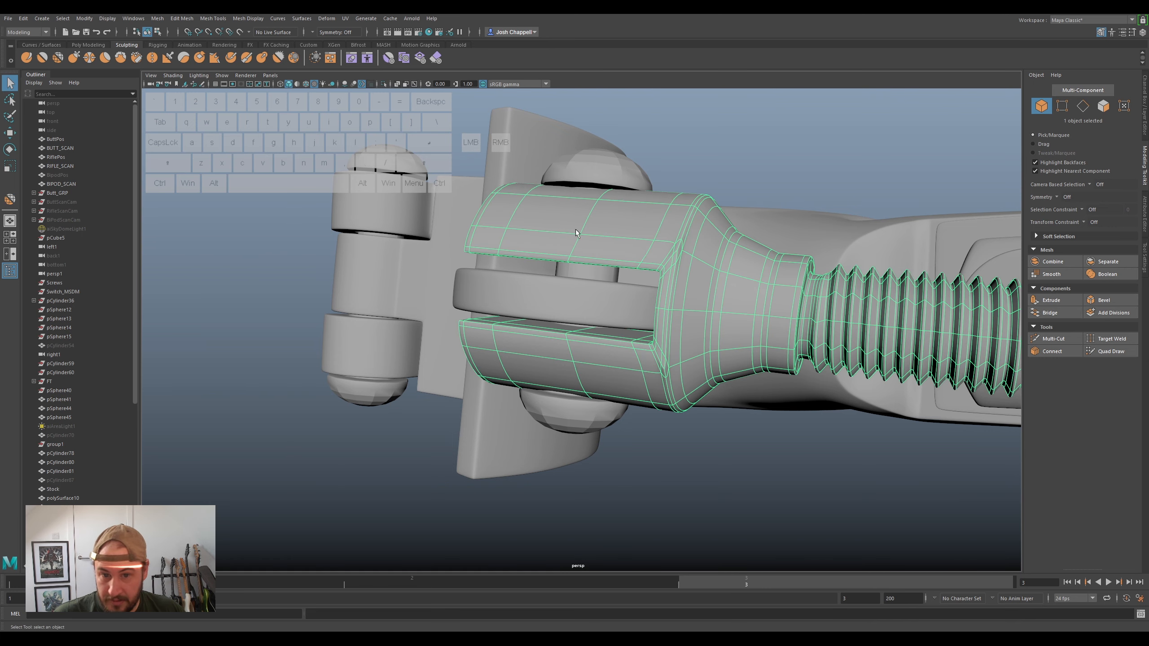
- Compare the fork without and with smoothing preview, examining its shoulder and slot corners from the side
{"action": "right_click_drag", "start_coordinate": [638, 256], "coordinate": [679, 235]}
{"action": "key", "text": "1"}
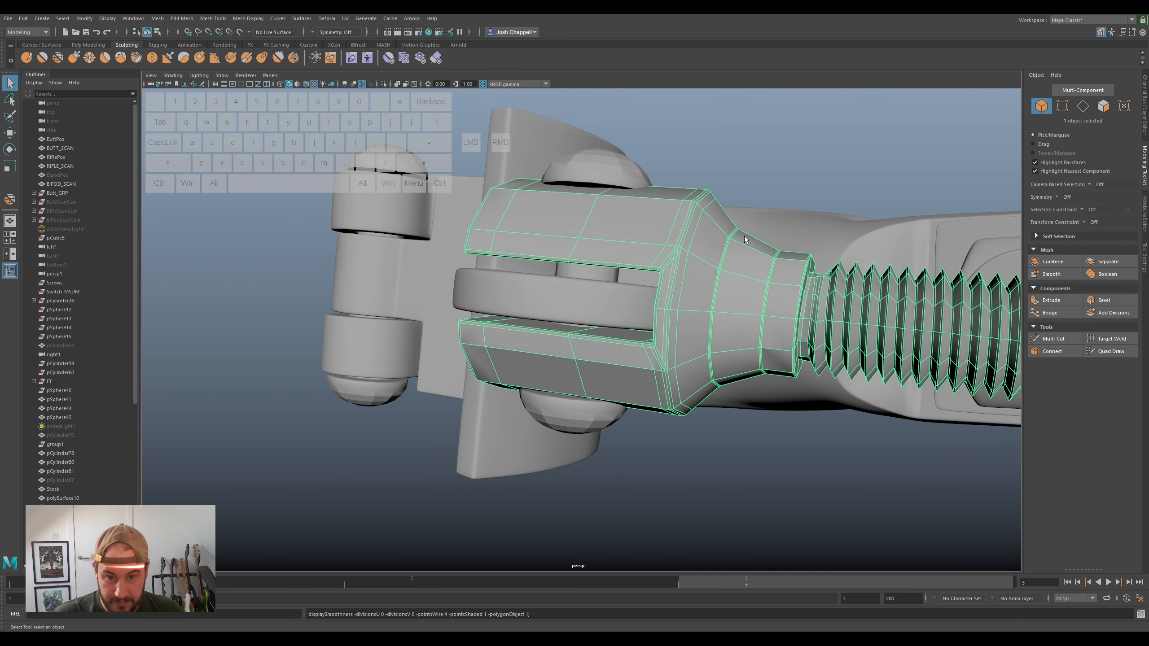
{"action": "left_click", "coordinate": [803, 216]}
{"action": "left_click_drag", "start_coordinate": [688, 334], "coordinate": [714, 309], "text": "alt"}
{"action": "left_click", "coordinate": [711, 310]}
{"action": "key", "text": "3"}
{"action": "left_click", "coordinate": [838, 213]}
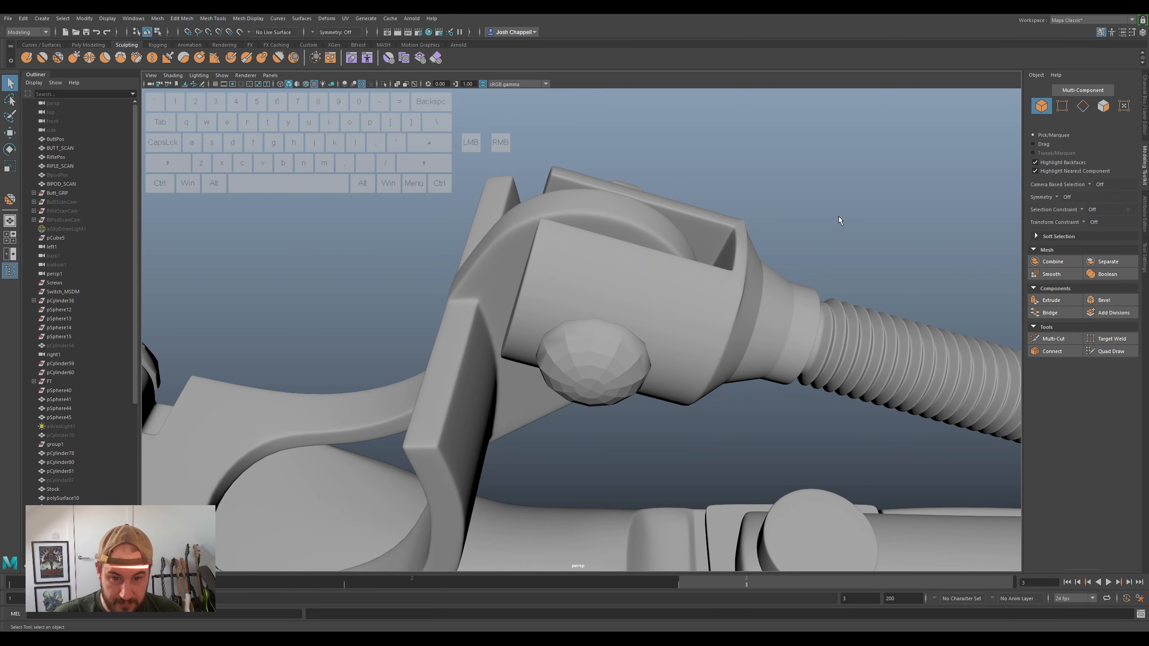
- Undo the latest selection and smoothing display changes on the fork
{"action": "left_click_drag", "start_coordinate": [838, 215], "coordinate": [735, 284], "text": "alt"}
{"action": "key", "text": "ctrl+z"}
{"action": "key", "text": "ctrl+z"}
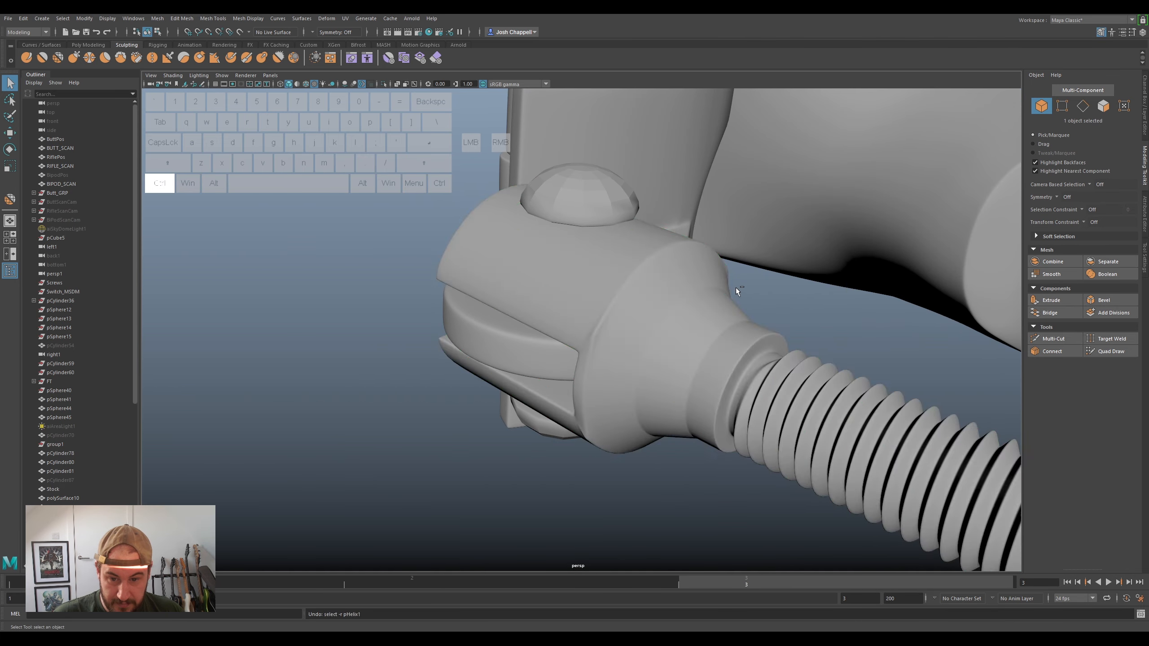
{"action": "key", "text": "ctrl+z"}
{"action": "key", "text": "ctrl+z"}
{"action": "key", "text": "ctrl+z"}
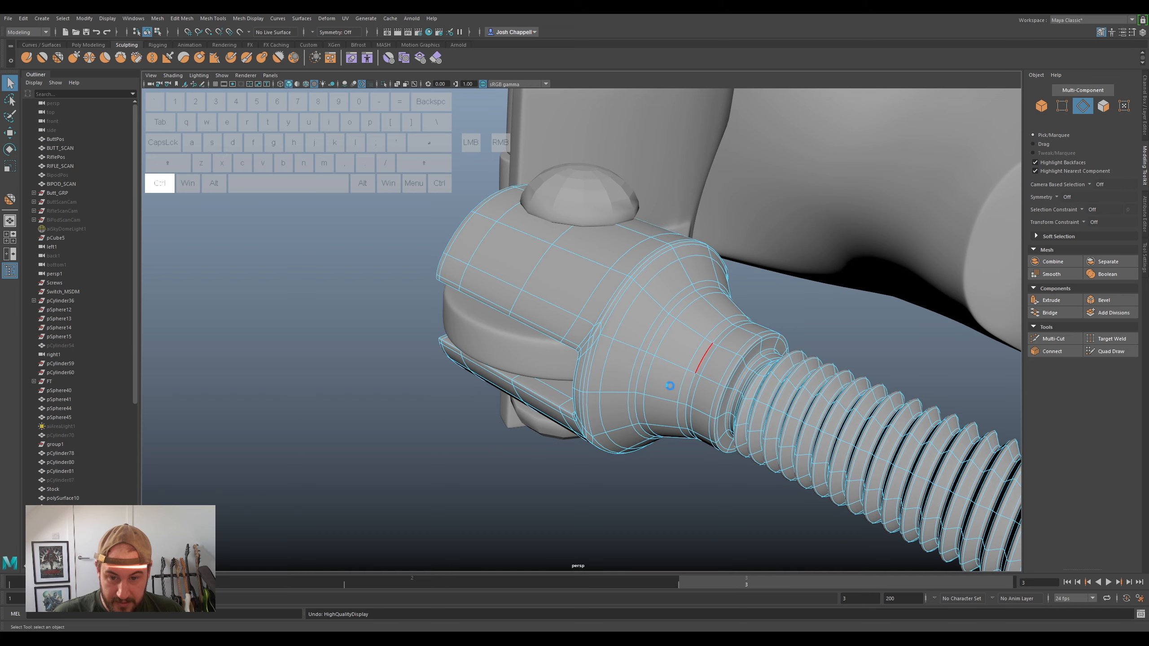
- Show the fork unsmoothed and move the upper prong's shoulder vertex beside the slot corner along X towards the prong
{"action": "left_click_drag", "start_coordinate": [611, 386], "coordinate": [729, 330], "text": "alt"}
{"action": "key", "text": "1"}
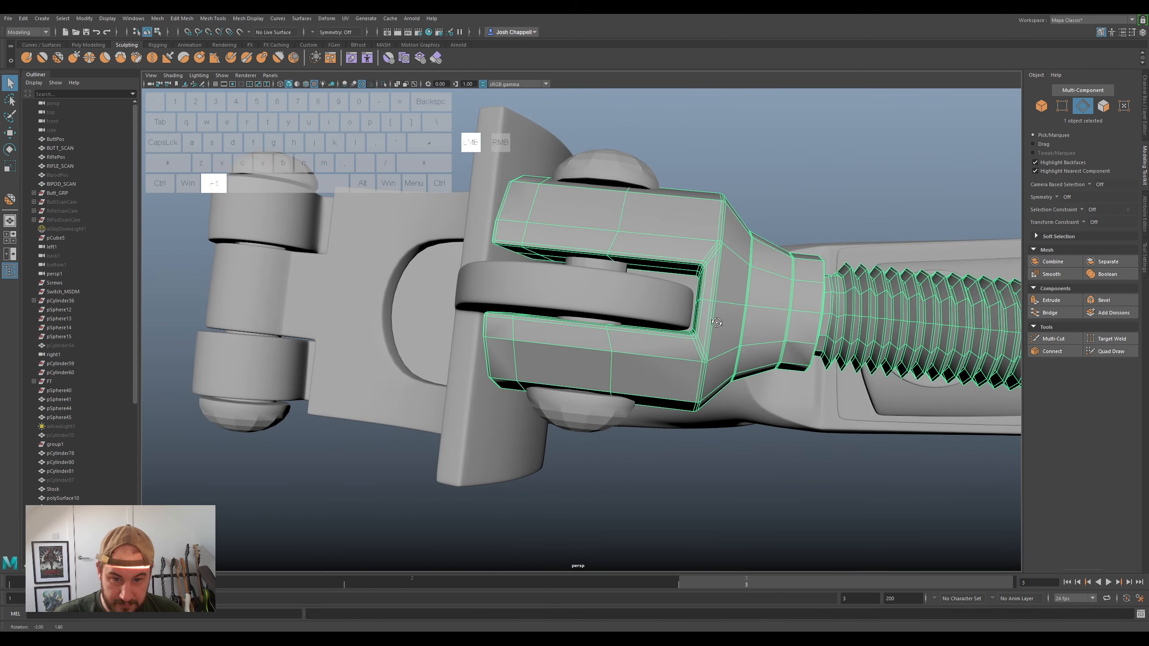
{"action": "scroll", "coordinate": [736, 255], "scroll_direction": "up", "scroll_amount": 5}
{"action": "middle_click_drag", "start_coordinate": [838, 194], "coordinate": [792, 233], "text": "alt"}
{"action": "right_click_drag", "start_coordinate": [816, 179], "coordinate": [805, 180]}
{"action": "key", "text": "w"}
{"action": "mouse_move", "coordinate": [798, 177]}
{"action": "left_mouse_down"}
{"action": "mouse_move", "coordinate": [768, 174]}
{"action": "mouse_move", "coordinate": [782, 189]}
{"action": "left_mouse_up"}
{"action": "left_click", "coordinate": [804, 184]}
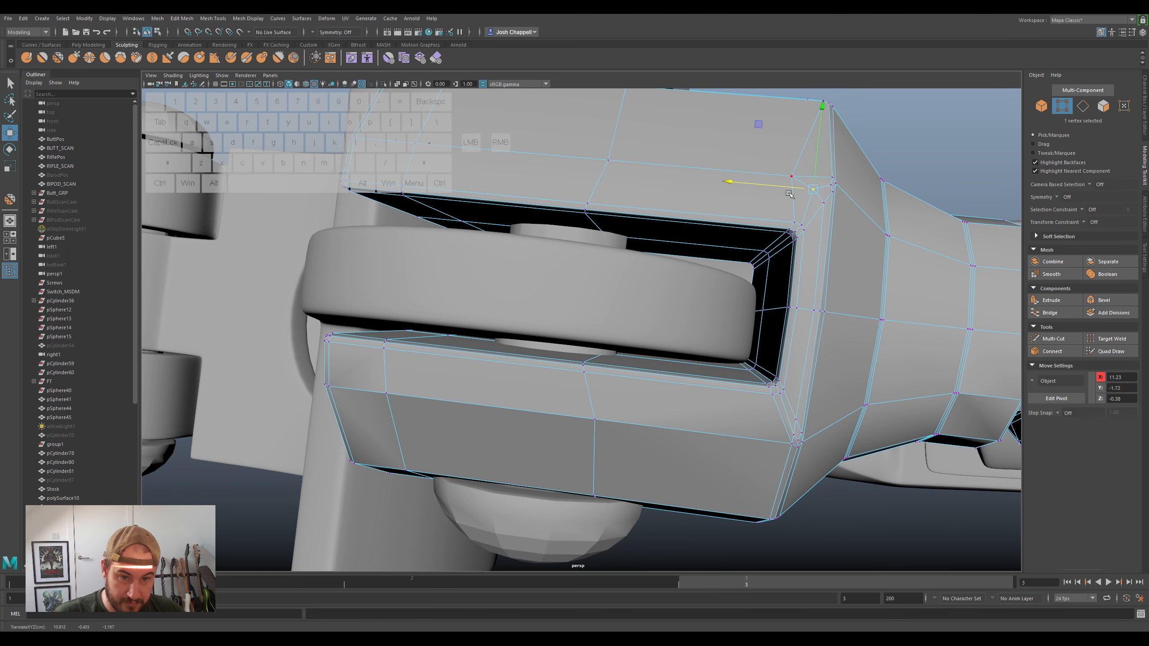
- Move the matching shoulder vertex on the lower prong along X, undoing the misplaced first attempt
{"action": "left_click", "coordinate": [777, 448]}
{"action": "left_click_drag", "start_coordinate": [767, 443], "coordinate": [734, 440]}
{"action": "left_click", "coordinate": [794, 438]}
{"action": "key", "text": "ctrl+z"}
{"action": "left_click", "coordinate": [794, 437]}
{"action": "left_click_drag", "start_coordinate": [771, 432], "coordinate": [761, 310]}
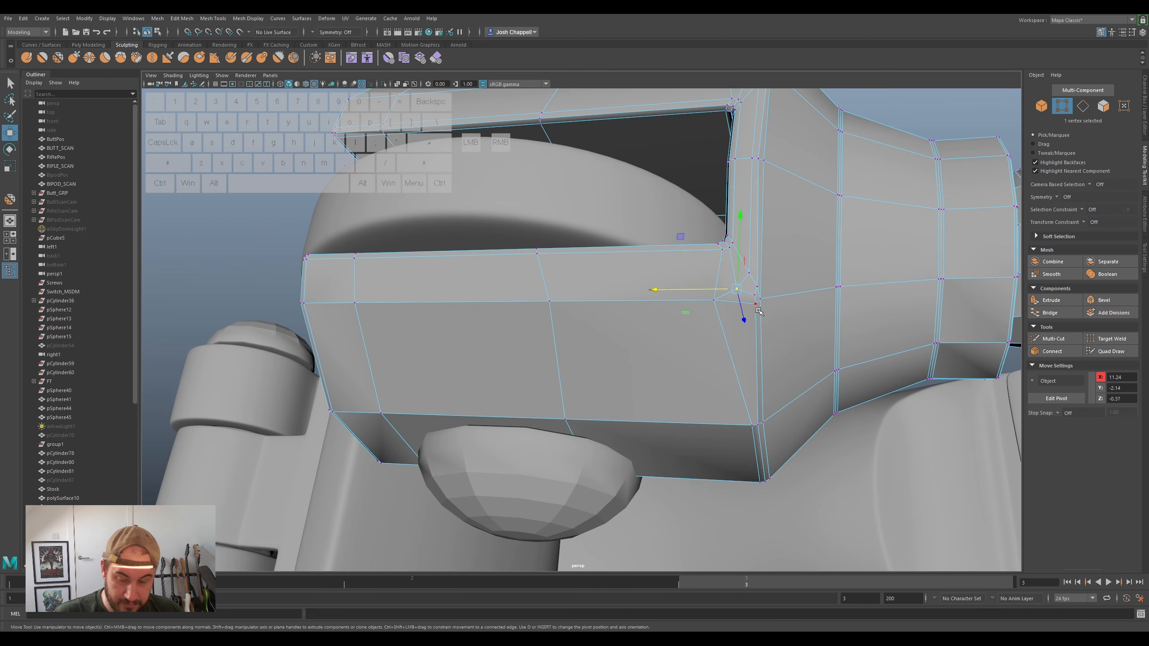
- Return to object mode and examine the fork's reshaped slot corners with smoothing preview on
{"action": "key", "text": "3"}
{"action": "right_click_drag", "start_coordinate": [813, 252], "coordinate": [806, 257]}
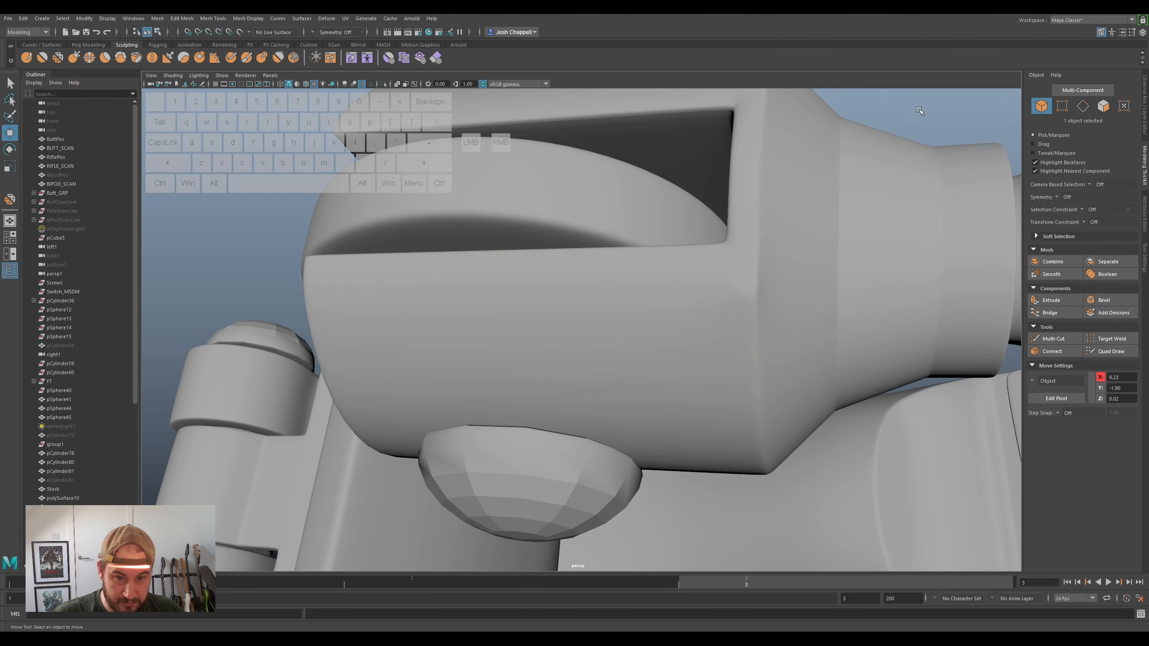
{"action": "key", "text": "f"}
{"action": "mouse_move", "coordinate": [677, 274]}
{"action": "left_mouse_down", "text": "alt"}
{"action": "mouse_move", "coordinate": [647, 294]}
{"action": "mouse_move", "coordinate": [674, 295]}
{"action": "mouse_move", "coordinate": [723, 256]}
{"action": "mouse_move", "coordinate": [728, 230]}
{"action": "mouse_move", "coordinate": [675, 256]}
{"action": "mouse_move", "coordinate": [680, 267]}
{"action": "left_mouse_up", "text": "alt"}
{"action": "left_click", "coordinate": [676, 295]}
{"action": "key", "text": "1"}
{"action": "key", "text": "3"}
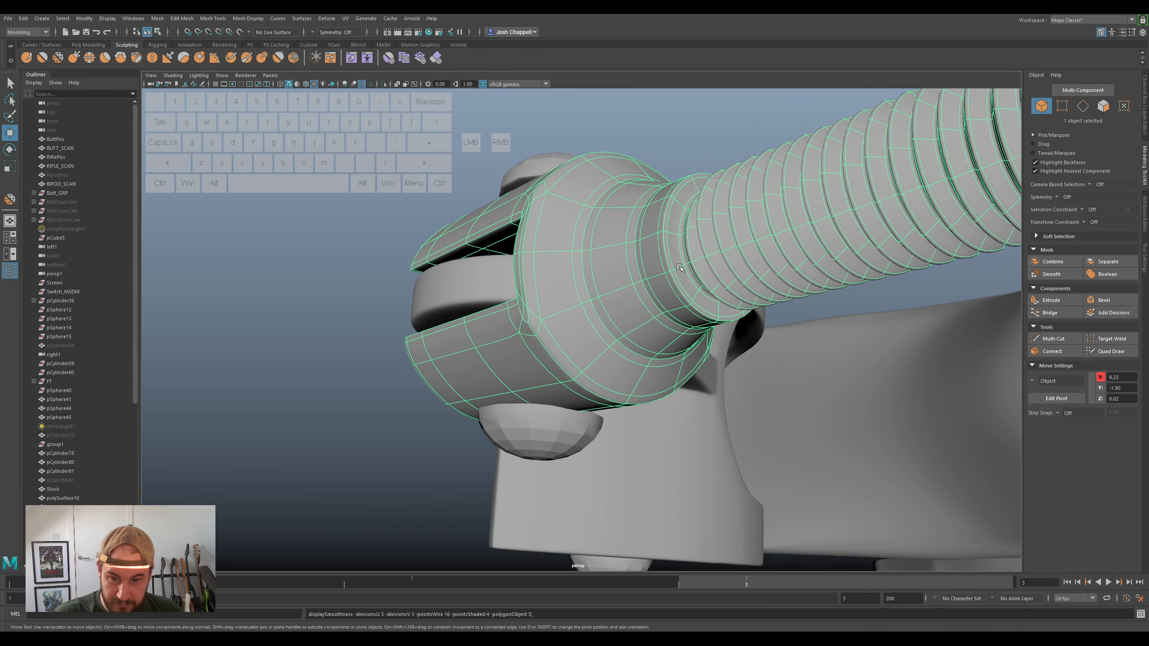
- Delete the construction history of the fork rod
{"action": "right_click", "coordinate": [545, 213]}
{"action": "right_click_drag", "start_coordinate": [545, 214], "coordinate": [582, 201]}
{"action": "left_click", "coordinate": [95, 46]}
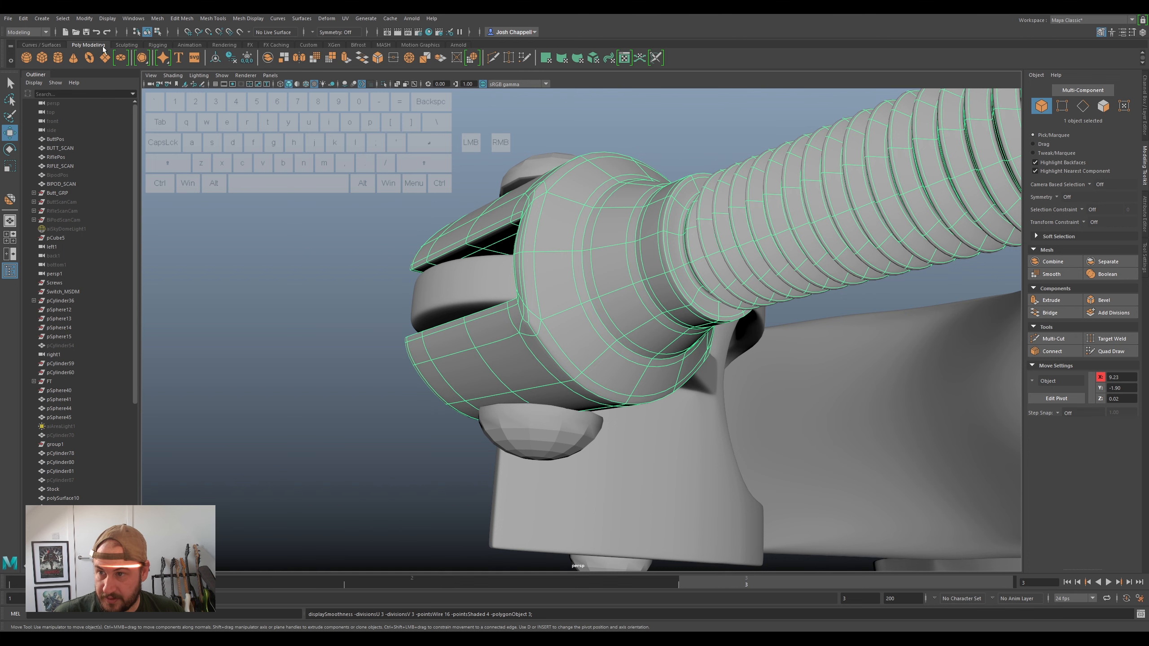
{"action": "left_click", "coordinate": [231, 60]}
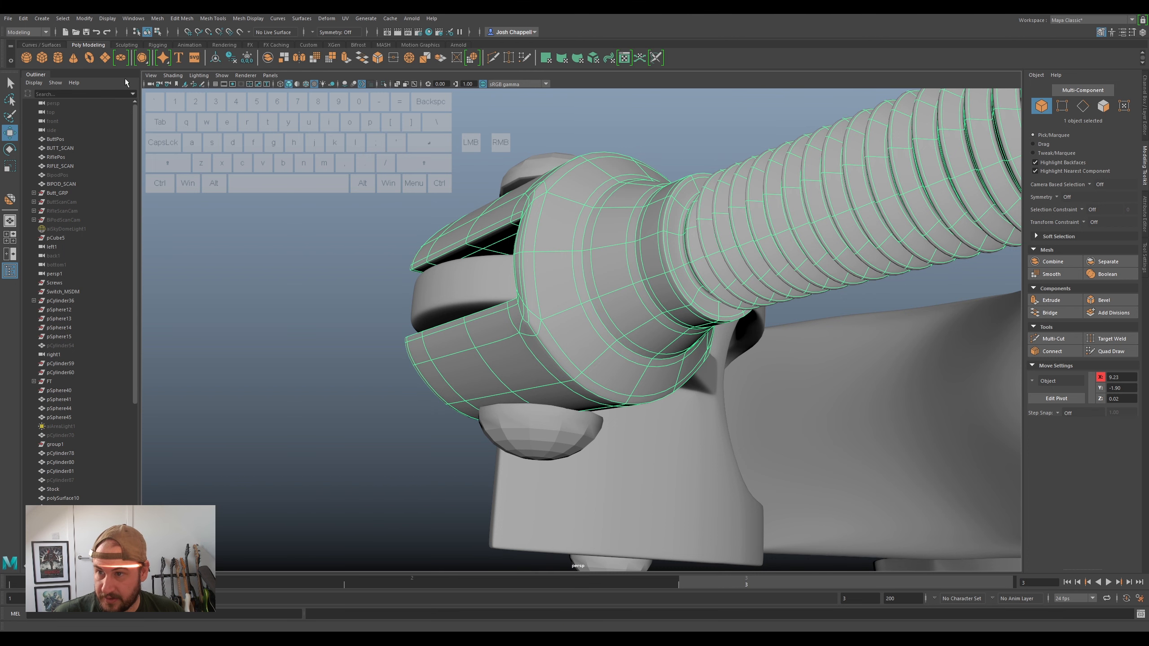
- Assign a new Lambert material to the fork rod
{"action": "left_click", "coordinate": [122, 45]}
{"action": "left_click", "coordinate": [59, 56]}
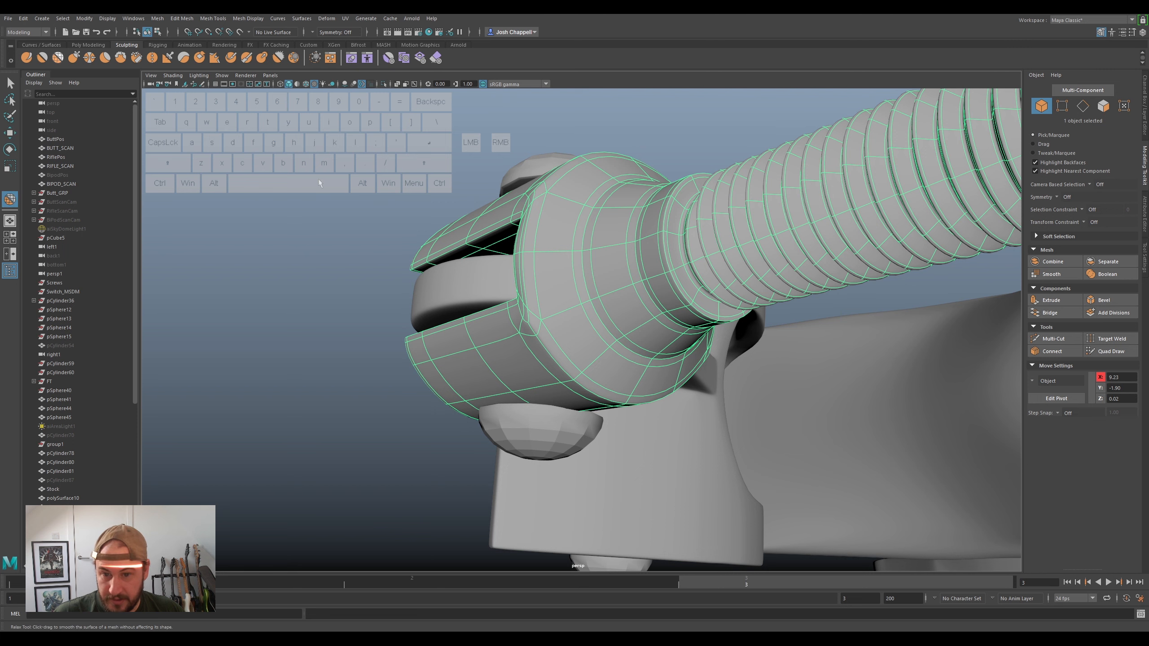
{"action": "mouse_move", "coordinate": [585, 270]}
{"action": "right_mouse_down"}
{"action": "mouse_move", "coordinate": [601, 263]}
{"action": "mouse_move", "coordinate": [553, 255]}
{"action": "mouse_move", "coordinate": [565, 248]}
{"action": "mouse_move", "coordinate": [556, 222]}
{"action": "mouse_move", "coordinate": [585, 212]}
{"action": "mouse_move", "coordinate": [594, 234]}
{"action": "right_mouse_up"}
{"action": "key", "text": "q"}
{"action": "right_click_drag", "start_coordinate": [592, 446], "coordinate": [614, 437]}
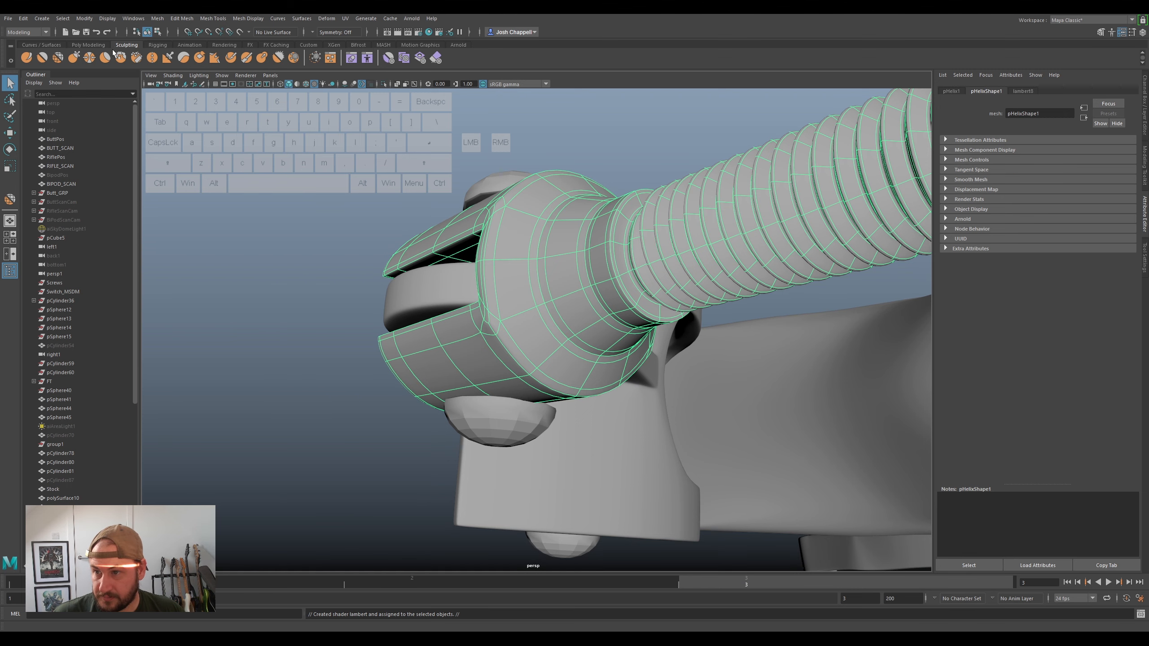
- Even out the fork's shoulder above and below the slot's inner end with Relax brush strokes
{"action": "left_click", "coordinate": [58, 57]}
{"action": "mouse_move", "coordinate": [524, 227]}
{"action": "left_mouse_down", "text": "alt"}
{"action": "mouse_move", "coordinate": [556, 244]}
{"action": "mouse_move", "coordinate": [531, 236]}
{"action": "left_mouse_up", "text": "alt"}
{"action": "left_click_drag", "start_coordinate": [574, 276], "coordinate": [578, 291]}
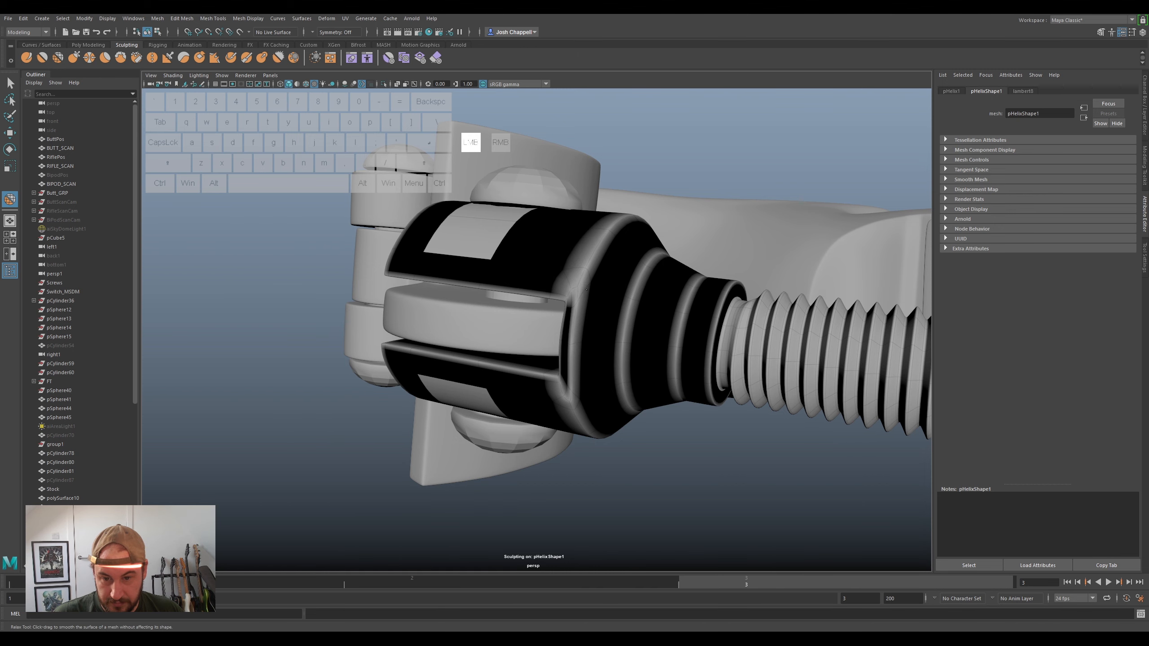
{"action": "mouse_move", "coordinate": [575, 279]}
{"action": "left_mouse_down"}
{"action": "mouse_move", "coordinate": [591, 279]}
{"action": "mouse_move", "coordinate": [562, 267]}
{"action": "left_mouse_up"}
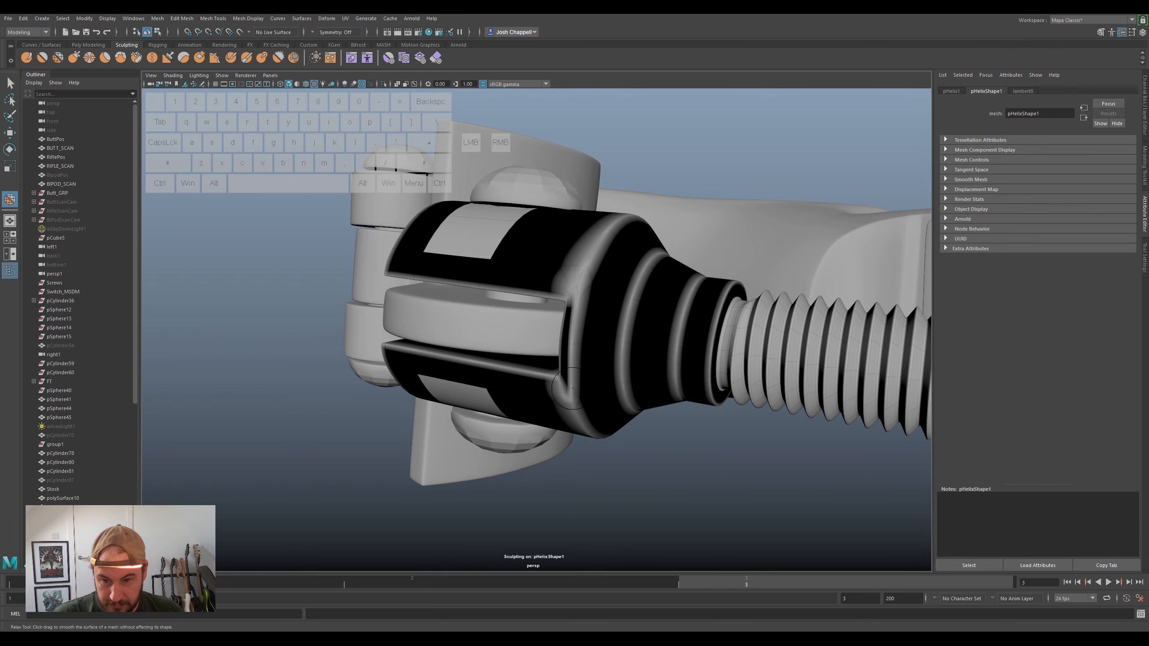
{"action": "left_click_drag", "start_coordinate": [571, 402], "coordinate": [567, 396]}
{"action": "left_click_drag", "start_coordinate": [568, 401], "coordinate": [578, 371], "text": "alt"}
- Relax the shoulder at the lower prong's slot corner and on the fork's opposite side, undoing the unwanted stroke
{"action": "left_click_drag", "start_coordinate": [584, 261], "coordinate": [584, 255]}
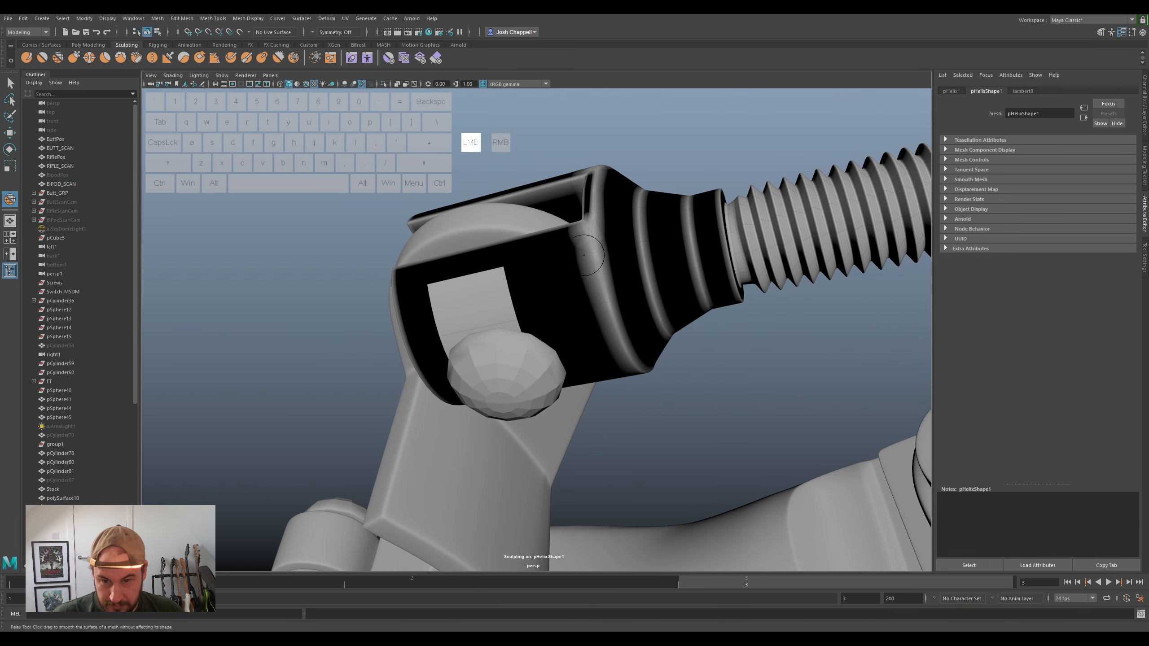
{"action": "left_click", "coordinate": [664, 321], "text": "alt"}
{"action": "key", "text": "ctrl+z"}
{"action": "left_click_drag", "start_coordinate": [590, 250], "coordinate": [587, 241]}
{"action": "mouse_move", "coordinate": [684, 319]}
{"action": "left_mouse_down", "text": "alt"}
{"action": "mouse_move", "coordinate": [536, 302]}
{"action": "mouse_move", "coordinate": [517, 326]}
{"action": "mouse_move", "coordinate": [462, 304]}
{"action": "mouse_move", "coordinate": [482, 333]}
{"action": "mouse_move", "coordinate": [460, 306]}
{"action": "mouse_move", "coordinate": [453, 313]}
{"action": "mouse_move", "coordinate": [457, 304]}
{"action": "left_mouse_up", "text": "alt"}
{"action": "left_click_drag", "start_coordinate": [455, 324], "coordinate": [432, 257]}
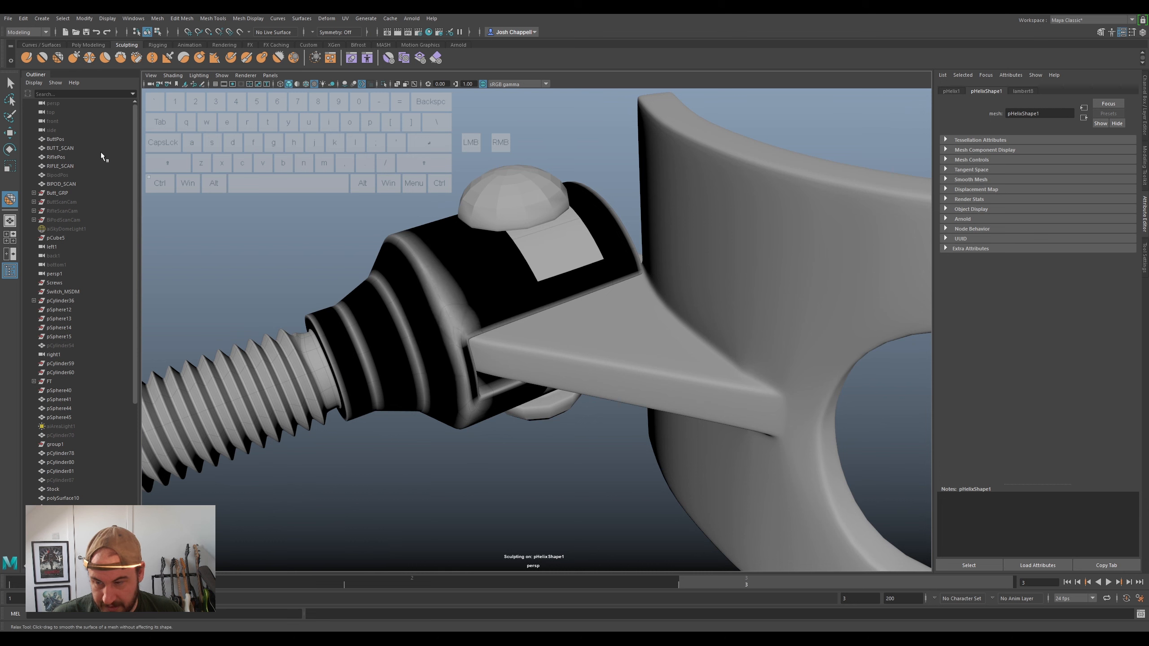
- Leave the Relax brush and display the fork's hinge pin with smoothing preview
{"action": "left_click", "coordinate": [10, 83]}
{"action": "right_click_drag", "start_coordinate": [413, 248], "coordinate": [396, 175]}
{"action": "left_click_drag", "start_coordinate": [396, 175], "coordinate": [584, 159], "text": "alt"}
{"action": "scroll", "coordinate": [679, 252], "scroll_direction": "down", "scroll_amount": 5}
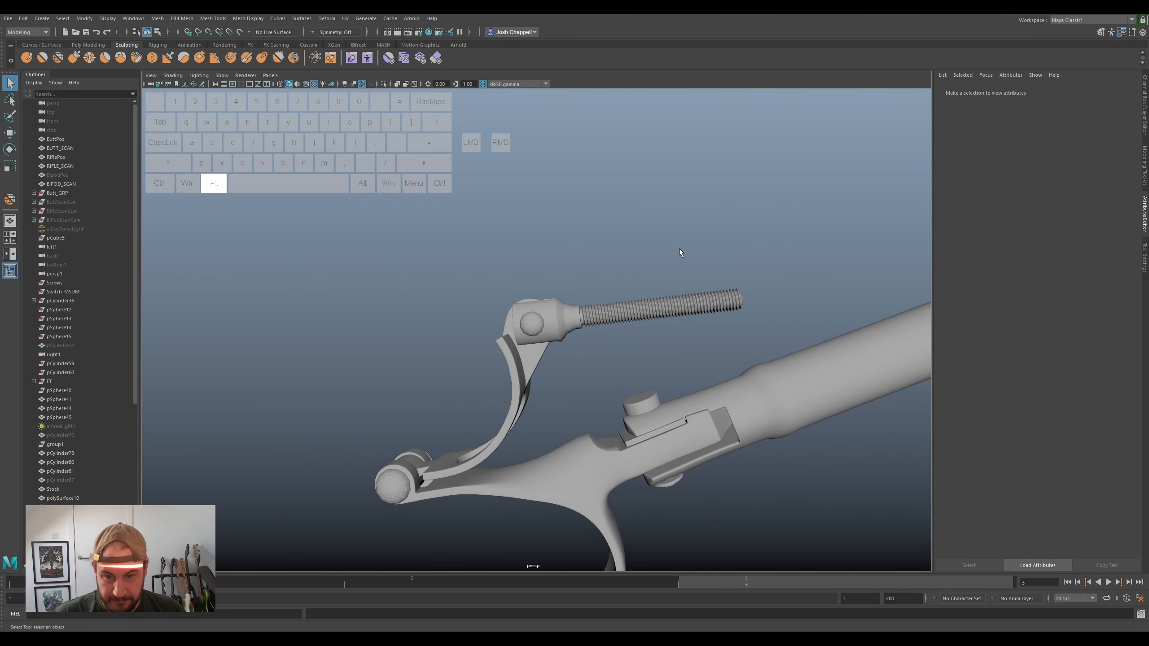
{"action": "middle_click_drag", "start_coordinate": [679, 252], "coordinate": [655, 253], "text": "alt"}
{"action": "scroll", "coordinate": [656, 252], "scroll_direction": "up", "scroll_amount": 3}
{"action": "left_click_drag", "start_coordinate": [656, 254], "coordinate": [535, 309], "text": "alt"}
{"action": "left_click", "coordinate": [510, 282]}
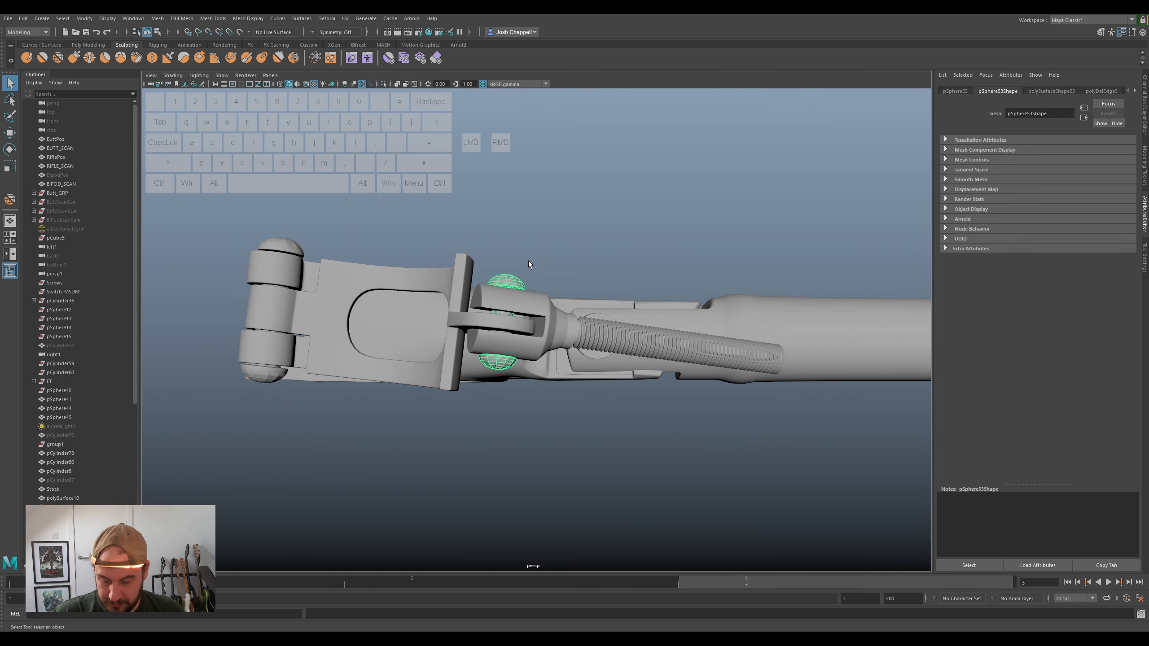
- Try to add a lattice deformer to the faces of the fork's two prongs
{"action": "left_click_drag", "start_coordinate": [545, 287], "coordinate": [423, 260], "text": "alt"}
{"action": "left_click", "coordinate": [556, 305]}
{"action": "right_click_drag", "start_coordinate": [463, 265], "coordinate": [464, 287]}
{"action": "left_click_drag", "start_coordinate": [466, 295], "coordinate": [465, 312], "text": "alt"}
{"action": "left_click", "coordinate": [459, 302]}
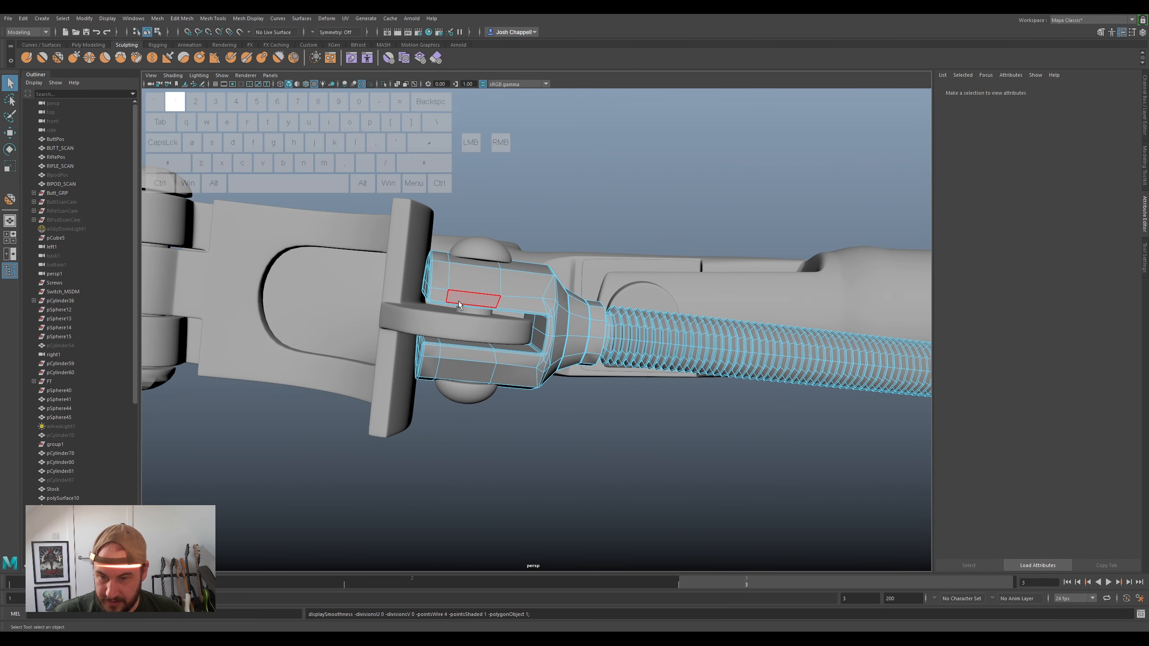
{"action": "left_click_drag", "start_coordinate": [470, 287], "coordinate": [462, 284], "text": "alt"}
{"action": "left_click_drag", "start_coordinate": [354, 213], "coordinate": [498, 423]}
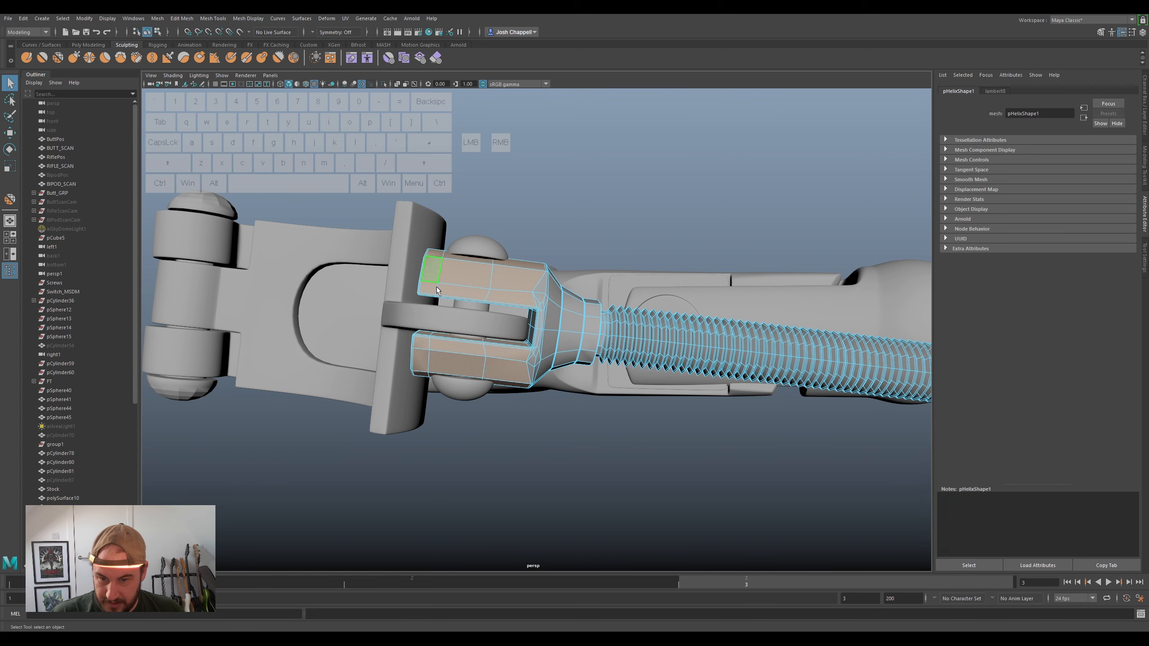
{"action": "left_click_drag", "start_coordinate": [436, 286], "coordinate": [481, 272], "text": "alt"}
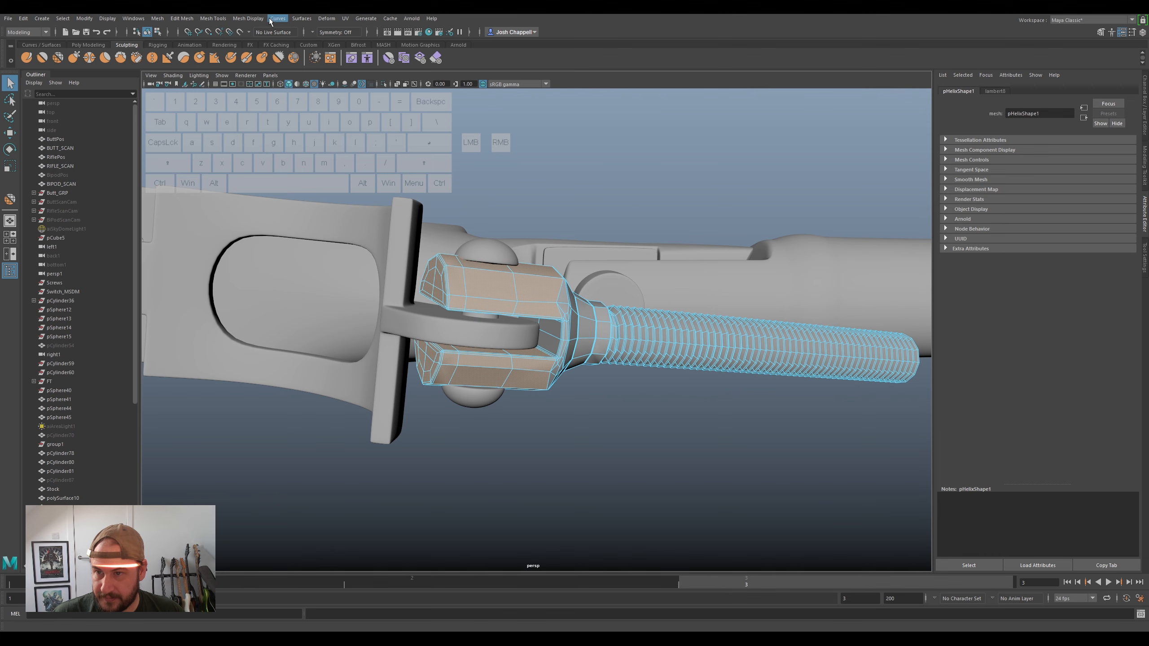
{"action": "left_click", "coordinate": [324, 19]}
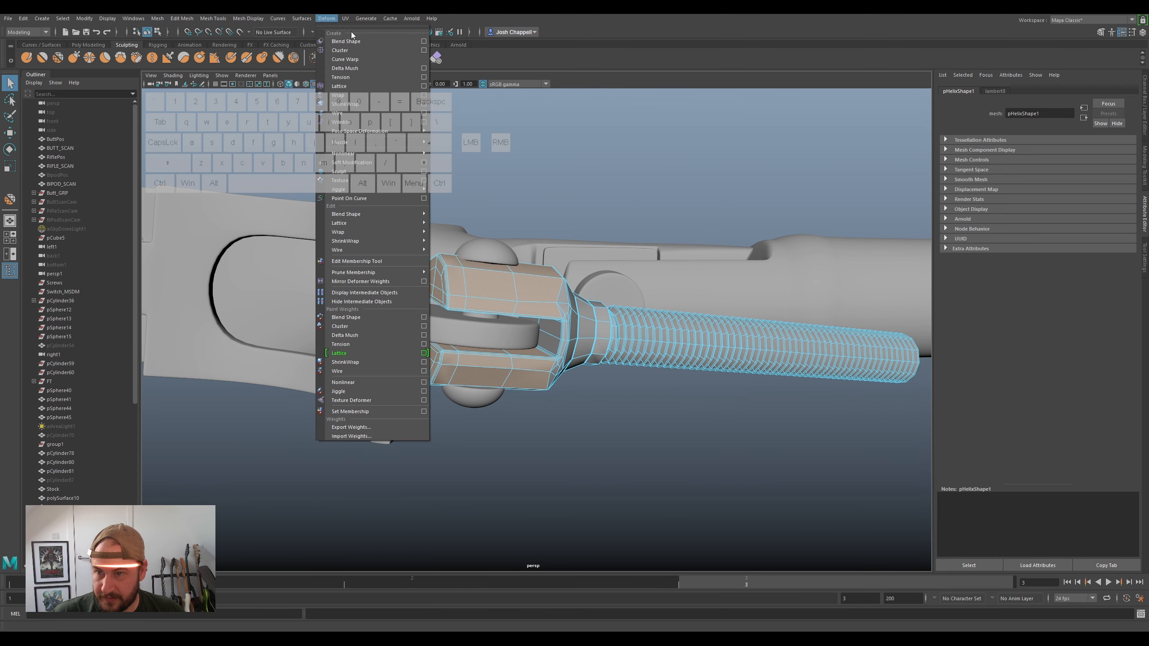
{"action": "left_click", "coordinate": [354, 86]}
{"action": "left_click_drag", "start_coordinate": [790, 222], "coordinate": [725, 235], "text": "alt"}
{"action": "key", "text": "ctrl+z"}
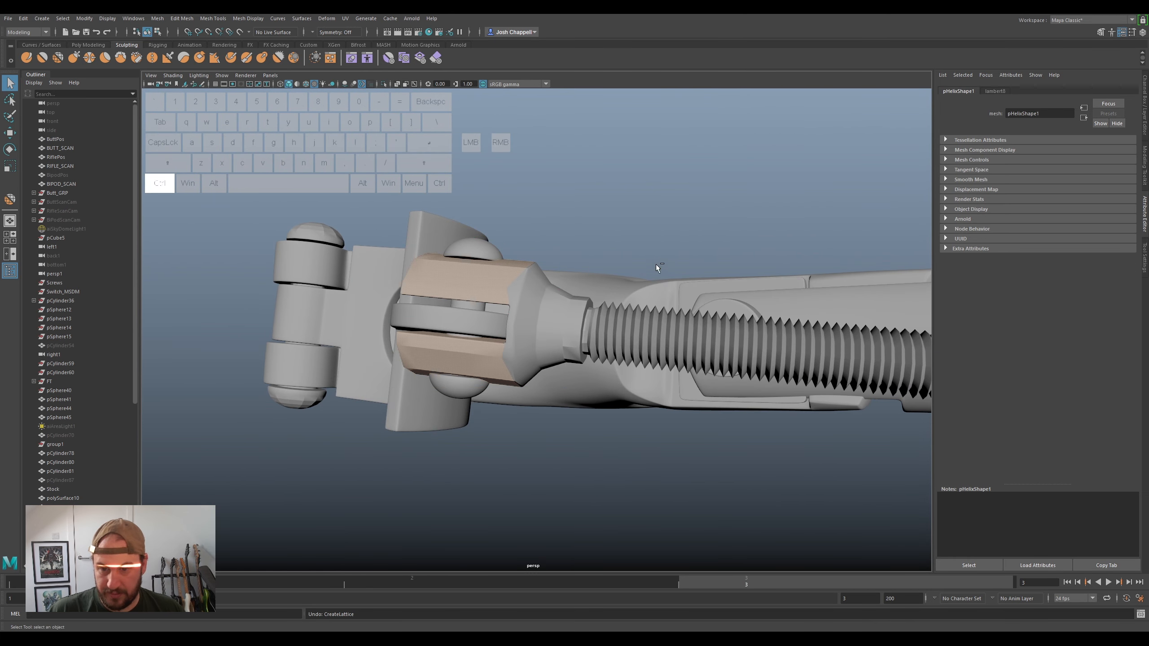
{"action": "left_click_drag", "start_coordinate": [447, 313], "coordinate": [478, 278], "text": "alt"}
{"action": "key", "text": "ctrl+z"}
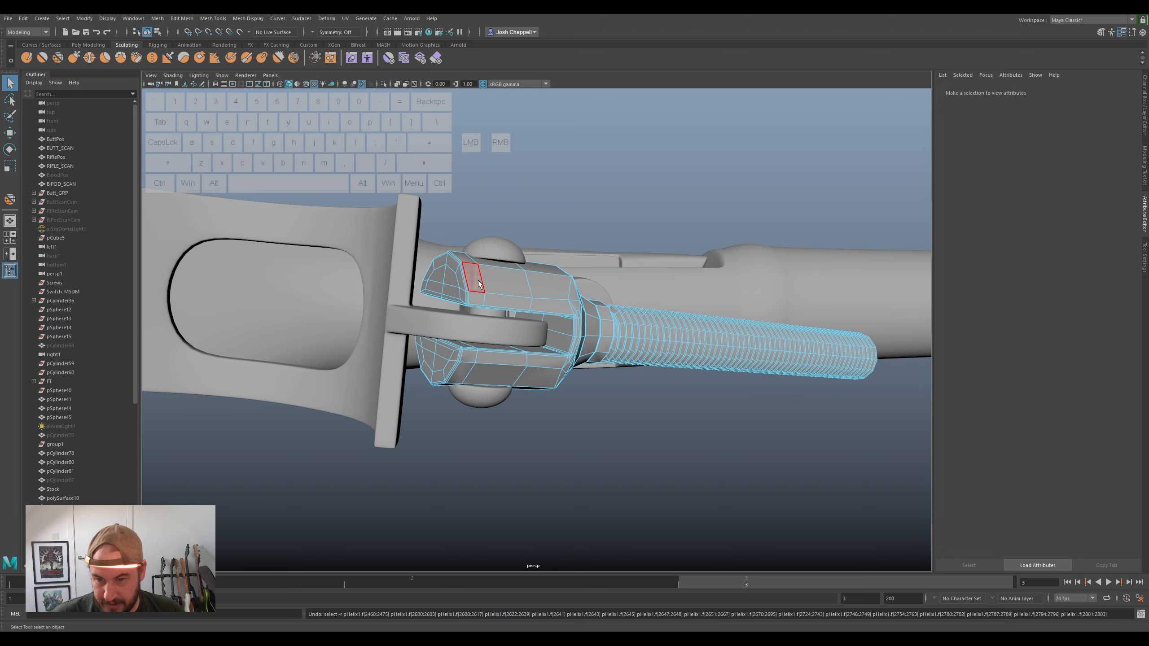
{"action": "right_click", "coordinate": [441, 279]}
{"action": "left_click", "coordinate": [441, 279]}
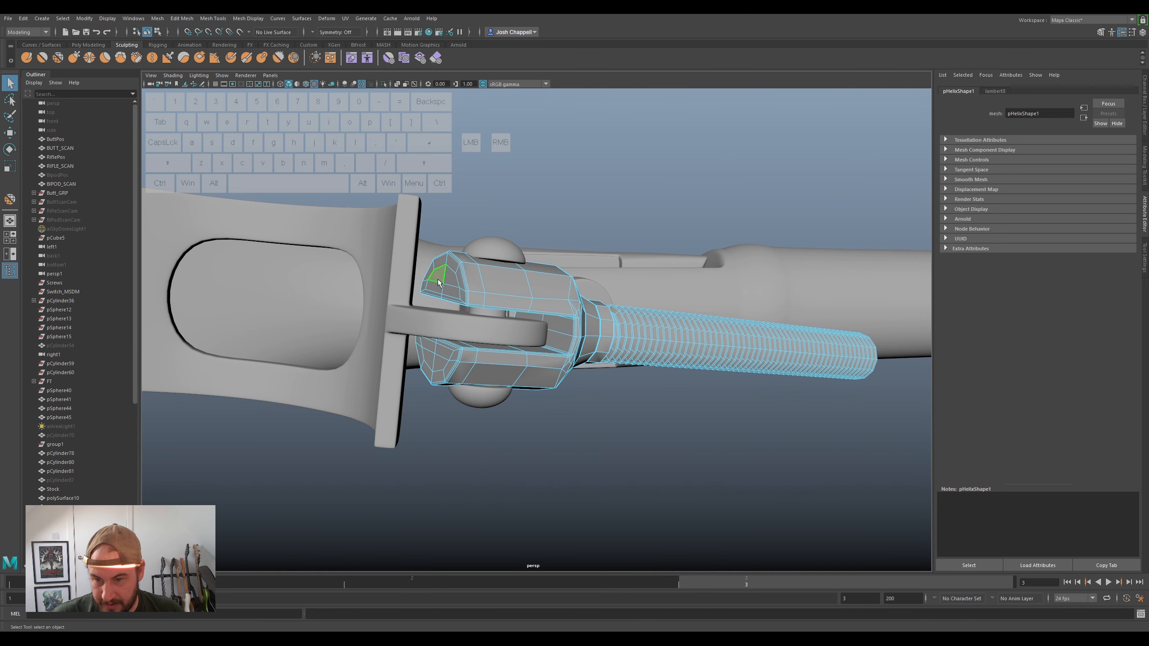
{"action": "left_click", "coordinate": [452, 283], "text": "ctrl+shift"}
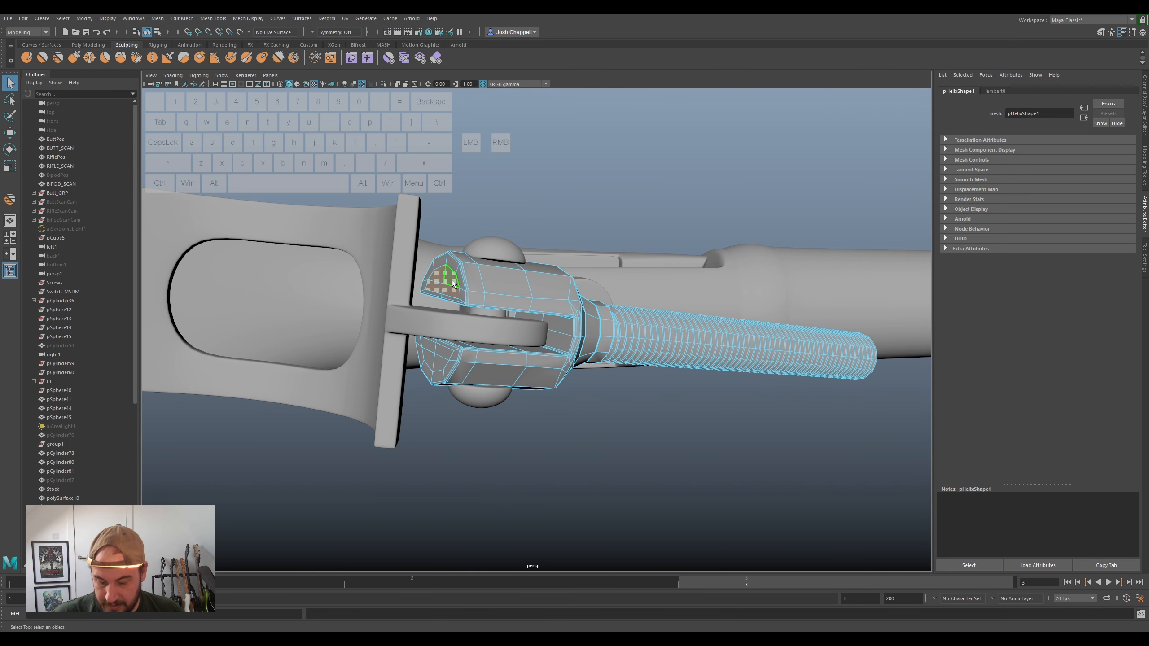
{"action": "key", "text": "b"}
{"action": "key", "text": "w"}
{"action": "left_click_drag", "start_coordinate": [472, 312], "coordinate": [443, 331], "text": "alt"}
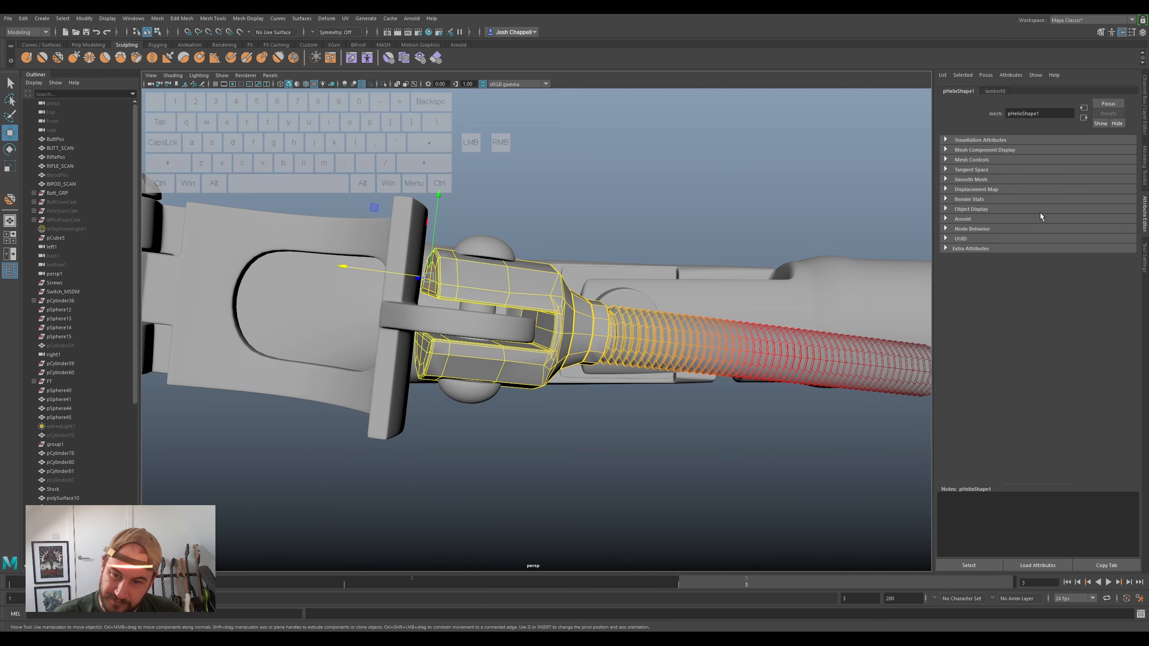
{"action": "right_click_drag", "start_coordinate": [458, 268], "coordinate": [506, 255]}
- Set the threaded fork rod's Rotate Y and Rotate Z to 0
{"action": "scroll", "coordinate": [524, 270], "scroll_direction": "down", "scroll_amount": 5}
{"action": "left_click_drag", "start_coordinate": [570, 254], "coordinate": [584, 357], "text": "alt"}
{"action": "left_click", "coordinate": [1143, 112]}
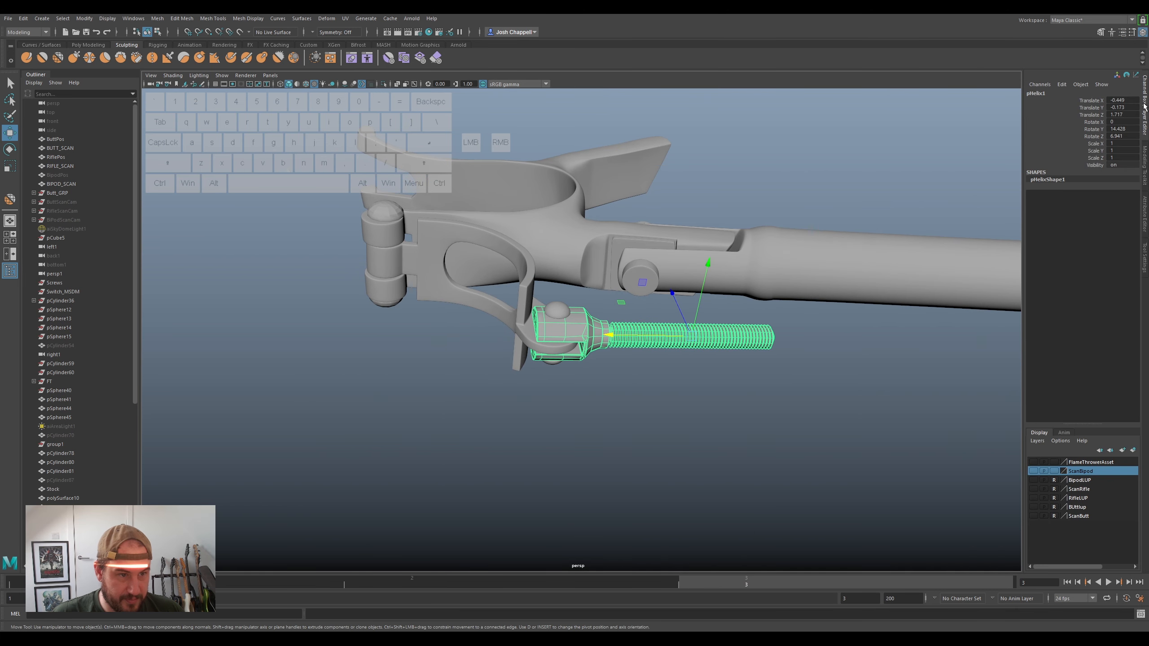
{"action": "double_click", "coordinate": [1119, 129]}
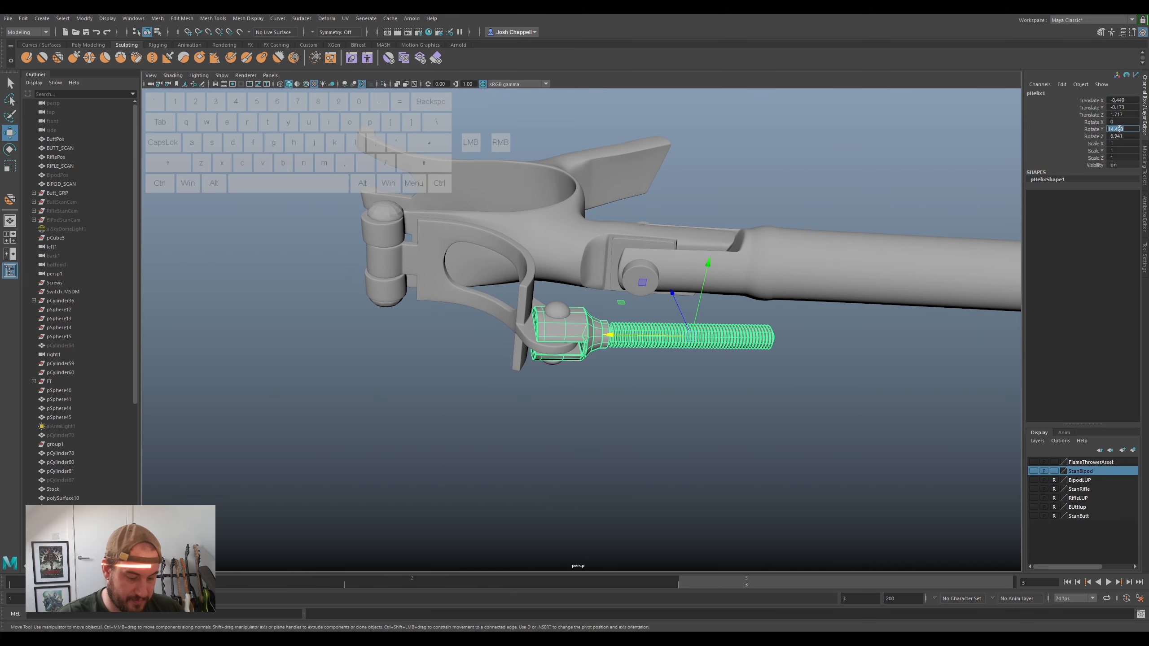
{"action": "double_click", "coordinate": [1121, 136]}
{"action": "key", "text": "Return"}
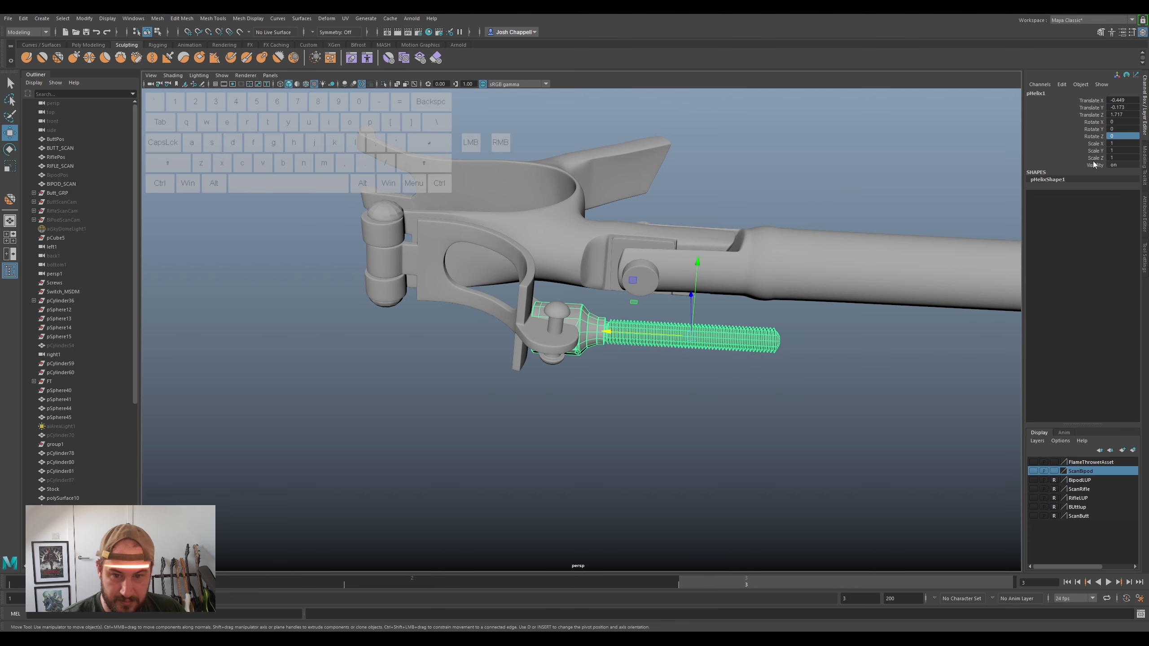
- Isolate the fork rod in the viewport and add a lattice deformer to it
{"action": "key", "text": "ctrl+1"}
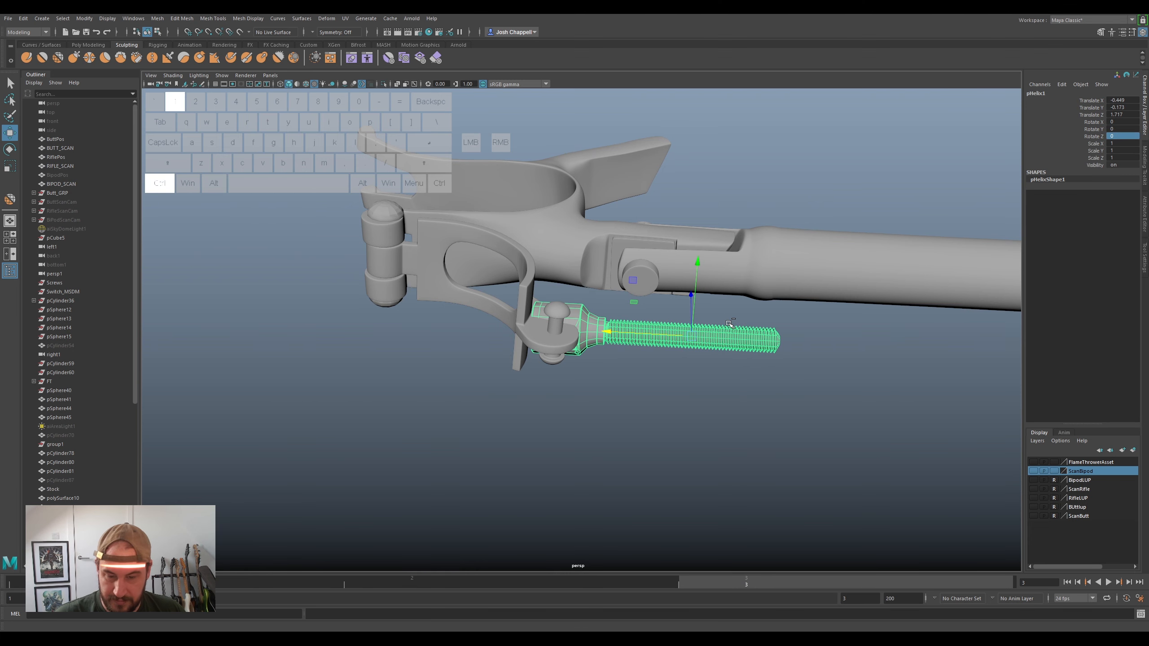
{"action": "left_click_drag", "start_coordinate": [718, 332], "coordinate": [732, 304], "text": "alt"}
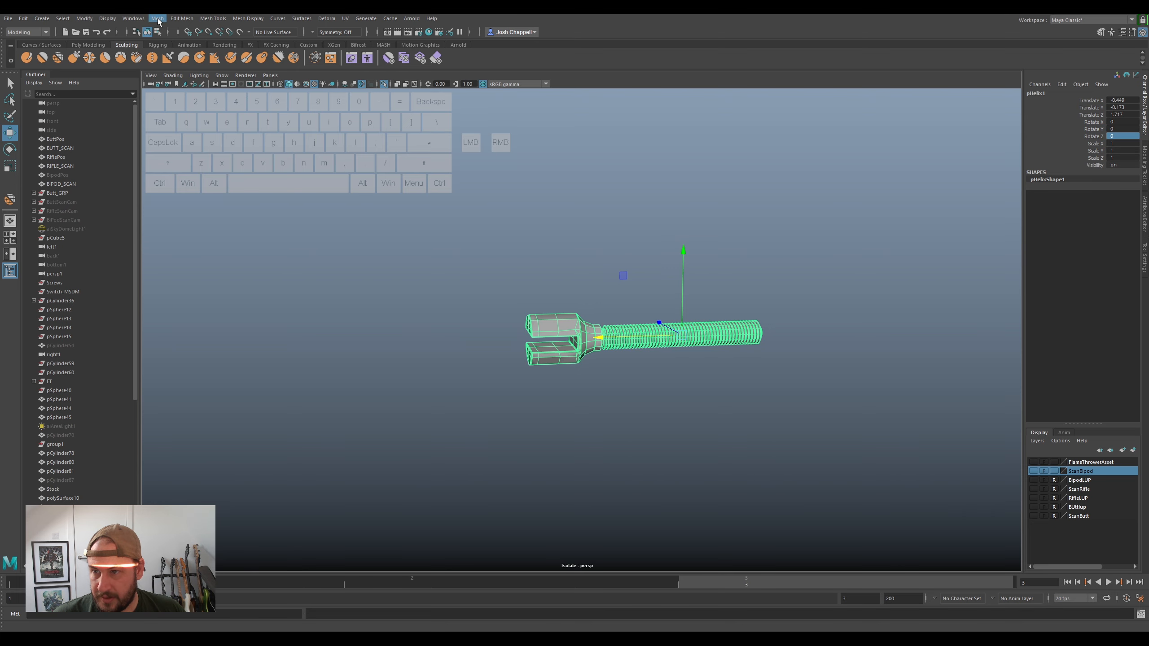
{"action": "left_click", "coordinate": [326, 18]}
{"action": "left_click", "coordinate": [358, 89]}
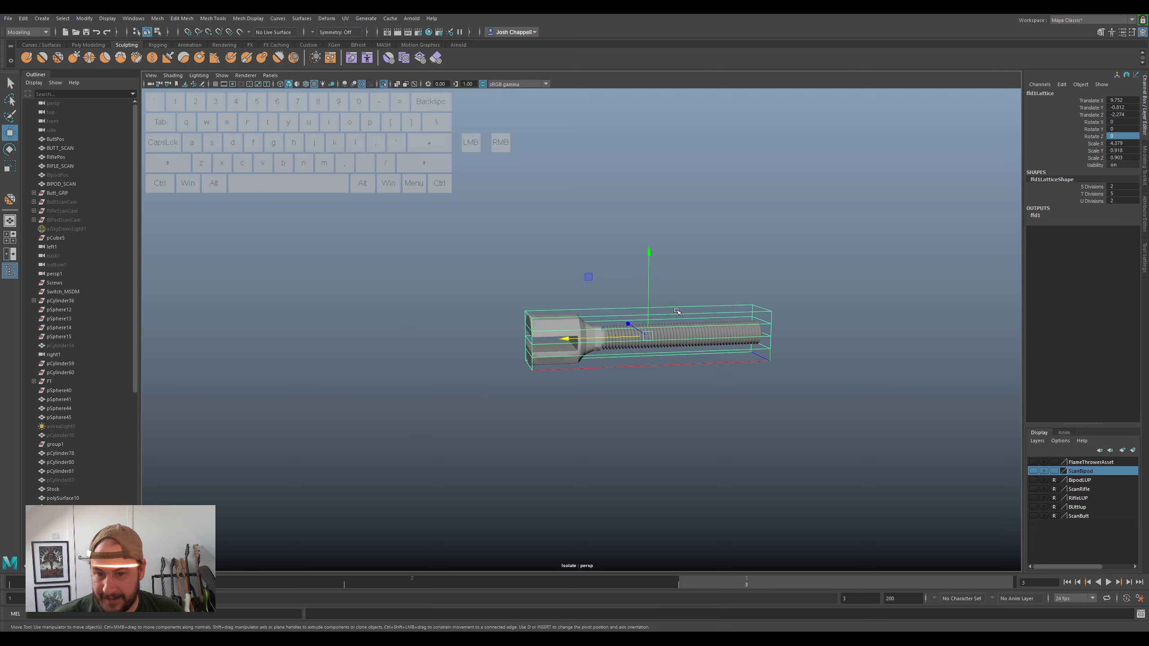
{"action": "scroll", "coordinate": [554, 346], "scroll_direction": "up", "scroll_amount": 5}
{"action": "left_click_drag", "start_coordinate": [554, 353], "coordinate": [564, 318], "text": "alt"}
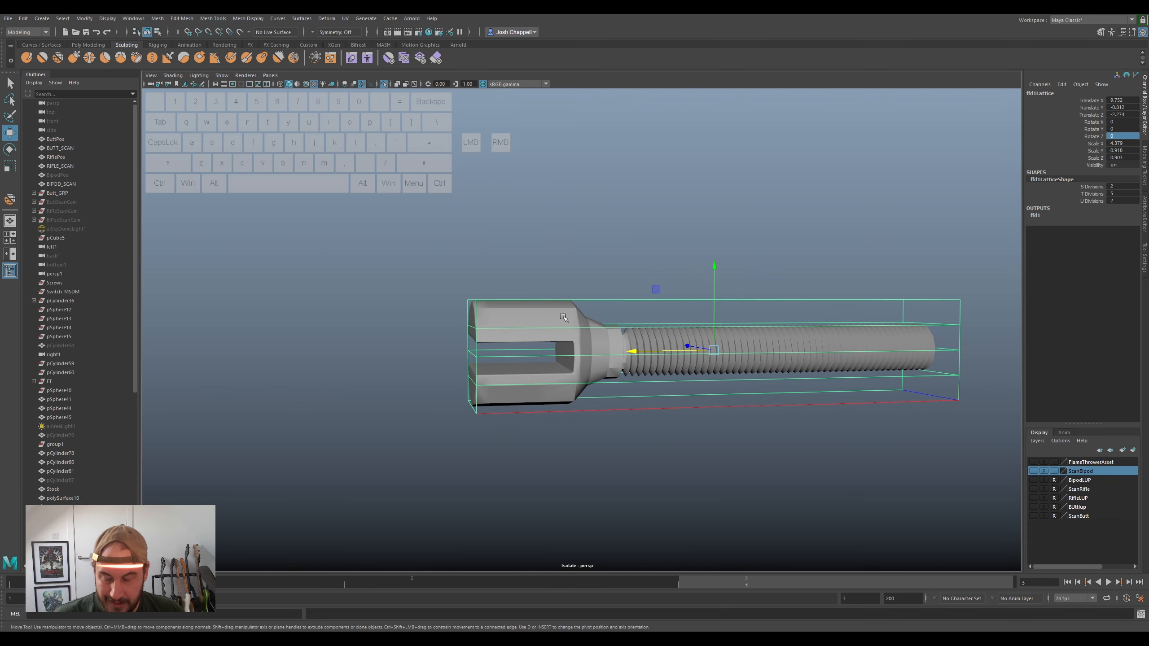
- Set the lattice's S Divisions to 10 and T Divisions to 12
{"action": "left_click", "coordinate": [1145, 222]}
{"action": "left_click", "coordinate": [996, 91]}
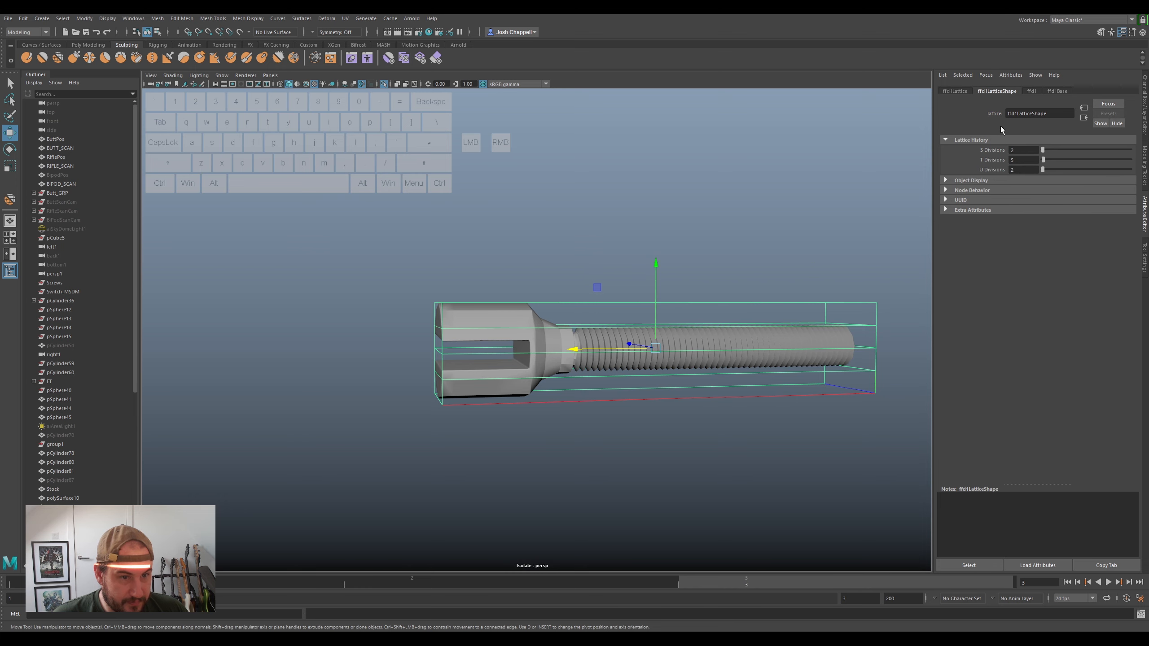
{"action": "left_click_drag", "start_coordinate": [1042, 150], "coordinate": [1043, 150]}
{"action": "left_click_drag", "start_coordinate": [656, 290], "coordinate": [635, 368], "text": "alt"}
{"action": "left_click_drag", "start_coordinate": [1043, 150], "coordinate": [1044, 150]}
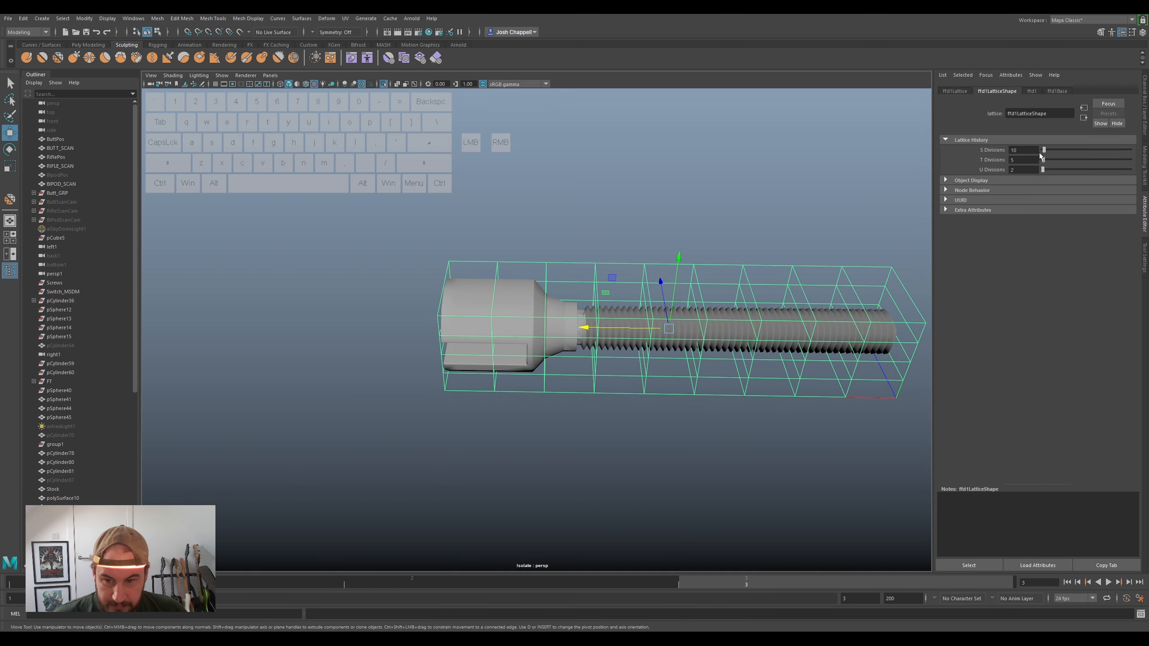
{"action": "left_click_drag", "start_coordinate": [628, 210], "coordinate": [602, 265], "text": "alt"}
{"action": "middle_click_drag", "start_coordinate": [537, 301], "coordinate": [598, 266], "text": "alt"}
{"action": "left_click_drag", "start_coordinate": [571, 296], "coordinate": [573, 289], "text": "alt"}
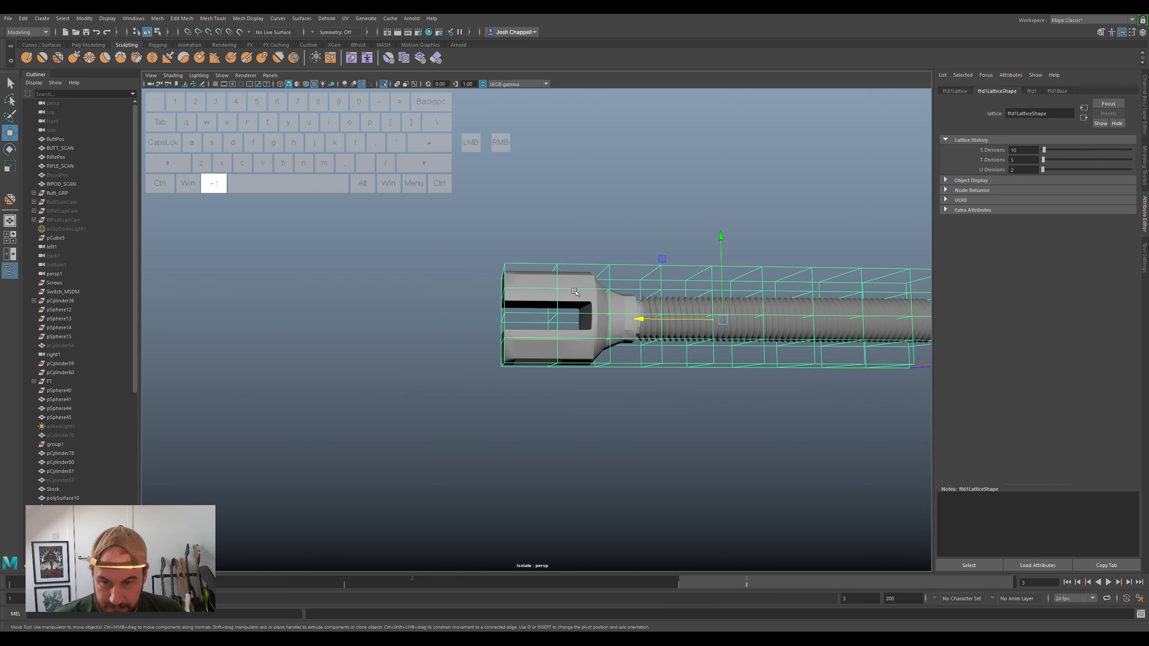
{"action": "left_click_drag", "start_coordinate": [1041, 158], "coordinate": [1043, 158]}
{"action": "scroll", "coordinate": [563, 293], "scroll_direction": "up", "scroll_amount": 5}
{"action": "left_click_drag", "start_coordinate": [564, 297], "coordinate": [561, 273], "text": "alt"}
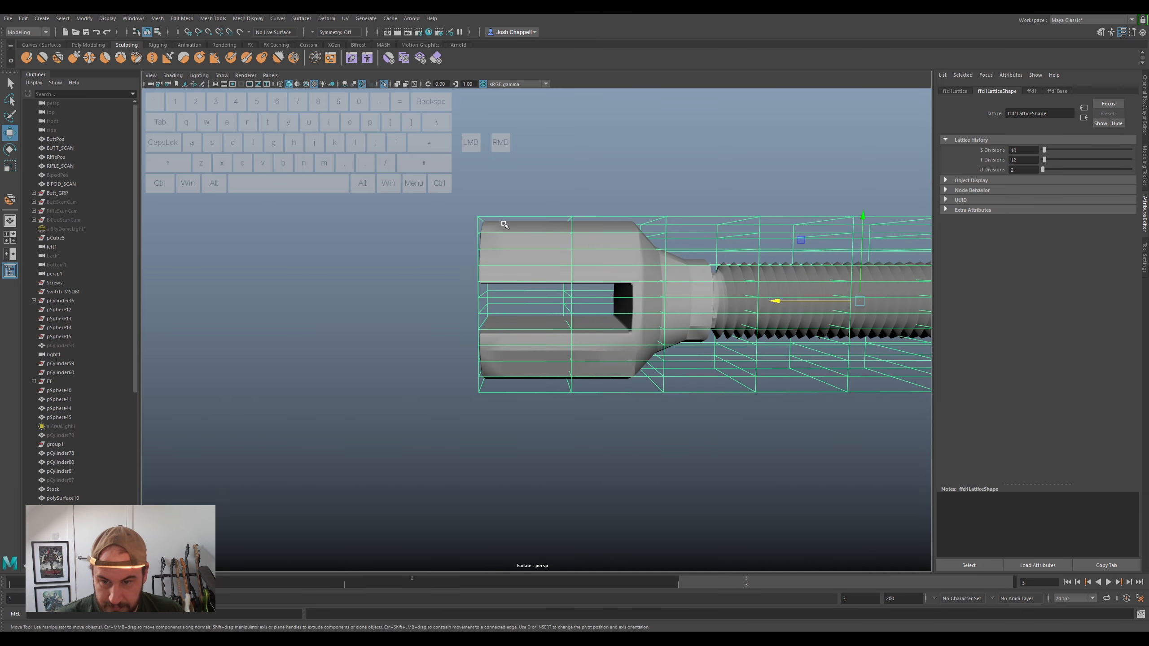
- Switch the lattice to point editing and select the upper corner points at the fork's open end
{"action": "middle_click_drag", "start_coordinate": [504, 219], "coordinate": [542, 217], "text": "alt"}
{"action": "right_click", "coordinate": [543, 216]}
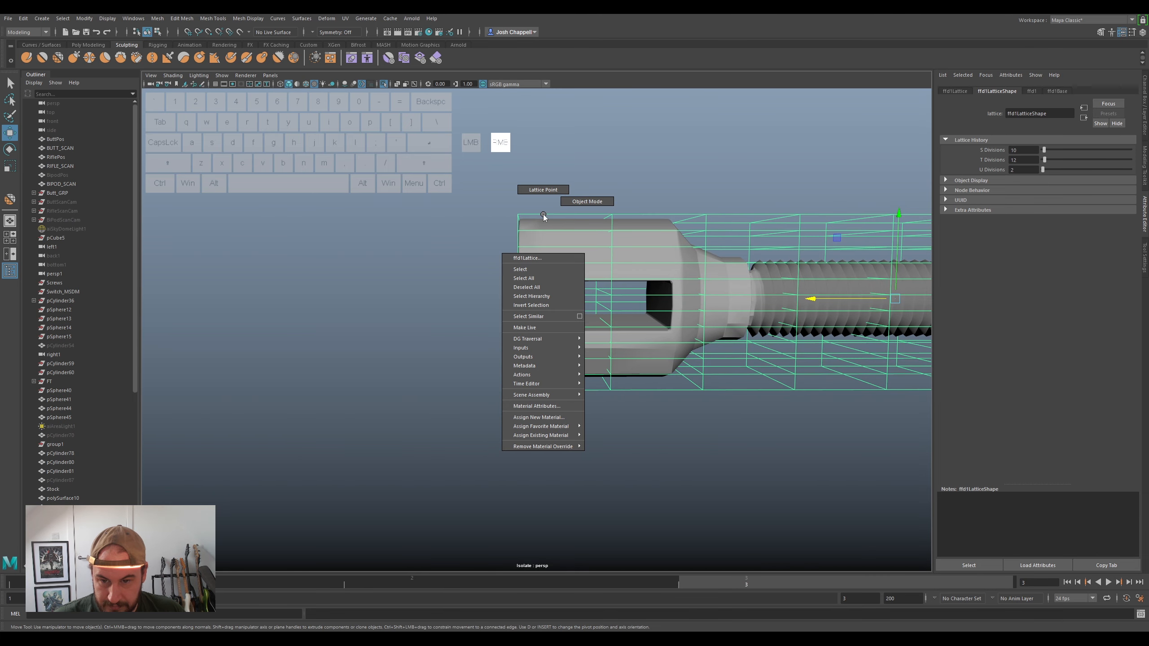
{"action": "right_click_drag", "start_coordinate": [539, 190], "coordinate": [539, 190]}
{"action": "left_click_drag", "start_coordinate": [447, 189], "coordinate": [572, 208]}
{"action": "middle_click_drag", "start_coordinate": [566, 196], "coordinate": [592, 224], "text": "alt"}
{"action": "left_click_drag", "start_coordinate": [584, 224], "coordinate": [552, 273]}
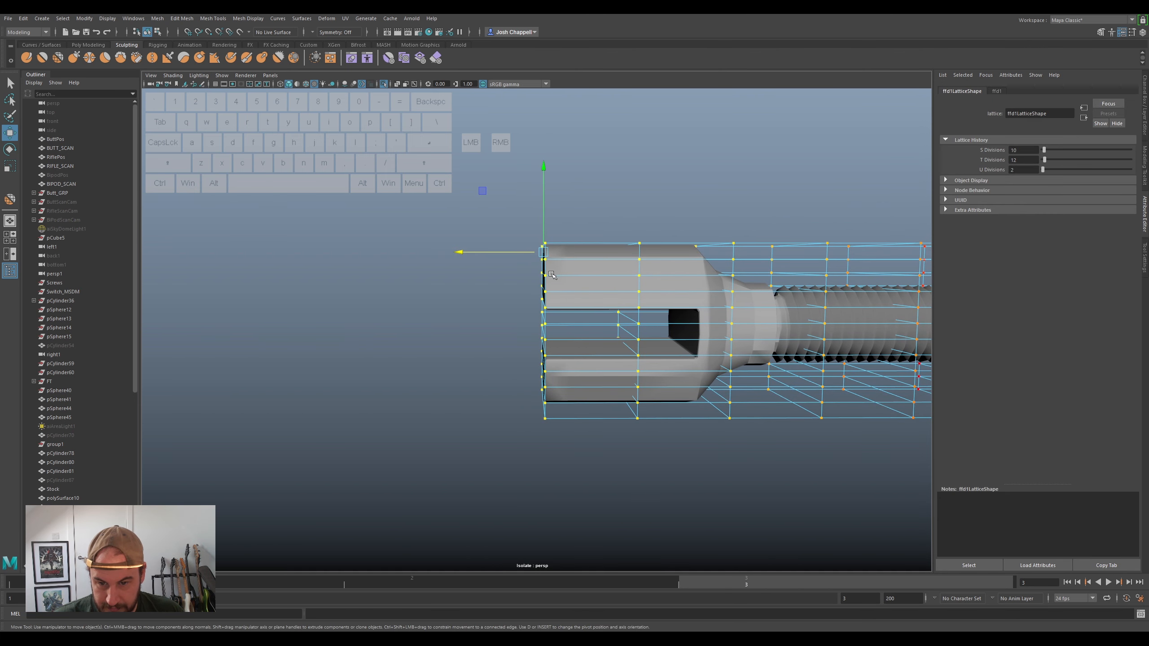
- Select the upper and lower rows of lattice points at both prong tips, with soft selection off
{"action": "left_click_drag", "start_coordinate": [583, 211], "coordinate": [528, 269]}
{"action": "left_click", "coordinate": [550, 377]}
{"action": "left_click_drag", "start_coordinate": [551, 377], "coordinate": [577, 407], "text": "alt"}
{"action": "left_click", "coordinate": [562, 337]}
{"action": "left_click", "coordinate": [561, 334]}
{"action": "right_click_drag", "start_coordinate": [560, 334], "coordinate": [557, 311]}
{"action": "left_click_drag", "start_coordinate": [487, 464], "coordinate": [584, 385]}
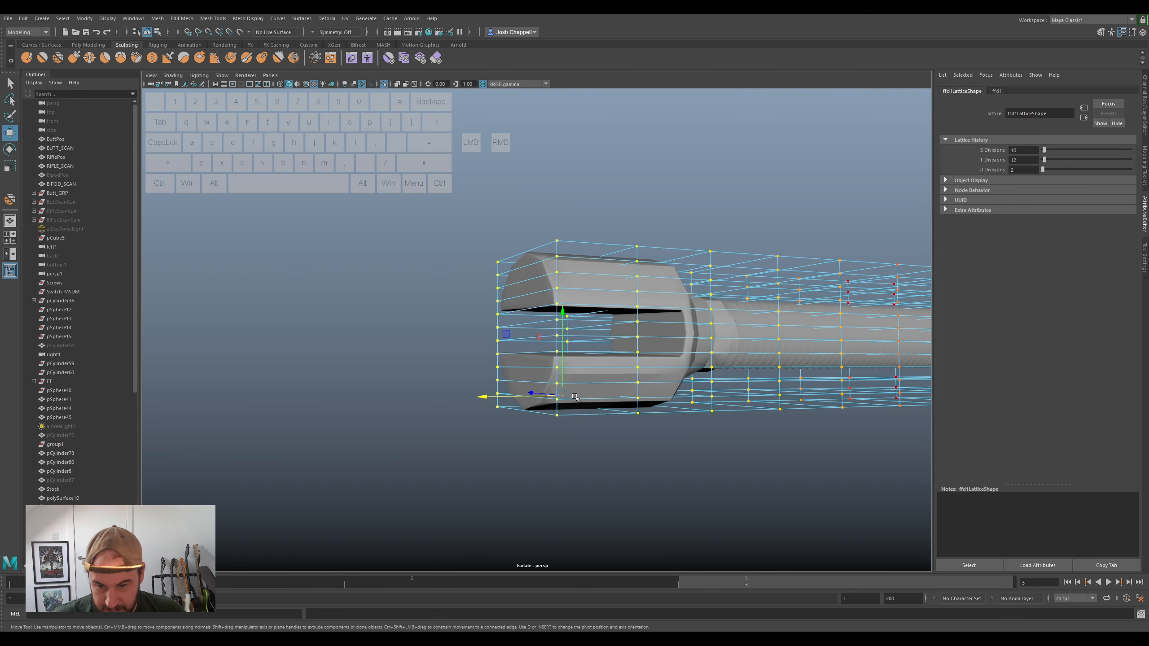
{"action": "left_click_drag", "start_coordinate": [532, 449], "coordinate": [555, 396], "text": "alt"}
{"action": "left_click_drag", "start_coordinate": [562, 212], "coordinate": [562, 211], "text": "ctrl+shift"}
{"action": "left_click_drag", "start_coordinate": [542, 258], "coordinate": [593, 306], "text": "ctrl+shift"}
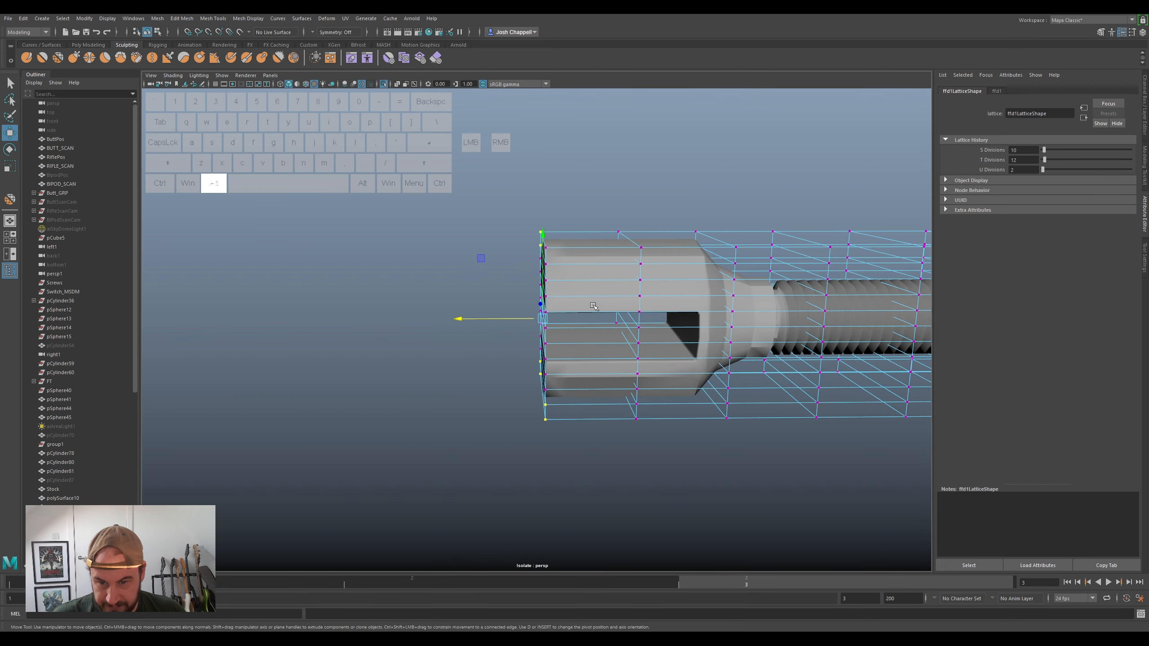
- Push the upper and lower end lattice points back along the rod, outermost rows furthest, to round the prong tips' side profile
{"action": "left_click_drag", "start_coordinate": [508, 317], "coordinate": [516, 321]}
{"action": "key", "text": "ctrl+z"}
{"action": "mouse_move", "coordinate": [576, 217]}
{"action": "left_mouse_down", "text": "alt"}
{"action": "mouse_move", "coordinate": [587, 218]}
{"action": "mouse_move", "coordinate": [541, 258]}
{"action": "left_mouse_up", "text": "alt"}
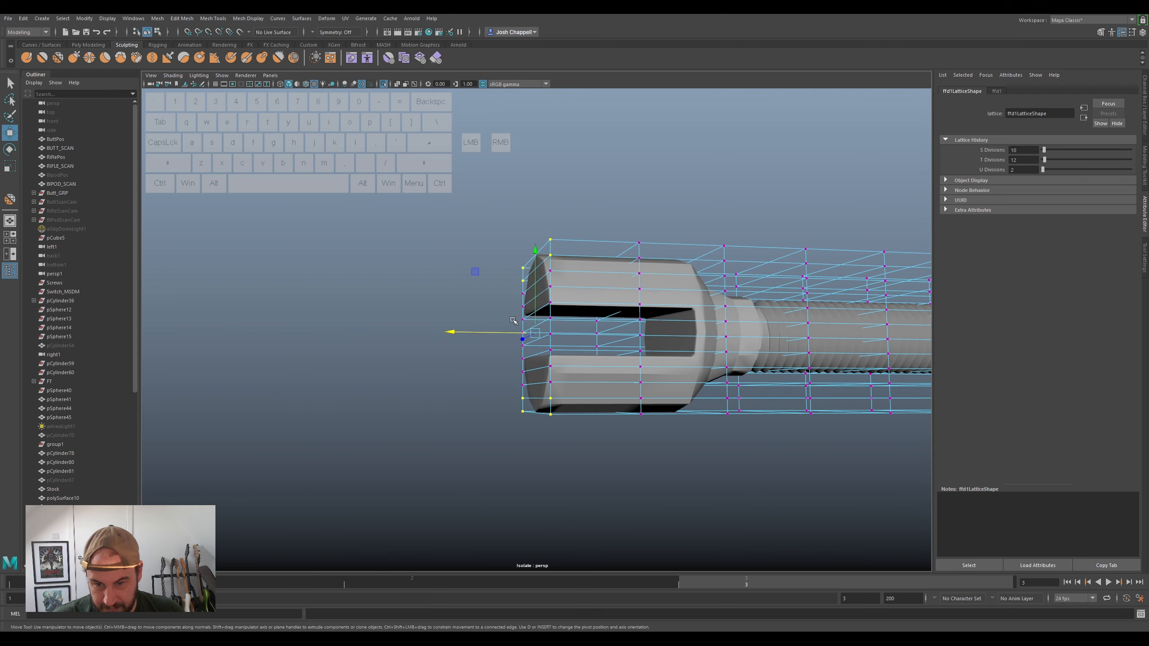
{"action": "left_click_drag", "start_coordinate": [505, 332], "coordinate": [516, 334]}
{"action": "left_click_drag", "start_coordinate": [598, 221], "coordinate": [541, 249], "text": "alt"}
{"action": "left_click_drag", "start_coordinate": [558, 358], "coordinate": [567, 410], "text": "alt"}
{"action": "left_click_drag", "start_coordinate": [510, 340], "coordinate": [519, 337]}
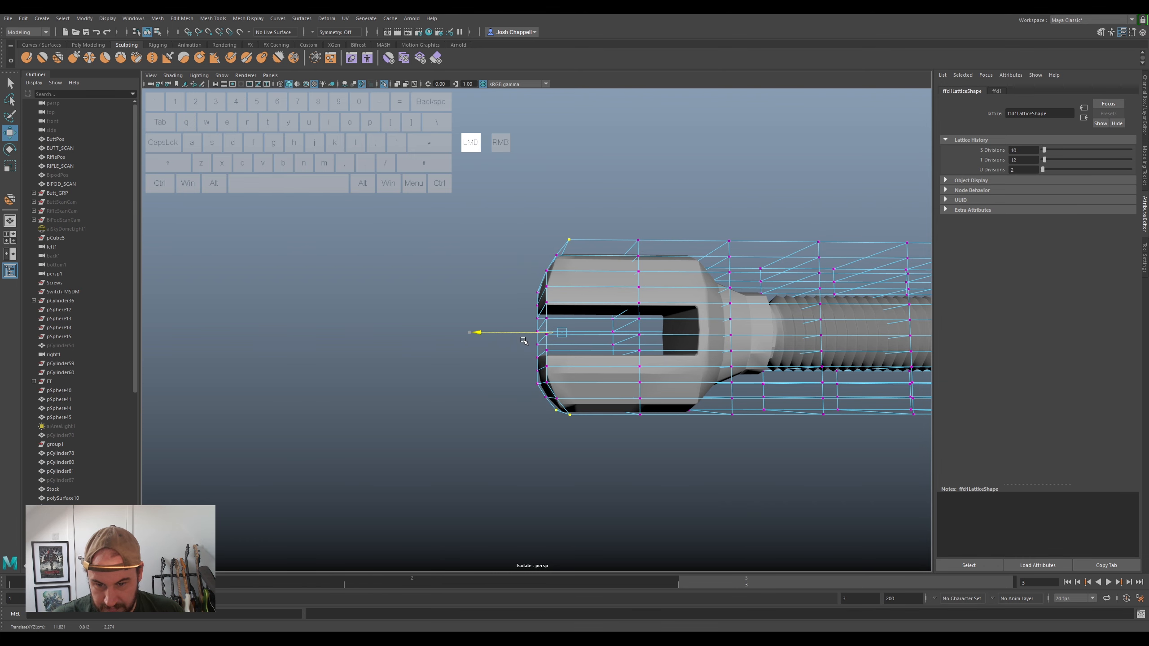
{"action": "left_click_drag", "start_coordinate": [523, 340], "coordinate": [524, 341]}
- Try to lower the top corner lattice points at the fork's open end, and undo the adjustment
{"action": "left_click_drag", "start_coordinate": [524, 341], "coordinate": [552, 392], "text": "alt"}
{"action": "middle_click_drag", "start_coordinate": [556, 312], "coordinate": [562, 367], "text": "alt"}
{"action": "mouse_move", "coordinate": [554, 356]}
{"action": "left_mouse_down", "text": "alt"}
{"action": "mouse_move", "coordinate": [538, 324]}
{"action": "mouse_move", "coordinate": [552, 335]}
{"action": "left_mouse_up", "text": "alt"}
{"action": "left_click_drag", "start_coordinate": [529, 382], "coordinate": [596, 364]}
{"action": "left_click_drag", "start_coordinate": [558, 319], "coordinate": [589, 346]}
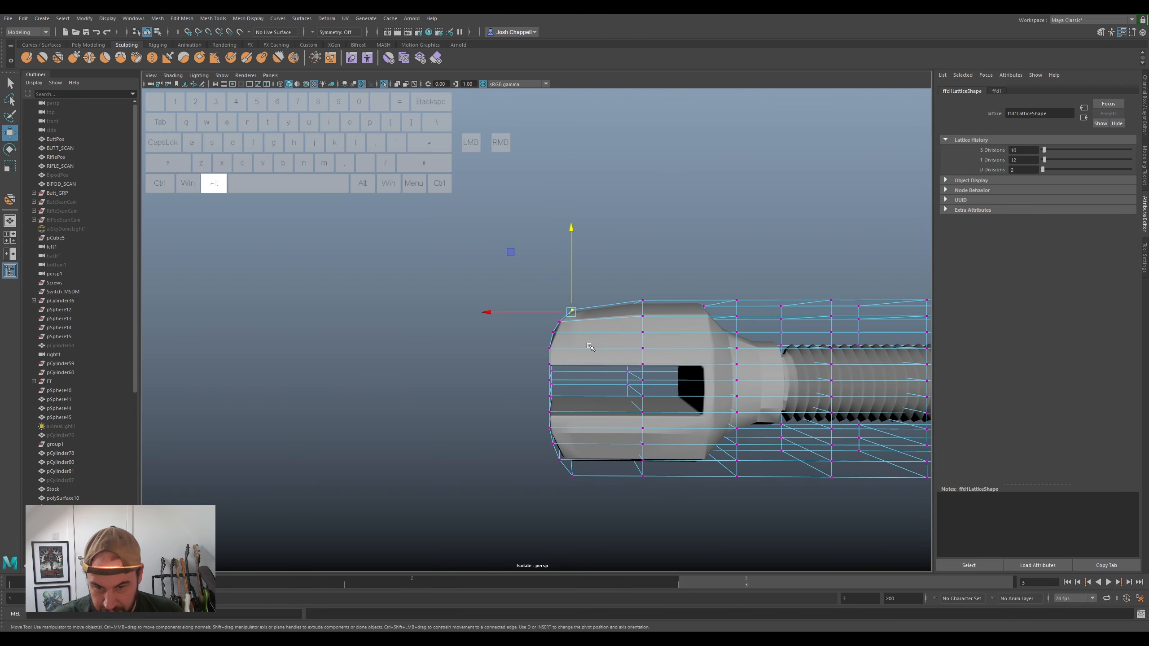
{"action": "left_click_drag", "start_coordinate": [651, 282], "coordinate": [567, 452], "text": "alt"}
{"action": "key", "text": "ctrl+z"}
{"action": "key", "text": "ctrl+z"}
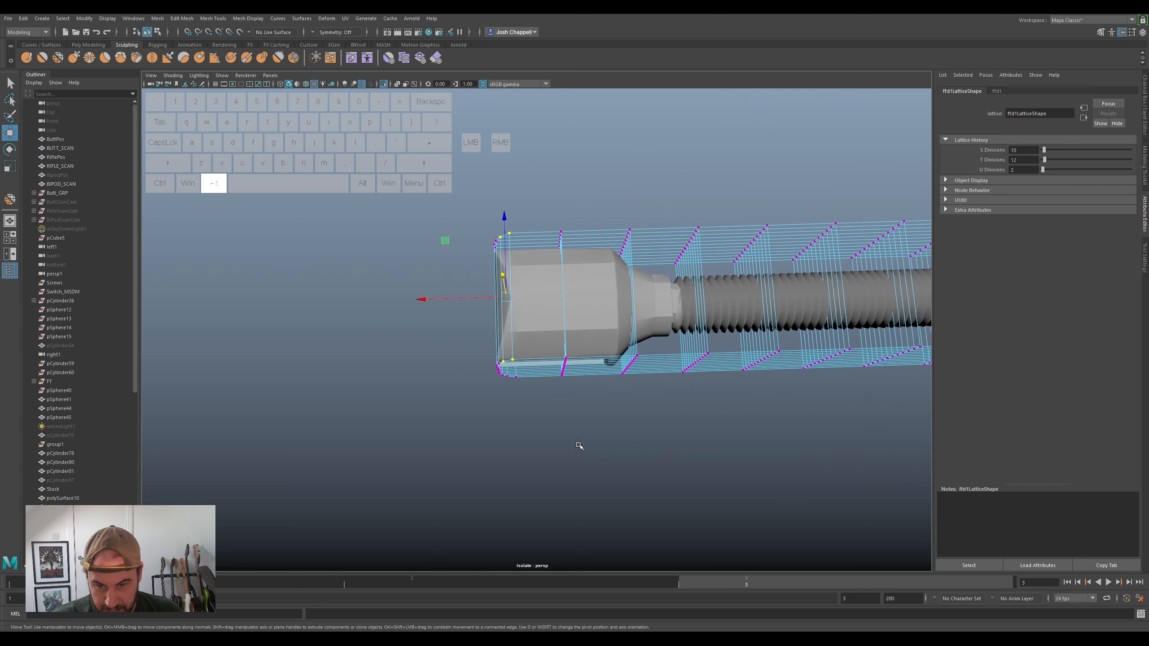
- Return to object selection and delete the fork rod's construction history to bake in the lattice shape
{"action": "right_click_drag", "start_coordinate": [598, 295], "coordinate": [596, 267]}
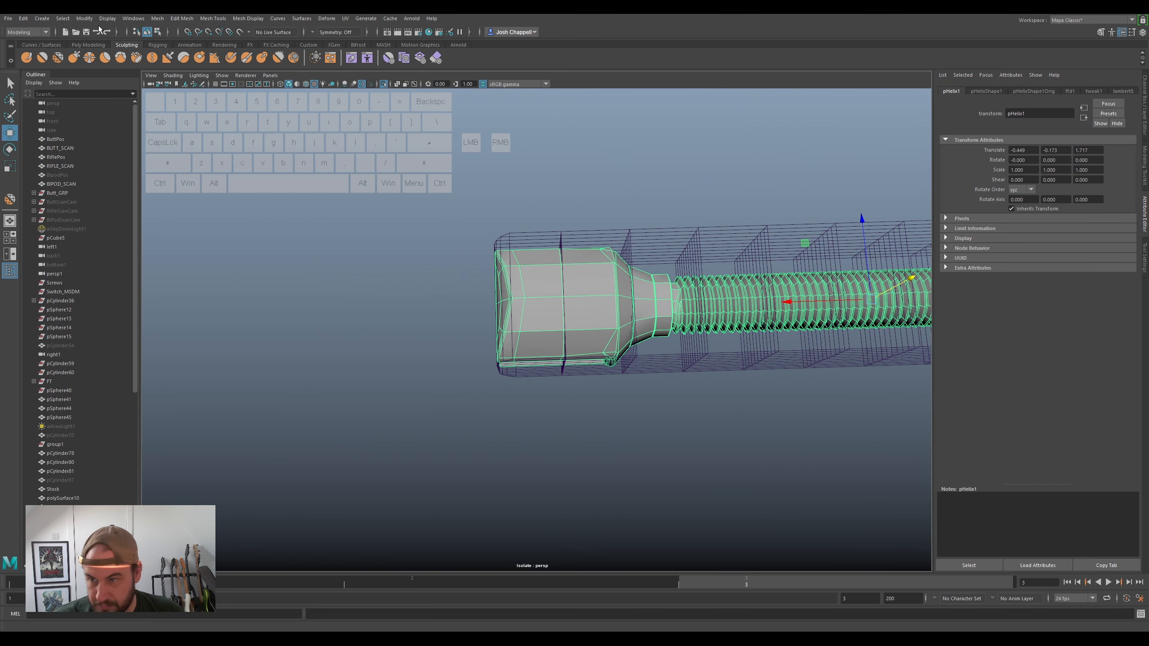
{"action": "left_click", "coordinate": [93, 45]}
{"action": "left_click", "coordinate": [215, 57]}
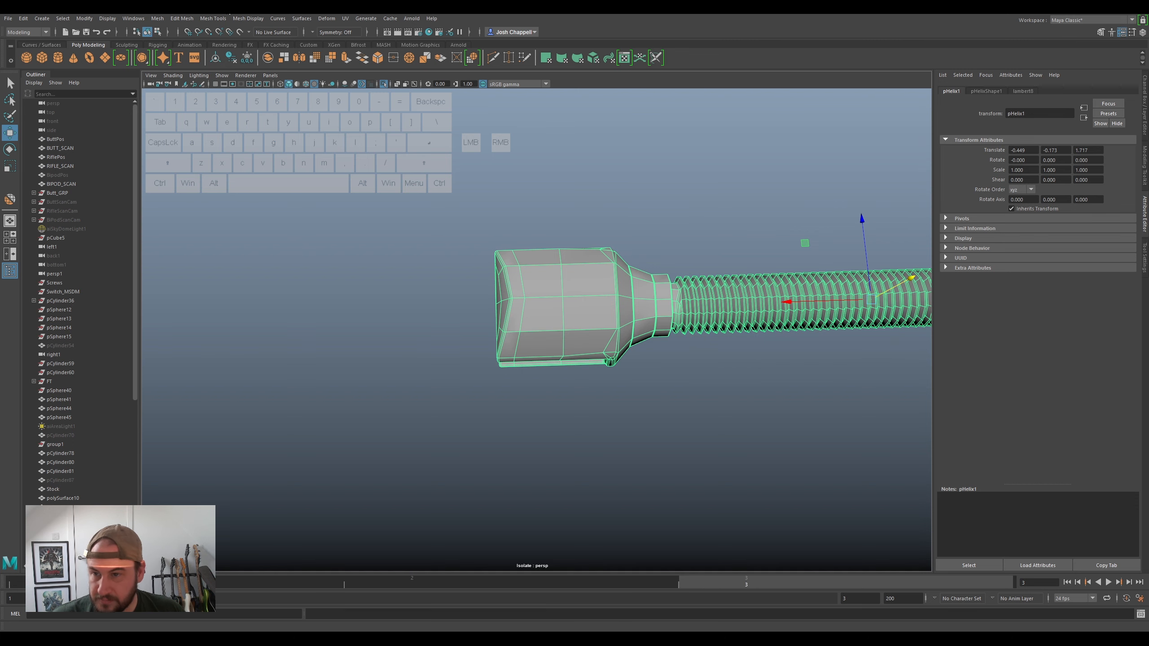
- Add a new lattice deformer to the fork rod and set its U Divisions to 6
{"action": "left_click", "coordinate": [327, 18]}
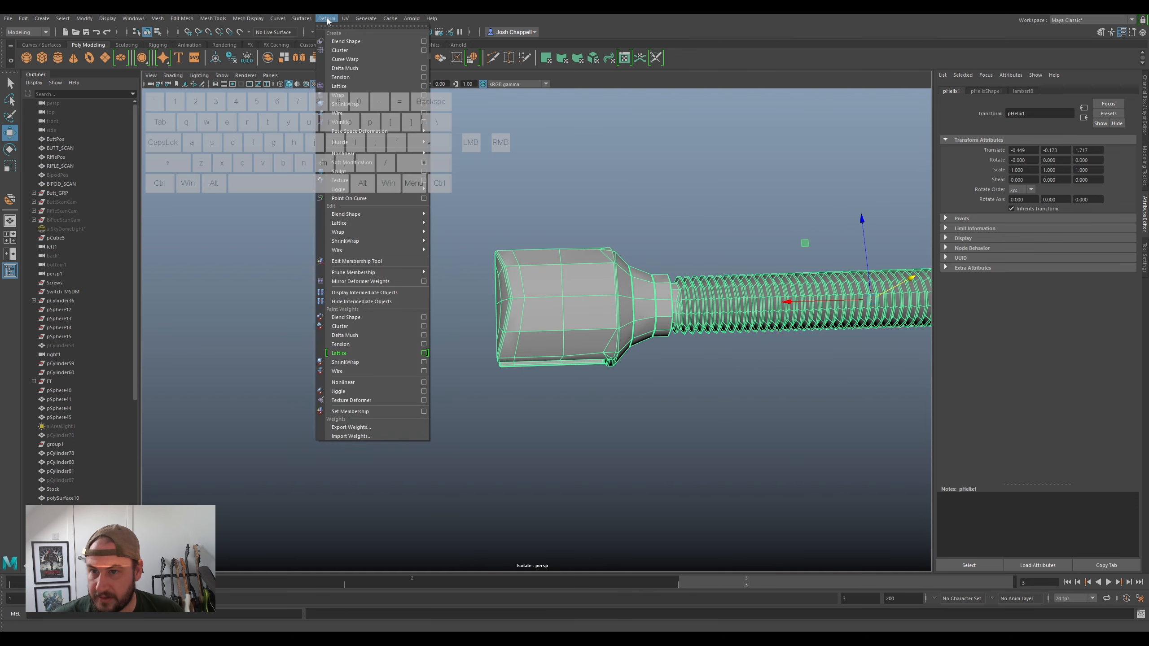
{"action": "left_click", "coordinate": [340, 86]}
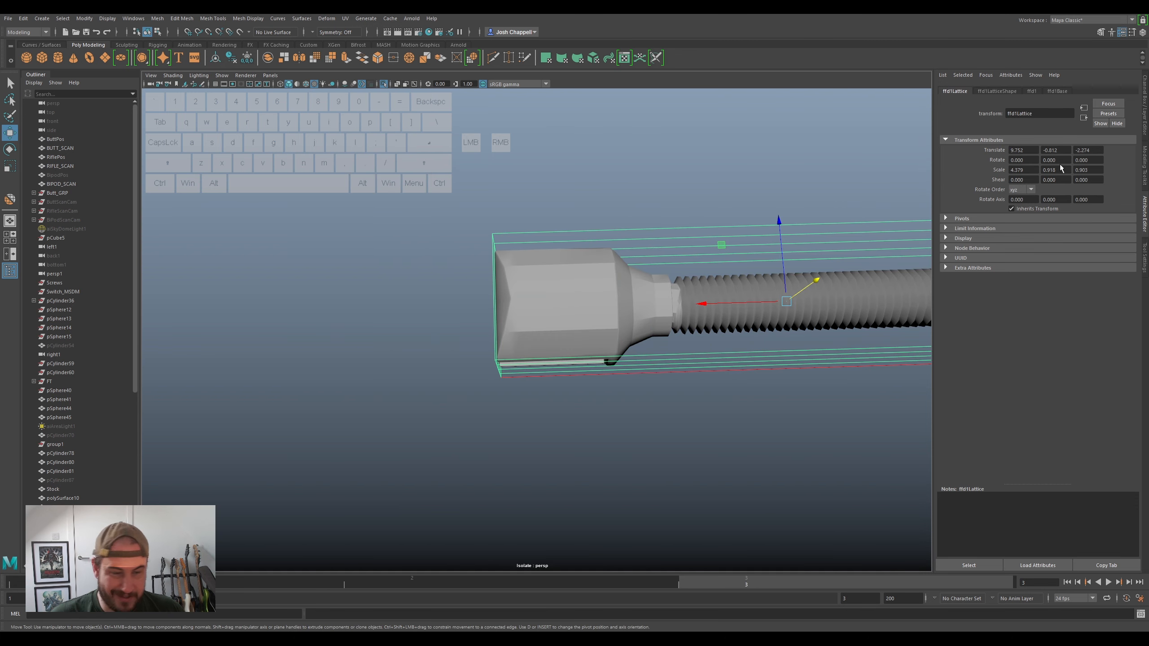
{"action": "left_click", "coordinate": [991, 92]}
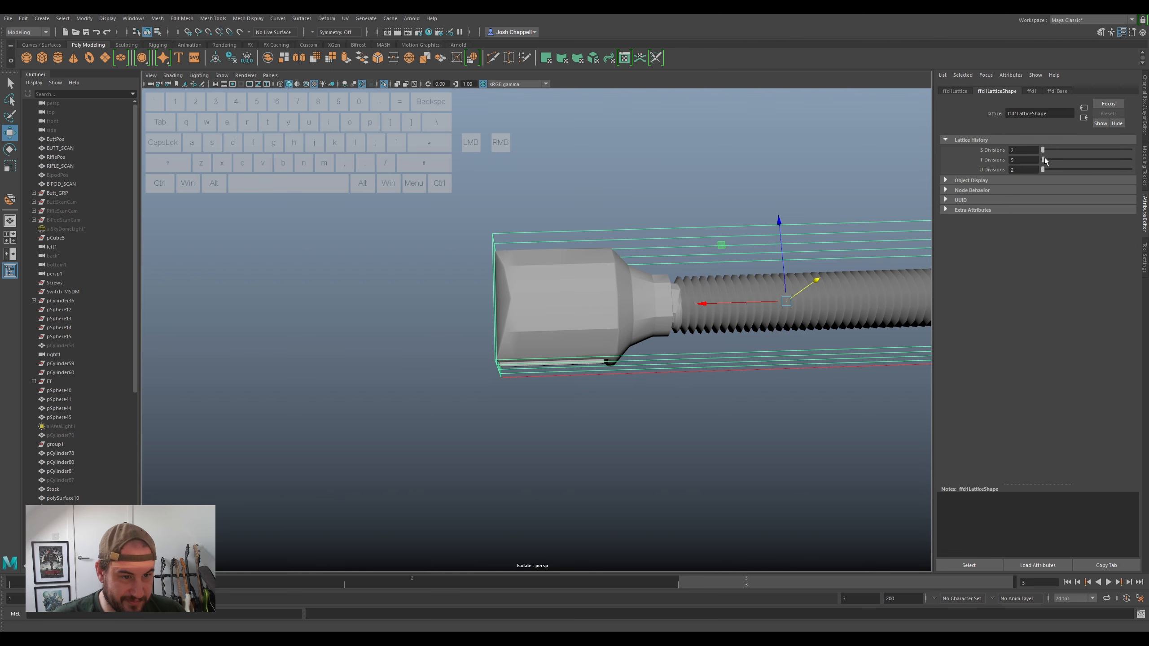
{"action": "left_click_drag", "start_coordinate": [1043, 173], "coordinate": [1044, 174]}
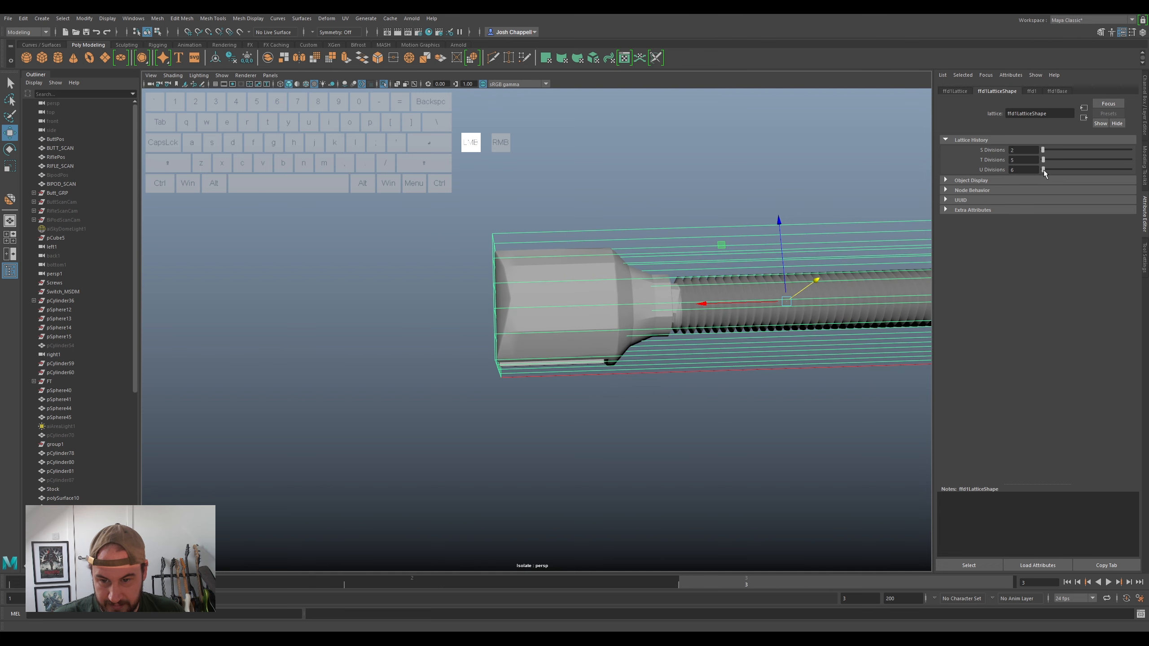
- Select the middle lattice points across the fork's open end, try to pull them outward, and undo the move
{"action": "left_click_drag", "start_coordinate": [520, 317], "coordinate": [518, 296], "text": "alt"}
{"action": "right_click_drag", "start_coordinate": [498, 292], "coordinate": [530, 280]}
{"action": "left_click", "coordinate": [478, 291]}
{"action": "left_click", "coordinate": [630, 230]}
{"action": "right_click_drag", "start_coordinate": [630, 230], "coordinate": [626, 212]}
{"action": "left_click_drag", "start_coordinate": [510, 326], "coordinate": [469, 307]}
{"action": "key", "text": "ctrl+z"}
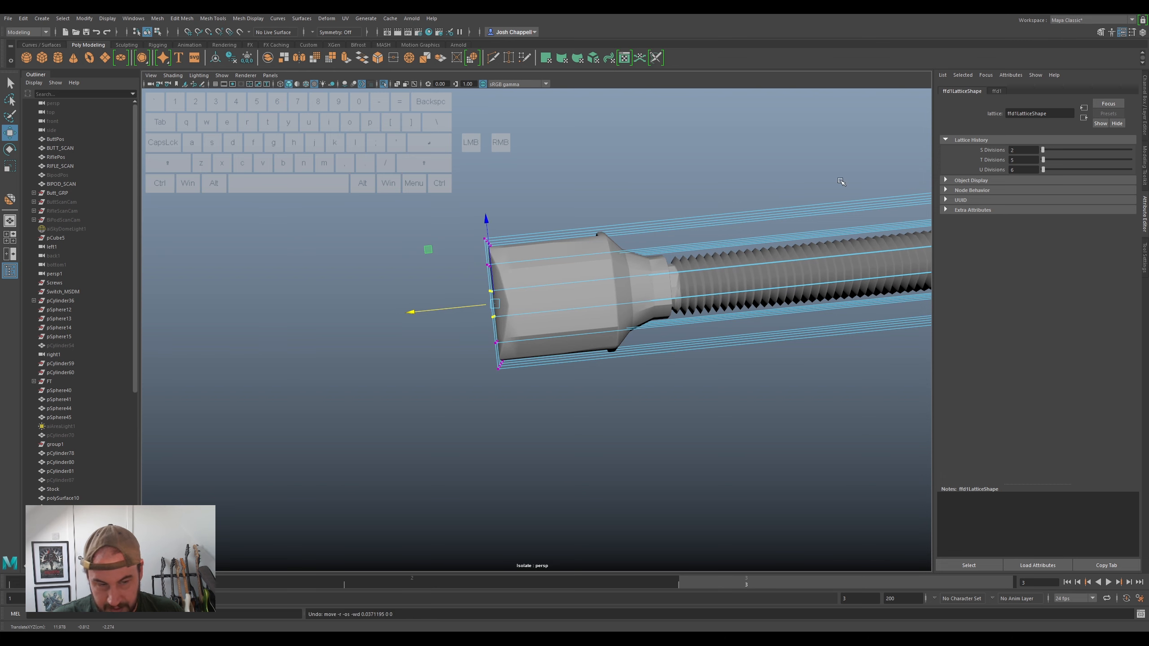
- Set the lattice's S Divisions to 12 and pull the end's middle and neighbouring points outward to bow the prong tips
{"action": "left_click_drag", "start_coordinate": [1042, 149], "coordinate": [1043, 150]}
{"action": "left_click_drag", "start_coordinate": [478, 326], "coordinate": [461, 310]}
{"action": "left_click_drag", "start_coordinate": [464, 254], "coordinate": [508, 277]}
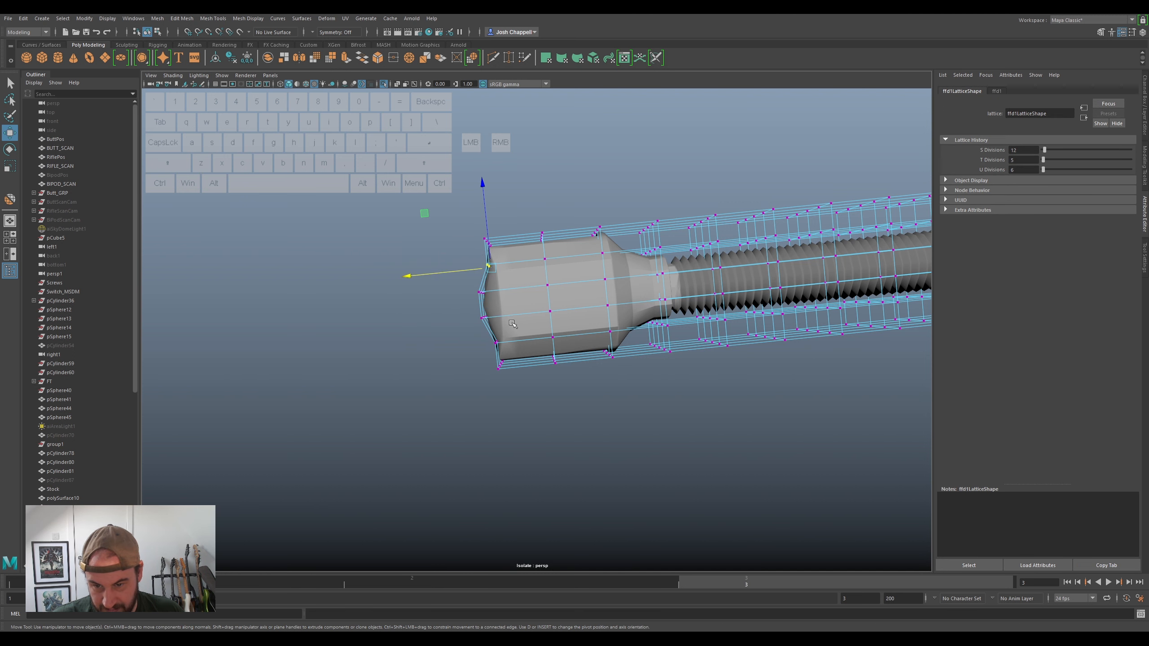
{"action": "left_click_drag", "start_coordinate": [514, 353], "coordinate": [515, 353], "text": "ctrl+shift"}
{"action": "left_click_drag", "start_coordinate": [459, 308], "coordinate": [452, 311]}
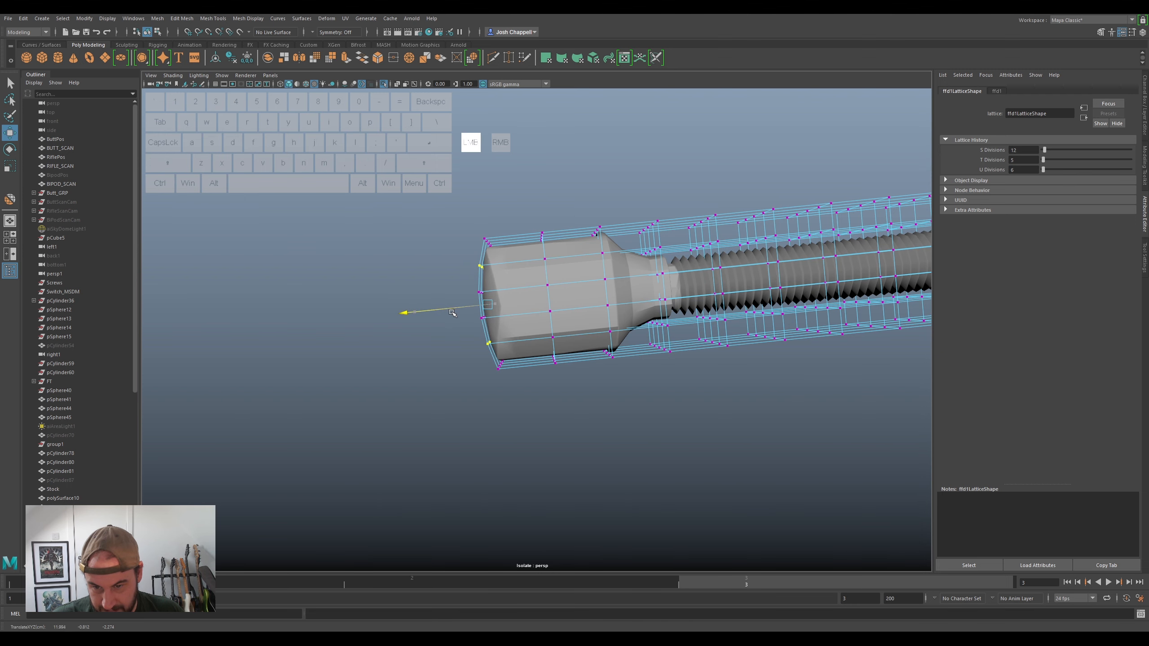
{"action": "left_click_drag", "start_coordinate": [452, 312], "coordinate": [452, 313]}
- Delete the fork rod's construction history to bake the second lattice, and display the rod with smoothing preview
{"action": "left_click_drag", "start_coordinate": [453, 312], "coordinate": [488, 313], "text": "alt"}
{"action": "left_click_drag", "start_coordinate": [456, 469], "coordinate": [489, 412]}
{"action": "mouse_move", "coordinate": [569, 369]}
{"action": "left_mouse_down", "text": "alt"}
{"action": "mouse_move", "coordinate": [602, 398]}
{"action": "mouse_move", "coordinate": [616, 441]}
{"action": "mouse_move", "coordinate": [571, 404]}
{"action": "mouse_move", "coordinate": [557, 349]}
{"action": "left_mouse_up", "text": "alt"}
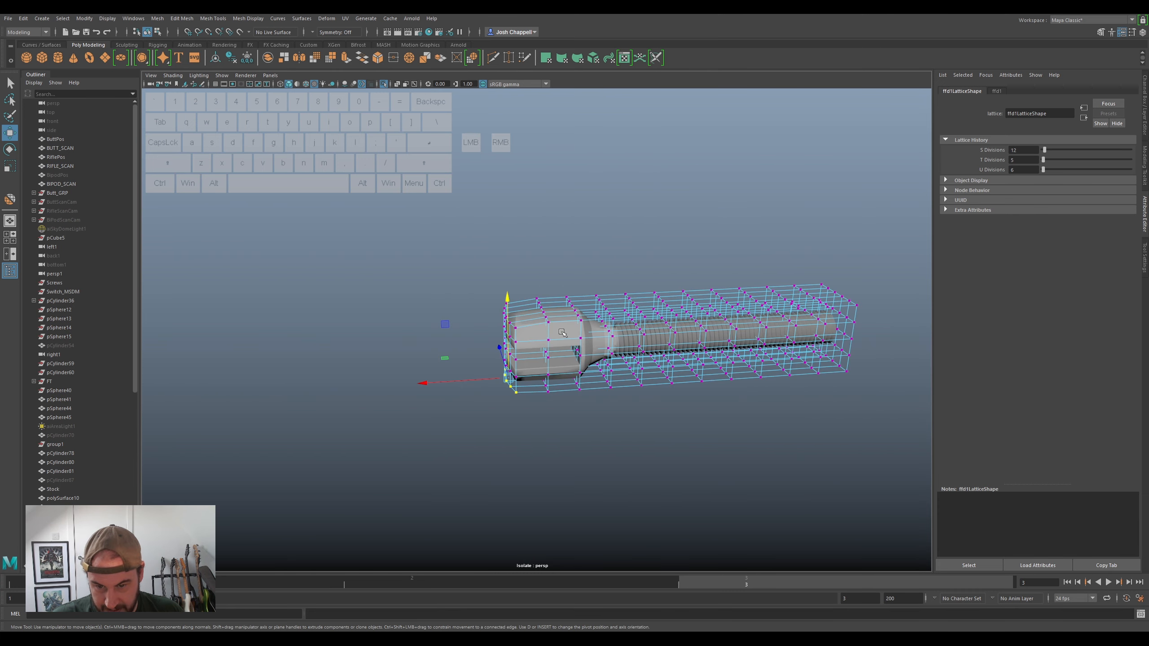
{"action": "left_click", "coordinate": [562, 333]}
{"action": "left_click", "coordinate": [231, 58]}
{"action": "key", "text": "3"}
{"action": "left_click", "coordinate": [597, 232]}
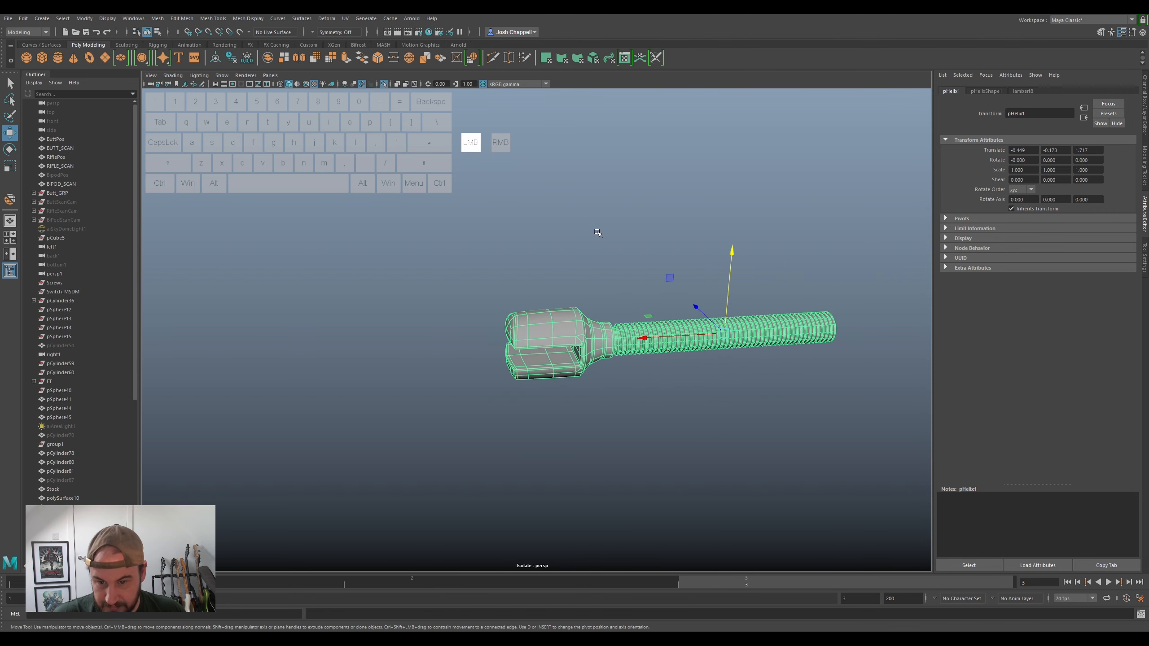
- Leave isolation to show the fork rod within the full bipod assembly
{"action": "scroll", "coordinate": [604, 244], "scroll_direction": "down", "scroll_amount": 4}
{"action": "mouse_move", "coordinate": [604, 245]}
{"action": "left_mouse_down", "text": "alt"}
{"action": "mouse_move", "coordinate": [613, 323]}
{"action": "mouse_move", "coordinate": [608, 245]}
{"action": "left_mouse_up", "text": "alt"}
{"action": "key", "text": "ctrl+1"}
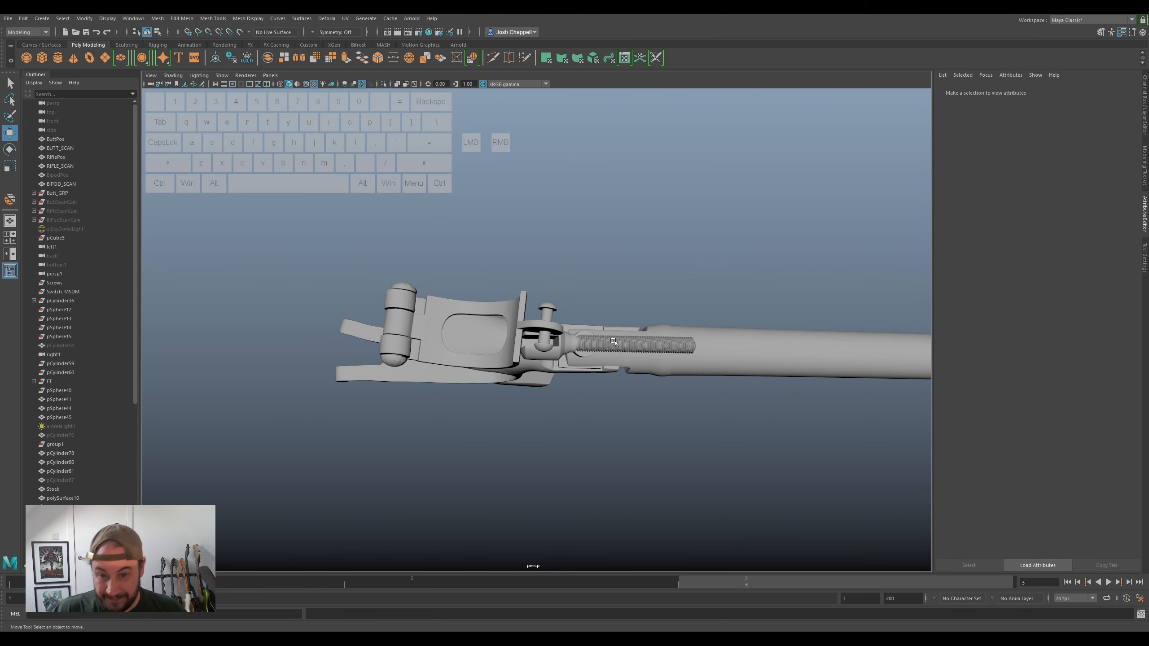
{"action": "scroll", "coordinate": [655, 335], "scroll_direction": "up", "scroll_amount": 3}
{"action": "left_click_drag", "start_coordinate": [696, 293], "coordinate": [608, 323], "text": "alt"}
- Rotate the threaded fork rod and nudge it so its fork lines up with the curved latch's hinge pin
{"action": "left_click", "coordinate": [585, 359]}
{"action": "left_click_drag", "start_coordinate": [585, 358], "coordinate": [614, 401], "text": "alt"}
{"action": "left_click", "coordinate": [687, 430]}
{"action": "left_click_drag", "start_coordinate": [687, 429], "coordinate": [581, 348], "text": "alt"}
{"action": "left_click", "coordinate": [582, 348]}
{"action": "key", "text": "e"}
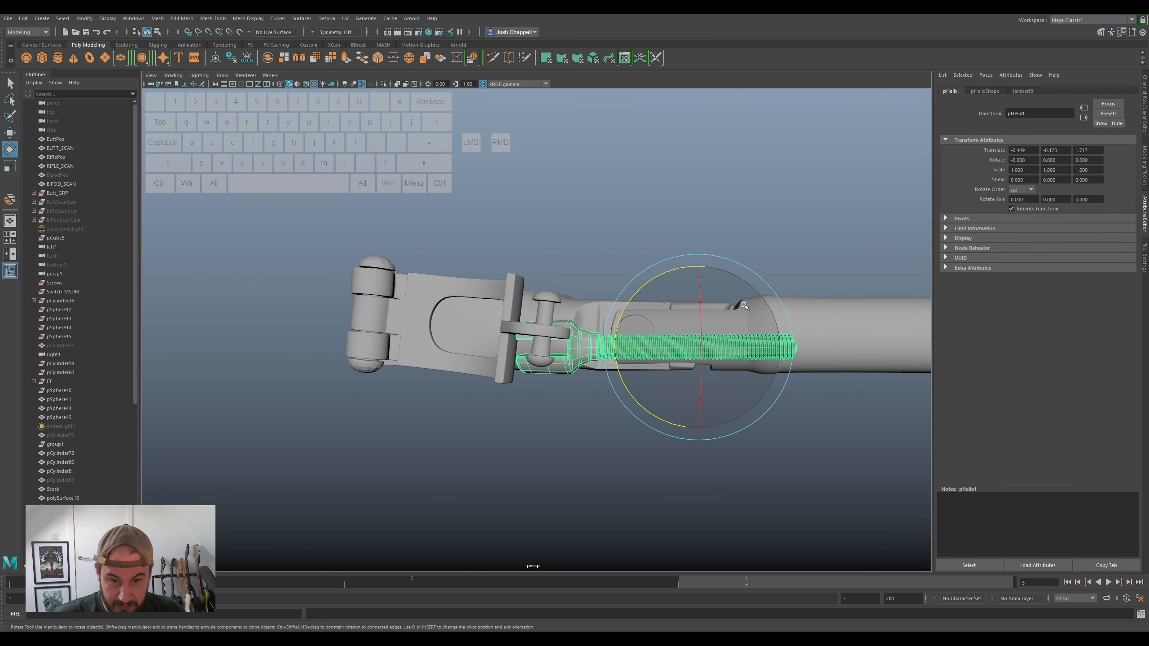
{"action": "left_click_drag", "start_coordinate": [664, 280], "coordinate": [507, 407]}
{"action": "key", "text": "w"}
{"action": "left_click_drag", "start_coordinate": [708, 309], "coordinate": [703, 313]}
{"action": "left_click_drag", "start_coordinate": [582, 388], "coordinate": [666, 352], "text": "alt"}
{"action": "scroll", "coordinate": [629, 408], "scroll_direction": "down", "scroll_amount": 3}
{"action": "left_click", "coordinate": [628, 408]}
{"action": "left_click_drag", "start_coordinate": [628, 409], "coordinate": [621, 446], "text": "alt"}
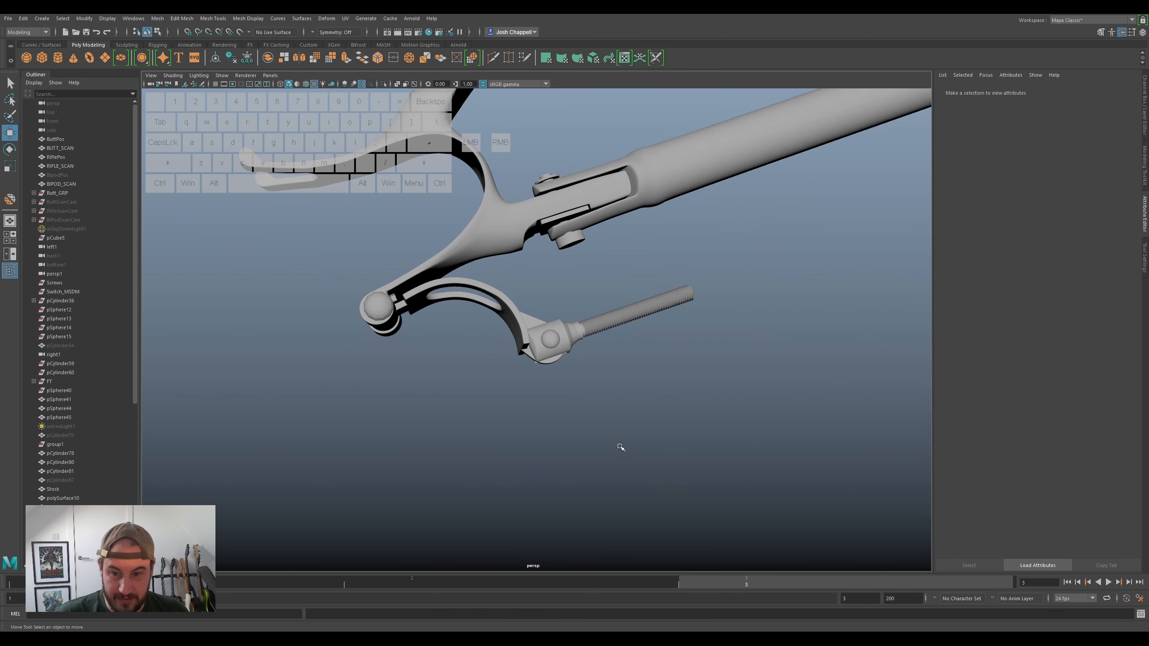
- Show the layer editor and make the ScanBipod layer visible over the modelled bipod
{"action": "left_click", "coordinate": [1145, 168]}
{"action": "left_click", "coordinate": [1145, 121]}
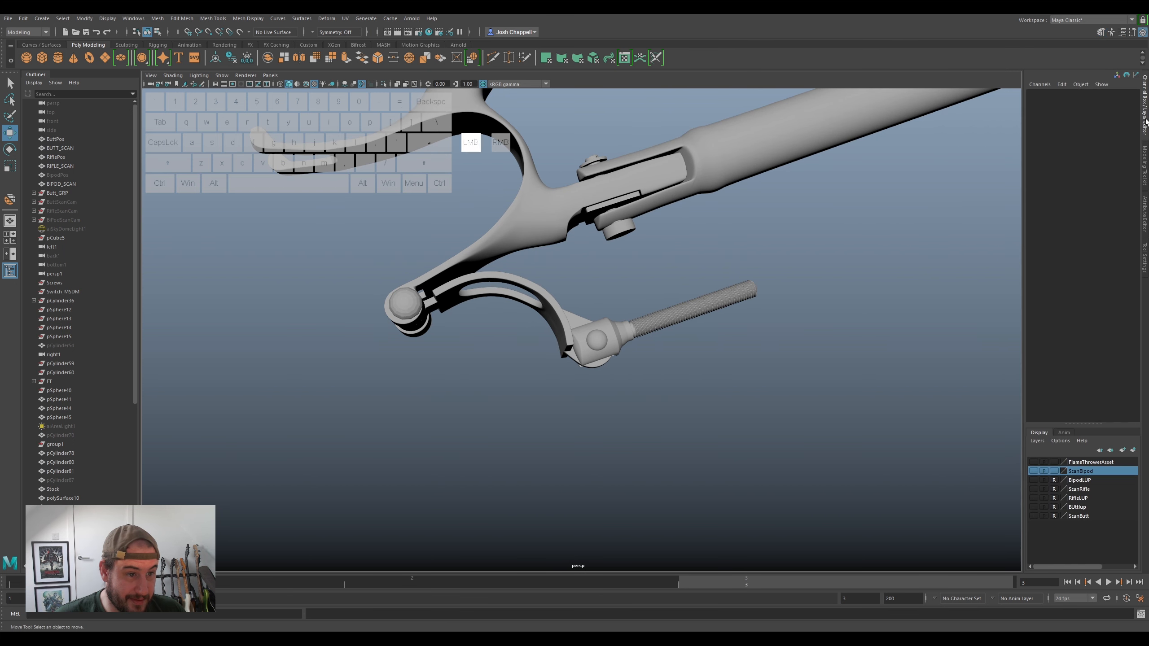
{"action": "left_click", "coordinate": [1032, 471]}
{"action": "left_click_drag", "start_coordinate": [712, 371], "coordinate": [747, 362], "text": "alt"}
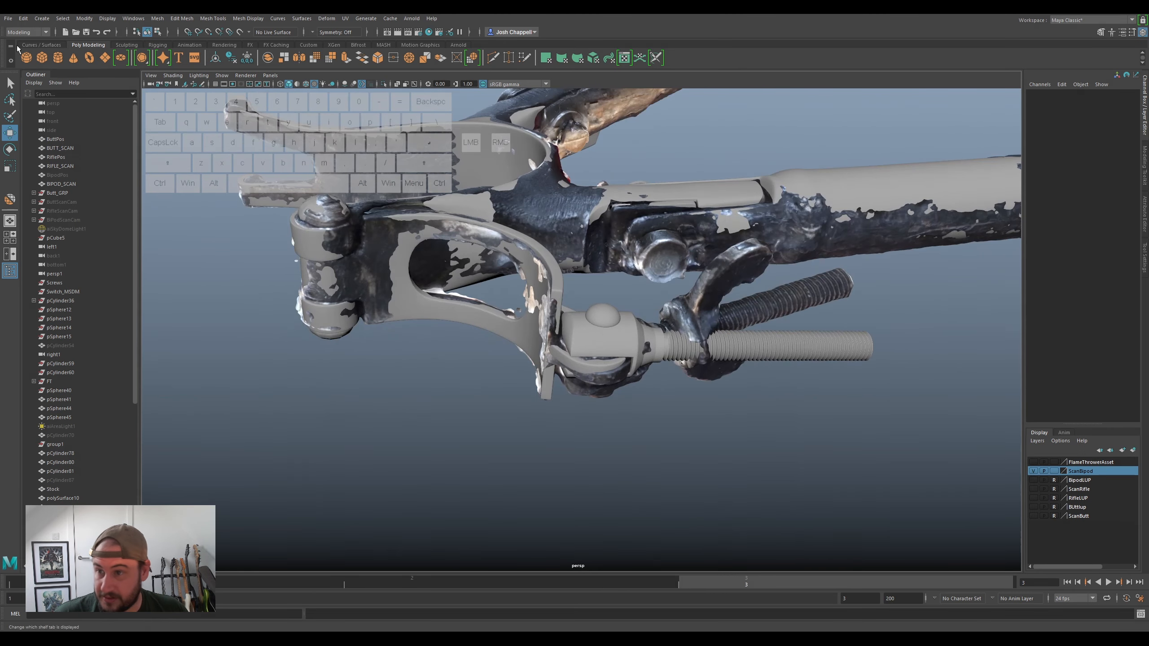
- Create a polygon cylinder, move it near the threaded rod, and set its Rotate Z to 90
{"action": "left_click", "coordinate": [60, 59]}
{"action": "right_click_drag", "start_coordinate": [659, 399], "coordinate": [637, 396], "text": "alt"}
{"action": "middle_click_drag", "start_coordinate": [637, 396], "coordinate": [538, 389], "text": "alt"}
{"action": "right_click_drag", "start_coordinate": [538, 390], "coordinate": [863, 234], "text": "alt"}
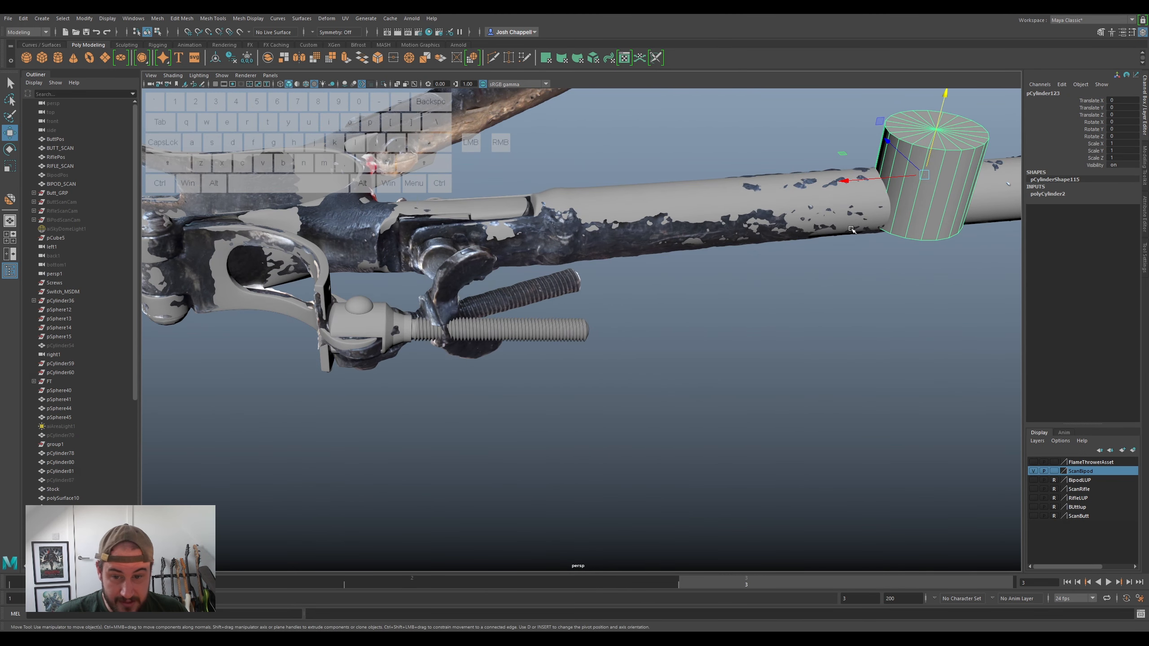
{"action": "left_click_drag", "start_coordinate": [875, 176], "coordinate": [758, 180]}
{"action": "key", "text": "e"}
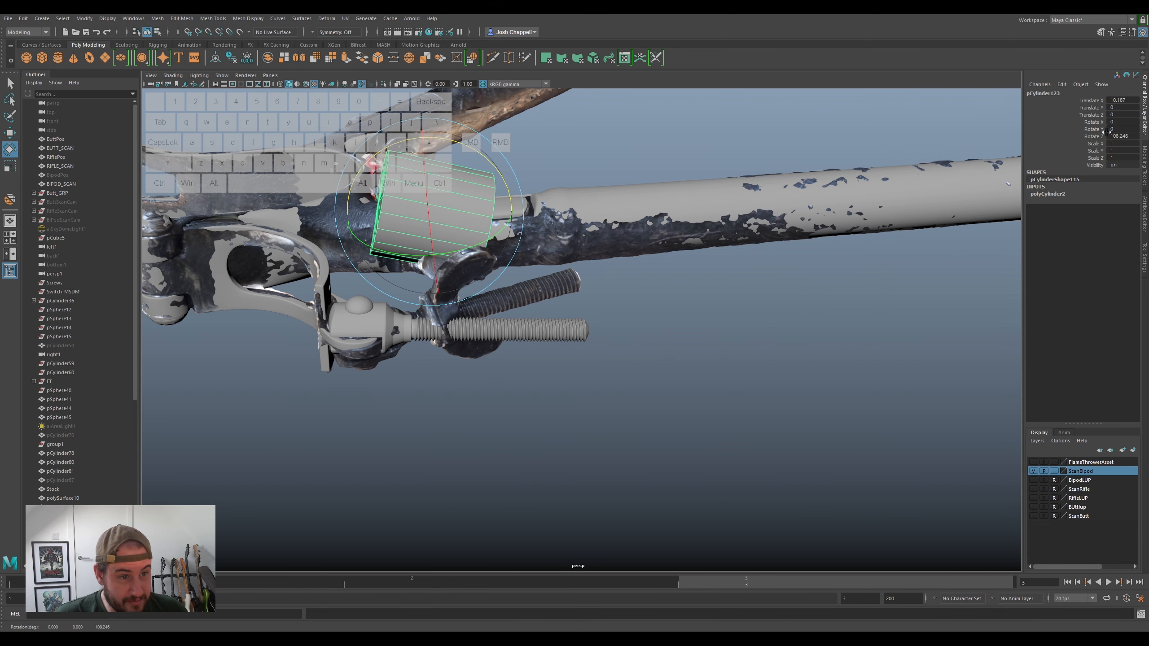
{"action": "key", "text": "Return"}
{"action": "key", "text": "w"}
- Shrink the cylinder to a scale of 0.425, lower it onto the scanned wing nut, and flatten its Scale Y to 0.187
{"action": "left_click_drag", "start_coordinate": [393, 221], "coordinate": [444, 348], "text": "alt"}
{"action": "key", "text": "r"}
{"action": "left_click_drag", "start_coordinate": [444, 349], "coordinate": [477, 286], "text": "alt"}
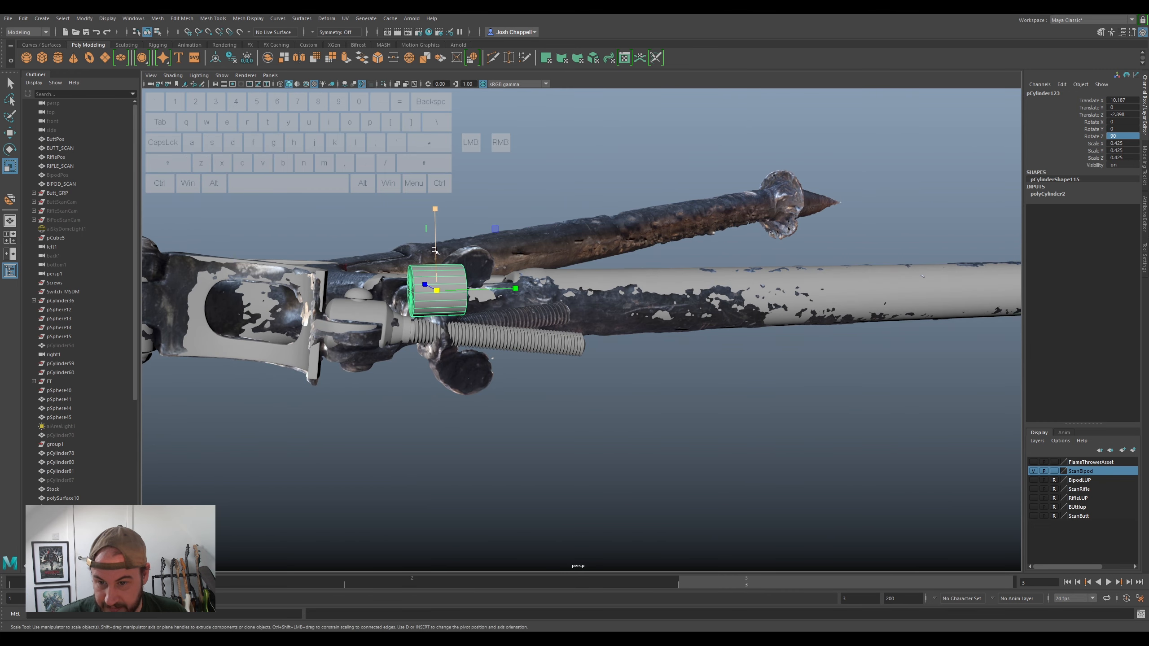
{"action": "key", "text": "w"}
{"action": "left_click_drag", "start_coordinate": [435, 251], "coordinate": [436, 295]}
{"action": "key", "text": "r"}
{"action": "left_click_drag", "start_coordinate": [513, 330], "coordinate": [470, 332]}
- Tilt the flattened cylinder about 16 degrees in X and centre it on the scanned wing nut's hub
{"action": "left_click_drag", "start_coordinate": [471, 333], "coordinate": [455, 393], "text": "alt"}
{"action": "key", "text": "e"}
{"action": "key", "text": "w"}
{"action": "left_click_drag", "start_coordinate": [456, 331], "coordinate": [531, 319]}
{"action": "left_click_drag", "start_coordinate": [531, 319], "coordinate": [544, 323], "text": "alt"}
{"action": "left_click_drag", "start_coordinate": [568, 276], "coordinate": [568, 269]}
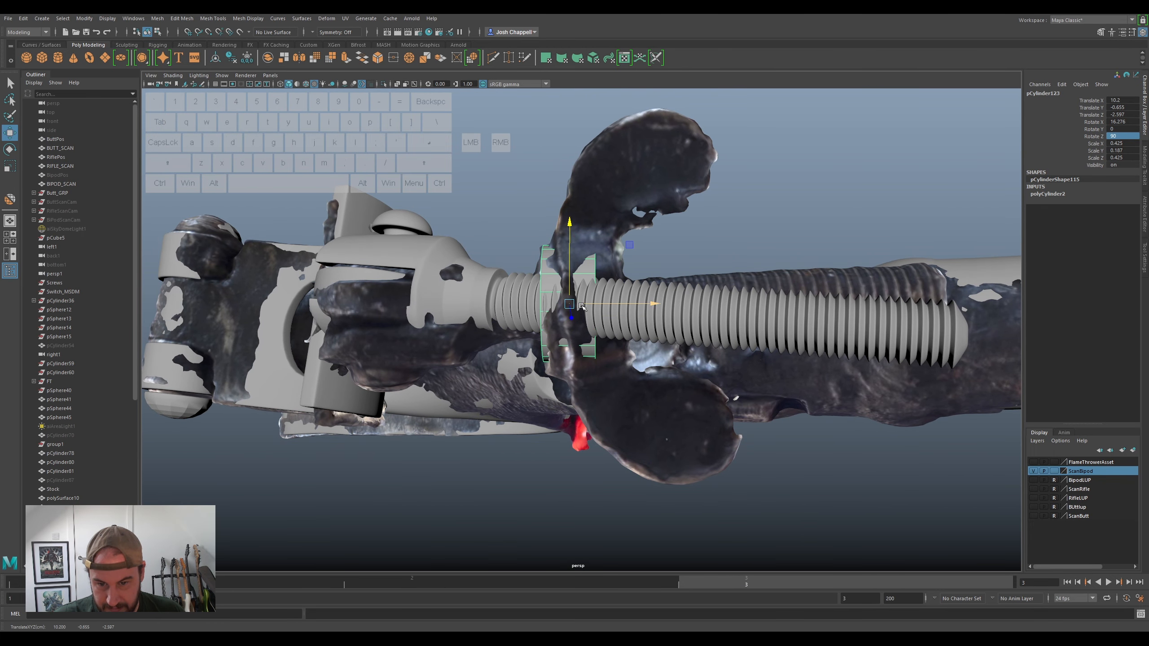
- Enlarge the hub cylinder to scale 0.493 by 0.217 by 0.493 and tilt it to 19.04 degrees in X to fit the scan
{"action": "left_click_drag", "start_coordinate": [604, 308], "coordinate": [590, 400], "text": "alt"}
{"action": "key", "text": "r"}
{"action": "key", "text": "w"}
{"action": "key", "text": "r"}
{"action": "key", "text": "e"}
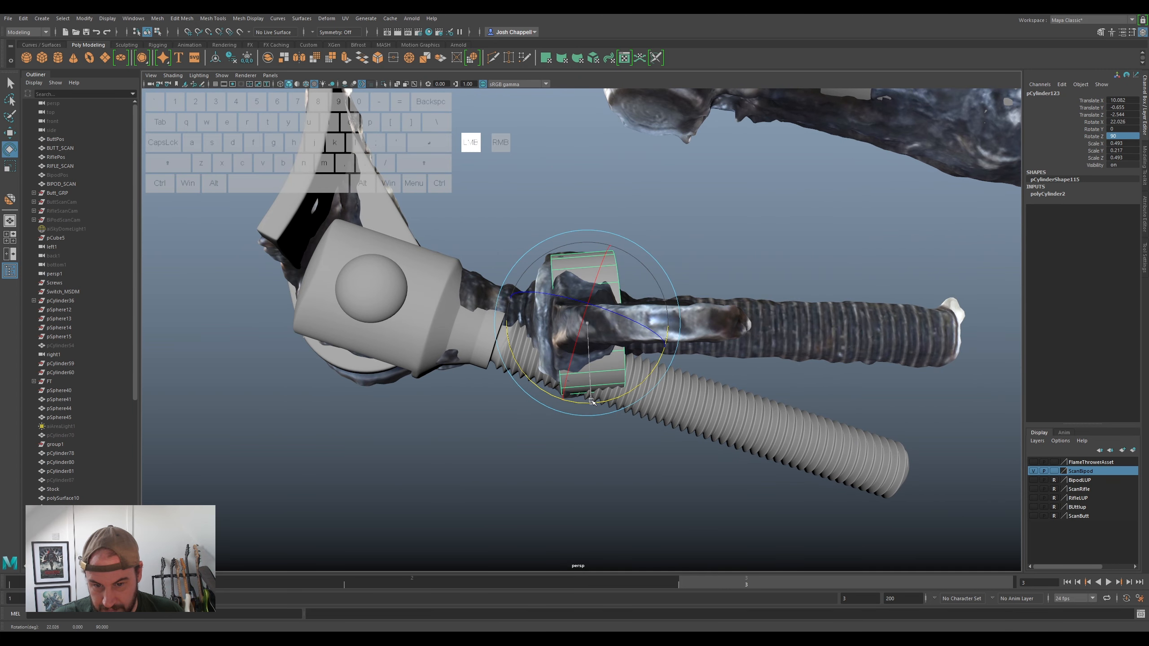
{"action": "key", "text": "w"}
{"action": "left_click_drag", "start_coordinate": [605, 323], "coordinate": [608, 323]}
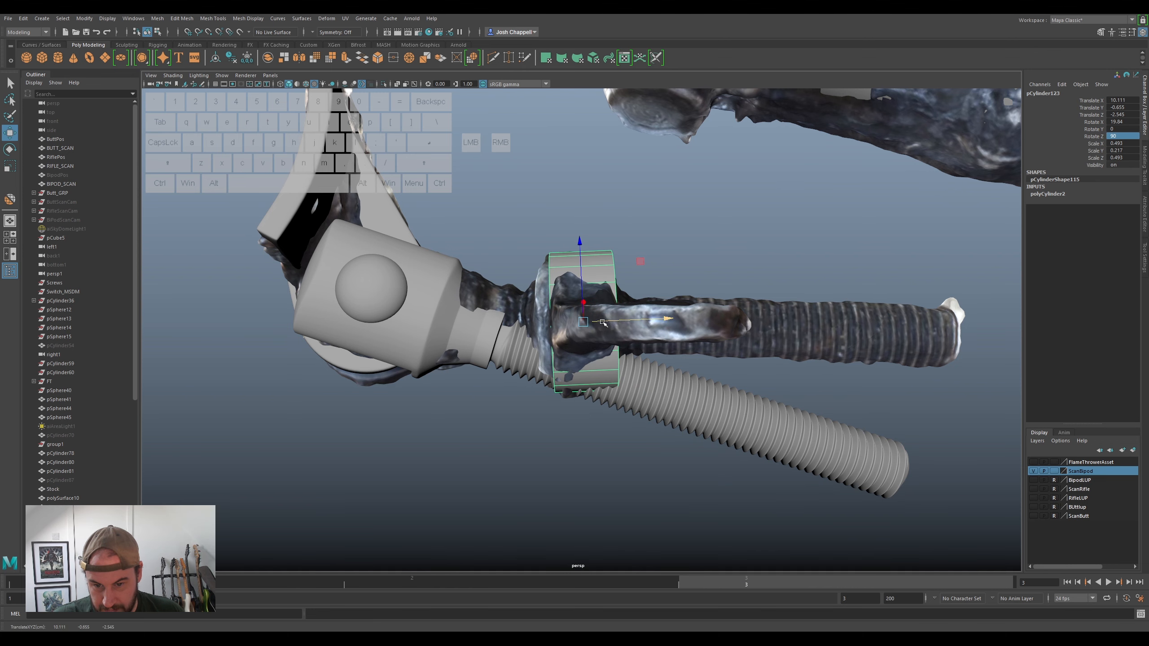
{"action": "left_click_drag", "start_coordinate": [581, 284], "coordinate": [714, 267]}
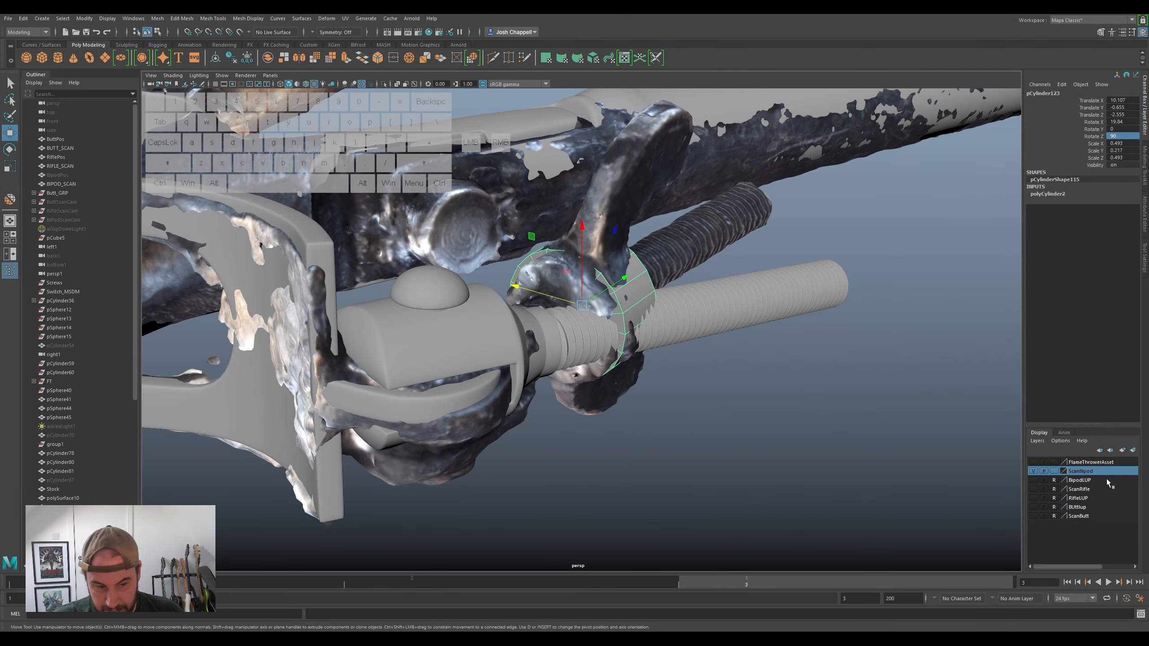
- Duplicate the hub cylinder, raise the copy to the wing nut's upper wing, and set its Rotate X to 90
{"action": "left_click", "coordinate": [1034, 471]}
{"action": "left_click", "coordinate": [1034, 470]}
{"action": "left_click_drag", "start_coordinate": [588, 393], "coordinate": [599, 351], "text": "alt"}
{"action": "scroll", "coordinate": [597, 347], "scroll_direction": "down", "scroll_amount": 3, "text": "alt"}
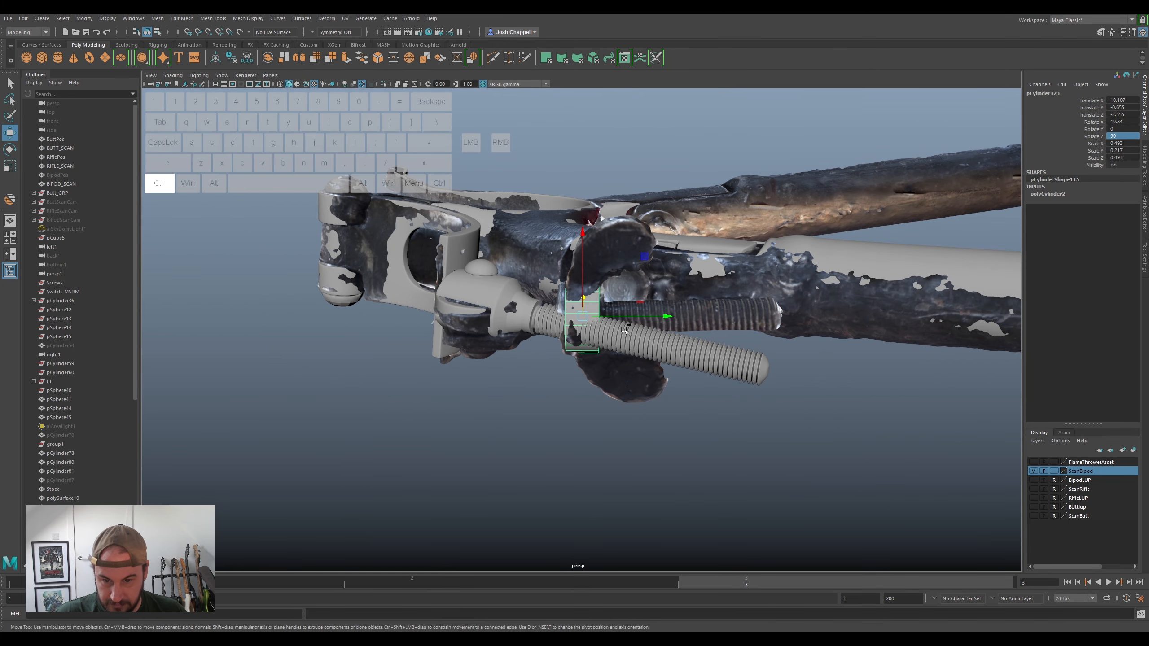
{"action": "key", "text": "ctrl+d"}
{"action": "left_click_drag", "start_coordinate": [583, 292], "coordinate": [583, 218]}
{"action": "key", "text": "e"}
{"action": "left_click_drag", "start_coordinate": [608, 254], "coordinate": [737, 239]}
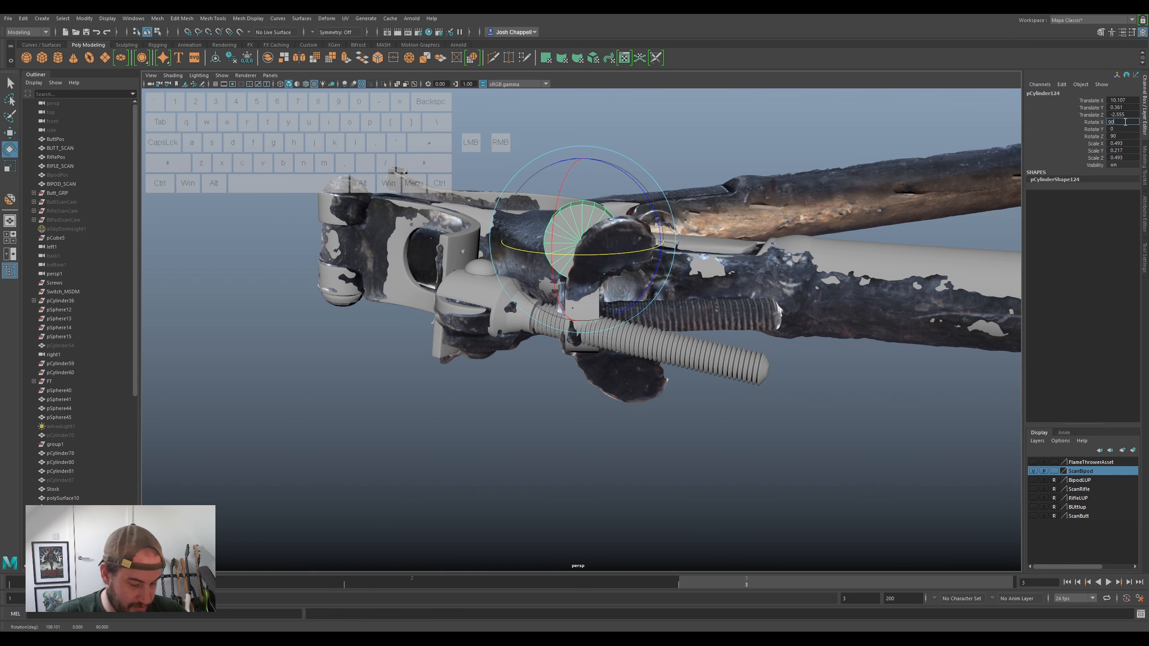
- Tilt the copied cylinder to 108.102 degrees in X, move it toward the upper wing, and scale it down to 0.322
{"action": "left_click_drag", "start_coordinate": [606, 174], "coordinate": [629, 320], "text": "alt"}
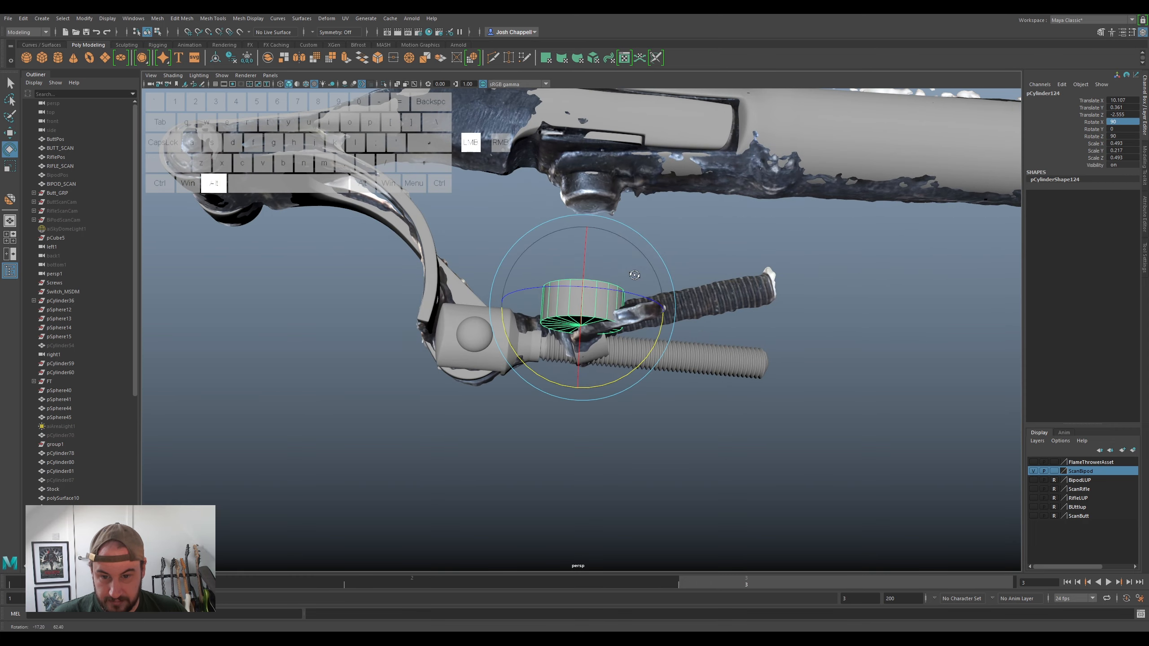
{"action": "mouse_move", "coordinate": [620, 365]}
{"action": "left_mouse_down"}
{"action": "mouse_move", "coordinate": [619, 383]}
{"action": "mouse_move", "coordinate": [641, 378]}
{"action": "left_mouse_up"}
{"action": "left_click_drag", "start_coordinate": [642, 378], "coordinate": [703, 242], "text": "alt"}
{"action": "key", "text": "w"}
{"action": "left_click_drag", "start_coordinate": [527, 239], "coordinate": [577, 246]}
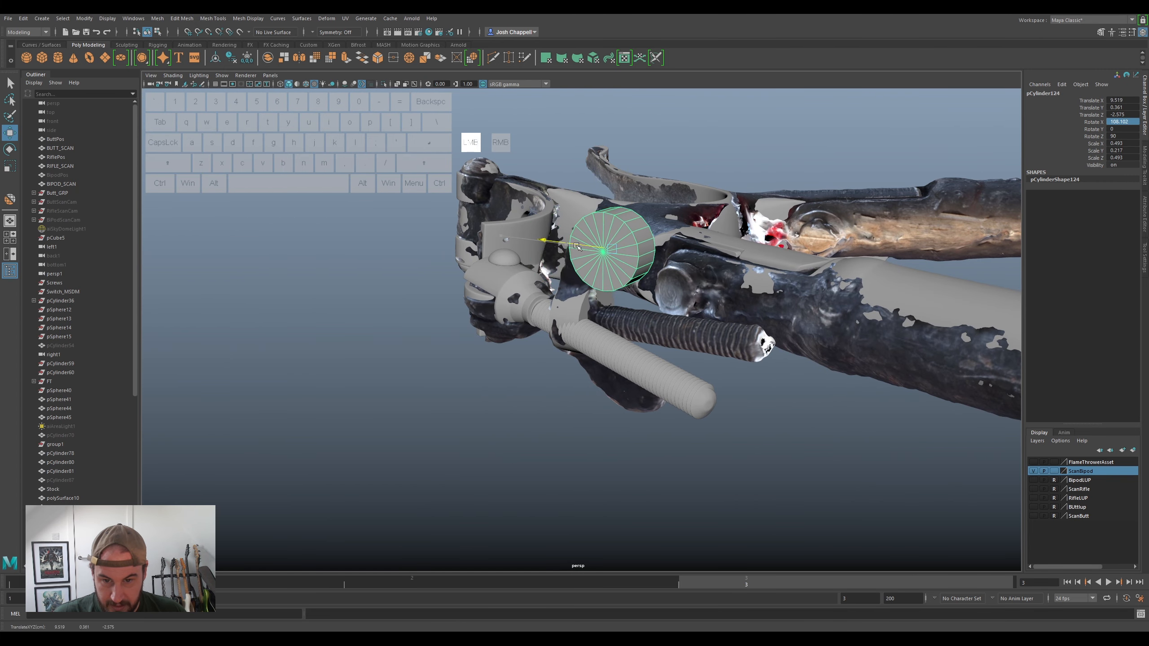
{"action": "key", "text": "r"}
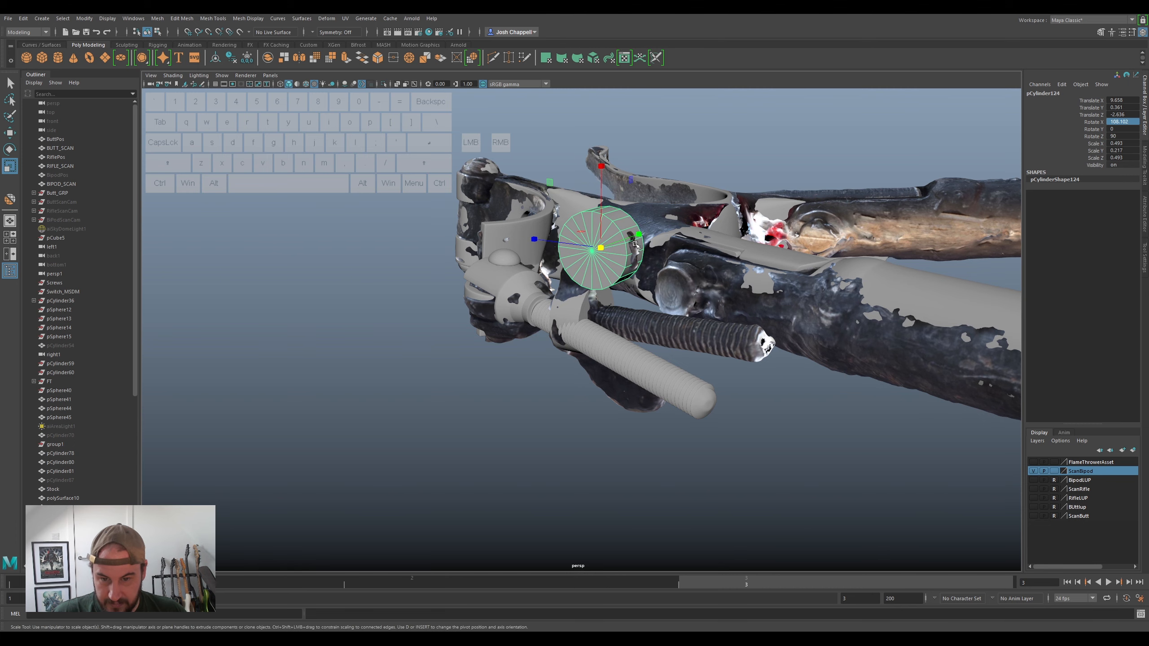
{"action": "left_click_drag", "start_coordinate": [600, 250], "coordinate": [669, 301]}
{"action": "scroll", "coordinate": [554, 289], "scroll_direction": "up", "scroll_amount": 5, "text": "alt"}
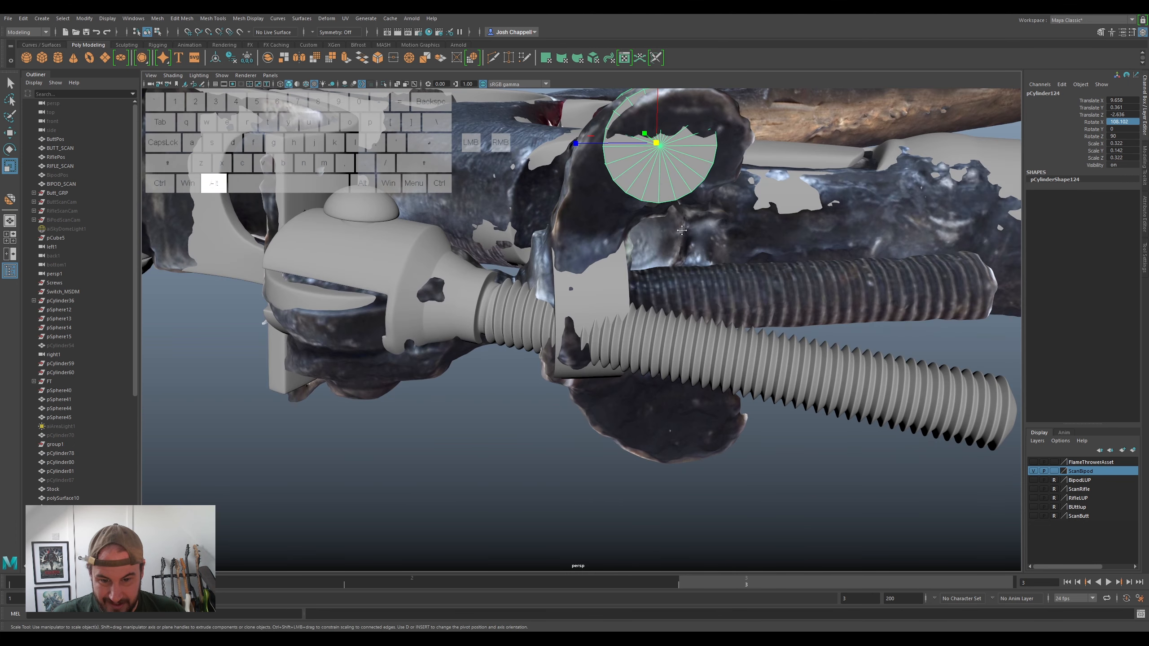
- Angle the small disc to match the scanned wing's face and thin its Scale Y to about 0.093
{"action": "middle_click_drag", "start_coordinate": [669, 301], "coordinate": [611, 381], "text": "alt"}
{"action": "scroll", "coordinate": [611, 382], "scroll_direction": "down", "scroll_amount": 2, "text": "alt"}
{"action": "left_click_drag", "start_coordinate": [612, 381], "coordinate": [601, 282], "text": "alt"}
{"action": "key", "text": "e"}
{"action": "left_click_drag", "start_coordinate": [512, 277], "coordinate": [519, 299]}
{"action": "left_click_drag", "start_coordinate": [556, 219], "coordinate": [593, 316]}
{"action": "key", "text": "w"}
{"action": "key", "text": "r"}
{"action": "mouse_move", "coordinate": [651, 362]}
{"action": "left_mouse_down"}
{"action": "mouse_move", "coordinate": [600, 368]}
{"action": "mouse_move", "coordinate": [667, 345]}
{"action": "mouse_move", "coordinate": [651, 362]}
{"action": "left_mouse_up"}
{"action": "key", "text": "w"}
{"action": "key", "text": "r"}
{"action": "key", "text": "e"}
- Move the disc into place over the rounded tip of the scanned upper wing
{"action": "left_click_drag", "start_coordinate": [651, 362], "coordinate": [637, 387], "text": "alt"}
{"action": "middle_click_drag", "start_coordinate": [638, 387], "coordinate": [712, 346], "text": "alt"}
{"action": "scroll", "coordinate": [687, 343], "scroll_direction": "up", "scroll_amount": 4}
{"action": "key", "text": "w"}
{"action": "left_click_drag", "start_coordinate": [672, 327], "coordinate": [703, 323]}
{"action": "scroll", "coordinate": [696, 299], "scroll_direction": "down", "scroll_amount": 4}
{"action": "scroll", "coordinate": [668, 347], "scroll_direction": "up", "scroll_amount": 3}
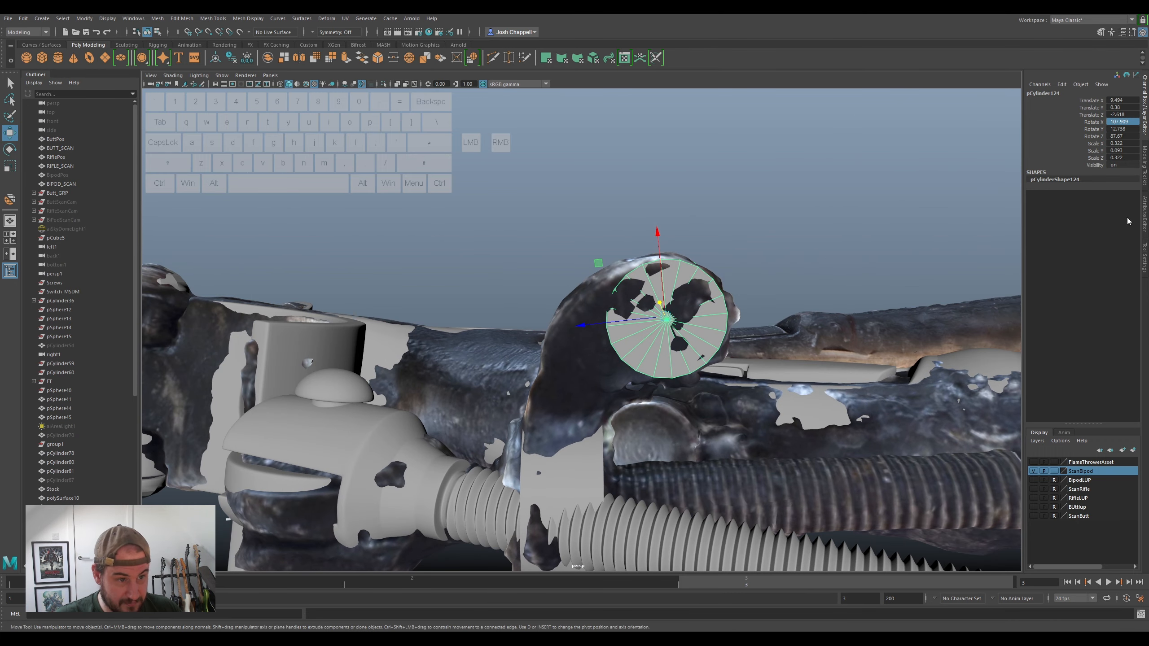
- Clear the accidental scan selection and set the ScanBipod layer to the reference display type
{"action": "right_click", "coordinate": [703, 308]}
{"action": "right_click_drag", "start_coordinate": [696, 323], "coordinate": [700, 328]}
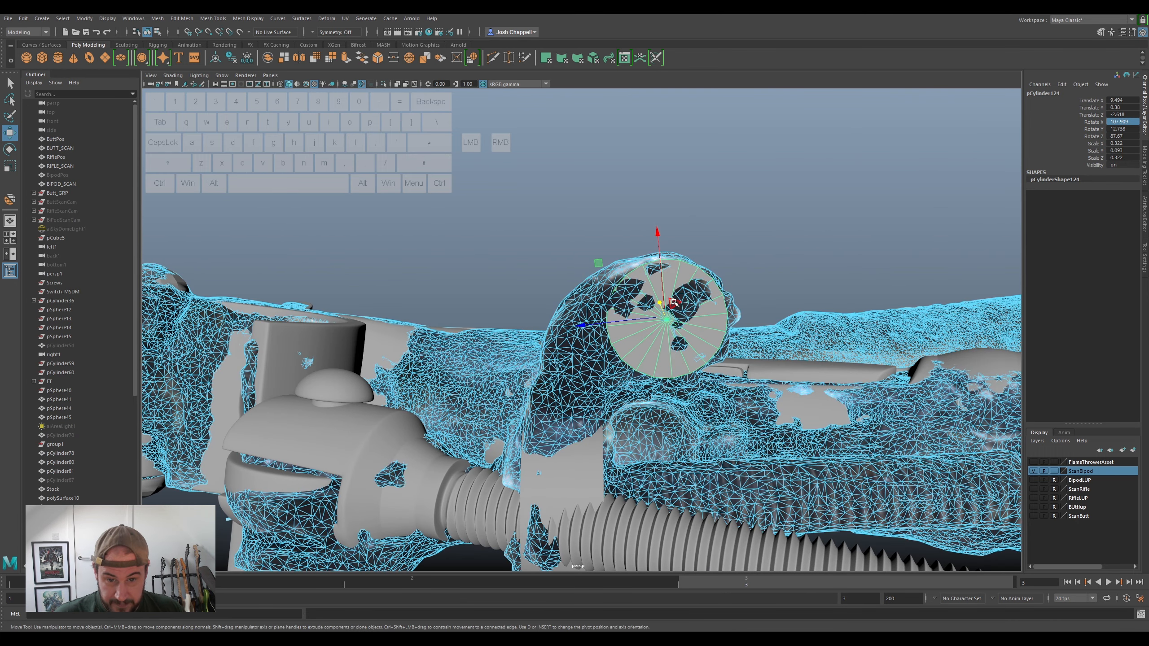
{"action": "right_click_drag", "start_coordinate": [598, 291], "coordinate": [618, 278]}
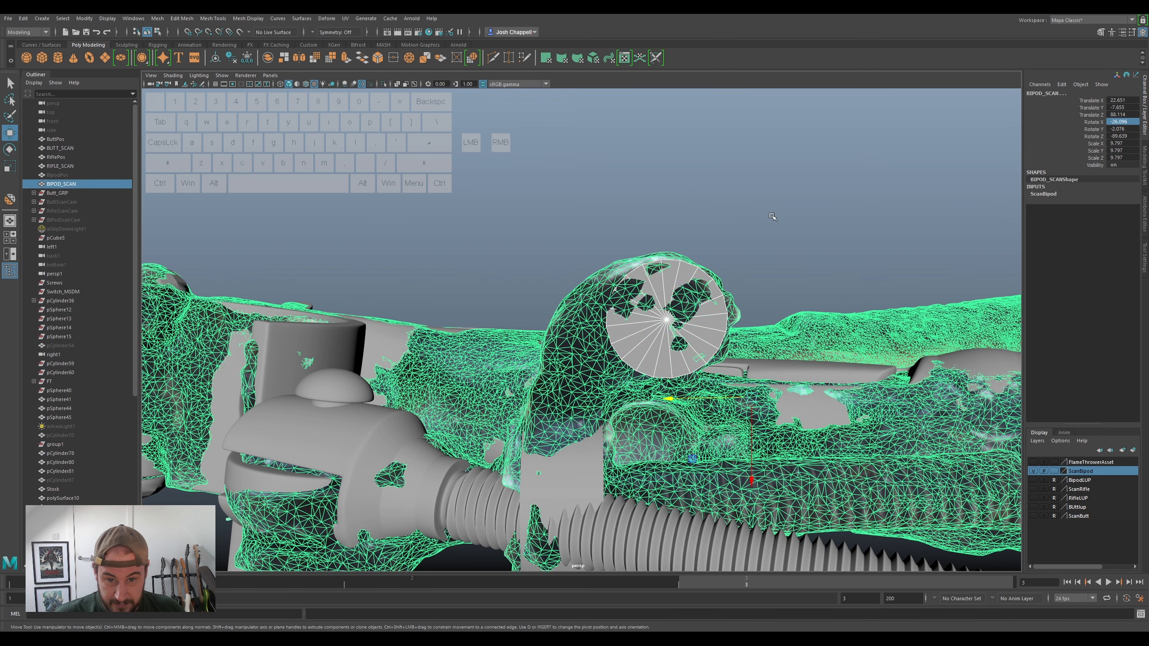
{"action": "left_click", "coordinate": [767, 221]}
{"action": "left_click", "coordinate": [1051, 471]}
{"action": "left_click", "coordinate": [1052, 471]}
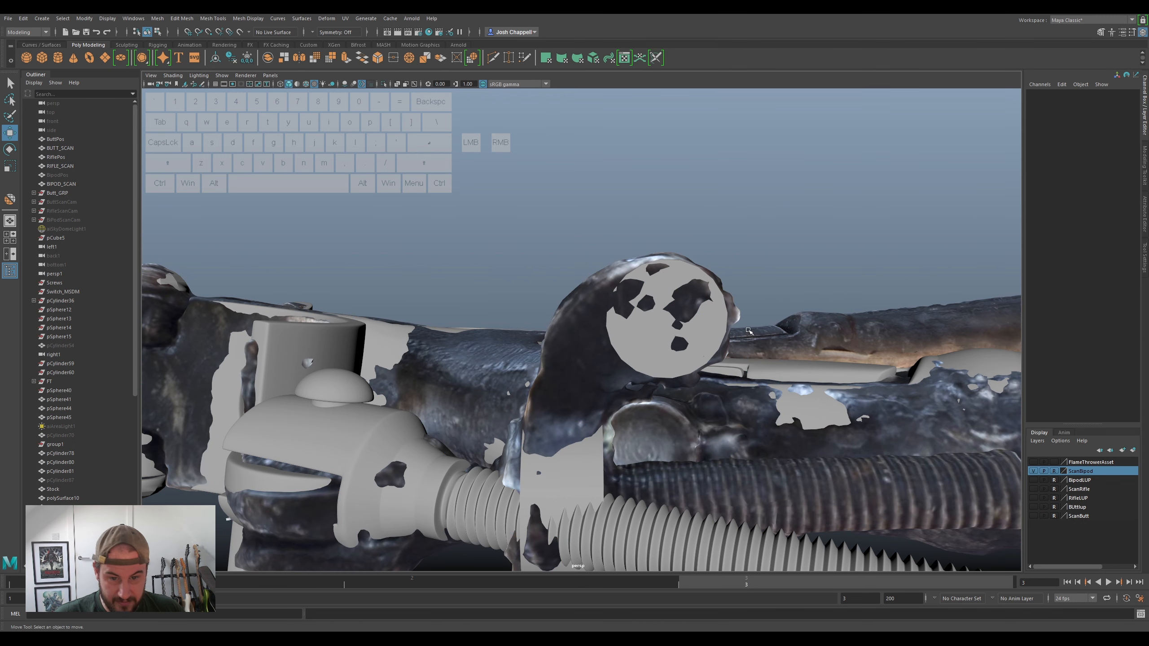
- Widen the wing disc to a scale of 0.336 and thin its Scale Y to 0.091 to match the scanned tip
{"action": "left_click", "coordinate": [715, 326]}
{"action": "key", "text": "r"}
{"action": "left_click_drag", "start_coordinate": [668, 320], "coordinate": [637, 336]}
{"action": "left_click_drag", "start_coordinate": [701, 315], "coordinate": [696, 316]}
{"action": "left_click_drag", "start_coordinate": [697, 316], "coordinate": [682, 379], "text": "alt"}
{"action": "key", "text": "e"}
{"action": "left_click_drag", "start_coordinate": [602, 362], "coordinate": [679, 362], "text": "alt"}
{"action": "key", "text": "w"}
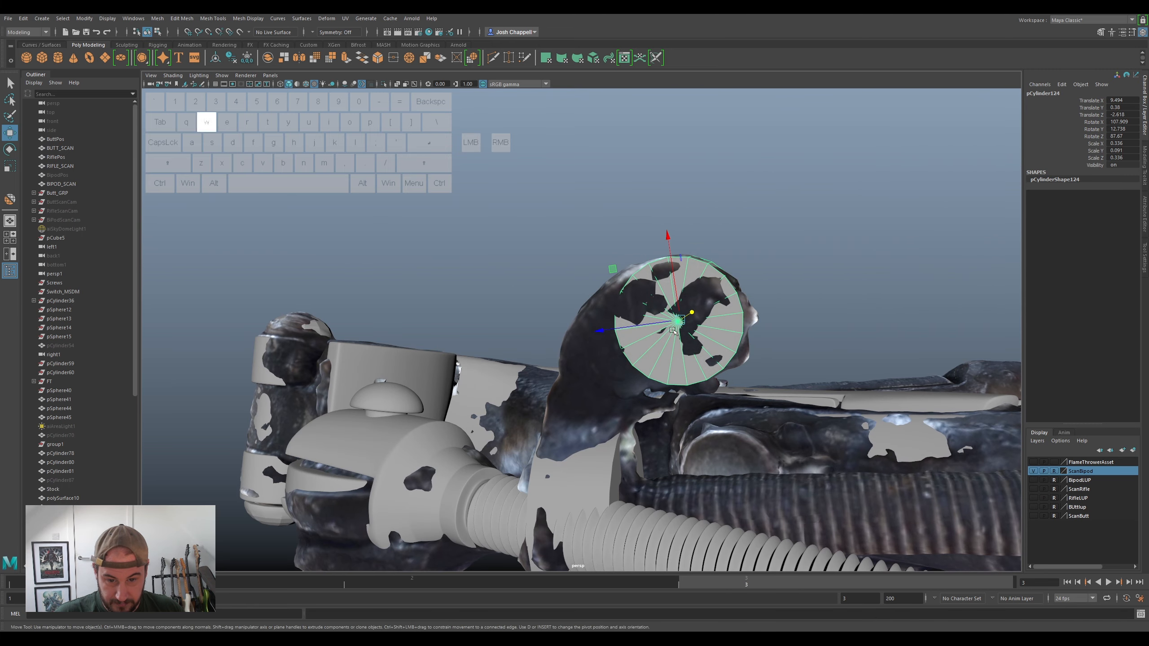
- Delete the disc's cap faces and the rim faces on its hub side, leaving an open curved band
{"action": "right_click", "coordinate": [672, 328]}
{"action": "right_click_drag", "start_coordinate": [674, 342], "coordinate": [669, 348]}
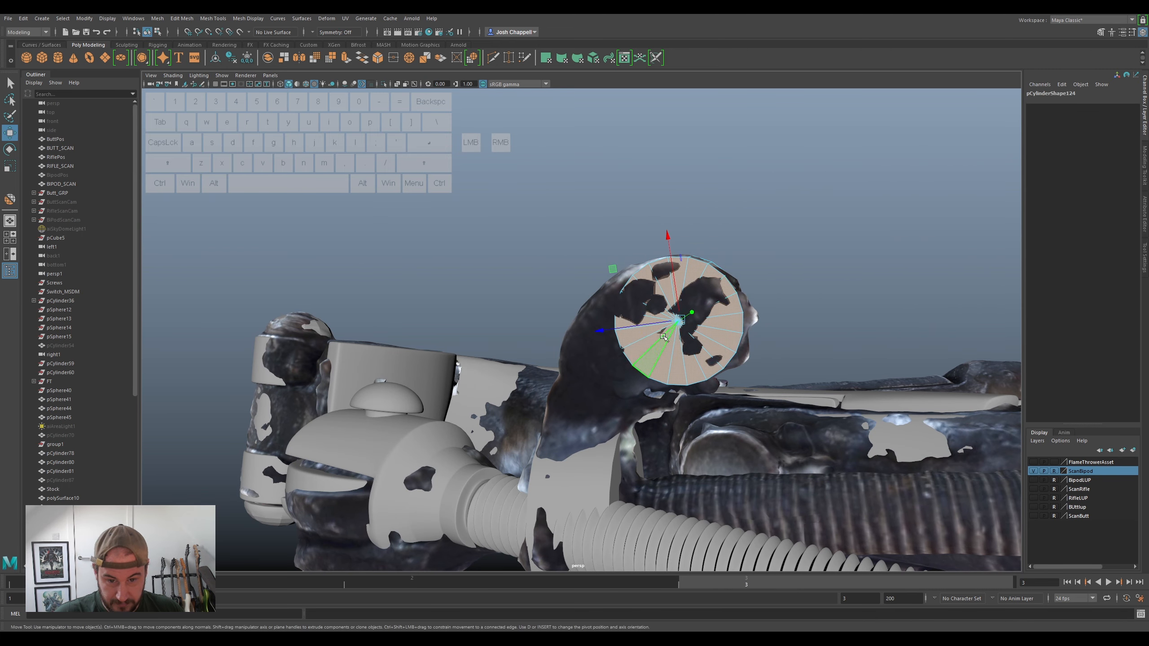
{"action": "key", "text": "Delete"}
{"action": "scroll", "coordinate": [678, 303], "scroll_direction": "down", "scroll_amount": 2}
{"action": "left_click_drag", "start_coordinate": [678, 306], "coordinate": [583, 297], "text": "alt"}
{"action": "left_click_drag", "start_coordinate": [633, 374], "coordinate": [634, 374]}
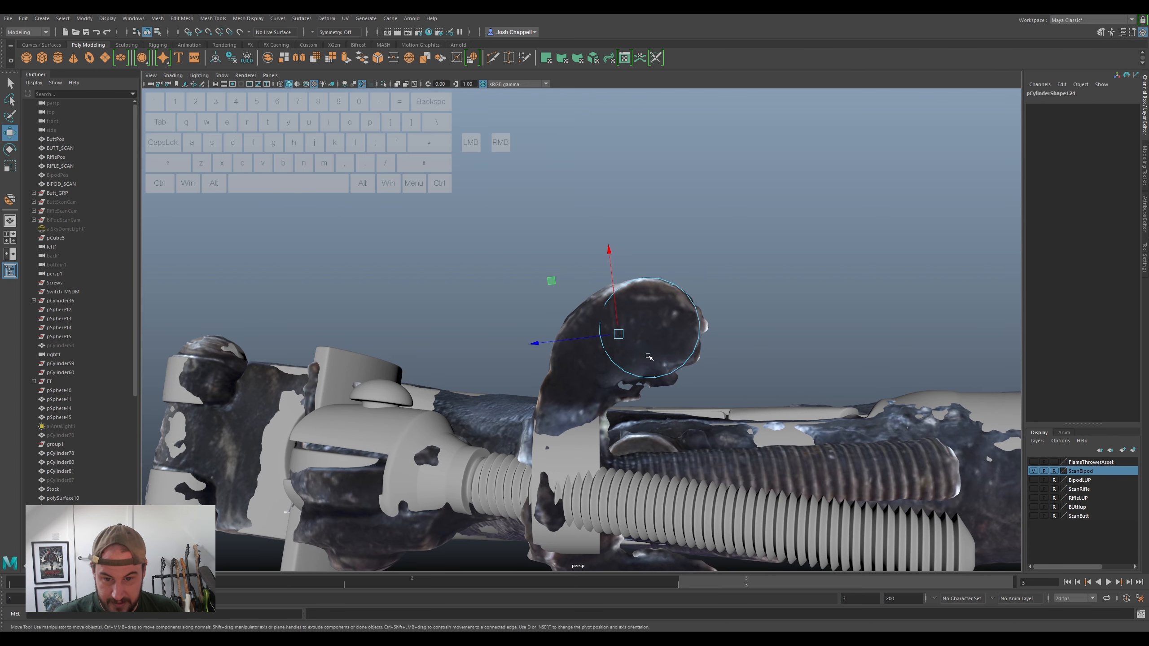
{"action": "left_click", "coordinate": [639, 348]}
{"action": "scroll", "coordinate": [642, 314], "scroll_direction": "up", "scroll_amount": 2}
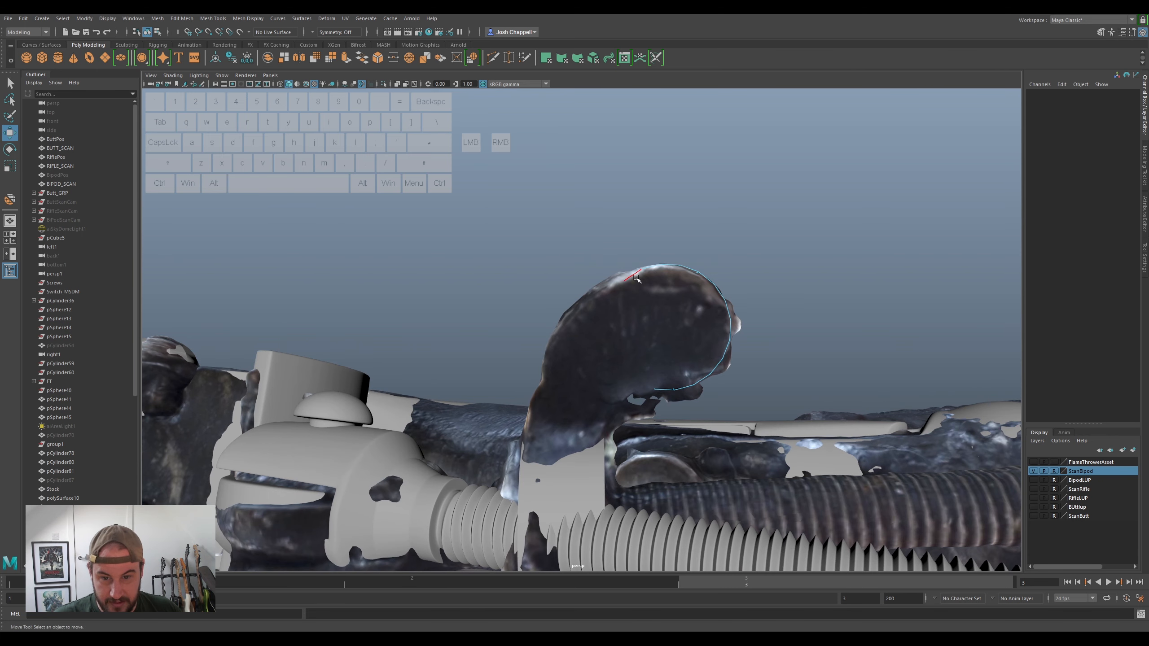
- Extrude the band's upper end edge three times along the wing's outer curve down to the hub
{"action": "right_click_drag", "start_coordinate": [634, 280], "coordinate": [629, 255]}
{"action": "left_click_drag", "start_coordinate": [630, 260], "coordinate": [612, 293]}
{"action": "left_click_drag", "start_coordinate": [673, 240], "coordinate": [620, 263], "text": "ctrl"}
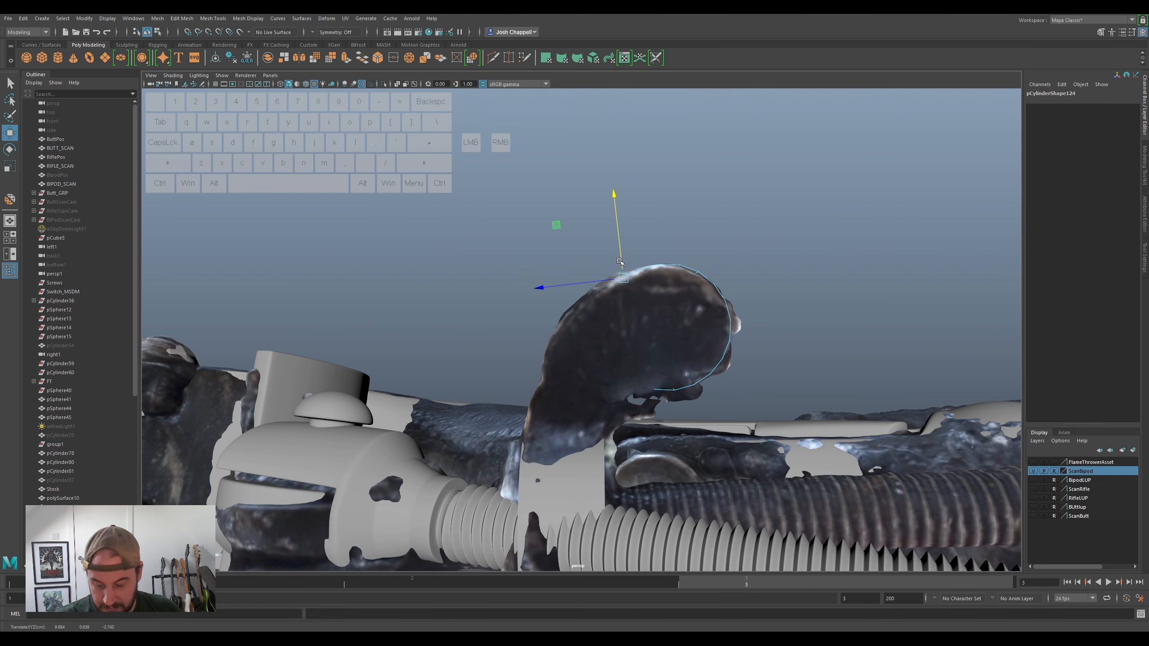
{"action": "key", "text": "ctrl+e"}
{"action": "left_click_drag", "start_coordinate": [597, 291], "coordinate": [548, 319]}
{"action": "left_click_drag", "start_coordinate": [556, 289], "coordinate": [507, 364]}
{"action": "key", "text": "ctrl+e"}
{"action": "left_click_drag", "start_coordinate": [508, 315], "coordinate": [565, 398]}
{"action": "key", "text": "ctrl+e"}
{"action": "left_click_drag", "start_coordinate": [508, 364], "coordinate": [633, 241]}
- Adjust the band's outer edges to follow the scanned wing's curve and display it with smoothing preview
{"action": "left_click", "coordinate": [622, 255]}
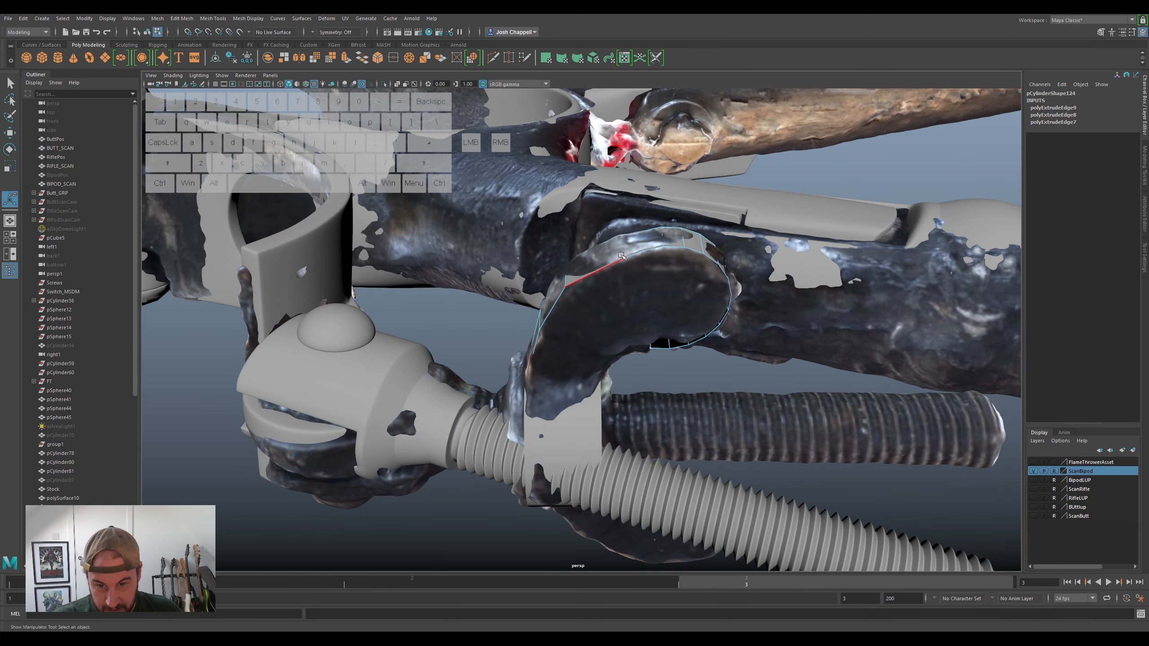
{"action": "key", "text": "w"}
{"action": "left_click_drag", "start_coordinate": [604, 250], "coordinate": [690, 348]}
{"action": "left_click", "coordinate": [639, 241]}
{"action": "key", "text": "3"}
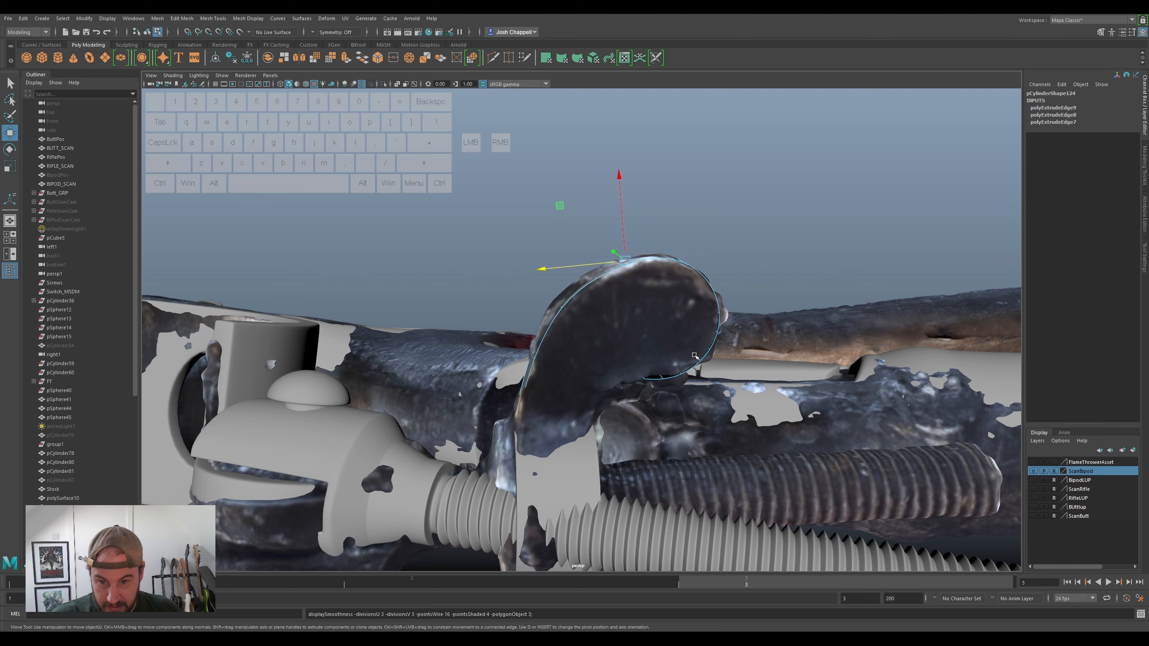
{"action": "left_click", "coordinate": [592, 276]}
{"action": "left_click_drag", "start_coordinate": [593, 262], "coordinate": [542, 302]}
{"action": "left_click", "coordinate": [559, 305]}
{"action": "left_click_drag", "start_coordinate": [533, 348], "coordinate": [644, 213], "text": "alt"}
{"action": "left_click", "coordinate": [655, 276]}
{"action": "left_click", "coordinate": [668, 251]}
- Reposition the edges around the band's tip and underside to match the scanned wing's outline
{"action": "left_click_drag", "start_coordinate": [650, 333], "coordinate": [609, 304], "text": "alt"}
{"action": "left_click", "coordinate": [613, 317]}
{"action": "left_click", "coordinate": [592, 327]}
{"action": "left_click", "coordinate": [611, 313]}
{"action": "left_click_drag", "start_coordinate": [548, 323], "coordinate": [559, 333], "text": "alt"}
{"action": "middle_click_drag", "start_coordinate": [559, 333], "coordinate": [582, 338], "text": "alt"}
{"action": "left_click", "coordinate": [584, 327]}
{"action": "left_click_drag", "start_coordinate": [582, 313], "coordinate": [580, 311]}
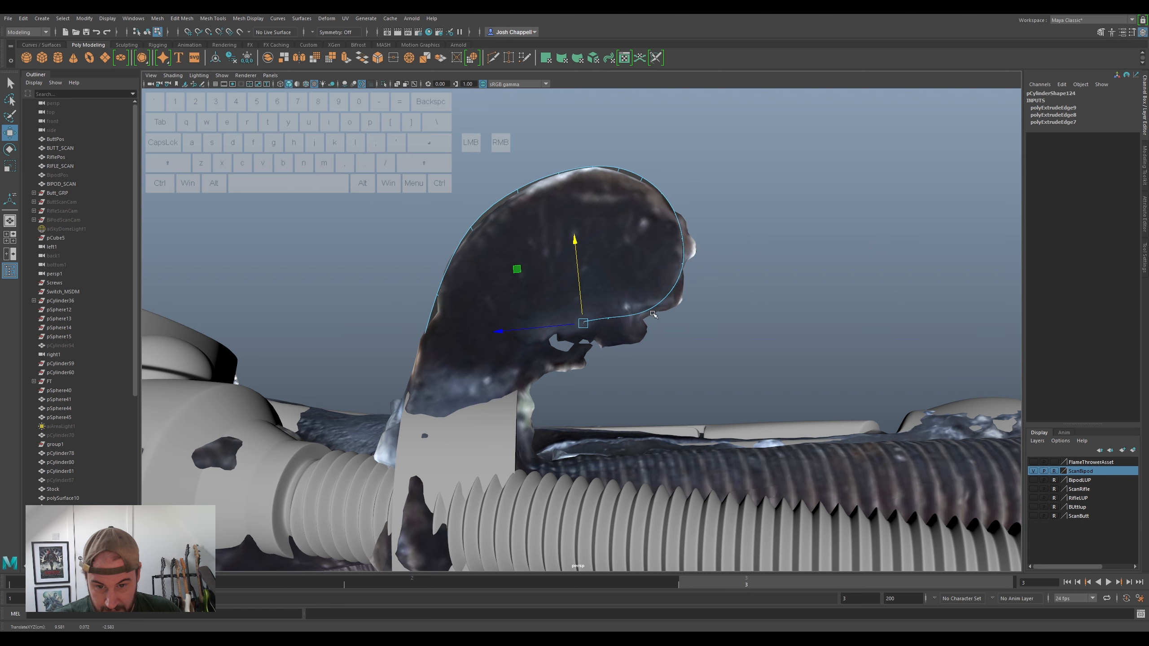
{"action": "left_click", "coordinate": [633, 316]}
{"action": "left_click_drag", "start_coordinate": [631, 304], "coordinate": [631, 304]}
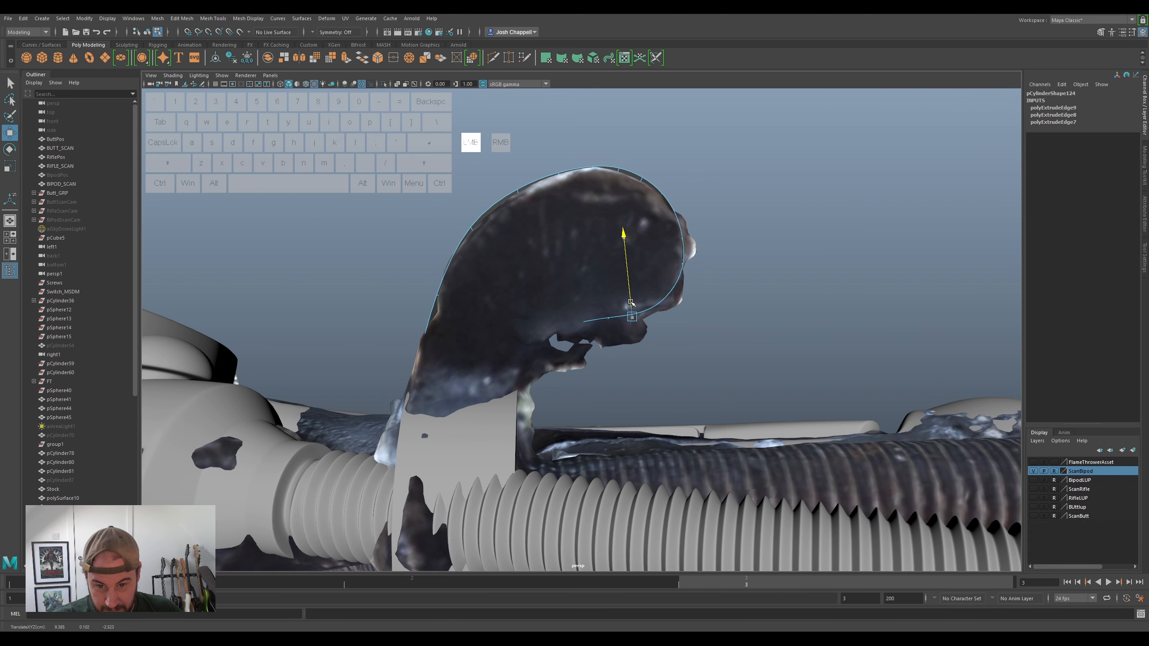
{"action": "left_click_drag", "start_coordinate": [631, 302], "coordinate": [631, 302]}
{"action": "left_click_drag", "start_coordinate": [630, 302], "coordinate": [667, 282], "text": "alt"}
{"action": "left_click", "coordinate": [684, 279]}
{"action": "scroll", "coordinate": [635, 324], "scroll_direction": "up", "scroll_amount": 1, "text": "alt"}
{"action": "middle_click_drag", "start_coordinate": [634, 324], "coordinate": [754, 299], "text": "alt"}
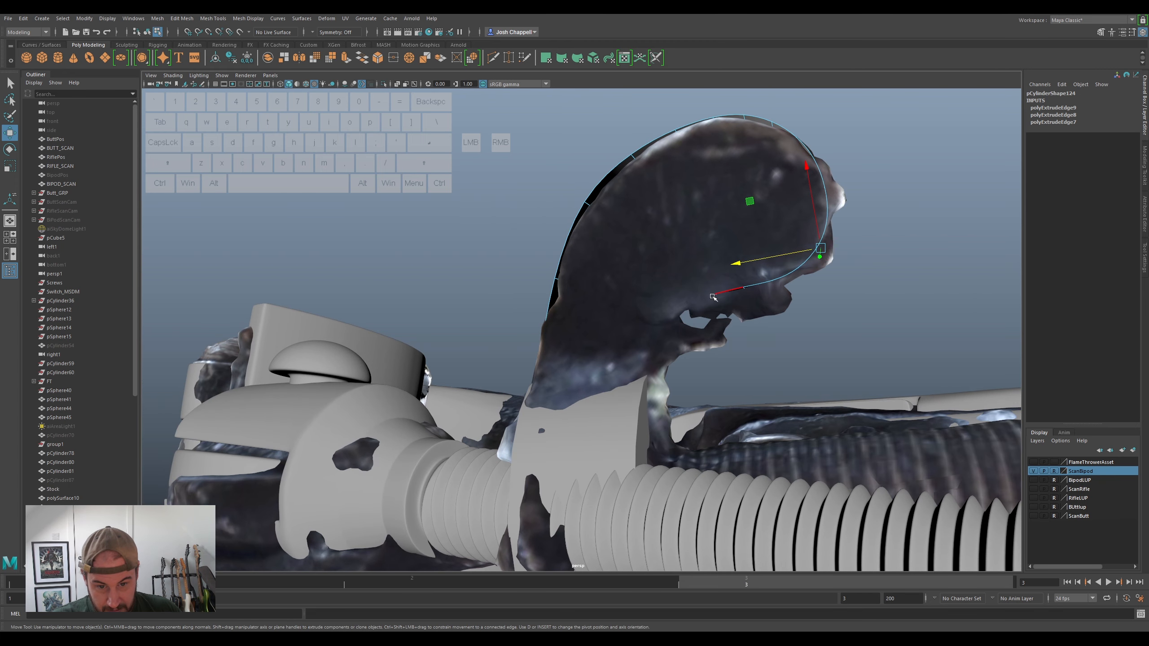
- Extrude the band's lower end edge three times along the wing's inner curve to the hub and adjust the bend edge
{"action": "left_click_drag", "start_coordinate": [717, 298], "coordinate": [670, 334], "text": "alt"}
{"action": "key", "text": "ctrl+e"}
{"action": "key", "text": "ctrl+e"}
{"action": "key", "text": "ctrl+e"}
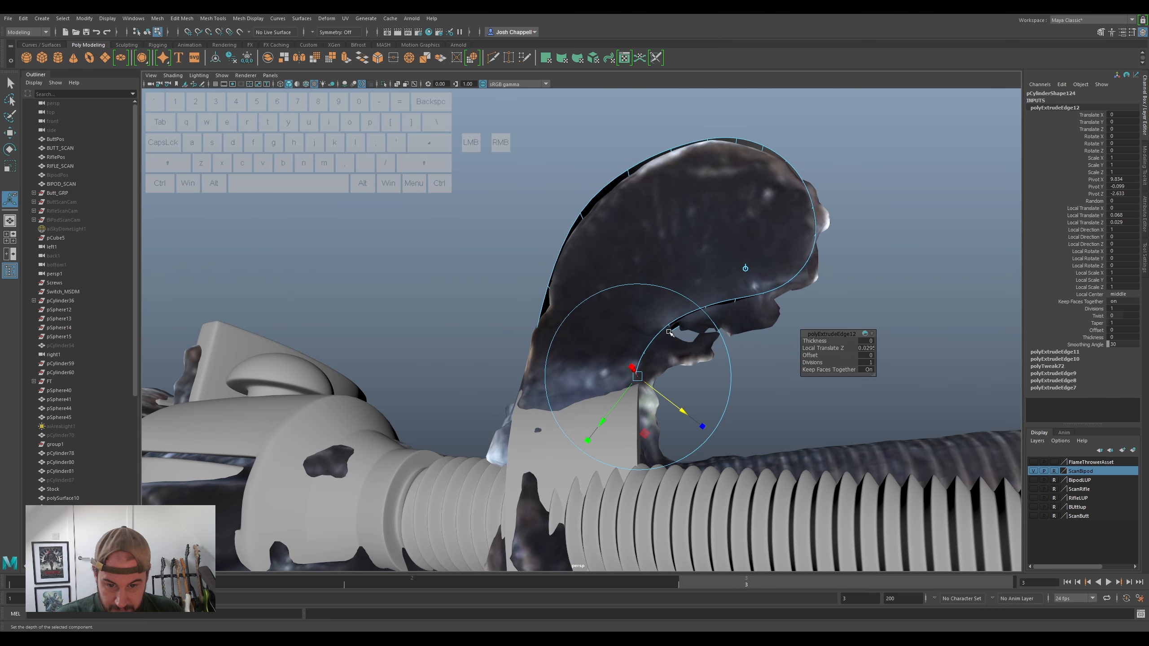
{"action": "key", "text": "w"}
{"action": "left_click", "coordinate": [664, 305]}
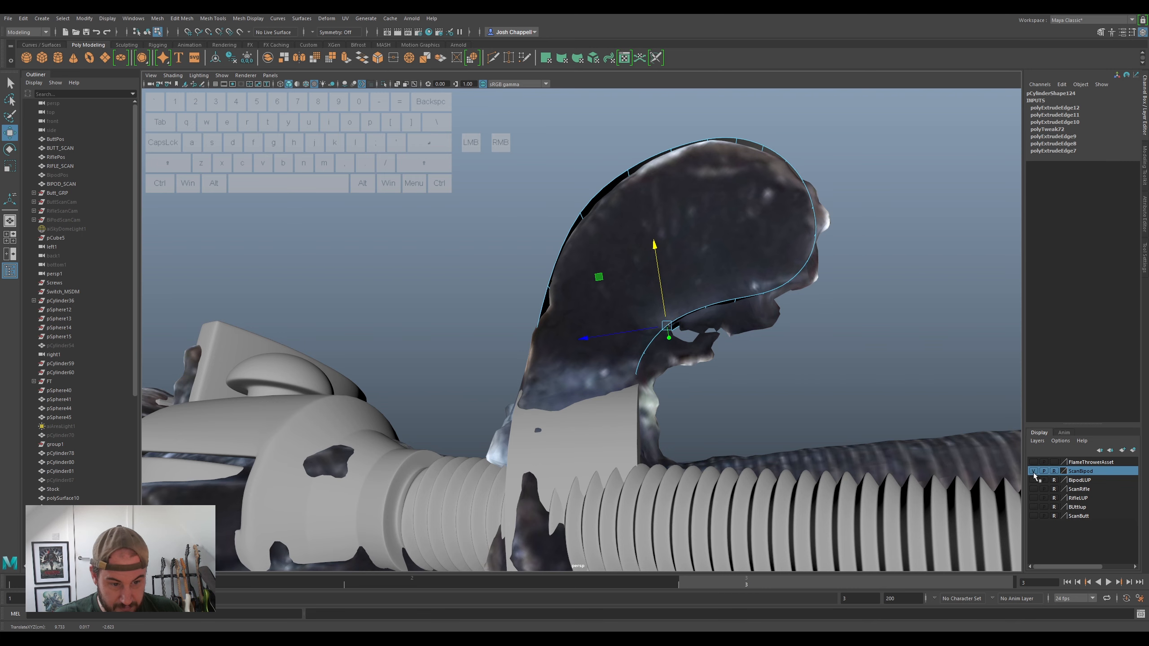
- Hide the bipod scan layer and delete a surplus cross edge at the crest of the wing band
{"action": "left_click", "coordinate": [1033, 471]}
{"action": "left_click_drag", "start_coordinate": [850, 310], "coordinate": [628, 308], "text": "alt"}
{"action": "right_click_drag", "start_coordinate": [628, 309], "coordinate": [673, 295], "text": "alt"}
{"action": "middle_click_drag", "start_coordinate": [673, 295], "coordinate": [630, 319], "text": "alt"}
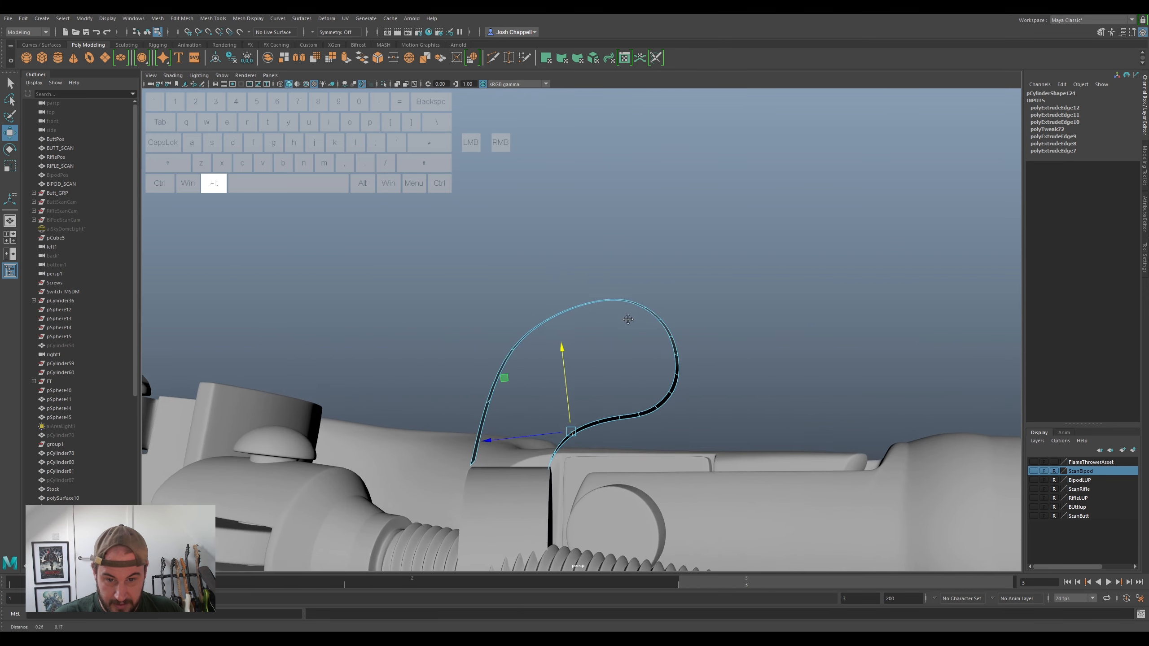
{"action": "right_click_drag", "start_coordinate": [630, 318], "coordinate": [641, 313], "text": "alt"}
{"action": "left_click_drag", "start_coordinate": [640, 313], "coordinate": [634, 324], "text": "alt"}
{"action": "left_click", "coordinate": [637, 286]}
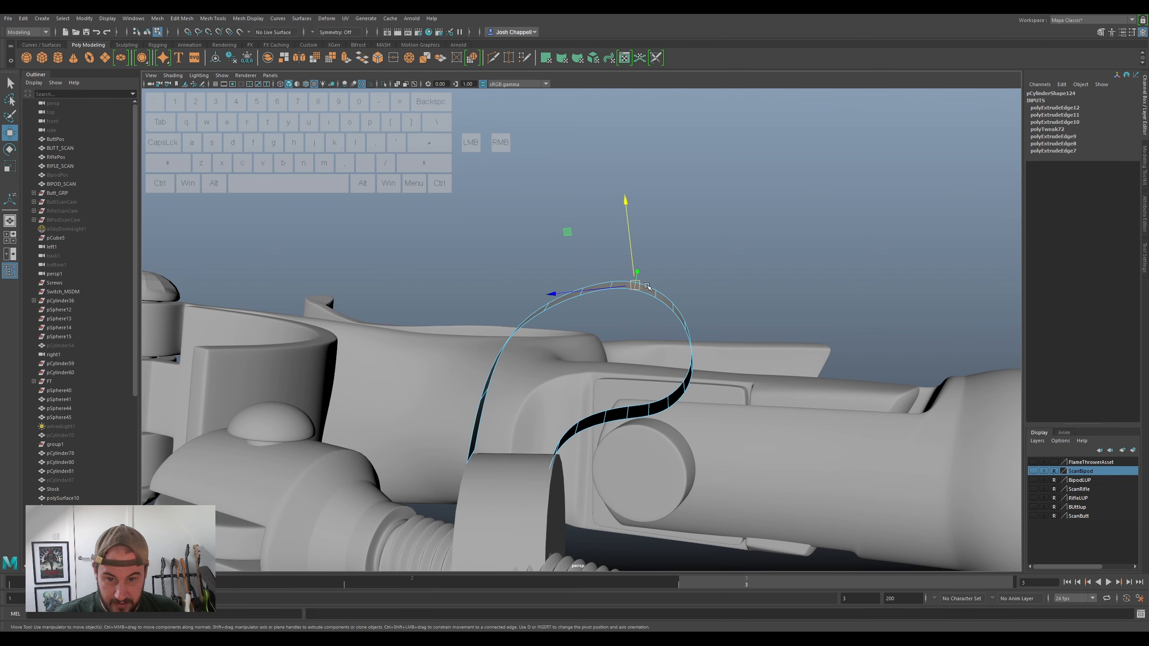
{"action": "key", "text": "ctrl"}
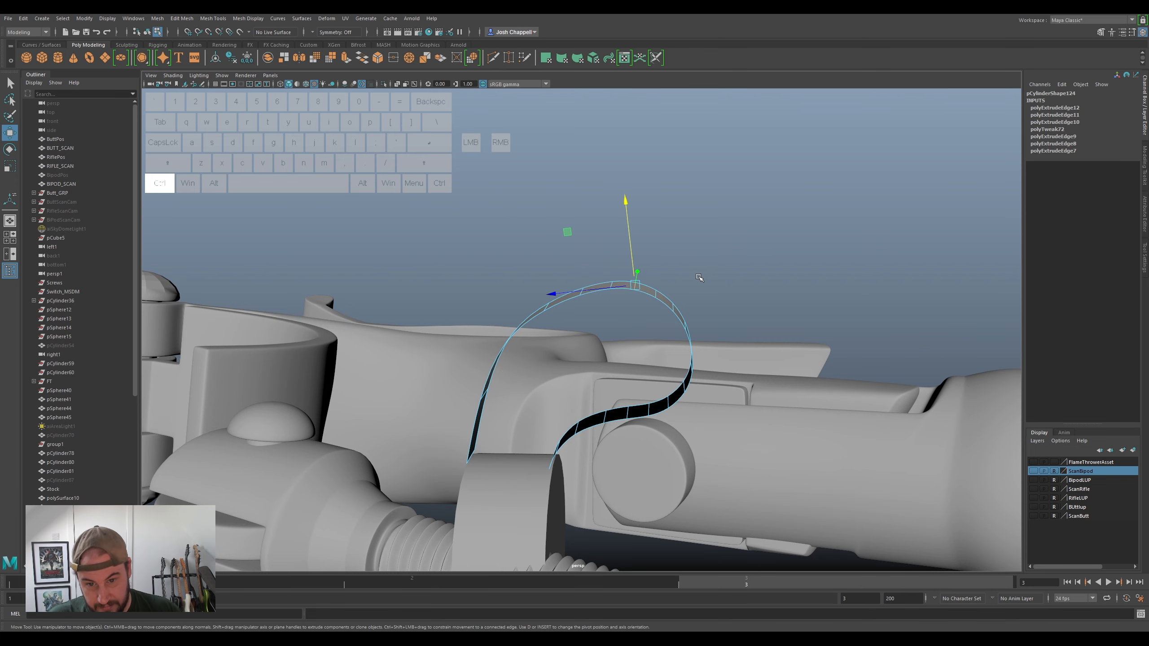
{"action": "key", "text": "ctrl+Delete"}
- Turn off the smoothing preview and delete four surplus cross edges around the band's tip and underside
{"action": "left_click_drag", "start_coordinate": [710, 303], "coordinate": [668, 314], "text": "alt"}
{"action": "key", "text": "1"}
{"action": "left_click", "coordinate": [699, 327]}
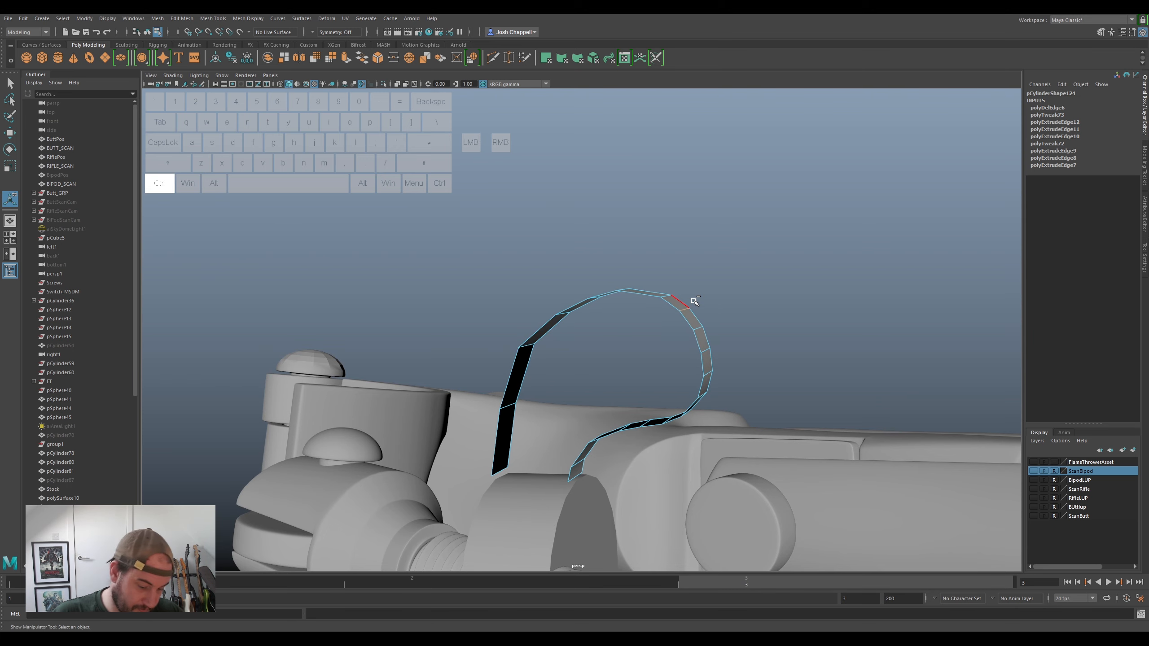
{"action": "key", "text": "ctrl+Delete"}
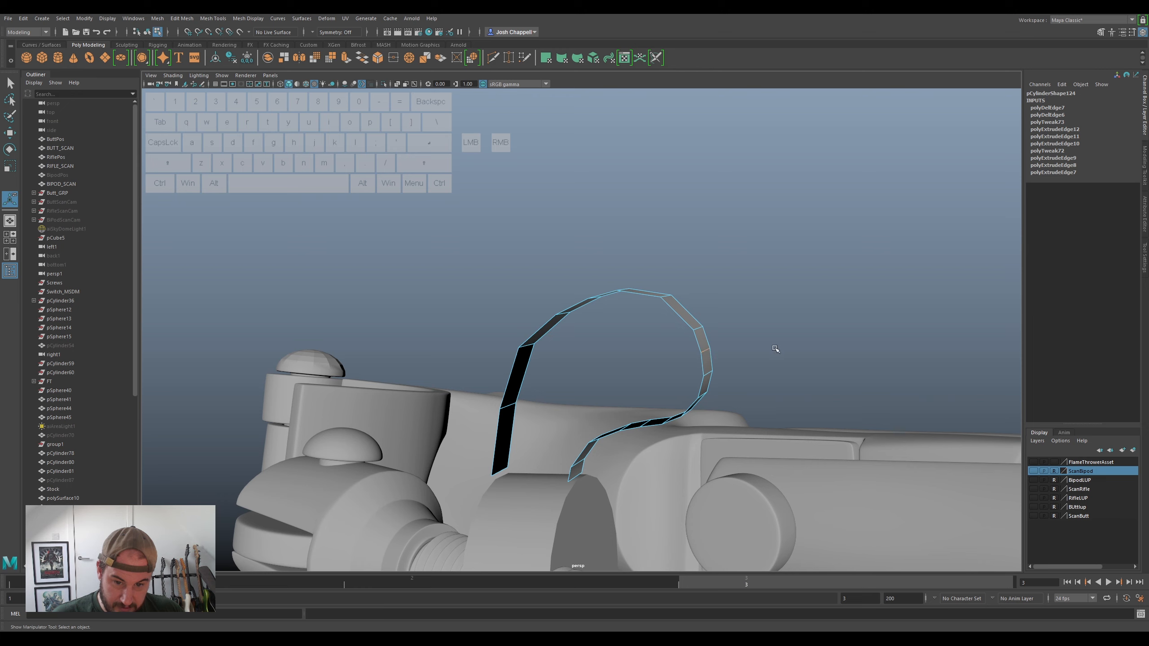
{"action": "key", "text": "ctrl+Delete"}
{"action": "left_click_drag", "start_coordinate": [774, 289], "coordinate": [733, 384], "text": "alt"}
{"action": "left_click", "coordinate": [706, 397]}
{"action": "key", "text": "ctrl+Delete"}
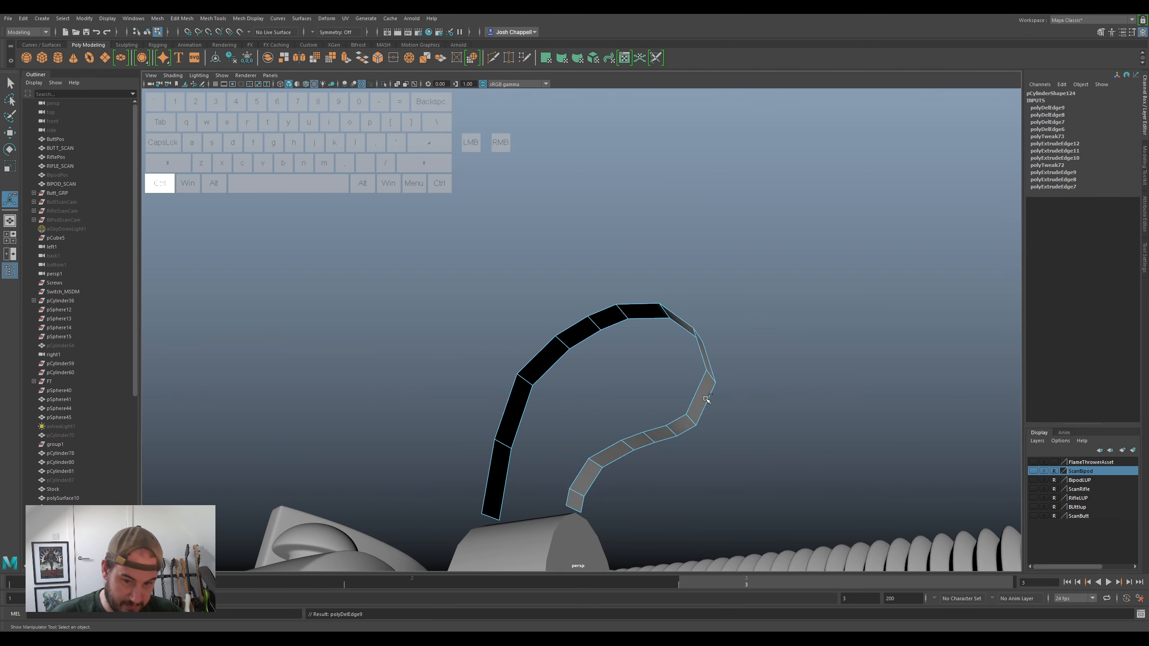
{"action": "left_click", "coordinate": [672, 431]}
{"action": "key", "text": "ctrl+Delete"}
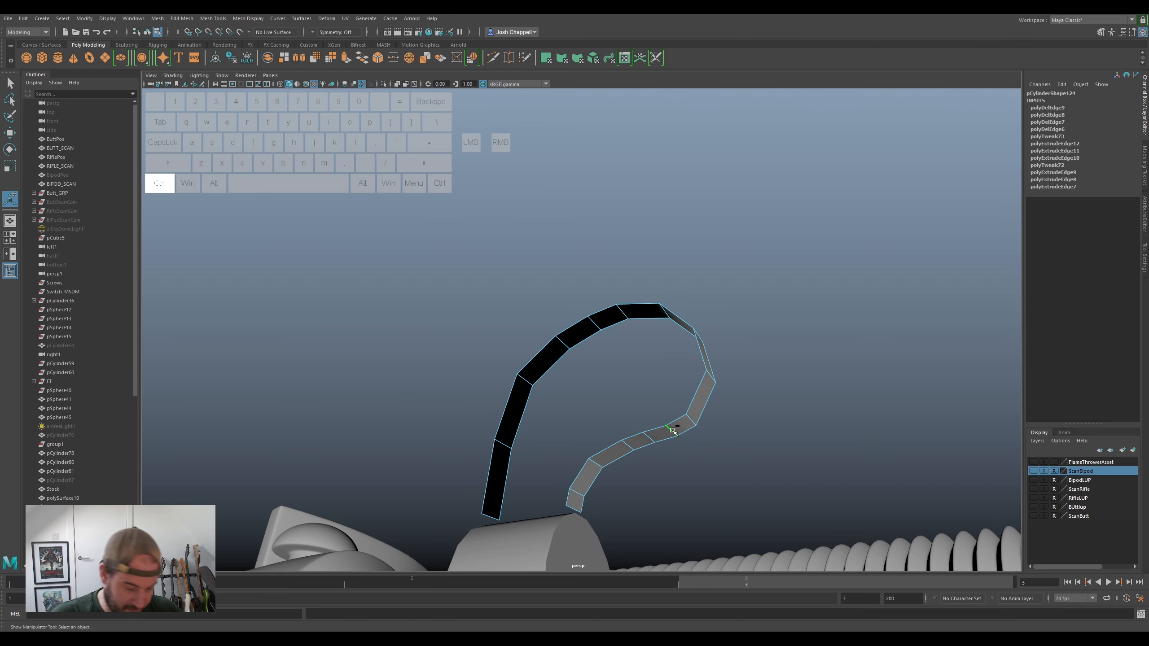
- Delete a surplus cross edge from the band's upper outer curve and reposition the neighbouring edge and an underside edge to even the spacing
{"action": "left_click_drag", "start_coordinate": [660, 432], "coordinate": [554, 261], "text": "alt"}
{"action": "mouse_move", "coordinate": [590, 298]}
{"action": "left_mouse_down", "text": "alt"}
{"action": "mouse_move", "coordinate": [607, 297]}
{"action": "mouse_move", "coordinate": [583, 300]}
{"action": "left_mouse_up", "text": "alt"}
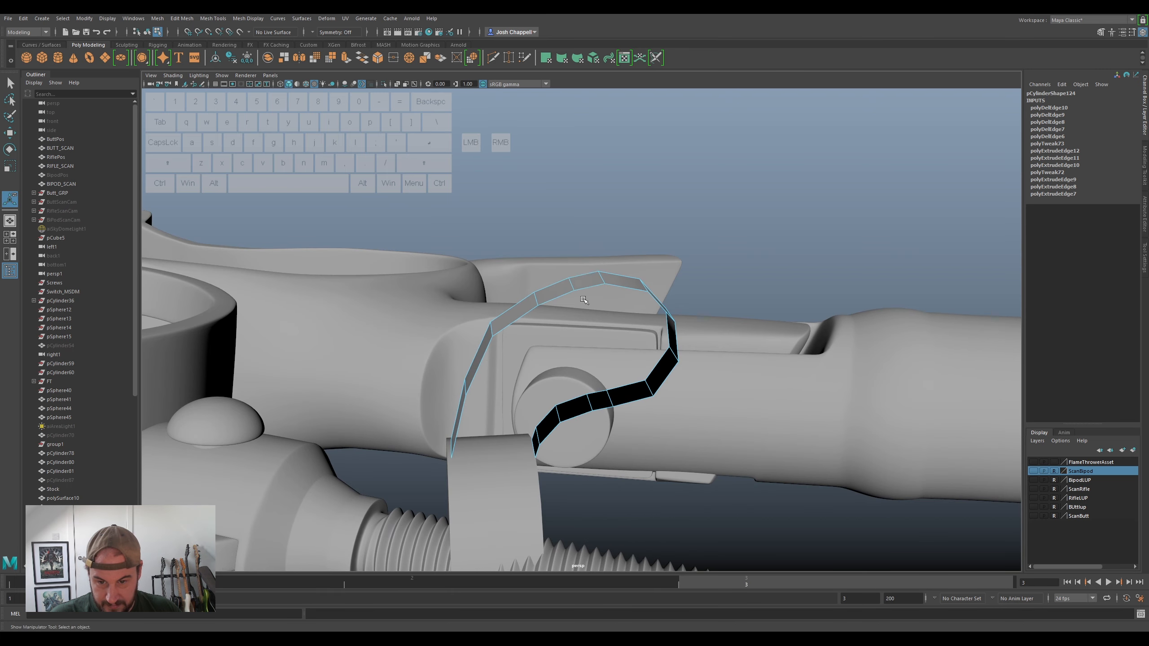
{"action": "left_click", "coordinate": [574, 283]}
{"action": "key", "text": "ctrl+Delete"}
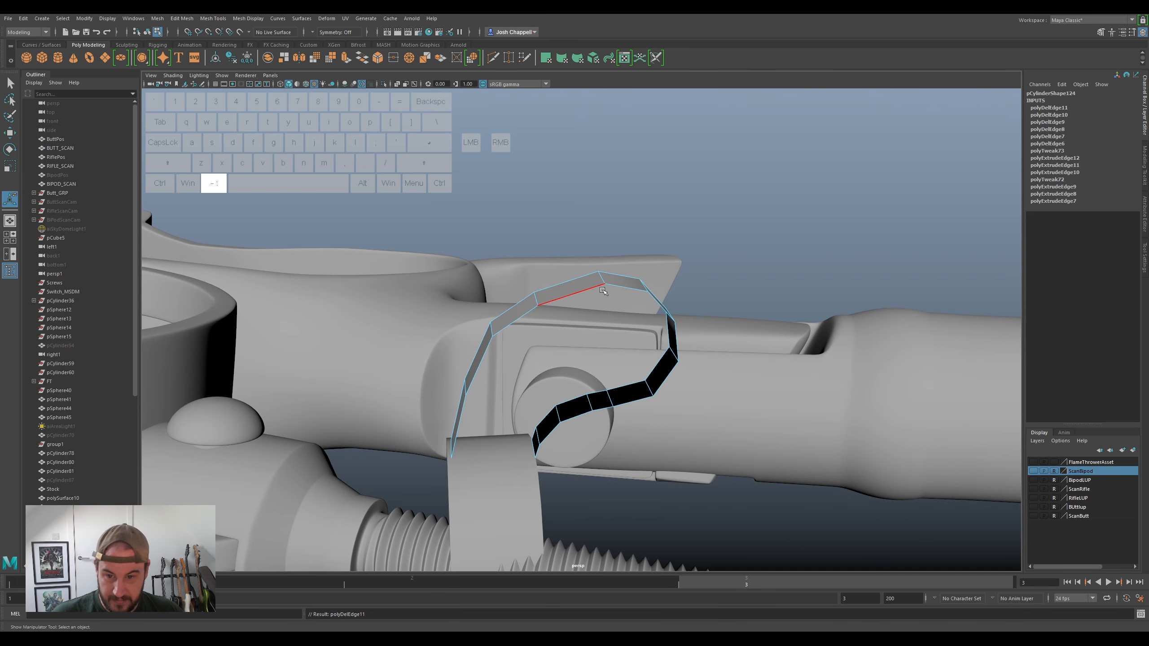
{"action": "left_click", "coordinate": [532, 299]}
{"action": "left_click_drag", "start_coordinate": [557, 355], "coordinate": [538, 288], "text": "alt"}
{"action": "key", "text": "w"}
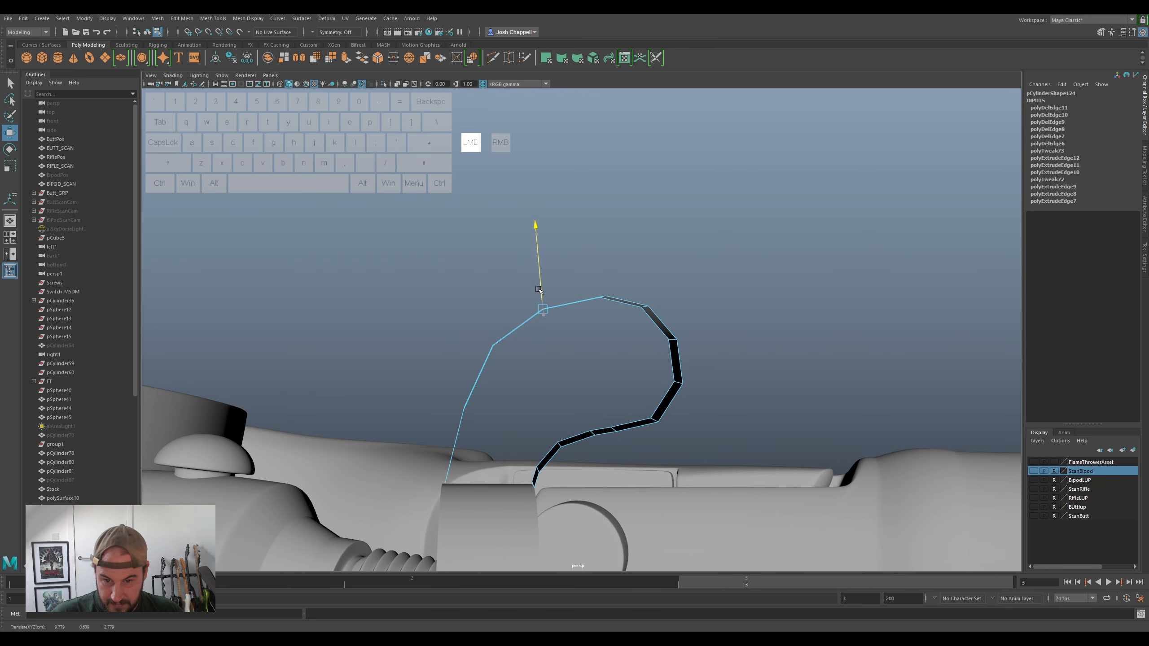
{"action": "scroll", "coordinate": [563, 384], "scroll_direction": "down", "scroll_amount": 3}
{"action": "left_click_drag", "start_coordinate": [562, 395], "coordinate": [573, 397], "text": "alt"}
{"action": "scroll", "coordinate": [588, 397], "scroll_direction": "up", "scroll_amount": 3}
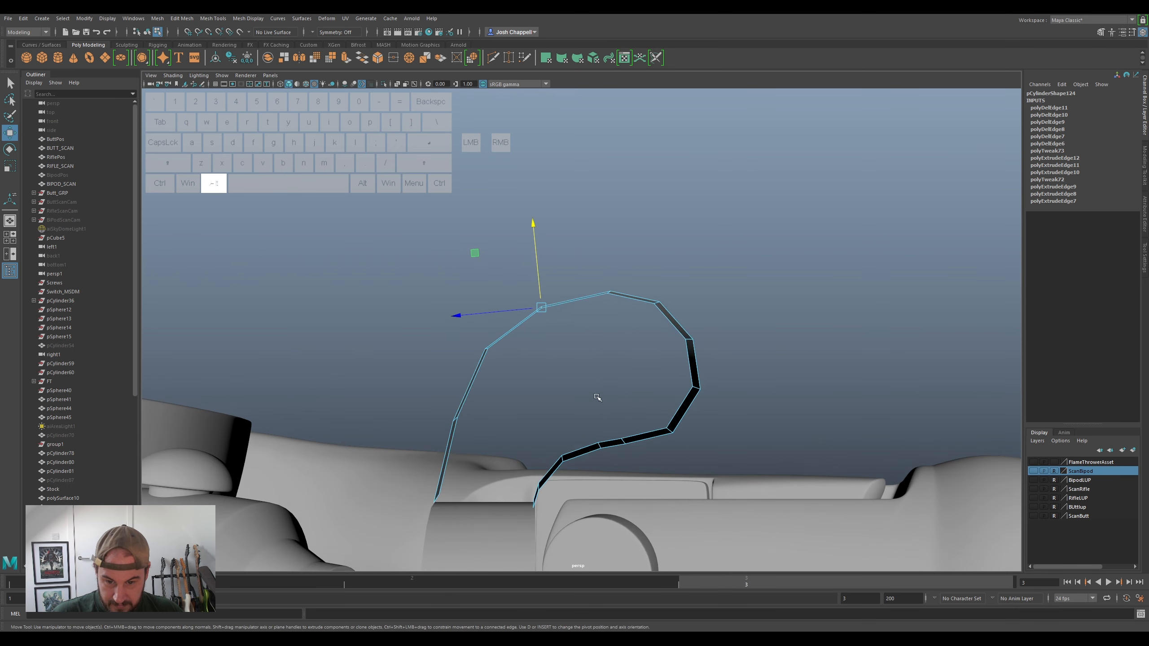
{"action": "left_click", "coordinate": [623, 439]}
{"action": "left_click_drag", "start_coordinate": [622, 428], "coordinate": [645, 435]}
{"action": "left_click_drag", "start_coordinate": [761, 429], "coordinate": [736, 423], "text": "alt"}
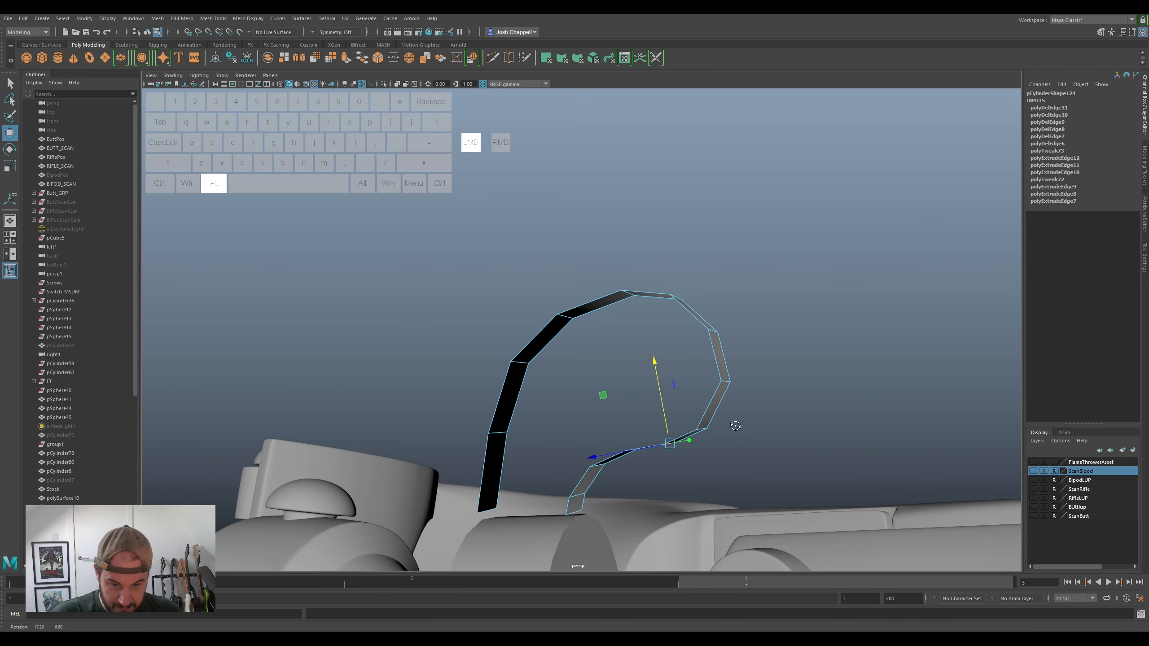
- Insert an edge loop with Multi-Cut at the lower bend of the band's tip, move it outward and preview the band smoothed
{"action": "left_click", "coordinate": [1142, 169]}
{"action": "left_click", "coordinate": [1054, 338]}
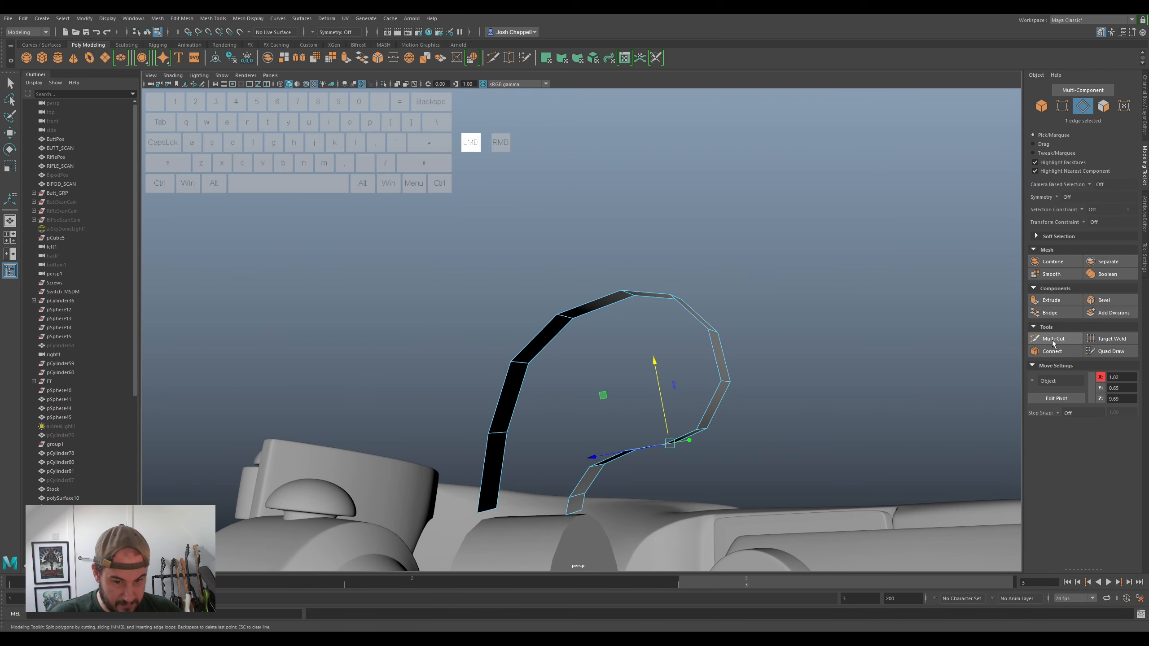
{"action": "left_click", "coordinate": [721, 406], "text": "ctrl"}
{"action": "key", "text": "q"}
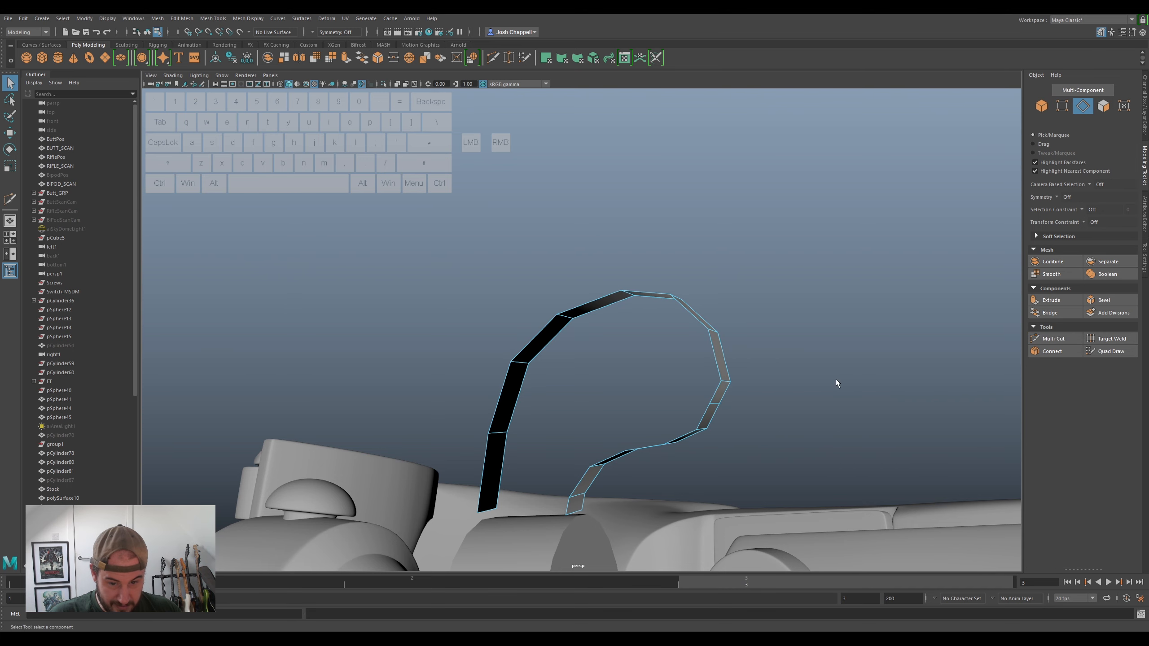
{"action": "left_click", "coordinate": [715, 406]}
{"action": "mouse_move", "coordinate": [715, 406]}
{"action": "left_mouse_down", "text": "alt"}
{"action": "mouse_move", "coordinate": [741, 428]}
{"action": "mouse_move", "coordinate": [691, 408]}
{"action": "mouse_move", "coordinate": [698, 397]}
{"action": "left_mouse_up", "text": "alt"}
{"action": "key", "text": "w"}
{"action": "left_click", "coordinate": [687, 415]}
{"action": "key", "text": "3"}
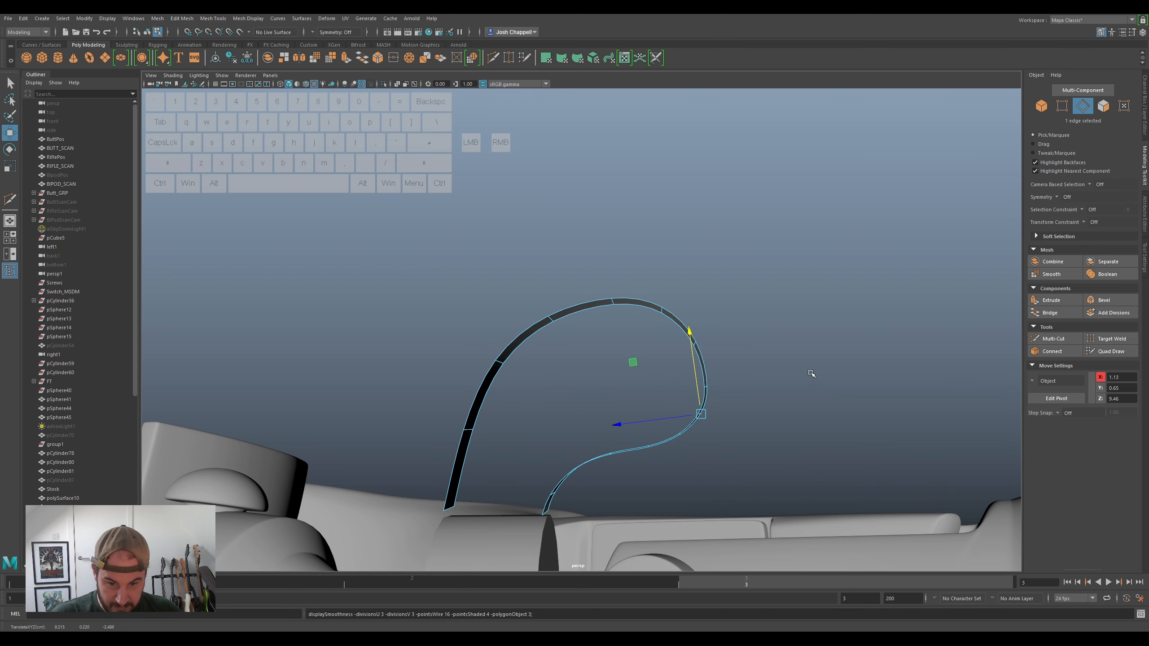
- Return to the unsmoothed display, add a Multi-Cut edge loop on the outermost part of the tip and move it outward
{"action": "left_click", "coordinate": [1054, 339]}
{"action": "key", "text": "1"}
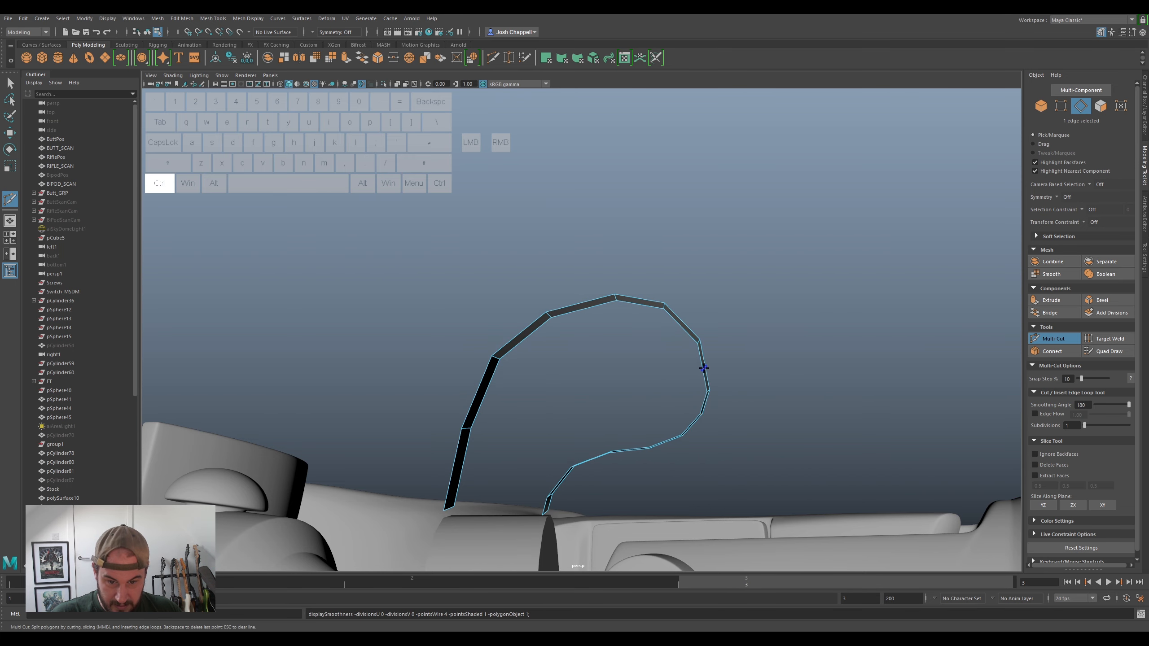
{"action": "key", "text": "q"}
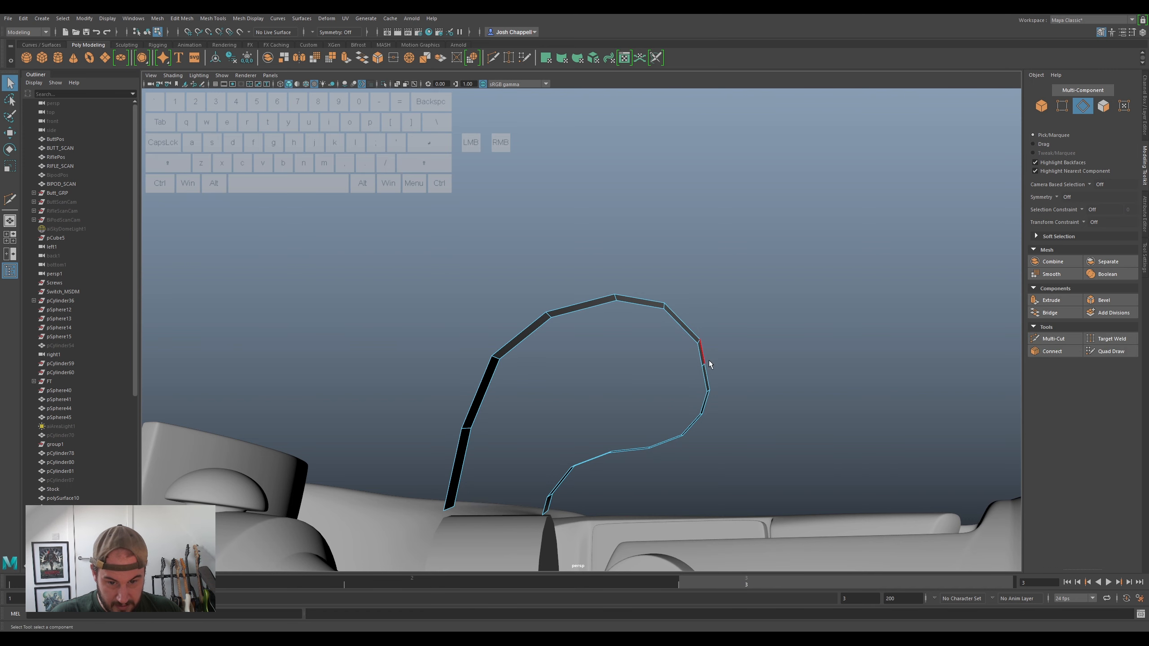
{"action": "key", "text": "w"}
{"action": "left_click_drag", "start_coordinate": [692, 369], "coordinate": [686, 365]}
- Insert five edge loops with Multi-Cut midway along the segments from the upper tip down the band's outer curve
{"action": "left_click", "coordinate": [1053, 339]}
{"action": "left_click_drag", "start_coordinate": [778, 336], "coordinate": [646, 308], "text": "alt"}
{"action": "left_click", "coordinate": [674, 318], "text": "ctrl"}
{"action": "left_click", "coordinate": [645, 304], "text": "ctrl"}
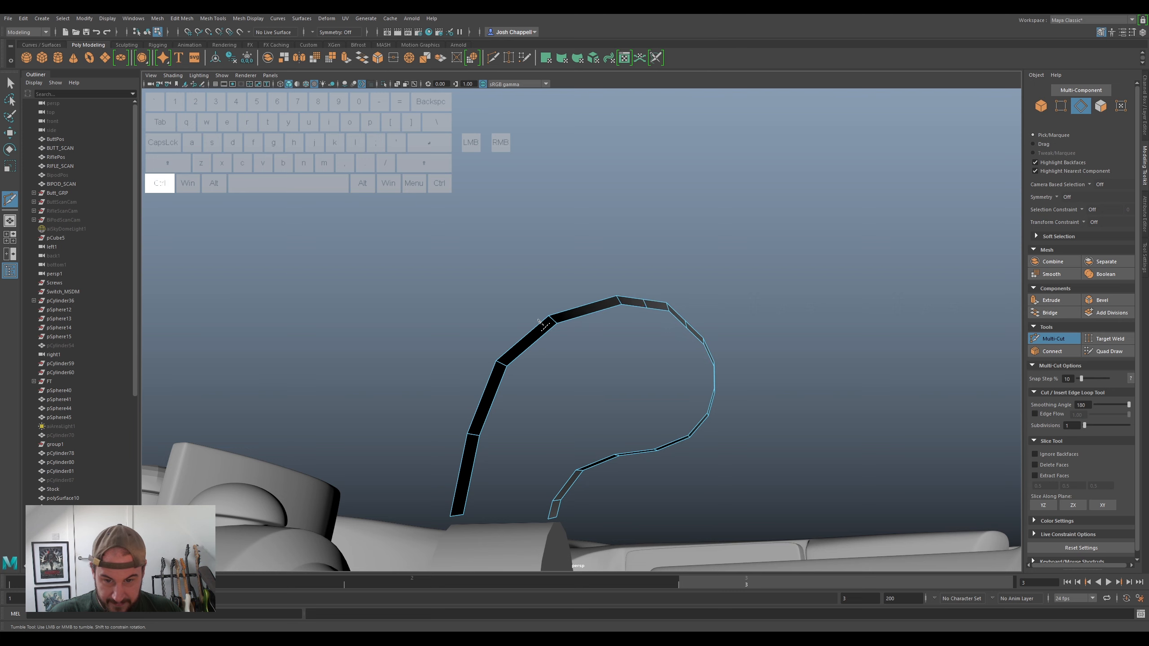
{"action": "left_click", "coordinate": [589, 310], "text": "ctrl"}
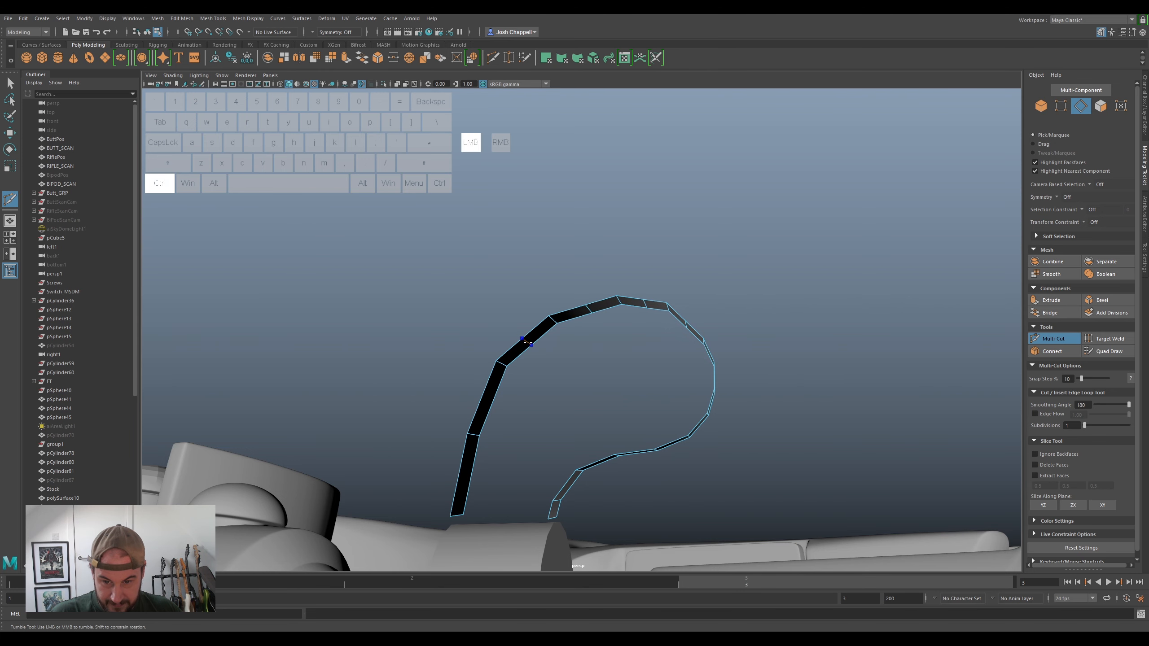
{"action": "left_click", "coordinate": [527, 342], "text": "ctrl"}
{"action": "left_click", "coordinate": [492, 398], "text": "ctrl"}
- Move the new edges at the upper tip and crest outward to round off the band
{"action": "left_click", "coordinate": [1068, 337]}
{"action": "left_click_drag", "start_coordinate": [719, 308], "coordinate": [688, 312], "text": "alt"}
{"action": "left_click", "coordinate": [683, 333]}
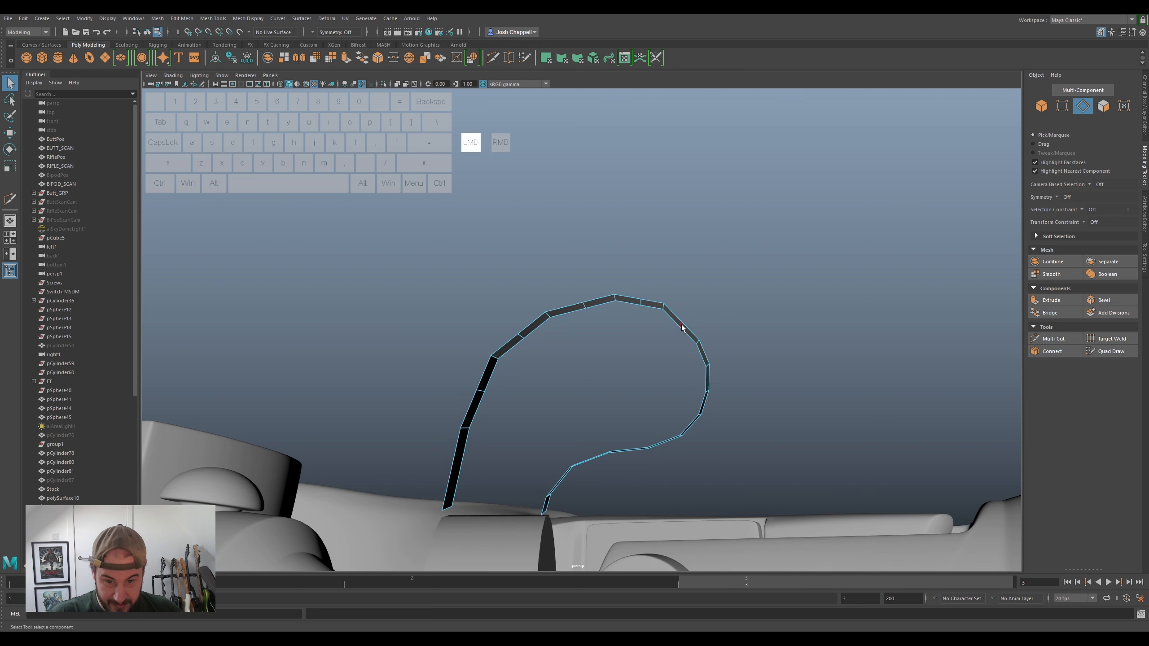
{"action": "key", "text": "w"}
{"action": "mouse_move", "coordinate": [668, 329]}
{"action": "left_mouse_down"}
{"action": "mouse_move", "coordinate": [682, 306]}
{"action": "mouse_move", "coordinate": [664, 325]}
{"action": "left_mouse_up"}
{"action": "left_click_drag", "start_coordinate": [664, 325], "coordinate": [645, 300], "text": "alt"}
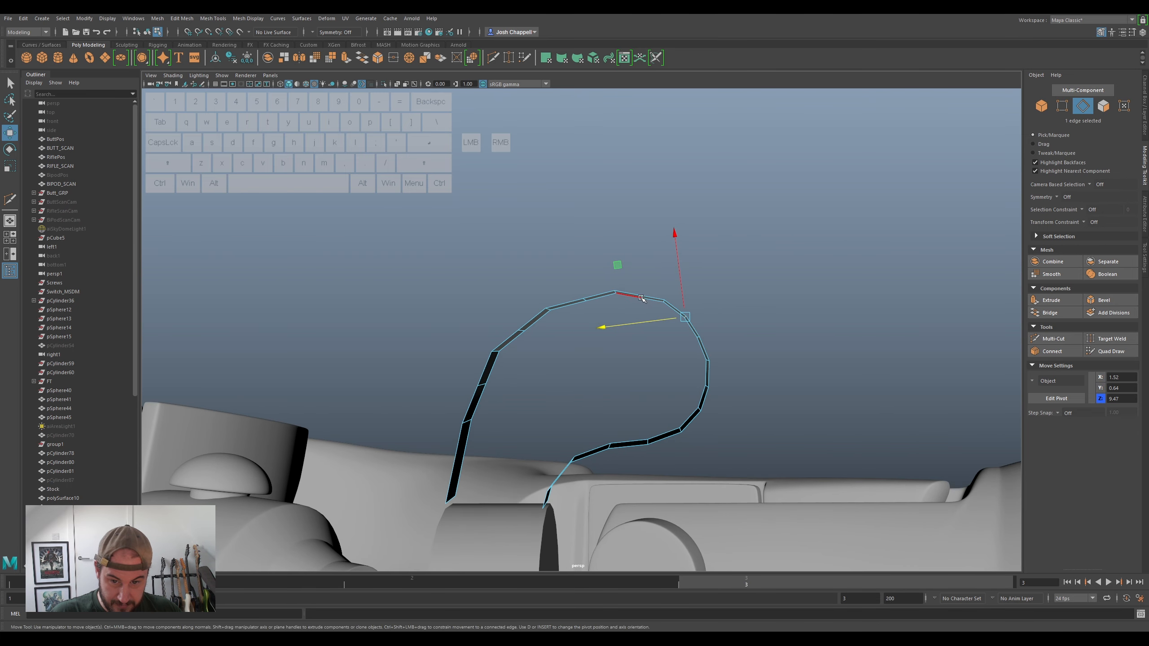
{"action": "left_click", "coordinate": [641, 297]}
{"action": "left_click_drag", "start_coordinate": [638, 279], "coordinate": [637, 277]}
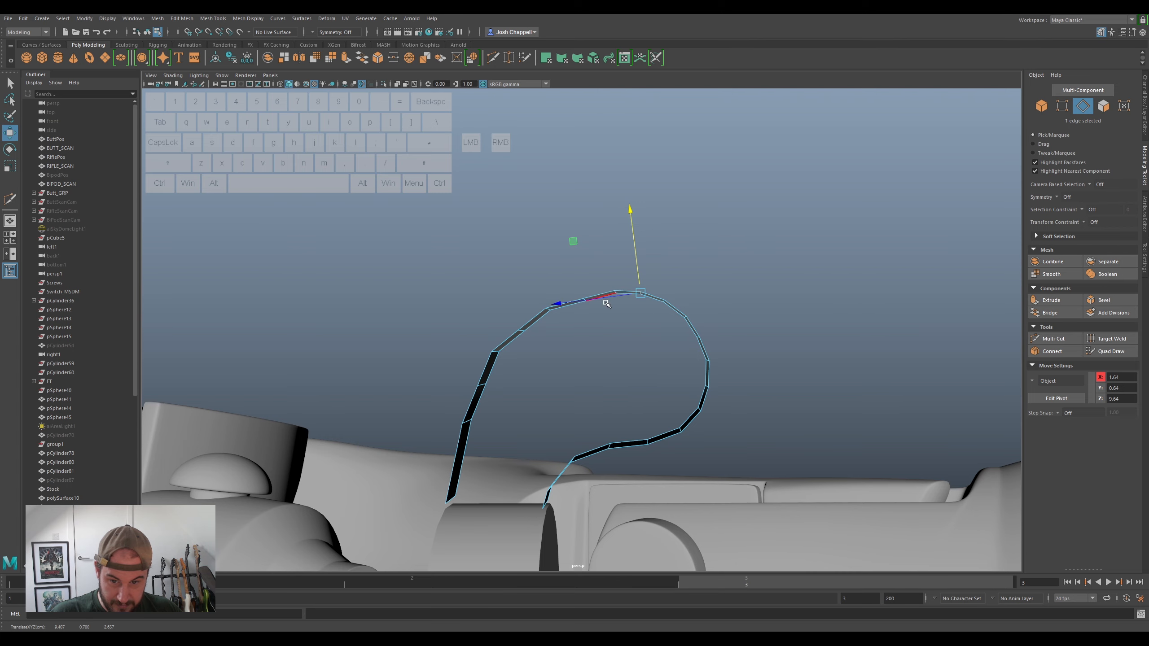
- Move the remaining new edges along the outer curve outward so the band bends evenly toward the hub
{"action": "middle_click_drag", "start_coordinate": [583, 320], "coordinate": [642, 292], "text": "alt"}
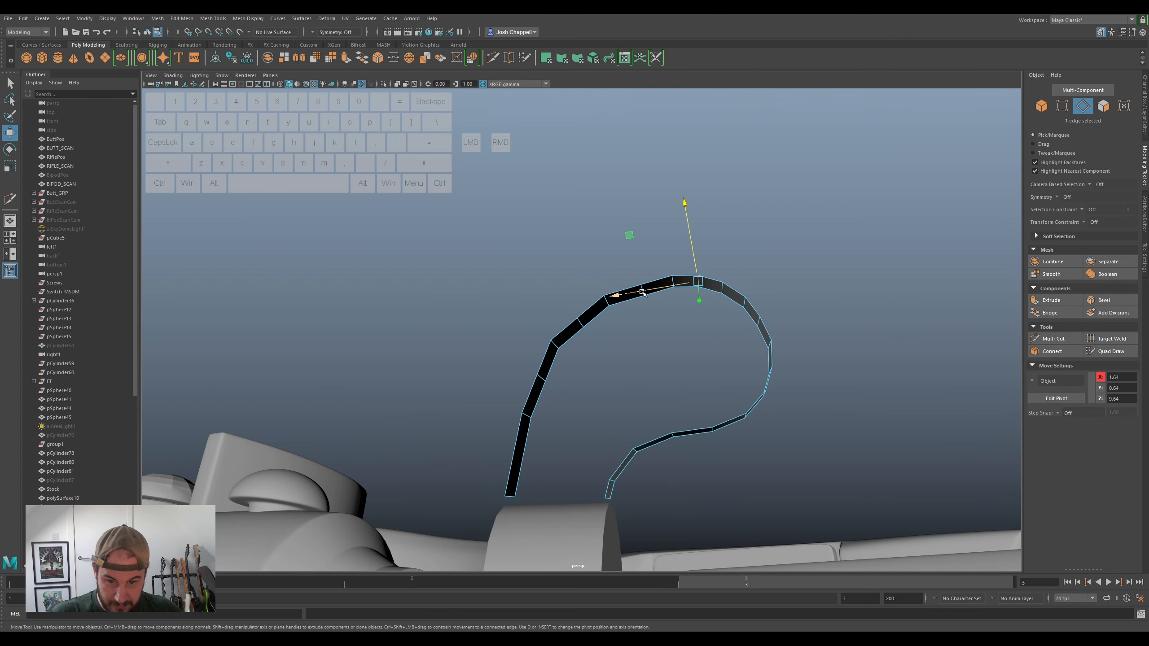
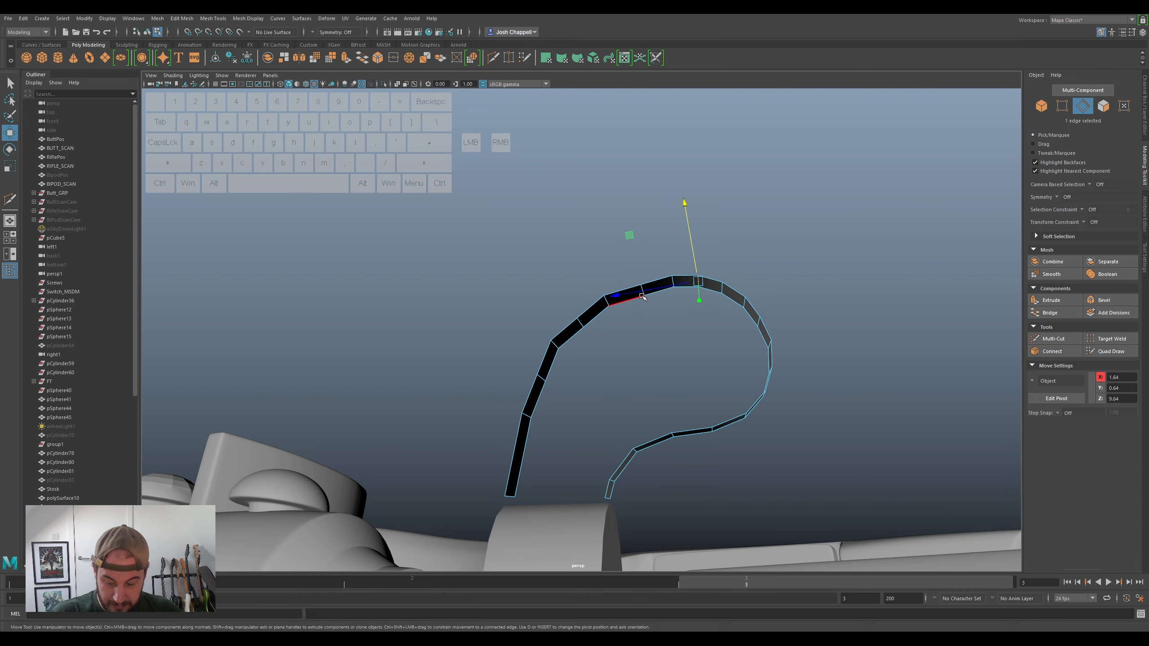
{"action": "key", "text": "q"}
{"action": "left_click_drag", "start_coordinate": [647, 280], "coordinate": [656, 292], "text": "alt"}
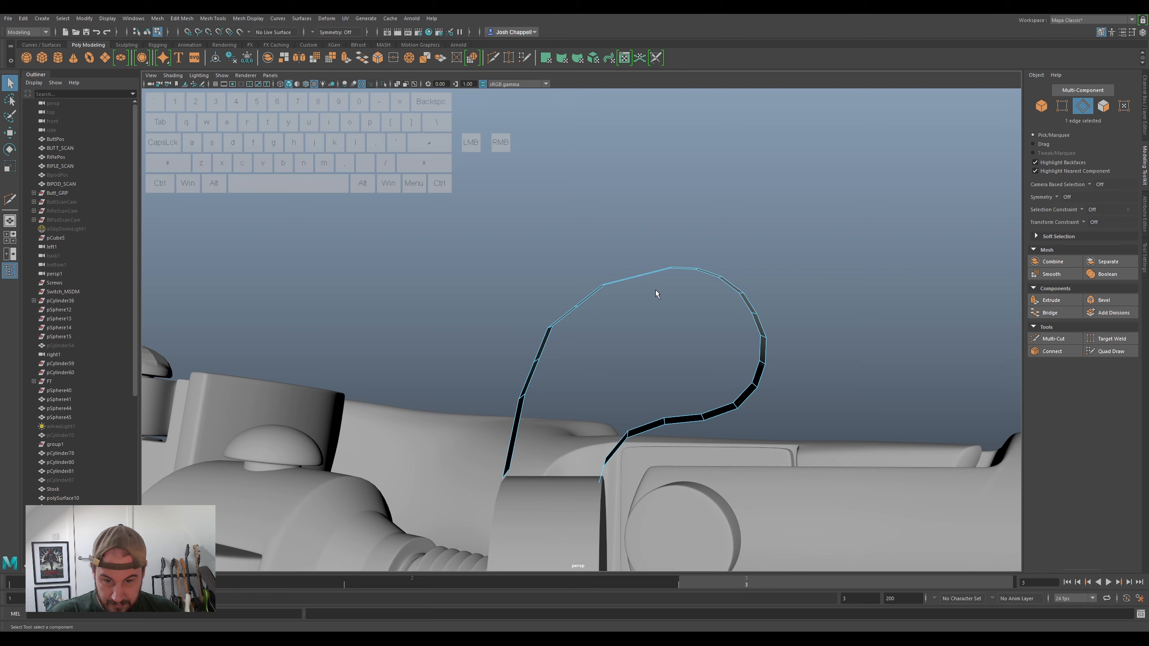
{"action": "key", "text": "w"}
{"action": "left_click_drag", "start_coordinate": [636, 254], "coordinate": [636, 248]}
{"action": "left_click_drag", "start_coordinate": [616, 319], "coordinate": [561, 282], "text": "alt"}
{"action": "left_click", "coordinate": [582, 321]}
{"action": "left_click_drag", "start_coordinate": [560, 283], "coordinate": [555, 309], "text": "alt"}
{"action": "left_click_drag", "start_coordinate": [556, 354], "coordinate": [516, 363], "text": "alt"}
{"action": "left_click", "coordinate": [535, 362]}
- Select the wing nut's hub cylinder and set the Rotate tool's axis orientation to Object
{"action": "left_click_drag", "start_coordinate": [589, 380], "coordinate": [736, 392], "text": "alt"}
{"action": "left_click_drag", "start_coordinate": [592, 385], "coordinate": [649, 421], "text": "alt"}
{"action": "middle_click_drag", "start_coordinate": [651, 421], "coordinate": [685, 313], "text": "alt"}
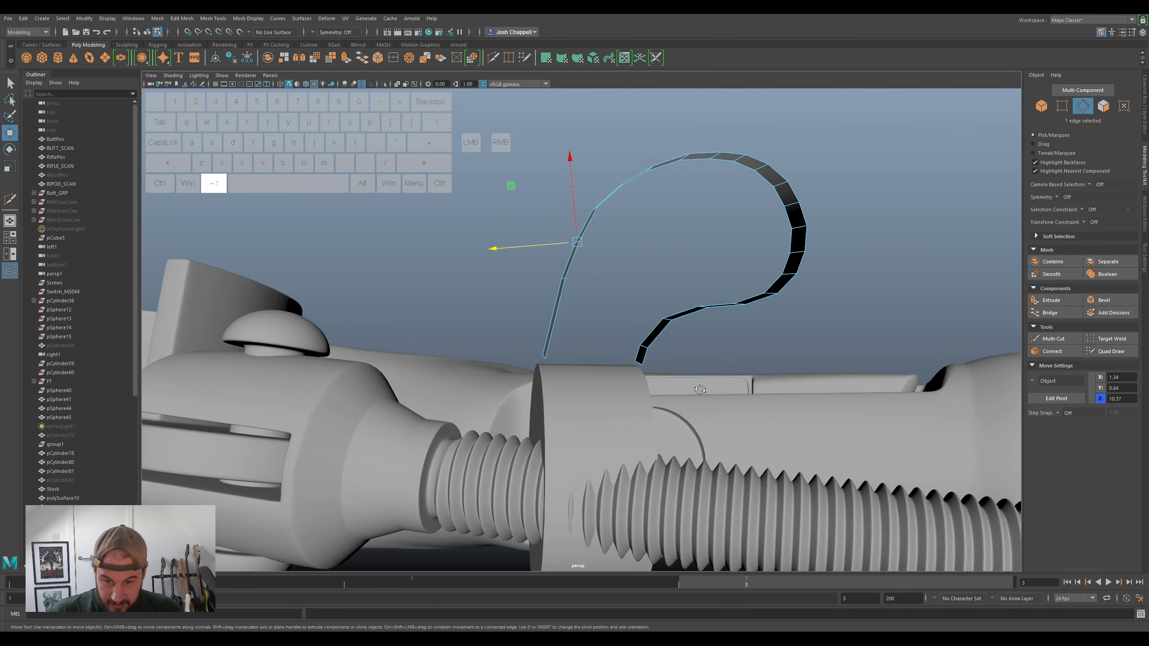
{"action": "left_click_drag", "start_coordinate": [685, 313], "coordinate": [759, 344], "text": "alt"}
{"action": "right_click_drag", "start_coordinate": [508, 303], "coordinate": [545, 290]}
{"action": "left_click", "coordinate": [517, 393]}
{"action": "left_click_drag", "start_coordinate": [518, 393], "coordinate": [633, 416], "text": "alt"}
{"action": "key", "text": "e"}
{"action": "scroll", "coordinate": [573, 368], "scroll_direction": "up", "scroll_amount": 2}
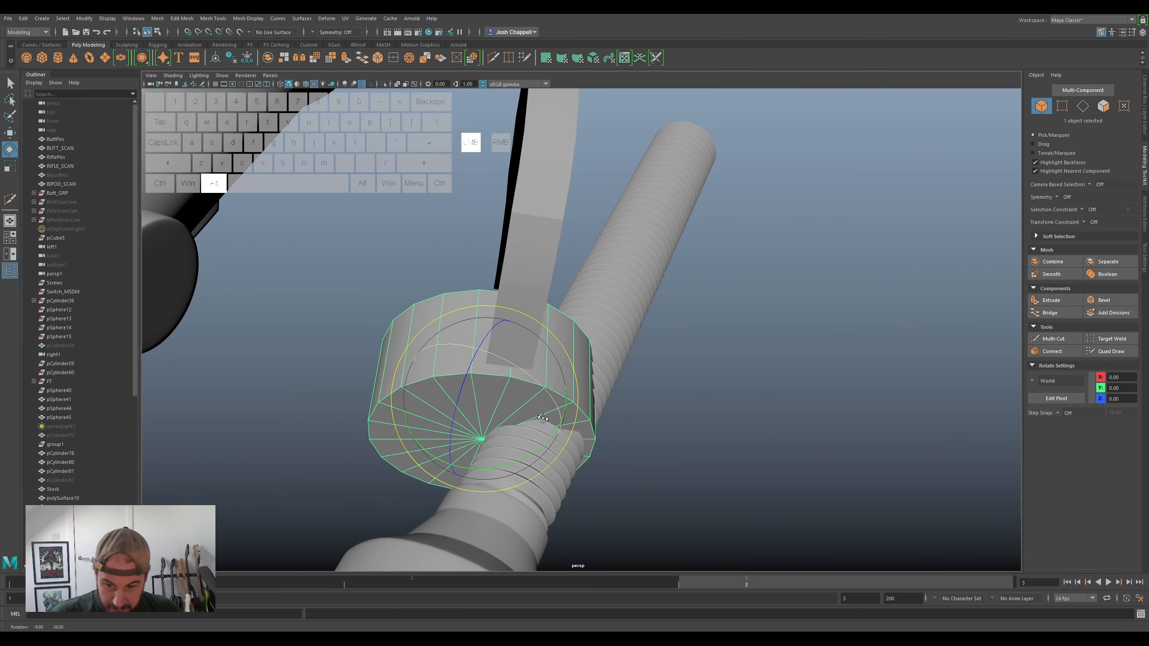
{"action": "left_click", "coordinate": [1143, 257]}
{"action": "left_click", "coordinate": [1008, 103]}
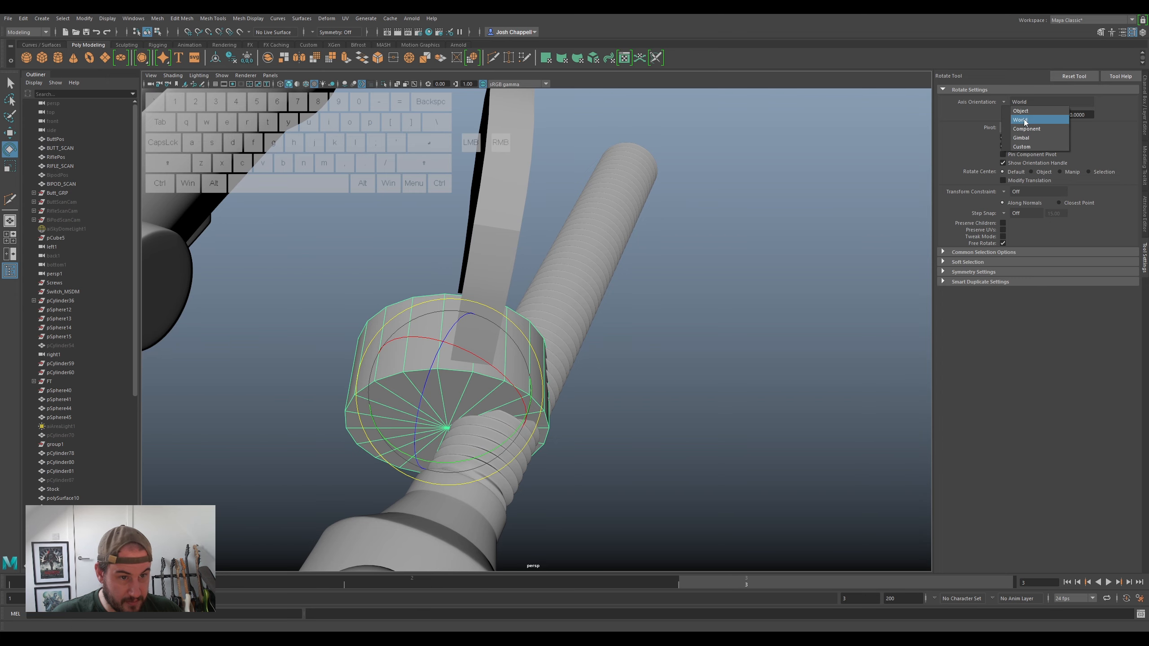
{"action": "left_click", "coordinate": [1020, 111]}
{"action": "left_click_drag", "start_coordinate": [534, 317], "coordinate": [671, 243], "text": "alt"}
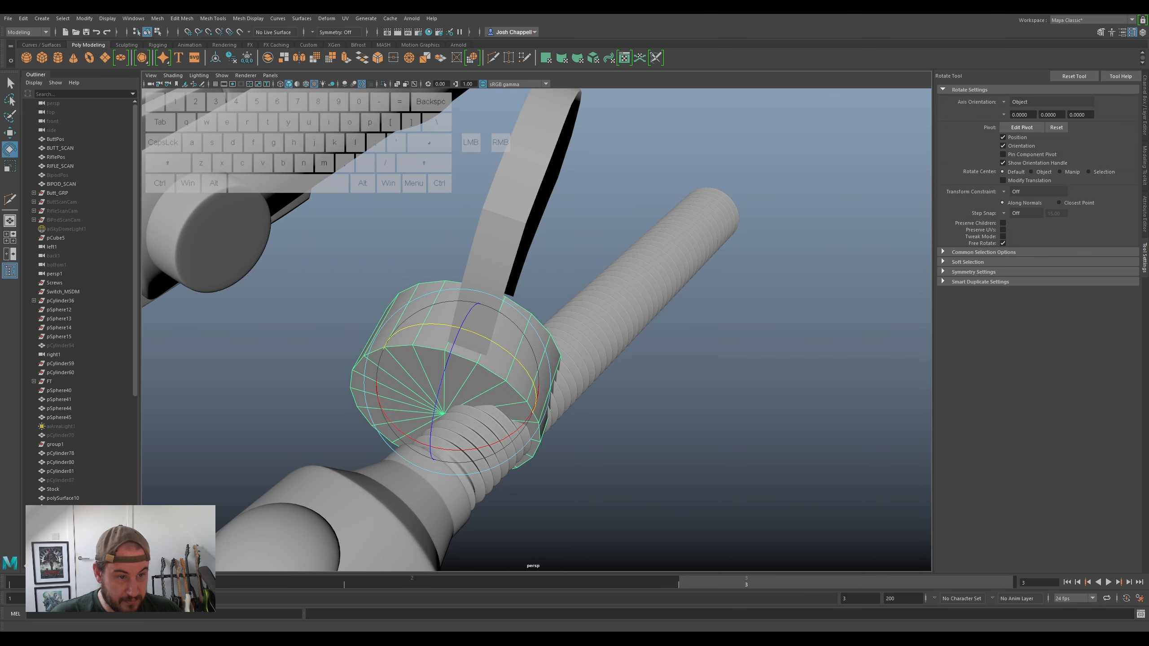
- Reduce the hub cylinder's axis subdivisions so its side faces better match the band's width
{"action": "key", "text": "ctrl+a"}
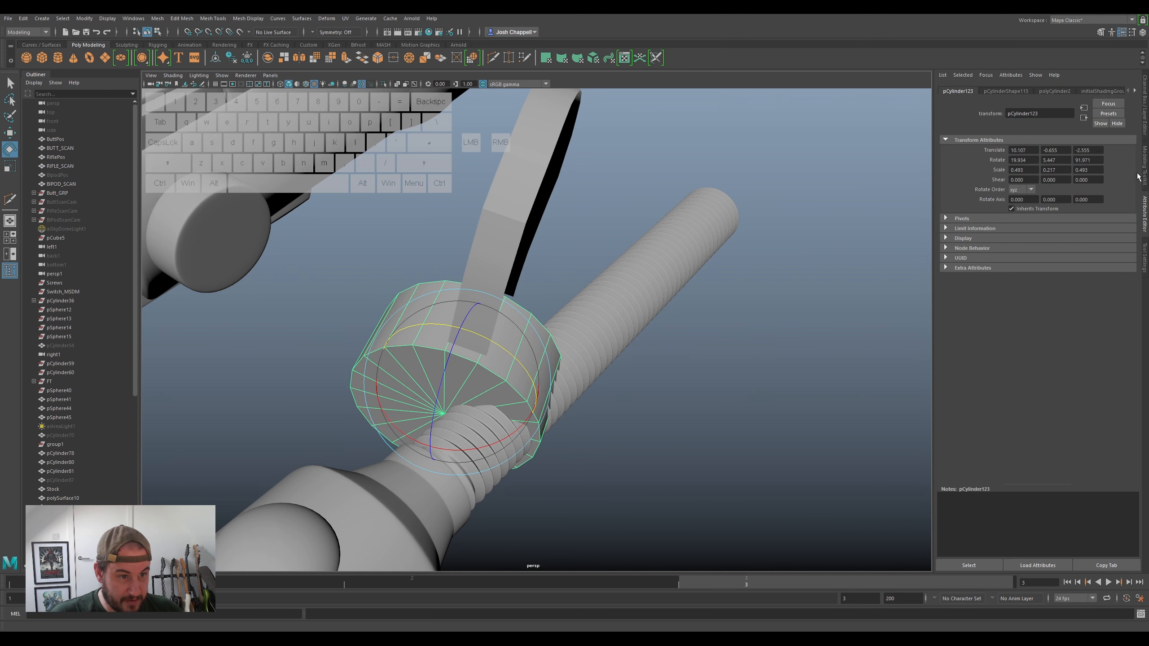
{"action": "left_click", "coordinate": [1044, 92]}
{"action": "left_click_drag", "start_coordinate": [1066, 170], "coordinate": [1069, 171]}
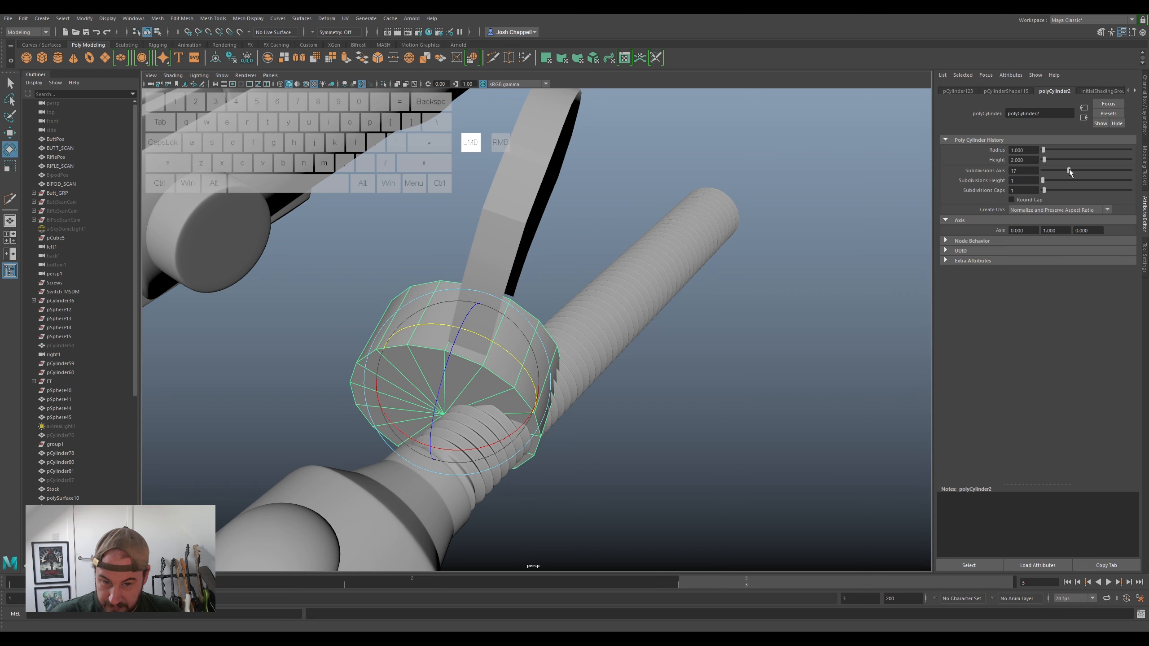
{"action": "left_click_drag", "start_coordinate": [1069, 170], "coordinate": [1070, 170]}
- Delete the hub's side face beneath the two ends of the wing band
{"action": "left_click_drag", "start_coordinate": [705, 346], "coordinate": [651, 326], "text": "alt"}
{"action": "scroll", "coordinate": [587, 328], "scroll_direction": "up", "scroll_amount": 4, "text": "alt"}
{"action": "left_click_drag", "start_coordinate": [520, 332], "coordinate": [544, 335], "text": "alt"}
{"action": "right_click", "coordinate": [543, 334]}
{"action": "right_click_drag", "start_coordinate": [543, 334], "coordinate": [543, 357]}
{"action": "left_click", "coordinate": [534, 335]}
{"action": "key", "text": "Delete"}
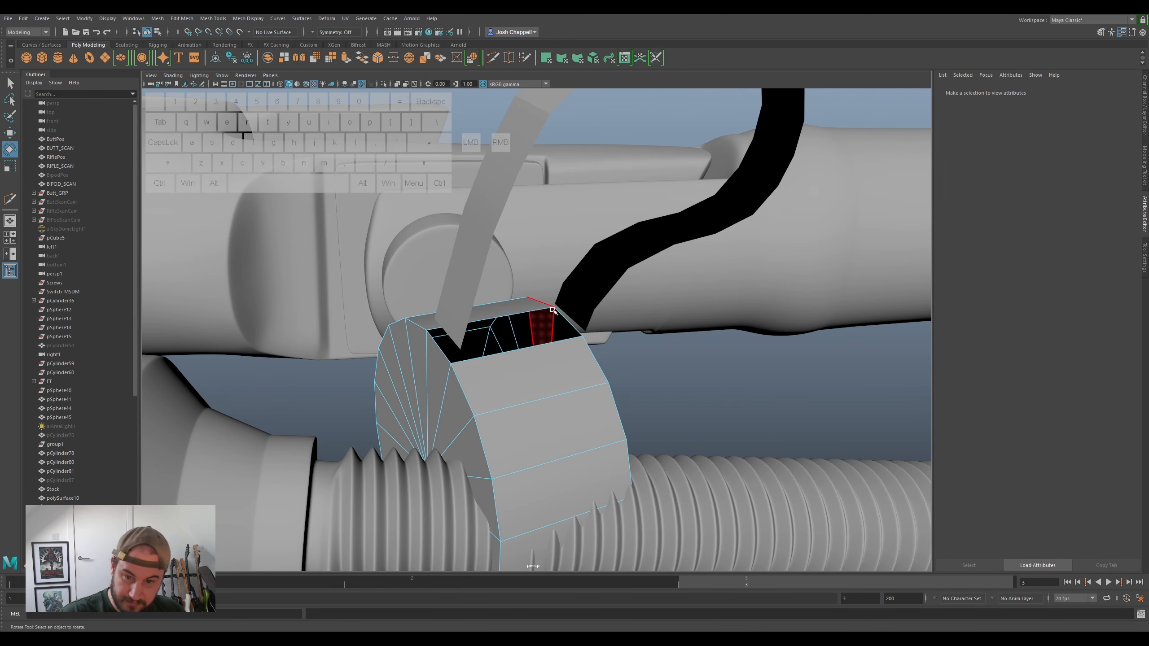
- Combine the wing band and the hub cylinder into a single mesh
{"action": "right_click", "coordinate": [555, 311]}
{"action": "right_click_drag", "start_coordinate": [555, 310], "coordinate": [587, 302]}
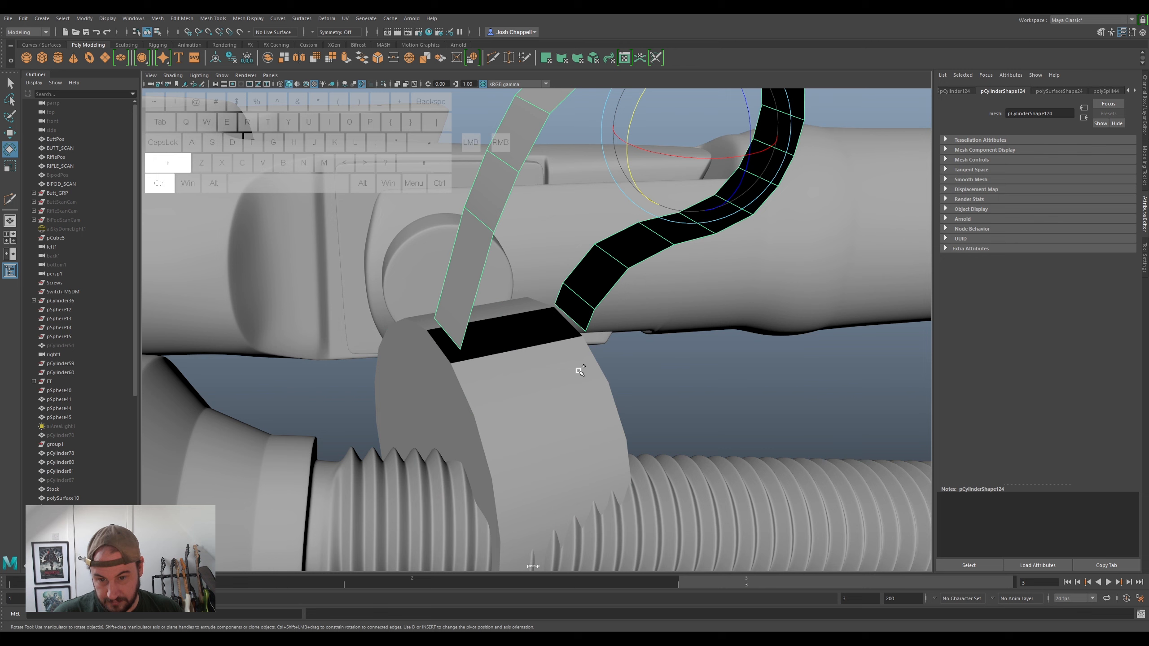
{"action": "scroll", "coordinate": [642, 357], "scroll_direction": "down", "scroll_amount": 6}
{"action": "left_click_drag", "start_coordinate": [628, 371], "coordinate": [657, 383], "text": "alt"}
{"action": "left_click", "coordinate": [528, 285]}
{"action": "left_click", "coordinate": [521, 279]}
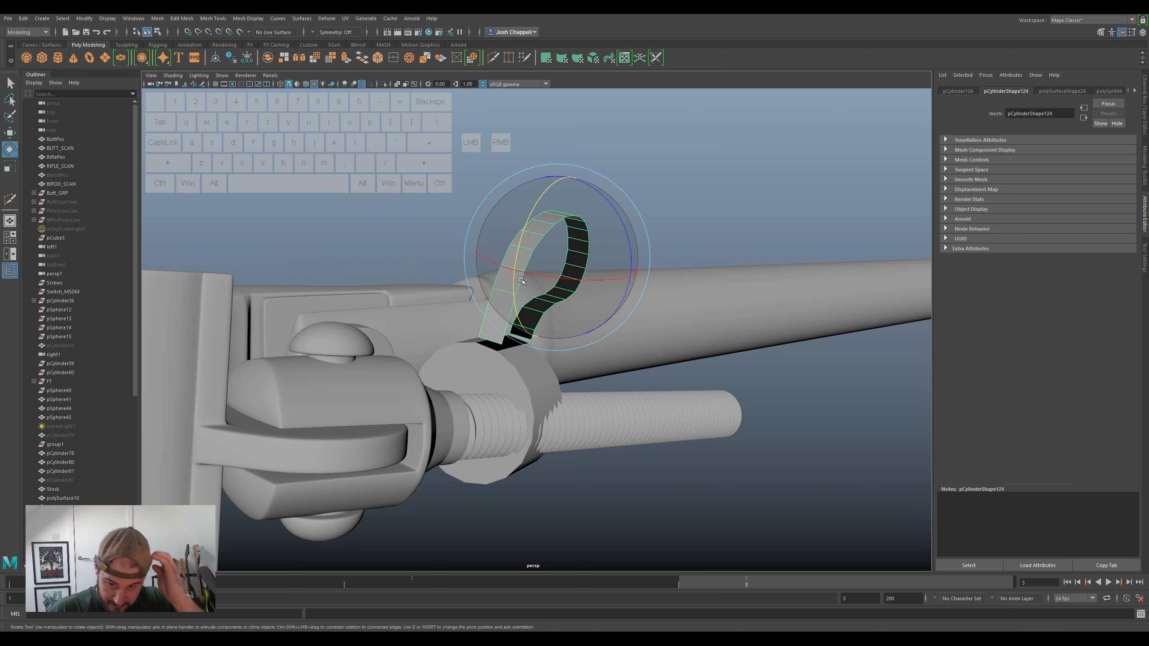
{"action": "left_click_drag", "start_coordinate": [520, 279], "coordinate": [498, 365], "text": "alt"}
{"action": "left_click", "coordinate": [489, 394], "text": "ctrl+shift"}
{"action": "left_click", "coordinate": [162, 18]}
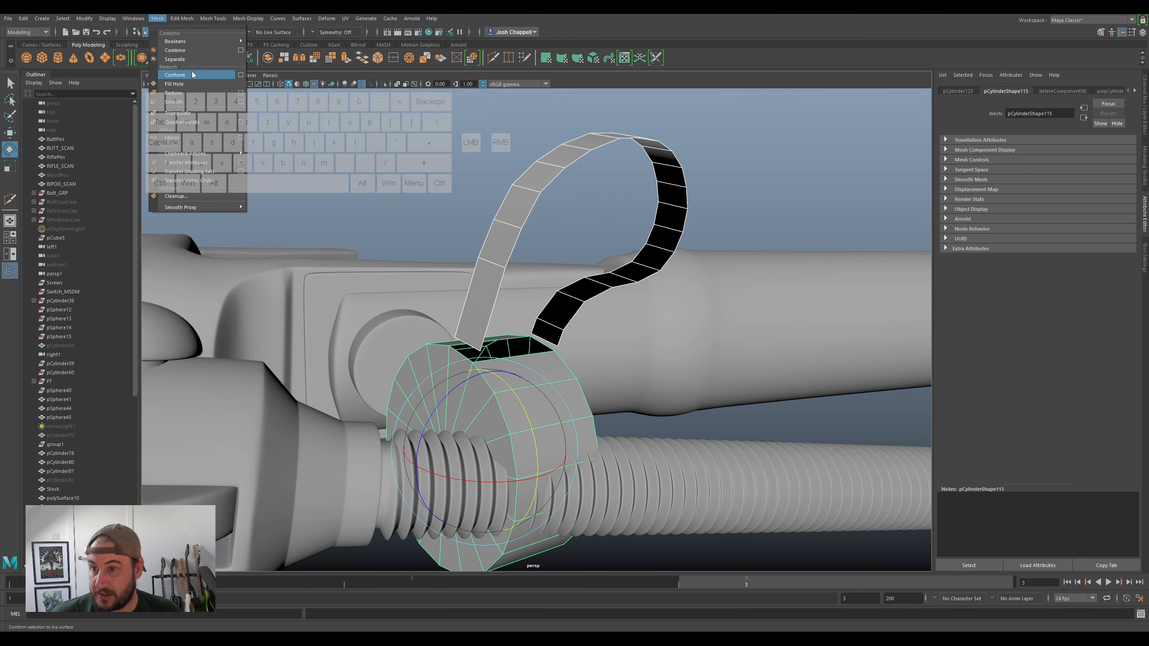
{"action": "left_click", "coordinate": [177, 50]}
- Target Weld the band's end vertices onto the matching corner vertices of the hub opening
{"action": "right_click_drag", "start_coordinate": [465, 272], "coordinate": [439, 272]}
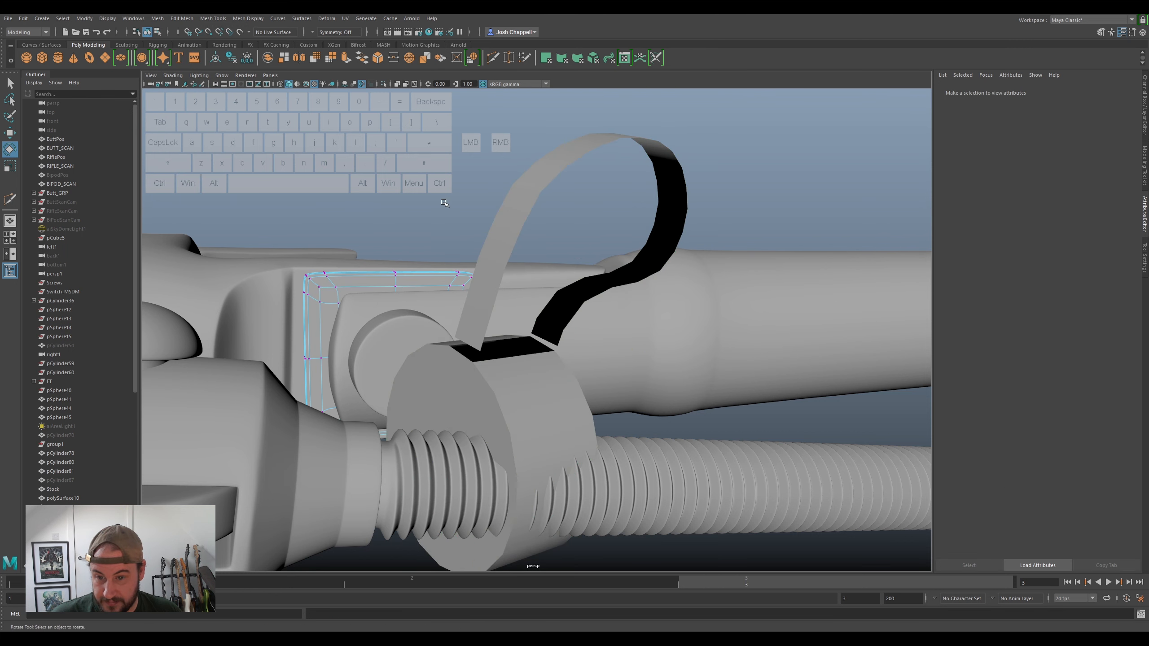
{"action": "left_click", "coordinate": [499, 228]}
{"action": "right_click_drag", "start_coordinate": [499, 227], "coordinate": [486, 232]}
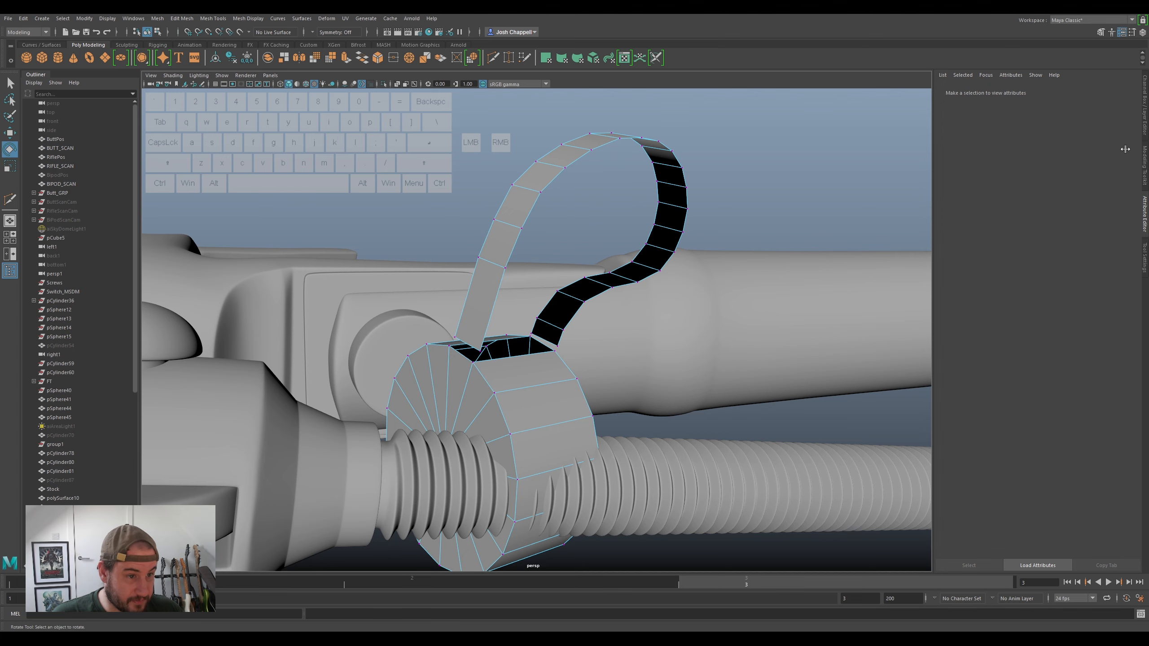
{"action": "left_click", "coordinate": [1144, 166]}
{"action": "left_click", "coordinate": [1110, 338]}
{"action": "left_click_drag", "start_coordinate": [522, 403], "coordinate": [519, 389], "text": "alt"}
{"action": "mouse_move", "coordinate": [475, 352]}
{"action": "left_mouse_down"}
{"action": "mouse_move", "coordinate": [468, 360]}
{"action": "mouse_move", "coordinate": [542, 367]}
{"action": "mouse_move", "coordinate": [539, 375]}
{"action": "left_mouse_up"}
{"action": "scroll", "coordinate": [558, 368], "scroll_direction": "up", "scroll_amount": 3}
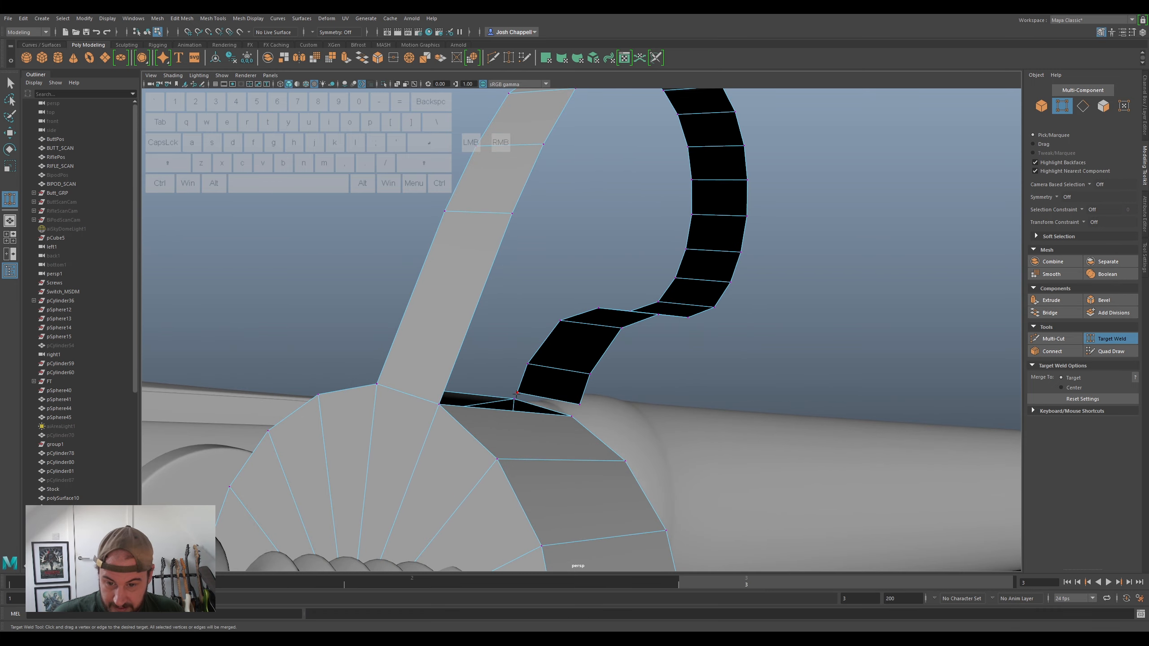
{"action": "left_click_drag", "start_coordinate": [517, 392], "coordinate": [474, 310]}
{"action": "key", "text": "q"}
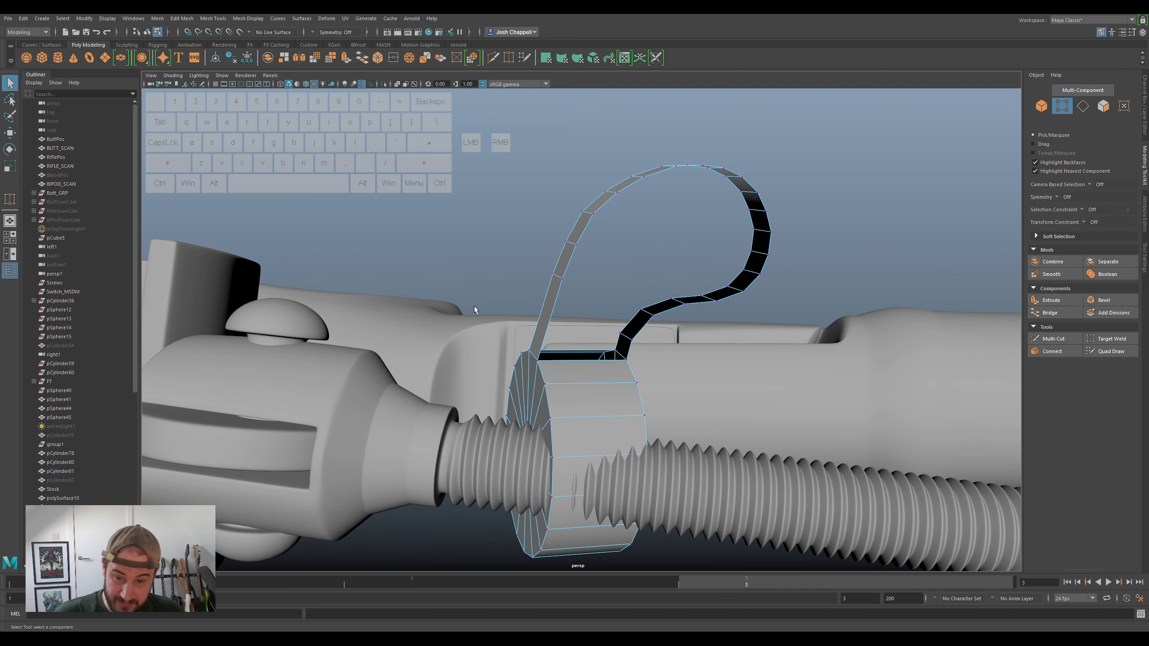
- Insert an edge across the first band segment above the hub with Multi-Cut
{"action": "scroll", "coordinate": [474, 306], "scroll_direction": "up", "scroll_amount": 3}
{"action": "left_click_drag", "start_coordinate": [663, 343], "coordinate": [651, 356], "text": "alt"}
{"action": "right_click_drag", "start_coordinate": [648, 343], "coordinate": [649, 322]}
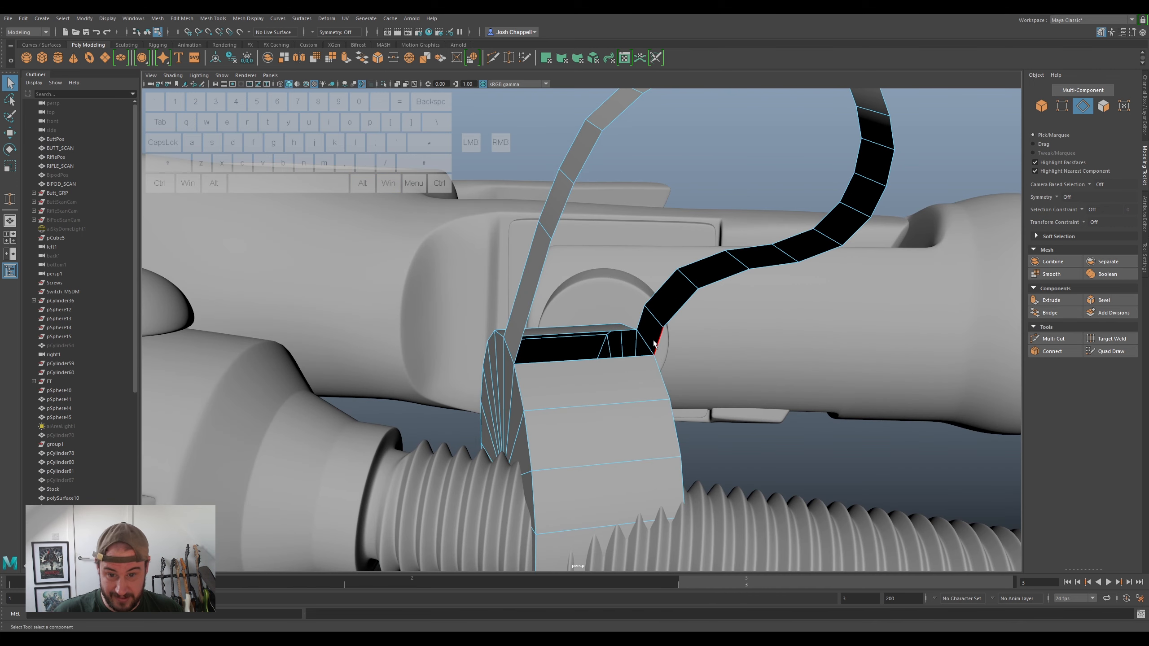
{"action": "left_click", "coordinate": [536, 316], "text": "ctrl+shift"}
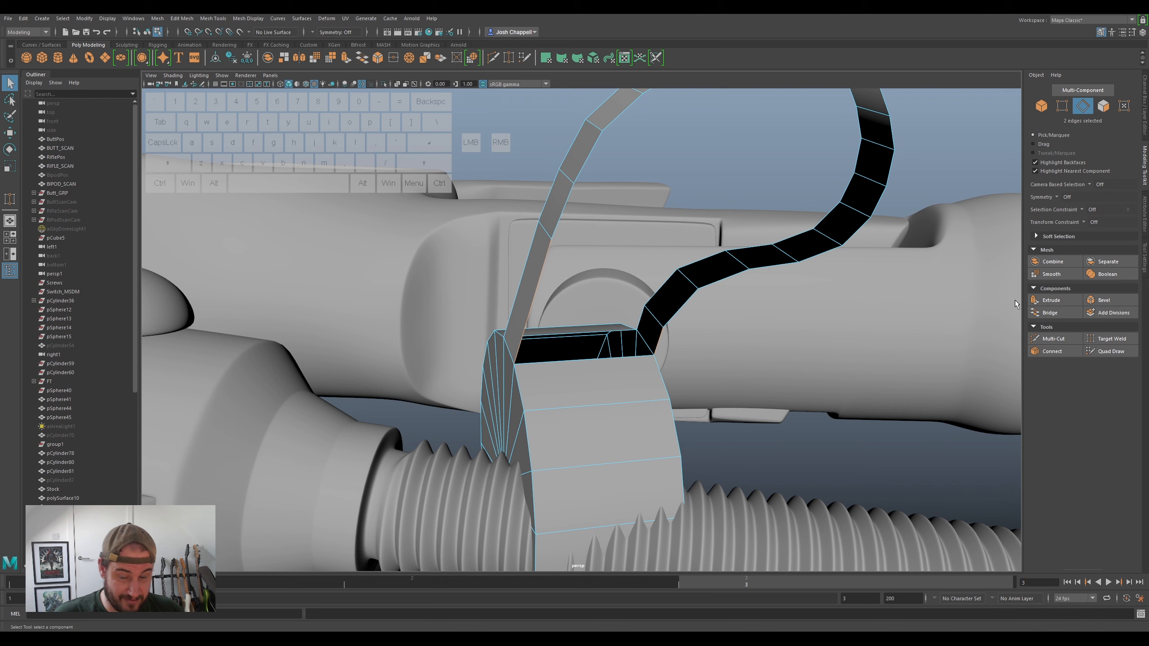
{"action": "left_click", "coordinate": [1053, 338]}
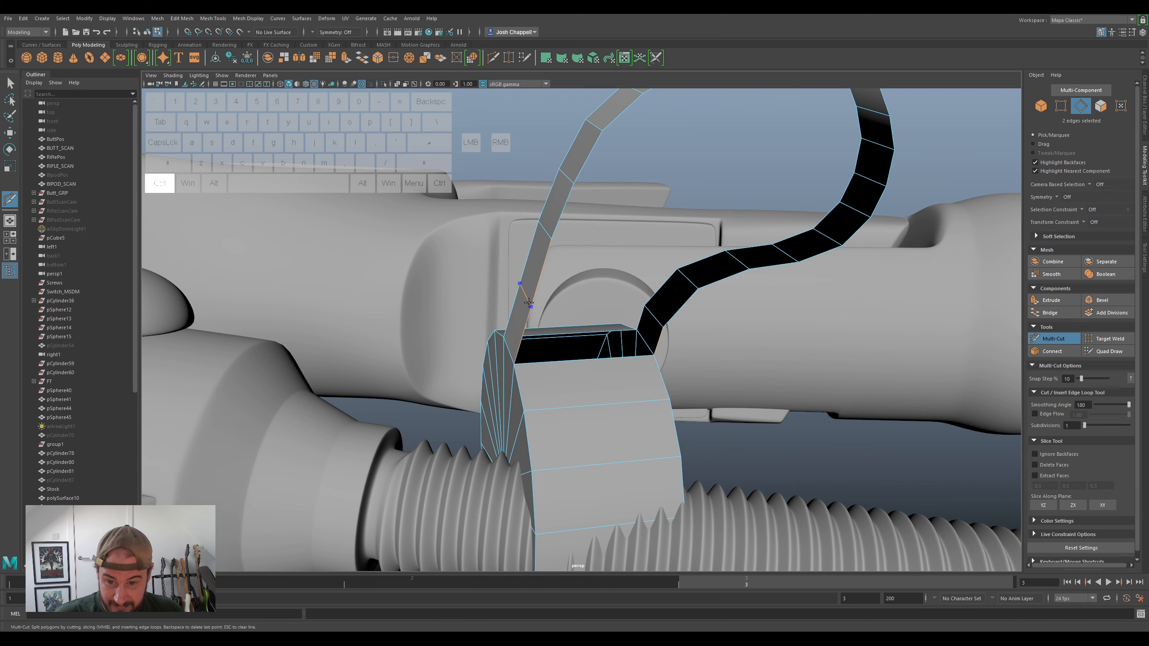
{"action": "key", "text": "Return"}
{"action": "key", "text": "q"}
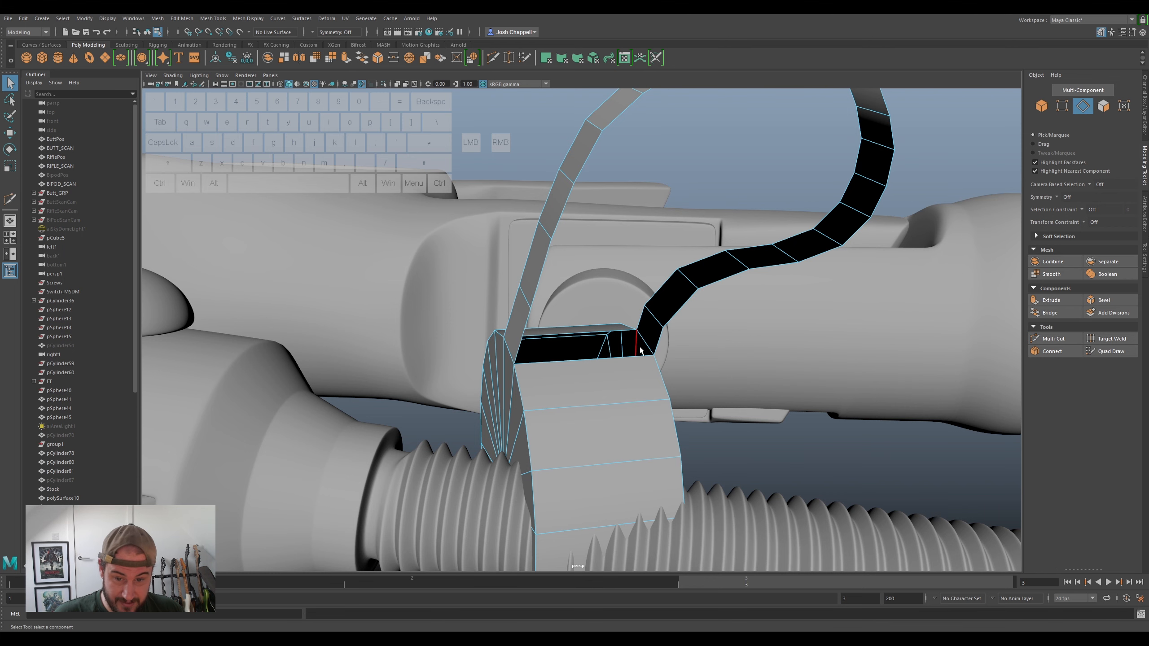
- Bridge the lowest band edges across the gap above the hub on both sides of the wing
{"action": "left_click", "coordinate": [640, 326], "text": "ctrl+shift"}
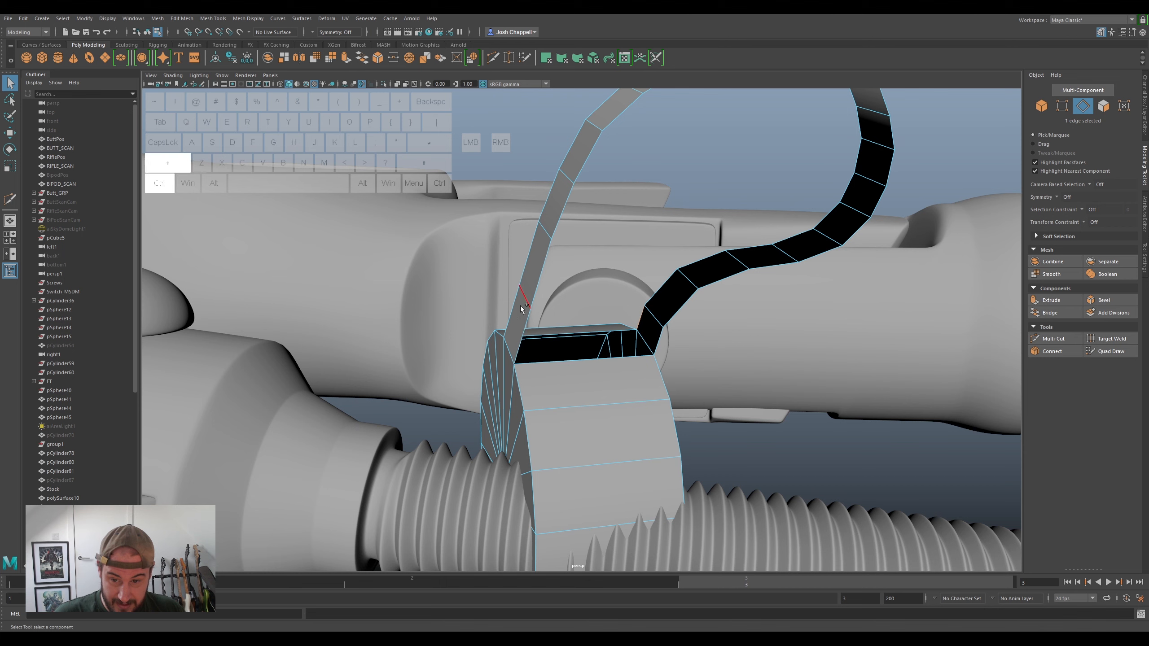
{"action": "left_click", "coordinate": [1045, 313]}
{"action": "left_click", "coordinate": [665, 339]}
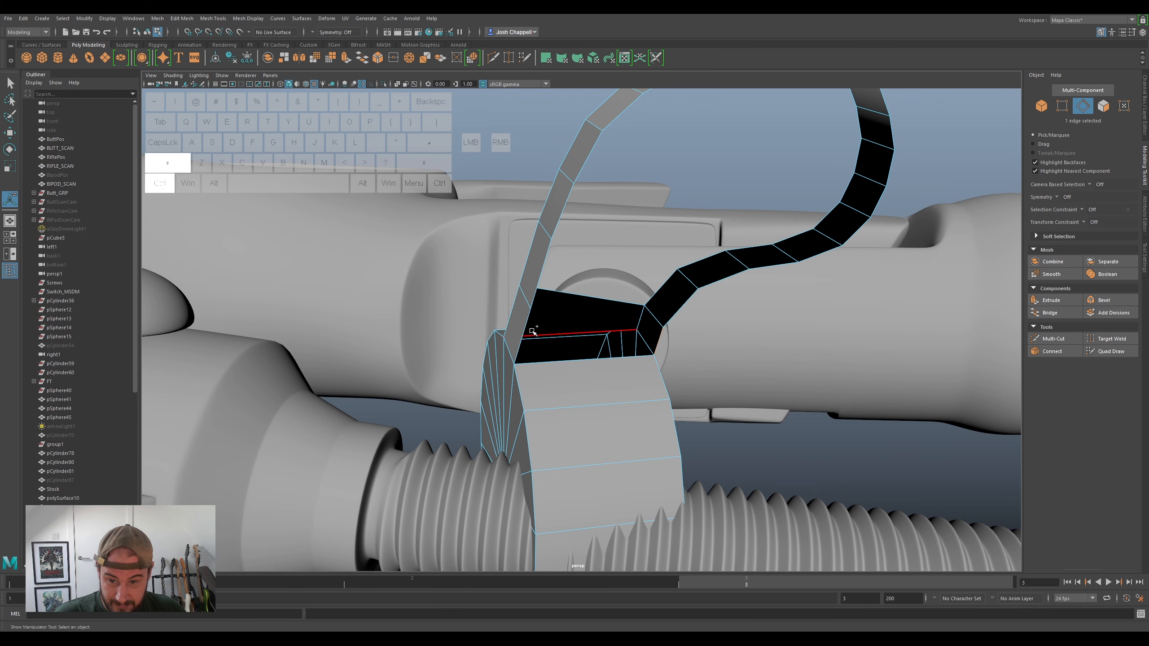
{"action": "left_click", "coordinate": [525, 334], "text": "ctrl+shift"}
{"action": "key", "text": "g"}
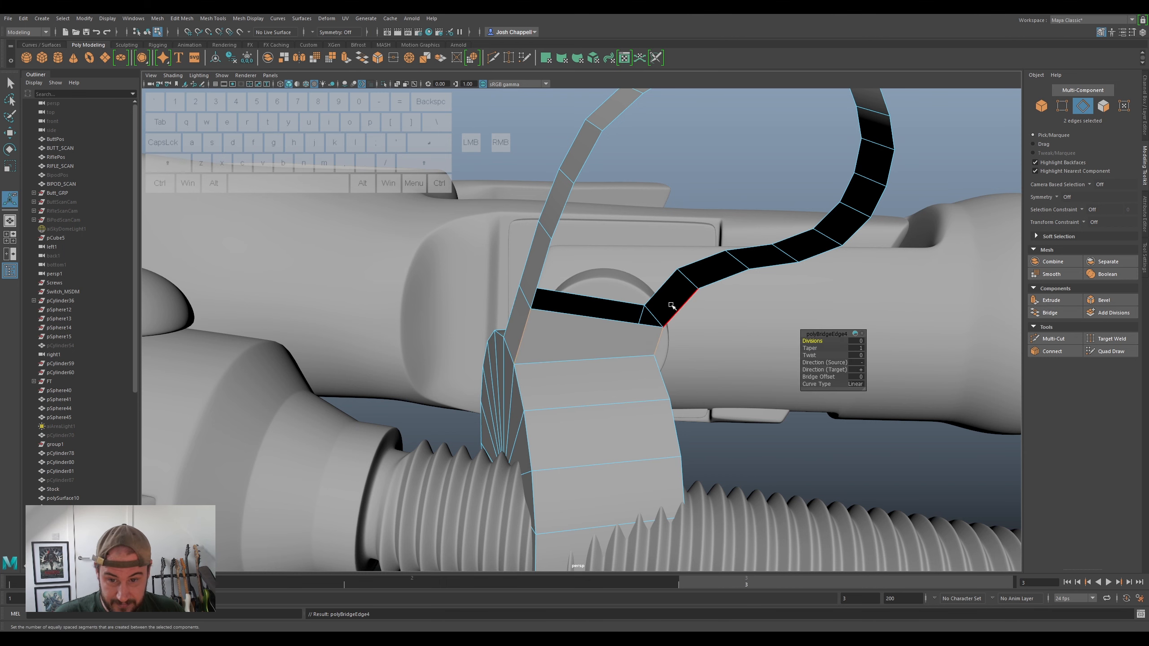
{"action": "left_click_drag", "start_coordinate": [672, 309], "coordinate": [660, 285], "text": "alt"}
{"action": "left_click", "coordinate": [662, 286], "text": "ctrl+shift"}
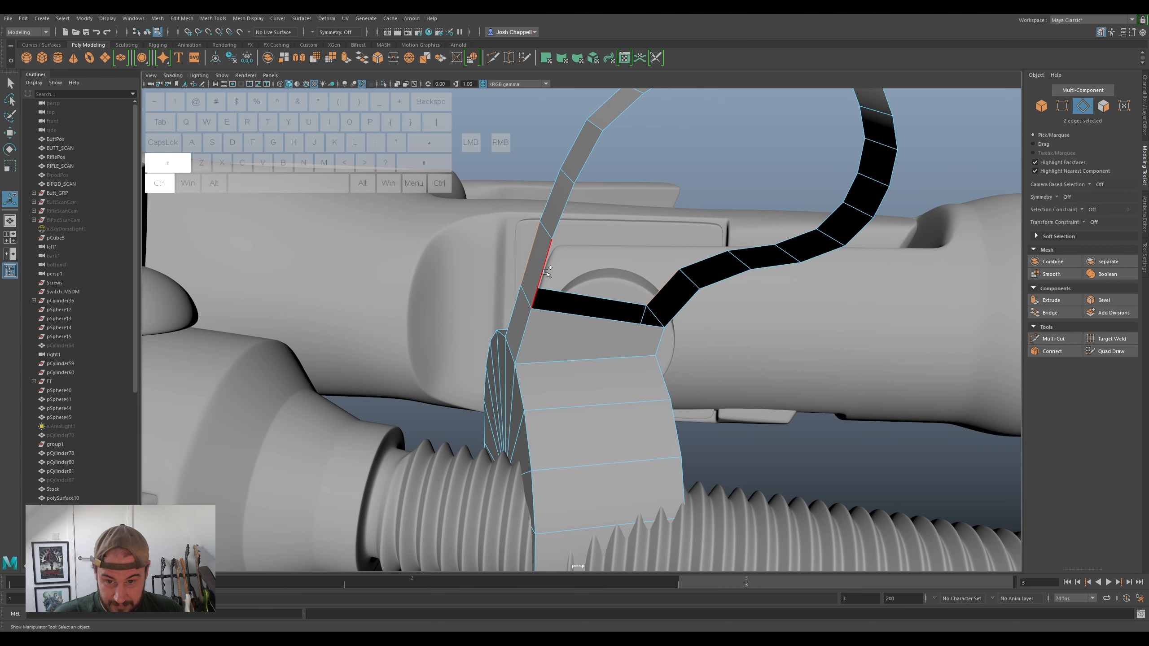
{"action": "left_click", "coordinate": [678, 311], "text": "ctrl+shift"}
{"action": "key", "text": "g"}
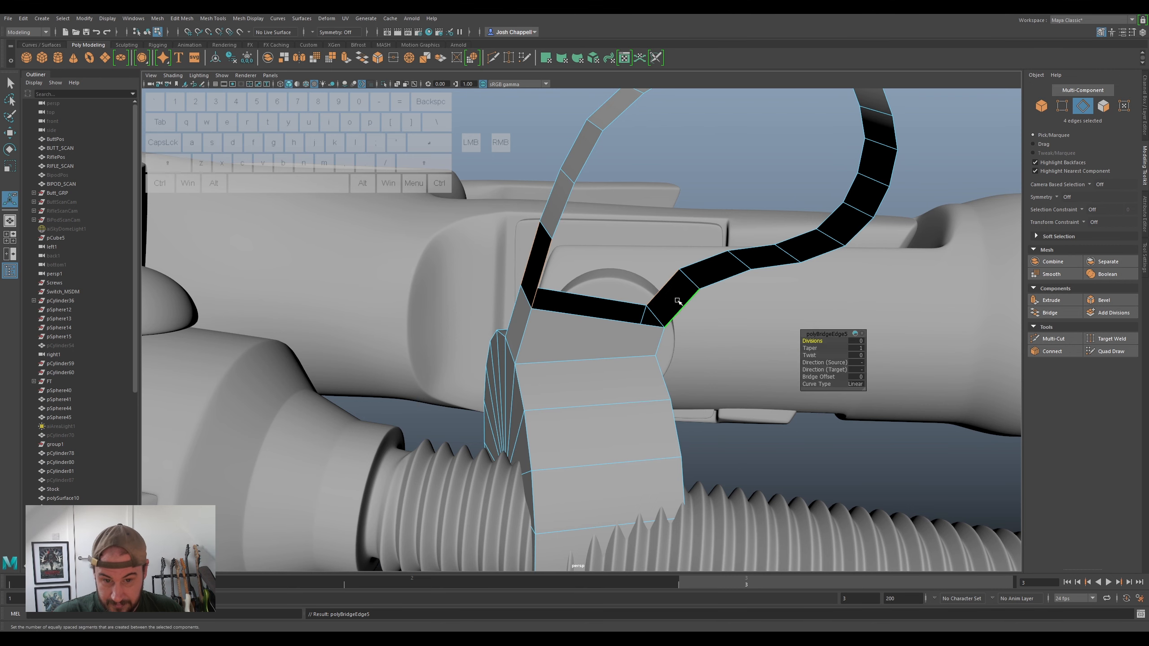
{"action": "key", "text": "ctrl+z"}
- Bridge the second row of facing band edges above the hub on both sides of the wing
{"action": "left_click", "coordinate": [694, 297]}
{"action": "left_click", "coordinate": [534, 276], "text": "ctrl+shift"}
{"action": "key", "text": "g"}
{"action": "left_click_drag", "start_coordinate": [610, 275], "coordinate": [515, 308], "text": "alt"}
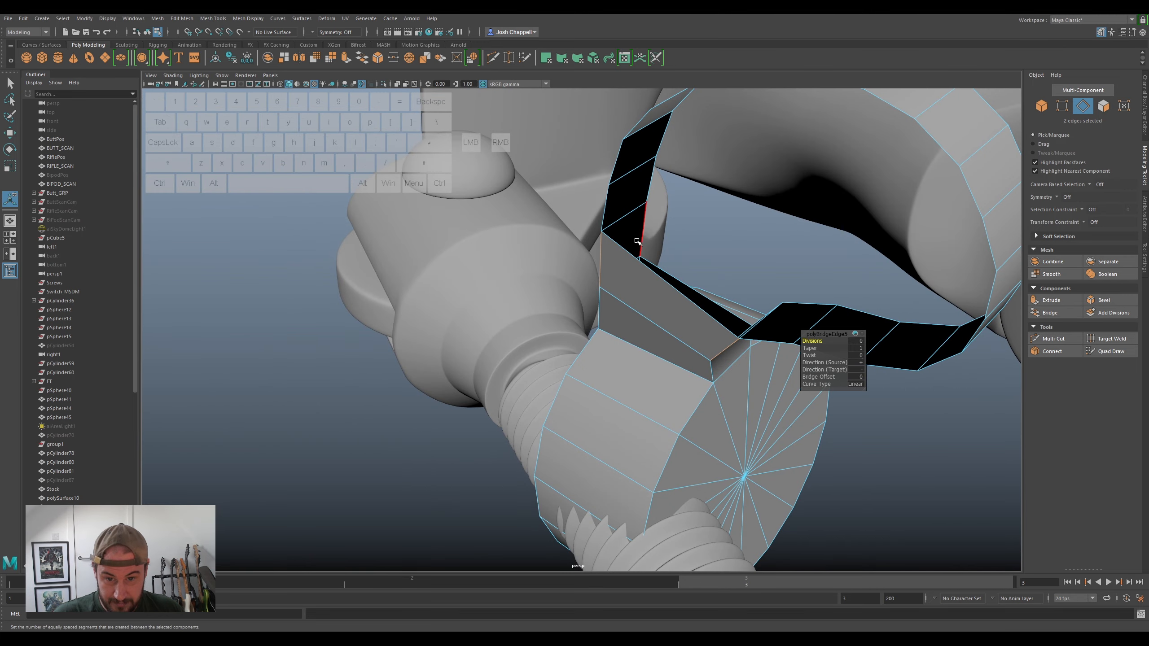
{"action": "left_click", "coordinate": [638, 240]}
{"action": "left_click_drag", "start_coordinate": [684, 261], "coordinate": [973, 308], "text": "alt"}
{"action": "left_click", "coordinate": [726, 255], "text": "ctrl+shift"}
{"action": "key", "text": "g"}
- Adjust the vertices at the wing's base so its profile flows more evenly into the hub
{"action": "right_click_drag", "start_coordinate": [600, 331], "coordinate": [559, 330]}
{"action": "left_click_drag", "start_coordinate": [559, 332], "coordinate": [660, 251], "text": "alt"}
{"action": "key", "text": "w"}
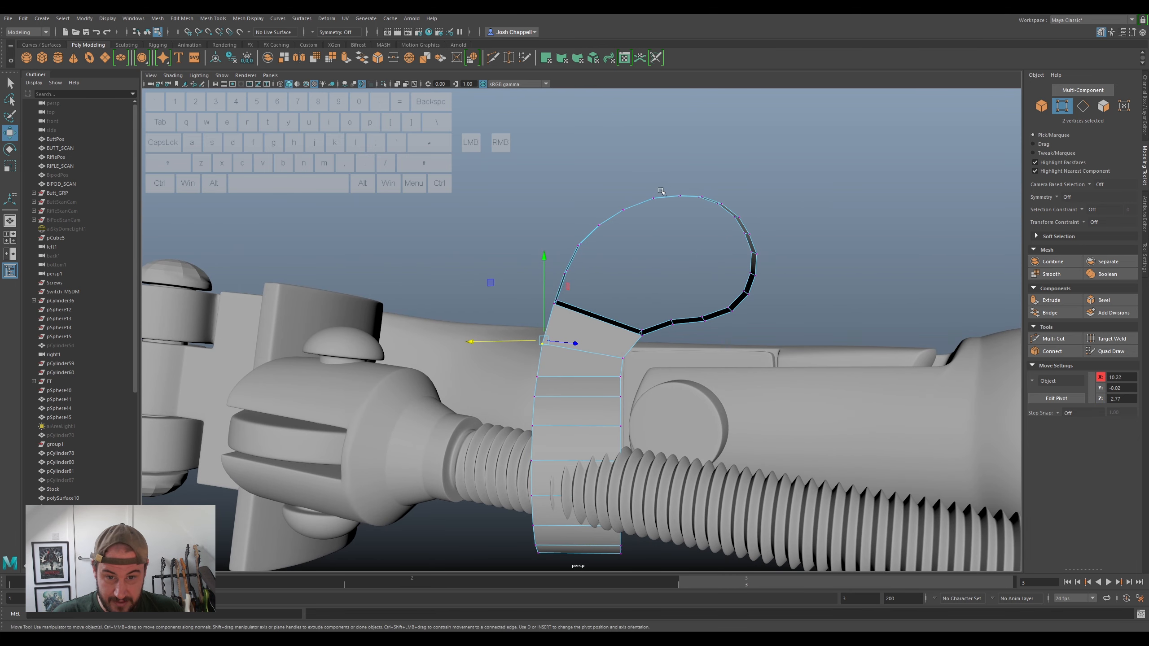
{"action": "left_click_drag", "start_coordinate": [574, 223], "coordinate": [800, 336]}
- Insert an edge loop down the middle of the wing's base and the hub
{"action": "left_click", "coordinate": [1054, 338]}
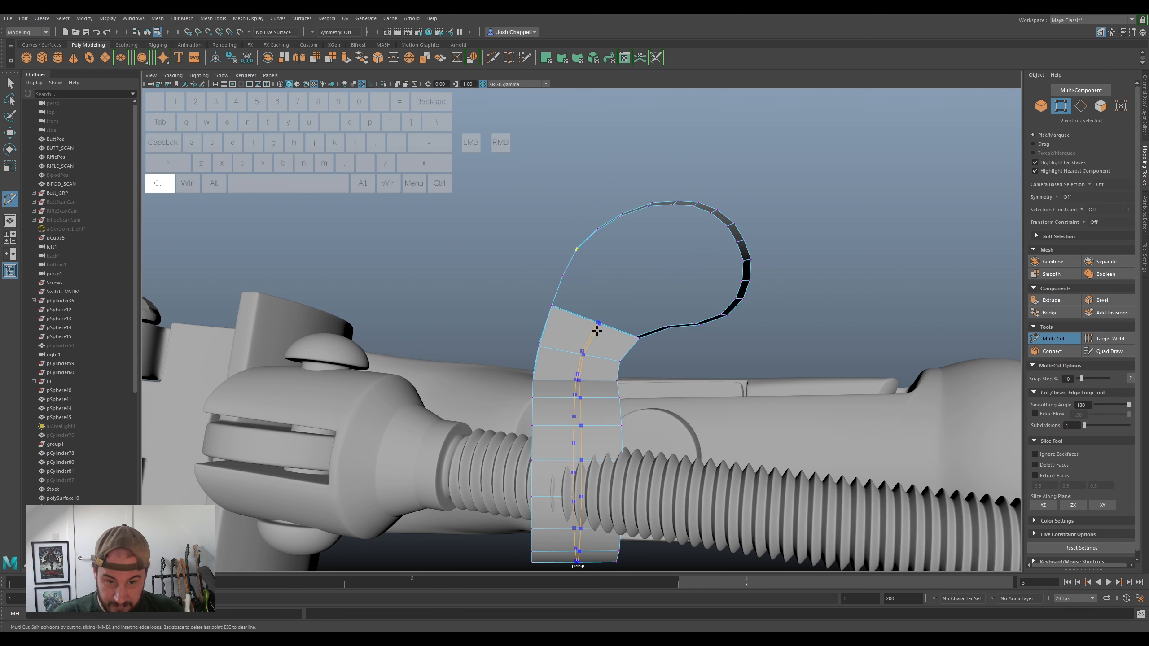
{"action": "left_click", "coordinate": [596, 330], "text": "ctrl"}
{"action": "key", "text": "q"}
- Extrude the border edges of the wing's front opening inward twice, scaling them down into two concentric face rings
{"action": "right_click_drag", "start_coordinate": [713, 227], "coordinate": [705, 206]}
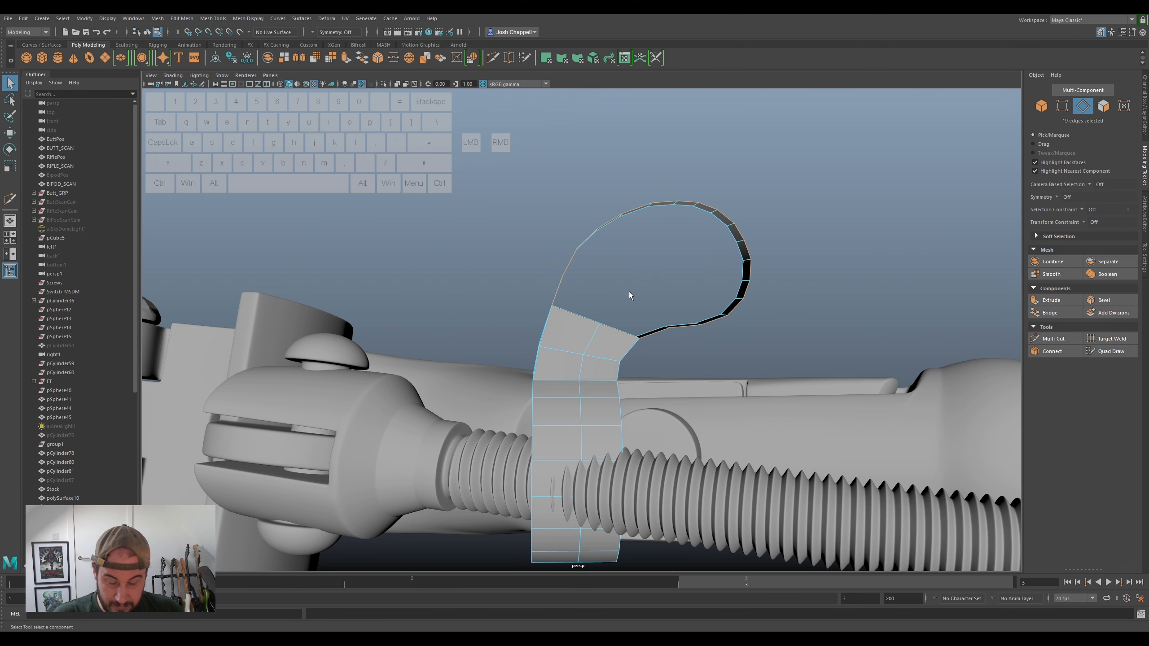
{"action": "key", "text": "ctrl+e"}
{"action": "key", "text": "r"}
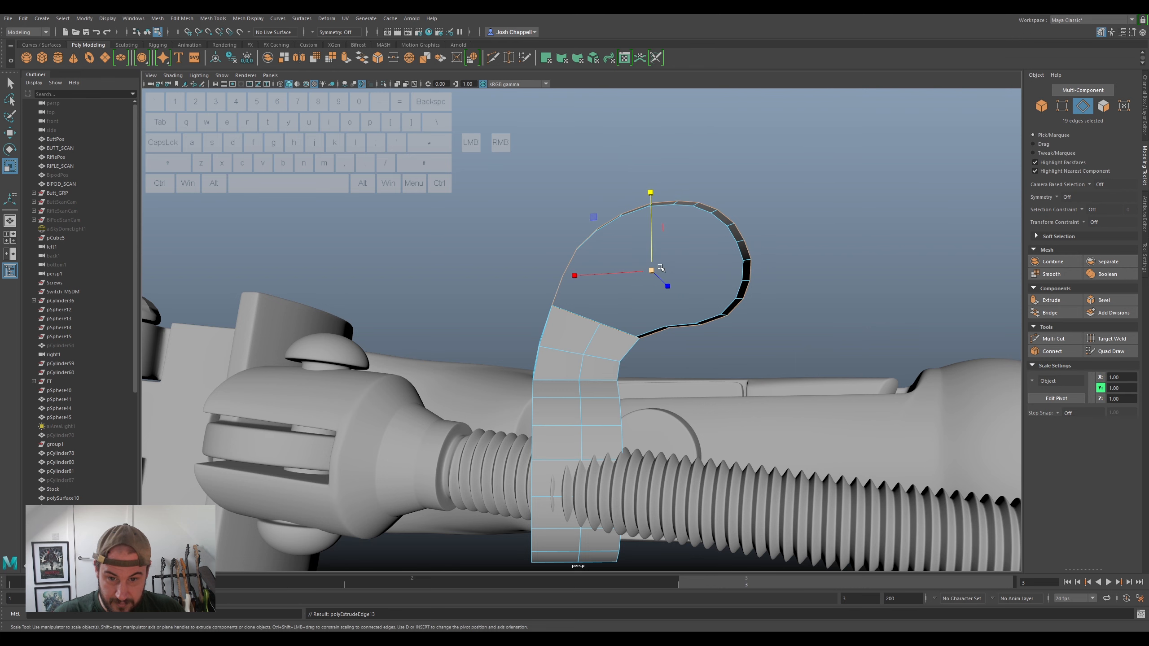
{"action": "left_click_drag", "start_coordinate": [652, 271], "coordinate": [601, 287]}
{"action": "middle_click_drag", "start_coordinate": [703, 249], "coordinate": [676, 257], "text": "alt"}
{"action": "right_click", "coordinate": [679, 245]}
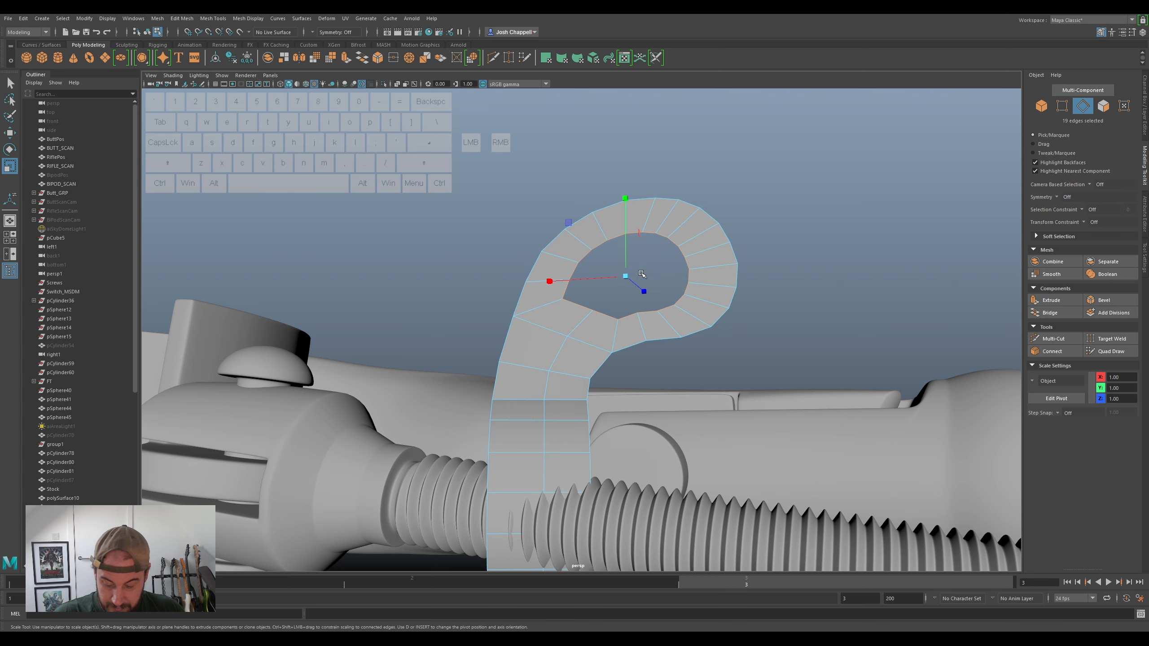
{"action": "mouse_move", "coordinate": [626, 276]}
{"action": "left_mouse_down"}
{"action": "mouse_move", "coordinate": [645, 293]}
{"action": "mouse_move", "coordinate": [652, 282]}
{"action": "mouse_move", "coordinate": [621, 277]}
{"action": "left_mouse_up"}
{"action": "key", "text": "ctrl+e"}
{"action": "key", "text": "r"}
- Fill the remaining hole inside the wing's inner face ring
{"action": "right_click_drag", "start_coordinate": [673, 258], "coordinate": [673, 263]}
{"action": "left_click", "coordinate": [671, 257]}
{"action": "key", "text": "w"}
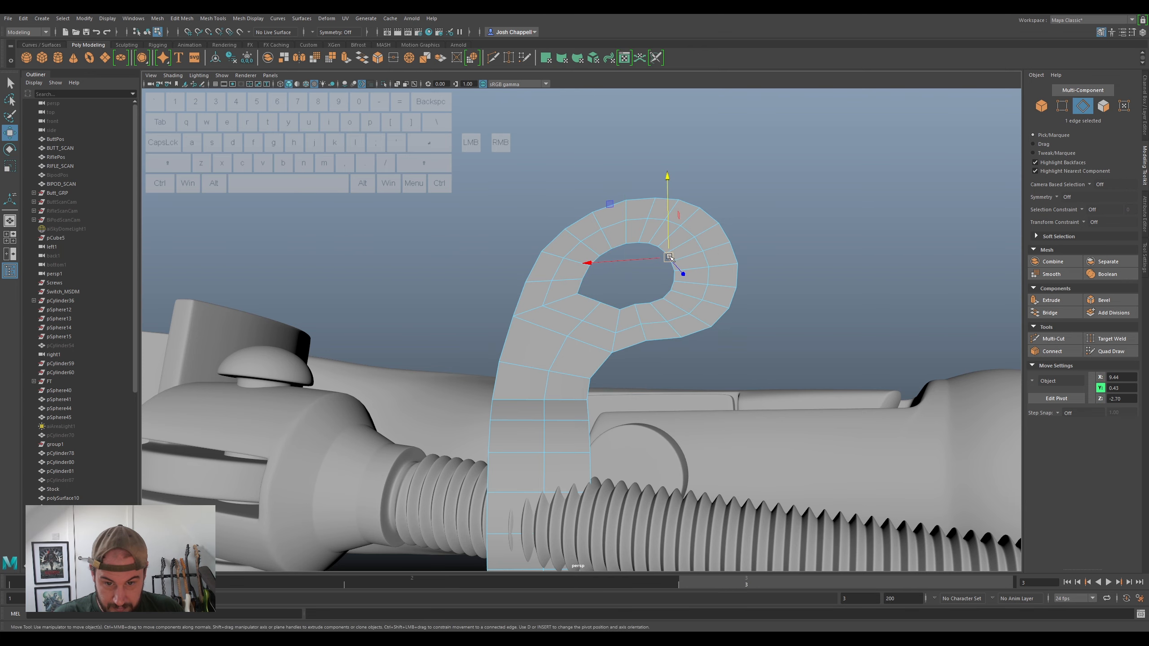
{"action": "left_click_drag", "start_coordinate": [682, 262], "coordinate": [520, 280], "text": "alt"}
{"action": "double_click", "coordinate": [681, 268]}
{"action": "right_click_drag", "start_coordinate": [680, 267], "coordinate": [674, 389], "text": "shift"}
{"action": "key", "text": "r"}
{"action": "left_click_drag", "start_coordinate": [667, 317], "coordinate": [640, 322], "text": "alt"}
{"action": "scroll", "coordinate": [667, 294], "scroll_direction": "up", "scroll_amount": 1}
{"action": "scroll", "coordinate": [667, 295], "scroll_direction": "up", "scroll_amount": 2}
{"action": "left_click", "coordinate": [953, 181]}
- Cut a lengthwise edge through the filled centre face and connect it to the ring's upper end with Multi-Cut
{"action": "left_click", "coordinate": [1063, 338]}
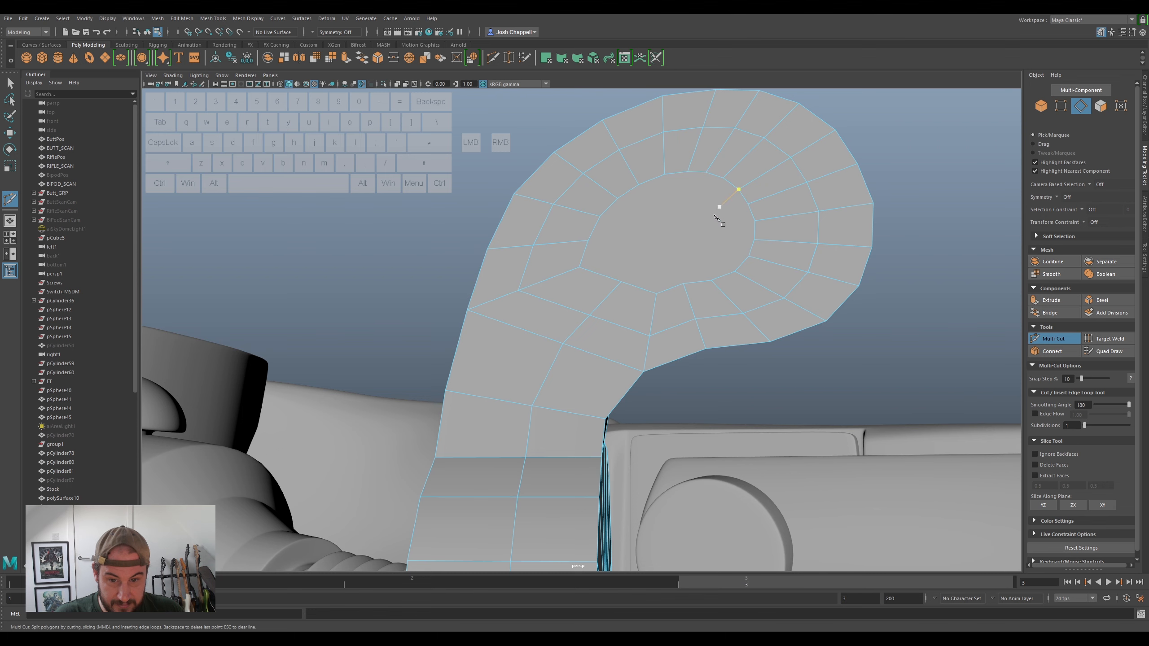
{"action": "left_click", "coordinate": [621, 282]}
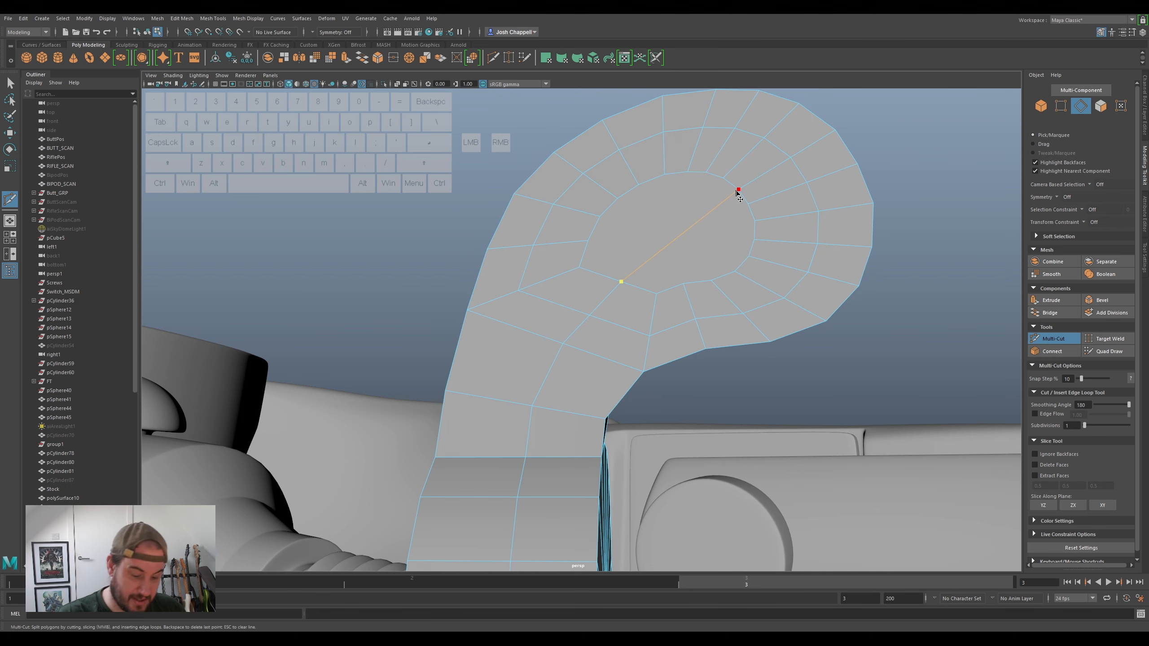
{"action": "left_click", "coordinate": [706, 173]}
{"action": "left_click", "coordinate": [719, 206]}
{"action": "key", "text": "Return"}
- Cut cross edges between opposite ring vertices to divide the wing's centre face into quads
{"action": "left_click", "coordinate": [687, 172]}
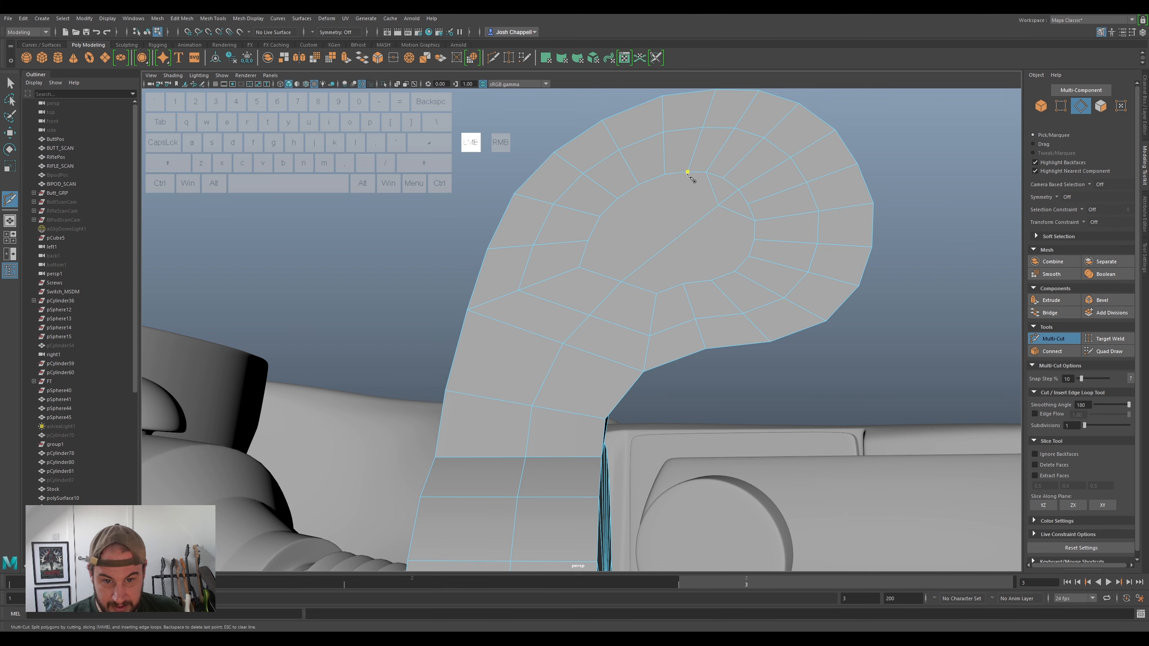
{"action": "left_click", "coordinate": [706, 216]}
{"action": "left_click", "coordinate": [753, 240]}
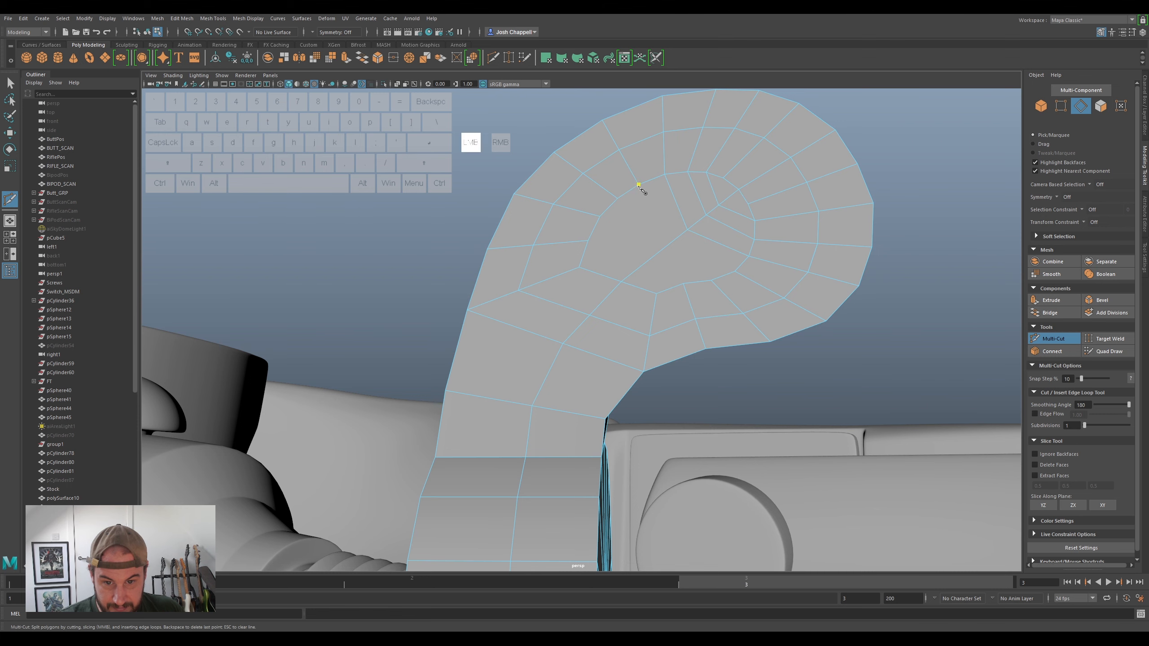
{"action": "left_click", "coordinate": [733, 273]}
{"action": "key", "text": "Return"}
{"action": "left_click", "coordinate": [715, 280]}
{"action": "left_click", "coordinate": [618, 199]}
{"action": "key", "text": "Return"}
{"action": "left_click", "coordinate": [642, 266]}
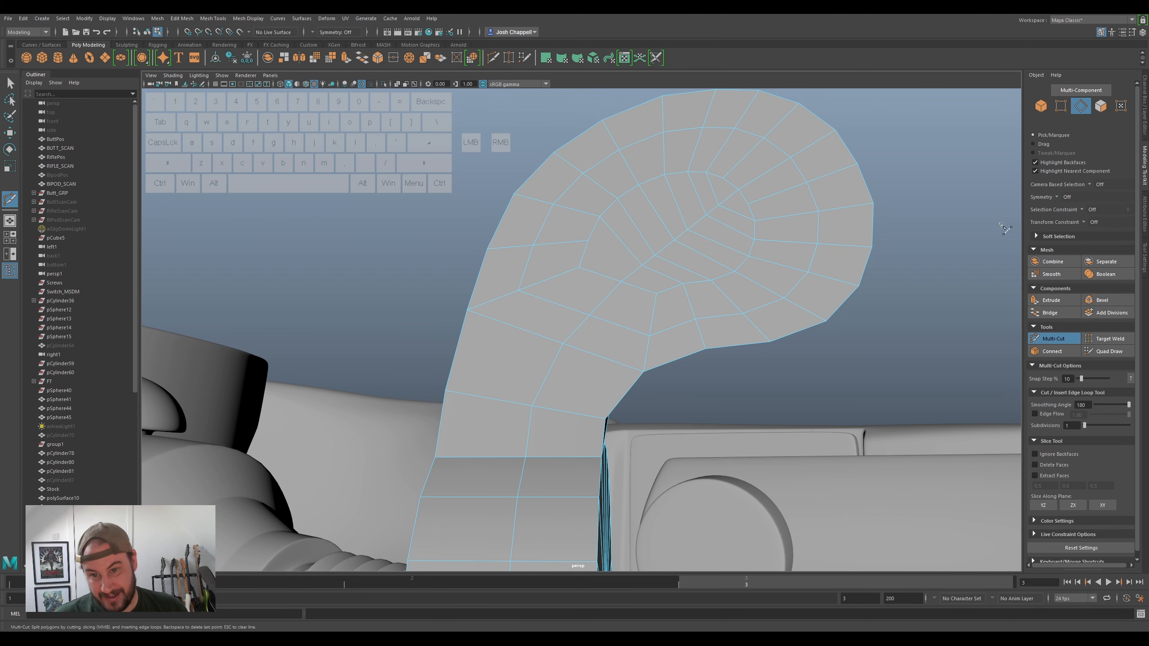
{"action": "left_click", "coordinate": [1053, 338]}
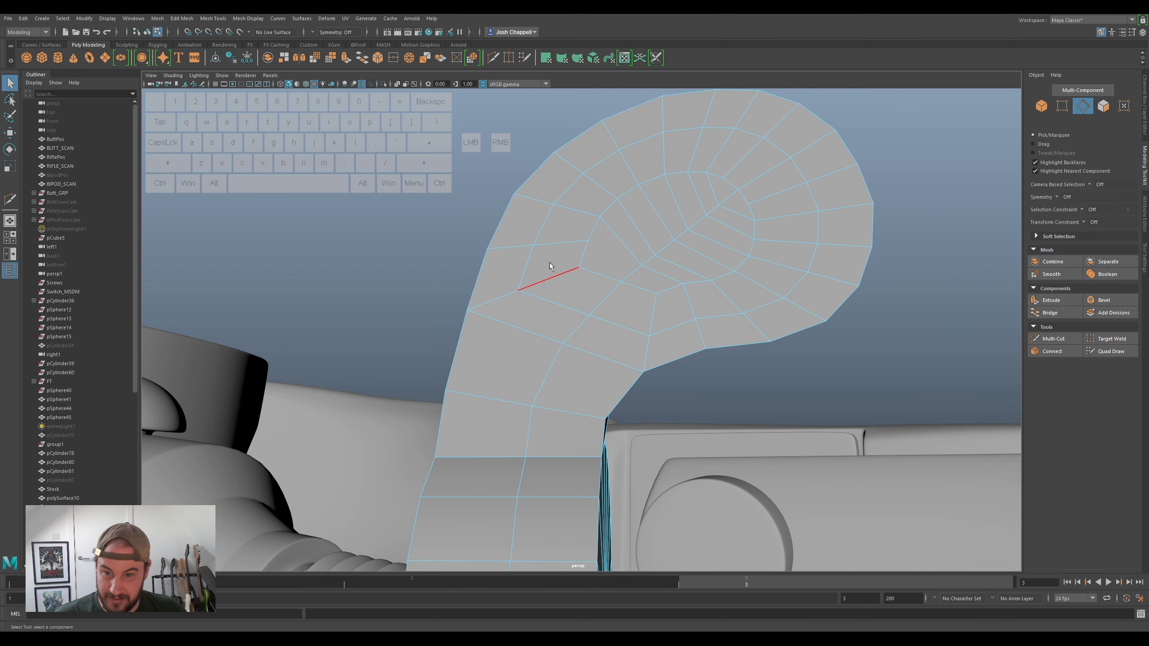
- Delete the surplus edge across the wing's outer neck and move the neighbouring vertices to even the spacing
{"action": "left_click", "coordinate": [504, 248]}
{"action": "key", "text": "ctrl+Delete"}
{"action": "right_click_drag", "start_coordinate": [559, 222], "coordinate": [520, 223]}
{"action": "left_click_drag", "start_coordinate": [484, 175], "coordinate": [558, 224]}
{"action": "left_click", "coordinate": [590, 221], "text": "shift"}
{"action": "key", "text": "w"}
{"action": "left_click_drag", "start_coordinate": [554, 206], "coordinate": [503, 213], "text": "alt"}
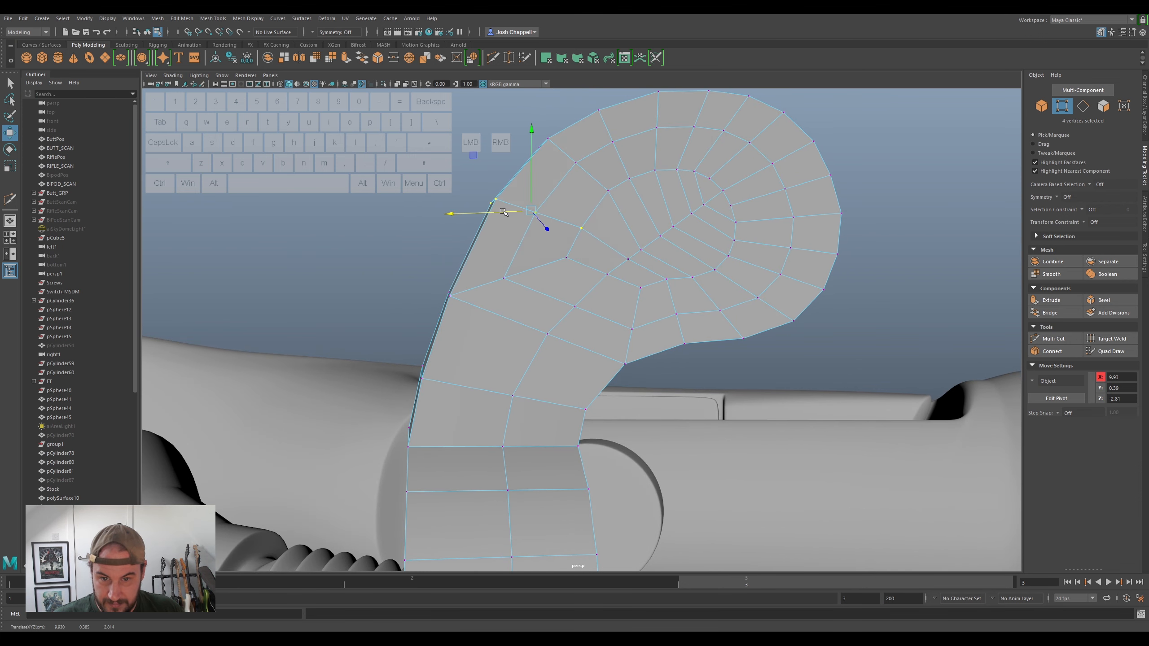
- Select only the wing's front faces, removing the band's side faces and the hub from the selection
{"action": "right_click_drag", "start_coordinate": [677, 223], "coordinate": [719, 209]}
{"action": "left_click_drag", "start_coordinate": [719, 209], "coordinate": [629, 254], "text": "alt"}
{"action": "right_click_drag", "start_coordinate": [628, 253], "coordinate": [628, 274]}
{"action": "left_click_drag", "start_coordinate": [629, 274], "coordinate": [746, 244], "text": "alt"}
{"action": "left_click_drag", "start_coordinate": [809, 169], "coordinate": [485, 352]}
{"action": "left_click", "coordinate": [536, 346], "text": "ctrl"}
{"action": "left_click", "coordinate": [578, 351], "text": "ctrl"}
{"action": "left_click_drag", "start_coordinate": [556, 321], "coordinate": [619, 360], "text": "alt"}
{"action": "left_click", "coordinate": [515, 285], "text": "ctrl"}
{"action": "double_click", "coordinate": [536, 251], "text": "ctrl"}
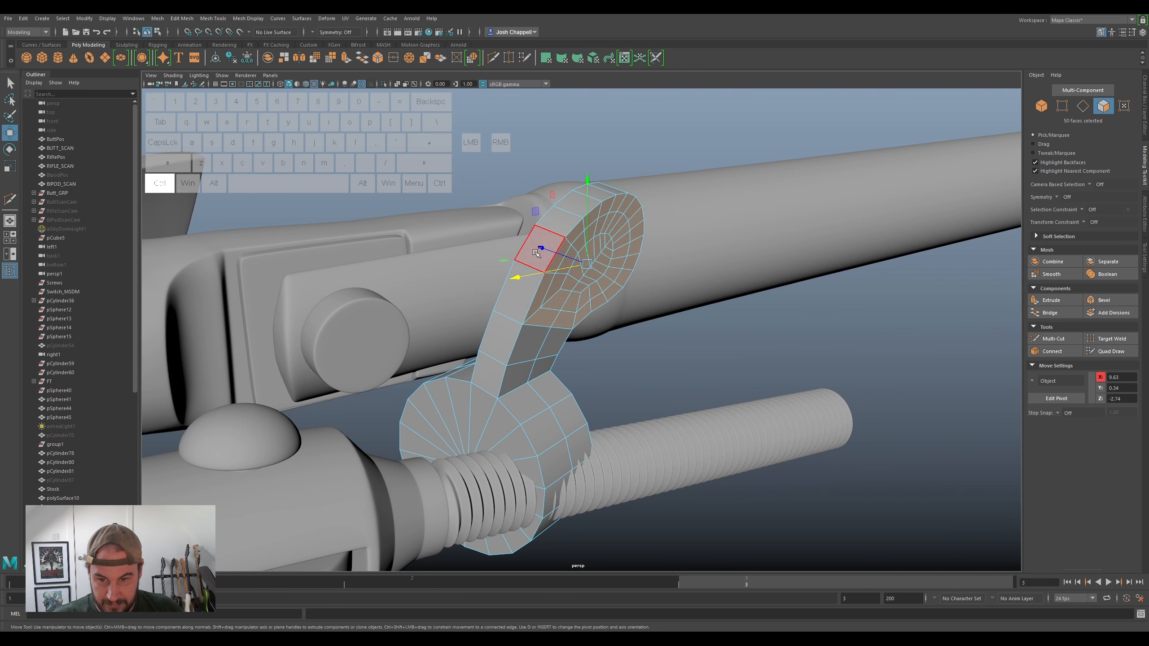
- Set the Scale tool's axis orientation to Component and flatten the selected front faces along their normal
{"action": "key", "text": "r"}
{"action": "left_click_drag", "start_coordinate": [624, 285], "coordinate": [746, 294], "text": "alt"}
{"action": "left_click", "coordinate": [1144, 245]}
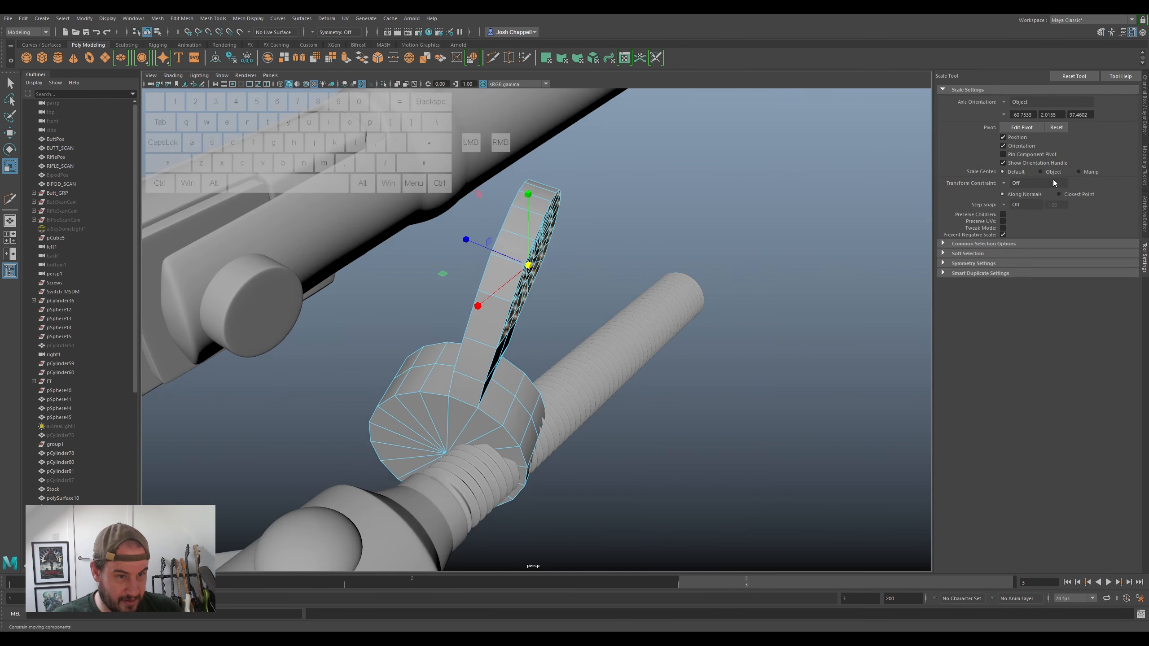
{"action": "left_click", "coordinate": [1013, 106]}
{"action": "left_click", "coordinate": [1023, 126]}
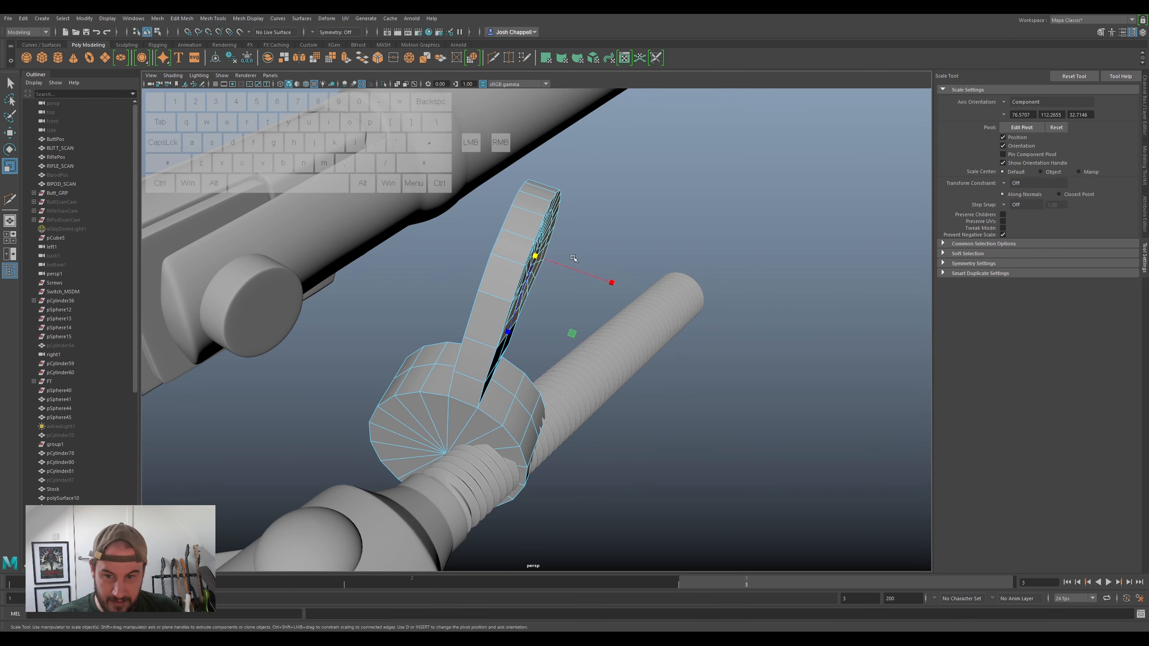
{"action": "left_click_drag", "start_coordinate": [615, 282], "coordinate": [166, 273]}
- Add the wing's neck faces down to the hub to the front face selection
{"action": "left_click_drag", "start_coordinate": [691, 280], "coordinate": [508, 338], "text": "alt"}
{"action": "left_click", "coordinate": [533, 340], "text": "ctrl+shift"}
{"action": "left_click", "coordinate": [560, 347], "text": "ctrl+shift"}
{"action": "left_click", "coordinate": [555, 372], "text": "ctrl+shift"}
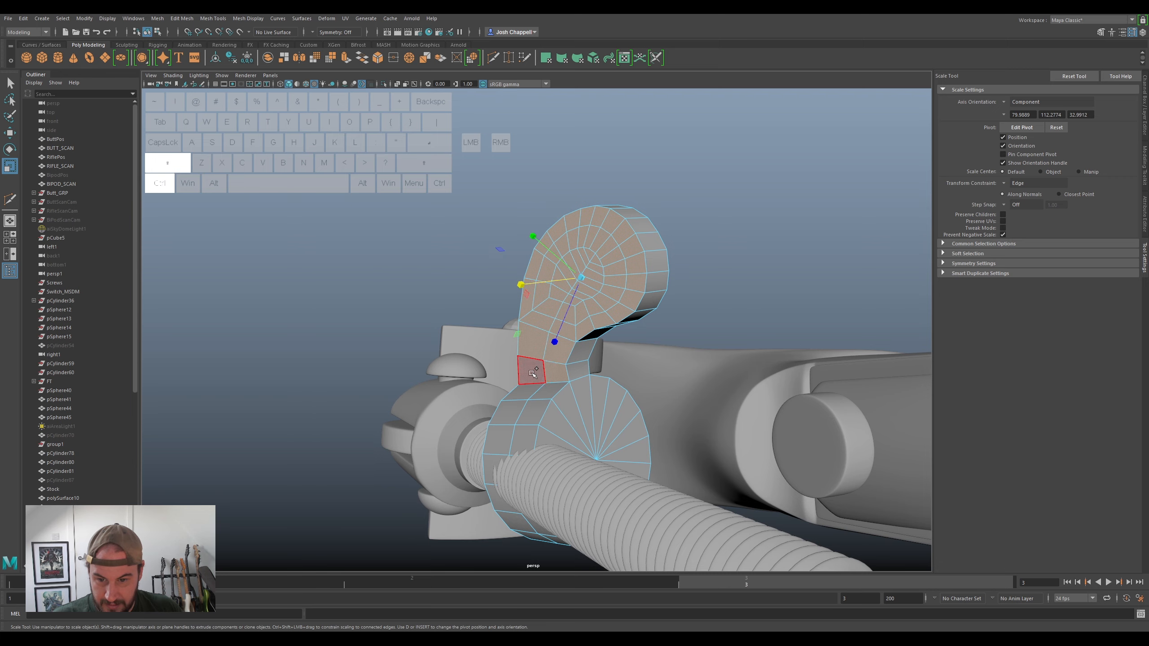
{"action": "left_click", "coordinate": [533, 372], "text": "ctrl+shift"}
- Extrude the open border on the wing's back twice, scaling each new ring inward to follow the outline
{"action": "left_click_drag", "start_coordinate": [568, 338], "coordinate": [857, 376], "text": "alt"}
{"action": "right_click", "coordinate": [586, 337]}
{"action": "right_click_drag", "start_coordinate": [586, 337], "coordinate": [585, 310]}
{"action": "left_click", "coordinate": [579, 312]}
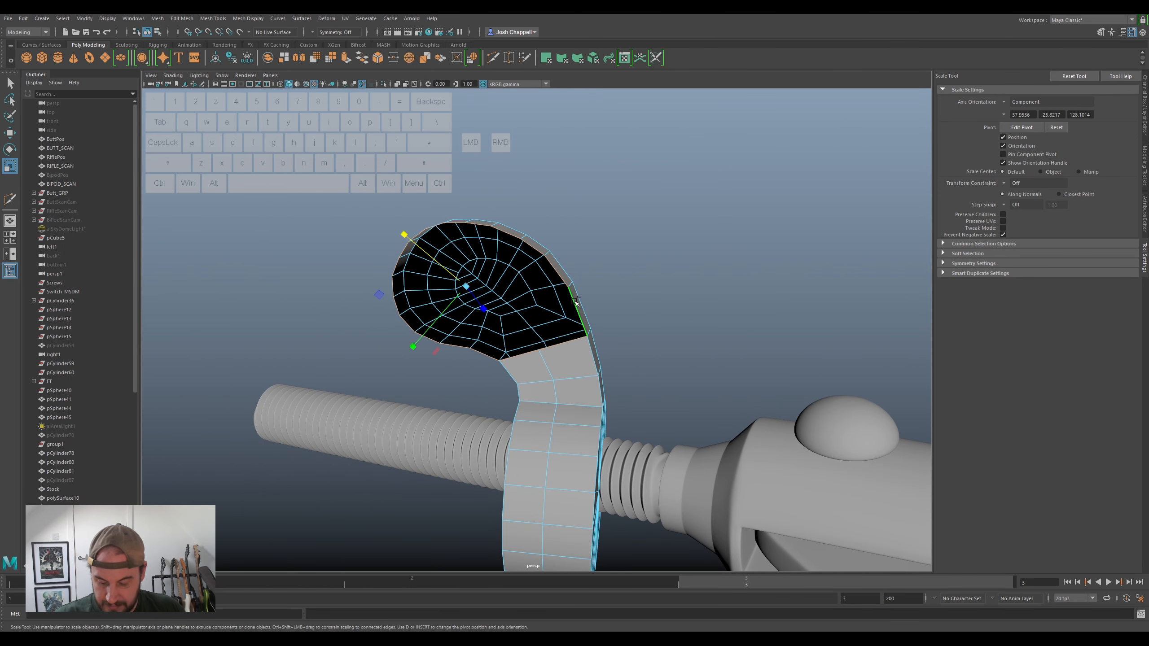
{"action": "key", "text": "ctrl+e"}
{"action": "key", "text": "r"}
{"action": "mouse_move", "coordinate": [465, 288]}
{"action": "left_mouse_down"}
{"action": "mouse_move", "coordinate": [433, 302]}
{"action": "mouse_move", "coordinate": [452, 291]}
{"action": "left_mouse_up"}
{"action": "key", "text": "ctrl+e"}
{"action": "key", "text": "r"}
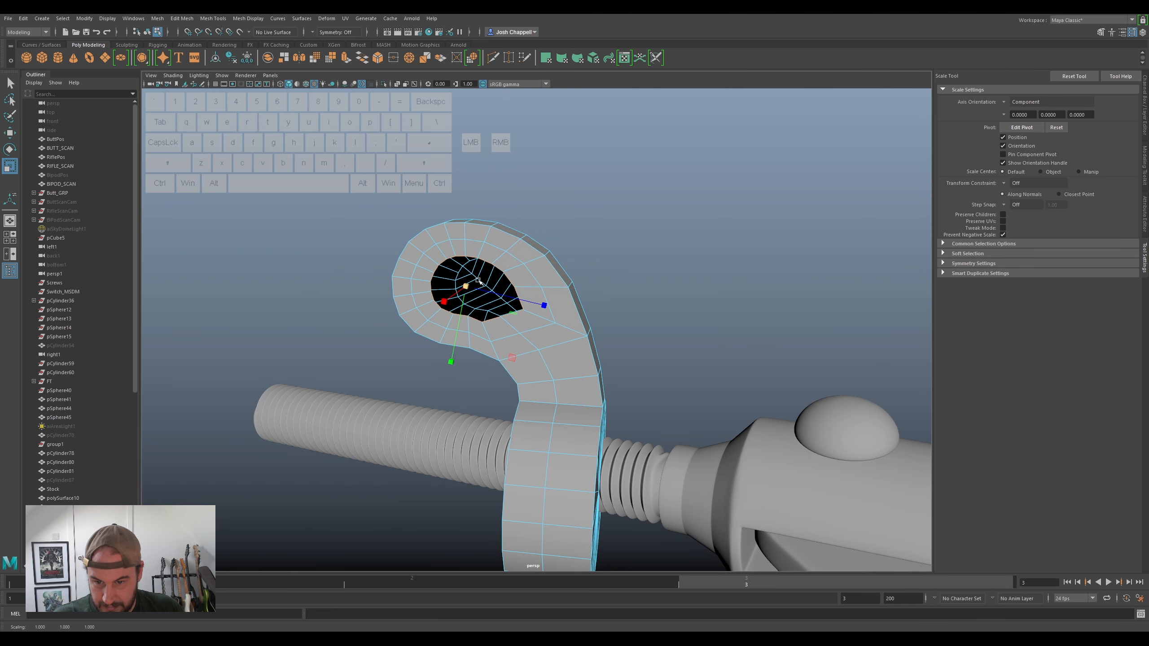
- Close the remaining opening in the middle of the wing's back with Fill Hole
{"action": "right_click", "coordinate": [502, 269], "text": "shift"}
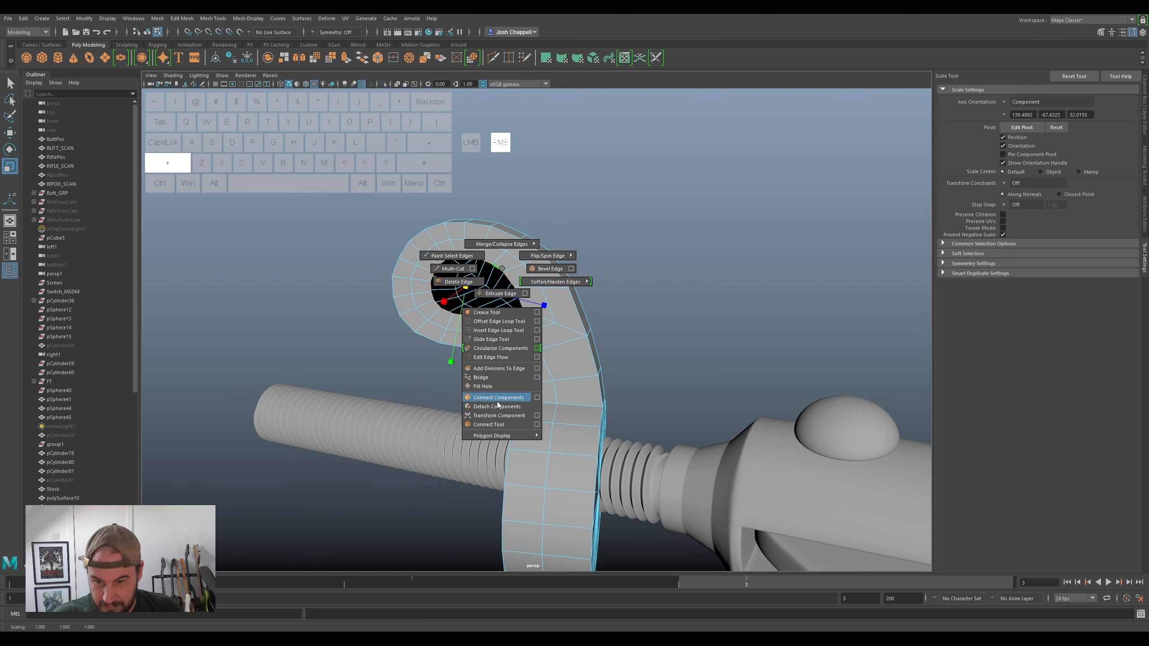
{"action": "right_click_drag", "start_coordinate": [489, 385], "coordinate": [489, 386], "text": "shift"}
{"action": "left_click_drag", "start_coordinate": [489, 386], "coordinate": [545, 310], "text": "alt"}
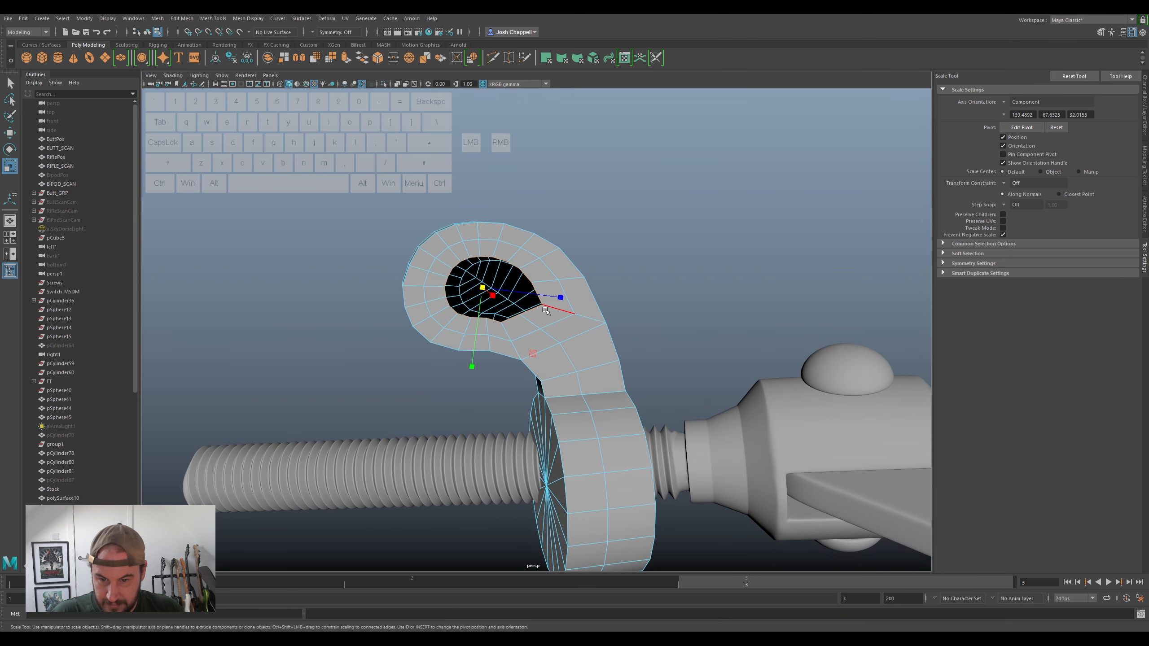
{"action": "right_click_drag", "start_coordinate": [535, 310], "coordinate": [536, 423], "text": "shift"}
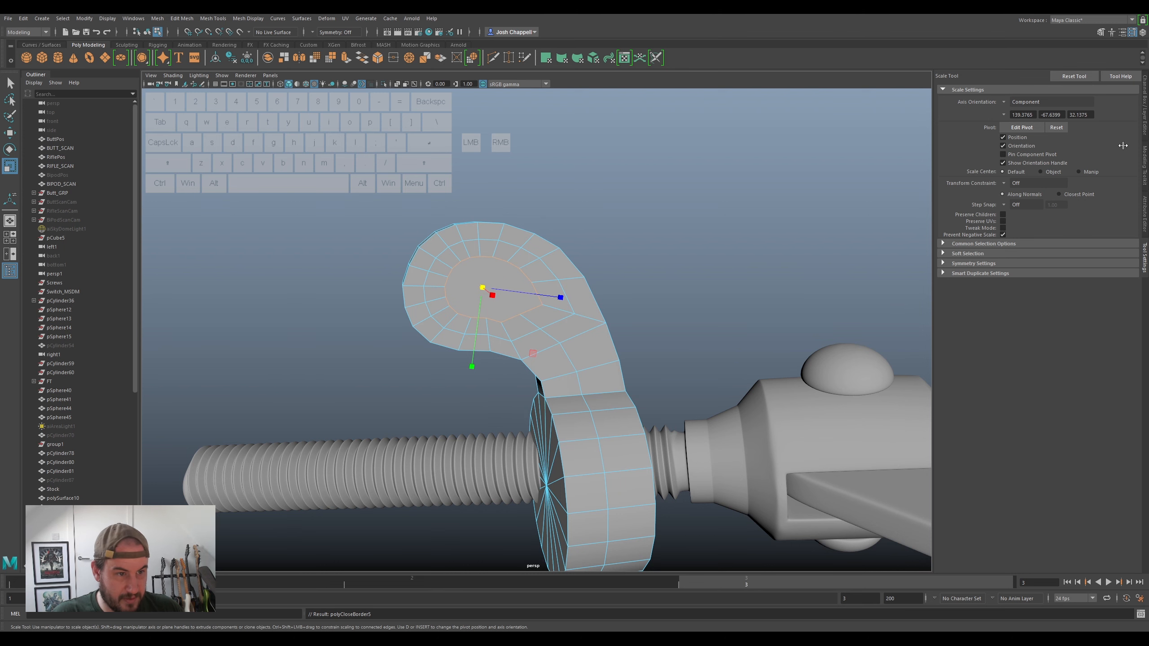
- Use Multi-Cut to cut a diagonal edge across the filled cap from the middle of its neck-side edge to the rounded end
{"action": "left_click", "coordinate": [1144, 168]}
{"action": "left_click", "coordinate": [1053, 338]}
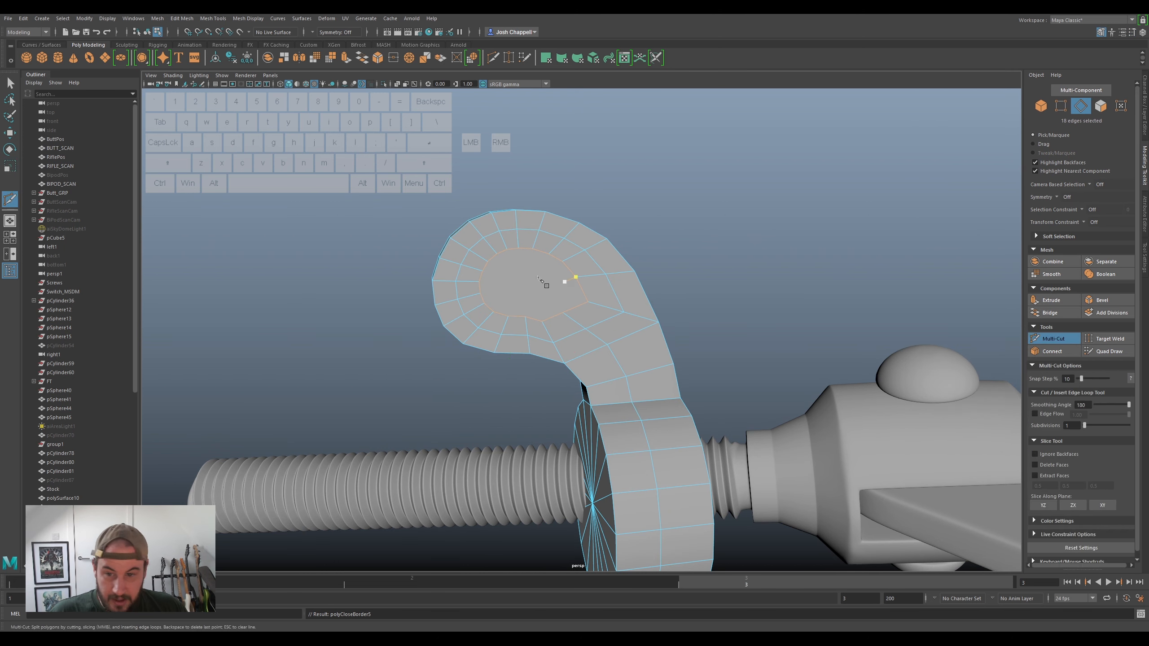
{"action": "scroll", "coordinate": [596, 317], "scroll_direction": "up", "scroll_amount": 3}
{"action": "left_click", "coordinate": [552, 303]}
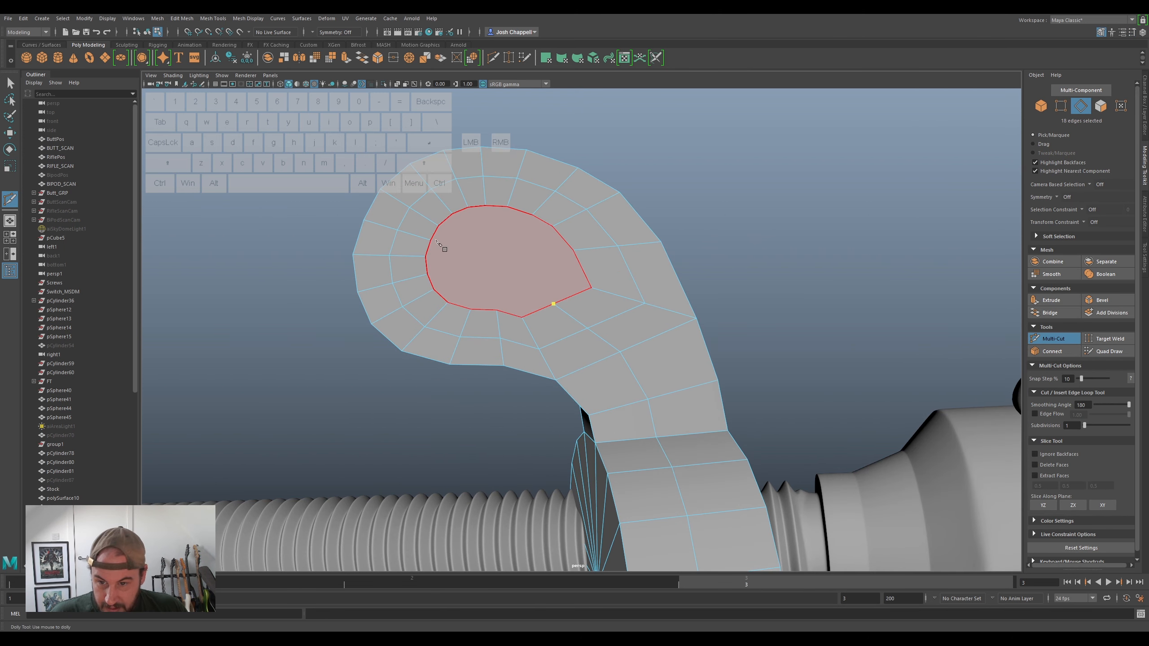
{"action": "left_click_drag", "start_coordinate": [425, 303], "coordinate": [561, 299], "text": "alt"}
{"action": "key", "text": "z"}
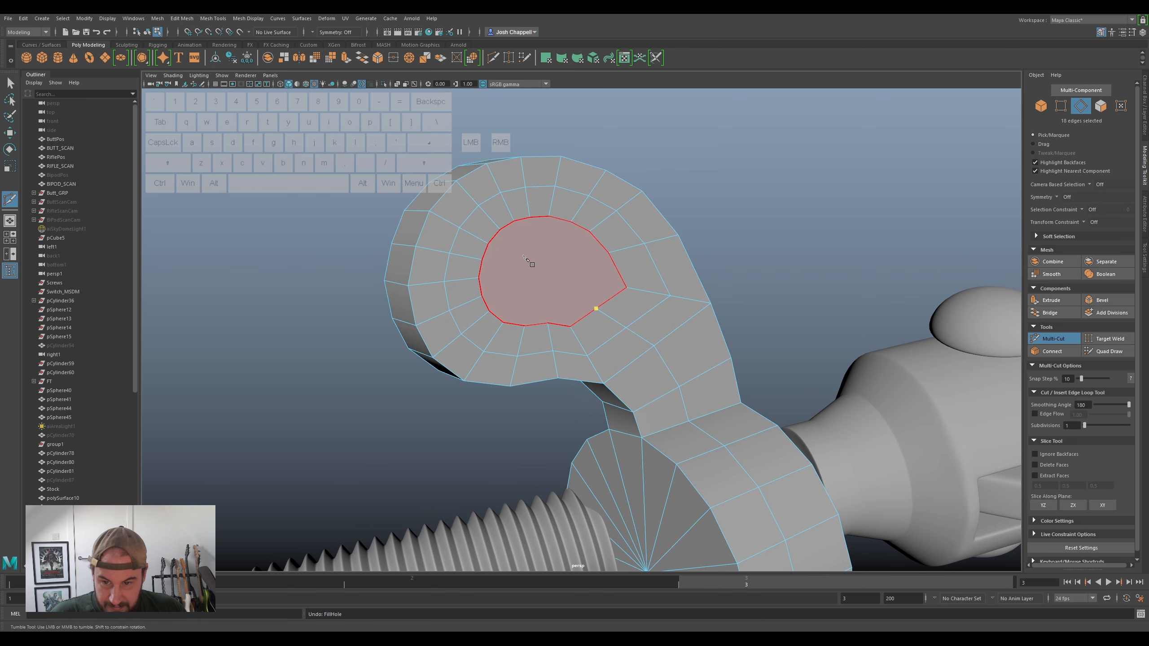
{"action": "key", "text": "Return"}
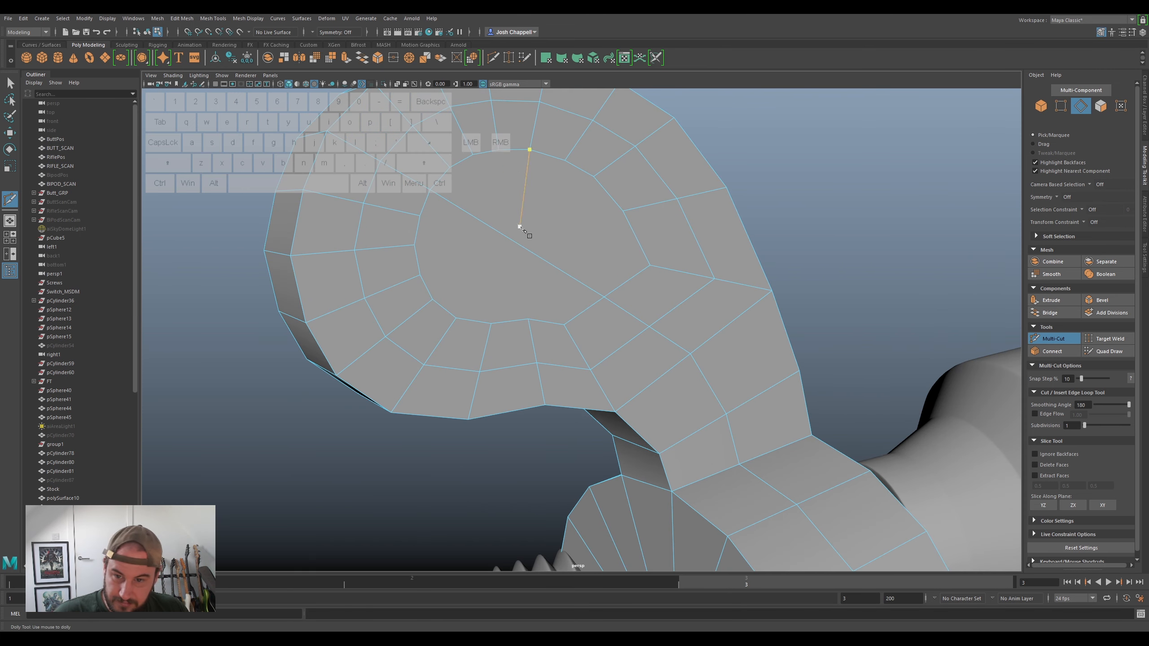
- Cut the first cross edges at the cap's rounded end, linking opposite rim vertices through the diagonal
{"action": "key", "text": "Escape"}
{"action": "left_click_drag", "start_coordinate": [455, 179], "coordinate": [454, 167], "text": "alt"}
{"action": "left_click", "coordinate": [436, 208]}
{"action": "left_click", "coordinate": [385, 242]}
{"action": "key", "text": "Return"}
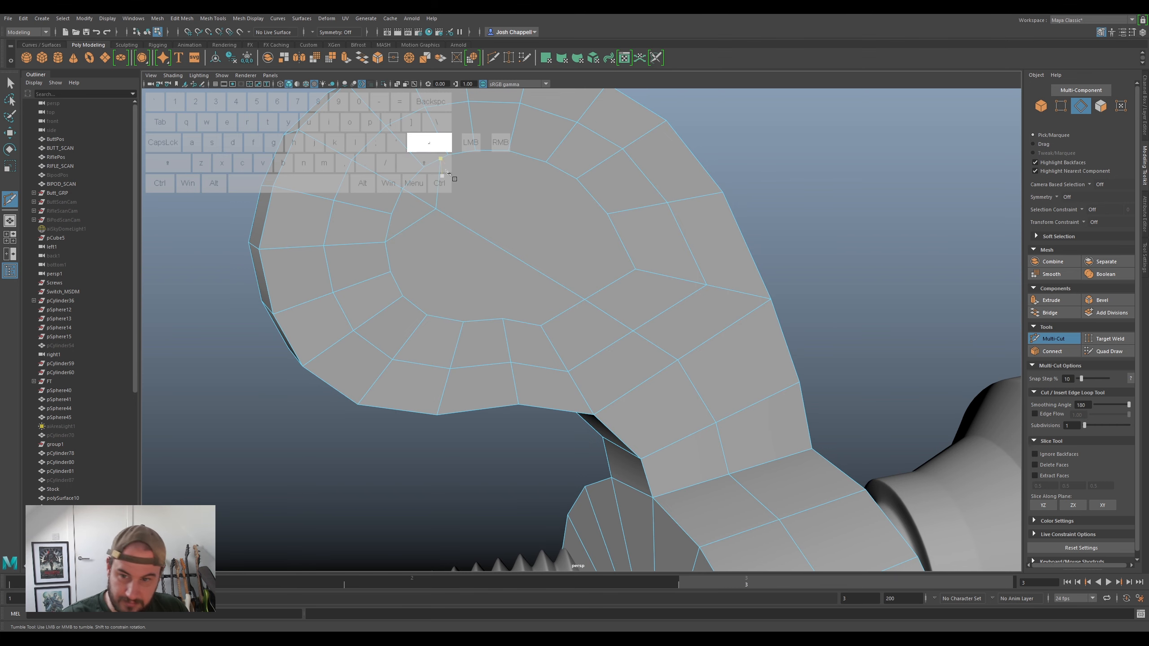
{"action": "key", "text": "ctrl+z"}
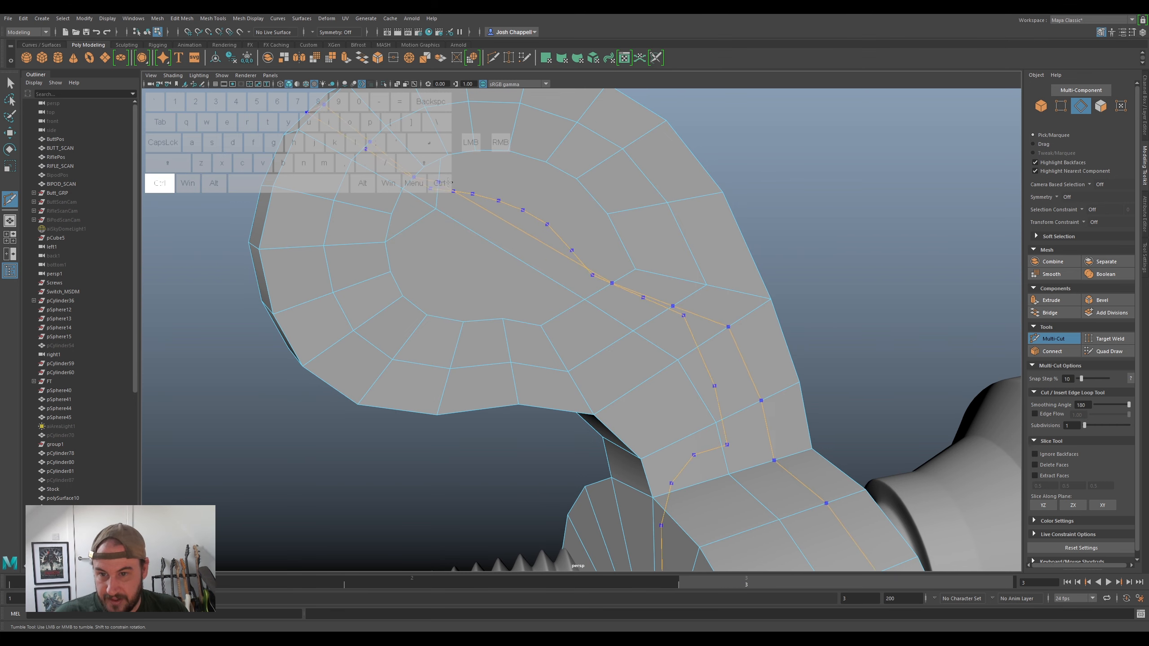
{"action": "left_click", "coordinate": [475, 152]}
{"action": "left_click", "coordinate": [448, 155]}
{"action": "key", "text": "Return"}
{"action": "left_click", "coordinate": [391, 214]}
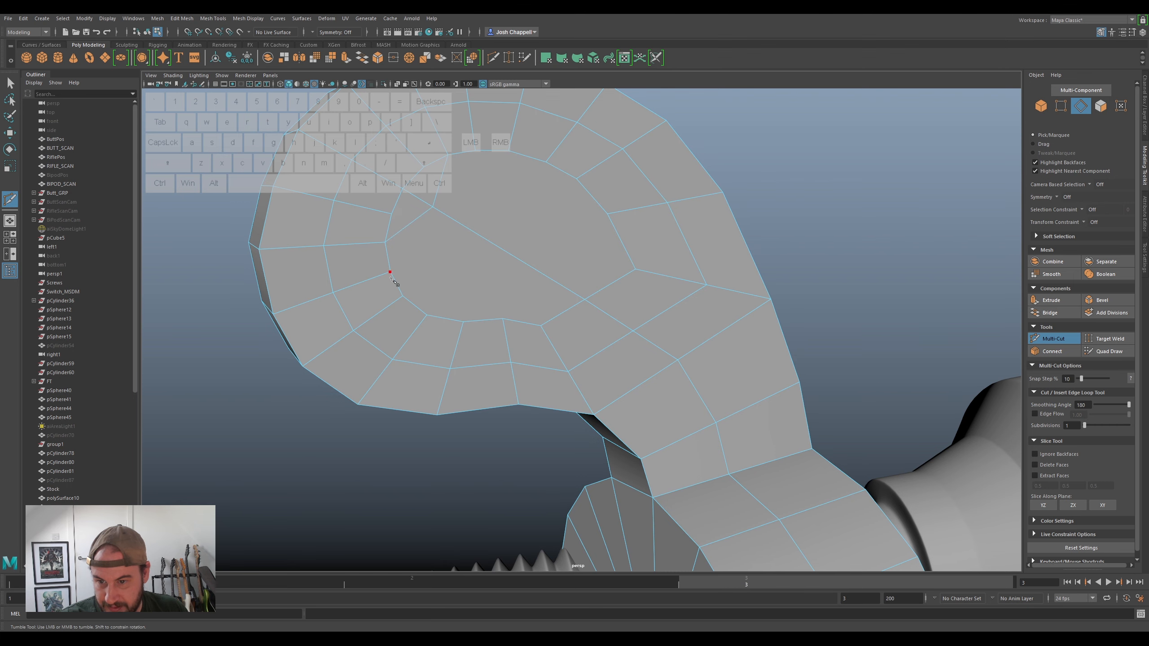
- Cut the remaining cross edges between opposite rim vertices through the diagonal, dividing the rest of the cap into quads
{"action": "left_click", "coordinate": [403, 265]}
{"action": "left_click", "coordinate": [481, 236]}
{"action": "key", "text": "Return"}
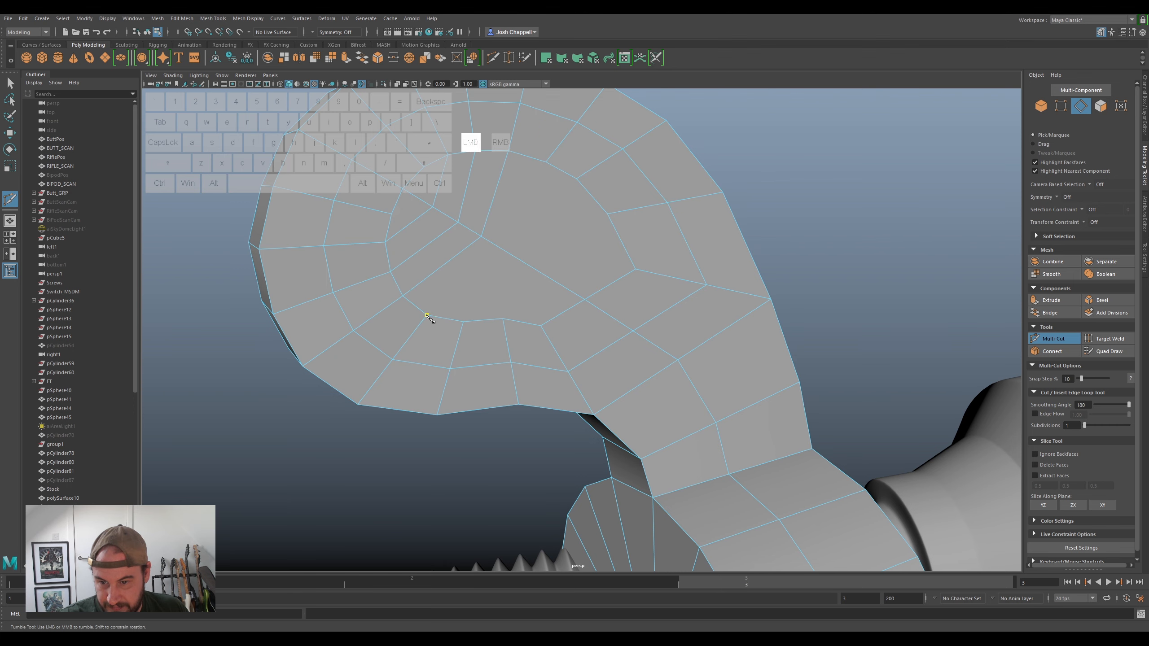
{"action": "left_click", "coordinate": [505, 251]}
{"action": "left_click", "coordinate": [547, 162]}
{"action": "key", "text": "Return"}
{"action": "left_click", "coordinate": [463, 321]}
{"action": "key", "text": "Return"}
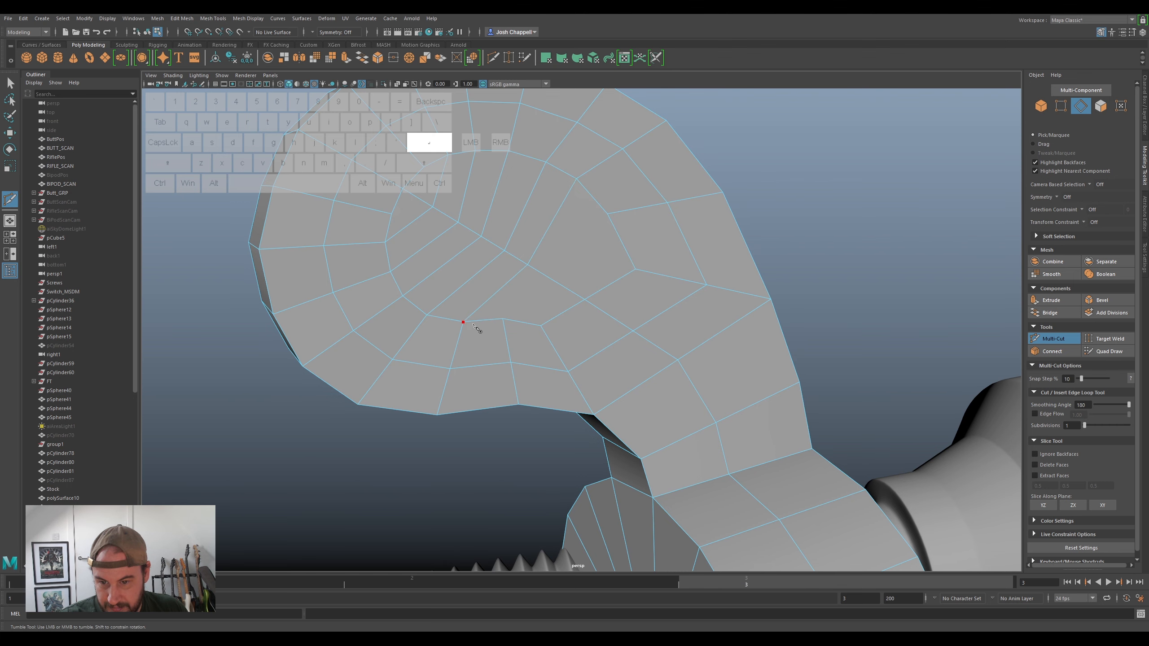
{"action": "left_click", "coordinate": [503, 319]}
{"action": "left_click", "coordinate": [556, 283]}
{"action": "left_click", "coordinate": [608, 214]}
{"action": "key", "text": "Return"}
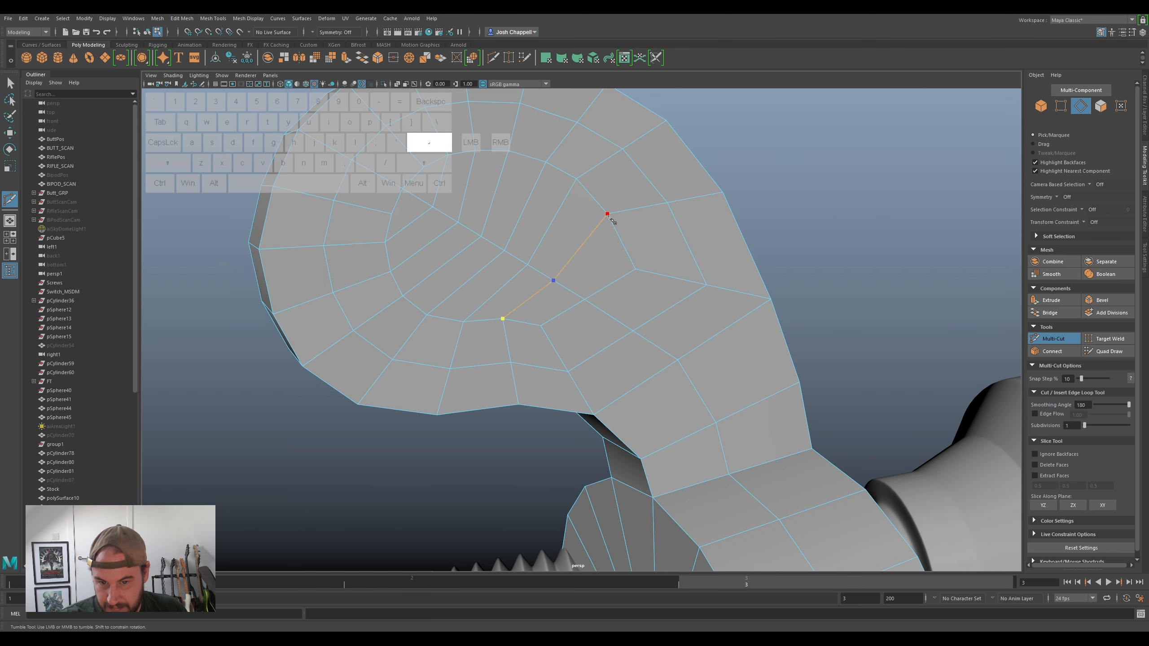
- Return the wing nut to object mode and even out the topology on both wing faces with the sculpting Relax tool
{"action": "left_click", "coordinate": [1058, 337]}
{"action": "scroll", "coordinate": [733, 264], "scroll_direction": "down", "scroll_amount": 5}
{"action": "left_click_drag", "start_coordinate": [604, 315], "coordinate": [595, 290], "text": "alt"}
{"action": "right_click_drag", "start_coordinate": [596, 291], "coordinate": [633, 277]}
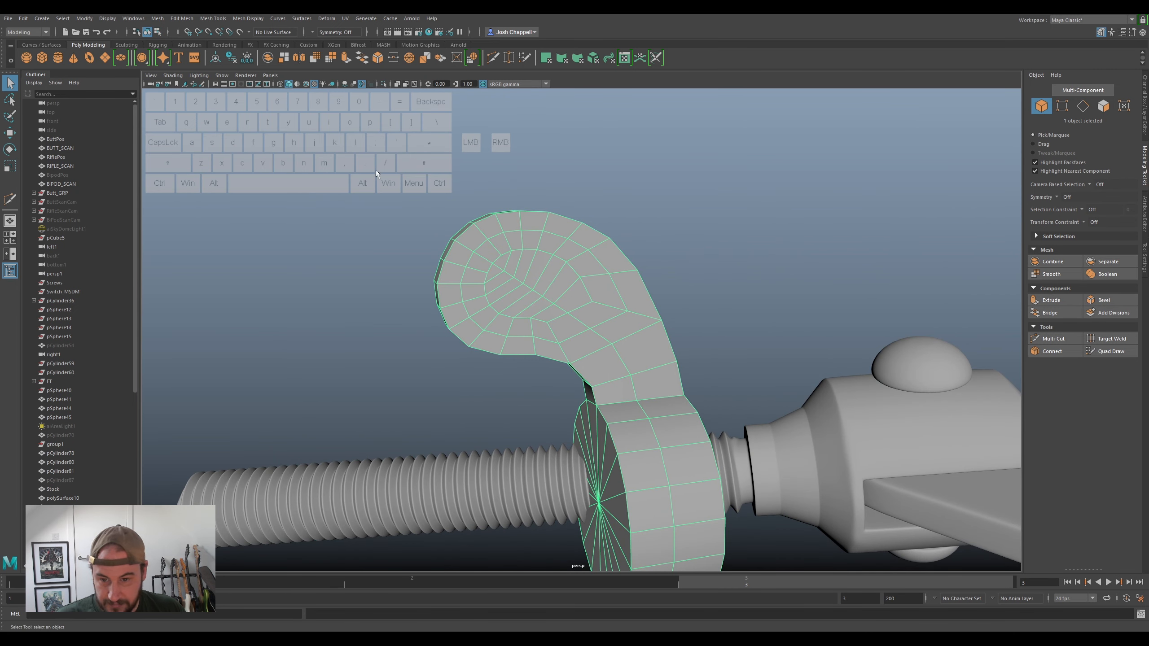
{"action": "left_click", "coordinate": [136, 45]}
{"action": "left_click", "coordinate": [58, 58]}
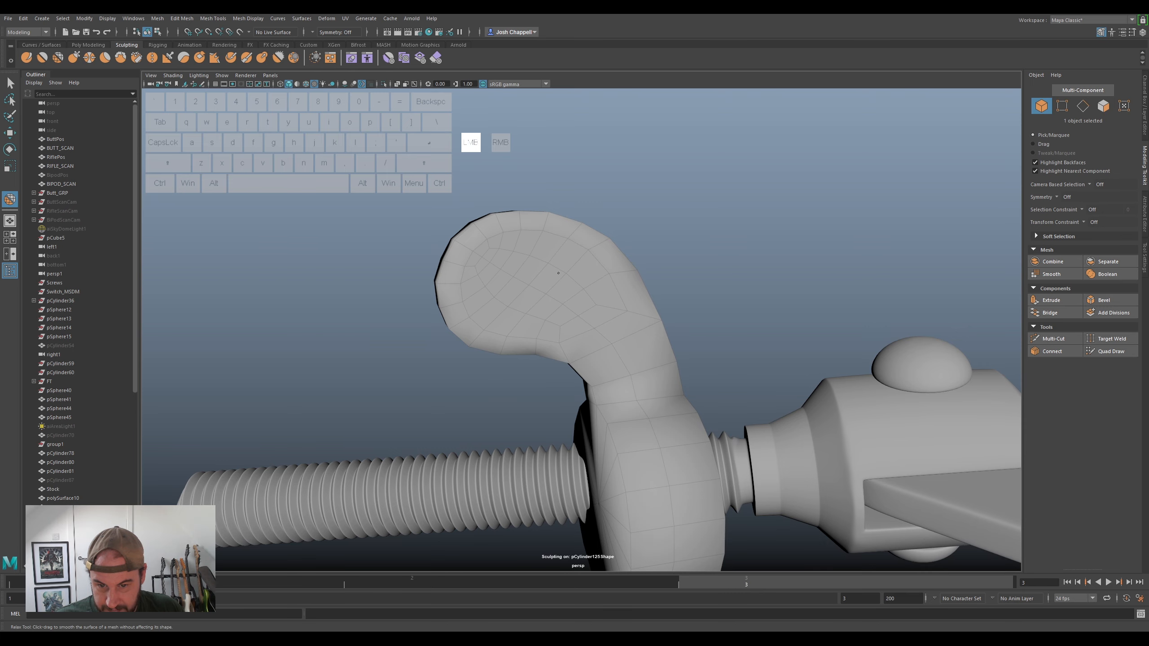
{"action": "left_click_drag", "start_coordinate": [483, 276], "coordinate": [651, 262], "text": "alt"}
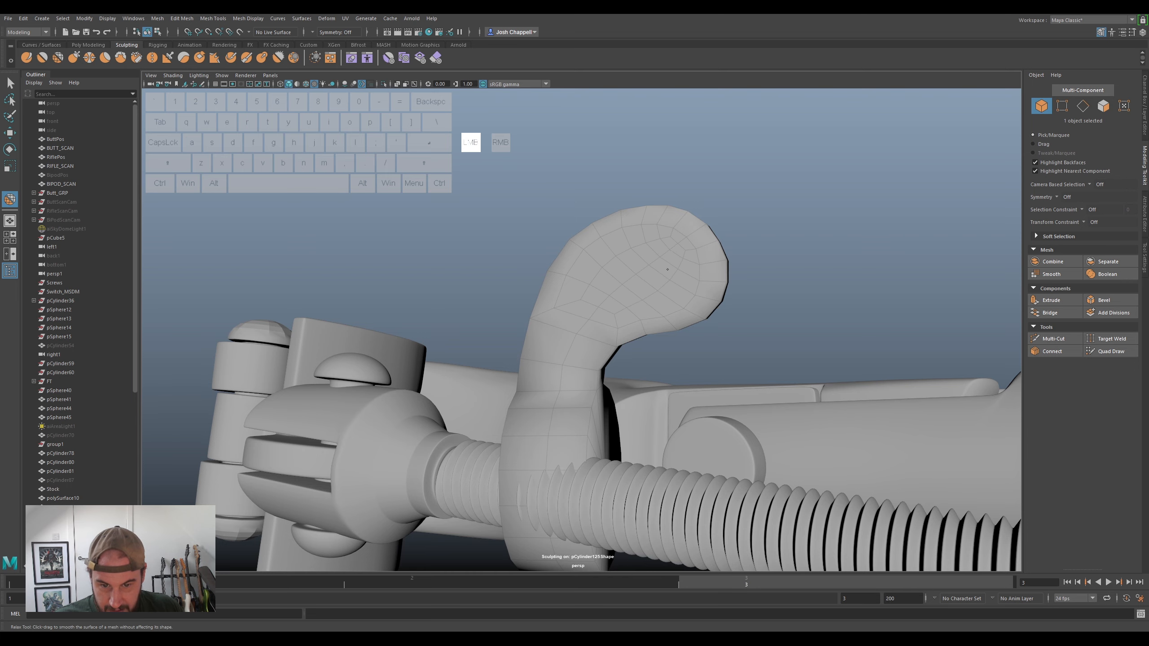
{"action": "left_click_drag", "start_coordinate": [620, 292], "coordinate": [680, 239], "text": "alt"}
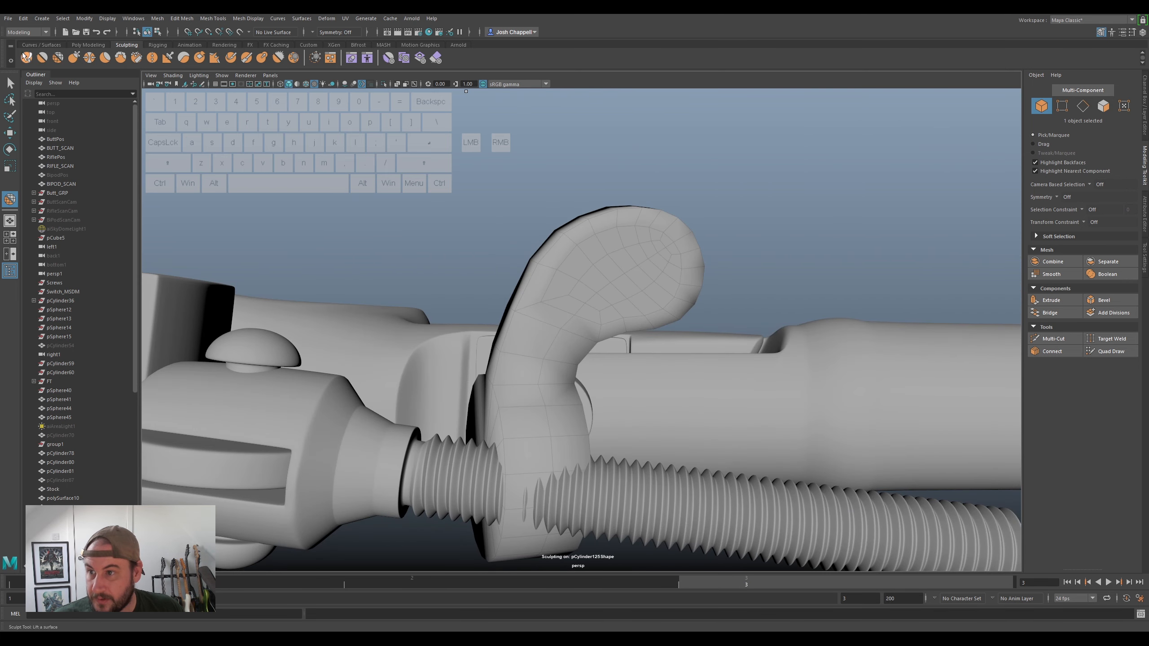
- Leave sculpting, set the Move tool's axis orientation to Object and duplicate the wing nut
{"action": "left_click", "coordinate": [8, 86]}
{"action": "key", "text": "f"}
{"action": "key", "text": "w"}
{"action": "mouse_move", "coordinate": [555, 280]}
{"action": "left_mouse_down", "text": "alt"}
{"action": "mouse_move", "coordinate": [596, 362]}
{"action": "mouse_move", "coordinate": [627, 388]}
{"action": "mouse_move", "coordinate": [554, 257]}
{"action": "mouse_move", "coordinate": [450, 335]}
{"action": "mouse_move", "coordinate": [551, 324]}
{"action": "mouse_move", "coordinate": [500, 357]}
{"action": "mouse_move", "coordinate": [547, 346]}
{"action": "mouse_move", "coordinate": [536, 332]}
{"action": "left_mouse_up", "text": "alt"}
{"action": "left_click_drag", "start_coordinate": [446, 251], "coordinate": [548, 272], "text": "alt"}
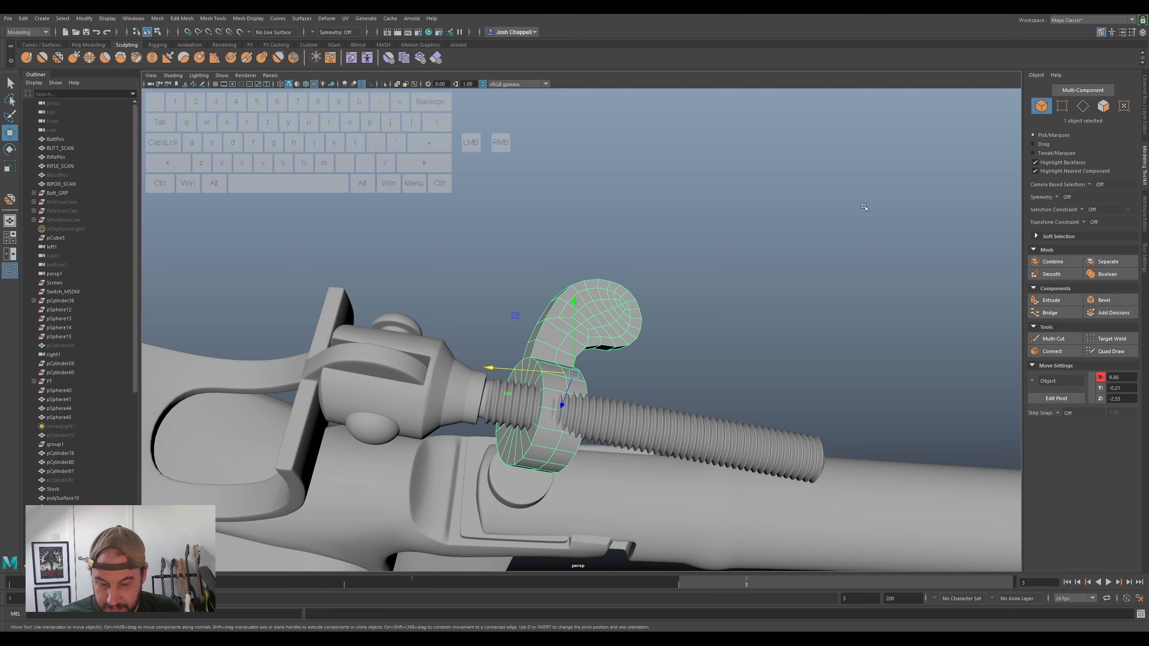
{"action": "left_click", "coordinate": [1140, 247]}
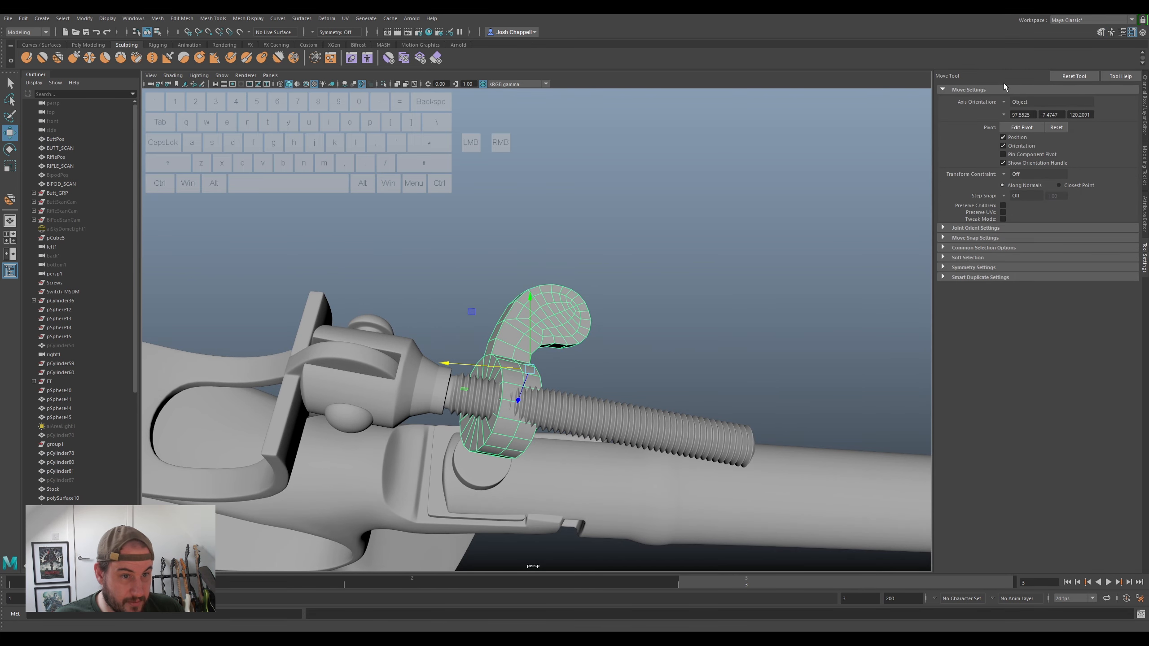
{"action": "left_click", "coordinate": [1003, 103]}
{"action": "left_click", "coordinate": [1024, 108]}
{"action": "left_click_drag", "start_coordinate": [592, 253], "coordinate": [586, 276], "text": "alt"}
{"action": "key", "text": "ctrl+d"}
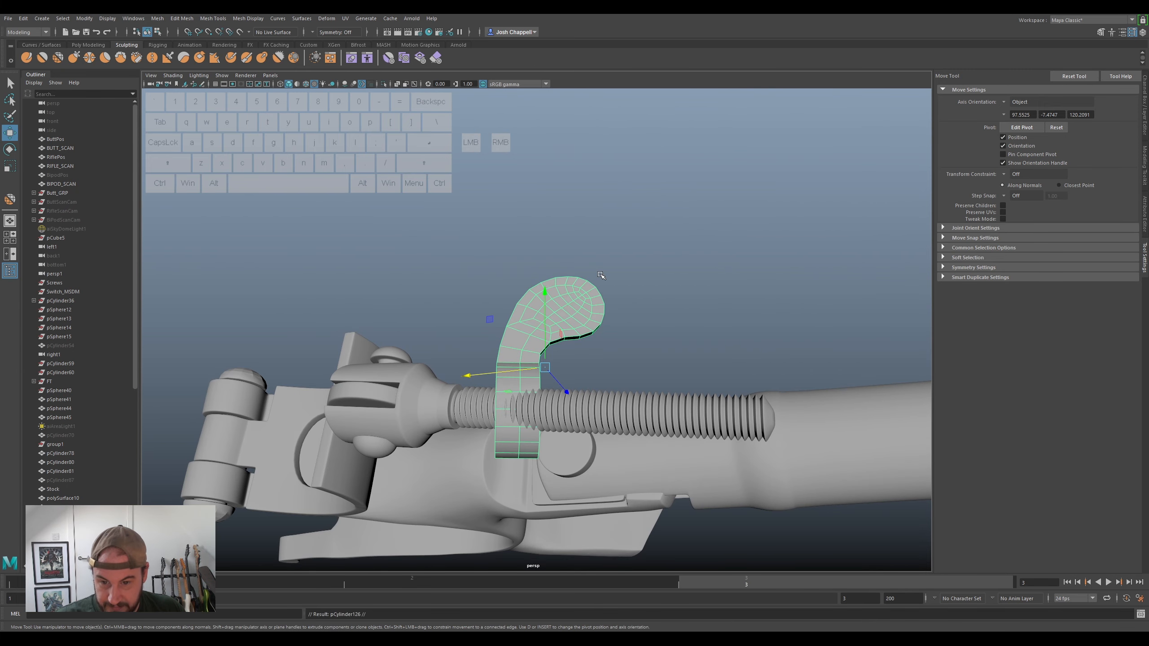
{"action": "key", "text": "e"}
{"action": "left_click_drag", "start_coordinate": [522, 353], "coordinate": [525, 432]}
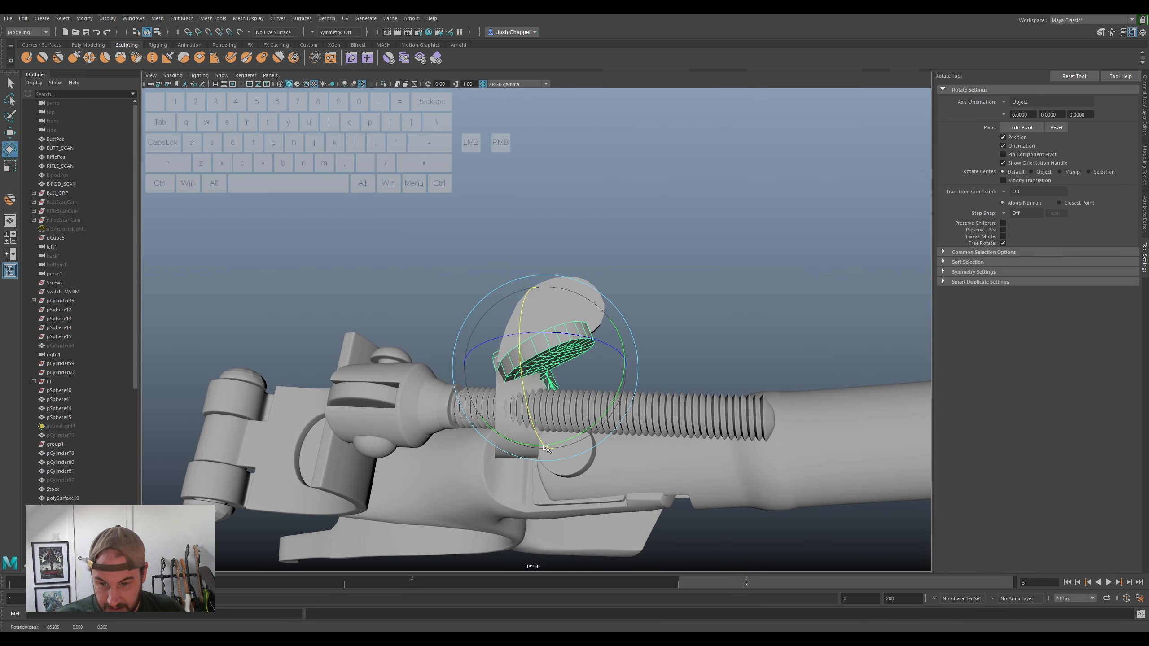
{"action": "key", "text": "ctrl+z"}
- Rotate the duplicate freely until its wing points away from the original wing
{"action": "left_click_drag", "start_coordinate": [672, 290], "coordinate": [696, 313], "text": "alt"}
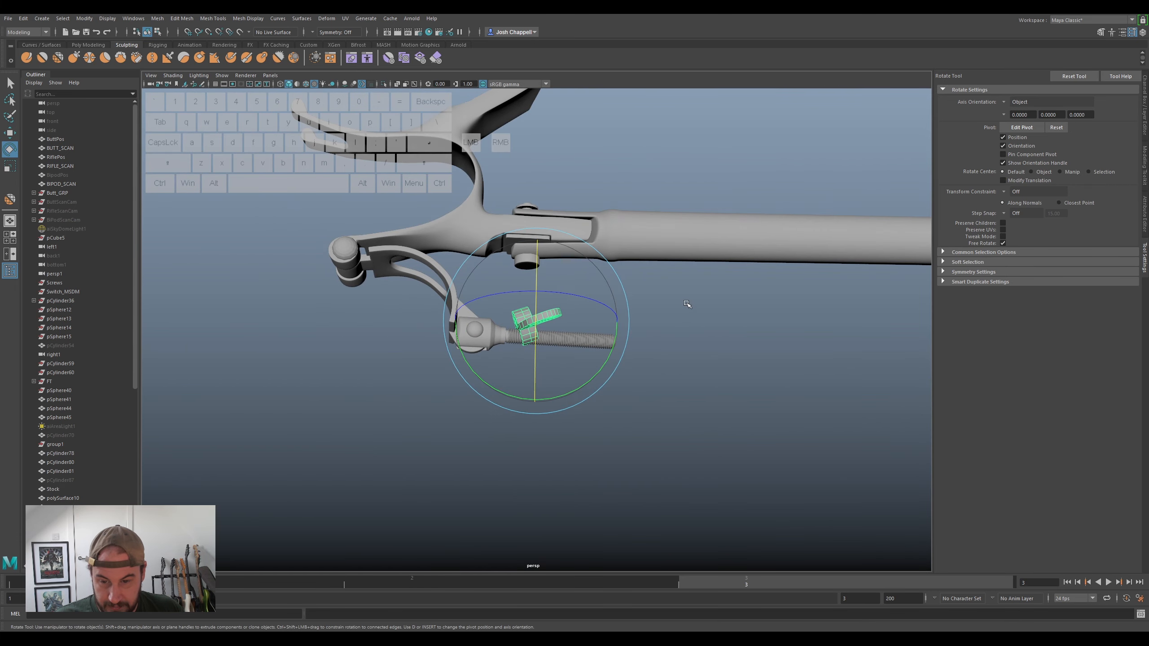
{"action": "scroll", "coordinate": [570, 376], "scroll_direction": "up", "scroll_amount": 5}
{"action": "left_click_drag", "start_coordinate": [577, 382], "coordinate": [554, 475], "text": "alt"}
{"action": "left_click_drag", "start_coordinate": [555, 357], "coordinate": [546, 404]}
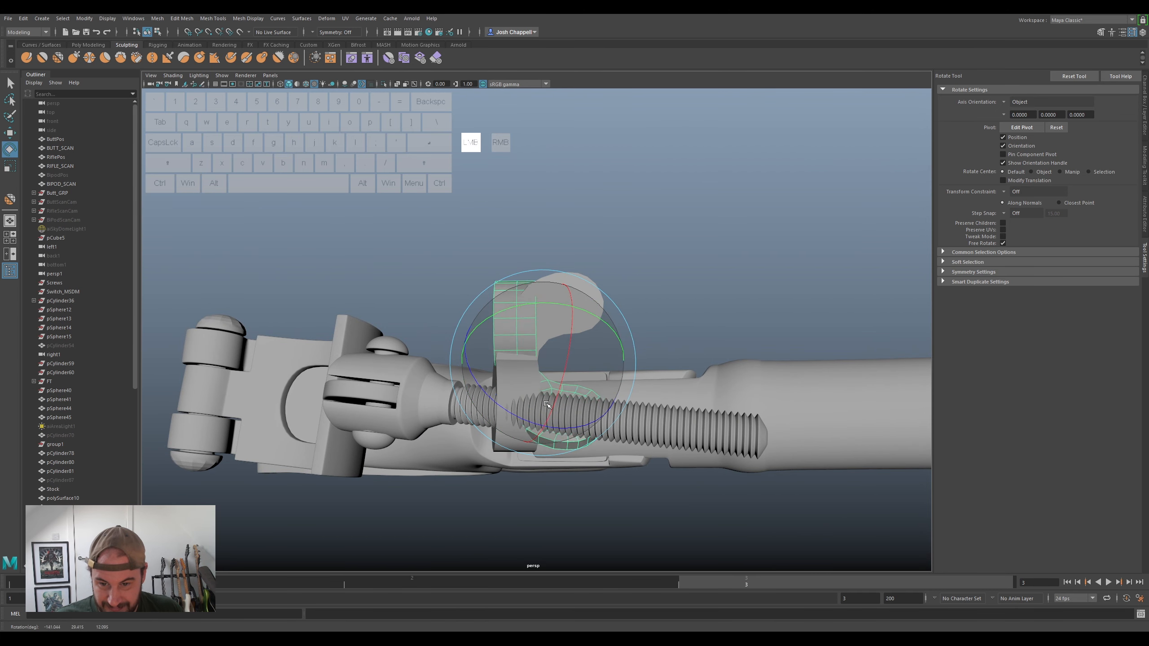
{"action": "left_click_drag", "start_coordinate": [545, 326], "coordinate": [563, 349]}
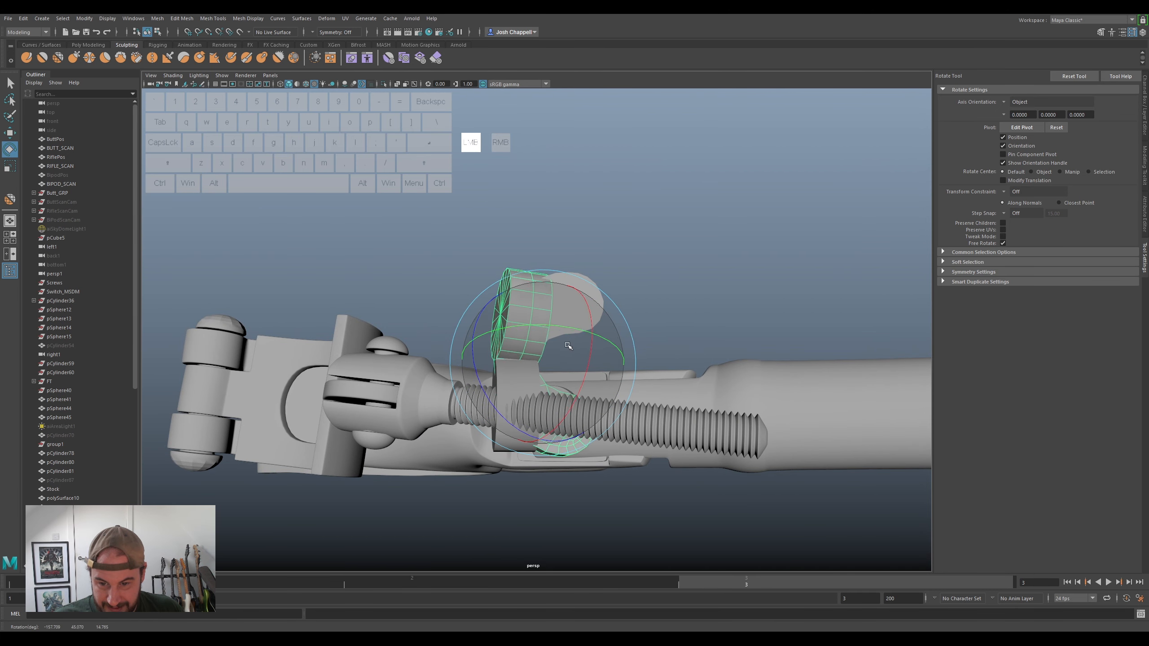
- Reposition the duplicate's pivot to the upper rim of its hub
{"action": "left_click_drag", "start_coordinate": [526, 353], "coordinate": [542, 347], "text": "alt"}
{"action": "key", "text": "Insert"}
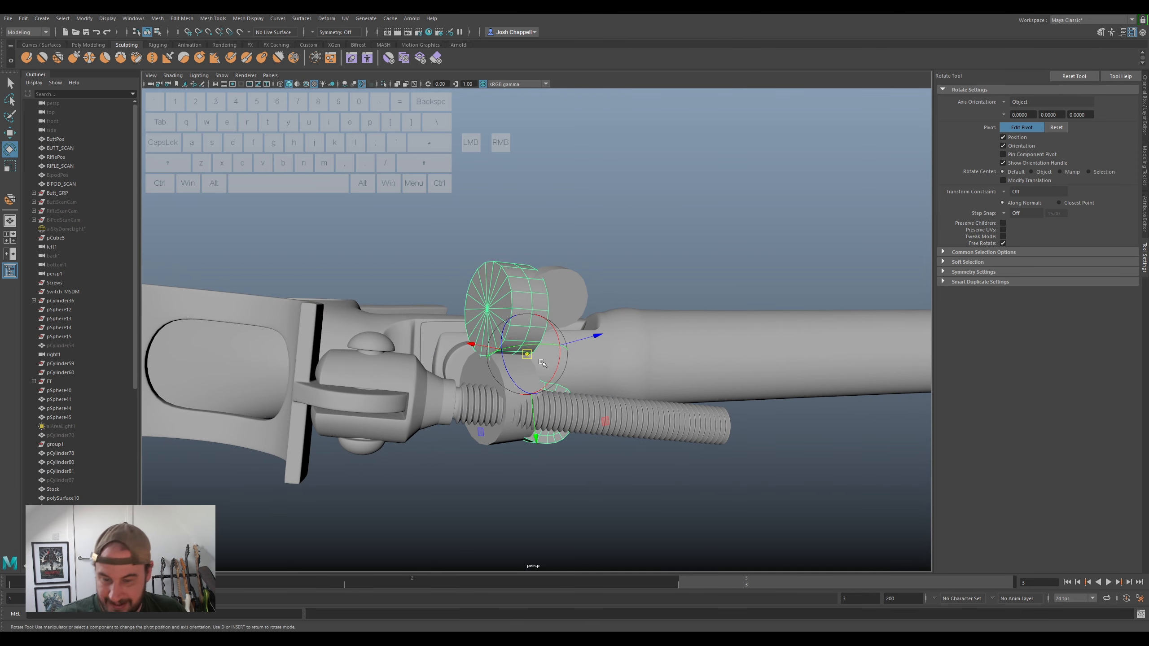
{"action": "left_click_drag", "start_coordinate": [526, 354], "coordinate": [480, 258]}
{"action": "key", "text": "Insert"}
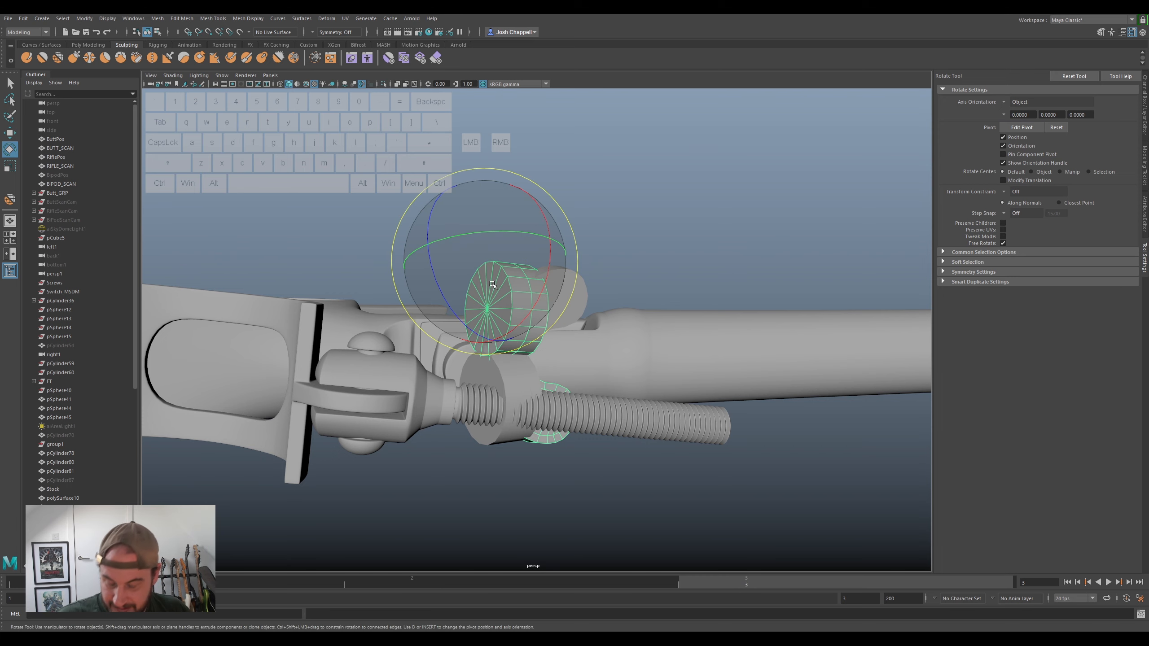
- Move the duplicate down so that its hub sits over the original hub on the threaded rod
{"action": "key", "text": "w"}
{"action": "left_click_drag", "start_coordinate": [484, 260], "coordinate": [480, 351]}
{"action": "left_click_drag", "start_coordinate": [511, 452], "coordinate": [593, 435], "text": "alt"}
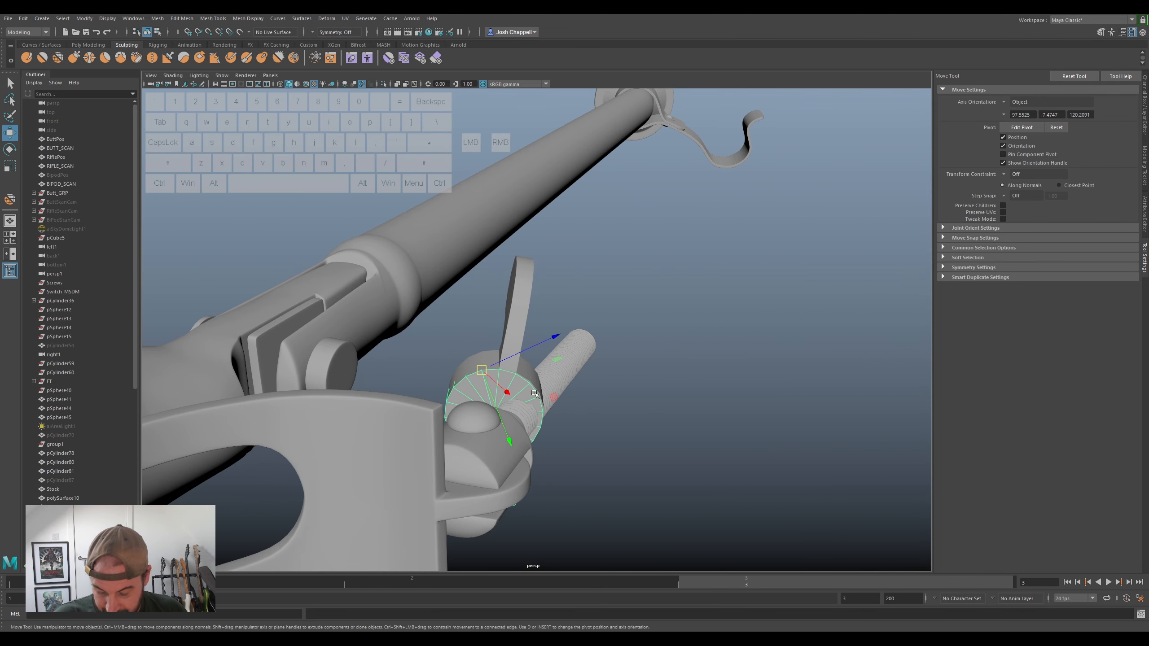
{"action": "left_click_drag", "start_coordinate": [482, 370], "coordinate": [500, 369]}
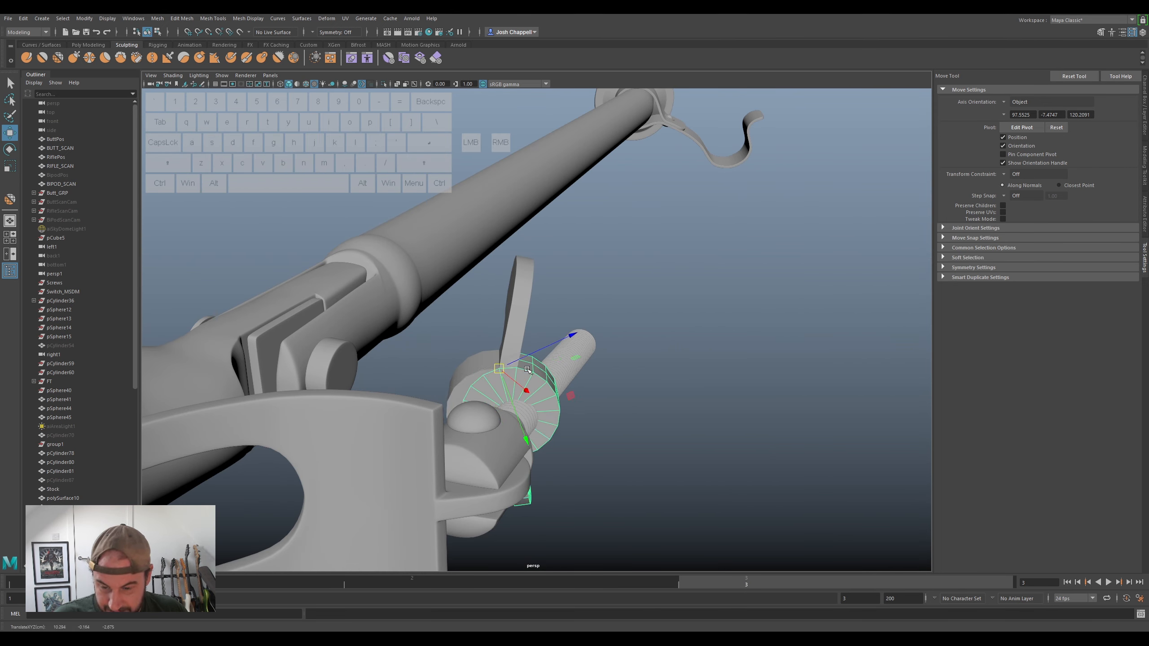
- Rotate the duplicate in small adjustments until its hub lines up with the original and its wing extends from the opposite side
{"action": "key", "text": "e"}
{"action": "left_click_drag", "start_coordinate": [524, 299], "coordinate": [489, 358]}
{"action": "left_click_drag", "start_coordinate": [471, 409], "coordinate": [466, 409]}
{"action": "left_click_drag", "start_coordinate": [471, 313], "coordinate": [475, 316]}
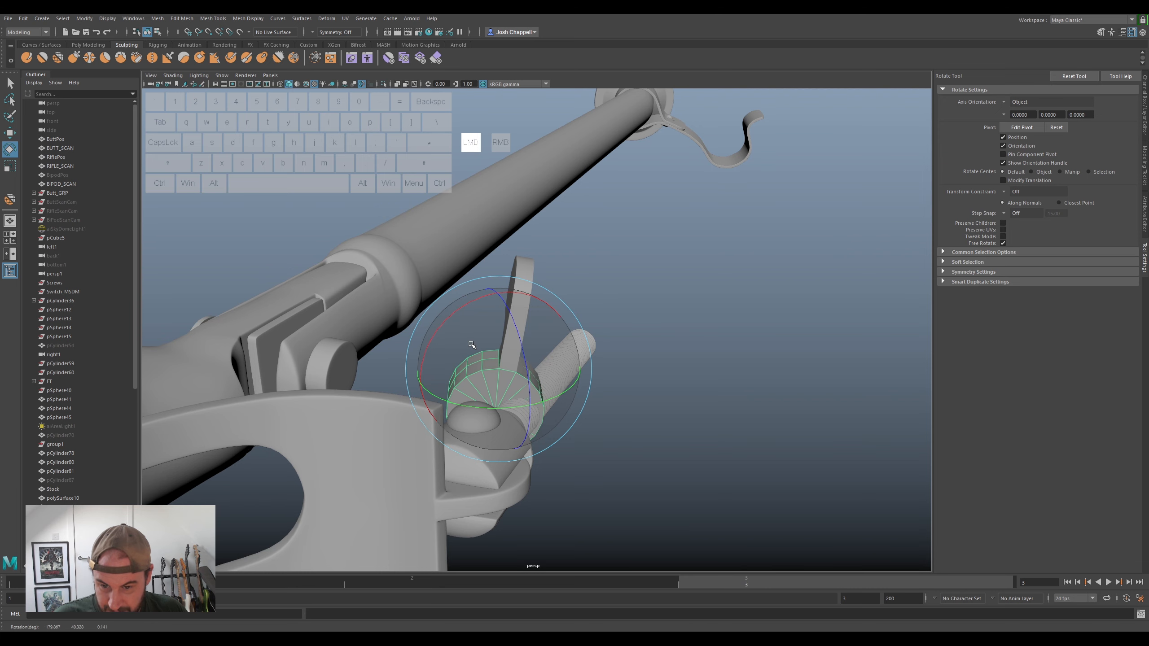
{"action": "left_click_drag", "start_coordinate": [475, 356], "coordinate": [505, 344], "text": "alt"}
{"action": "right_click_drag", "start_coordinate": [506, 344], "coordinate": [527, 346], "text": "alt"}
{"action": "middle_click_drag", "start_coordinate": [527, 345], "coordinate": [529, 405], "text": "alt"}
{"action": "left_click_drag", "start_coordinate": [529, 405], "coordinate": [518, 437], "text": "alt"}
{"action": "left_click_drag", "start_coordinate": [504, 356], "coordinate": [504, 357]}
{"action": "left_click_drag", "start_coordinate": [596, 340], "coordinate": [596, 349]}
- Delete the duplicate's hub faces while keeping its wing, and select that wing together with the original wing nut
{"action": "left_click_drag", "start_coordinate": [790, 364], "coordinate": [563, 515], "text": "alt"}
{"action": "right_click_drag", "start_coordinate": [549, 509], "coordinate": [549, 407]}
{"action": "left_click_drag", "start_coordinate": [751, 316], "coordinate": [445, 487]}
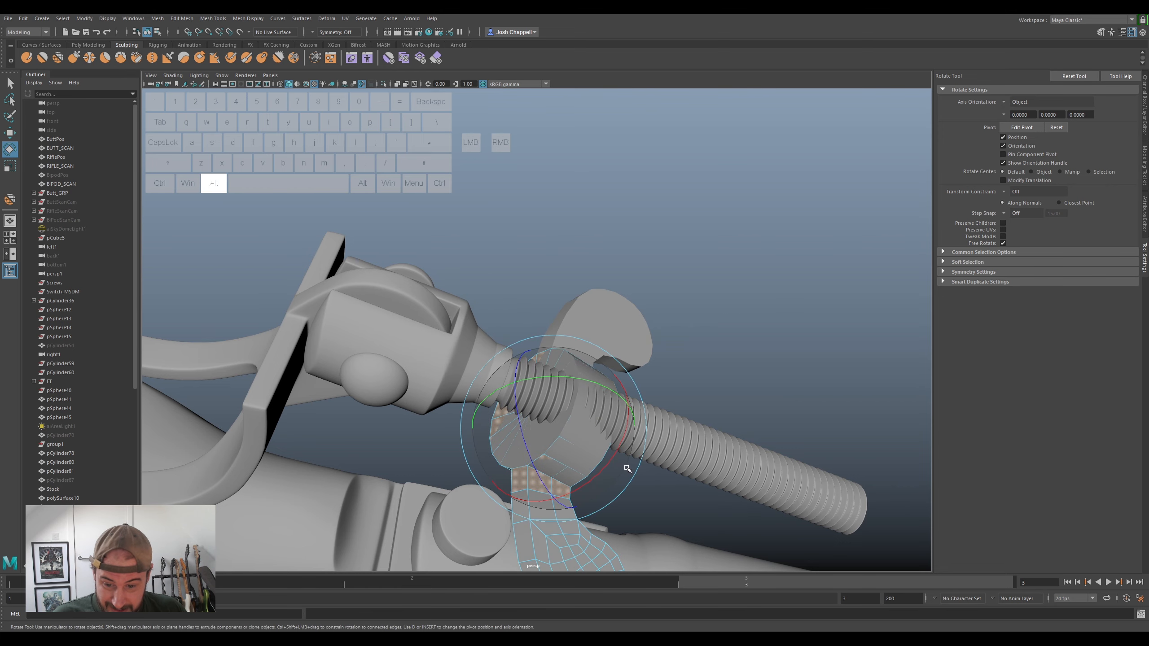
{"action": "left_click_drag", "start_coordinate": [626, 468], "coordinate": [559, 470], "text": "alt"}
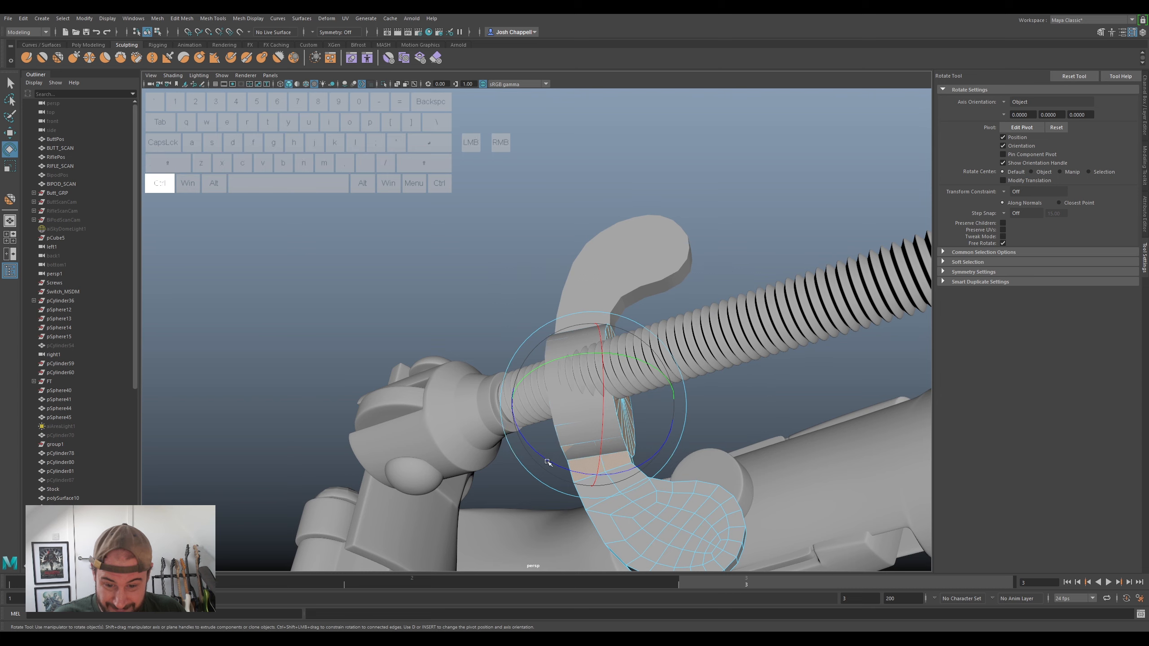
{"action": "key", "text": "q"}
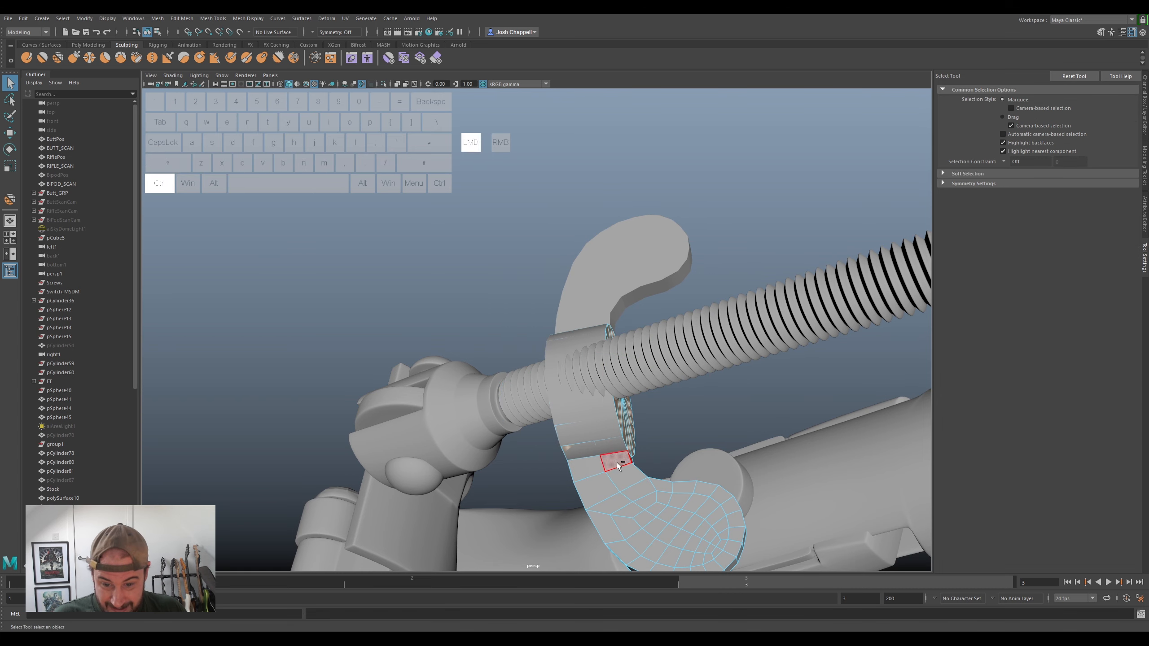
{"action": "left_click_drag", "start_coordinate": [644, 423], "coordinate": [607, 382], "text": "alt"}
{"action": "right_click_drag", "start_coordinate": [608, 382], "coordinate": [651, 368]}
{"action": "left_click", "coordinate": [601, 428], "text": "shift"}
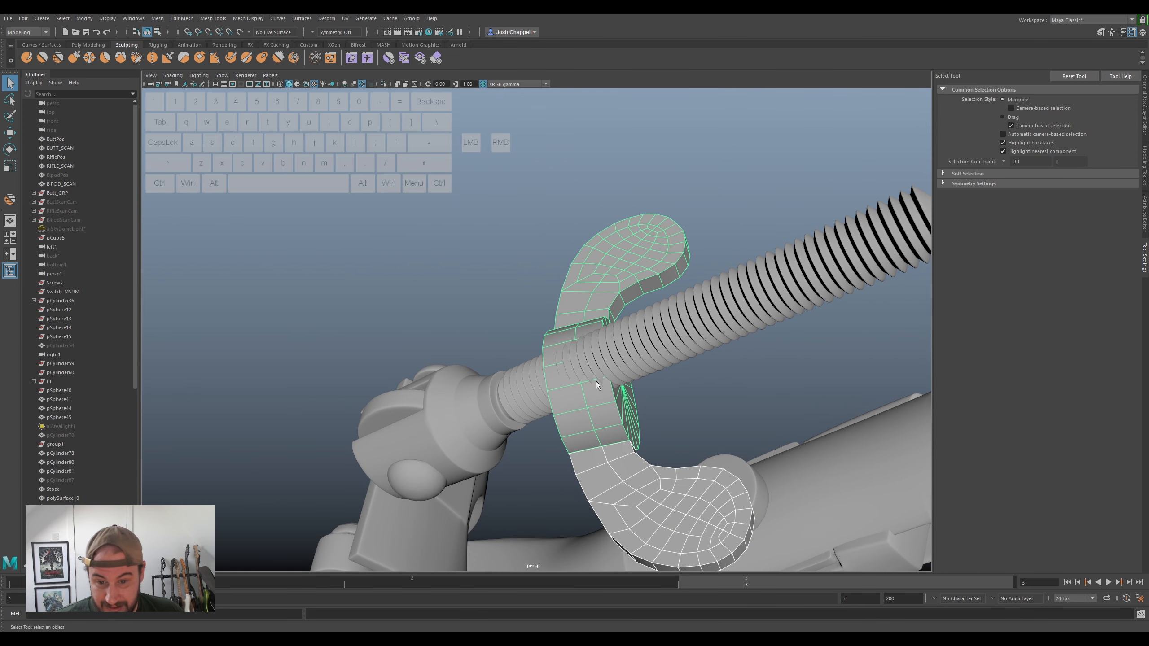
- Combine the duplicated wing and the original wing nut into a single mesh
{"action": "left_click_drag", "start_coordinate": [635, 407], "coordinate": [591, 370], "text": "alt"}
{"action": "right_click", "coordinate": [585, 376]}
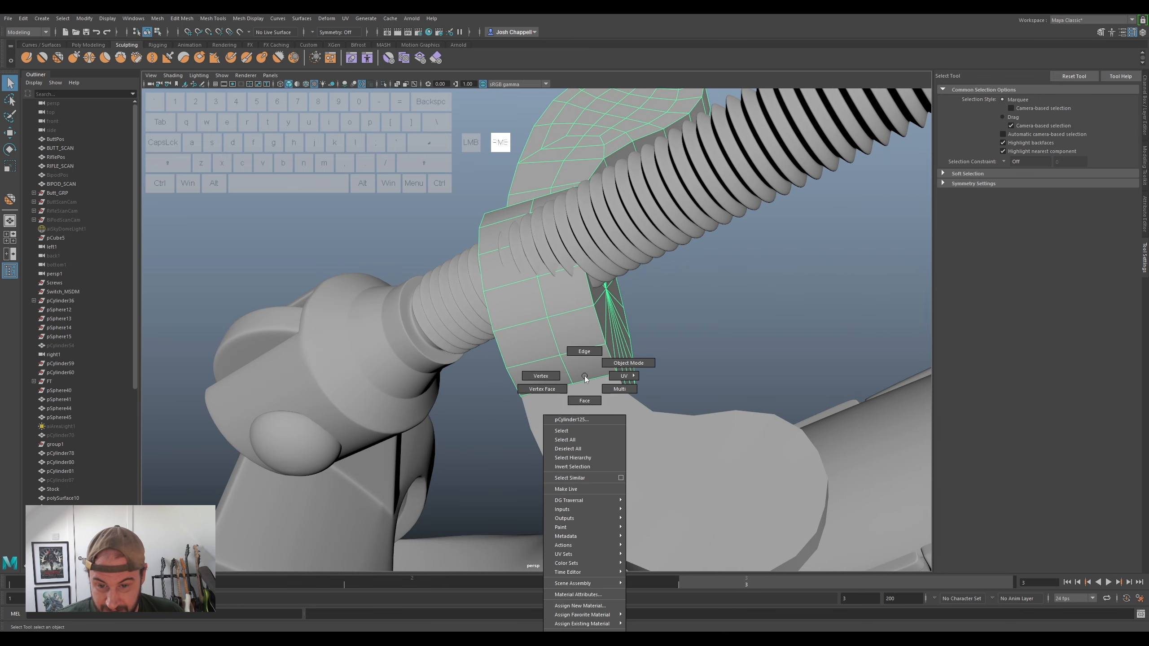
{"action": "right_click_drag", "start_coordinate": [585, 377], "coordinate": [584, 400]}
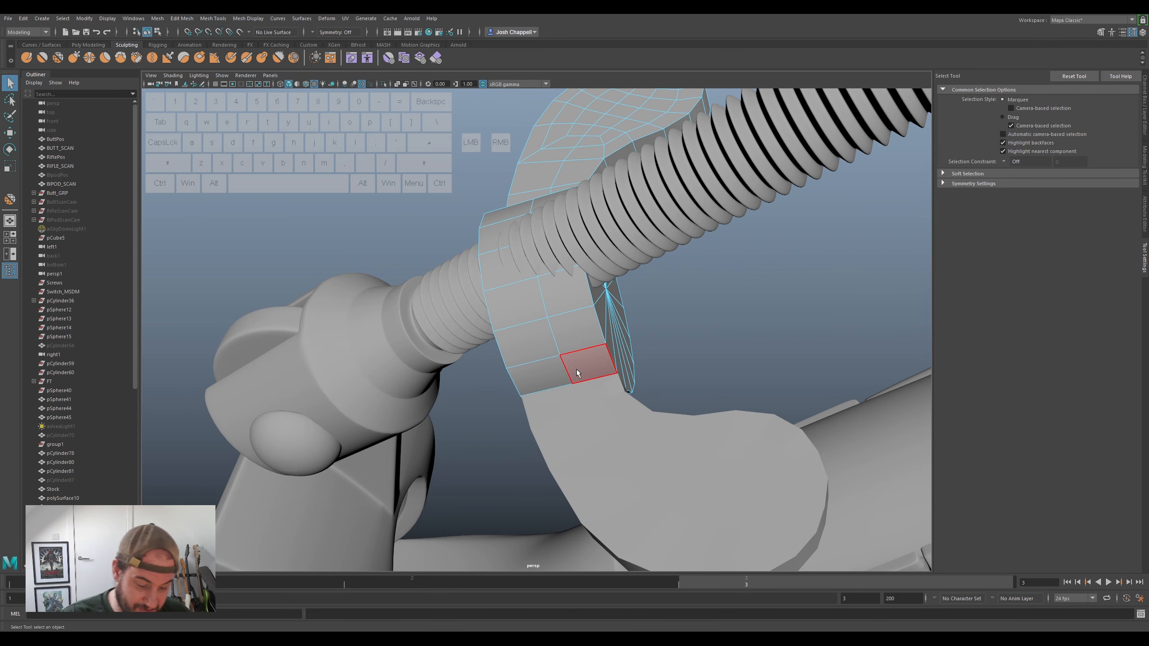
{"action": "right_click_drag", "start_coordinate": [577, 354], "coordinate": [594, 340]}
{"action": "left_click", "coordinate": [590, 396], "text": "ctrl+shift"}
{"action": "left_click", "coordinate": [162, 23]}
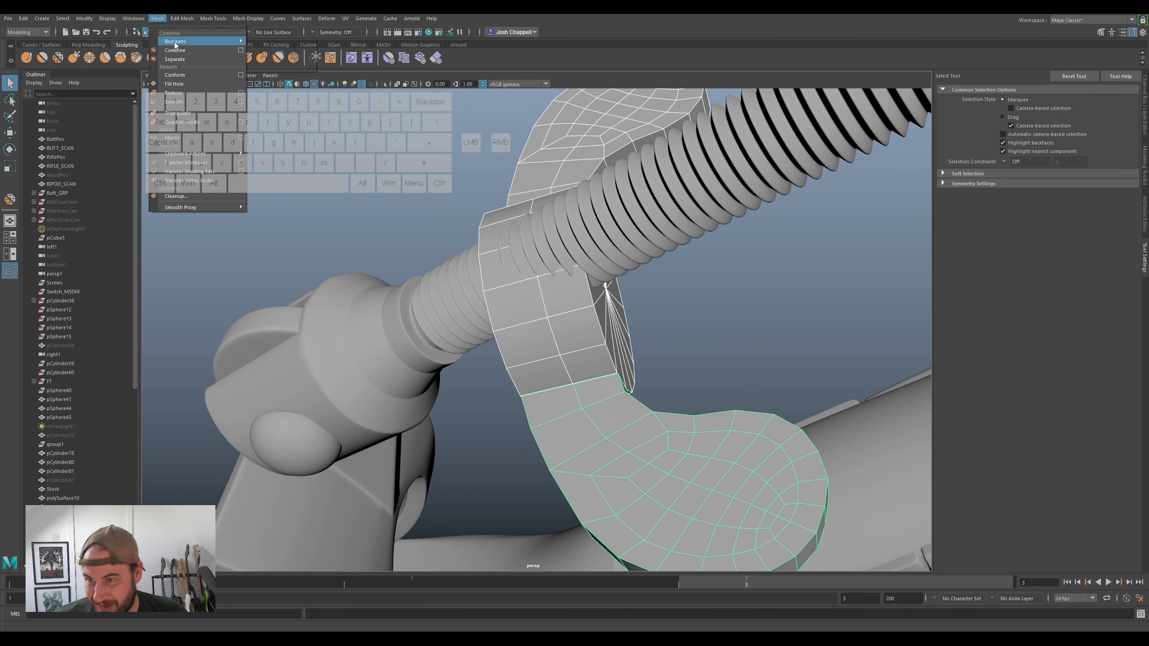
{"action": "left_click", "coordinate": [181, 52]}
- Target Weld the lower wing's root corner vertices to the matching vertices on the hub rim
{"action": "right_click_drag", "start_coordinate": [617, 368], "coordinate": [610, 349]}
{"action": "right_click_drag", "start_coordinate": [592, 366], "coordinate": [572, 361]}
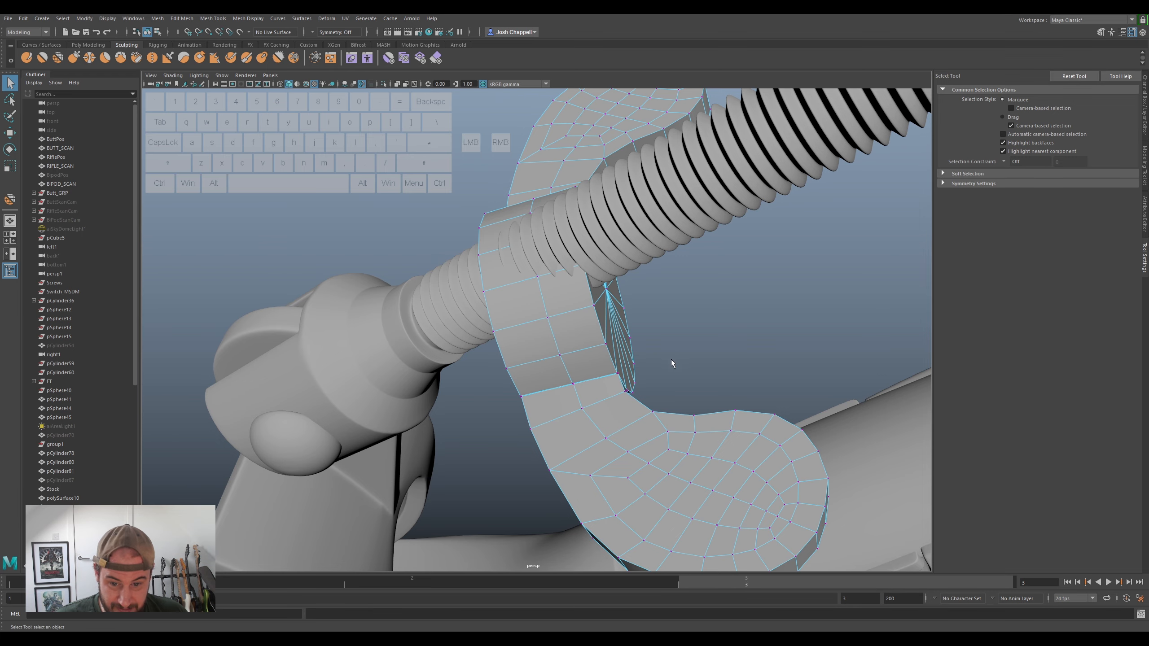
{"action": "right_click_drag", "start_coordinate": [671, 358], "coordinate": [723, 363], "text": "alt"}
{"action": "middle_click_drag", "start_coordinate": [723, 363], "coordinate": [587, 297], "text": "alt"}
{"action": "left_click_drag", "start_coordinate": [587, 296], "coordinate": [479, 348], "text": "alt"}
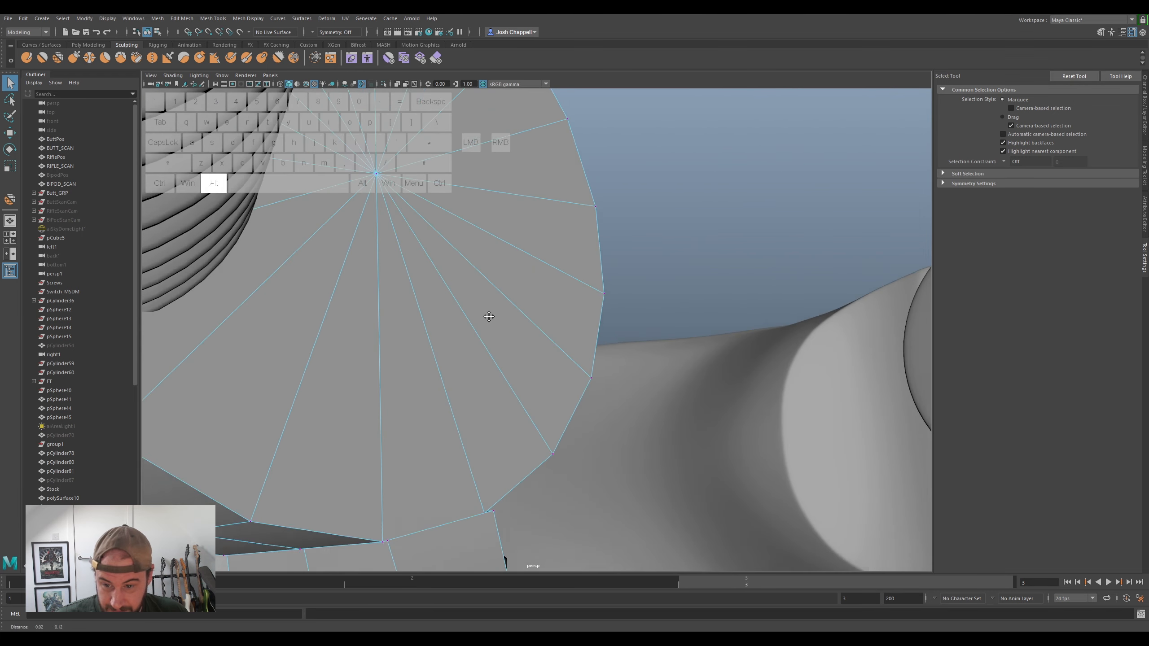
{"action": "middle_click_drag", "start_coordinate": [478, 348], "coordinate": [598, 235], "text": "alt"}
{"action": "left_click_drag", "start_coordinate": [898, 271], "coordinate": [1015, 228], "text": "alt"}
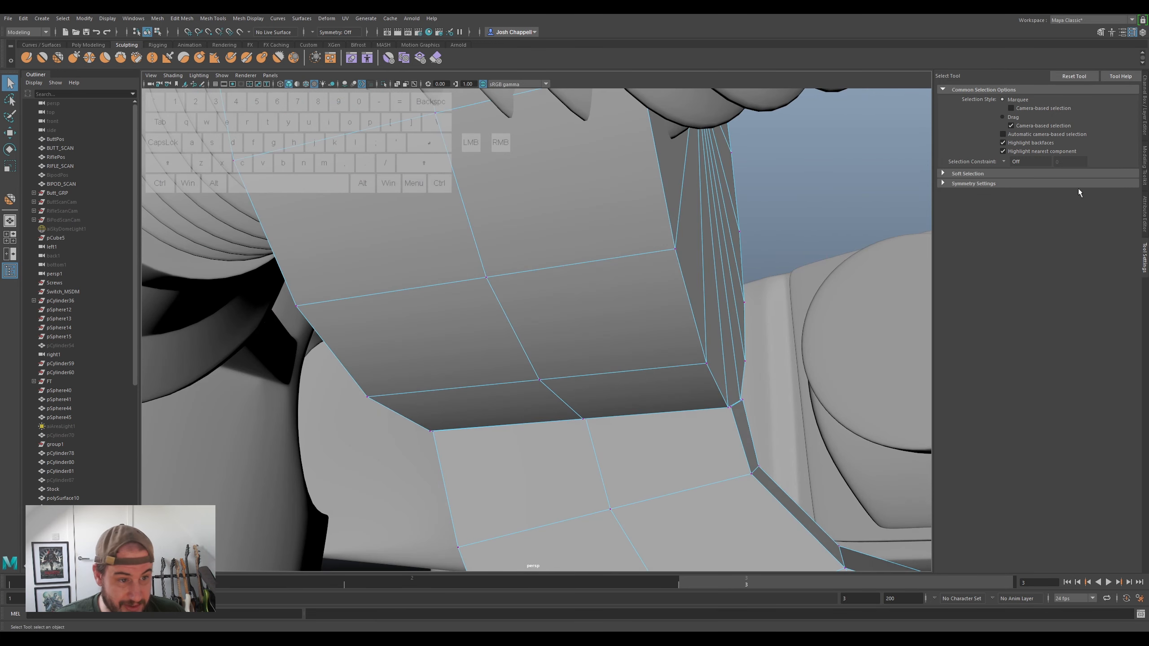
{"action": "left_click", "coordinate": [1145, 165]}
{"action": "left_click", "coordinate": [1111, 338]}
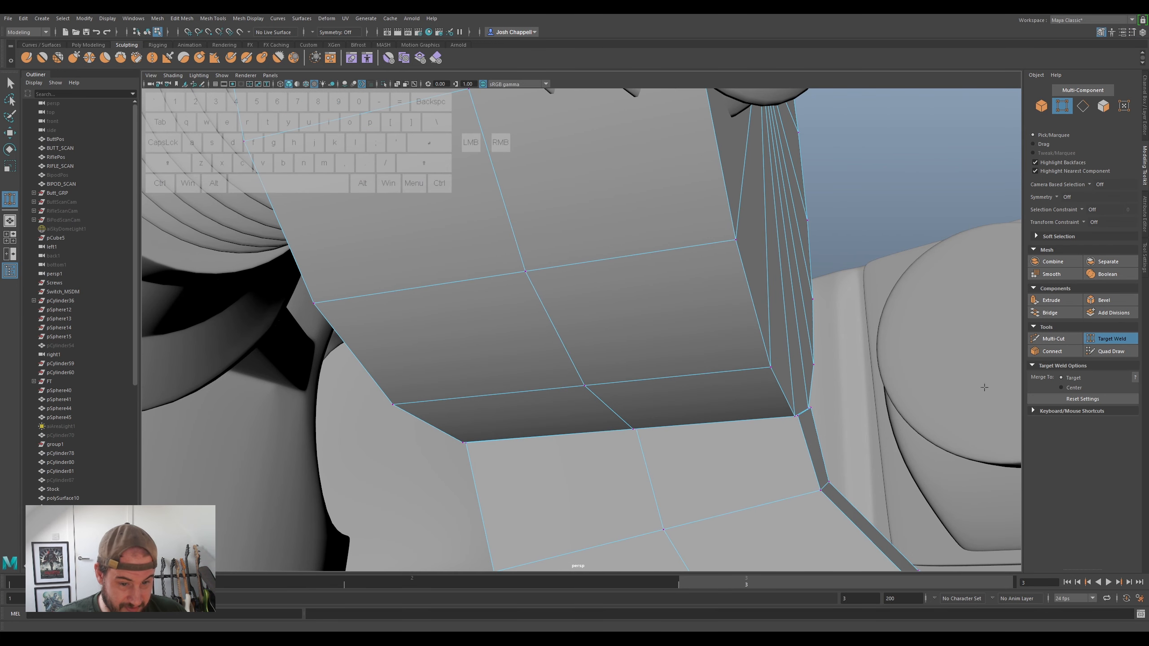
{"action": "left_click_drag", "start_coordinate": [794, 424], "coordinate": [694, 370], "text": "alt"}
{"action": "left_click_drag", "start_coordinate": [756, 391], "coordinate": [635, 310], "text": "alt"}
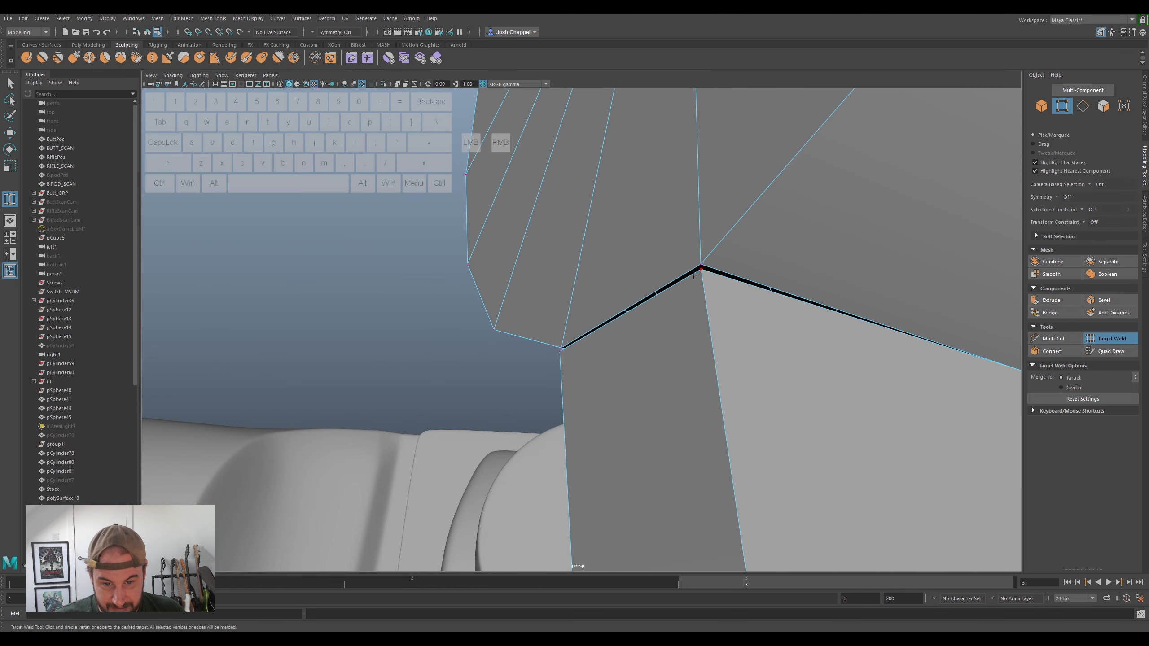
{"action": "left_click_drag", "start_coordinate": [700, 259], "coordinate": [563, 337]}
{"action": "left_click_drag", "start_coordinate": [554, 341], "coordinate": [732, 355], "text": "alt"}
- Weld the remaining root vertices on the other side of the lower wing to the hub
{"action": "left_click_drag", "start_coordinate": [252, 390], "coordinate": [570, 344], "text": "alt"}
{"action": "middle_click_drag", "start_coordinate": [855, 457], "coordinate": [531, 369], "text": "alt"}
{"action": "left_click_drag", "start_coordinate": [530, 370], "coordinate": [561, 380], "text": "alt"}
{"action": "left_click_drag", "start_coordinate": [379, 319], "coordinate": [604, 315], "text": "alt"}
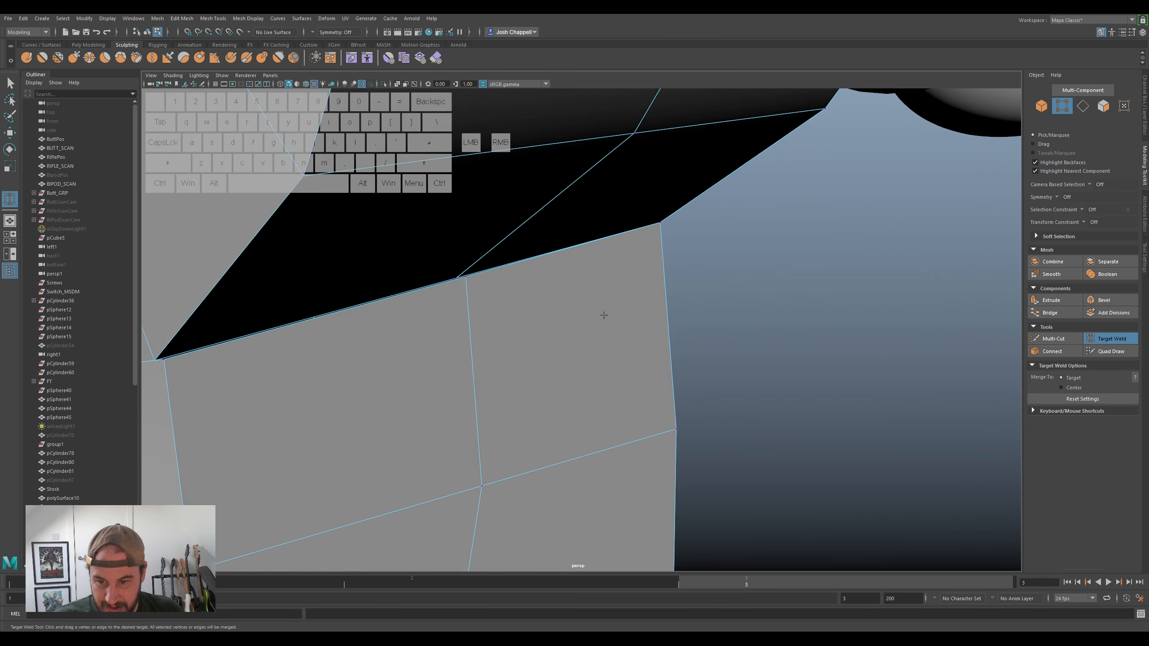
{"action": "left_click_drag", "start_coordinate": [454, 279], "coordinate": [798, 288]}
{"action": "scroll", "coordinate": [726, 321], "scroll_direction": "down", "scroll_amount": 5}
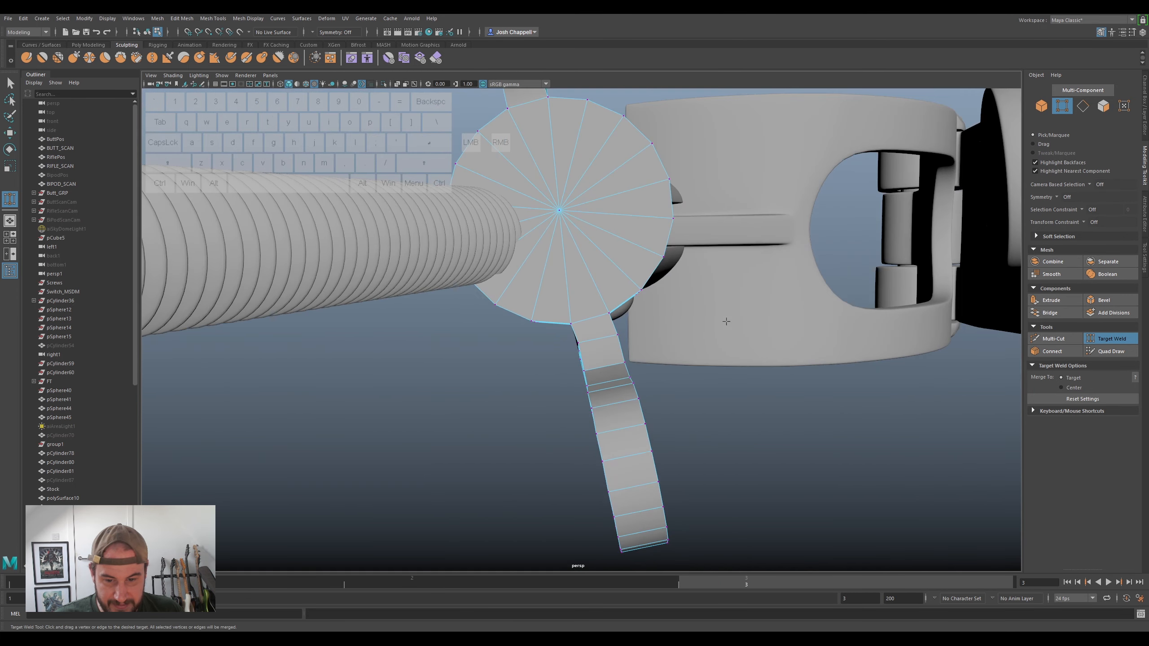
- Select all vertices of the lower wing and adjust their rotation about the Y axis, finishing in object mode
{"action": "left_click", "coordinate": [1093, 340]}
{"action": "right_click_drag", "start_coordinate": [597, 382], "coordinate": [577, 371]}
{"action": "left_click_drag", "start_coordinate": [704, 406], "coordinate": [679, 422], "text": "alt"}
{"action": "left_click_drag", "start_coordinate": [618, 333], "coordinate": [561, 384]}
{"action": "left_click_drag", "start_coordinate": [698, 352], "coordinate": [524, 518], "text": "ctrl+shift"}
{"action": "key", "text": "e"}
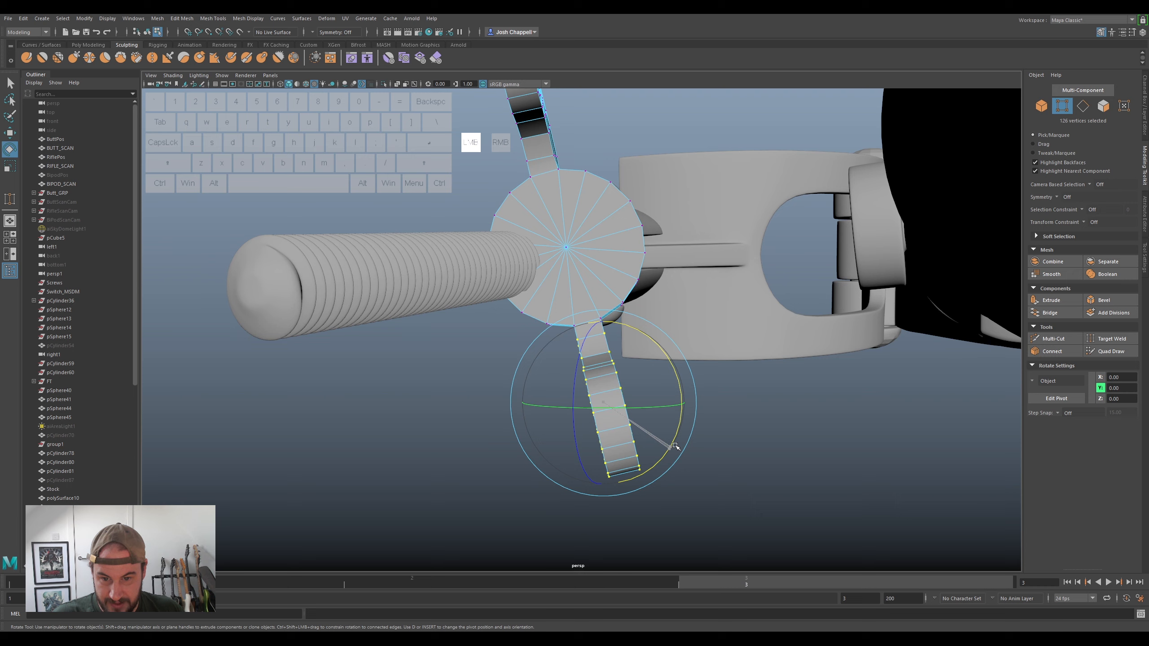
{"action": "left_click_drag", "start_coordinate": [613, 412], "coordinate": [613, 412]}
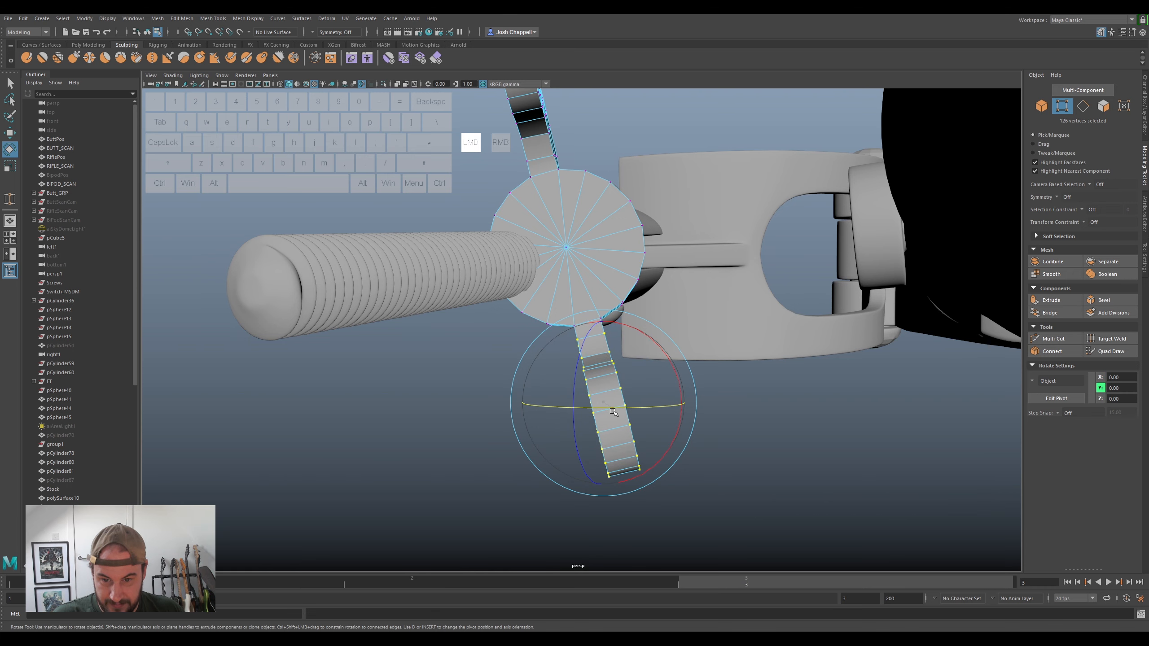
{"action": "right_click_drag", "start_coordinate": [608, 385], "coordinate": [637, 373]}
- Show the bipod scan layer and compare the combined wing nut with the scanned one from several angles
{"action": "scroll", "coordinate": [643, 401], "scroll_direction": "down", "scroll_amount": 5}
{"action": "left_click_drag", "start_coordinate": [542, 455], "coordinate": [749, 460], "text": "alt"}
{"action": "left_click", "coordinate": [749, 460]}
{"action": "scroll", "coordinate": [783, 237], "scroll_direction": "down", "scroll_amount": 5}
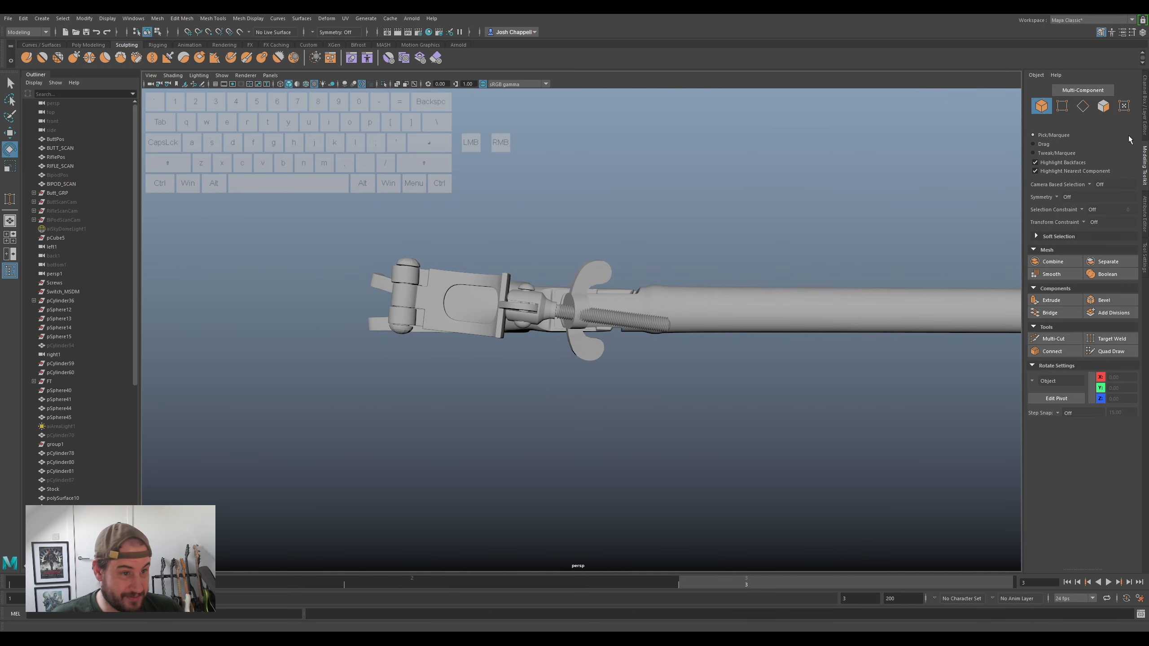
{"action": "left_click", "coordinate": [1144, 117]}
{"action": "left_click", "coordinate": [1033, 471]}
{"action": "scroll", "coordinate": [634, 356], "scroll_direction": "up", "scroll_amount": 5}
{"action": "left_click_drag", "start_coordinate": [633, 356], "coordinate": [675, 277], "text": "alt"}
{"action": "scroll", "coordinate": [642, 303], "scroll_direction": "up", "scroll_amount": 5}
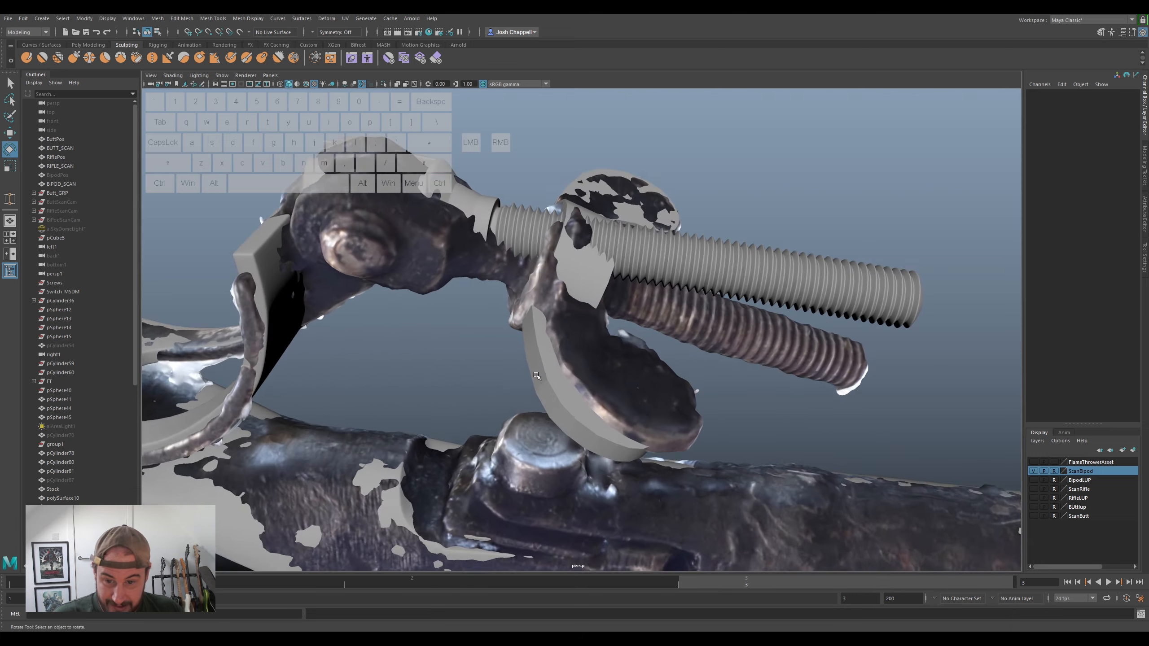
{"action": "left_click", "coordinate": [545, 362]}
{"action": "left_click_drag", "start_coordinate": [540, 344], "coordinate": [500, 406], "text": "alt"}
{"action": "scroll", "coordinate": [500, 406], "scroll_direction": "down", "scroll_amount": 5}
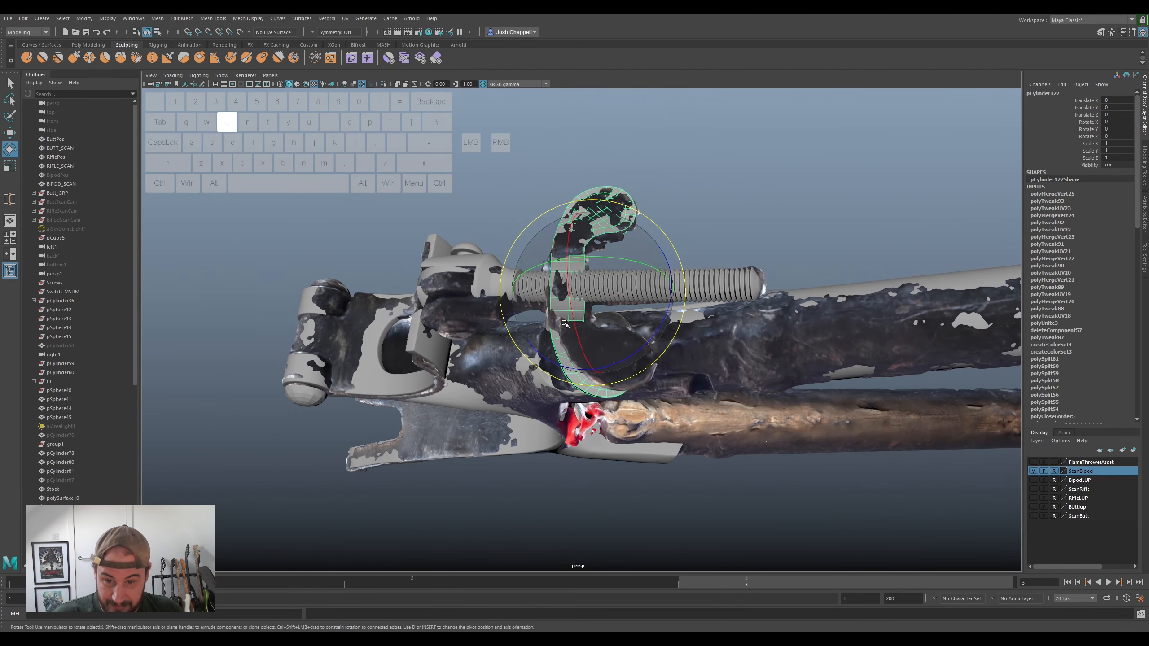
{"action": "left_click_drag", "start_coordinate": [613, 363], "coordinate": [620, 256]}
{"action": "key", "text": "ctrl+1"}
{"action": "key", "text": "ctrl+1"}
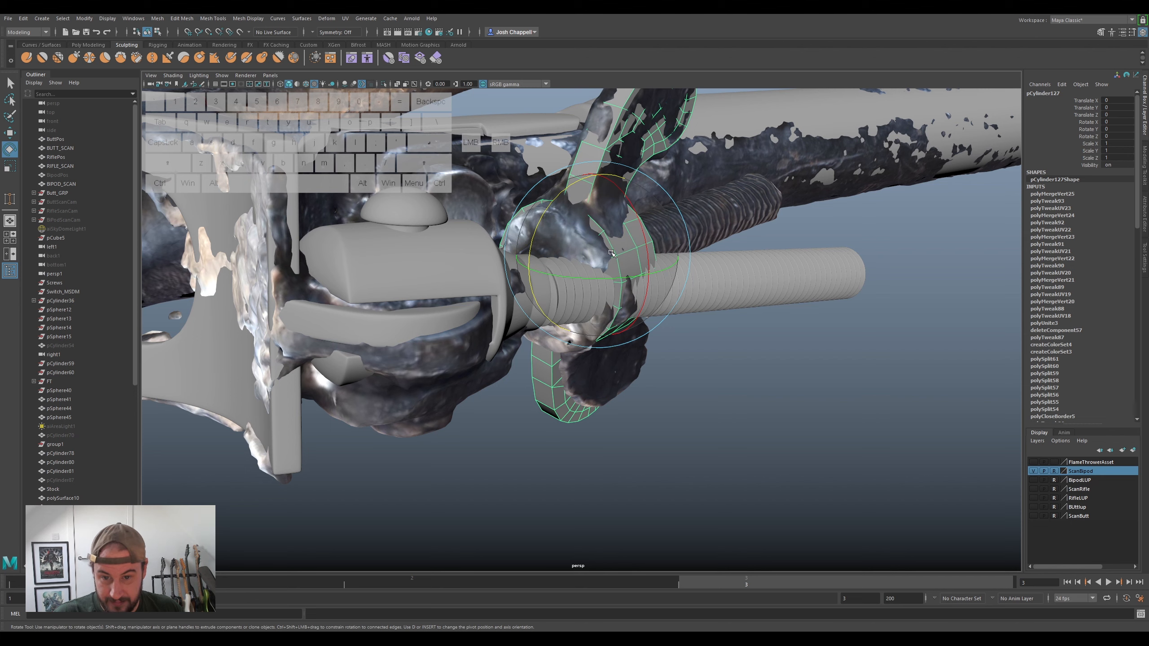
- Hide the bipod scan and delete the wing nut hub's end cap faces, leaving an open ring
{"action": "right_click_drag", "start_coordinate": [611, 253], "coordinate": [609, 265]}
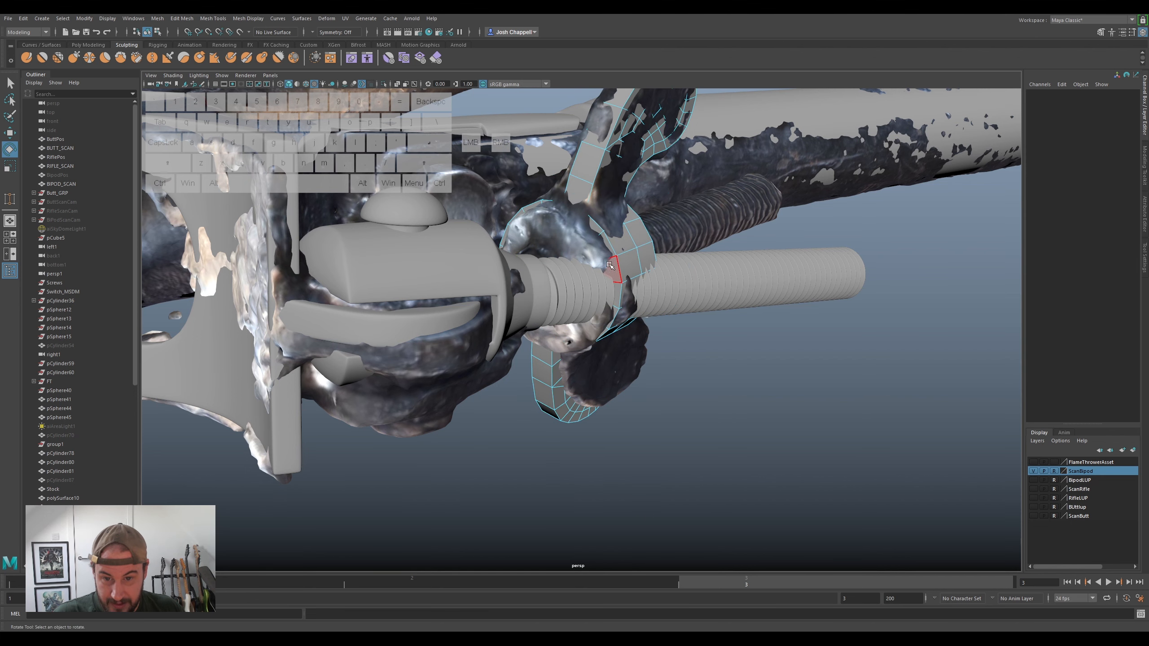
{"action": "left_click", "coordinate": [1033, 471]}
{"action": "left_click_drag", "start_coordinate": [527, 337], "coordinate": [573, 263], "text": "alt"}
{"action": "left_click_drag", "start_coordinate": [573, 263], "coordinate": [774, 288], "text": "alt"}
{"action": "key", "text": "Delete"}
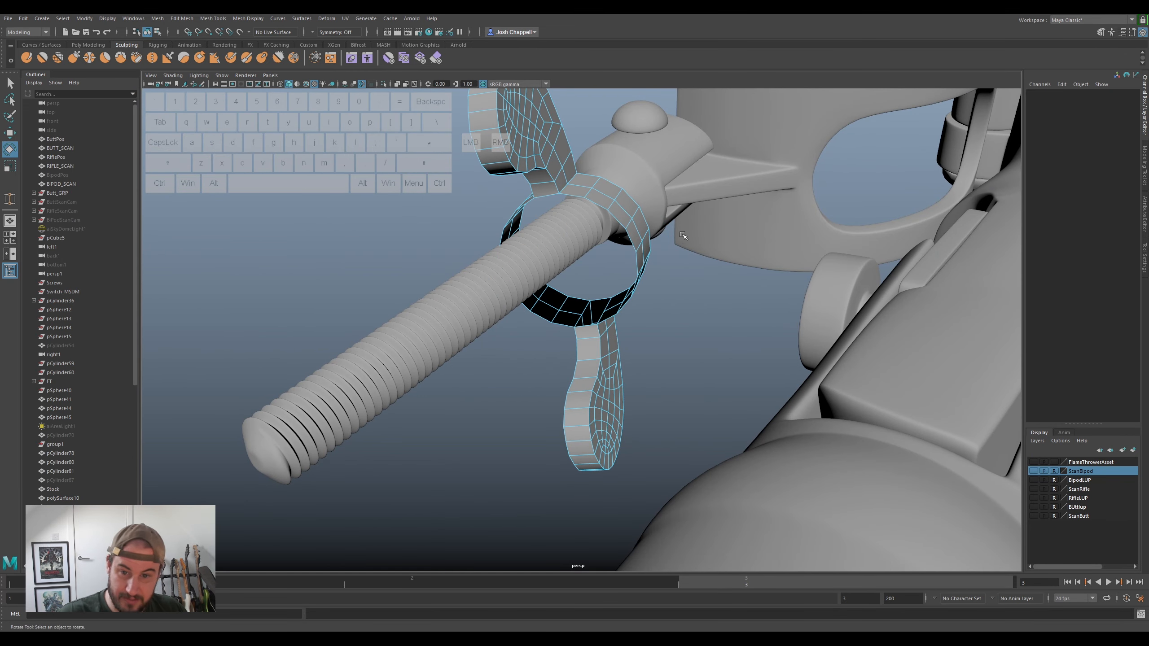
- Select the hub's open border loop facing the fork, show the scan again, and extrude the loop with a slight inward scale
{"action": "left_click_drag", "start_coordinate": [694, 250], "coordinate": [537, 252], "text": "alt"}
{"action": "right_click_drag", "start_coordinate": [537, 254], "coordinate": [538, 232]}
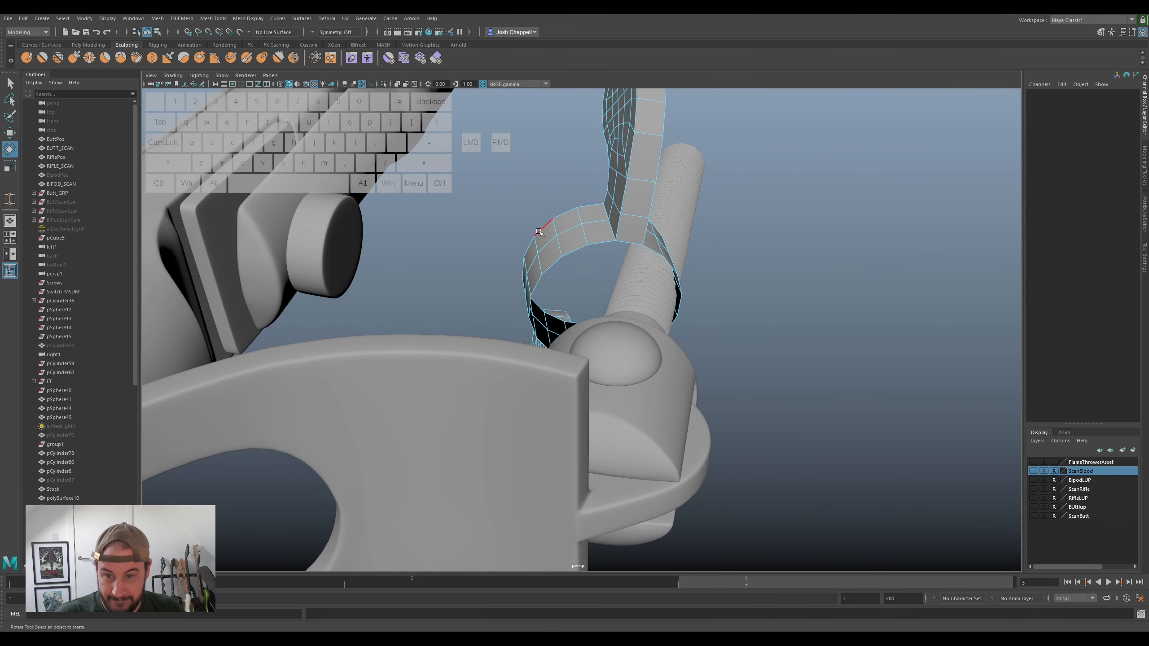
{"action": "double_click", "coordinate": [550, 264]}
{"action": "left_click", "coordinate": [1035, 471]}
{"action": "left_click_drag", "start_coordinate": [827, 374], "coordinate": [728, 357], "text": "alt"}
{"action": "key", "text": "ctrl+e"}
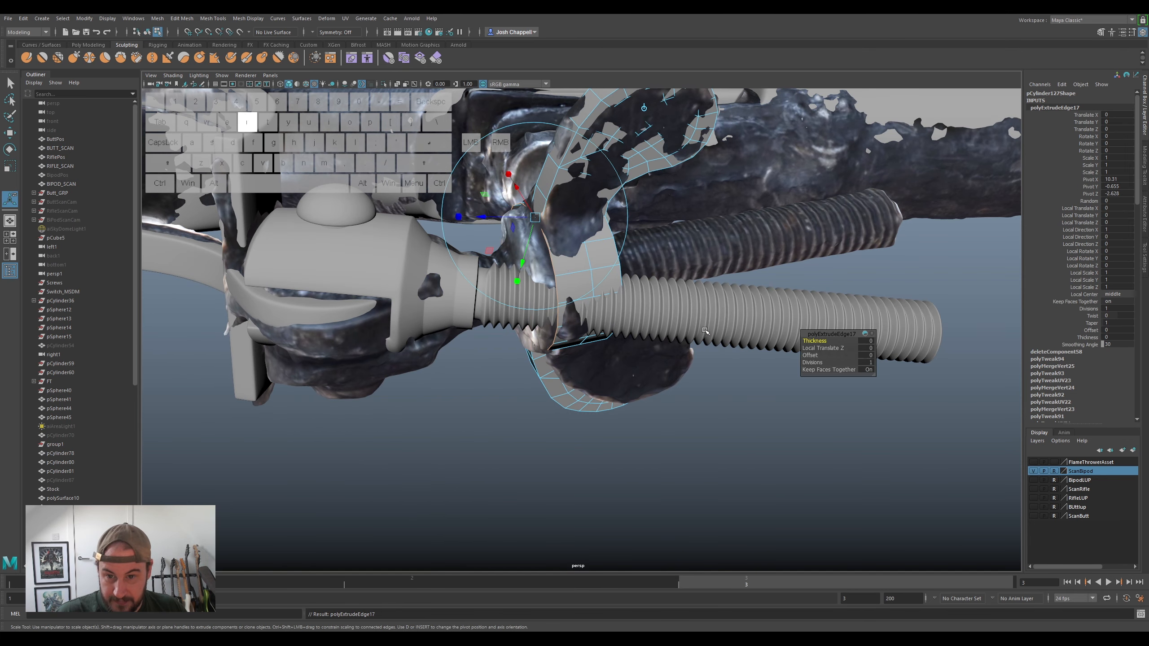
{"action": "left_click_drag", "start_coordinate": [528, 278], "coordinate": [527, 278]}
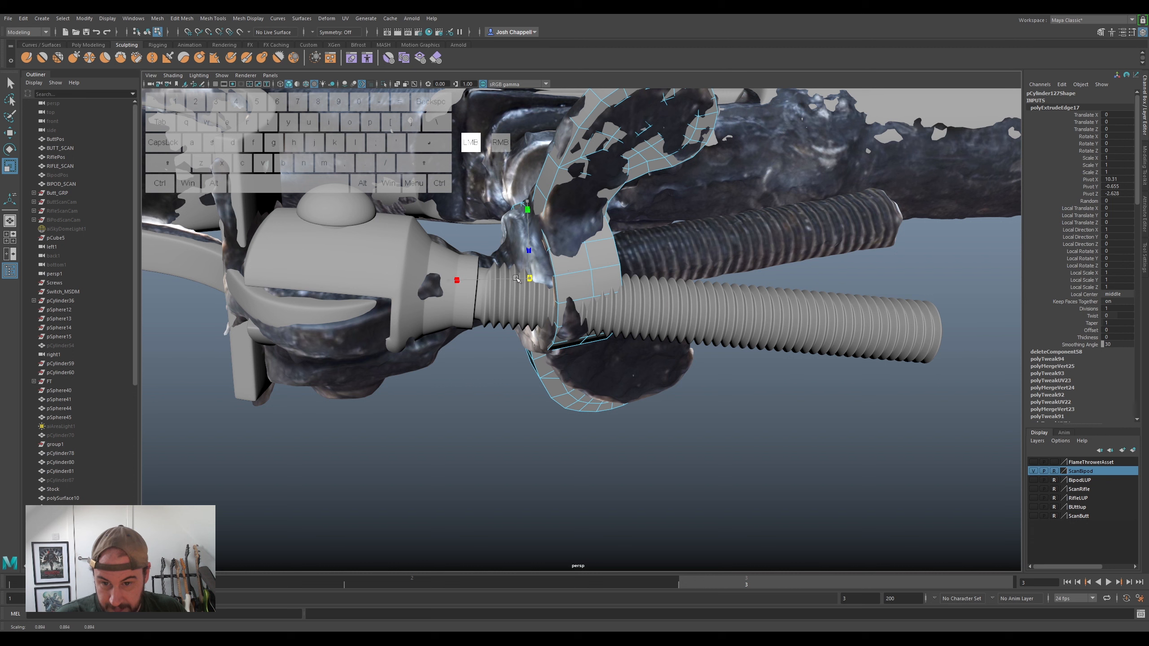
- Extrude the fork-side border outward by about 0.1 in local Z, and extrude it again with an inward scale
{"action": "key", "text": "ctrl+e"}
{"action": "left_click_drag", "start_coordinate": [512, 227], "coordinate": [499, 233]}
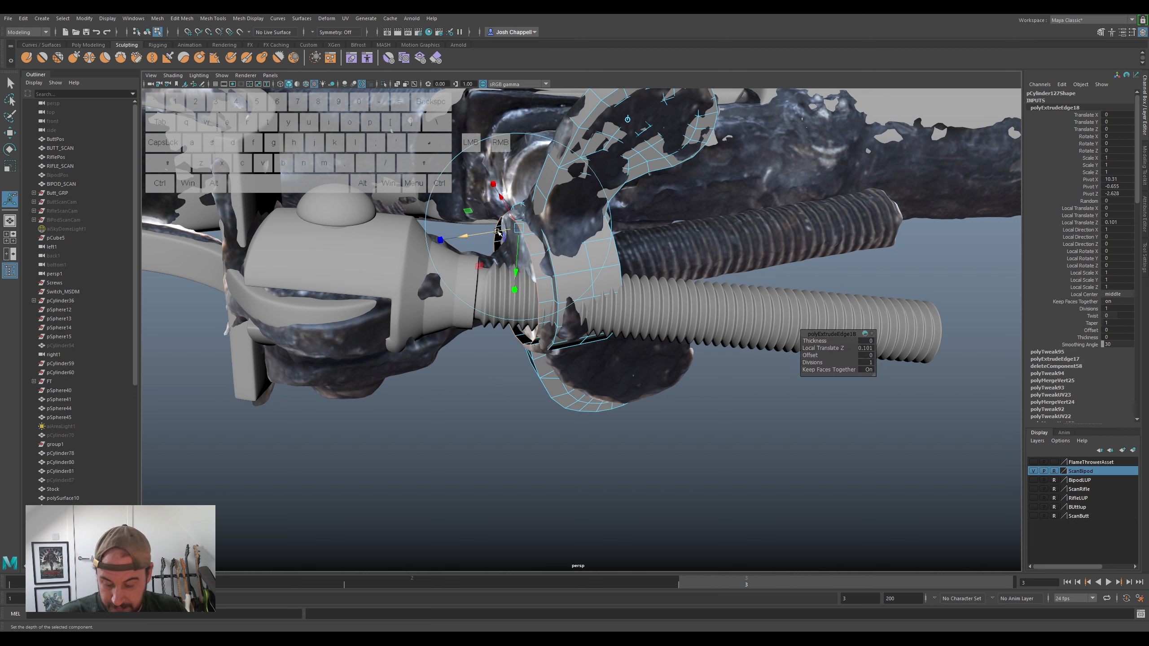
{"action": "key", "text": "ctrl+e"}
{"action": "key", "text": "r"}
{"action": "left_click_drag", "start_coordinate": [515, 281], "coordinate": [478, 306]}
- Extrude the hub's opposite border, facing the rod's free end, and scale it slightly inward
{"action": "left_click_drag", "start_coordinate": [478, 307], "coordinate": [552, 282], "text": "alt"}
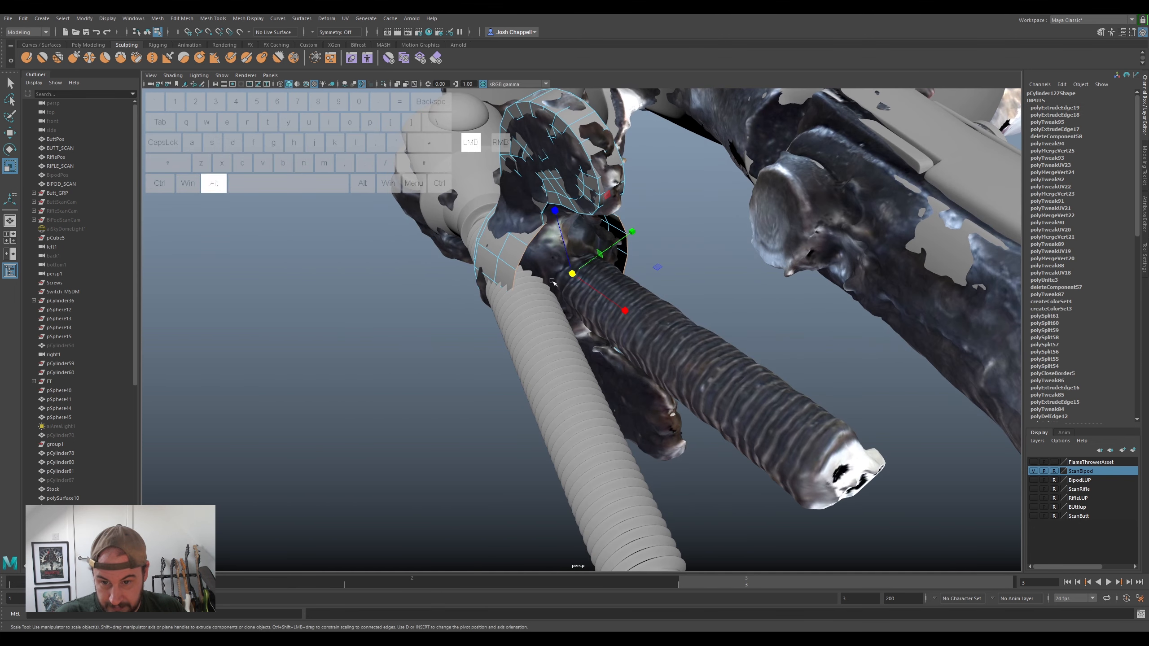
{"action": "key", "text": "ctrl+e"}
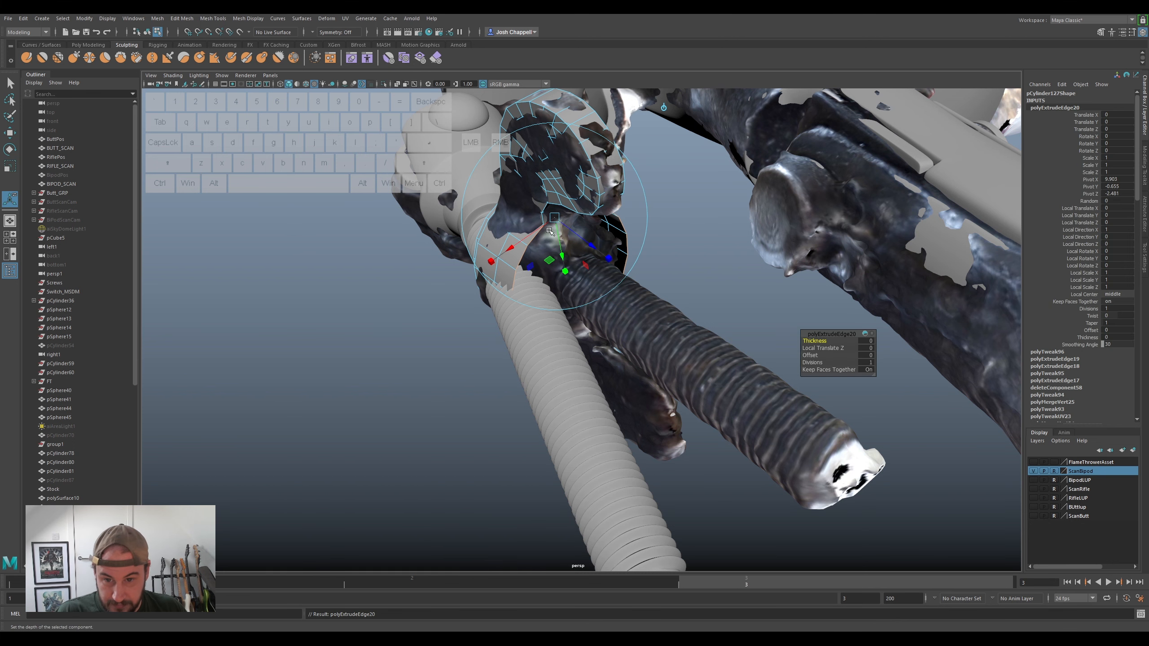
{"action": "key", "text": "r"}
{"action": "left_click_drag", "start_coordinate": [574, 272], "coordinate": [568, 275]}
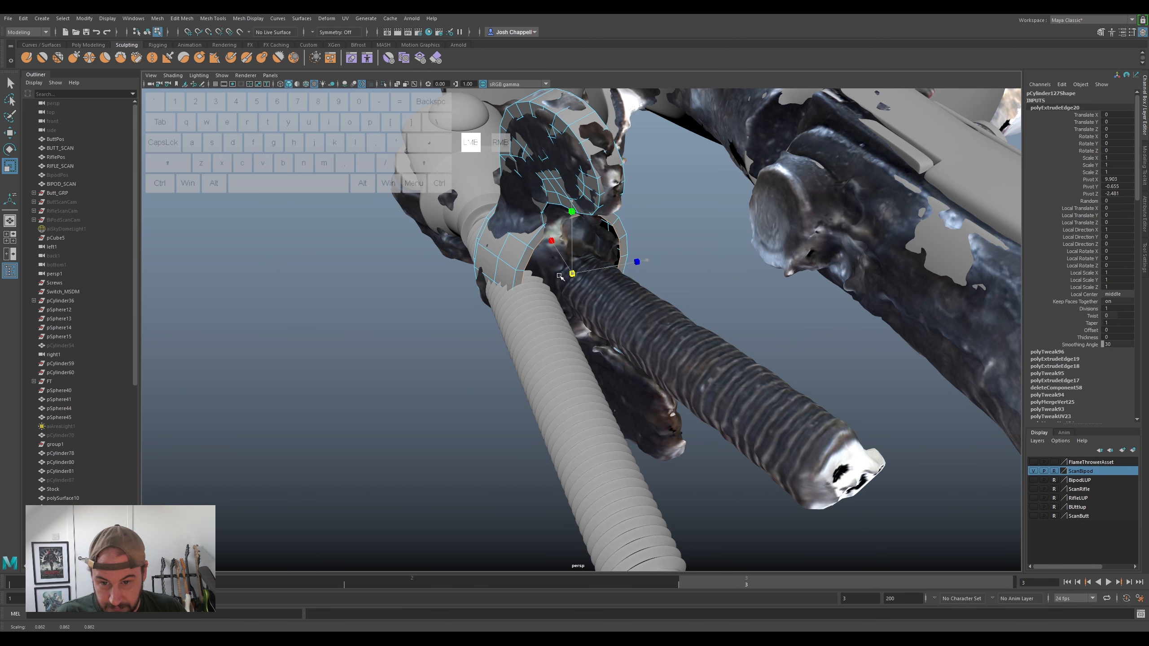
- Try one more inward extrusion of this border, and undo it together with the preceding scale
{"action": "key", "text": "ctrl+e"}
{"action": "key", "text": "r"}
{"action": "left_click_drag", "start_coordinate": [571, 273], "coordinate": [567, 273]}
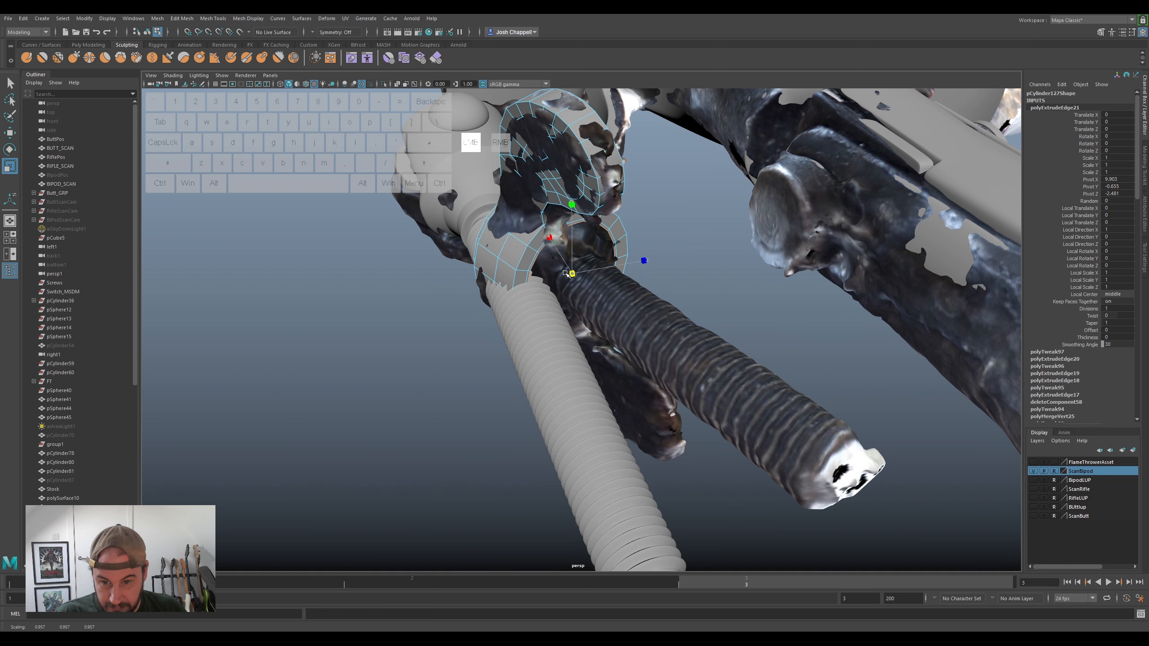
{"action": "key", "text": "ctrl+z"}
{"action": "key", "text": "ctrl+z"}
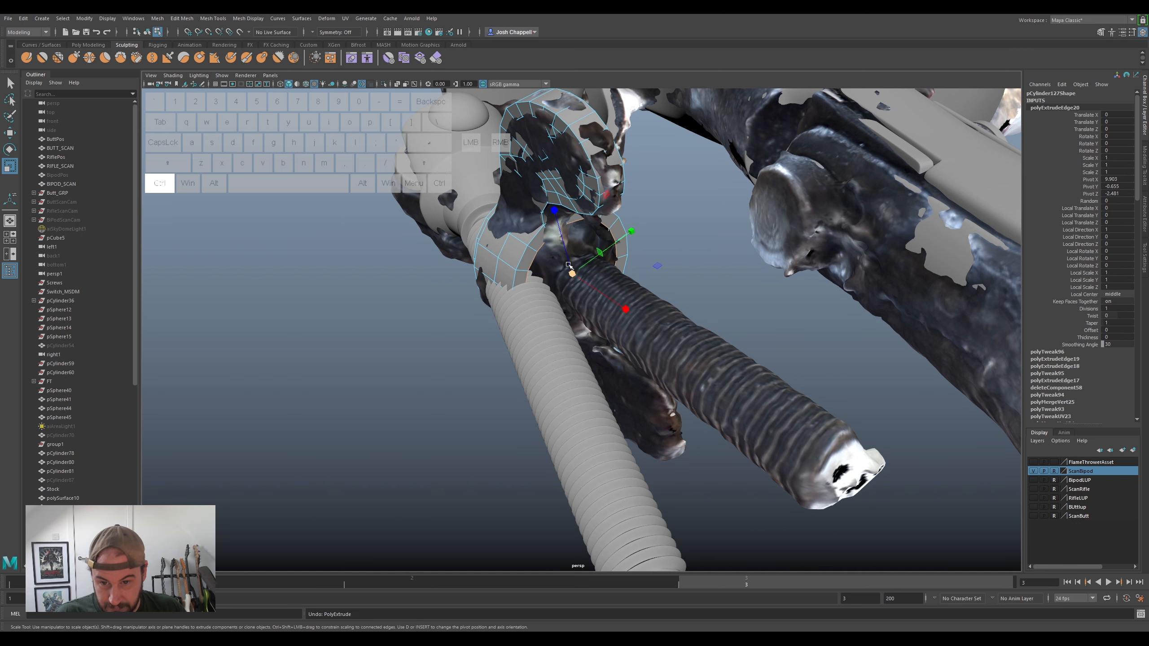
{"action": "key", "text": "w"}
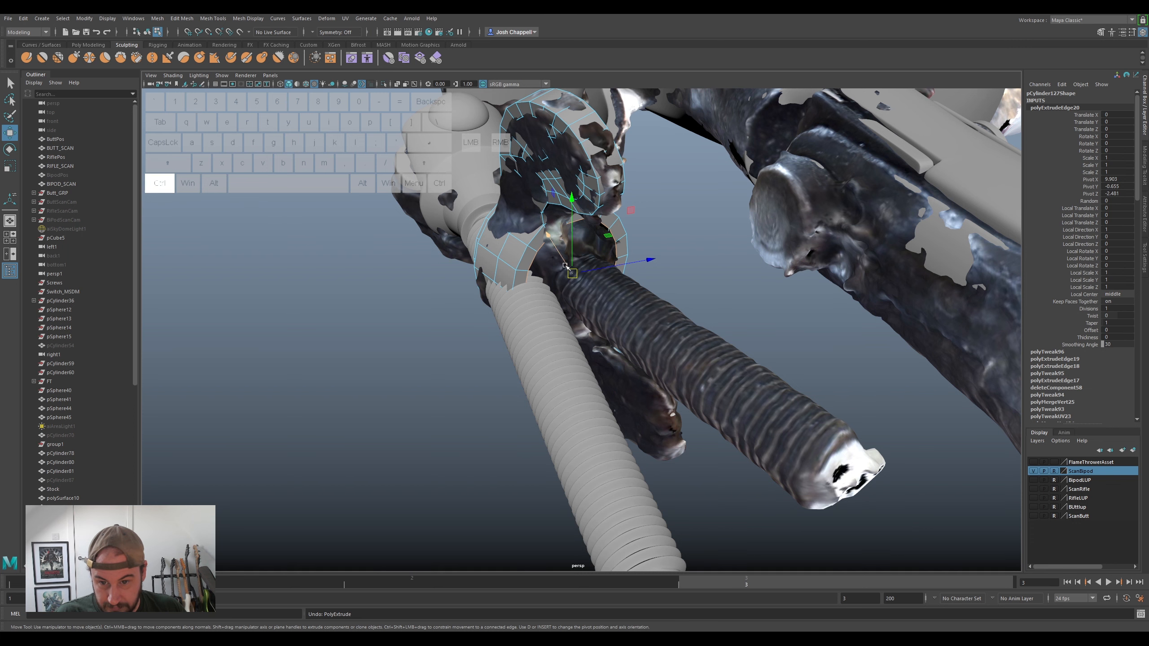
{"action": "key", "text": "ctrl+z"}
- Scale the extruded border inward again and extrude it outward along the rod to form a raised collar
{"action": "key", "text": "r"}
{"action": "left_click_drag", "start_coordinate": [566, 269], "coordinate": [567, 275]}
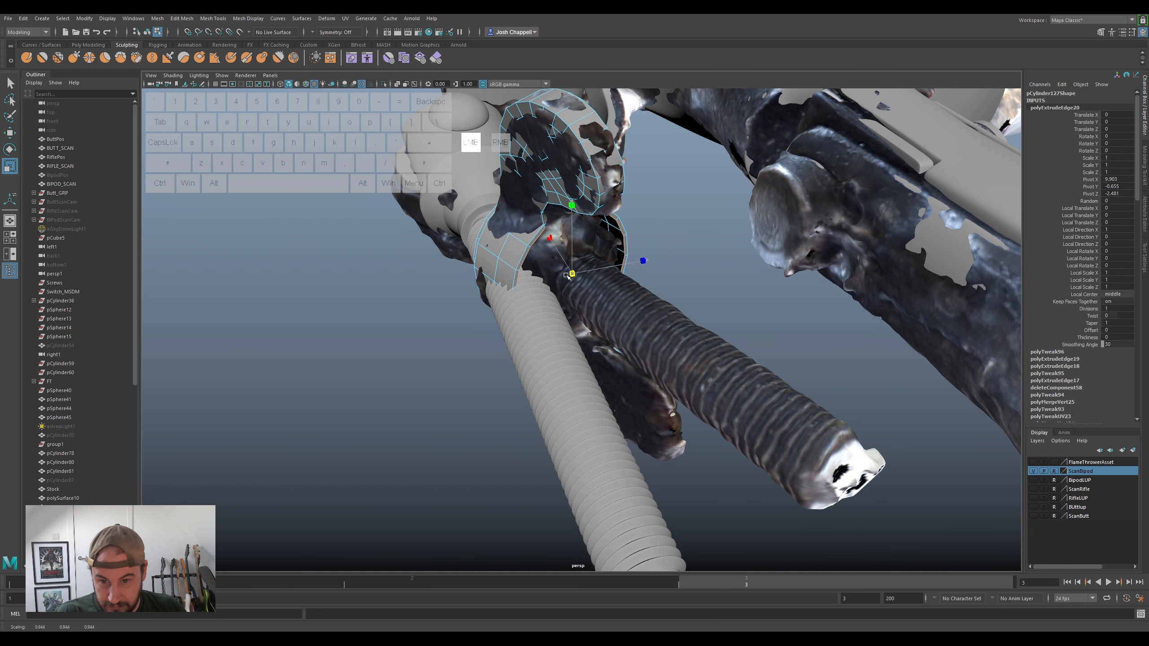
{"action": "key", "text": "ctrl+e"}
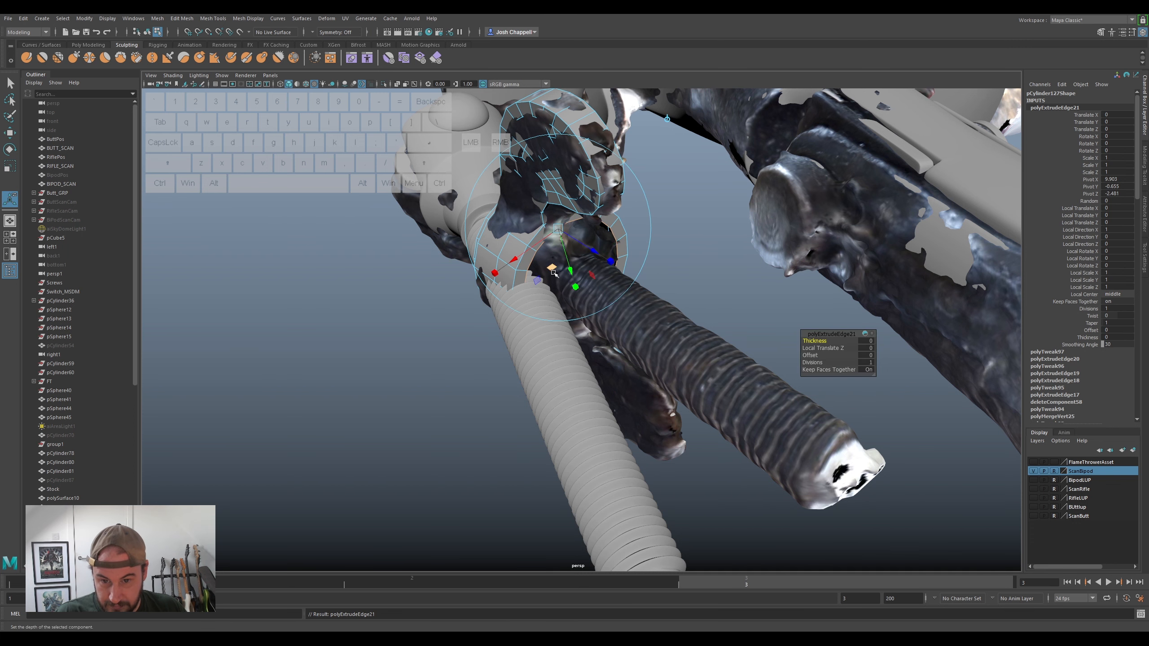
{"action": "left_click_drag", "start_coordinate": [586, 249], "coordinate": [564, 279]}
- Extrude the collar's border and scale it inward to narrow the hole around the rod, returning to object mode
{"action": "key", "text": "ctrl+e"}
{"action": "key", "text": "r"}
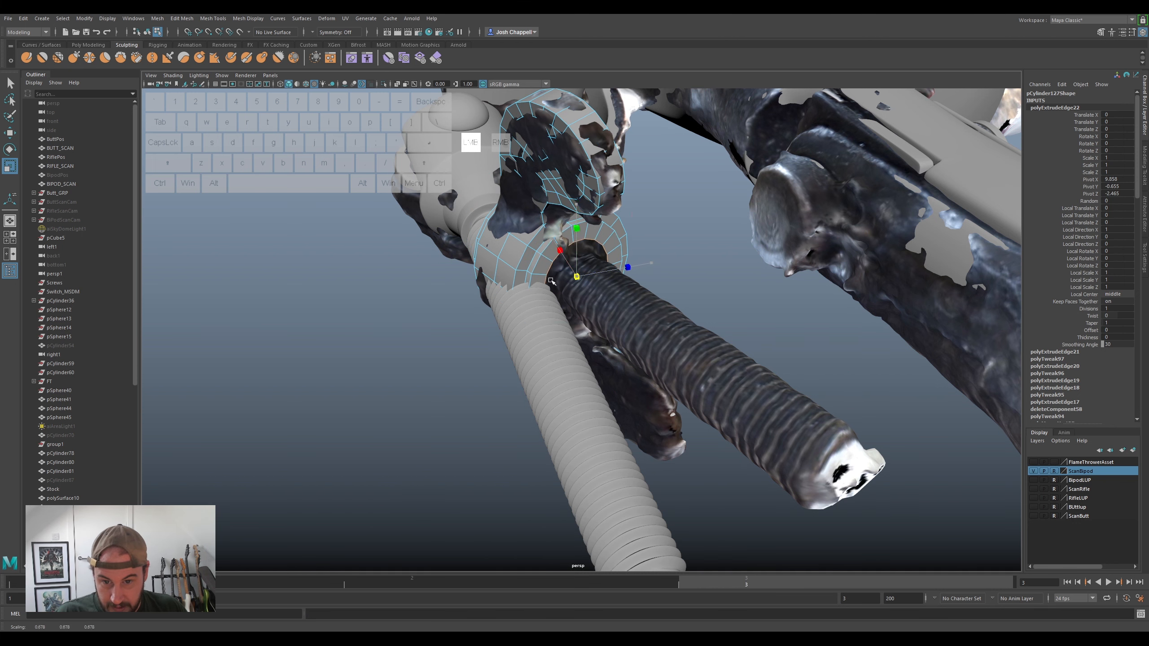
{"action": "right_click_drag", "start_coordinate": [602, 229], "coordinate": [637, 214]}
- Isolate the wing nut to inspect its shape, hide the bipod scan layer, and bring the other parts back into view
{"action": "key", "text": "ctrl+1"}
{"action": "scroll", "coordinate": [606, 239], "scroll_direction": "down", "scroll_amount": 3}
{"action": "left_click_drag", "start_coordinate": [606, 240], "coordinate": [610, 332], "text": "alt"}
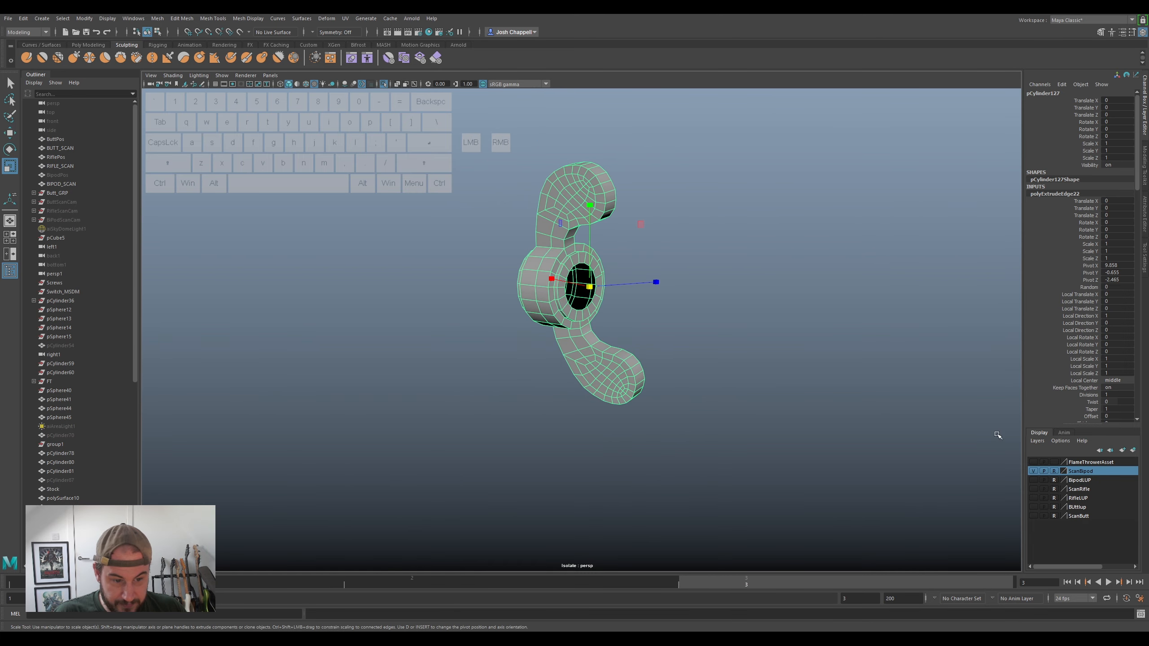
{"action": "left_click", "coordinate": [1032, 472]}
{"action": "key", "text": "ctrl+1"}
{"action": "scroll", "coordinate": [683, 330], "scroll_direction": "up", "scroll_amount": 4}
{"action": "left_click_drag", "start_coordinate": [673, 333], "coordinate": [634, 286], "text": "alt"}
- Move and rotate the wing nut onto the modelled threaded rod, with about -19.4 degrees in Y and 6.3 degrees in Z
{"action": "right_click_drag", "start_coordinate": [634, 285], "coordinate": [649, 257]}
{"action": "left_click_drag", "start_coordinate": [700, 260], "coordinate": [556, 333], "text": "alt"}
{"action": "key", "text": "e"}
{"action": "key", "text": "w"}
{"action": "left_click_drag", "start_coordinate": [591, 300], "coordinate": [543, 326]}
{"action": "scroll", "coordinate": [600, 253], "scroll_direction": "up", "scroll_amount": 4}
{"action": "key", "text": "e"}
{"action": "key", "text": "w"}
{"action": "key", "text": "e"}
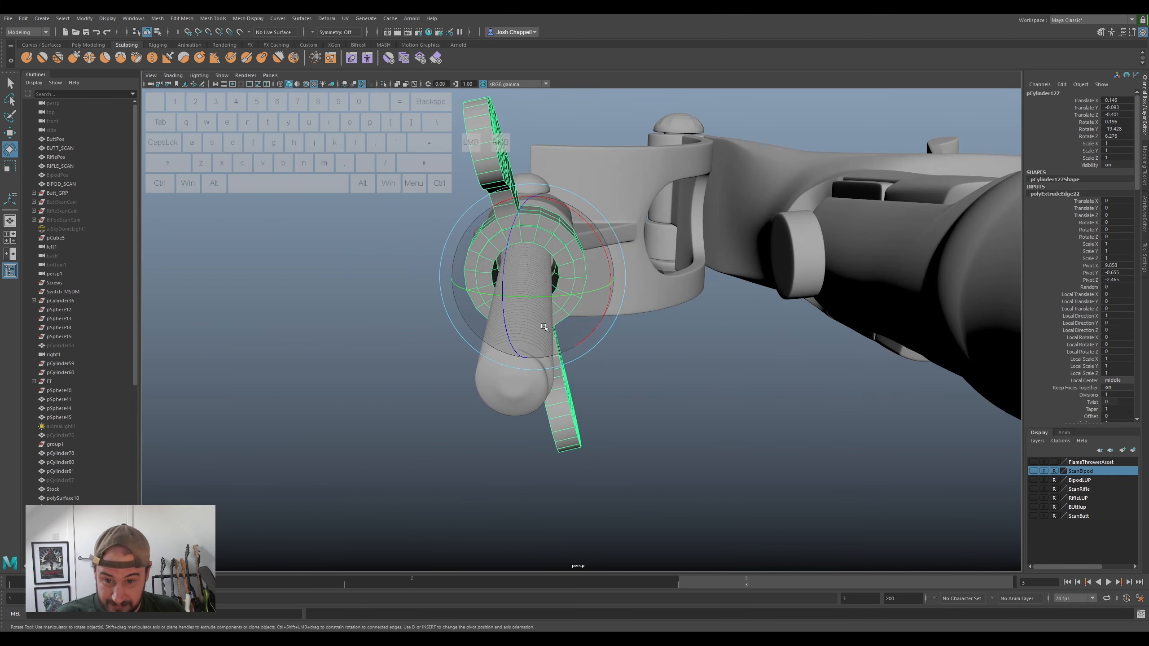
- Extrude the border edge of the wing nut's hole and scale it inward until it closes the gap around the threaded rod
{"action": "scroll", "coordinate": [543, 327], "scroll_direction": "up", "scroll_amount": 3}
{"action": "middle_click_drag", "start_coordinate": [561, 330], "coordinate": [646, 357], "text": "alt"}
{"action": "left_click_drag", "start_coordinate": [646, 357], "coordinate": [615, 281], "text": "alt"}
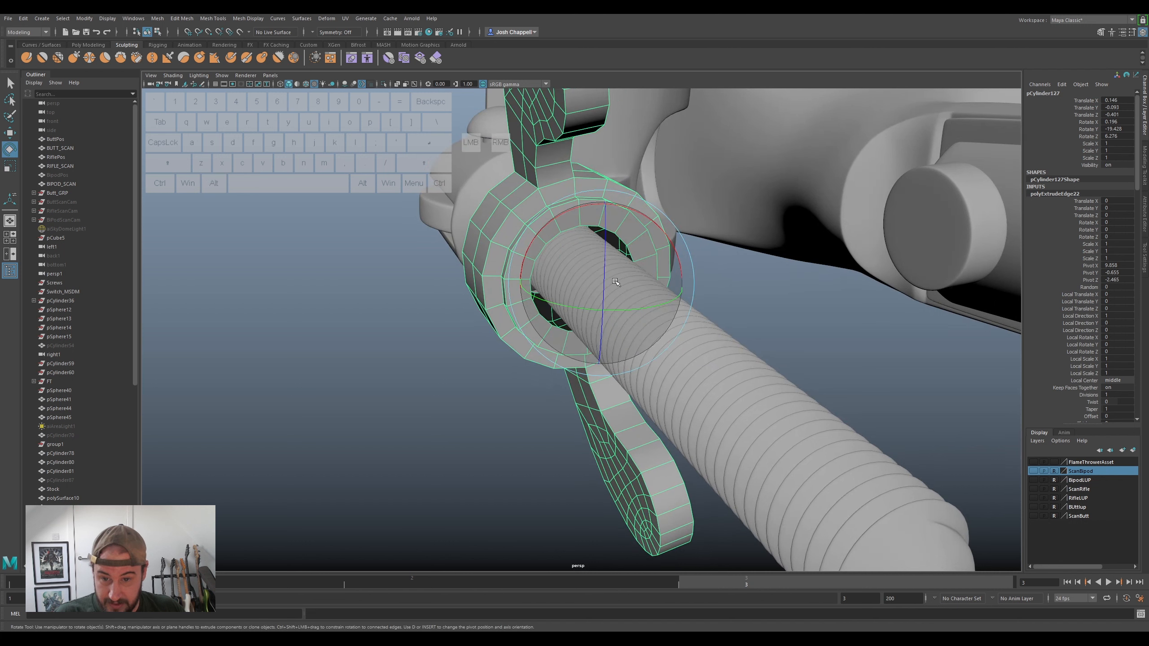
{"action": "right_click_drag", "start_coordinate": [514, 226], "coordinate": [514, 201]}
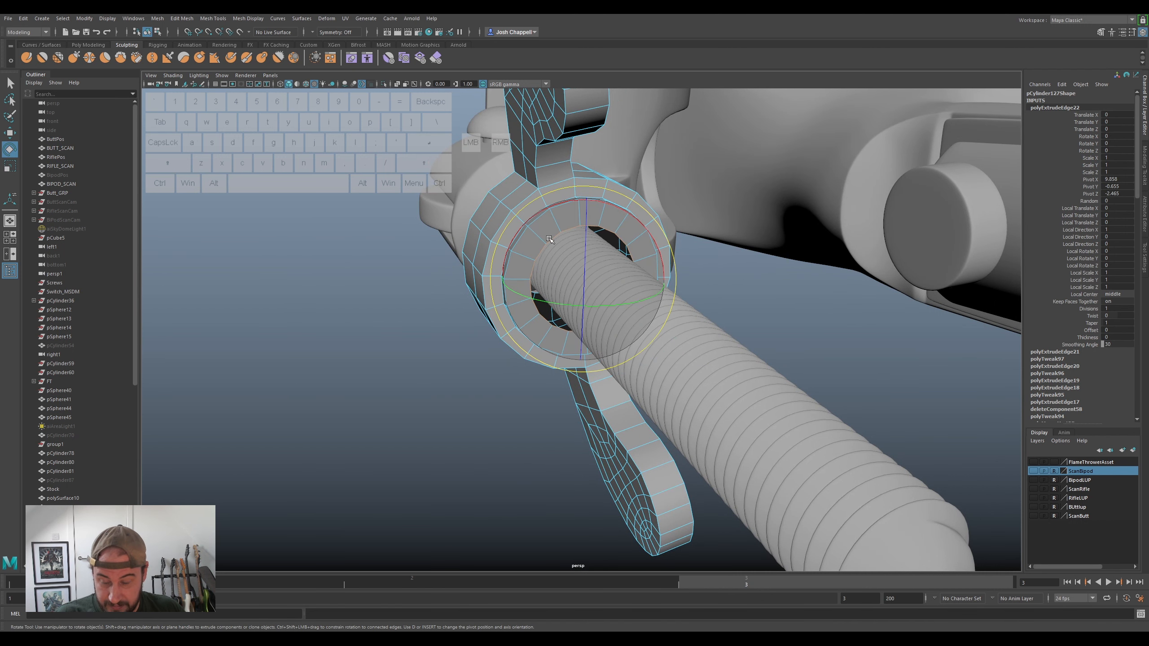
{"action": "key", "text": "ctrl+e"}
{"action": "key", "text": "r"}
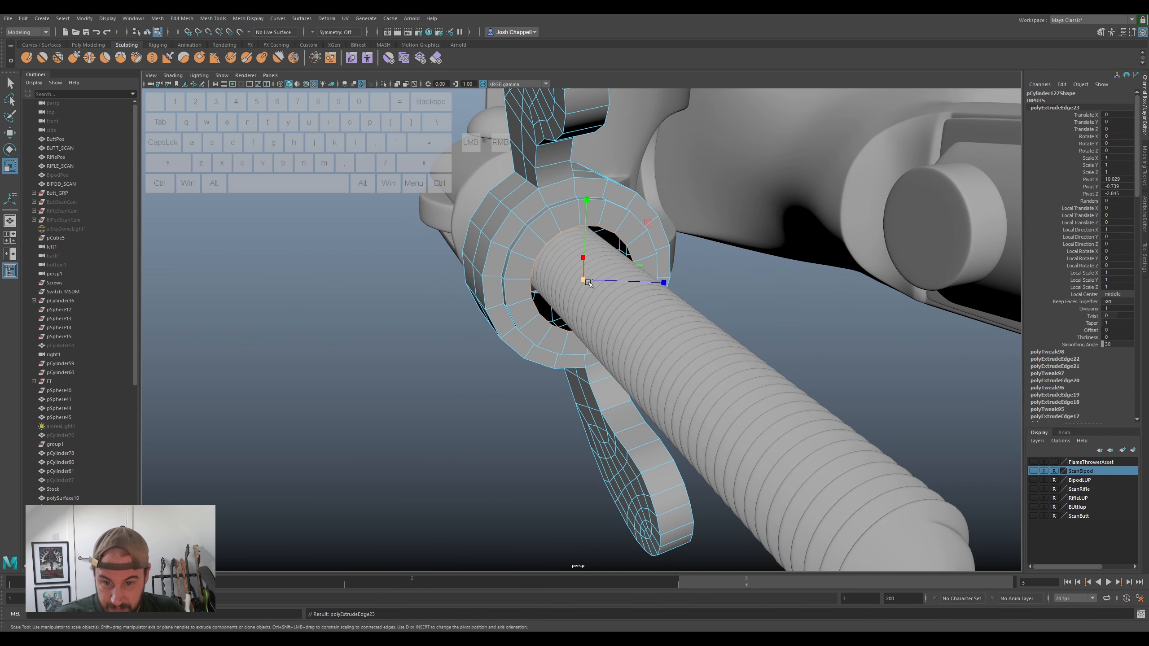
{"action": "left_click_drag", "start_coordinate": [588, 283], "coordinate": [583, 224]}
{"action": "right_click", "coordinate": [584, 210]}
- Undo the rotation of the hole's border, then rotate and shift the whole nut to align with the rod, about -20.3 degrees in Y
{"action": "key", "text": "e"}
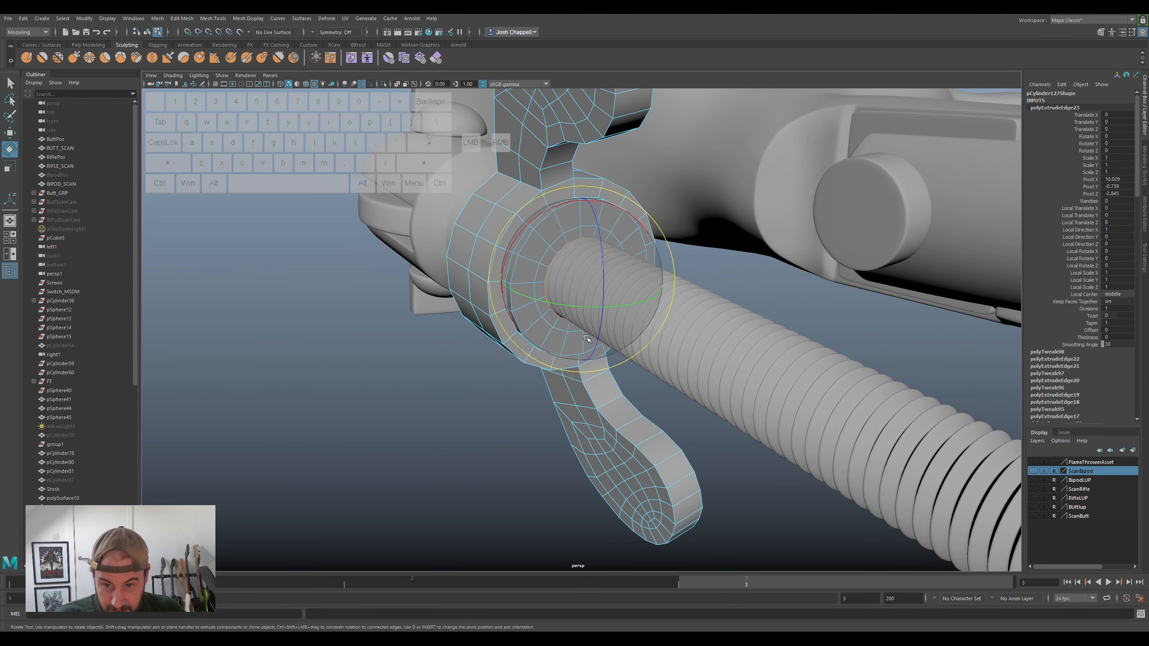
{"action": "key", "text": "ctrl+z"}
{"action": "right_click_drag", "start_coordinate": [498, 202], "coordinate": [533, 190]}
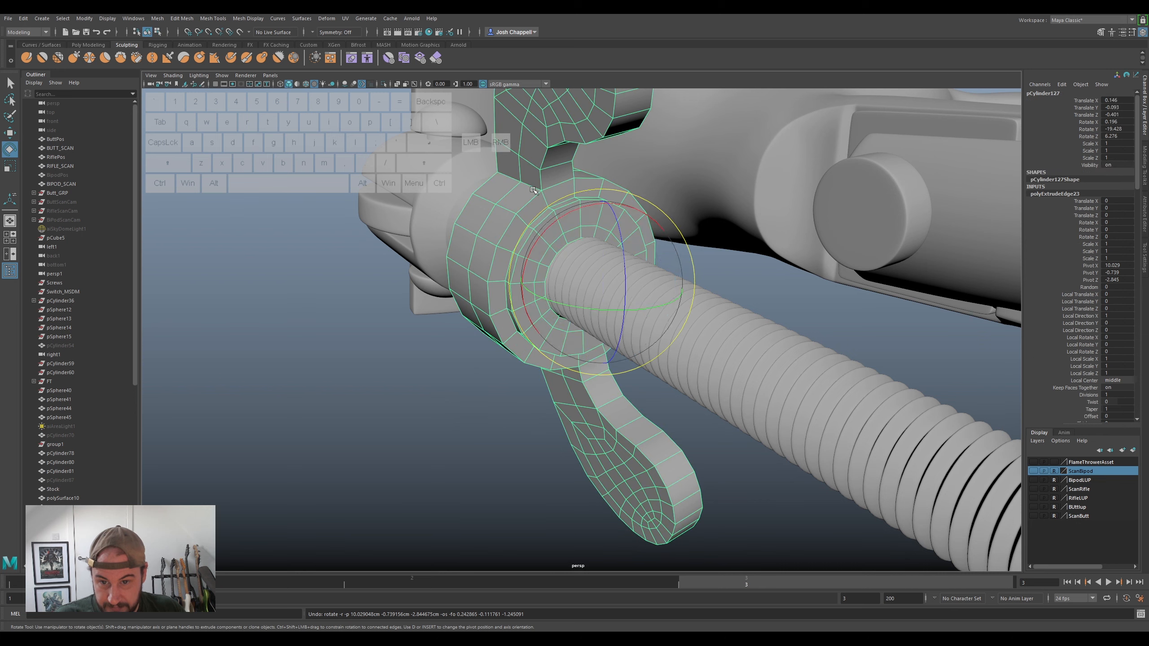
{"action": "left_click_drag", "start_coordinate": [580, 247], "coordinate": [653, 273]}
{"action": "left_click_drag", "start_coordinate": [653, 272], "coordinate": [659, 275]}
{"action": "left_click_drag", "start_coordinate": [710, 353], "coordinate": [700, 330], "text": "alt"}
{"action": "key", "text": "w"}
- Isolate the wing nut and extrude the hole's border through the hub to its opposite face
{"action": "key", "text": "ctrl+1"}
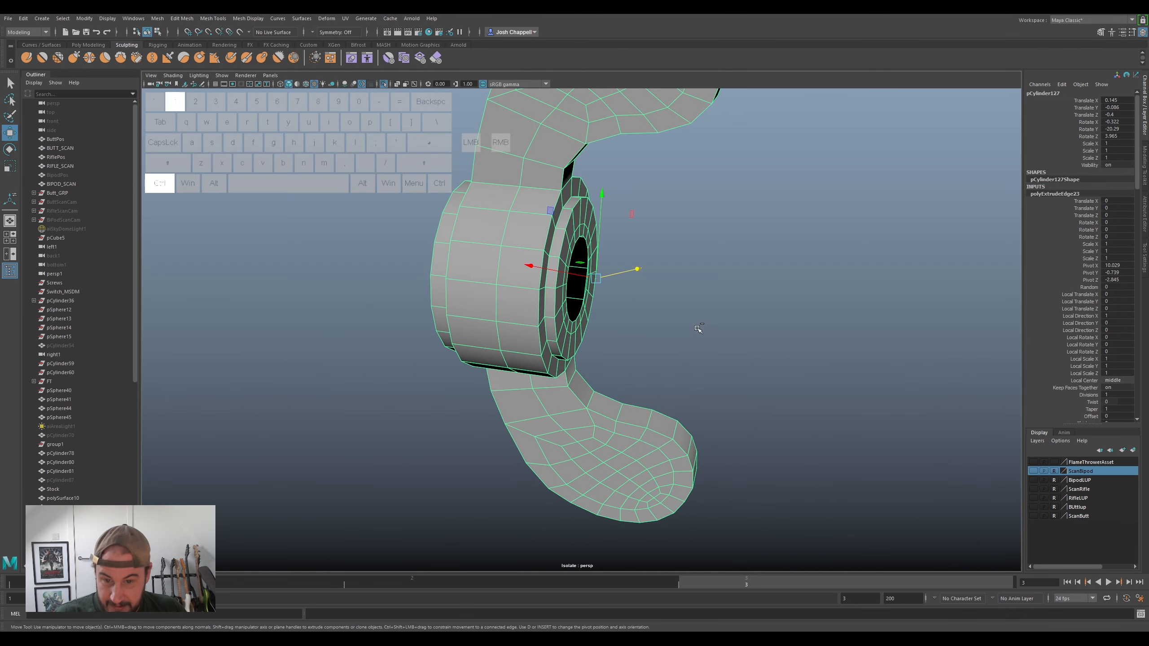
{"action": "right_click_drag", "start_coordinate": [542, 246], "coordinate": [578, 240]}
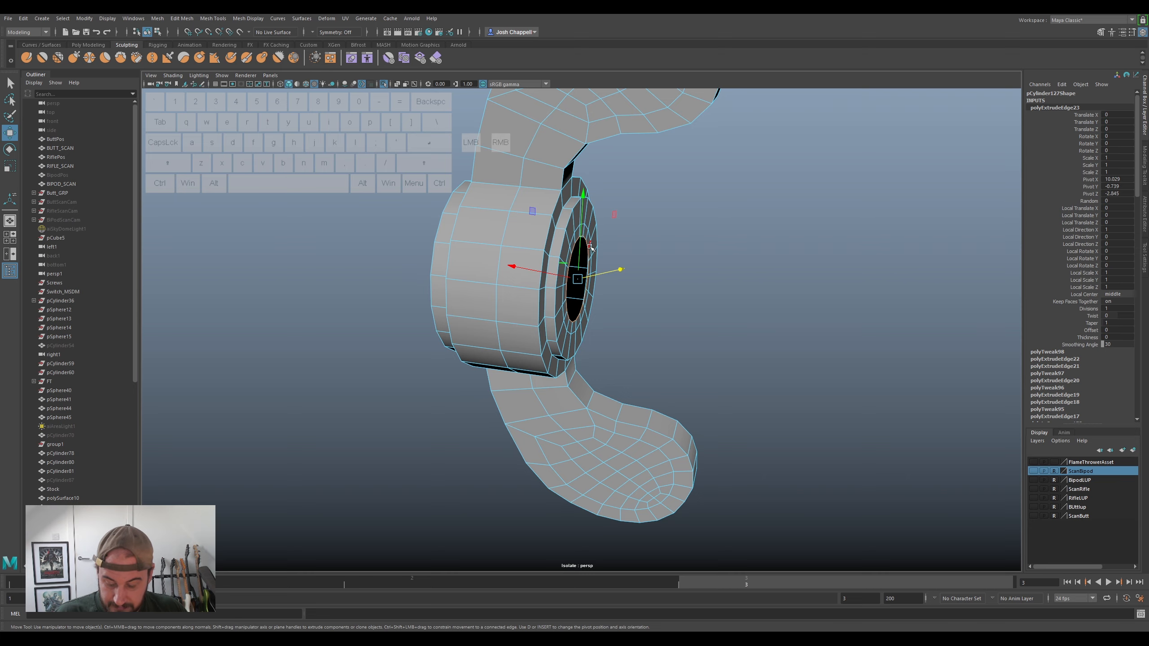
{"action": "key", "text": "ctrl+e"}
{"action": "left_click_drag", "start_coordinate": [618, 250], "coordinate": [462, 232]}
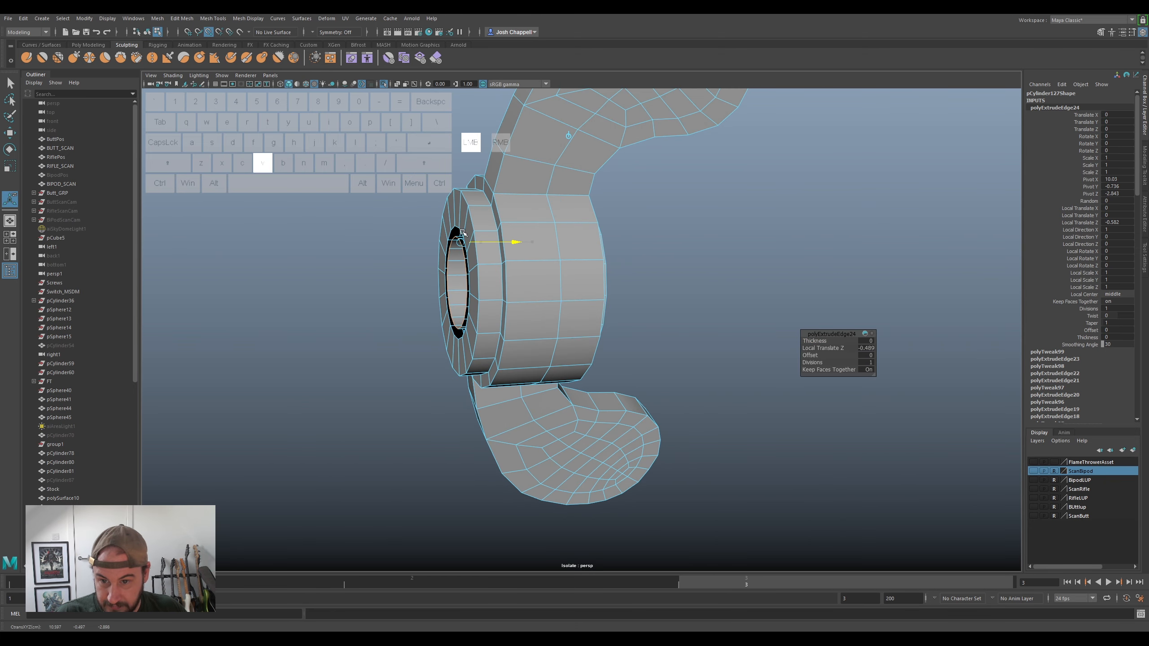
{"action": "left_click_drag", "start_coordinate": [483, 307], "coordinate": [528, 276], "text": "alt"}
{"action": "key", "text": "w"}
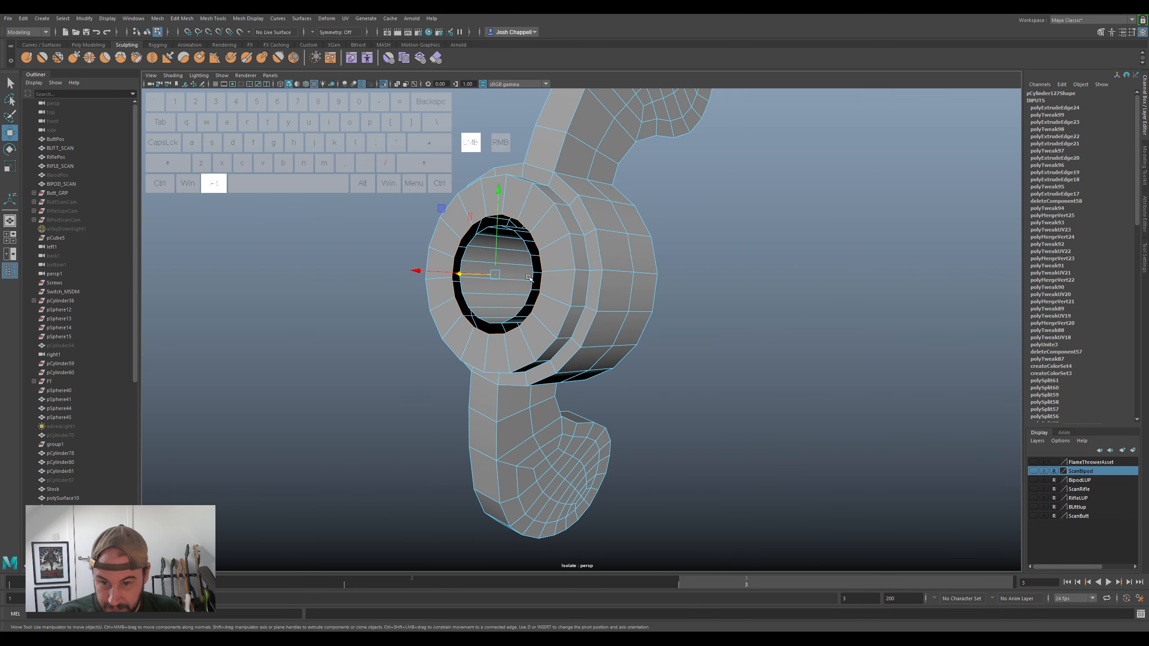
- Bridge the hole's two borders into a continuous inner wall and delete the leftover edge loop on the collar's face
{"action": "double_click", "coordinate": [530, 248], "text": "ctrl+shift"}
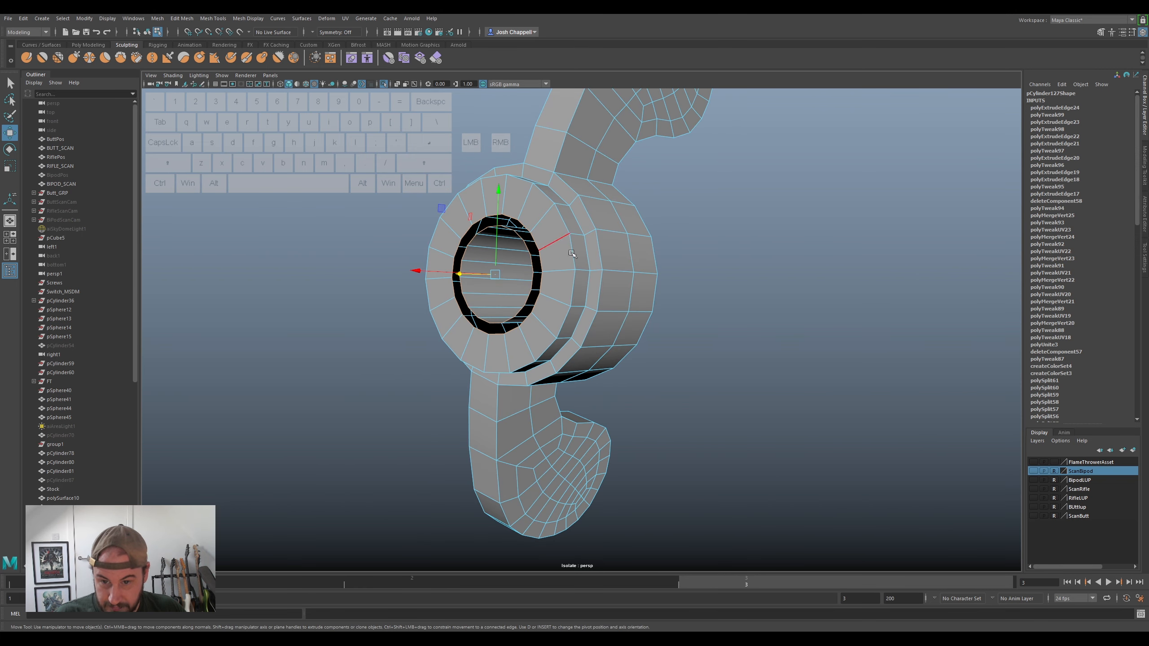
{"action": "left_click", "coordinate": [1145, 169]}
{"action": "left_click", "coordinate": [1048, 313]}
{"action": "left_click_drag", "start_coordinate": [567, 245], "coordinate": [542, 226], "text": "alt"}
{"action": "right_click_drag", "start_coordinate": [553, 233], "coordinate": [555, 212]}
{"action": "double_click", "coordinate": [553, 233]}
{"action": "key", "text": "w"}
{"action": "left_click_drag", "start_coordinate": [553, 233], "coordinate": [667, 192], "text": "alt"}
{"action": "double_click", "coordinate": [500, 252]}
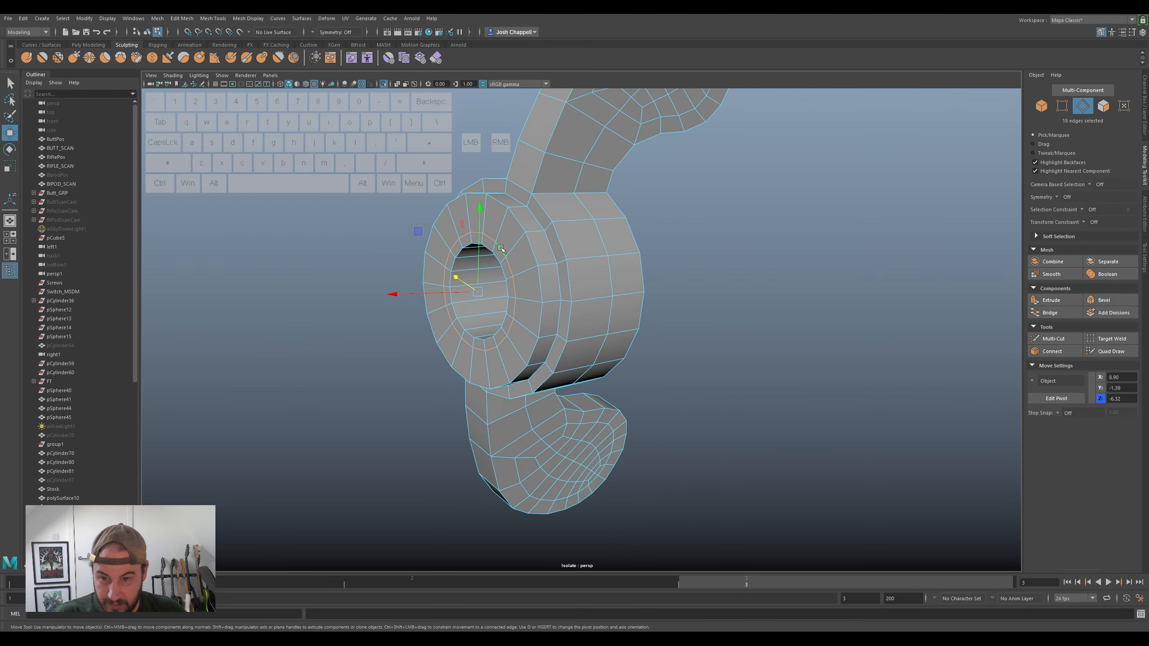
{"action": "key", "text": "ctrl+Delete"}
{"action": "left_click_drag", "start_coordinate": [525, 261], "coordinate": [544, 248], "text": "alt"}
- Bevel the hole's rim loops on both sides of the hub with a fraction of 0.2 and 2 segments
{"action": "double_click", "coordinate": [559, 242]}
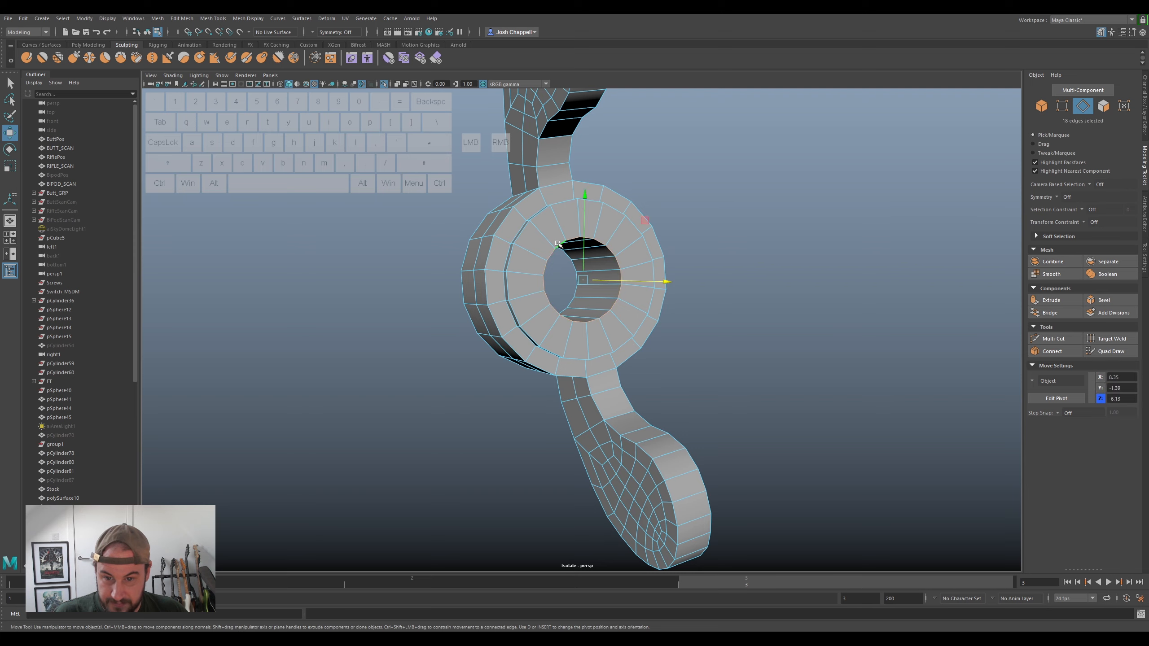
{"action": "double_click", "coordinate": [572, 297], "text": "ctrl+shift"}
{"action": "left_click", "coordinate": [1099, 299]}
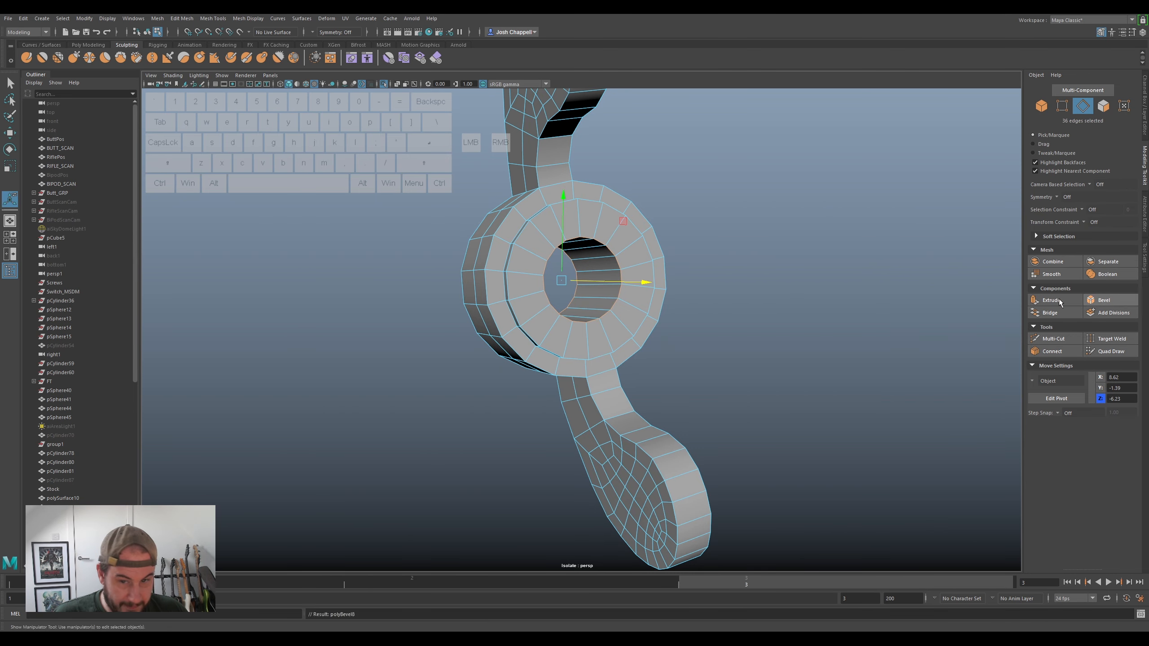
{"action": "scroll", "coordinate": [798, 254], "scroll_direction": "up", "scroll_amount": 2}
{"action": "left_click_drag", "start_coordinate": [813, 347], "coordinate": [811, 342]}
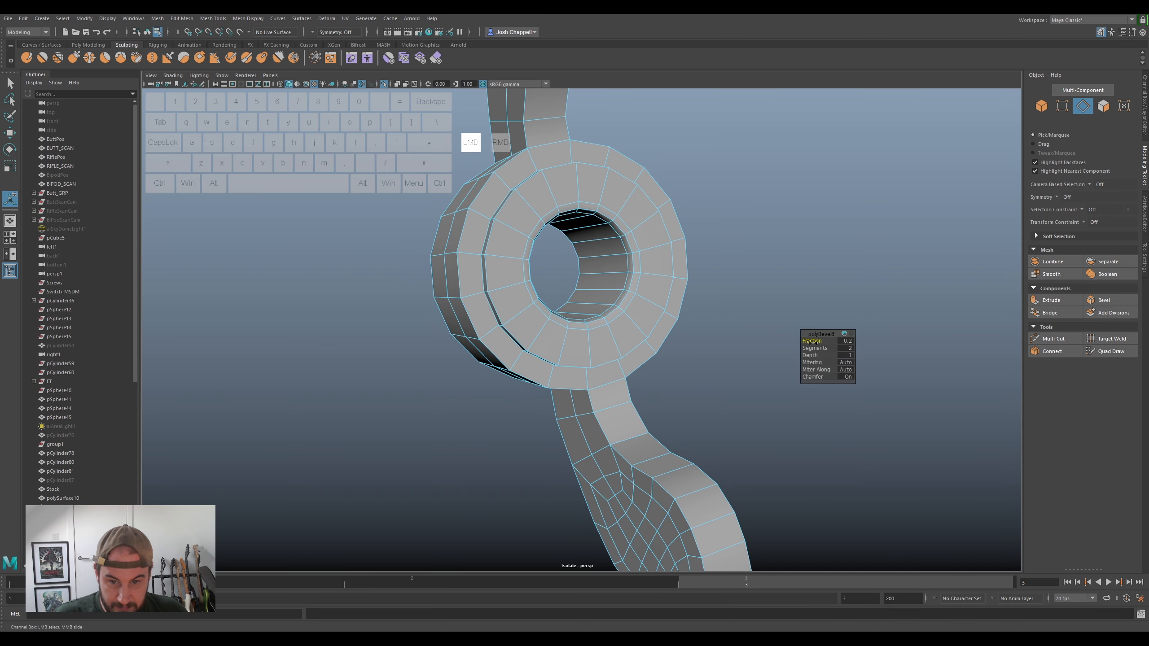
- Bevel the outer edge loops of the raised collars on both sides of the hub with 2 segments
{"action": "mouse_move", "coordinate": [638, 313]}
{"action": "left_mouse_down", "text": "alt"}
{"action": "mouse_move", "coordinate": [670, 326]}
{"action": "mouse_move", "coordinate": [659, 322]}
{"action": "left_mouse_up", "text": "alt"}
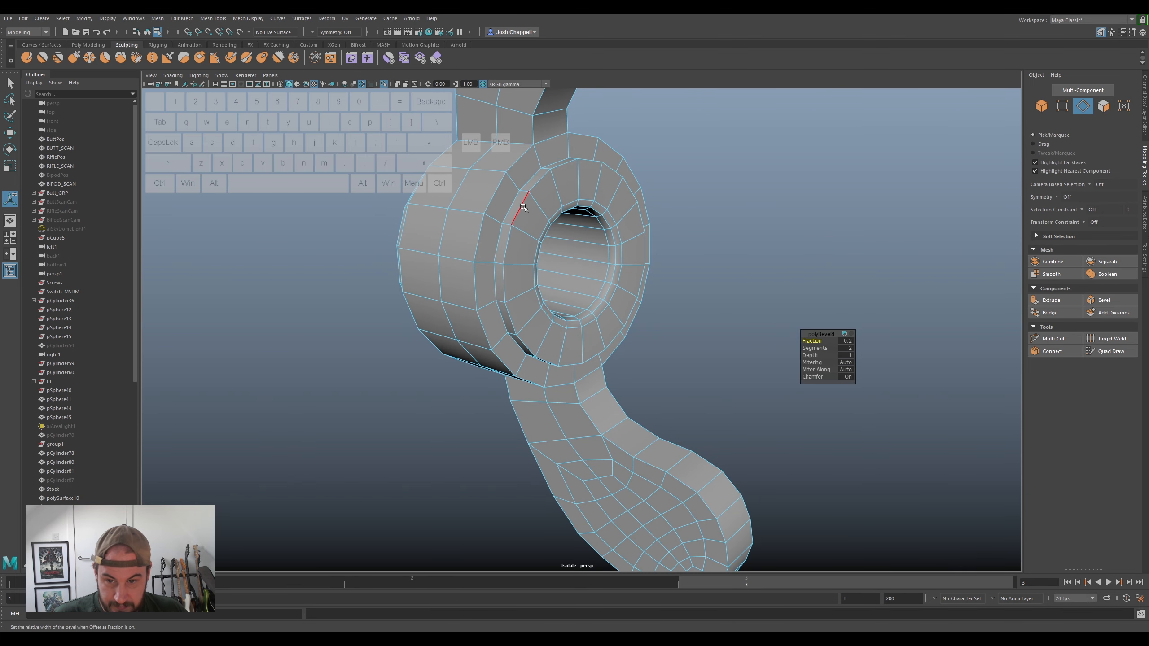
{"action": "double_click", "coordinate": [522, 207]}
{"action": "double_click", "coordinate": [522, 207], "text": "ctrl+shift"}
{"action": "left_click_drag", "start_coordinate": [493, 256], "coordinate": [529, 233], "text": "alt"}
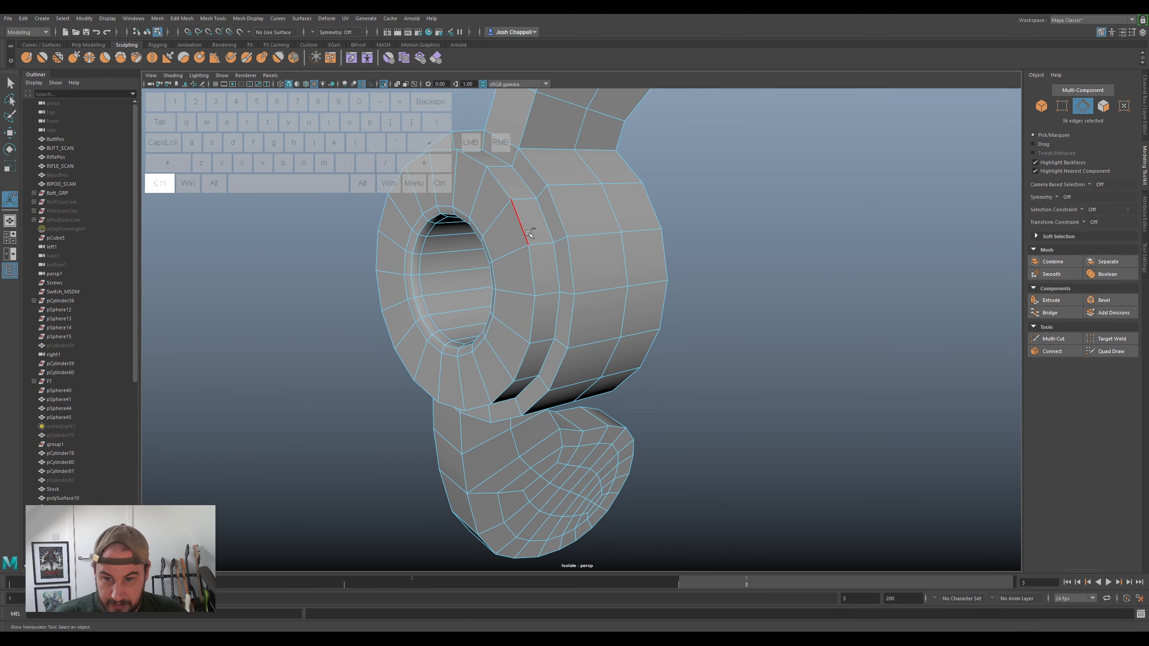
{"action": "double_click", "coordinate": [548, 226], "text": "ctrl+shift"}
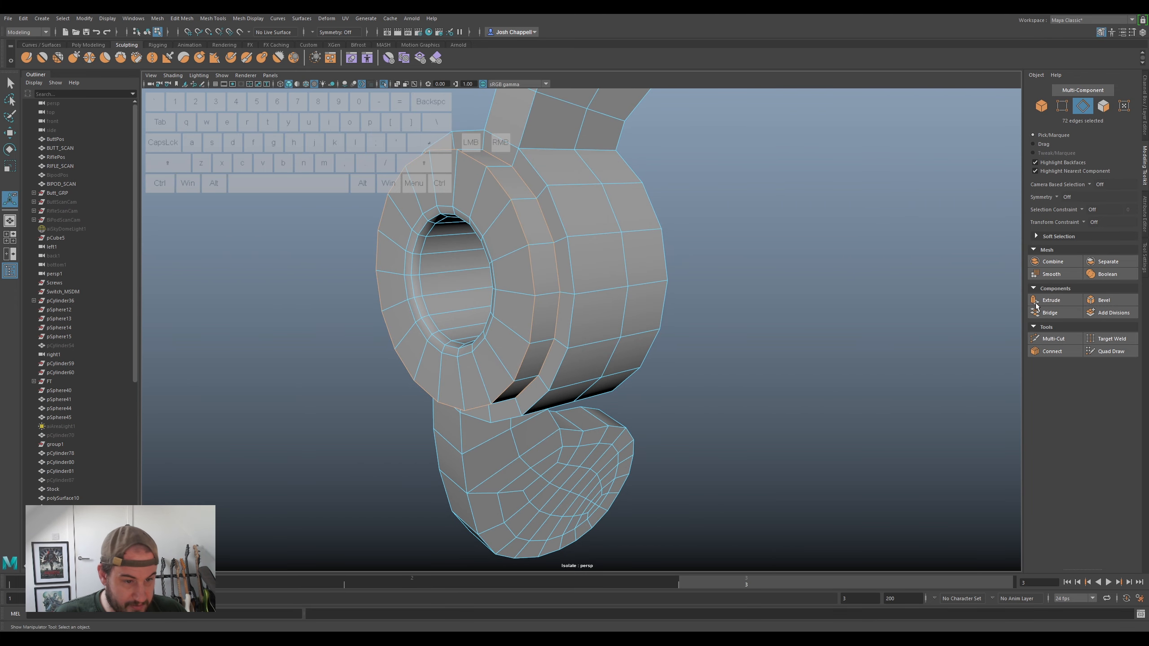
{"action": "left_click", "coordinate": [1112, 300]}
{"action": "left_click_drag", "start_coordinate": [814, 348], "coordinate": [818, 348]}
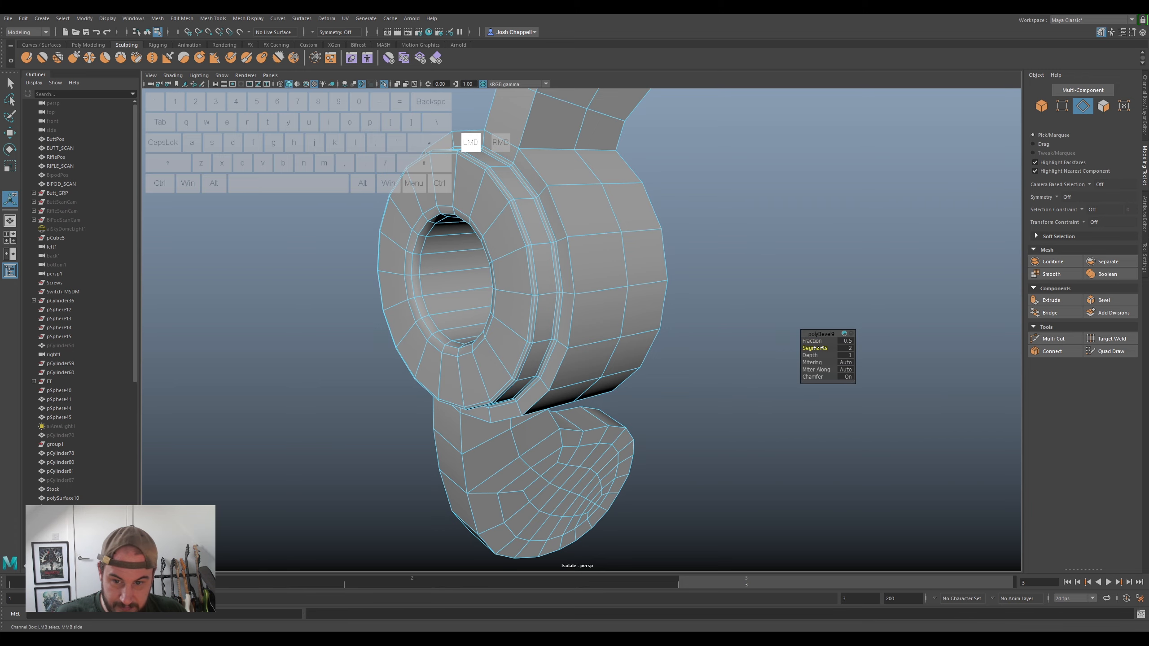
- Select the hub's outer rim edges on both sides together with the outline edges of the upper wing
{"action": "left_click_drag", "start_coordinate": [713, 309], "coordinate": [665, 299], "text": "alt"}
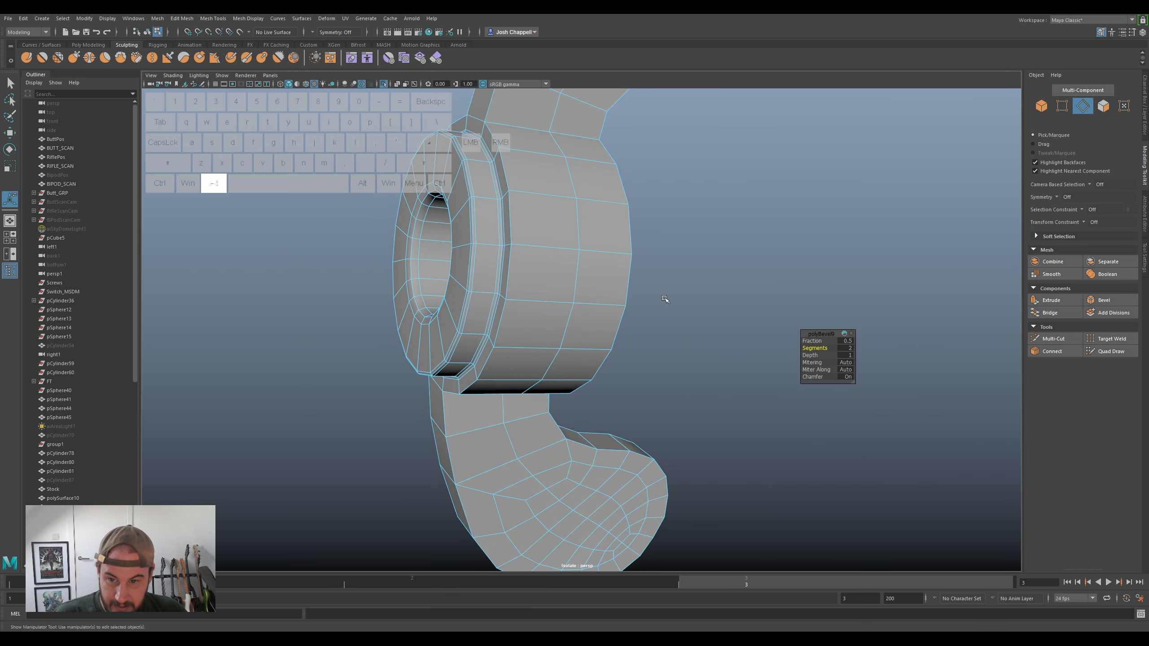
{"action": "double_click", "coordinate": [510, 226]}
{"action": "left_click_drag", "start_coordinate": [510, 226], "coordinate": [544, 227], "text": "alt"}
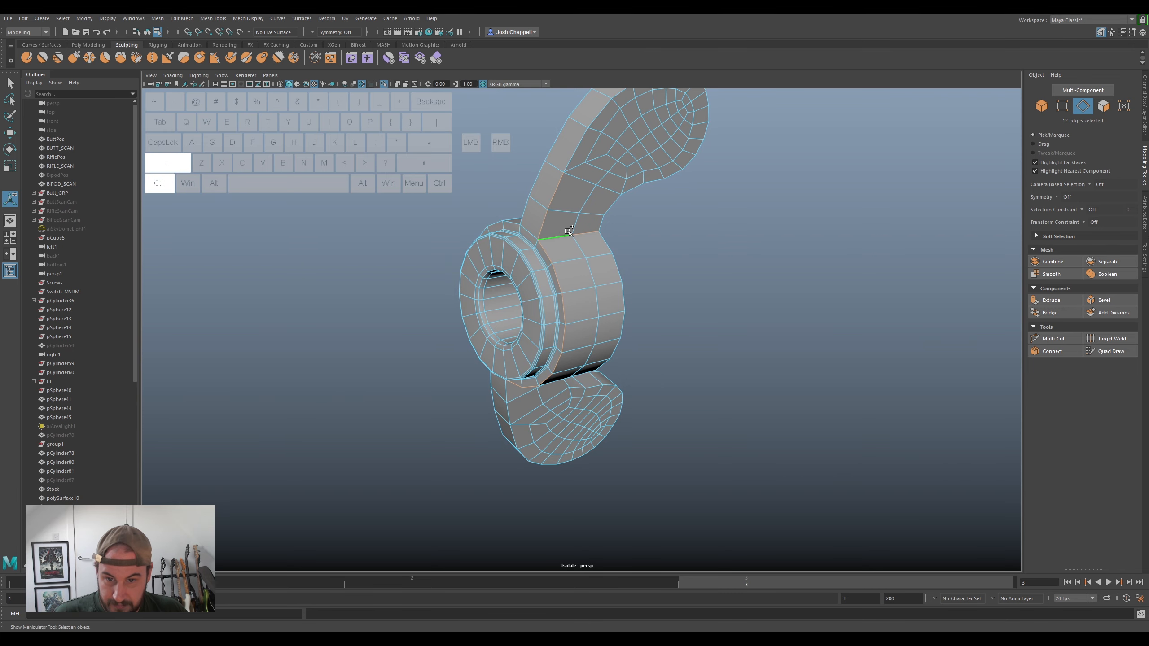
{"action": "left_click_drag", "start_coordinate": [618, 203], "coordinate": [587, 213], "text": "alt"}
{"action": "double_click", "coordinate": [559, 225], "text": "ctrl+shift"}
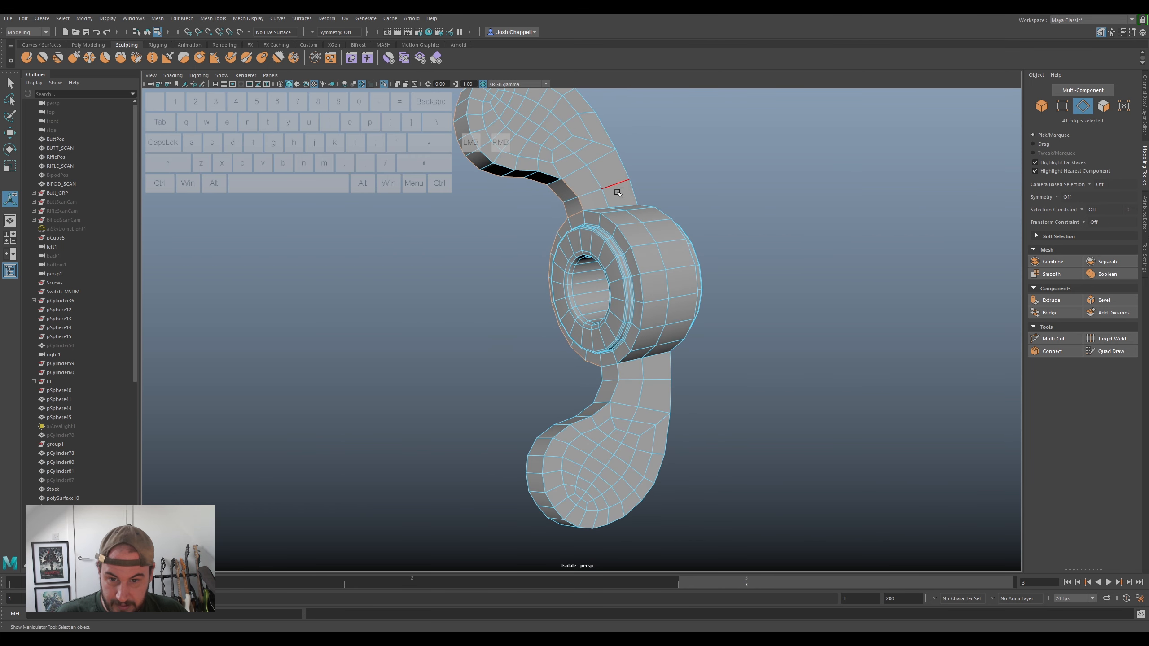
{"action": "double_click", "coordinate": [549, 176], "text": "ctrl+shift"}
{"action": "mouse_move", "coordinate": [601, 218]}
{"action": "left_mouse_down", "text": "alt"}
{"action": "mouse_move", "coordinate": [576, 216]}
{"action": "mouse_move", "coordinate": [612, 221]}
{"action": "left_mouse_up", "text": "alt"}
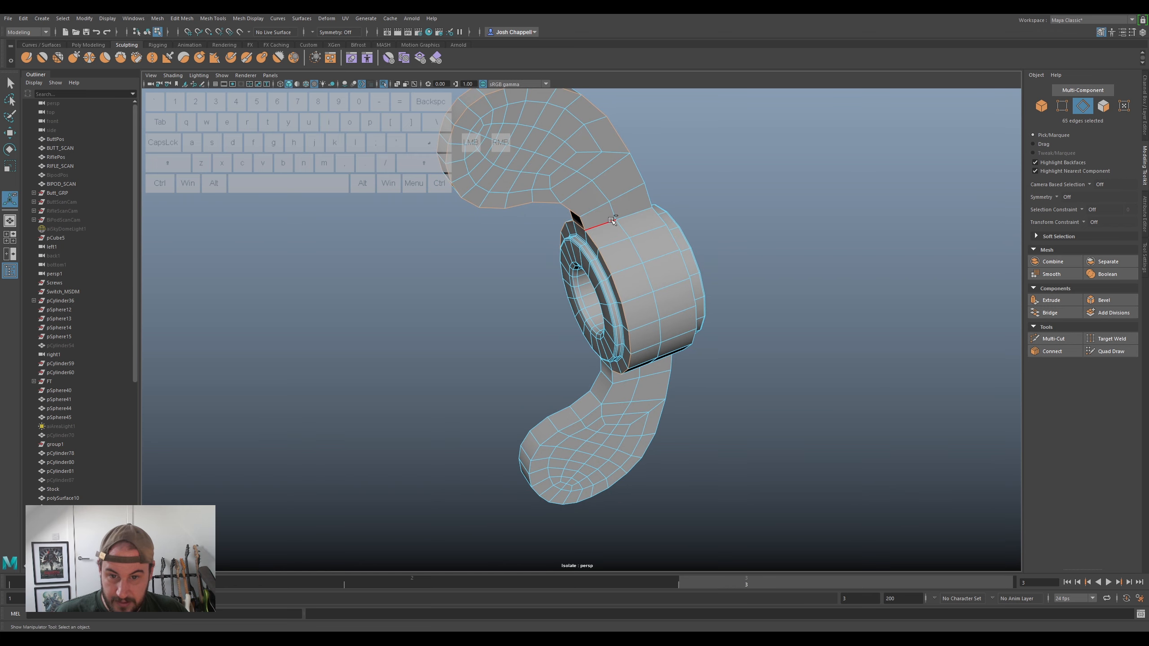
{"action": "double_click", "coordinate": [613, 220], "text": "ctrl+shift"}
{"action": "left_click_drag", "start_coordinate": [675, 308], "coordinate": [636, 254], "text": "alt"}
{"action": "double_click", "coordinate": [654, 239], "text": "ctrl+shift"}
{"action": "left_click", "coordinate": [672, 277], "text": "ctrl+shift"}
- Add the lower wing's outline and its junction edges at the hub to the selection, then bevel all selected edges and adjust the segments
{"action": "left_click_drag", "start_coordinate": [572, 408], "coordinate": [562, 319], "text": "alt"}
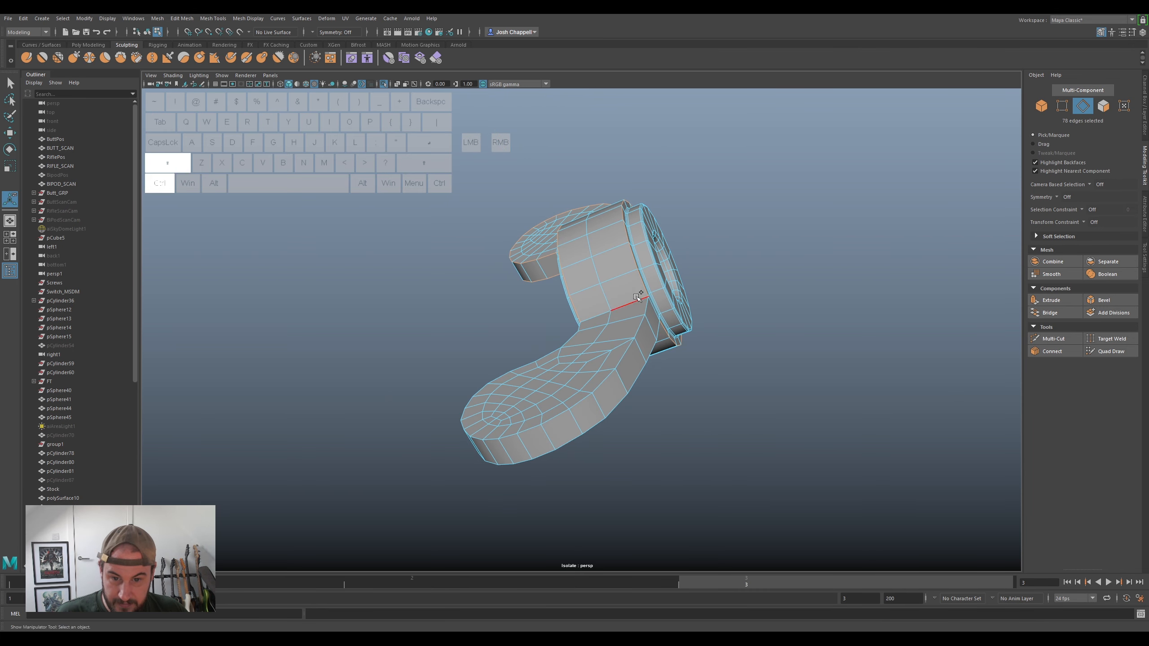
{"action": "left_click", "coordinate": [654, 302], "text": "ctrl+shift"}
{"action": "left_click_drag", "start_coordinate": [654, 303], "coordinate": [520, 357], "text": "alt"}
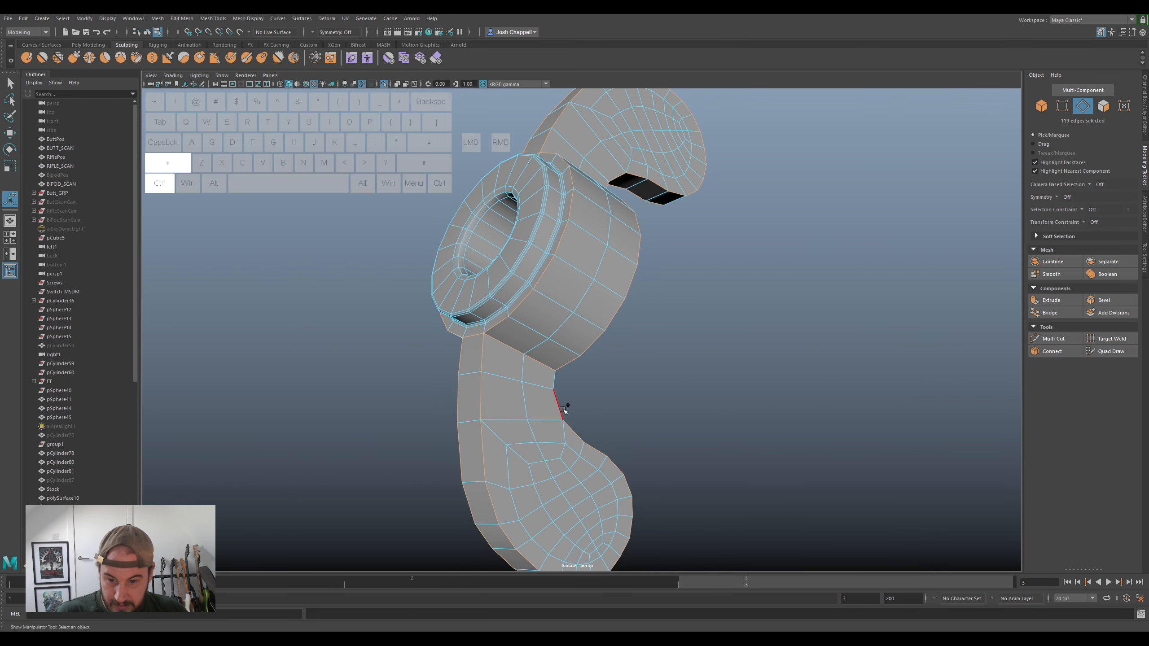
{"action": "mouse_move", "coordinate": [664, 398]}
{"action": "left_mouse_down", "text": "alt"}
{"action": "mouse_move", "coordinate": [508, 416]}
{"action": "mouse_move", "coordinate": [658, 380]}
{"action": "left_mouse_up", "text": "alt"}
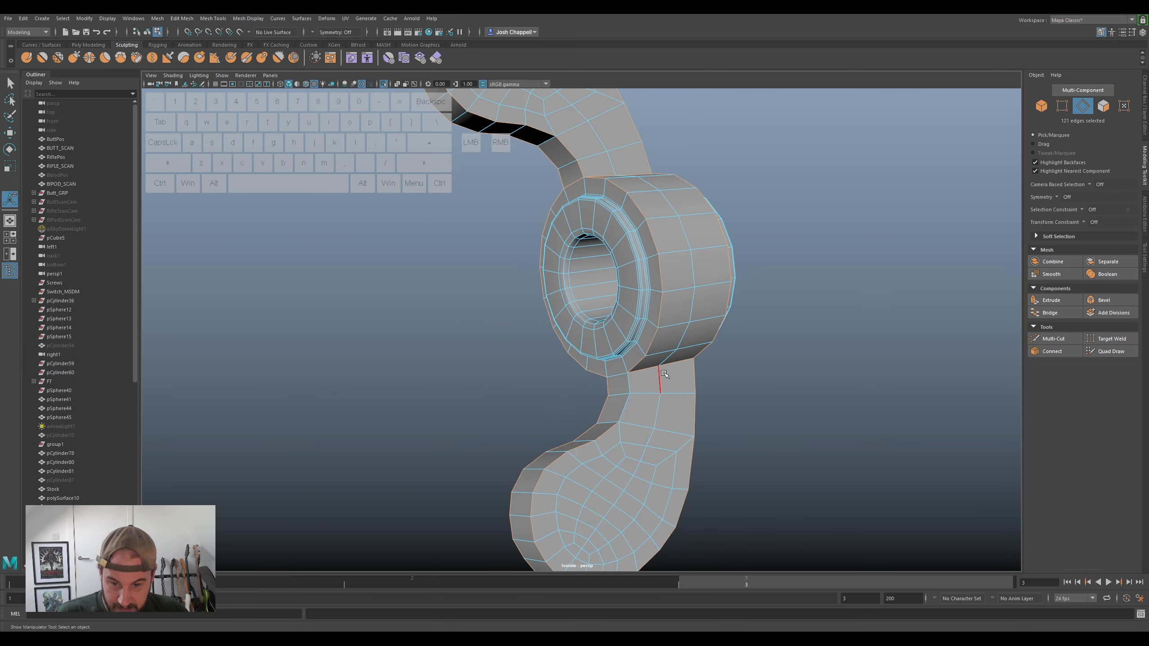
{"action": "left_click", "coordinate": [616, 378], "text": "ctrl+shift"}
{"action": "left_click_drag", "start_coordinate": [766, 344], "coordinate": [809, 316], "text": "alt"}
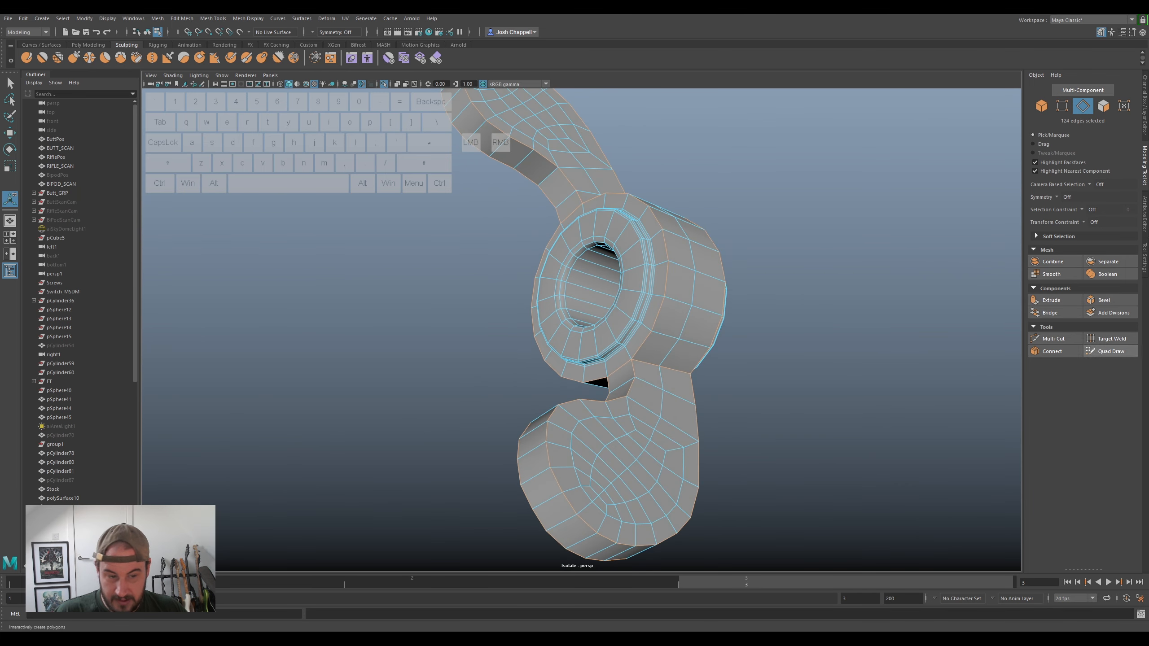
{"action": "left_click", "coordinate": [1103, 300]}
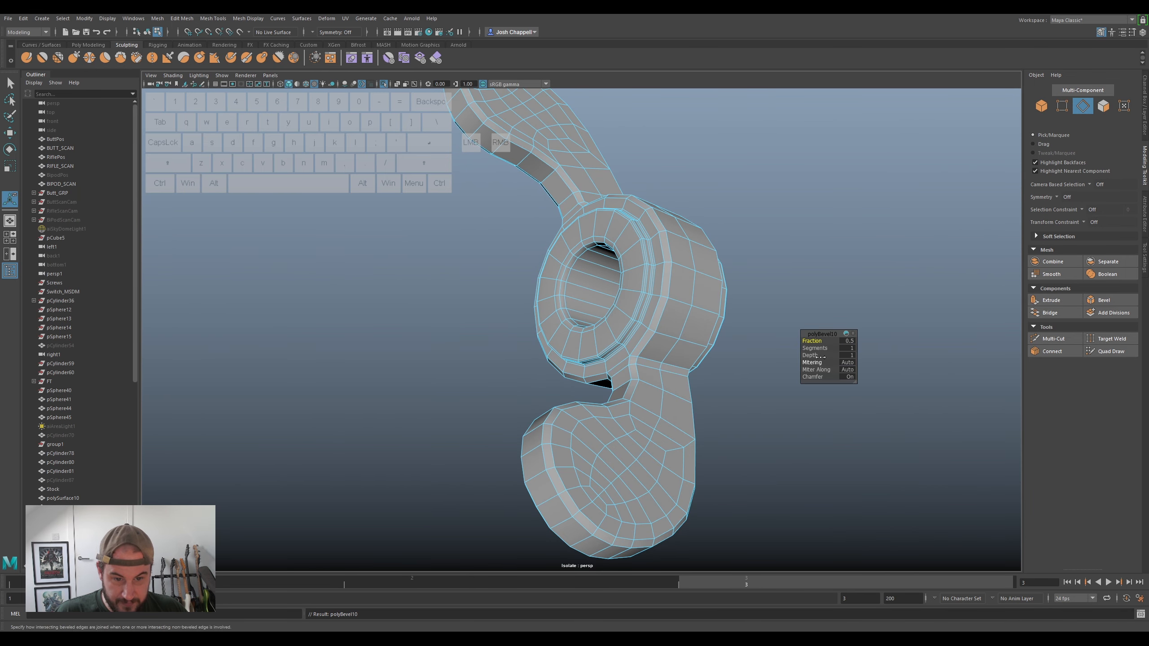
{"action": "left_click_drag", "start_coordinate": [816, 348], "coordinate": [596, 305]}
- Return to object mode and preview the wing nut with smoothing, then restore the unsmoothed display
{"action": "right_click_drag", "start_coordinate": [597, 306], "coordinate": [640, 282]}
{"action": "key", "text": "3"}
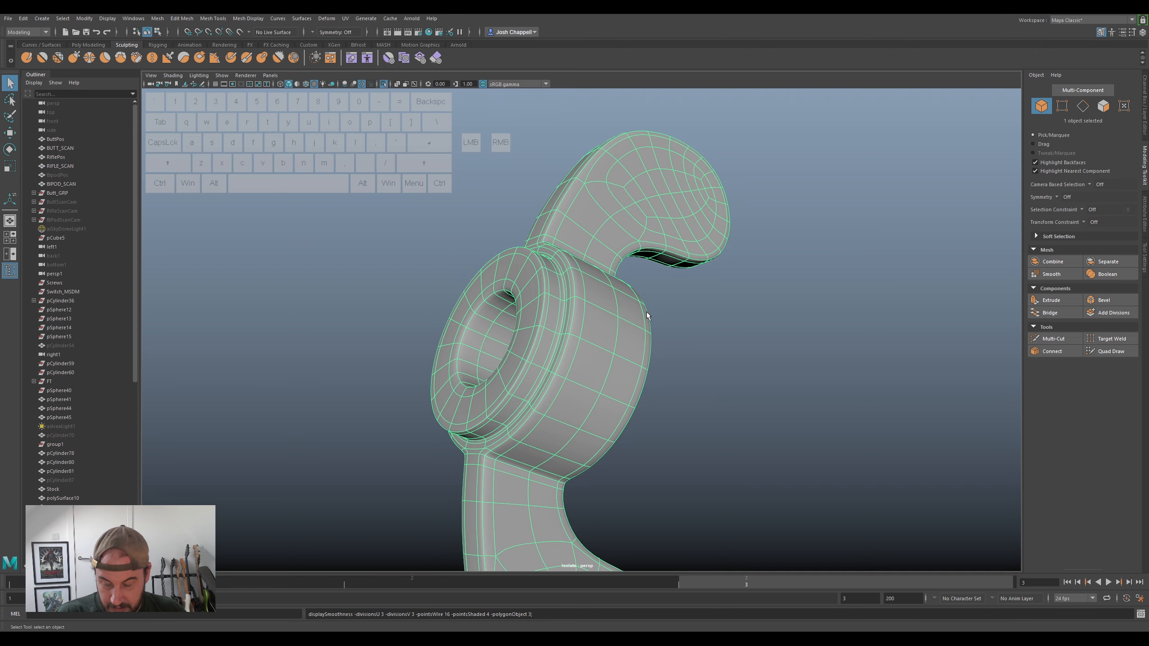
{"action": "key", "text": "1"}
- Insert a supporting edge loop around the hole on each collar face of the nut with Multi-Cut
{"action": "left_click_drag", "start_coordinate": [608, 319], "coordinate": [960, 353], "text": "alt"}
{"action": "left_click", "coordinate": [1053, 338]}
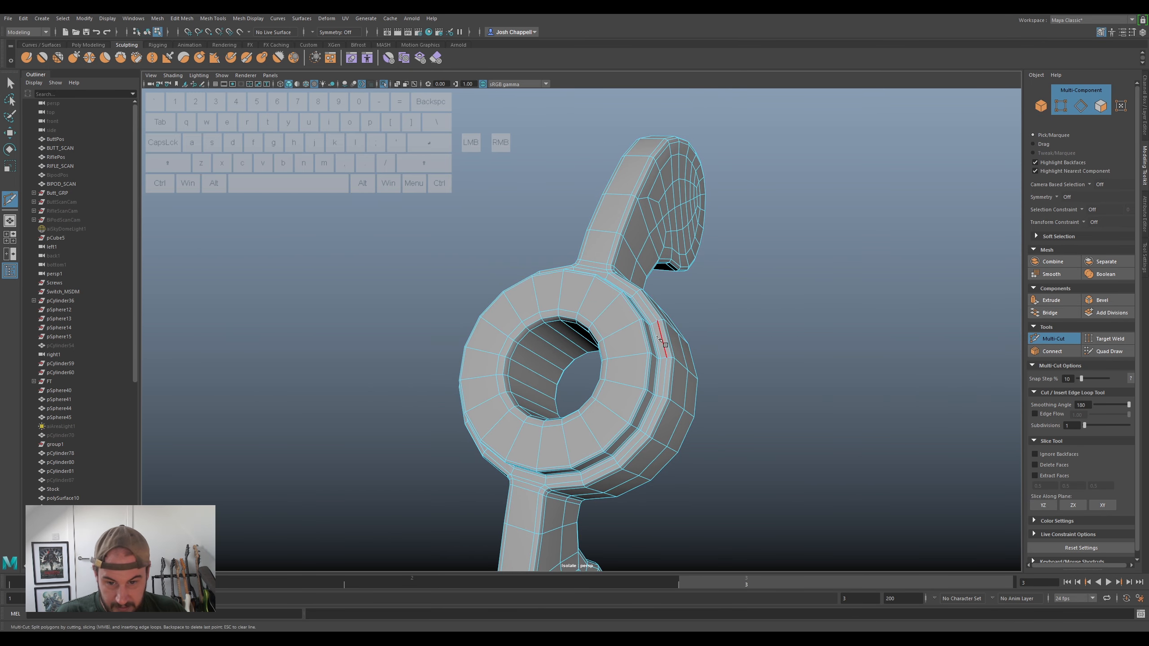
{"action": "left_click", "coordinate": [620, 329], "text": "ctrl"}
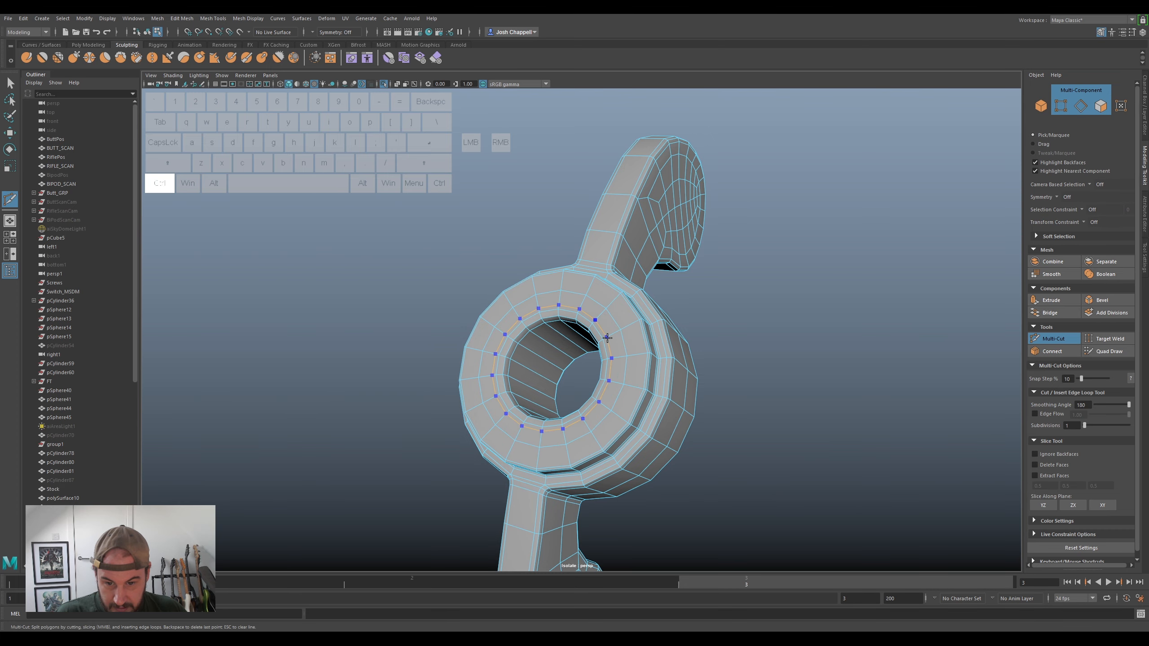
{"action": "left_click_drag", "start_coordinate": [743, 377], "coordinate": [474, 341], "text": "alt"}
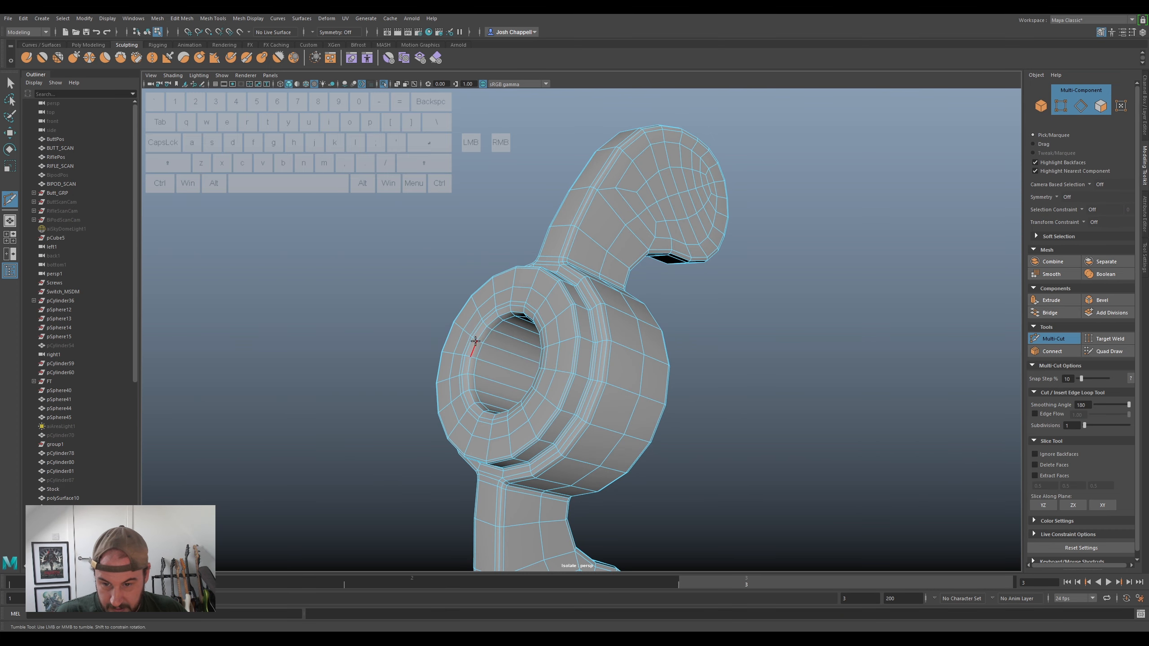
{"action": "left_click", "coordinate": [488, 345], "text": "ctrl"}
{"action": "left_click_drag", "start_coordinate": [646, 368], "coordinate": [527, 355], "text": "alt"}
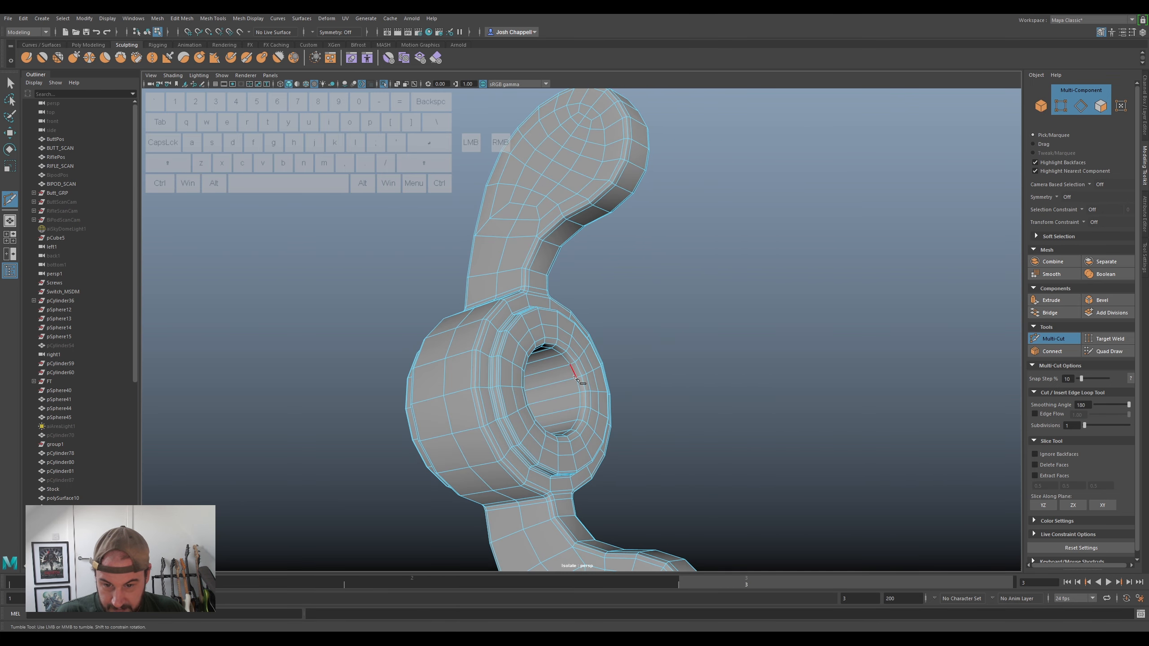
{"action": "left_click_drag", "start_coordinate": [571, 379], "coordinate": [600, 399], "text": "alt"}
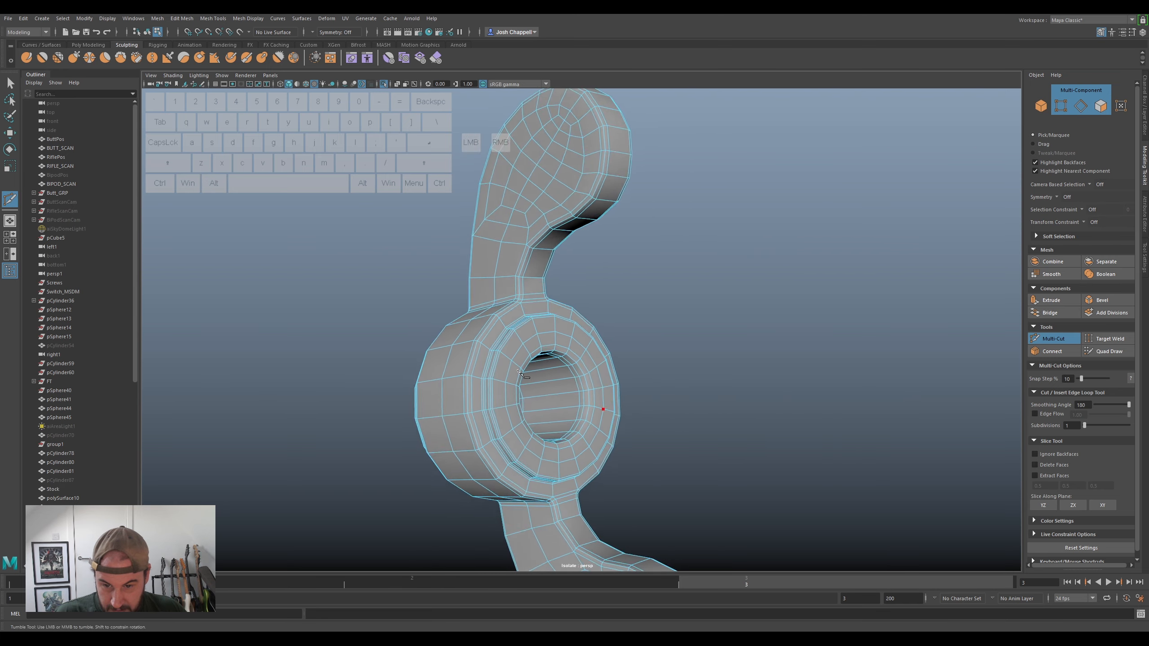
{"action": "scroll", "coordinate": [538, 358], "scroll_direction": "up", "scroll_amount": 3}
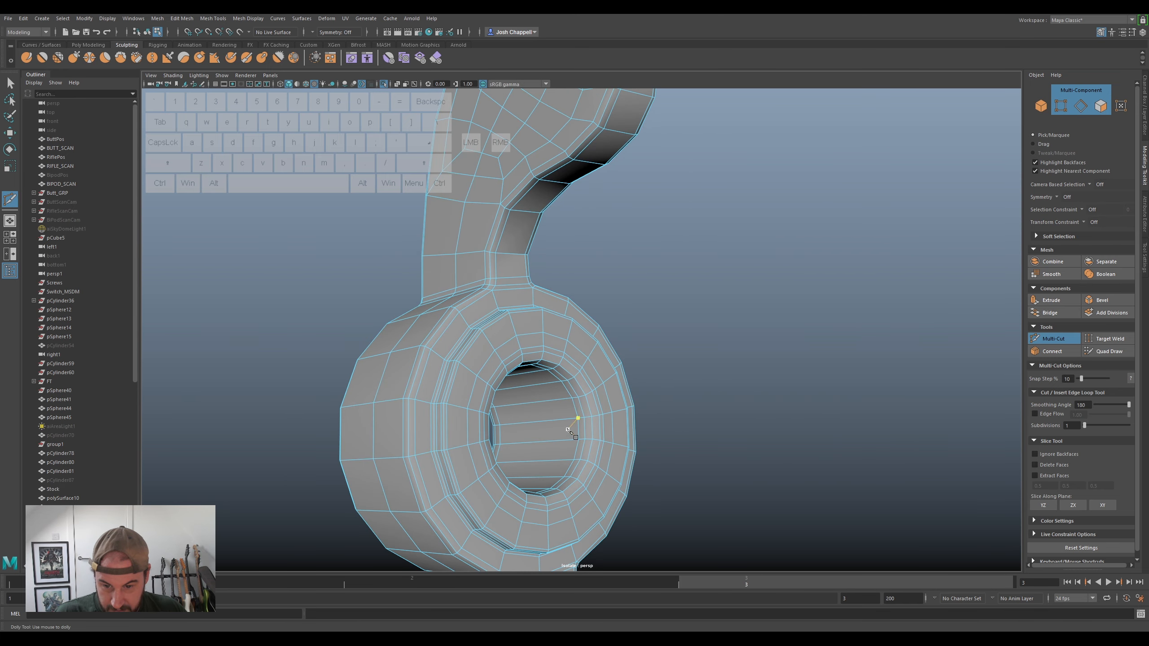
{"action": "scroll", "coordinate": [538, 425], "scroll_direction": "down", "scroll_amount": 5}
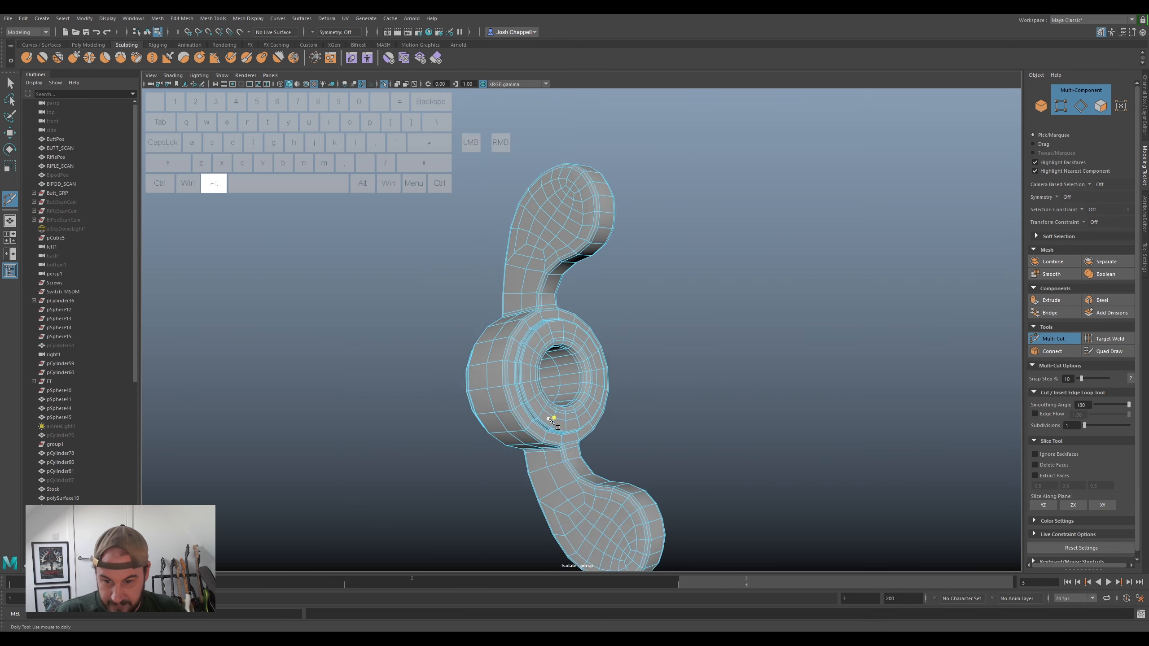
- Exit Multi-Cut, apply smoothed display to the wing nut, return to object mode and bring back the rest of the bipod
{"action": "left_click_drag", "start_coordinate": [538, 425], "coordinate": [624, 432], "text": "alt"}
{"action": "left_click", "coordinate": [1045, 338]}
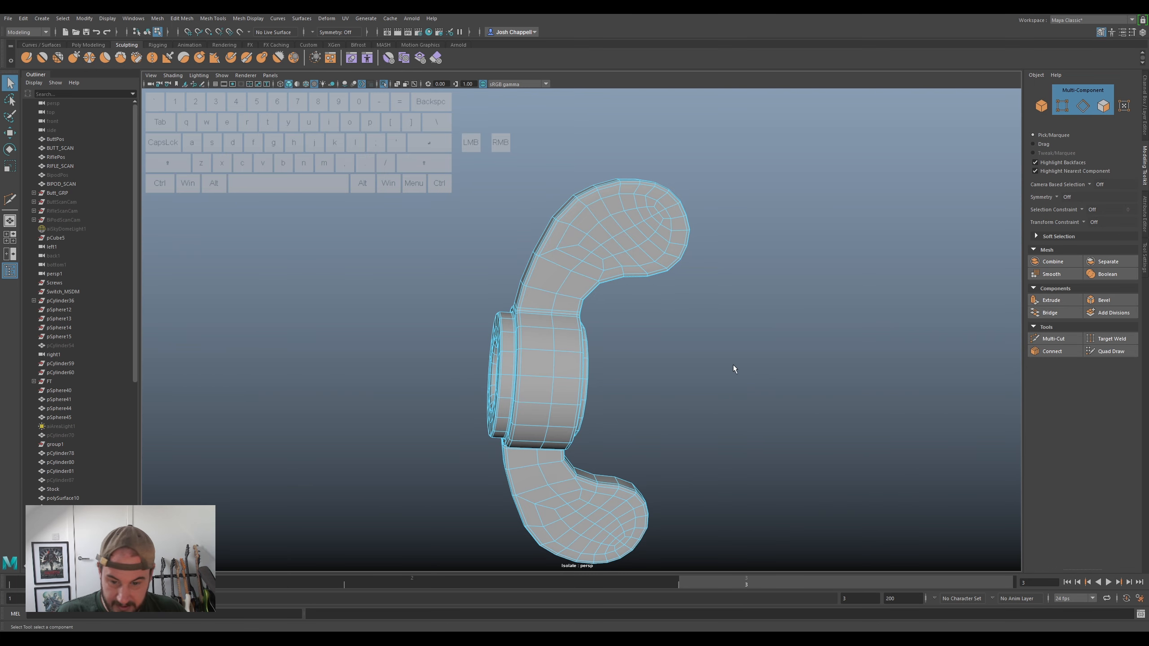
{"action": "key", "text": "3"}
{"action": "right_click_drag", "start_coordinate": [568, 353], "coordinate": [654, 329]}
{"action": "left_click", "coordinate": [682, 322]}
{"action": "scroll", "coordinate": [682, 322], "scroll_direction": "down", "scroll_amount": 5}
{"action": "left_click_drag", "start_coordinate": [714, 381], "coordinate": [566, 370], "text": "alt"}
{"action": "key", "text": "ctrl+1"}
{"action": "scroll", "coordinate": [545, 370], "scroll_direction": "up", "scroll_amount": 8}
{"action": "left_click_drag", "start_coordinate": [570, 416], "coordinate": [685, 384], "text": "alt"}
{"action": "scroll", "coordinate": [685, 384], "scroll_direction": "down", "scroll_amount": 5}
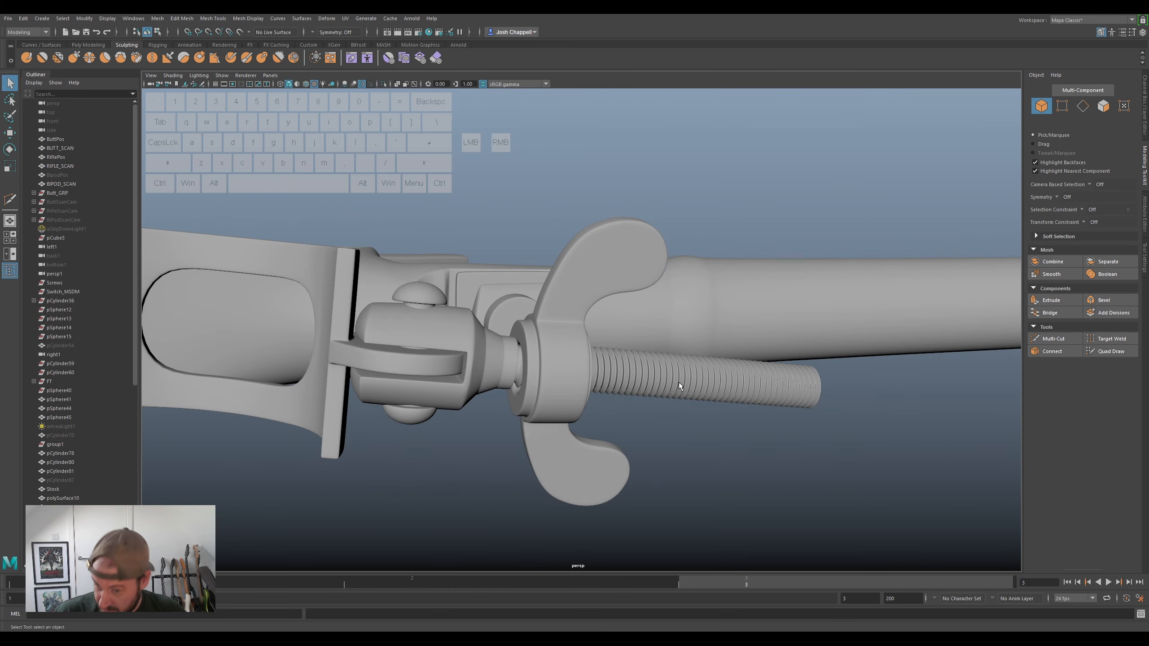
- Rotate the wing nut around its threaded rod and deselect it
{"action": "left_click_drag", "start_coordinate": [710, 354], "coordinate": [587, 349], "text": "alt"}
{"action": "key", "text": "e"}
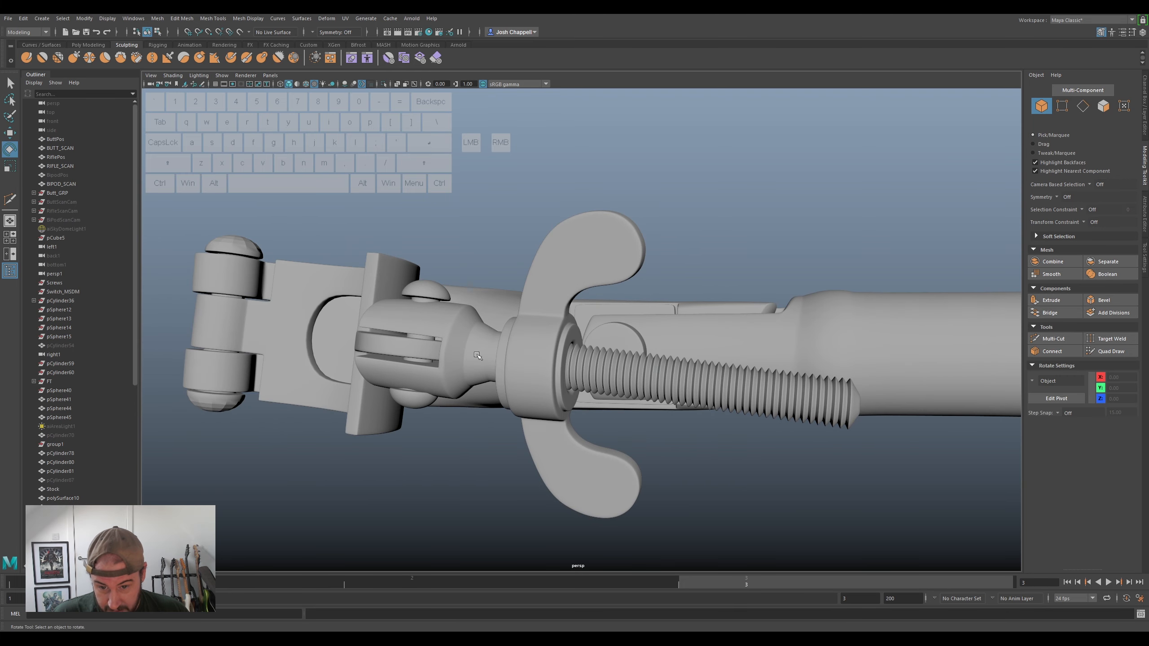
{"action": "left_click", "coordinate": [515, 345]}
{"action": "left_click_drag", "start_coordinate": [627, 307], "coordinate": [549, 312]}
{"action": "left_click_drag", "start_coordinate": [557, 317], "coordinate": [748, 335], "text": "alt"}
{"action": "scroll", "coordinate": [751, 334], "scroll_direction": "down", "scroll_amount": 5}
{"action": "left_click", "coordinate": [852, 356]}
{"action": "left_click_drag", "start_coordinate": [852, 356], "coordinate": [668, 383], "text": "alt"}
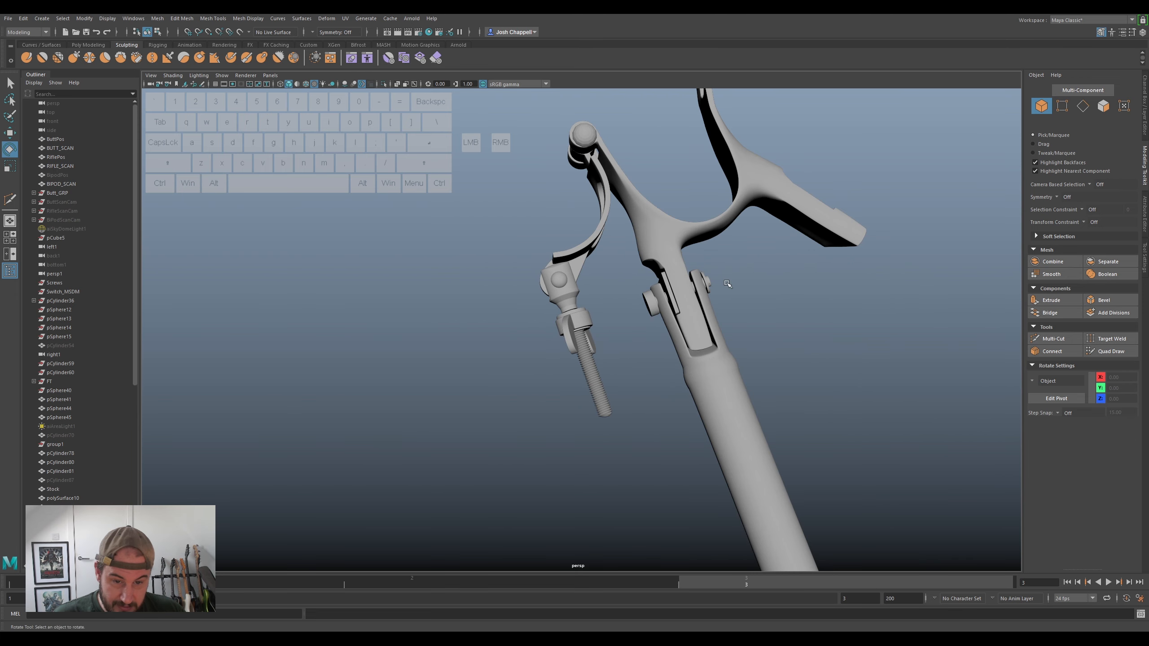
- Show the ScanBipod layer to compare the fork, bolt heads and wing nut with the scan, and hide the layer again
{"action": "left_click_drag", "start_coordinate": [852, 223], "coordinate": [863, 203], "text": "alt"}
{"action": "left_click", "coordinate": [1146, 121]}
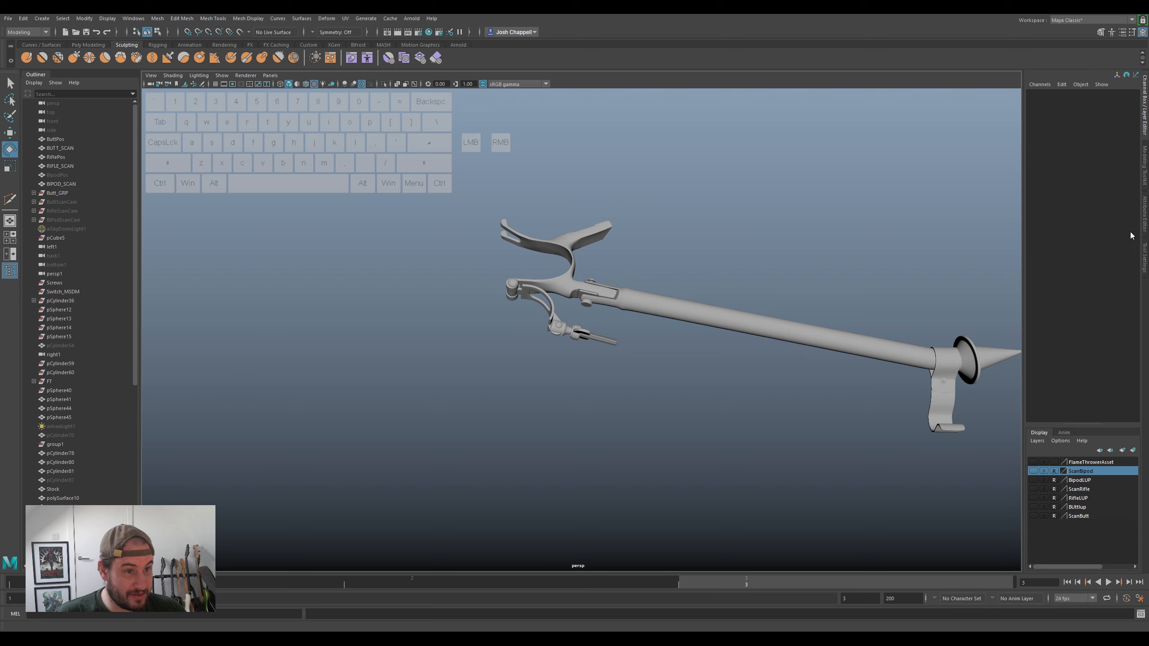
{"action": "left_click", "coordinate": [1033, 470]}
{"action": "left_click_drag", "start_coordinate": [569, 372], "coordinate": [616, 327], "text": "alt"}
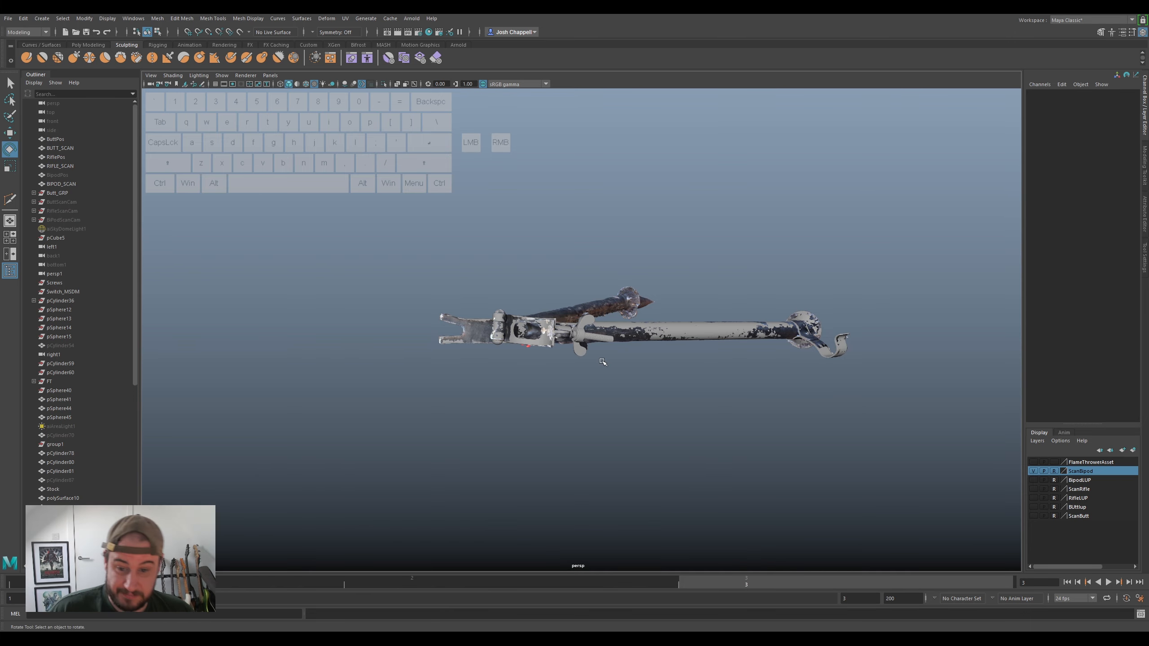
{"action": "scroll", "coordinate": [602, 362], "scroll_direction": "up", "scroll_amount": 5}
{"action": "left_click_drag", "start_coordinate": [602, 363], "coordinate": [441, 335], "text": "alt"}
{"action": "left_click", "coordinate": [437, 321]}
{"action": "key", "text": "f"}
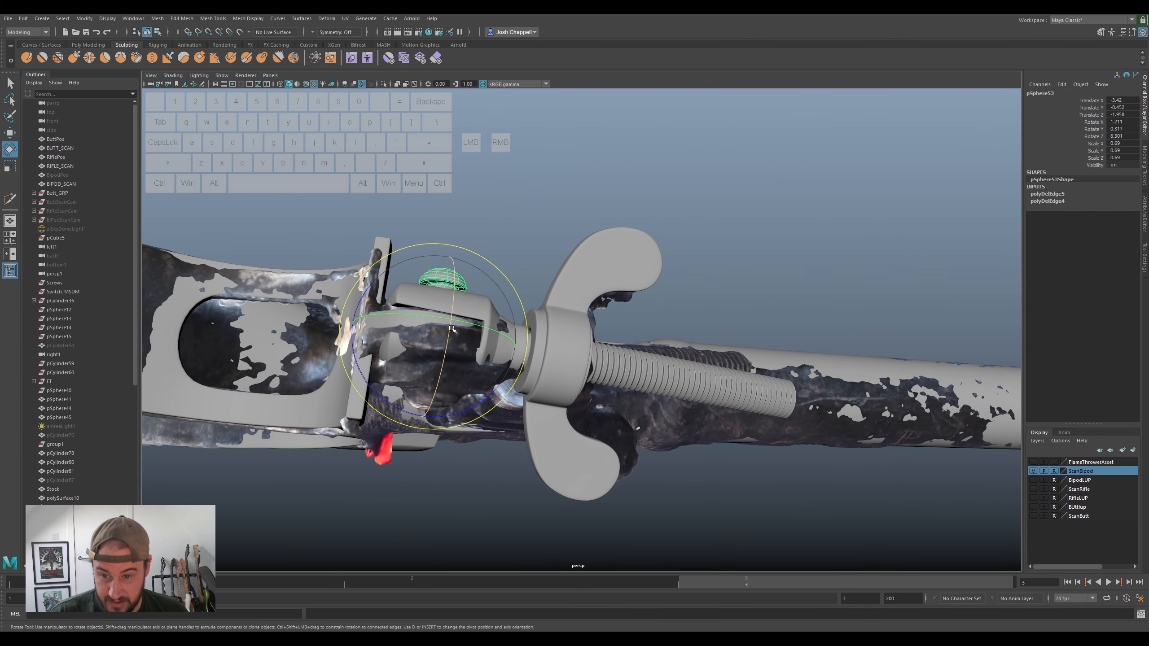
{"action": "left_click", "coordinate": [1033, 470]}
- Inspect the selected bolt head and the surrounding fork and wing nut assembly without the scan
{"action": "middle_click_drag", "start_coordinate": [402, 398], "coordinate": [602, 409], "text": "alt"}
{"action": "left_click_drag", "start_coordinate": [555, 412], "coordinate": [598, 349], "text": "alt"}
{"action": "right_click_drag", "start_coordinate": [610, 312], "coordinate": [640, 277]}
{"action": "left_click_drag", "start_coordinate": [539, 328], "coordinate": [540, 327]}
{"action": "key", "text": "w"}
{"action": "right_click_drag", "start_coordinate": [649, 352], "coordinate": [708, 328]}
{"action": "scroll", "coordinate": [633, 421], "scroll_direction": "down", "scroll_amount": 5}
{"action": "left_click_drag", "start_coordinate": [587, 497], "coordinate": [638, 529], "text": "alt"}
{"action": "scroll", "coordinate": [639, 529], "scroll_direction": "down", "scroll_amount": 4}
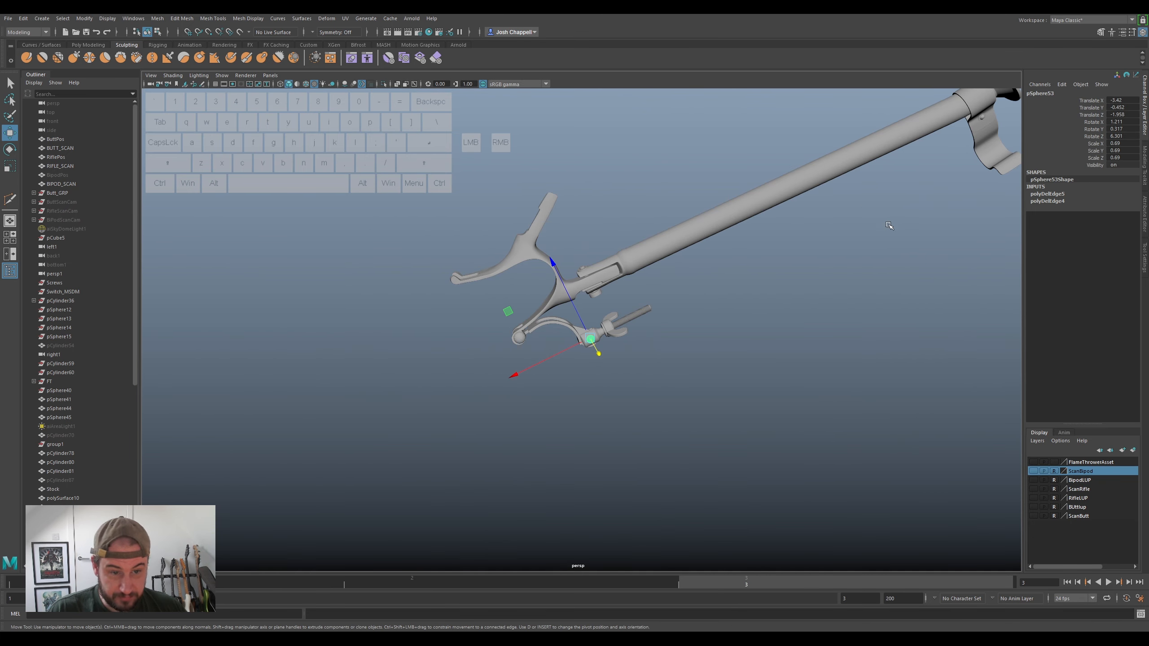
- Apply smoothed display to the curved swivel bracket with the oval opening and deselect it
{"action": "scroll", "coordinate": [737, 267], "scroll_direction": "up", "scroll_amount": 5}
{"action": "left_click_drag", "start_coordinate": [766, 330], "coordinate": [774, 259], "text": "alt"}
{"action": "left_click", "coordinate": [458, 287]}
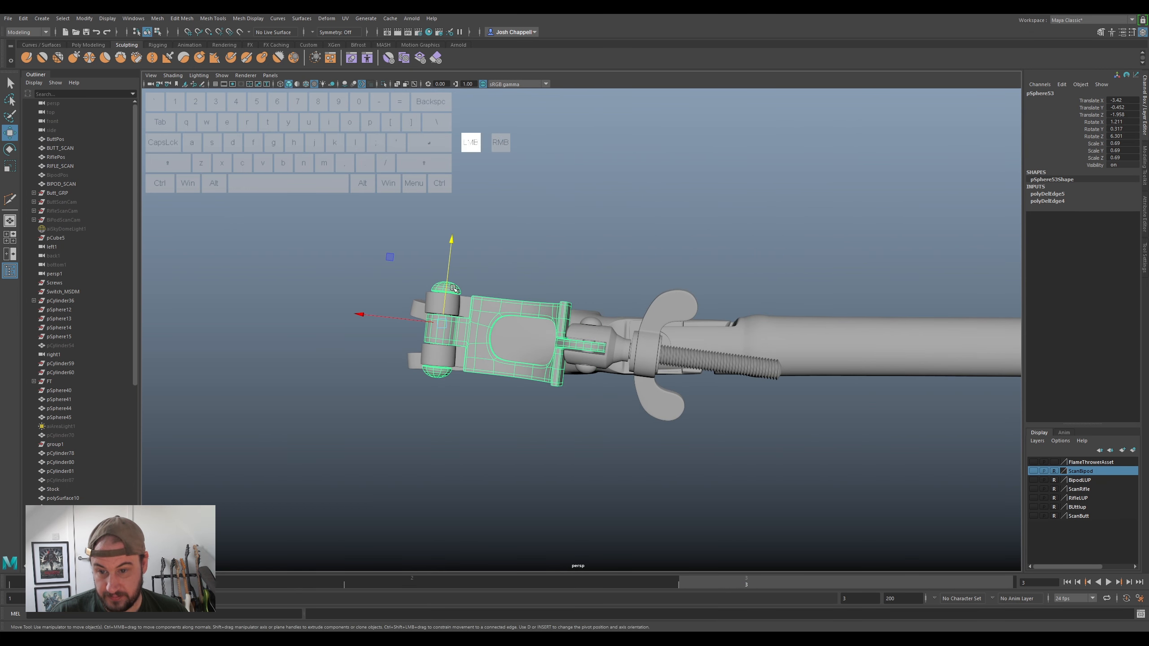
{"action": "key", "text": "3"}
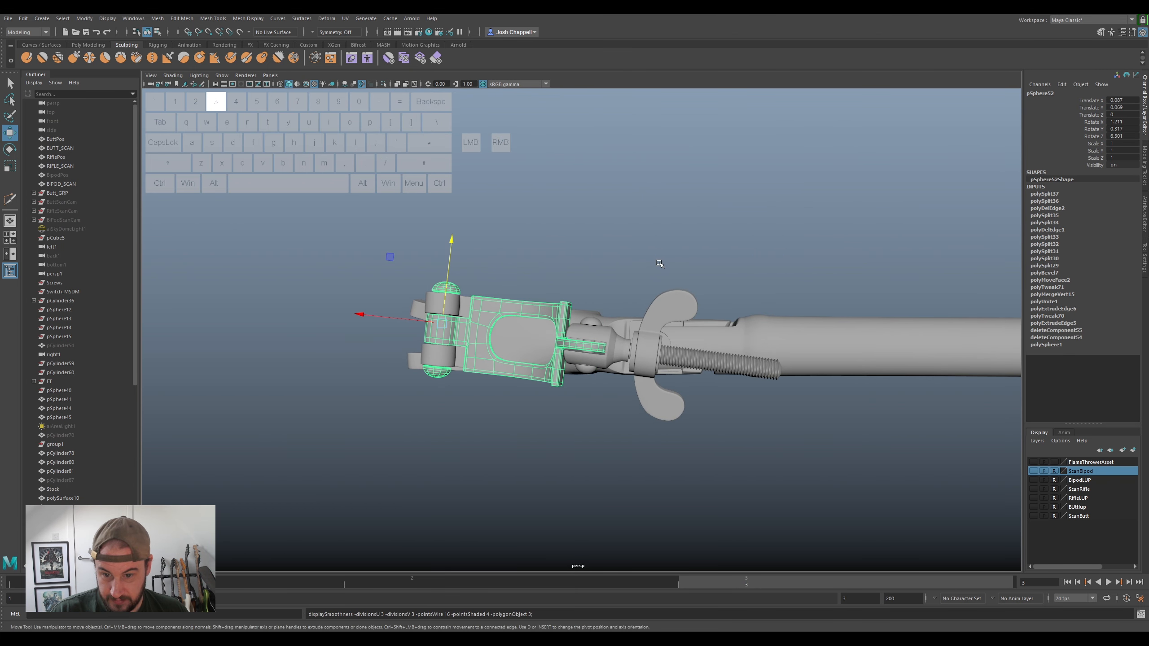
{"action": "left_click", "coordinate": [576, 229]}
{"action": "scroll", "coordinate": [587, 230], "scroll_direction": "down", "scroll_amount": 3}
{"action": "left_click_drag", "start_coordinate": [759, 237], "coordinate": [760, 283], "text": "alt"}
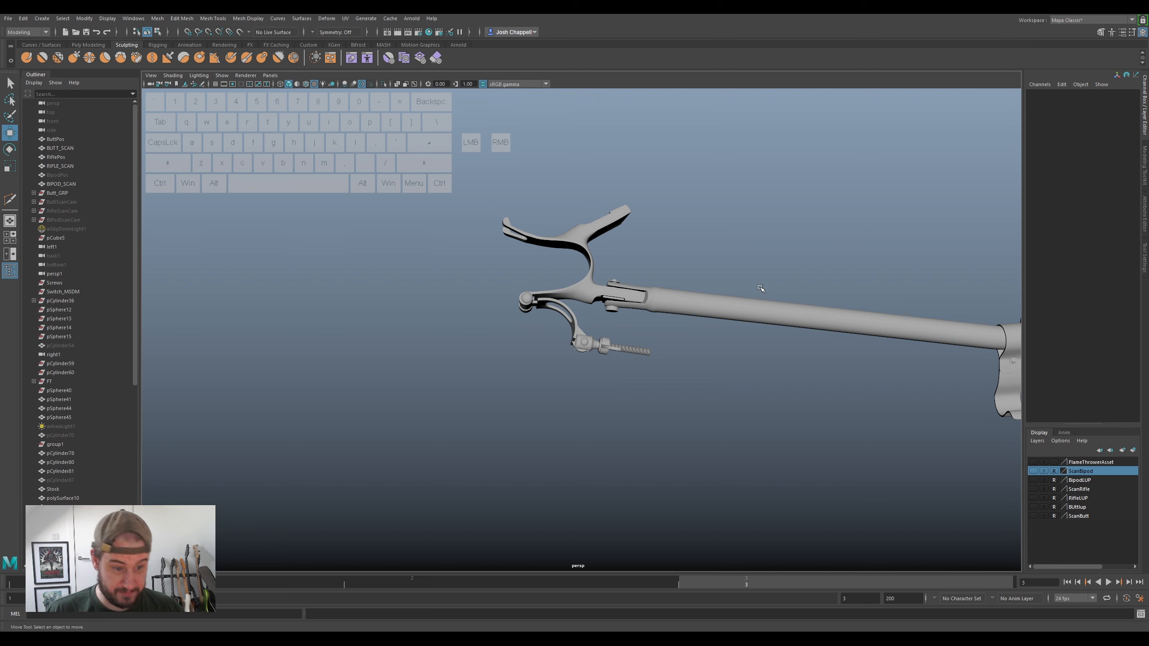
- Show the ScanBipod layer and compare the U-shaped cradle's surfaces with the scan from several sides
{"action": "left_click", "coordinate": [1032, 471]}
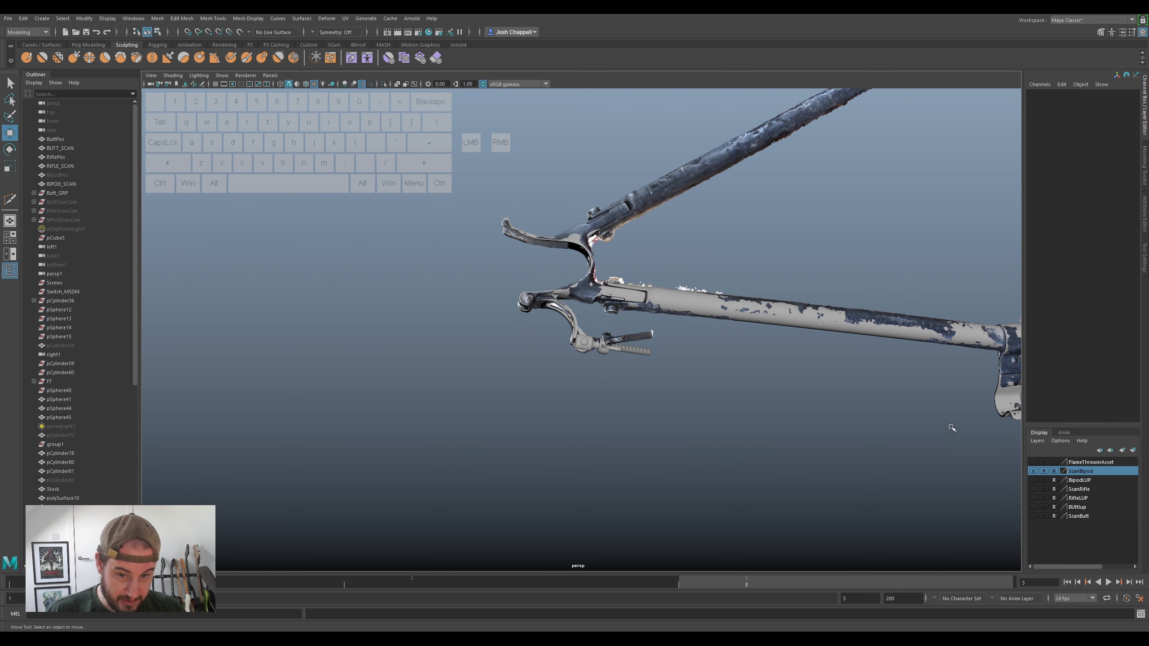
{"action": "middle_click_drag", "start_coordinate": [876, 409], "coordinate": [764, 426], "text": "alt"}
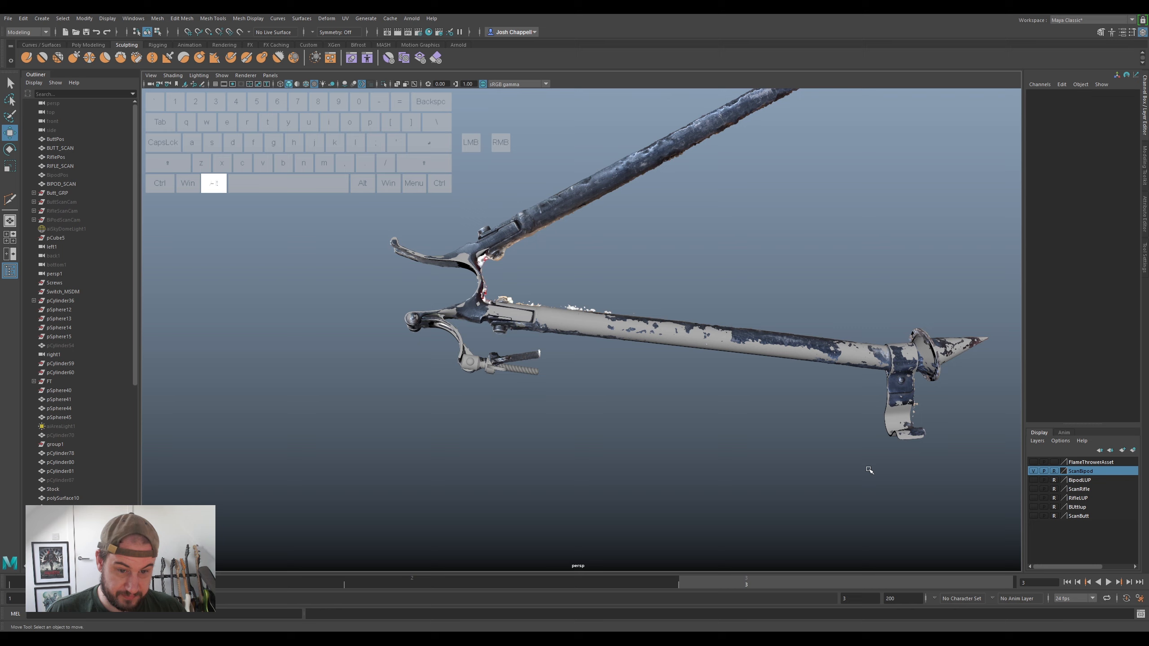
{"action": "left_click_drag", "start_coordinate": [869, 469], "coordinate": [712, 444], "text": "alt"}
{"action": "scroll", "coordinate": [728, 389], "scroll_direction": "up", "scroll_amount": 5, "text": "alt"}
{"action": "middle_click_drag", "start_coordinate": [789, 258], "coordinate": [622, 349], "text": "alt"}
{"action": "scroll", "coordinate": [622, 350], "scroll_direction": "up", "scroll_amount": 3, "text": "alt"}
{"action": "left_click_drag", "start_coordinate": [622, 350], "coordinate": [702, 358], "text": "alt"}
{"action": "middle_click_drag", "start_coordinate": [475, 473], "coordinate": [598, 347], "text": "alt"}
{"action": "scroll", "coordinate": [598, 347], "scroll_direction": "down", "scroll_amount": 5, "text": "alt"}
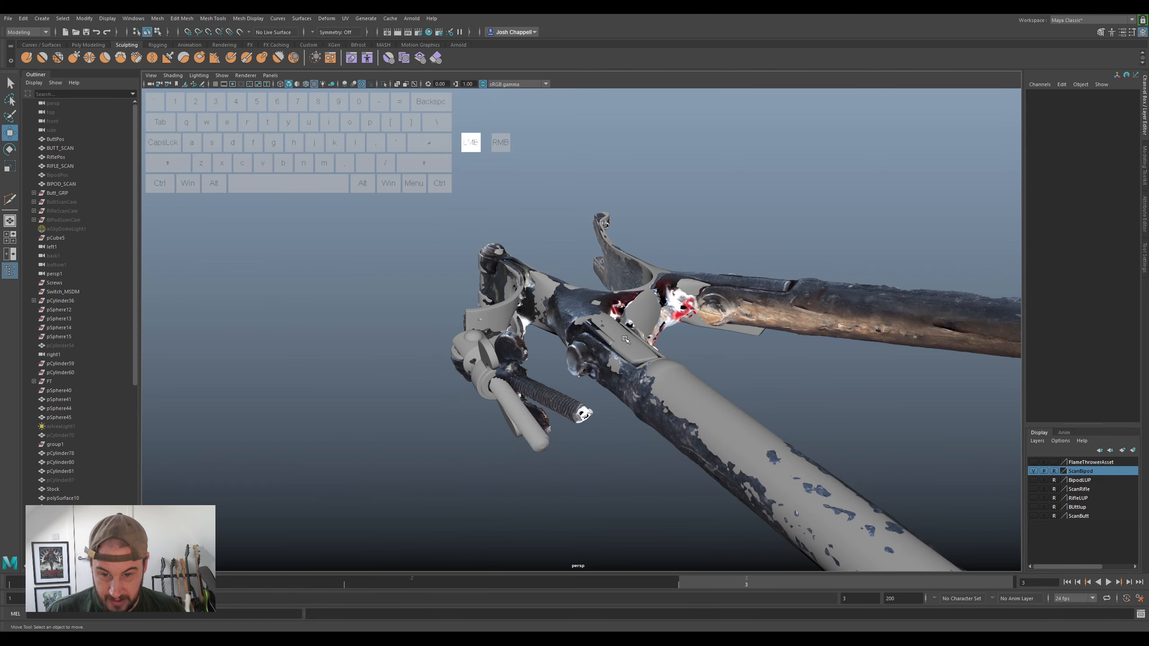
- Select the U-shaped cradle mesh, switch to face mode, turn on soft selection and pick a face near the arm-to-leg junction
{"action": "left_click", "coordinate": [626, 339]}
{"action": "left_click_drag", "start_coordinate": [625, 340], "coordinate": [510, 359], "text": "alt"}
{"action": "scroll", "coordinate": [509, 358], "scroll_direction": "up", "scroll_amount": 5}
{"action": "middle_click_drag", "start_coordinate": [509, 358], "coordinate": [563, 326], "text": "alt"}
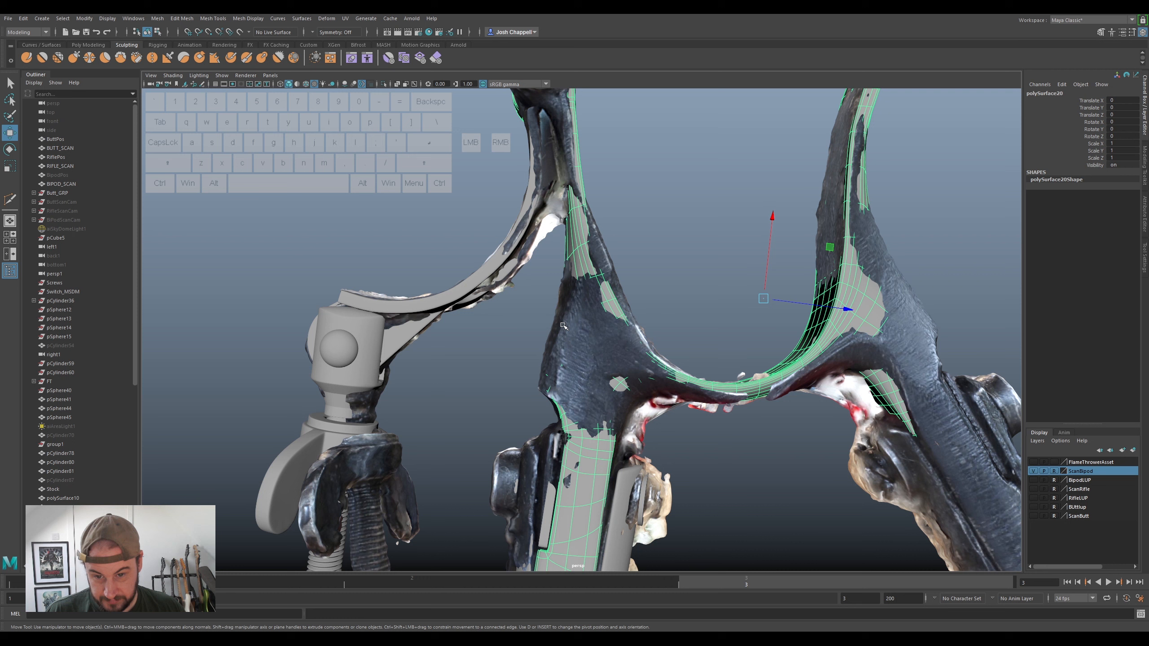
{"action": "right_click_drag", "start_coordinate": [604, 301], "coordinate": [604, 327]}
{"action": "left_click", "coordinate": [577, 356]}
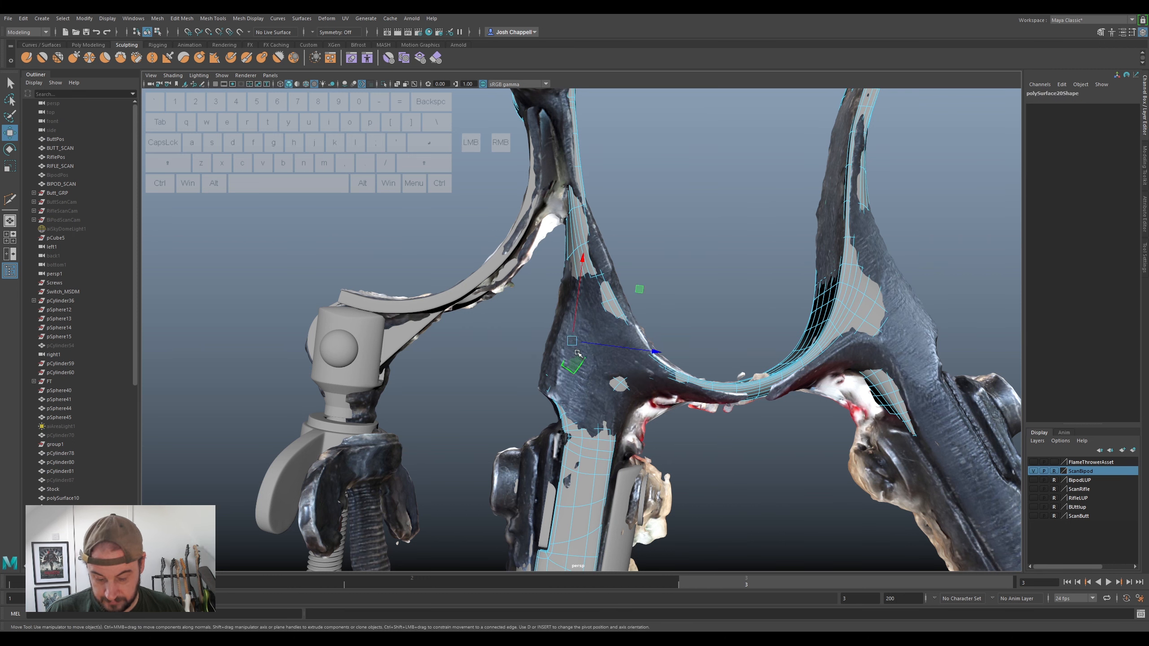
{"action": "key", "text": "b"}
{"action": "left_click_drag", "start_coordinate": [587, 354], "coordinate": [569, 315], "text": "alt"}
{"action": "left_click", "coordinate": [561, 307]}
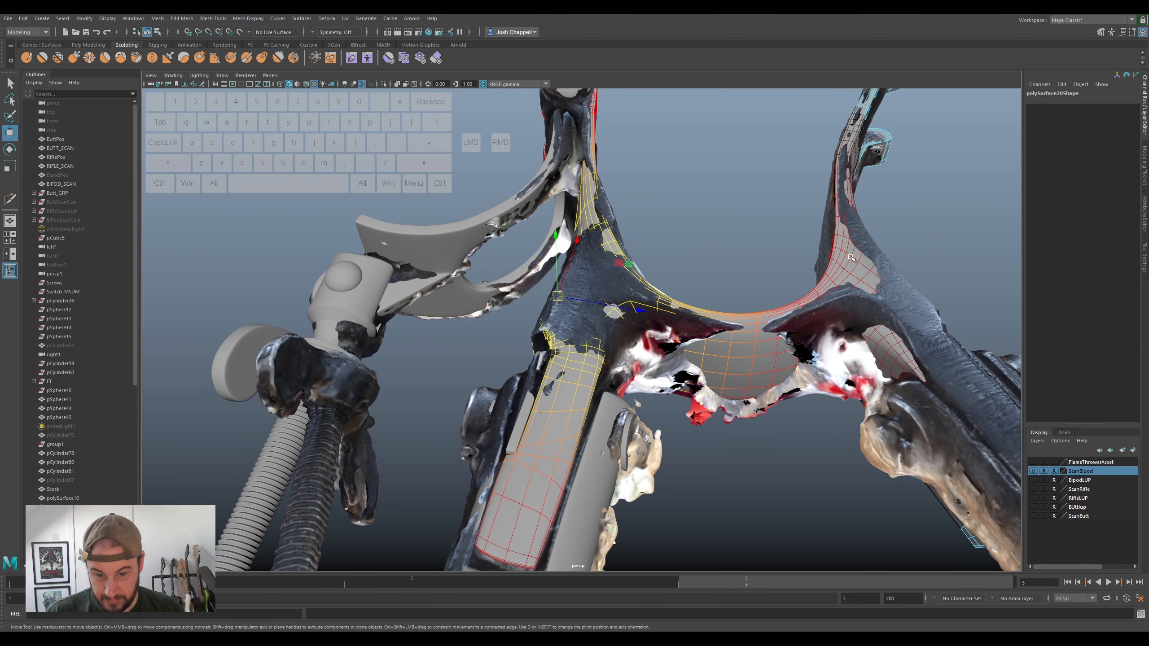
- Set the Move tool's soft selection falloff radius to 1.00
{"action": "left_click", "coordinate": [1145, 248]}
{"action": "left_click", "coordinate": [942, 257]}
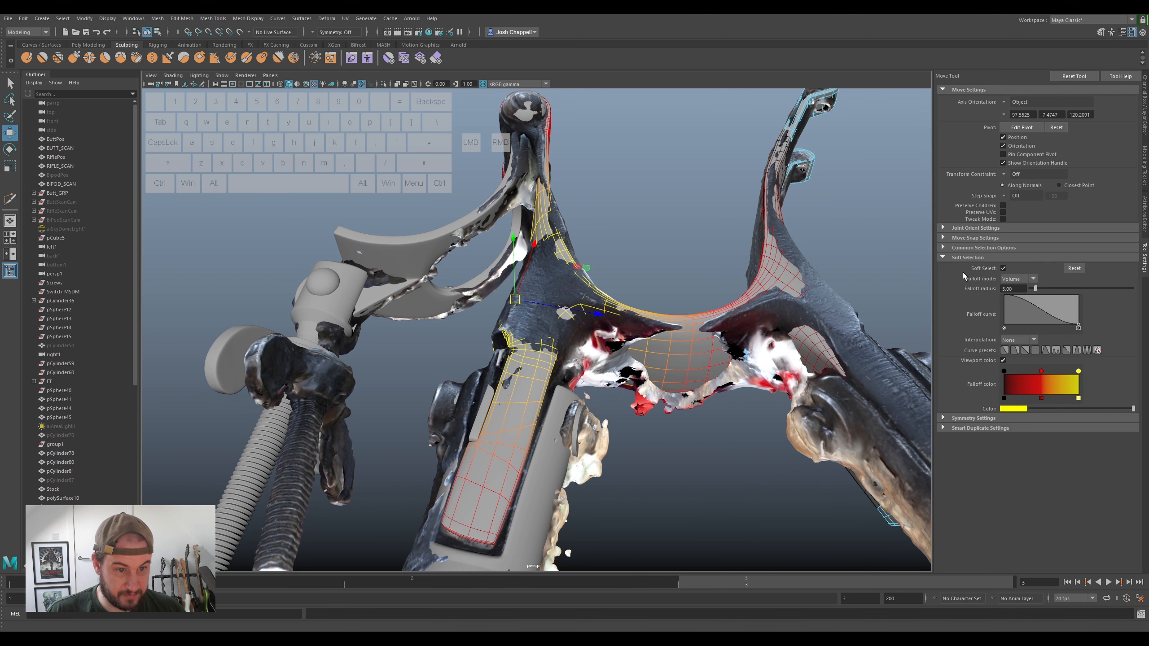
{"action": "left_click", "coordinate": [1023, 289]}
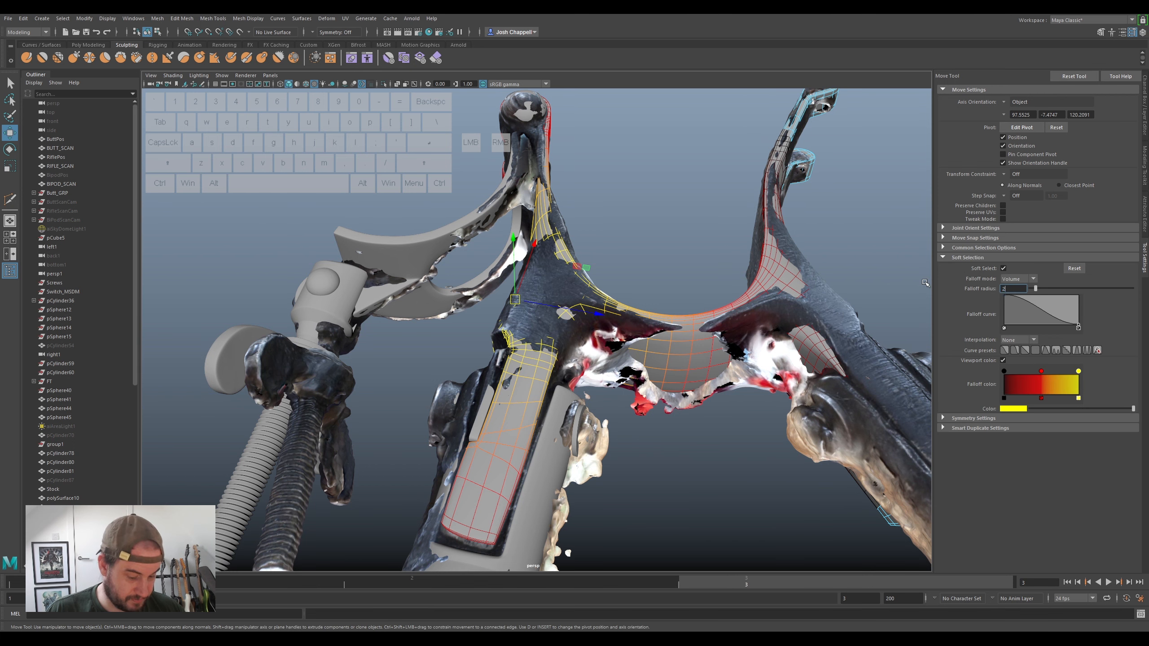
{"action": "type", "text": "2"}
{"action": "key", "text": "Return"}
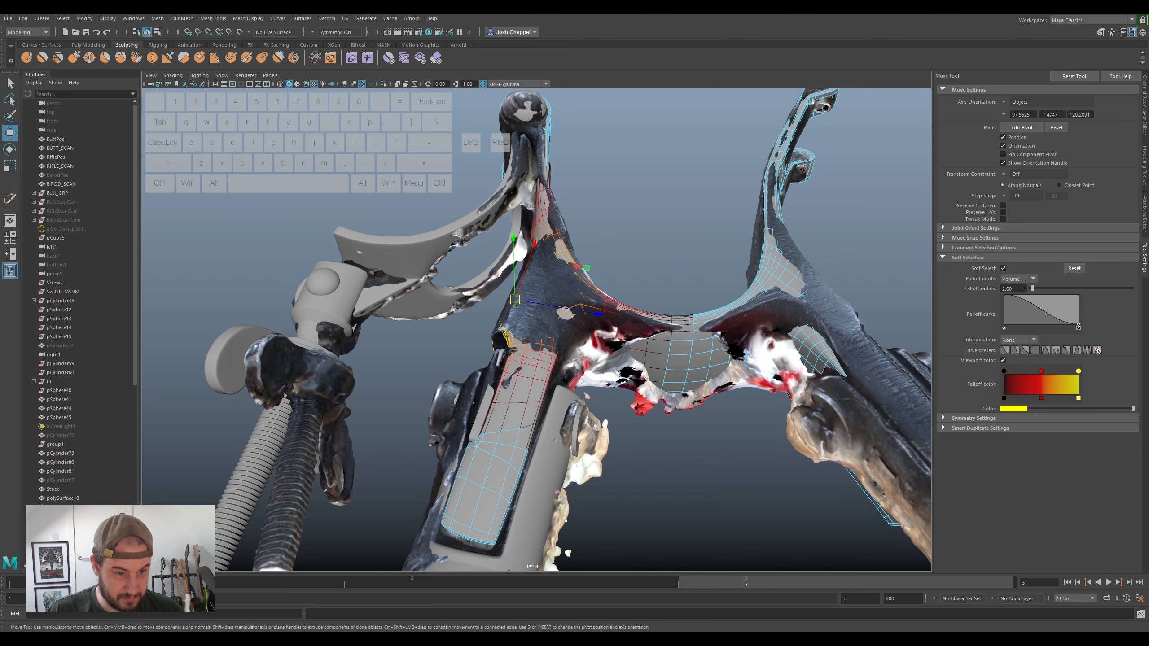
{"action": "type", "text": "1"}
{"action": "key", "text": "Return"}
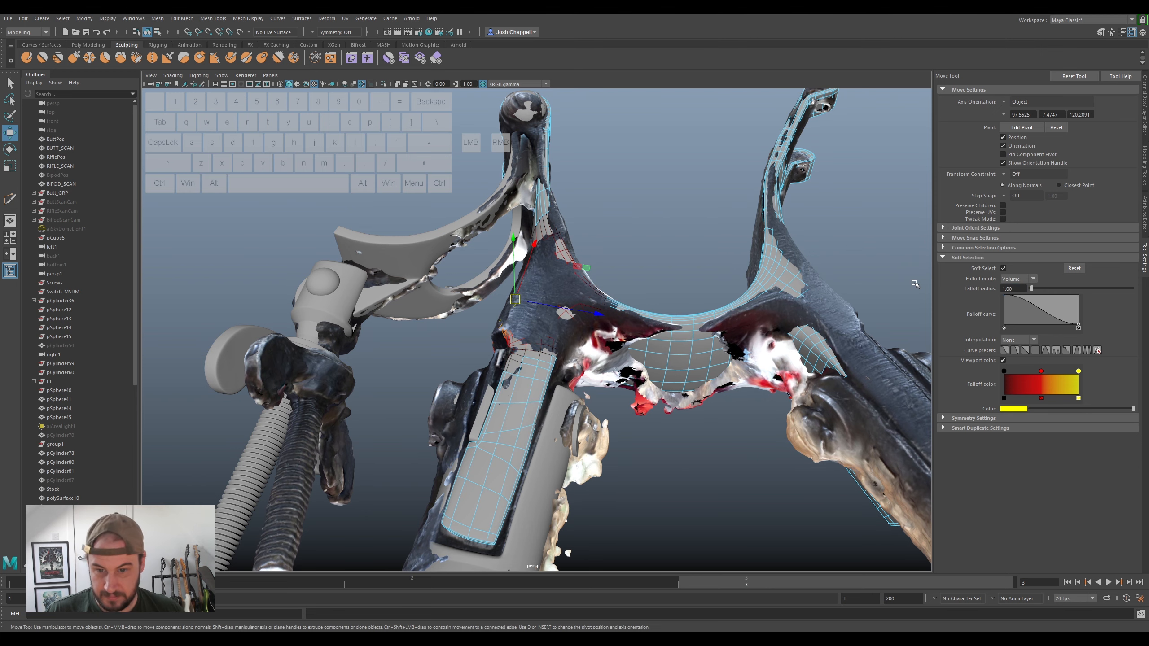
- Move soft-selected faces at the cradle's junction beside the swivel bracket to match the scanned surface
{"action": "left_click_drag", "start_coordinate": [629, 347], "coordinate": [550, 379], "text": "alt"}
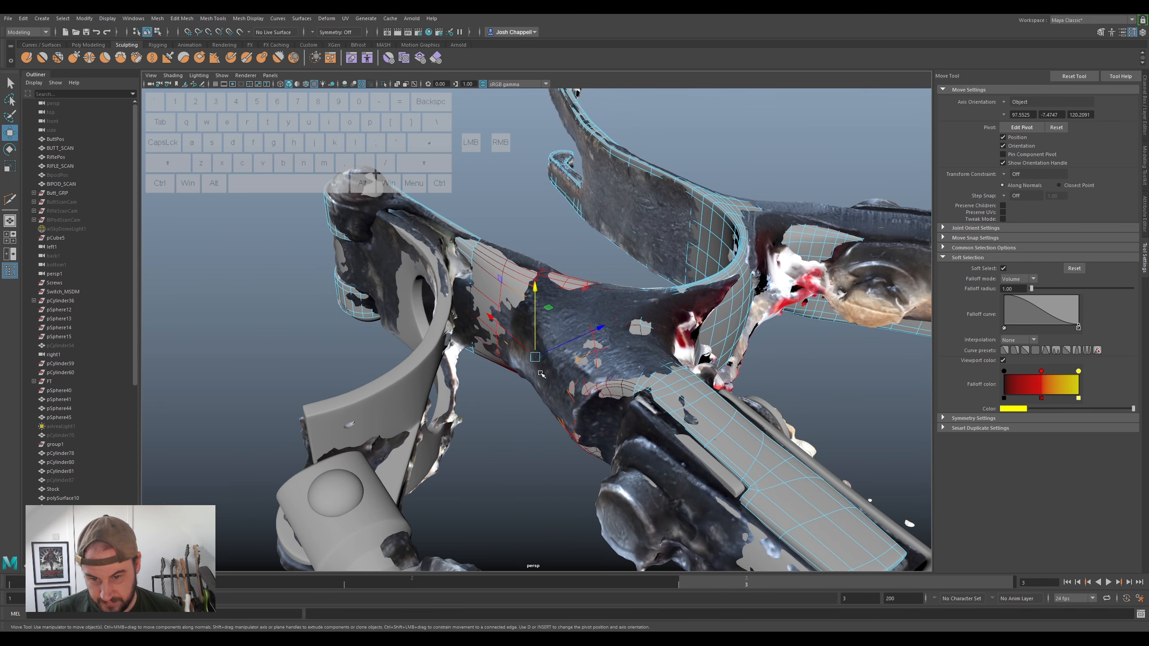
{"action": "left_click", "coordinate": [544, 383]}
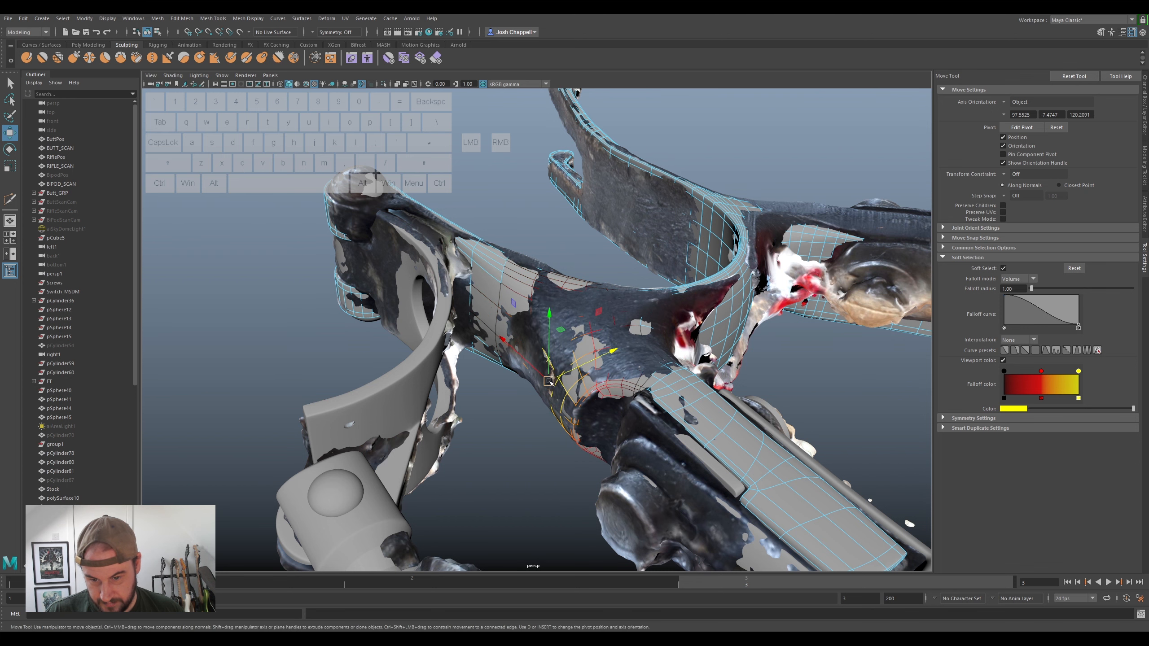
{"action": "left_click_drag", "start_coordinate": [561, 377], "coordinate": [561, 376]}
{"action": "left_click_drag", "start_coordinate": [562, 335], "coordinate": [553, 317]}
{"action": "left_click_drag", "start_coordinate": [647, 352], "coordinate": [716, 299], "text": "alt"}
{"action": "left_click", "coordinate": [630, 361]}
{"action": "left_click", "coordinate": [642, 372]}
{"action": "left_click_drag", "start_coordinate": [632, 355], "coordinate": [630, 350]}
- Adjust more faces around the cradle's junction to fit the scan and select a face on the same side's outer surface
{"action": "left_click", "coordinate": [574, 397]}
{"action": "left_click_drag", "start_coordinate": [573, 402], "coordinate": [554, 330], "text": "alt"}
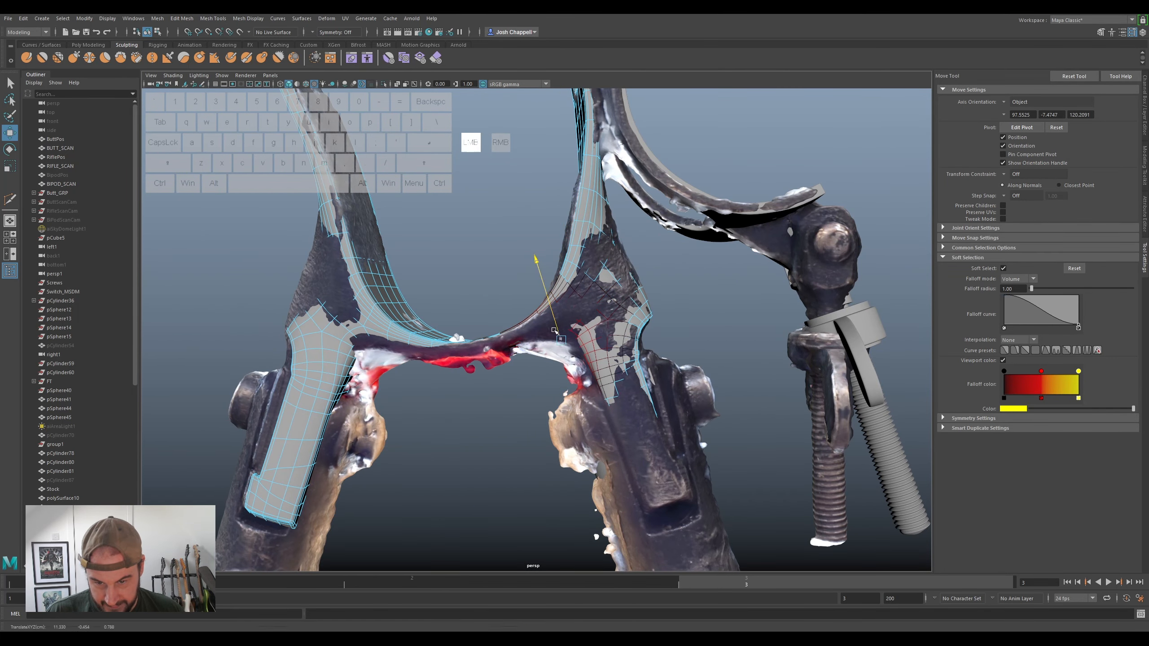
{"action": "left_click", "coordinate": [535, 338]}
{"action": "left_click", "coordinate": [531, 327]}
{"action": "left_click_drag", "start_coordinate": [532, 327], "coordinate": [561, 290], "text": "alt"}
{"action": "left_click", "coordinate": [511, 287]}
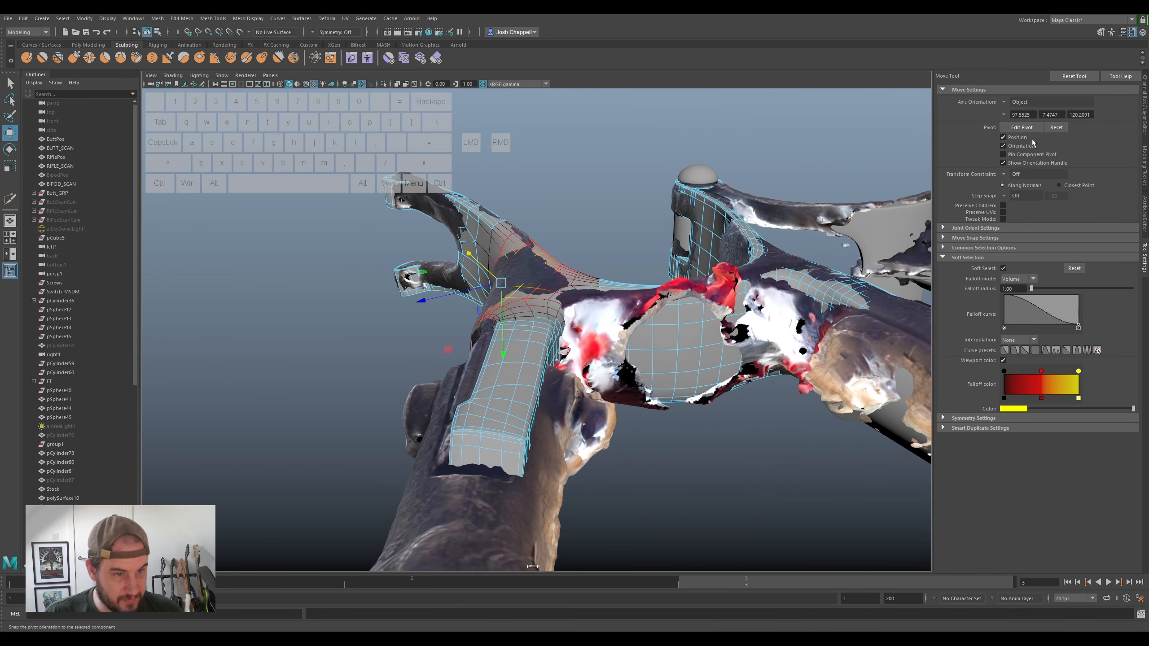
- Set the move axis orientation to Component and pull faces on the cradle's outer arm surface out to the scan
{"action": "left_click", "coordinate": [1002, 105]}
{"action": "left_click", "coordinate": [1022, 126]}
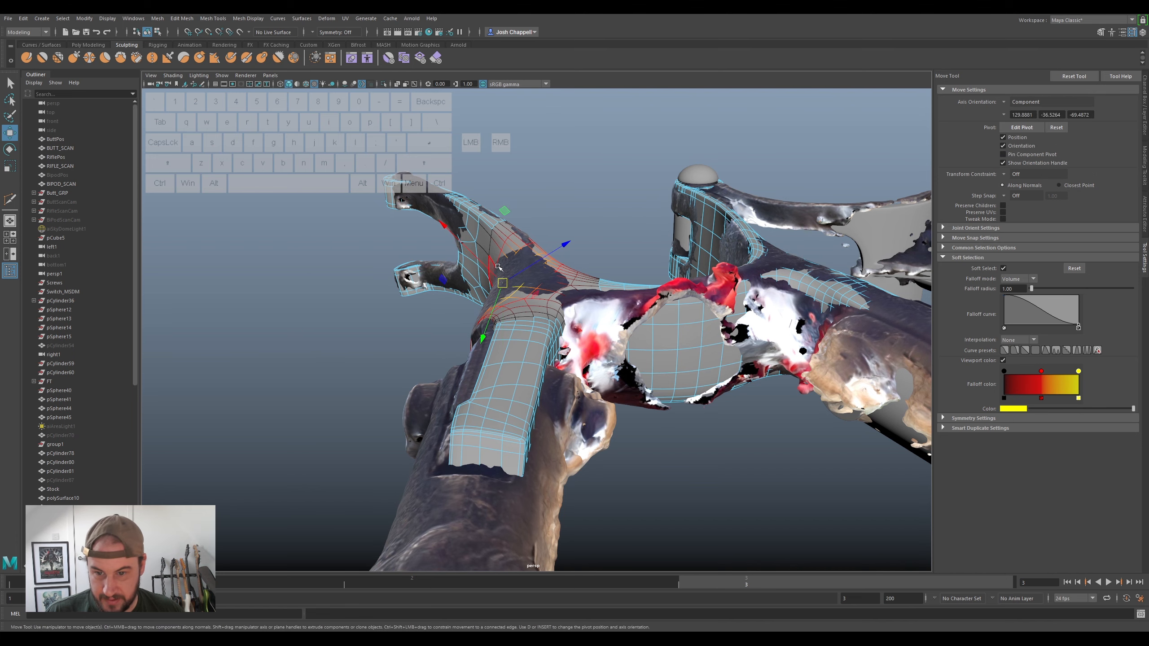
{"action": "mouse_move", "coordinate": [490, 273]}
{"action": "left_mouse_down"}
{"action": "mouse_move", "coordinate": [504, 327]}
{"action": "mouse_move", "coordinate": [487, 308]}
{"action": "mouse_move", "coordinate": [511, 277]}
{"action": "left_mouse_up"}
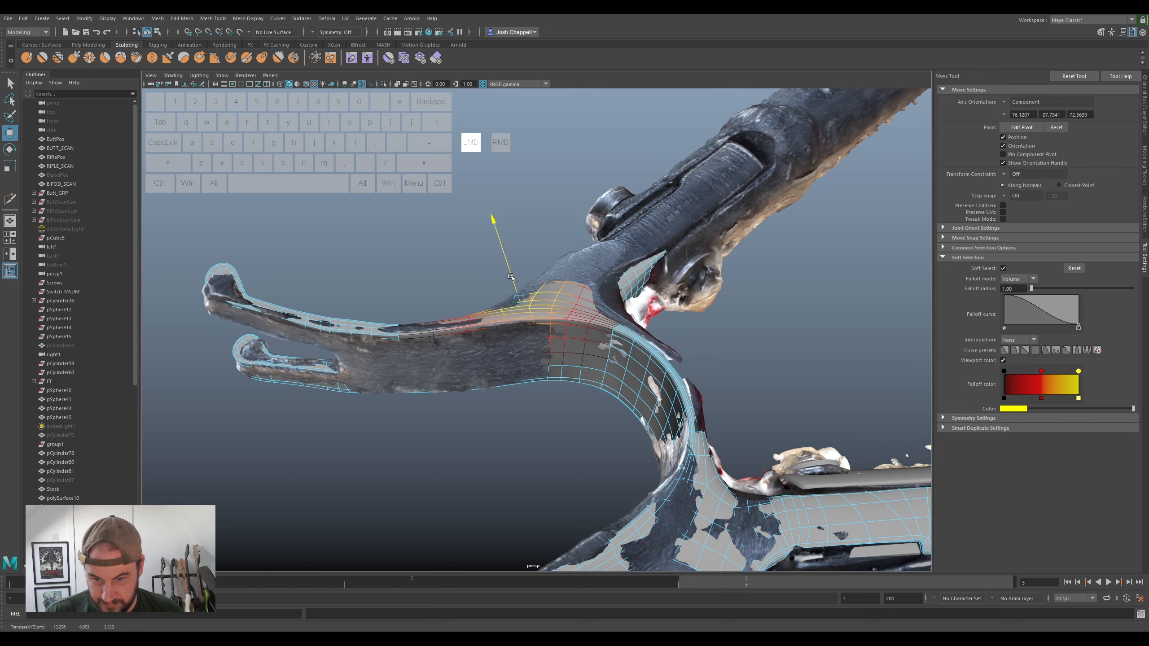
{"action": "left_click", "coordinate": [558, 279]}
{"action": "left_click_drag", "start_coordinate": [552, 258], "coordinate": [551, 256]}
{"action": "left_click_drag", "start_coordinate": [553, 263], "coordinate": [599, 345], "text": "alt"}
{"action": "scroll", "coordinate": [489, 313], "scroll_direction": "up", "scroll_amount": 6}
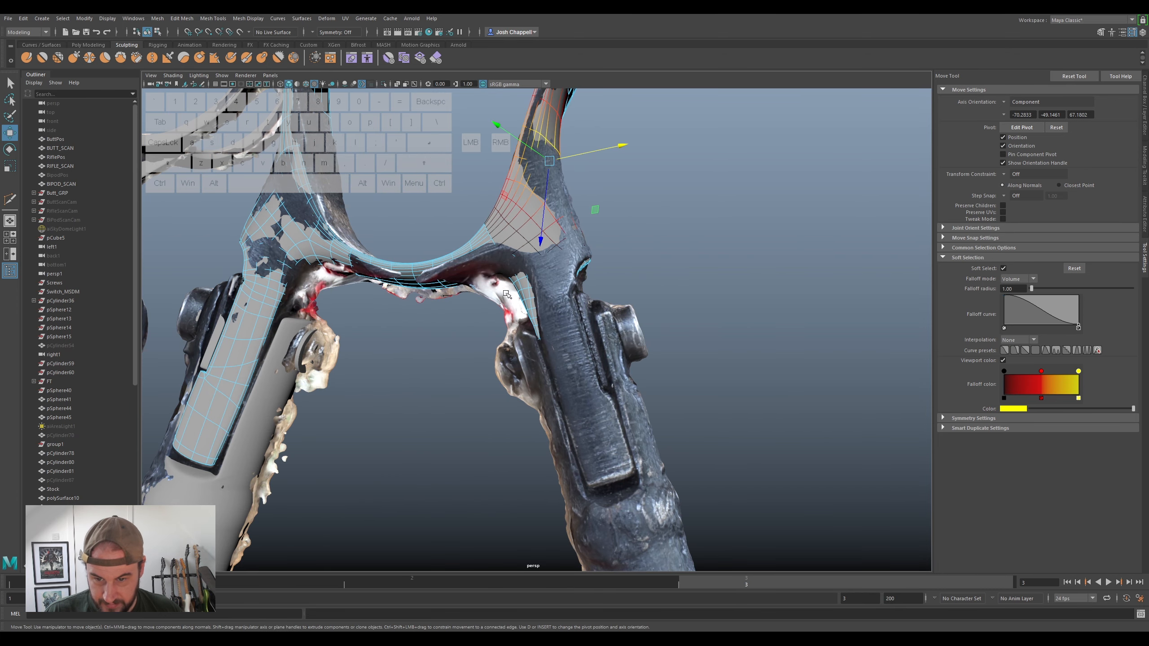
- Move soft-selected faces along the cradle arm, from its junction towards the middle, to follow the scan
{"action": "left_click", "coordinate": [488, 261]}
{"action": "left_click_drag", "start_coordinate": [490, 270], "coordinate": [596, 279], "text": "alt"}
{"action": "left_click", "coordinate": [520, 326]}
{"action": "left_click_drag", "start_coordinate": [522, 319], "coordinate": [527, 312]}
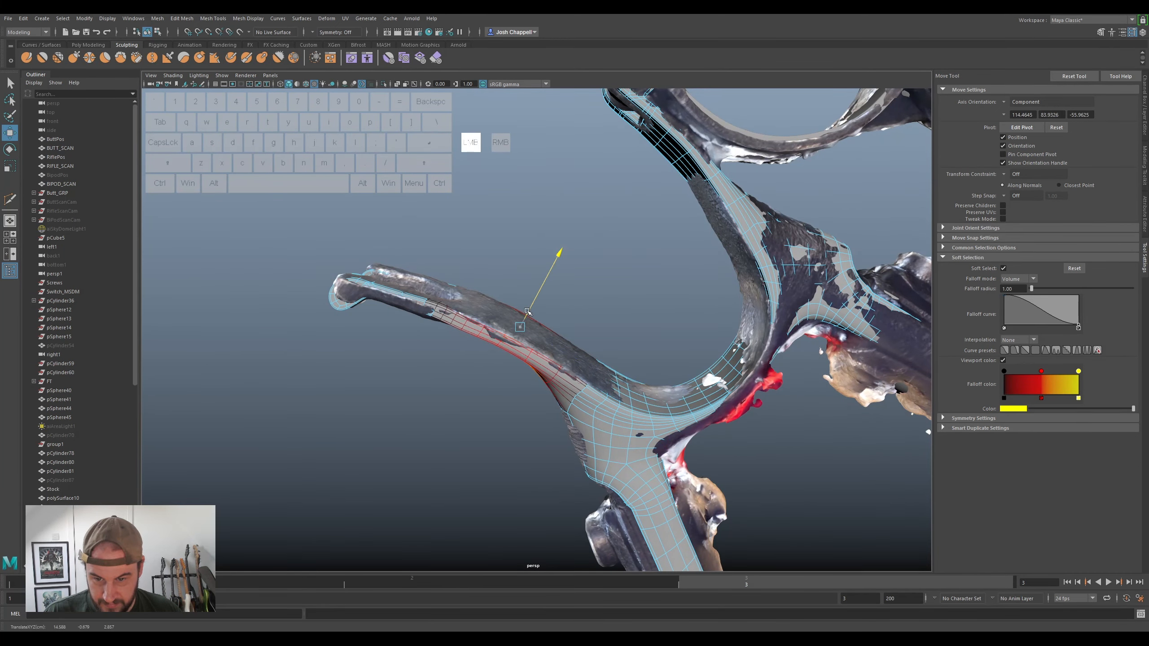
{"action": "left_click", "coordinate": [573, 357]}
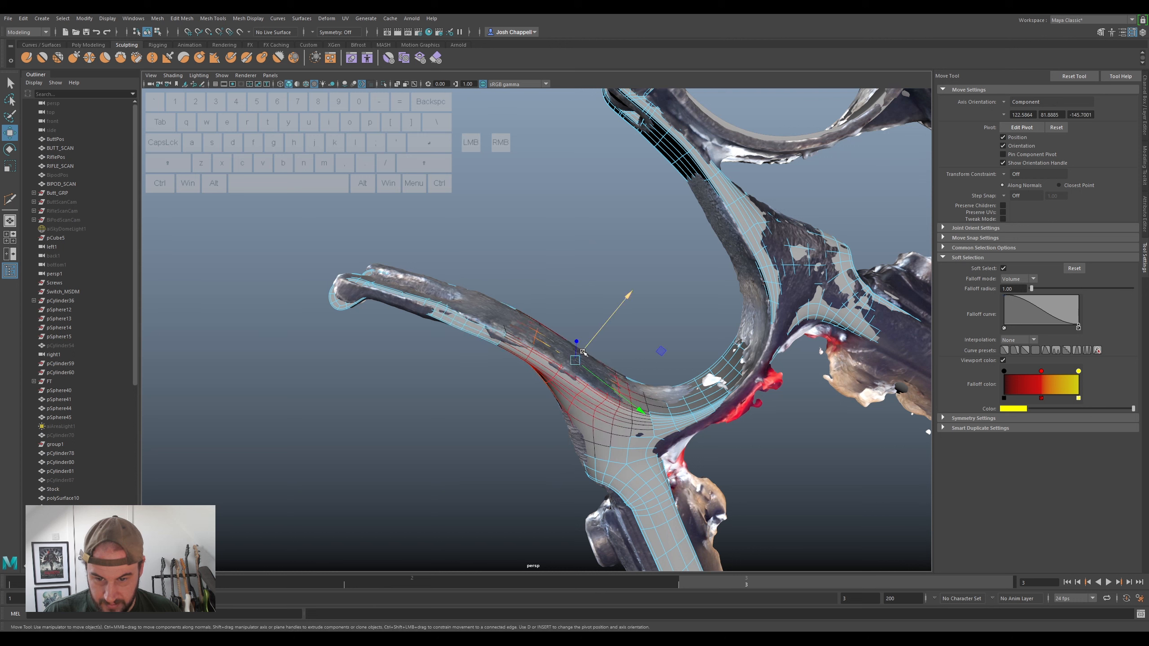
{"action": "left_click_drag", "start_coordinate": [575, 358], "coordinate": [584, 351]}
{"action": "left_click", "coordinate": [474, 303]}
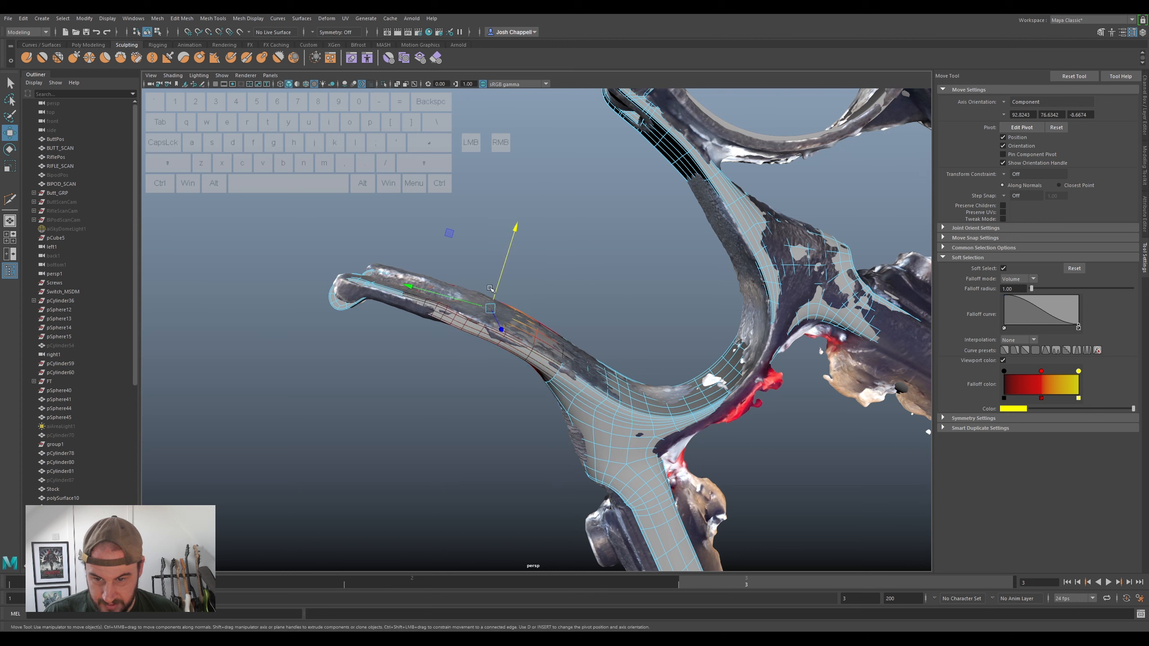
{"action": "left_click_drag", "start_coordinate": [496, 289], "coordinate": [496, 290]}
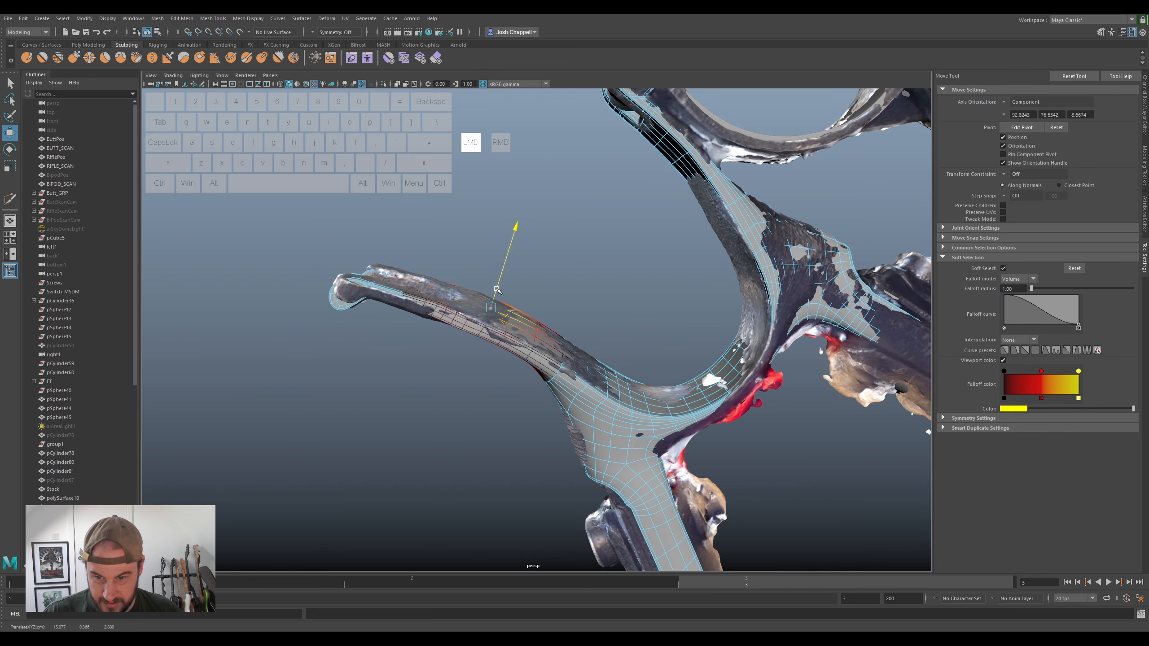
- Adjust the forked tip of the cradle arm to fit the scan and return the cradle to object mode
{"action": "left_click_drag", "start_coordinate": [529, 318], "coordinate": [599, 399], "text": "alt"}
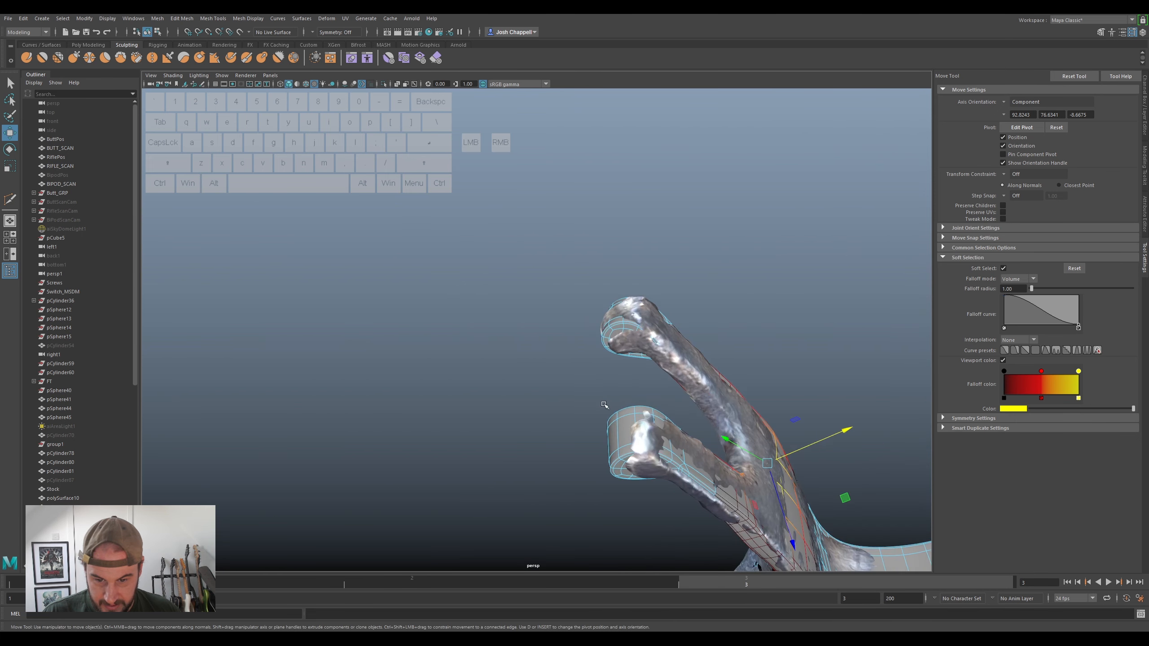
{"action": "left_click_drag", "start_coordinate": [635, 483], "coordinate": [462, 316], "text": "alt"}
{"action": "left_click_drag", "start_coordinate": [565, 425], "coordinate": [566, 425]}
{"action": "left_click_drag", "start_coordinate": [532, 362], "coordinate": [537, 362]}
{"action": "left_click_drag", "start_coordinate": [555, 276], "coordinate": [722, 296], "text": "alt"}
{"action": "left_click_drag", "start_coordinate": [397, 342], "coordinate": [510, 326], "text": "alt"}
{"action": "scroll", "coordinate": [678, 401], "scroll_direction": "up", "scroll_amount": 5, "text": "alt"}
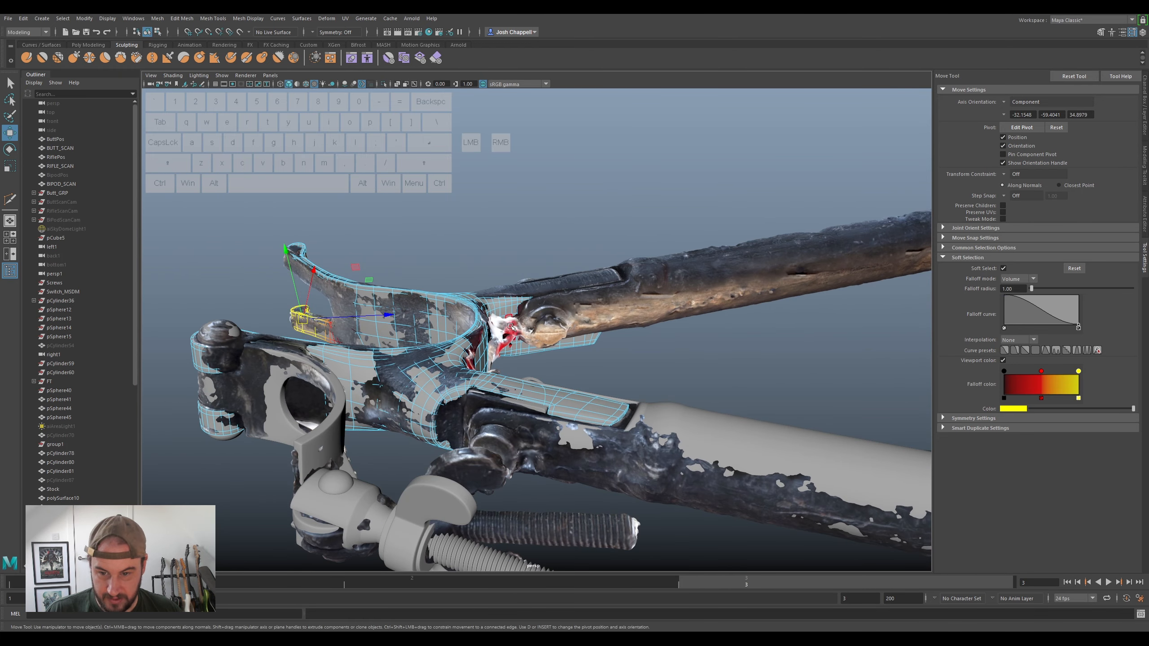
{"action": "right_click_drag", "start_coordinate": [449, 315], "coordinate": [485, 300]}
{"action": "scroll", "coordinate": [491, 306], "scroll_direction": "down", "scroll_amount": 5}
{"action": "left_click_drag", "start_coordinate": [493, 312], "coordinate": [516, 358], "text": "alt"}
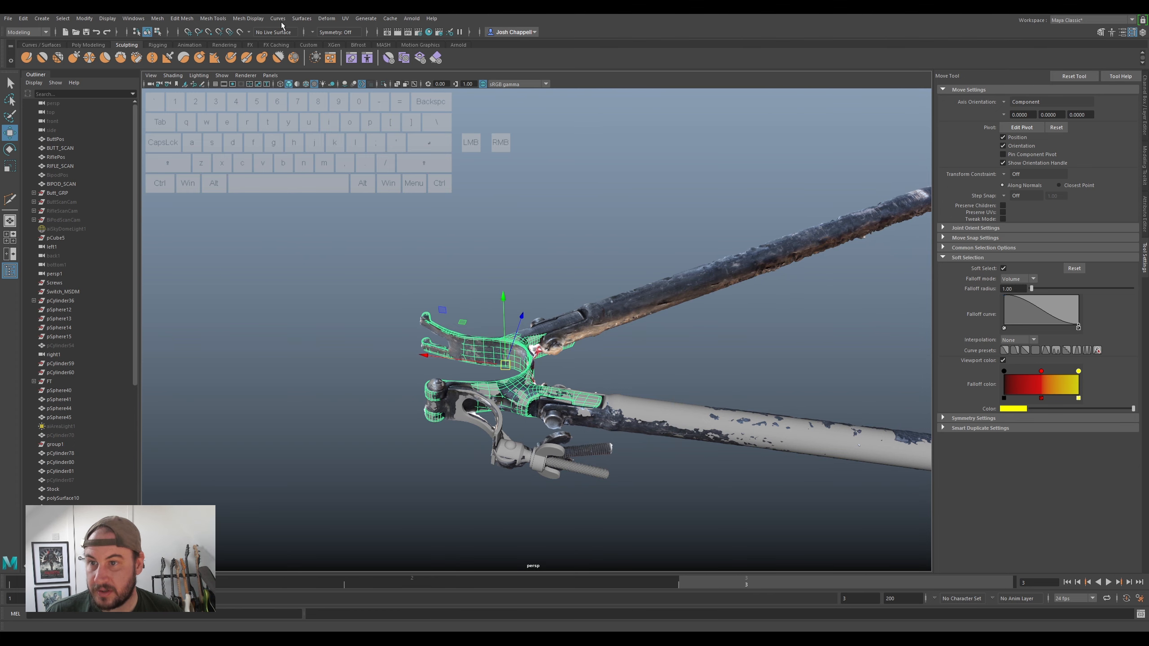
- Add a lattice deformer to the cradle and set its S divisions to 4 and U divisions to 6
{"action": "left_click", "coordinate": [327, 18]}
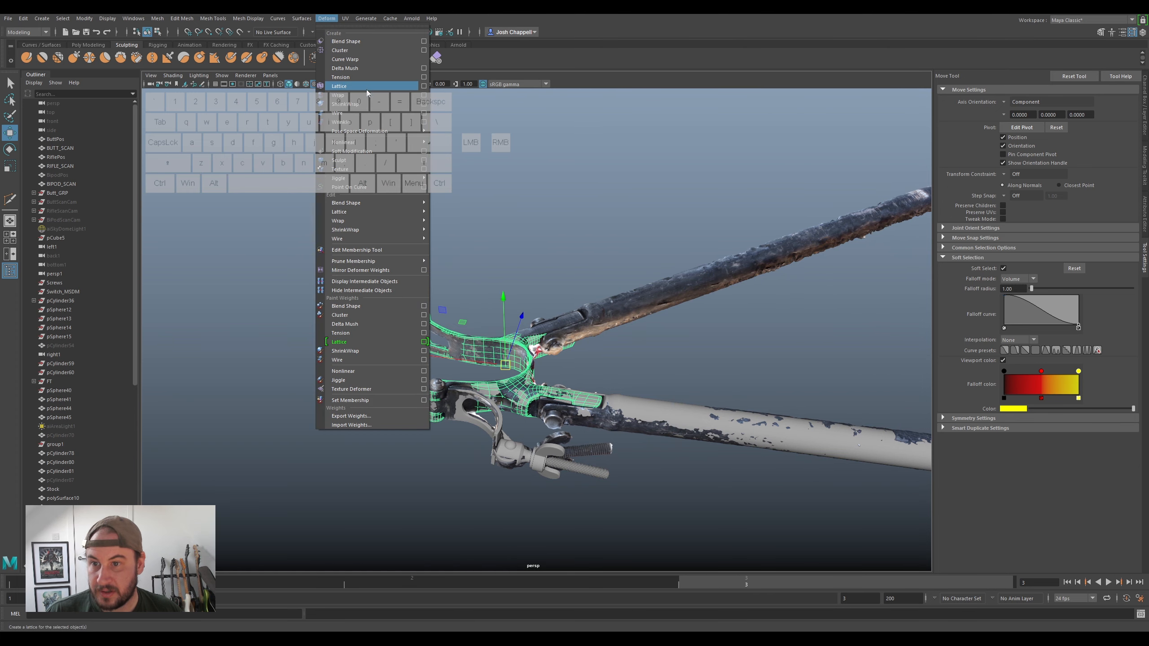
{"action": "left_click", "coordinate": [368, 92]}
{"action": "scroll", "coordinate": [581, 294], "scroll_direction": "up", "scroll_amount": 5}
{"action": "left_click_drag", "start_coordinate": [616, 314], "coordinate": [598, 272], "text": "alt"}
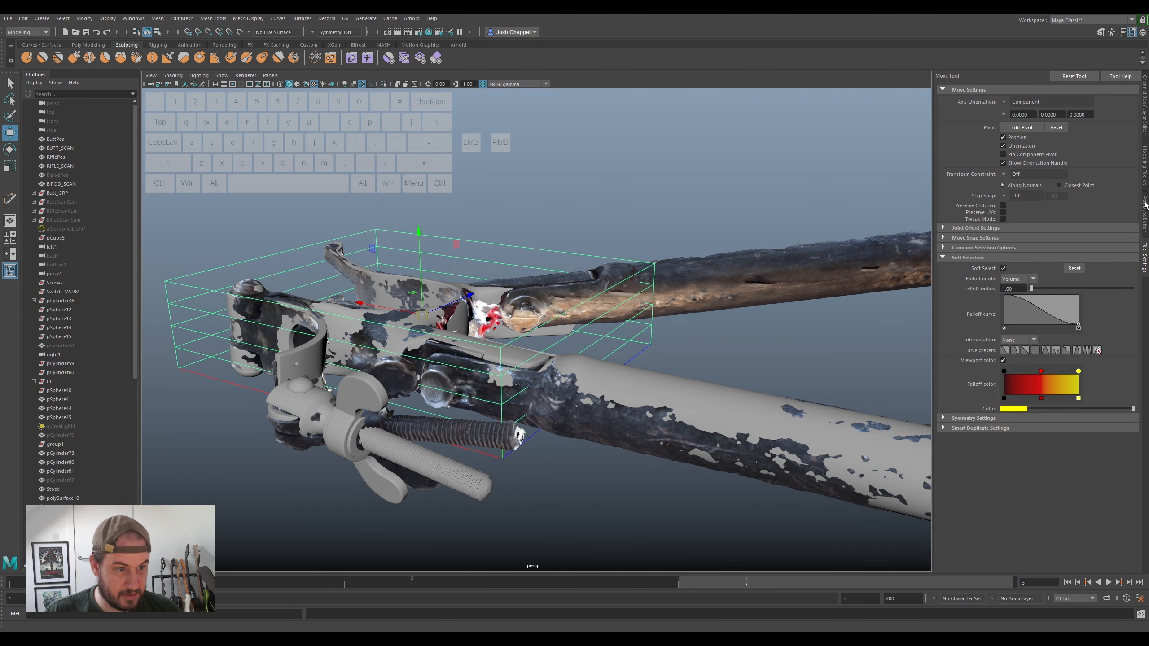
{"action": "left_click", "coordinate": [1145, 207]}
{"action": "left_click", "coordinate": [996, 91]}
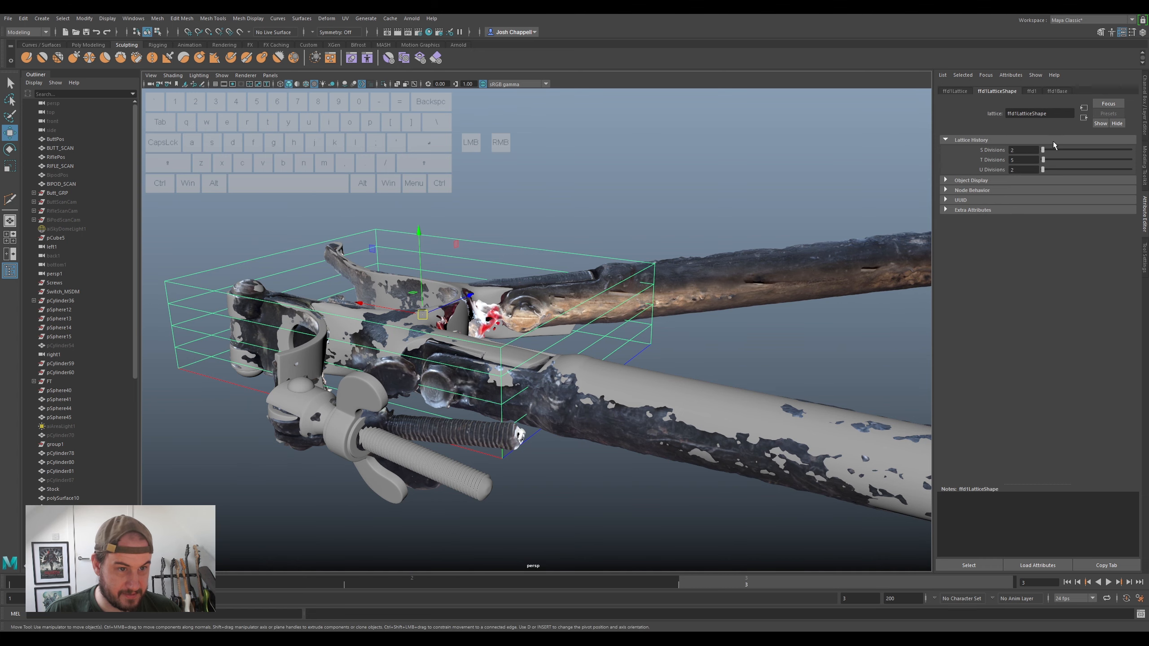
{"action": "left_click_drag", "start_coordinate": [1043, 151], "coordinate": [1043, 152]}
{"action": "left_click_drag", "start_coordinate": [905, 308], "coordinate": [785, 297], "text": "alt"}
{"action": "left_click_drag", "start_coordinate": [1042, 174], "coordinate": [1043, 173]}
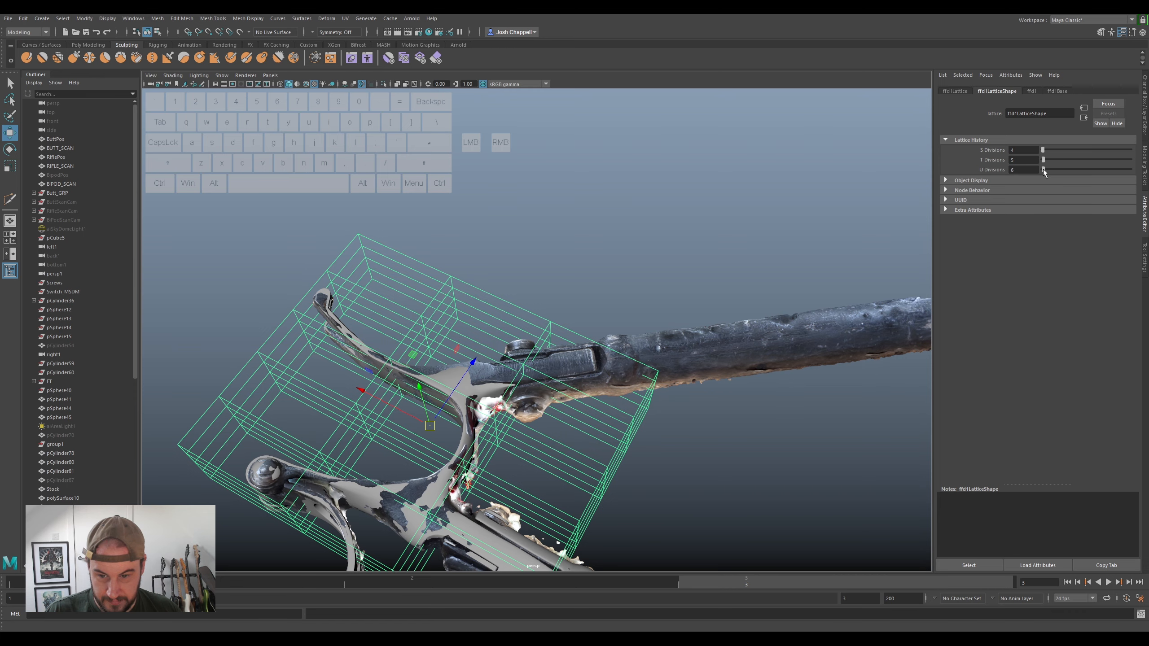
- Select the lattice points around the end of the cradle's leg arm and set the move axis orientation to World
{"action": "left_click_drag", "start_coordinate": [556, 344], "coordinate": [566, 336], "text": "alt"}
{"action": "right_click_drag", "start_coordinate": [563, 344], "coordinate": [656, 250]}
{"action": "left_click_drag", "start_coordinate": [525, 274], "coordinate": [519, 416]}
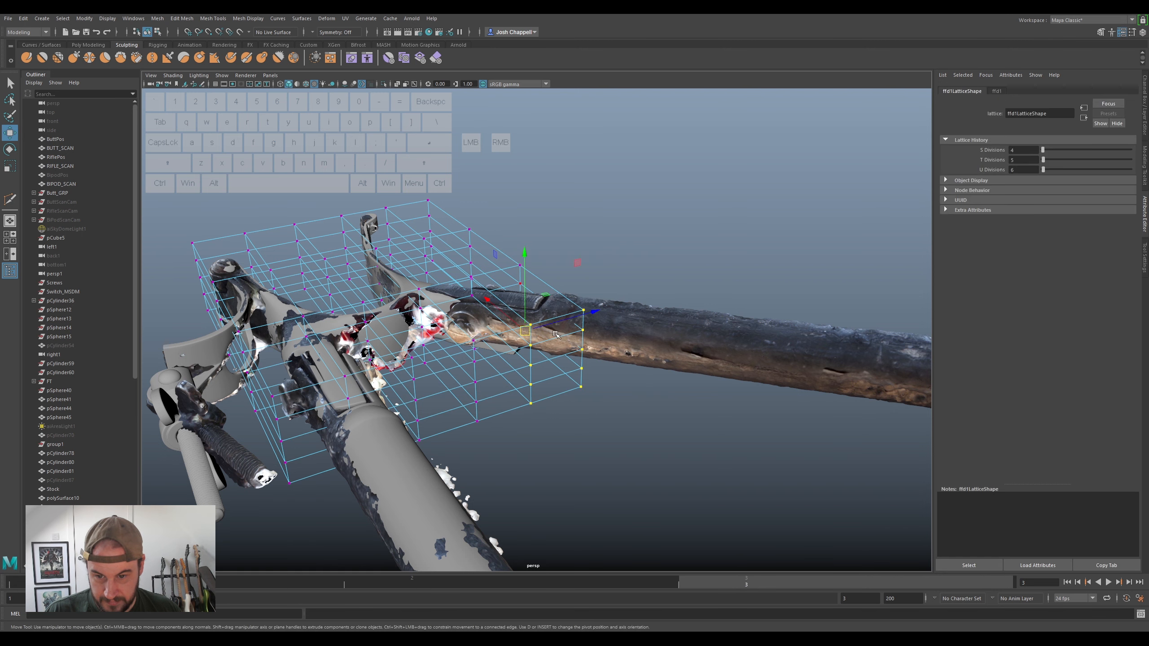
{"action": "left_click", "coordinate": [524, 292]}
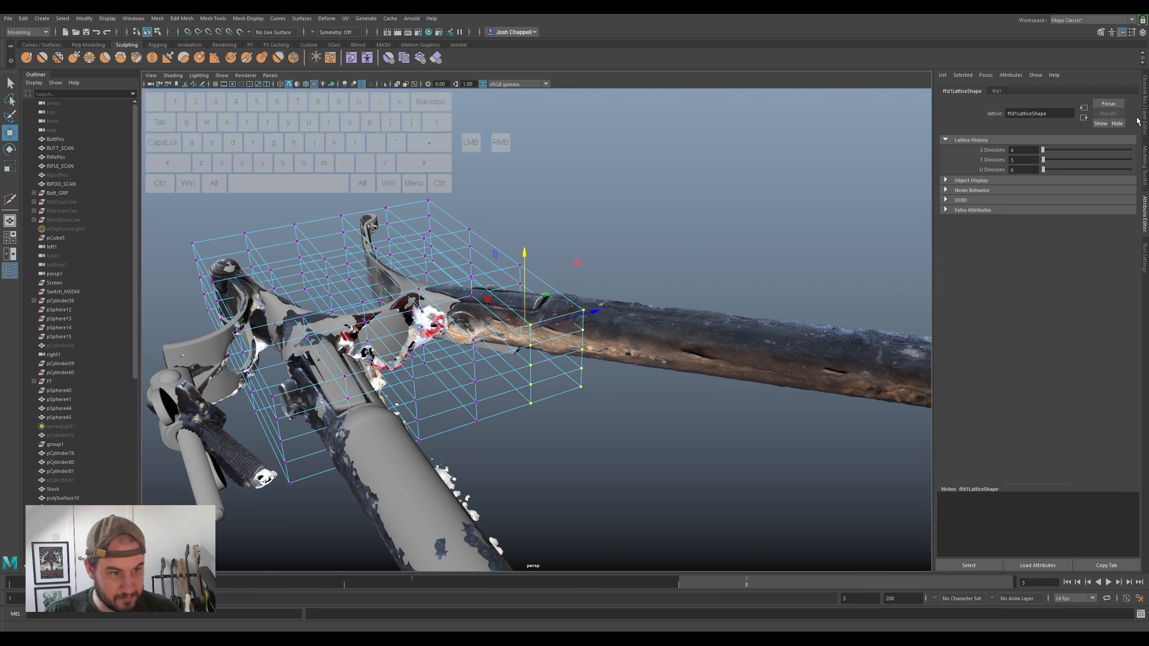
{"action": "left_click", "coordinate": [1144, 257]}
{"action": "left_click", "coordinate": [1004, 102]}
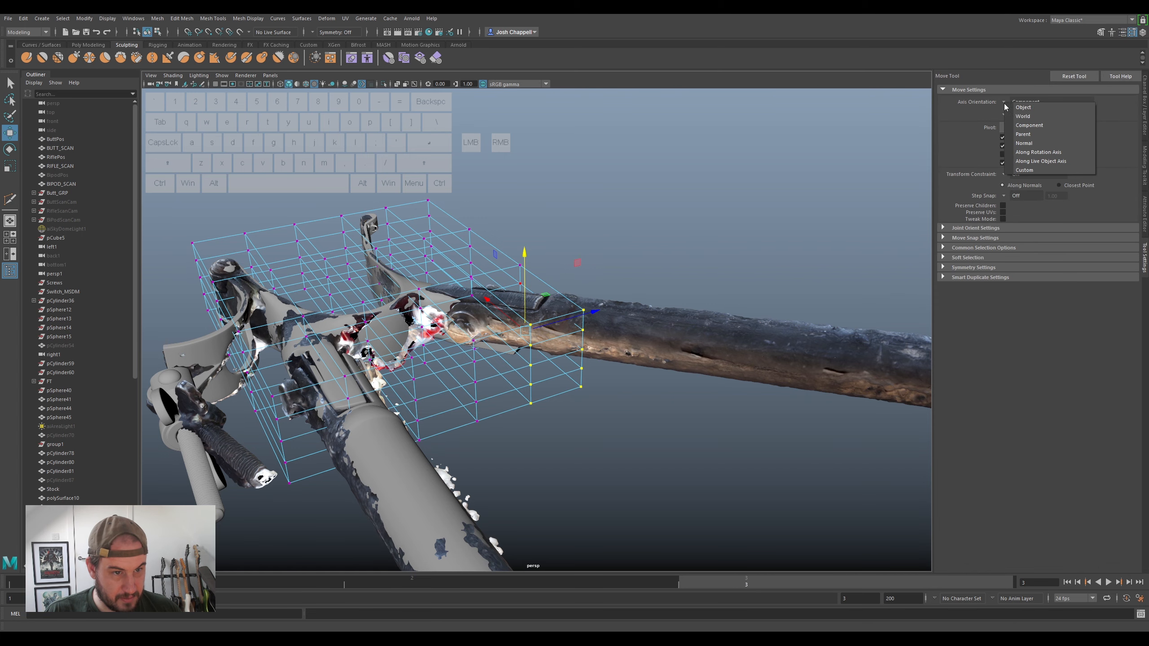
{"action": "left_click", "coordinate": [1019, 113]}
{"action": "scroll", "coordinate": [498, 337], "scroll_direction": "up", "scroll_amount": 3}
{"action": "left_click_drag", "start_coordinate": [520, 302], "coordinate": [540, 339]}
{"action": "key", "text": "ctrl+z"}
- Adjust the lattice point selection at the leg arm, then move and rotate the points to align the arm with the scan
{"action": "left_click_drag", "start_coordinate": [559, 283], "coordinate": [501, 423], "text": "ctrl+shift"}
{"action": "left_click_drag", "start_coordinate": [529, 314], "coordinate": [529, 305]}
{"action": "left_click_drag", "start_coordinate": [530, 306], "coordinate": [451, 311]}
{"action": "key", "text": "e"}
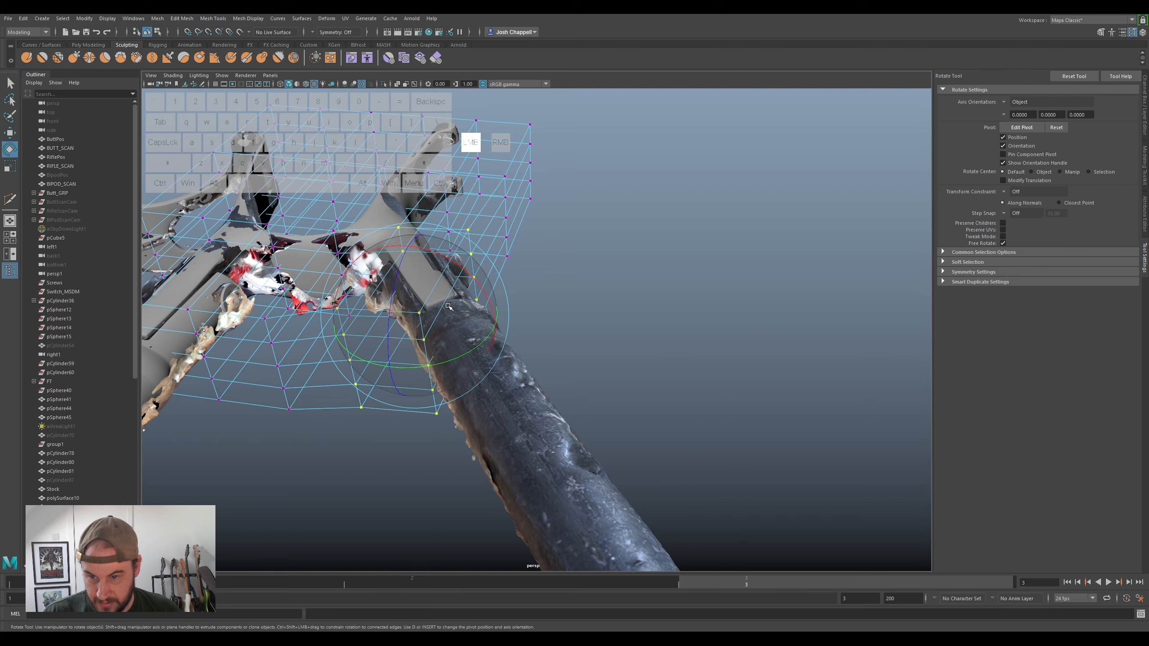
{"action": "left_click_drag", "start_coordinate": [448, 304], "coordinate": [449, 303]}
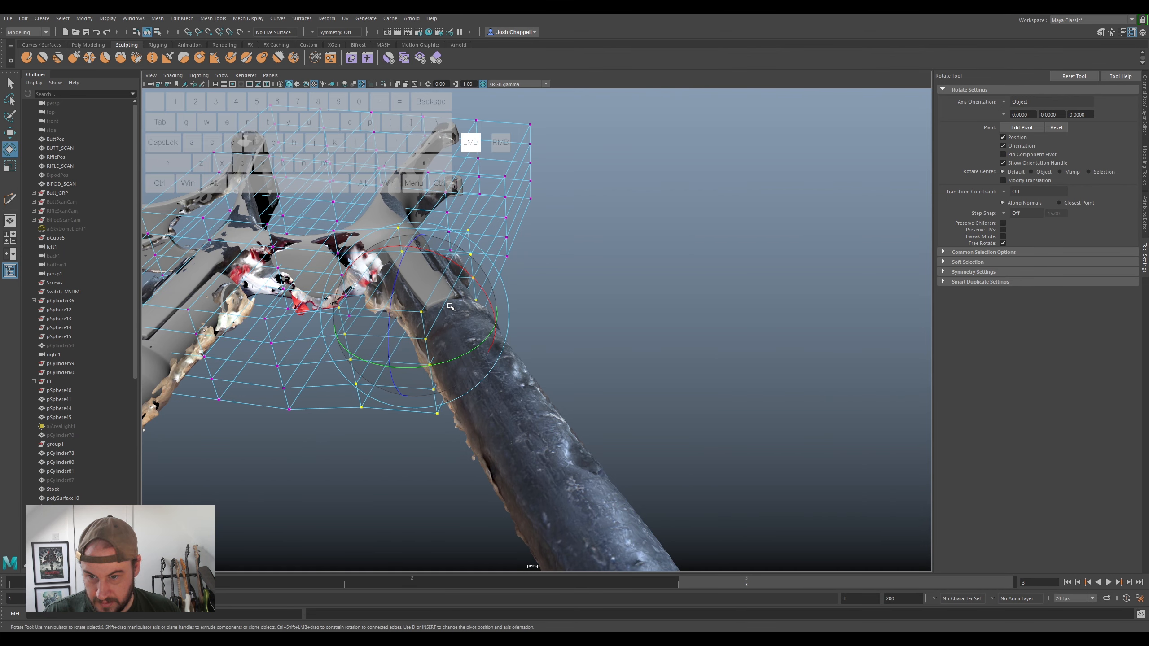
- Select further lattice points around the cradle and adjust them so the junction follows the scan
{"action": "mouse_move", "coordinate": [450, 307]}
{"action": "left_mouse_down", "text": "alt"}
{"action": "mouse_move", "coordinate": [533, 253]}
{"action": "mouse_move", "coordinate": [470, 311]}
{"action": "left_mouse_up", "text": "alt"}
{"action": "key", "text": "w"}
{"action": "left_click_drag", "start_coordinate": [412, 375], "coordinate": [599, 264]}
{"action": "left_click_drag", "start_coordinate": [599, 267], "coordinate": [506, 344], "text": "alt"}
{"action": "left_click_drag", "start_coordinate": [525, 209], "coordinate": [623, 319]}
{"action": "left_click_drag", "start_coordinate": [601, 235], "coordinate": [550, 247], "text": "alt"}
- Select the cradle mesh and delete its history to bake in the lattice deformation
{"action": "left_click", "coordinate": [661, 245]}
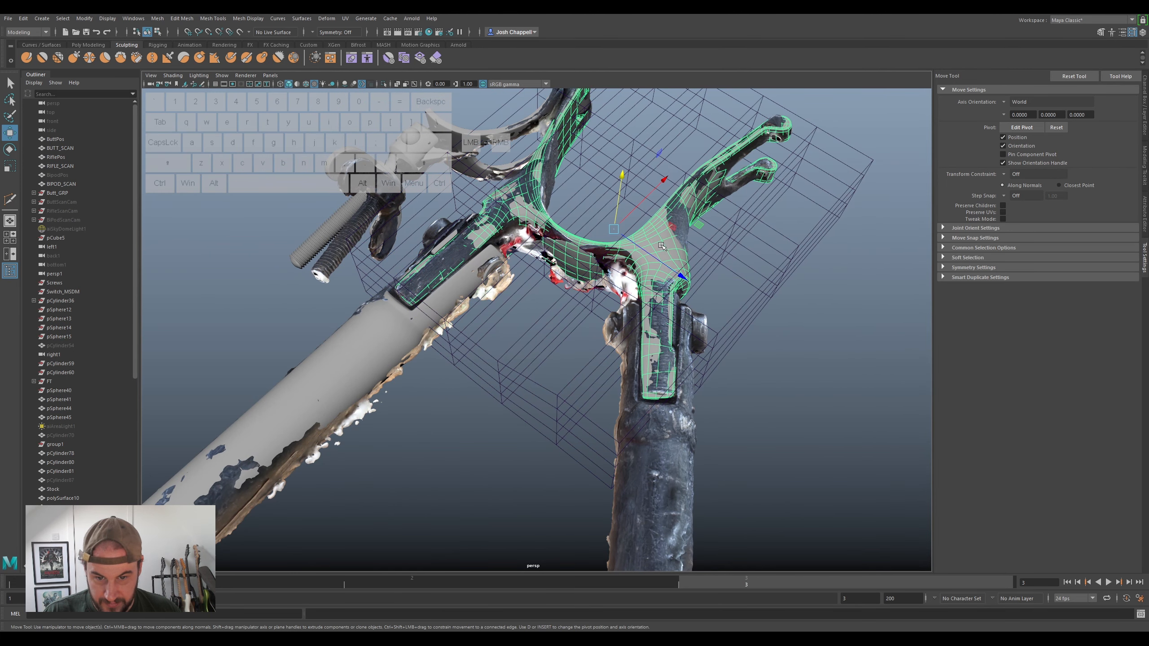
{"action": "left_click", "coordinate": [94, 45]}
{"action": "left_click", "coordinate": [232, 58]}
- Select a face on the cradle arm's outer surface, set the move axis orientation to Component and turn on soft selection
{"action": "middle_click_drag", "start_coordinate": [706, 293], "coordinate": [582, 326], "text": "alt"}
{"action": "scroll", "coordinate": [583, 327], "scroll_direction": "up", "scroll_amount": 3}
{"action": "left_click_drag", "start_coordinate": [584, 327], "coordinate": [552, 269], "text": "alt"}
{"action": "right_click_drag", "start_coordinate": [545, 260], "coordinate": [548, 281]}
{"action": "left_click", "coordinate": [575, 239]}
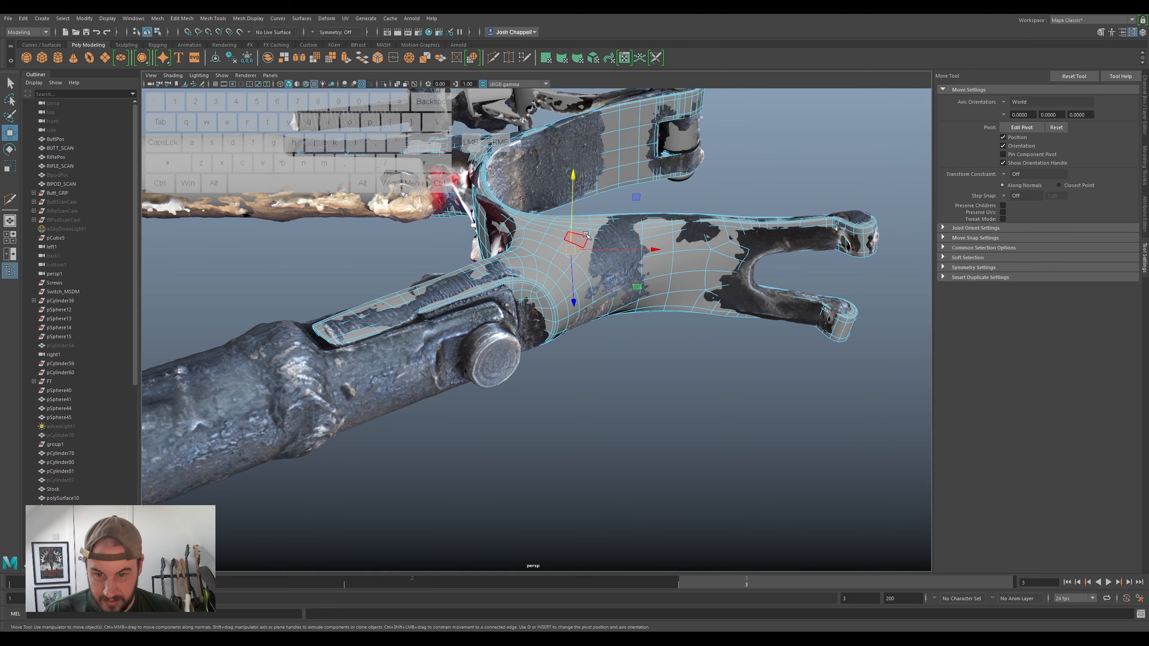
{"action": "left_click", "coordinate": [1004, 102]}
{"action": "left_click", "coordinate": [1023, 118]}
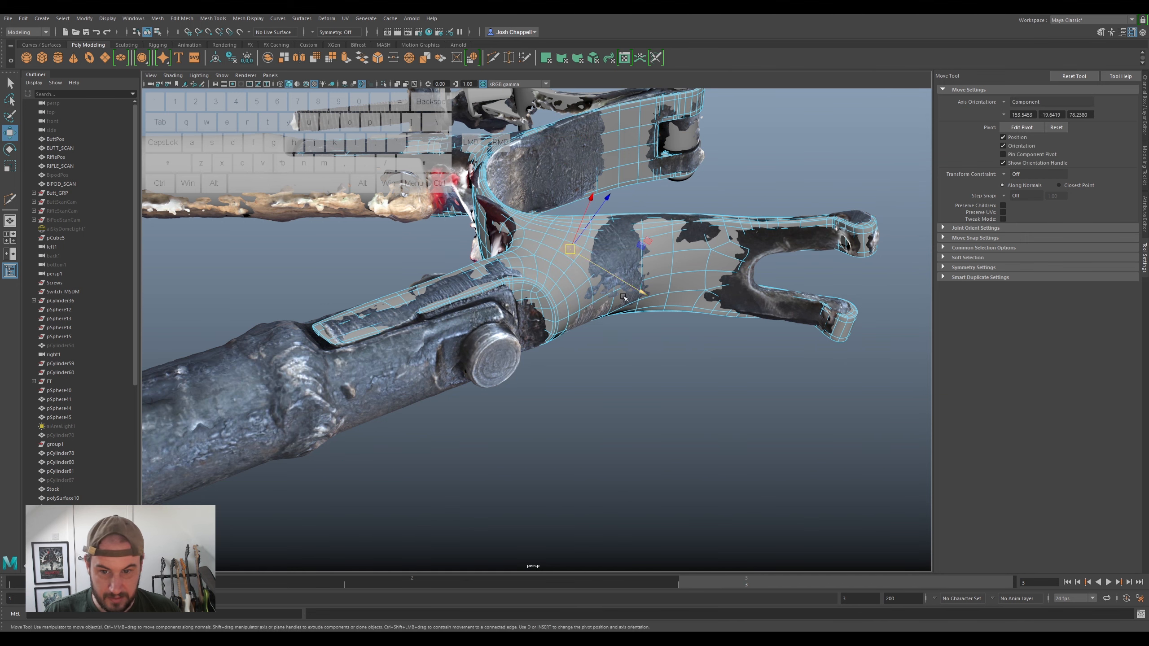
{"action": "key", "text": "b"}
{"action": "left_click_drag", "start_coordinate": [600, 281], "coordinate": [573, 220], "text": "alt"}
{"action": "left_click_drag", "start_coordinate": [612, 258], "coordinate": [618, 281], "text": "alt"}
- Move soft-selected vertices around the cradle's junction to fit the scan
{"action": "right_click_drag", "start_coordinate": [618, 281], "coordinate": [614, 269]}
{"action": "left_click", "coordinate": [611, 264]}
{"action": "left_click_drag", "start_coordinate": [615, 259], "coordinate": [579, 246], "text": "alt"}
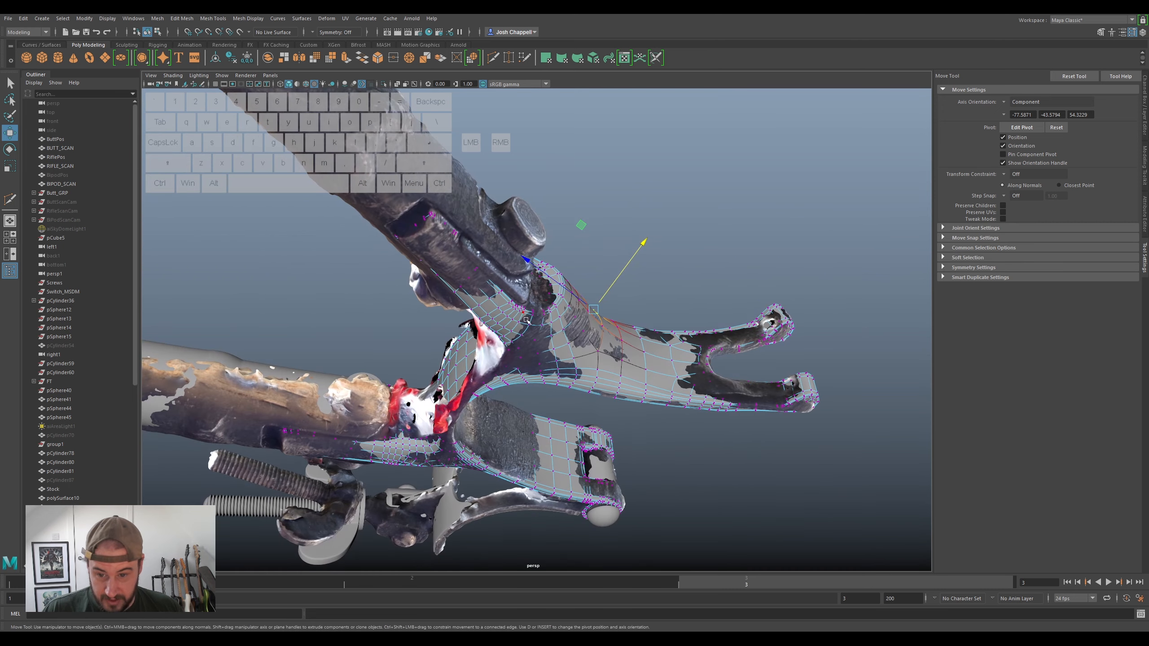
{"action": "left_click", "coordinate": [523, 356]}
{"action": "scroll", "coordinate": [523, 355], "scroll_direction": "up", "scroll_amount": 4}
{"action": "middle_click_drag", "start_coordinate": [524, 355], "coordinate": [572, 256], "text": "alt"}
{"action": "left_click_drag", "start_coordinate": [564, 274], "coordinate": [500, 295]}
{"action": "left_click_drag", "start_coordinate": [535, 346], "coordinate": [499, 346], "text": "alt"}
{"action": "left_click_drag", "start_coordinate": [520, 381], "coordinate": [542, 342], "text": "alt"}
- Turn off soft selection, undo the last vertex change on the cradle arm and return the cradle to object mode
{"action": "right_click_drag", "start_coordinate": [538, 351], "coordinate": [478, 349]}
{"action": "left_click_drag", "start_coordinate": [498, 330], "coordinate": [511, 367]}
{"action": "key", "text": "b"}
{"action": "key", "text": "ctrl+z"}
{"action": "left_click_drag", "start_coordinate": [655, 384], "coordinate": [660, 283], "text": "alt"}
{"action": "scroll", "coordinate": [660, 290], "scroll_direction": "down", "scroll_amount": 4}
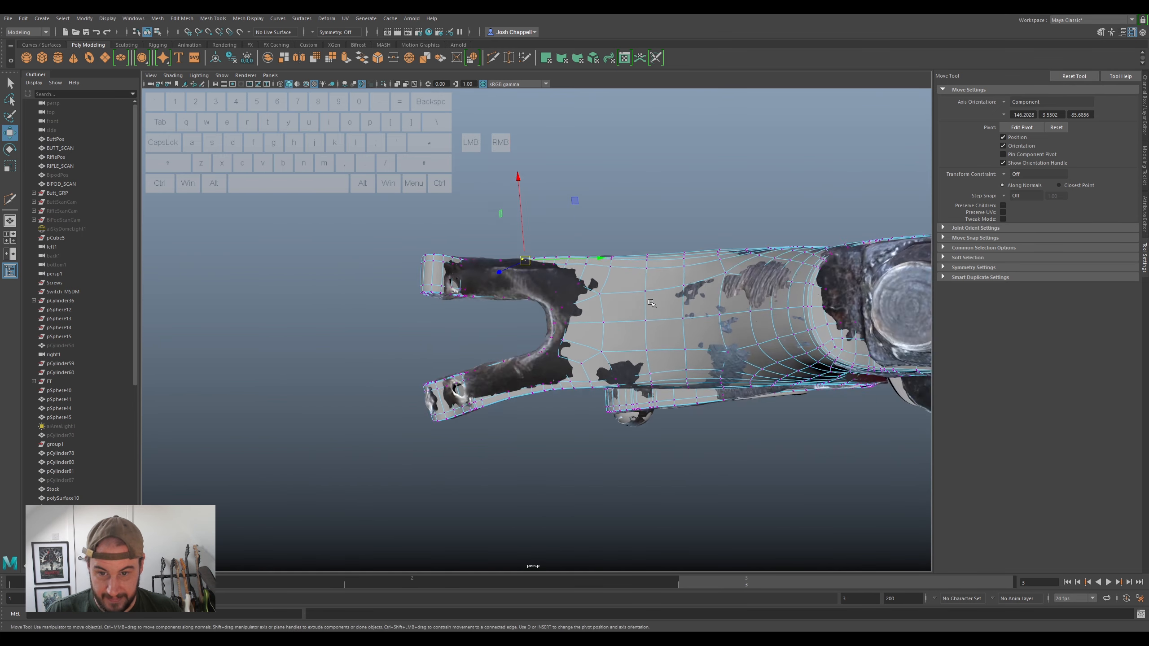
{"action": "right_click_drag", "start_coordinate": [661, 291], "coordinate": [710, 279]}
- Hide the ScanBipod display layer and deselect the cradle to leave only the modelled bipod parts
{"action": "scroll", "coordinate": [673, 434], "scroll_direction": "down", "scroll_amount": 5}
{"action": "left_click_drag", "start_coordinate": [672, 435], "coordinate": [697, 503], "text": "alt"}
{"action": "left_click_drag", "start_coordinate": [857, 284], "coordinate": [883, 259], "text": "alt"}
{"action": "middle_click_drag", "start_coordinate": [883, 259], "coordinate": [705, 272], "text": "alt"}
{"action": "scroll", "coordinate": [805, 273], "scroll_direction": "down", "scroll_amount": 3}
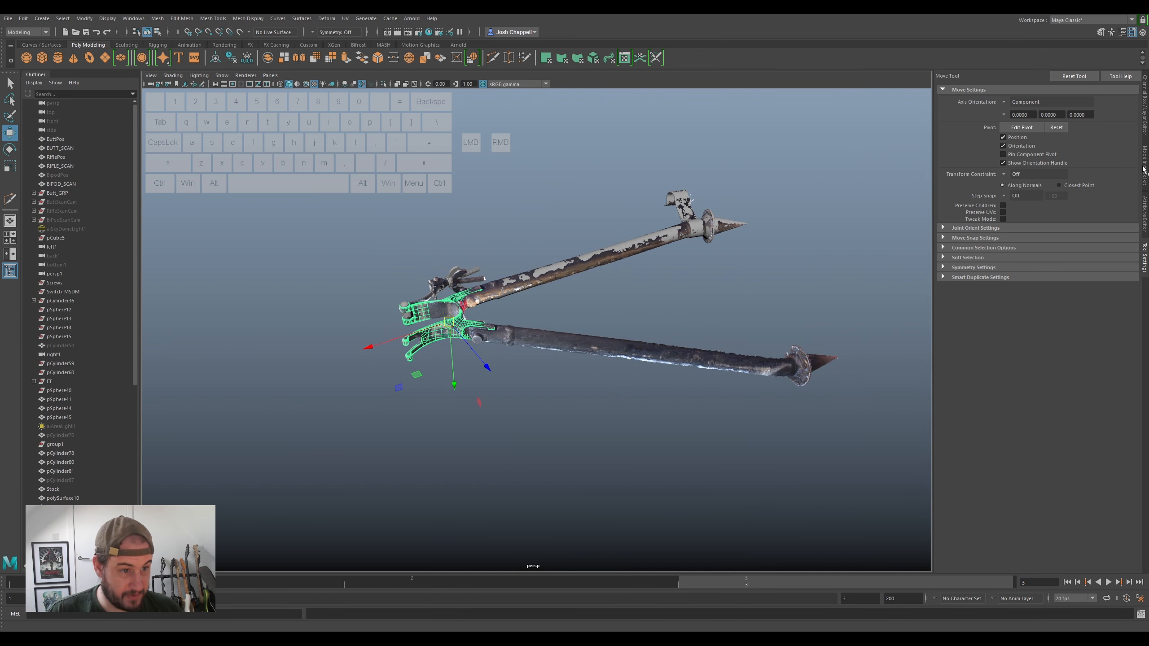
{"action": "left_click", "coordinate": [1144, 167]}
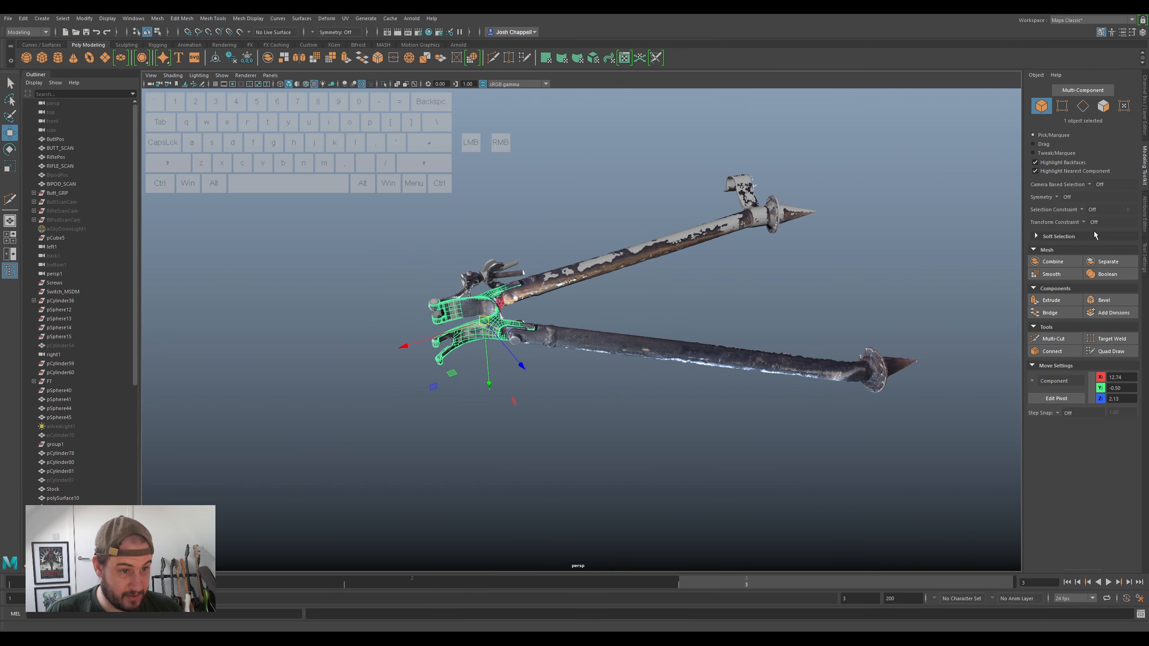
{"action": "left_click", "coordinate": [1144, 118]}
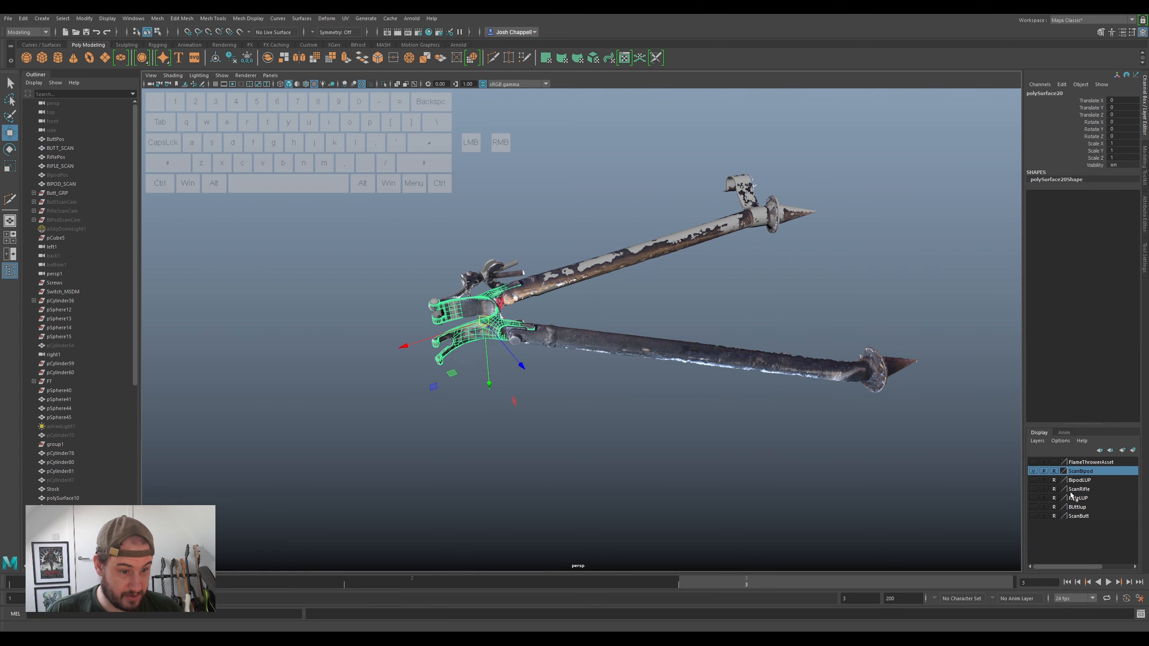
{"action": "left_click", "coordinate": [1034, 471]}
{"action": "left_click", "coordinate": [636, 348]}
{"action": "left_click_drag", "start_coordinate": [574, 361], "coordinate": [555, 337], "text": "alt"}
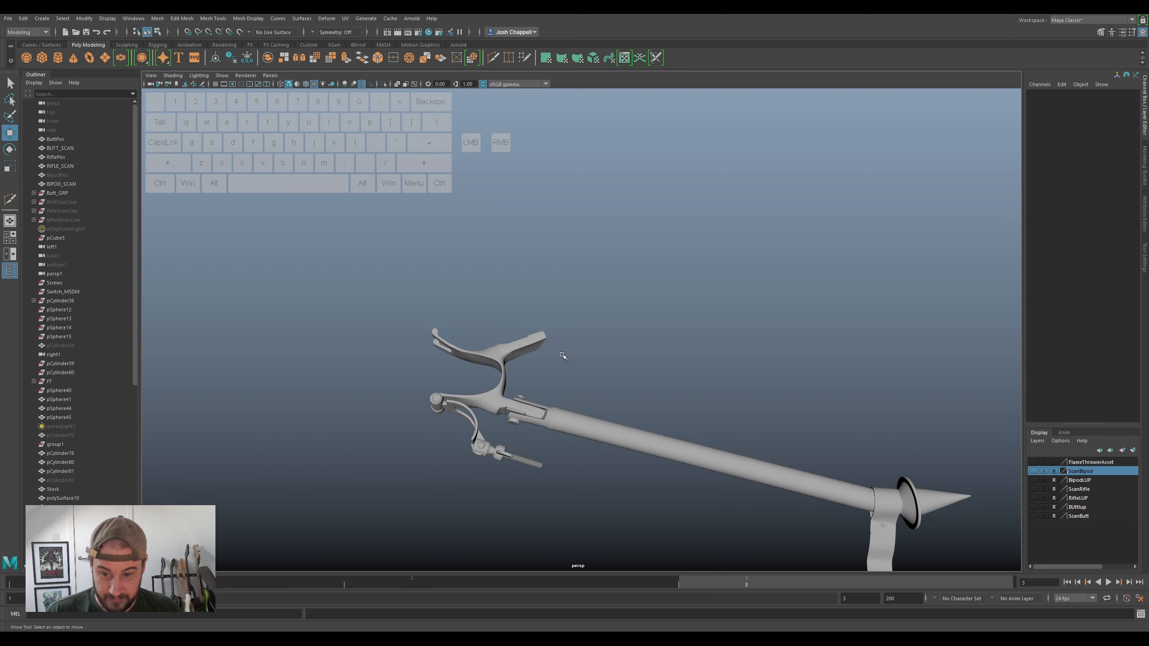
- Show the FlameThrowerAsset layer and check how the modelled bipod sits along the rifle
{"action": "left_click", "coordinate": [1034, 463]}
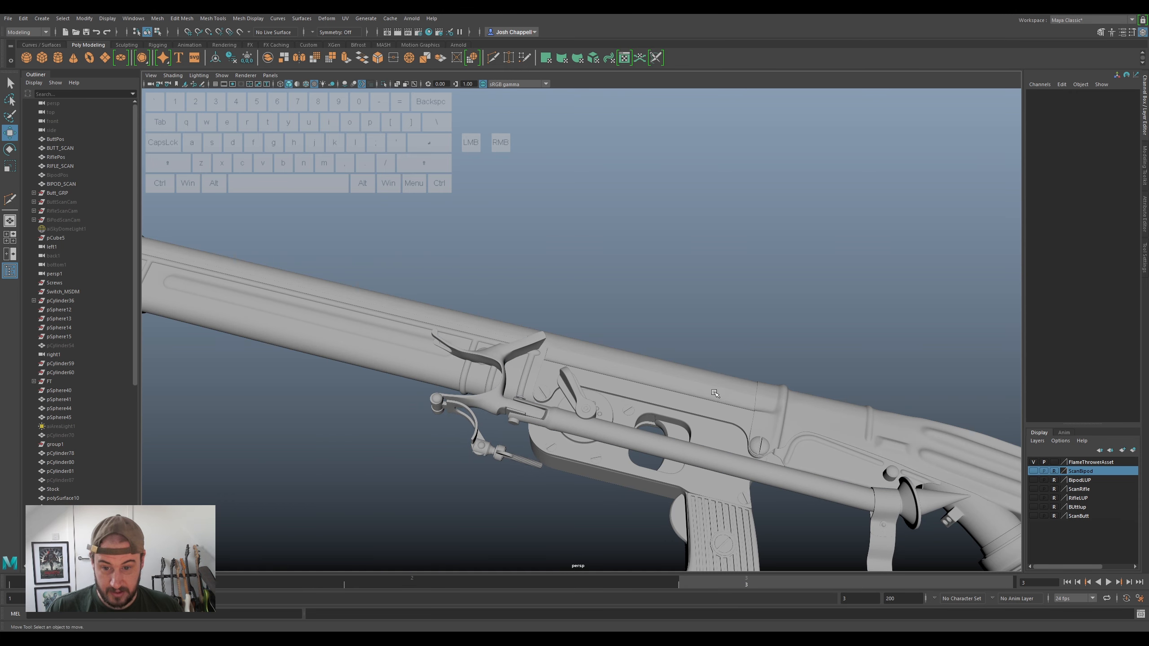
{"action": "scroll", "coordinate": [678, 385], "scroll_direction": "down", "scroll_amount": 3}
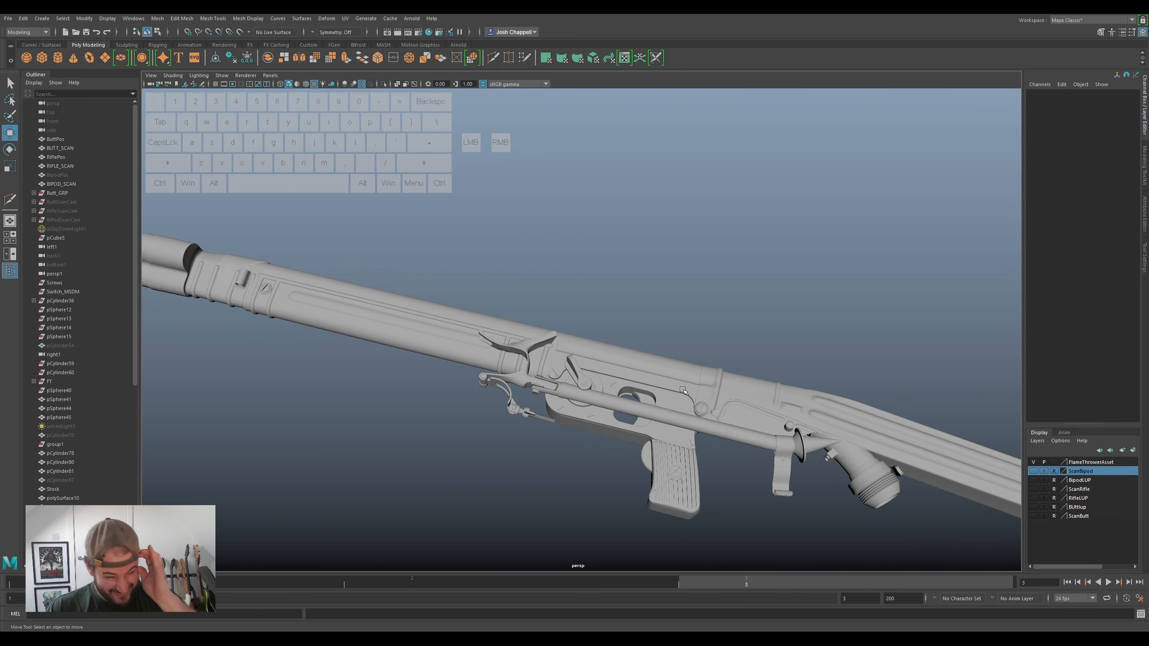
{"action": "scroll", "coordinate": [725, 388], "scroll_direction": "up", "scroll_amount": 5}
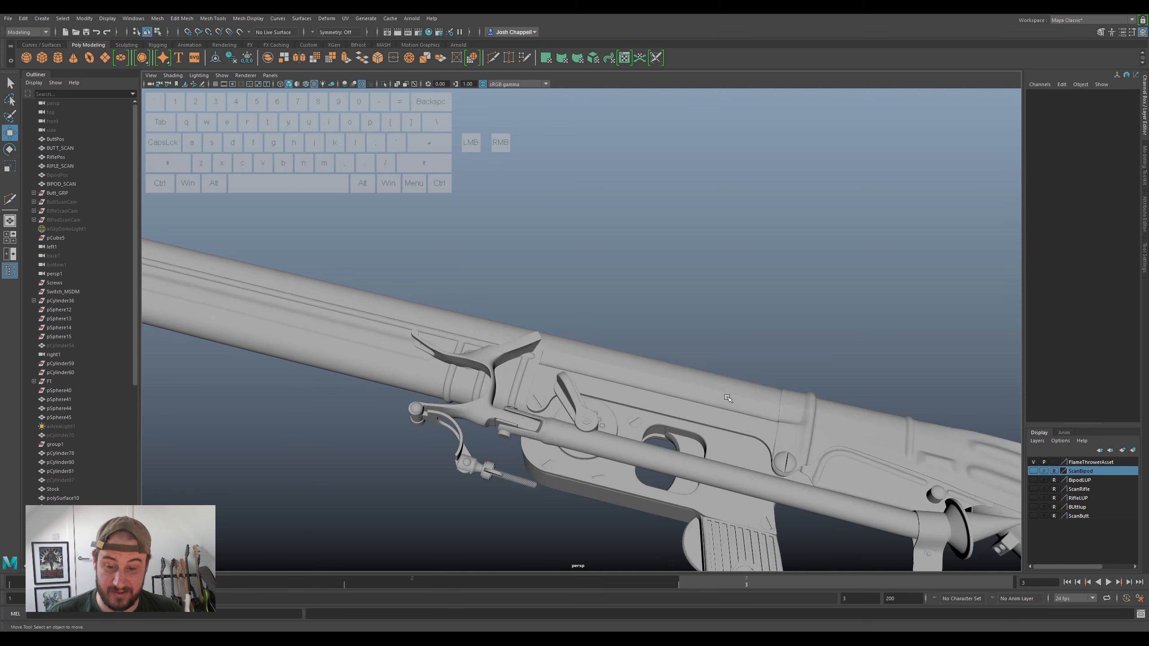
{"action": "middle_click_drag", "start_coordinate": [731, 428], "coordinate": [683, 344], "text": "alt"}
{"action": "mouse_move", "coordinate": [501, 394]}
{"action": "left_mouse_down", "text": "alt"}
{"action": "mouse_move", "coordinate": [501, 419]}
{"action": "mouse_move", "coordinate": [537, 382]}
{"action": "mouse_move", "coordinate": [527, 366]}
{"action": "mouse_move", "coordinate": [509, 491]}
{"action": "mouse_move", "coordinate": [508, 417]}
{"action": "left_mouse_up", "text": "alt"}
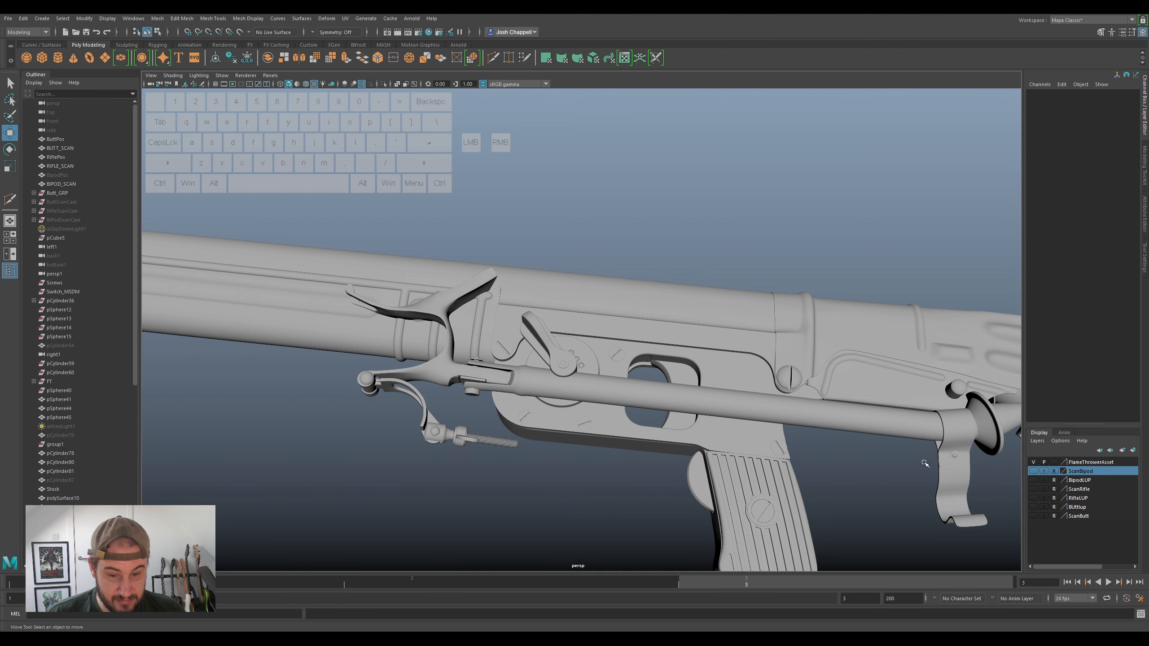
{"action": "left_click", "coordinate": [592, 376]}
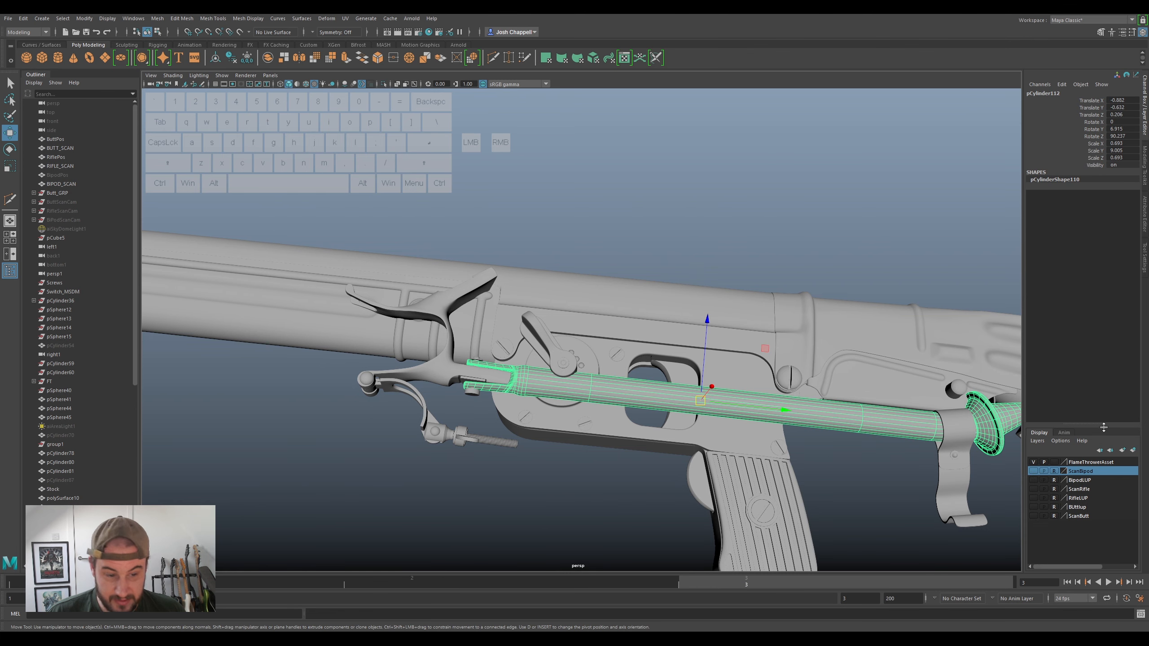
- Hide the FlameThrowerAsset layer and put all the bipod parts into a new display layer named bipod
{"action": "left_click", "coordinate": [1033, 462]}
{"action": "scroll", "coordinate": [887, 321], "scroll_direction": "down", "scroll_amount": 5}
{"action": "left_click_drag", "start_coordinate": [918, 263], "coordinate": [443, 456]}
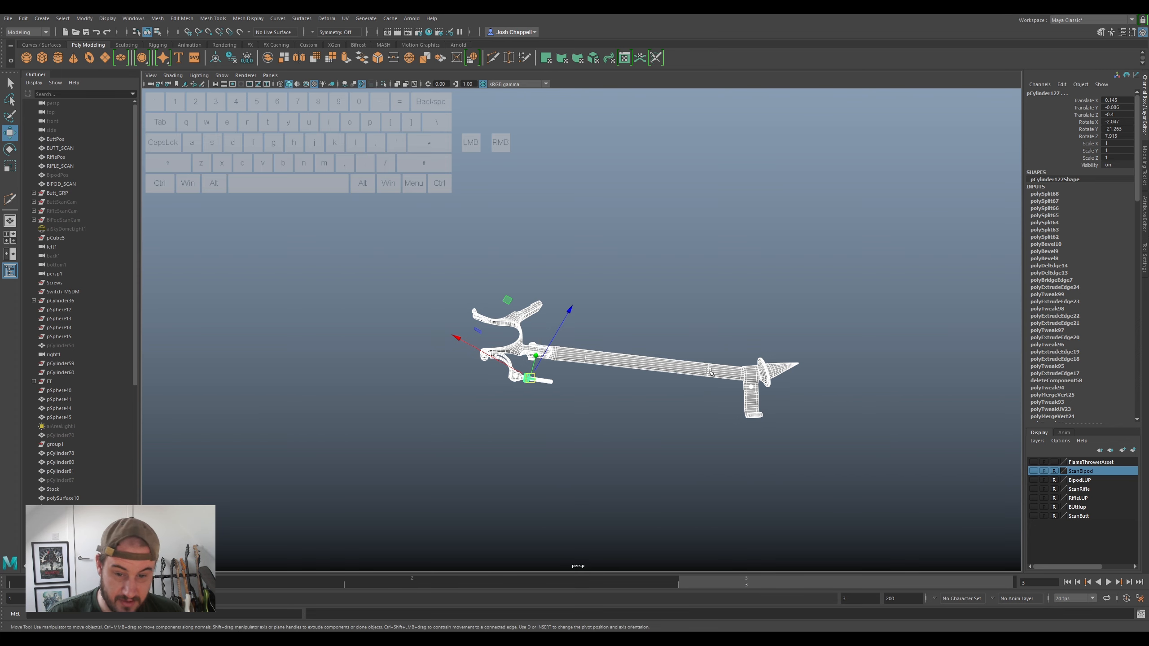
{"action": "left_click", "coordinate": [1132, 450]}
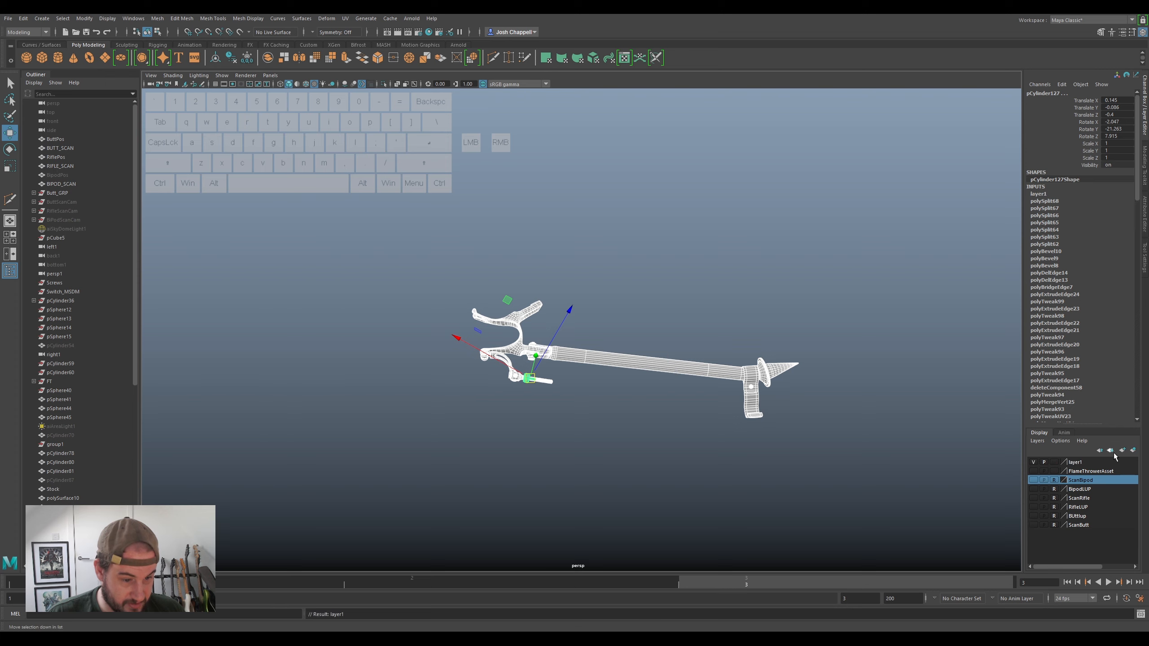
{"action": "left_click", "coordinate": [1080, 461]}
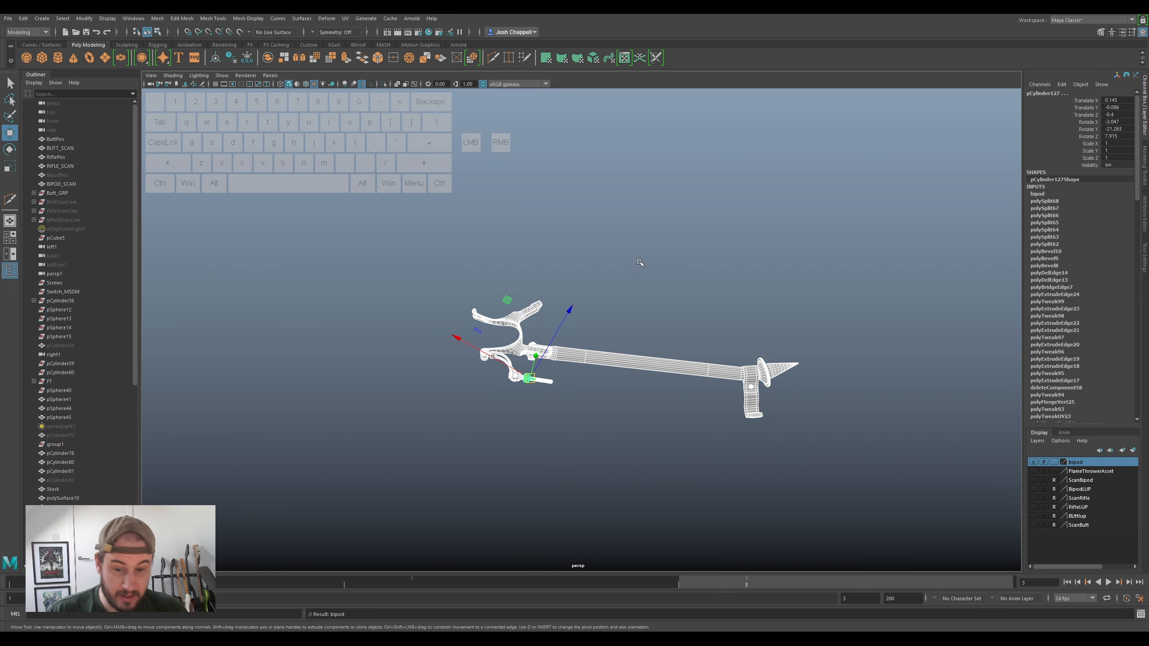
{"action": "left_click", "coordinate": [727, 256]}
- Hide the bipod layer and show the FlameThrowerAsset layer
{"action": "left_click", "coordinate": [1033, 461]}
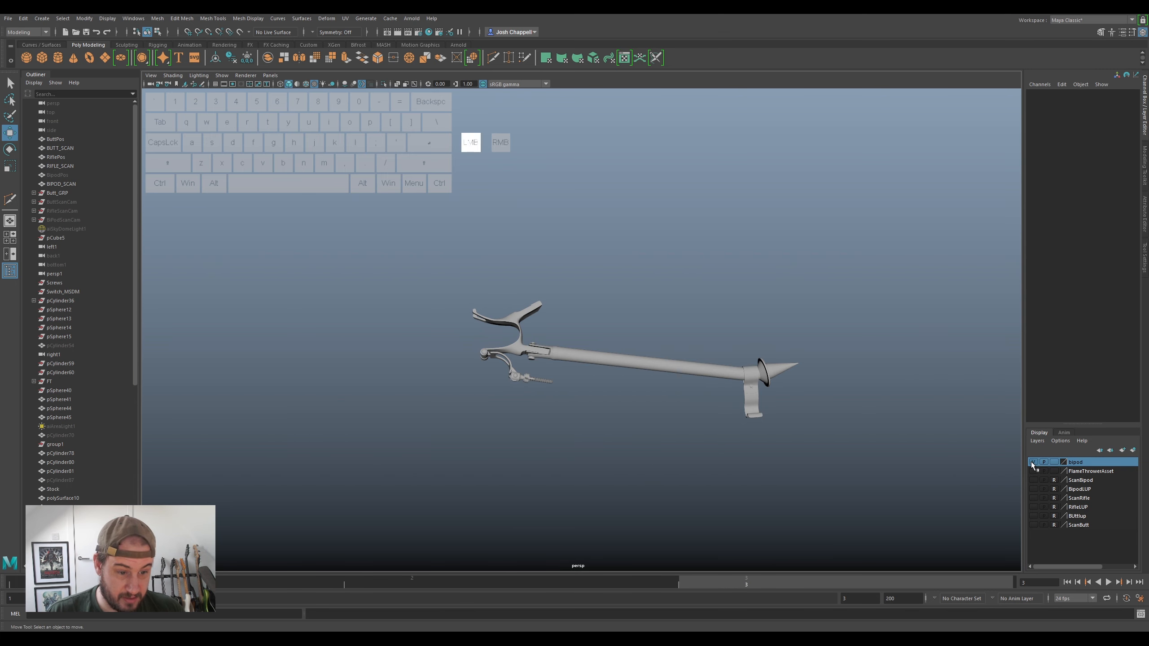
{"action": "left_click", "coordinate": [1033, 470]}
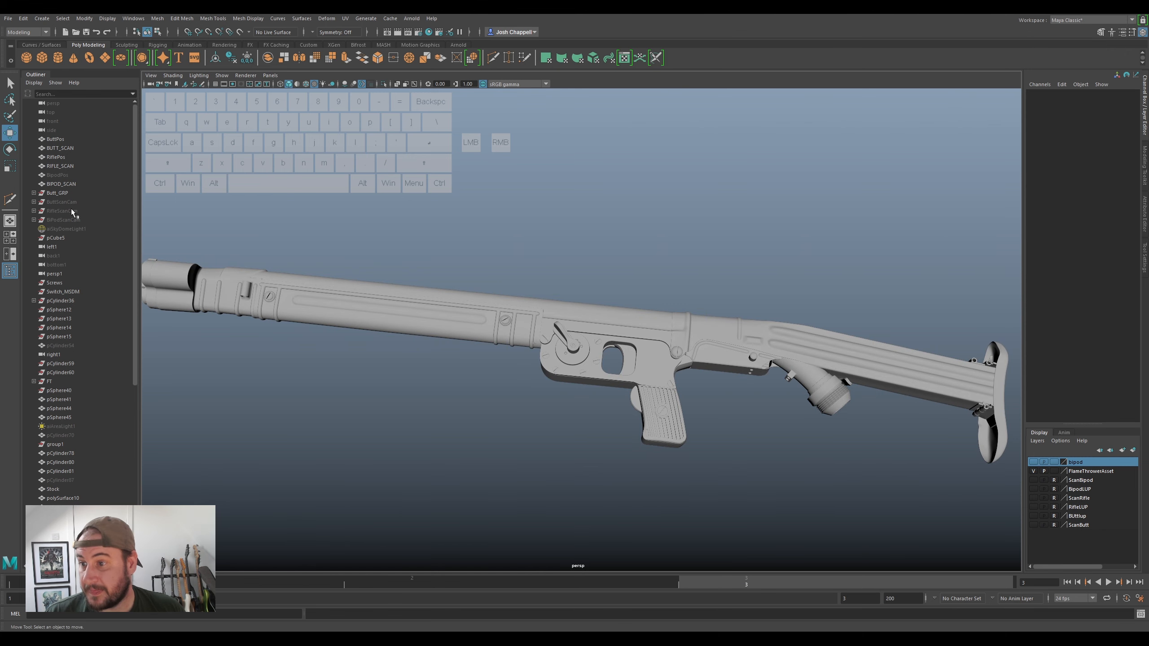
- Unhide the BiPodScanCam group and expand it to list its cameras
{"action": "left_click", "coordinate": [64, 221]}
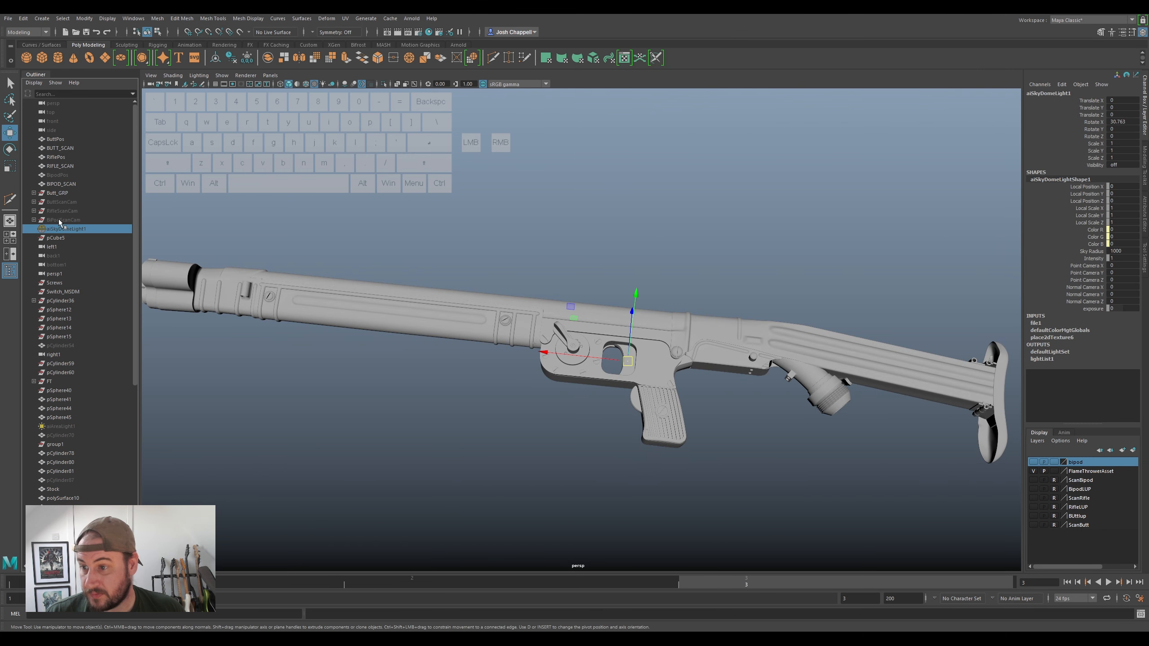
{"action": "key", "text": "h"}
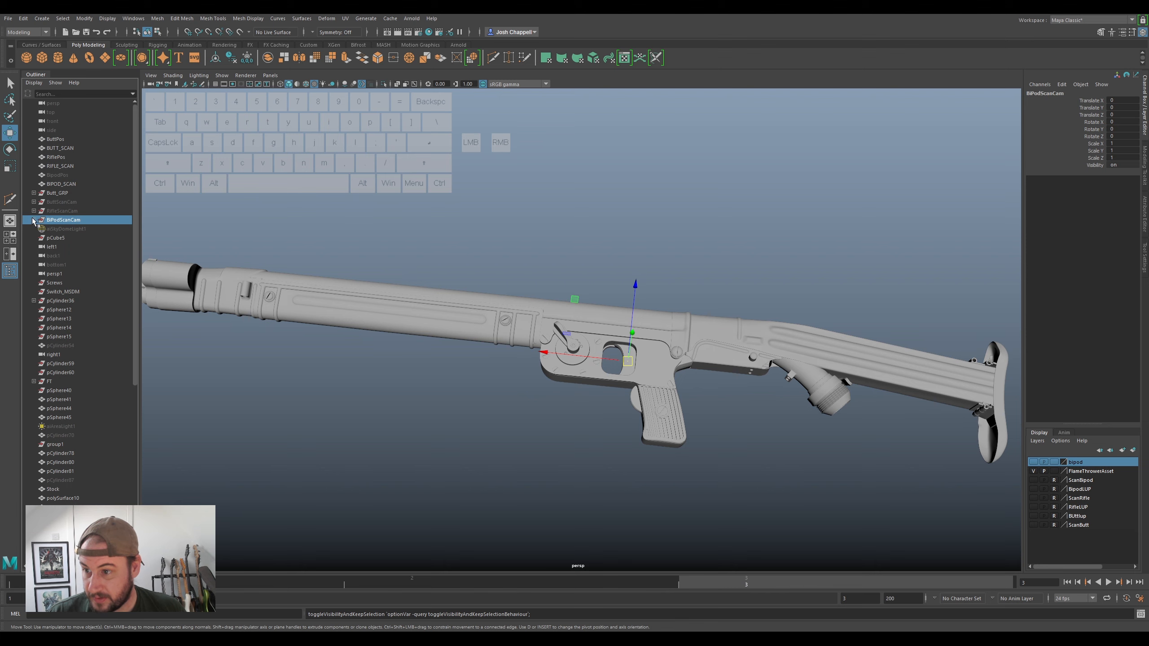
{"action": "left_click", "coordinate": [33, 220]}
{"action": "scroll", "coordinate": [72, 241], "scroll_direction": "down", "scroll_amount": 2}
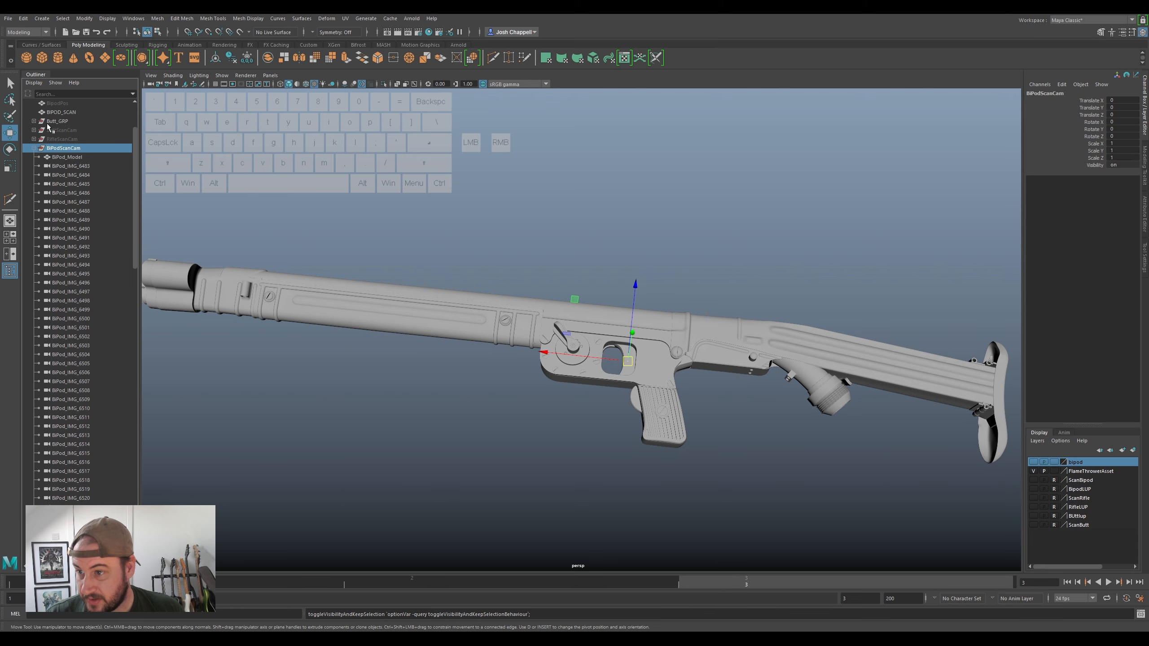
- Expand the rifle scan camera group and look through the Rifle_IMG_6368_GRIP camera
{"action": "left_click", "coordinate": [34, 139]}
{"action": "scroll", "coordinate": [91, 271], "scroll_direction": "down", "scroll_amount": 5}
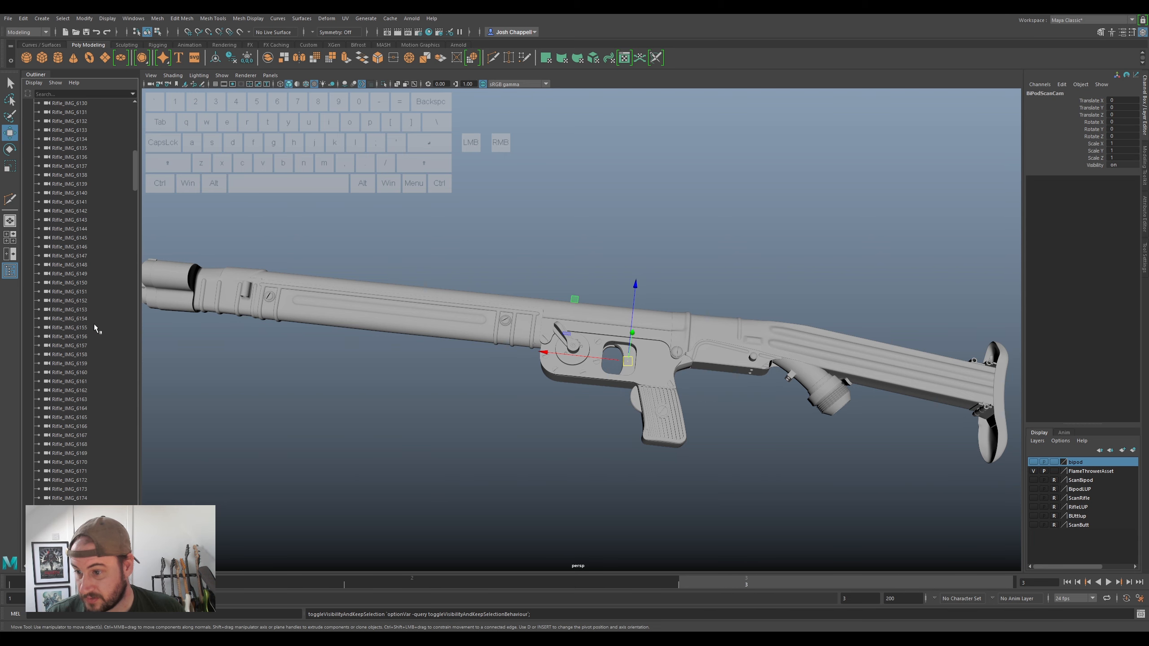
{"action": "scroll", "coordinate": [72, 362], "scroll_direction": "down", "scroll_amount": 20}
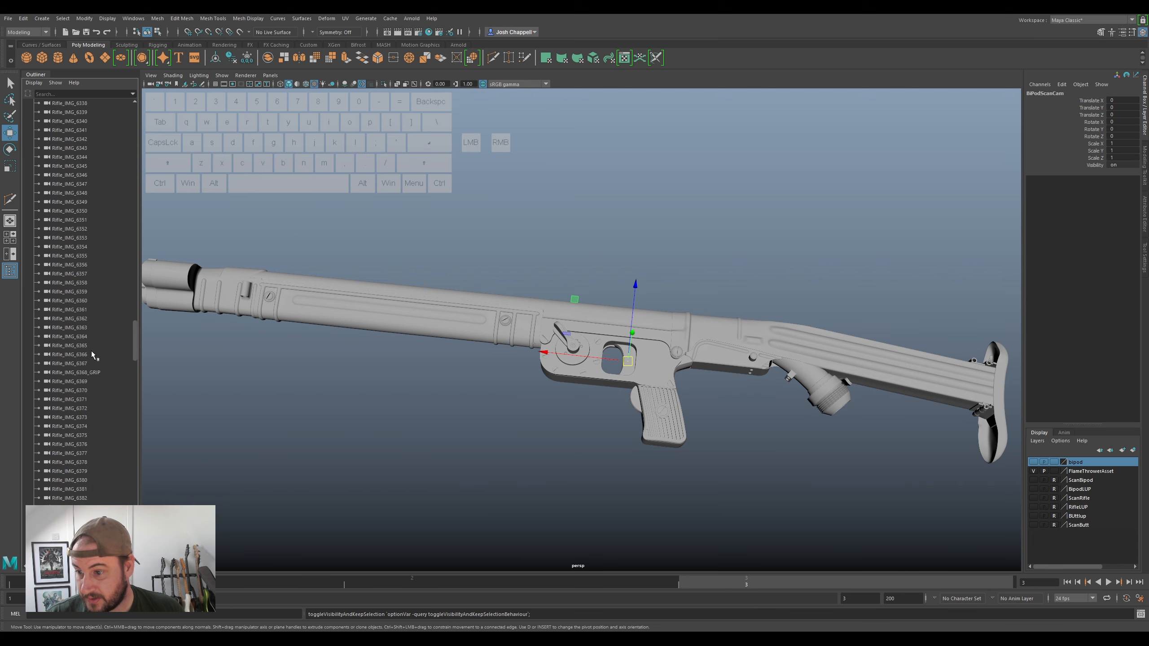
{"action": "left_click", "coordinate": [70, 230]}
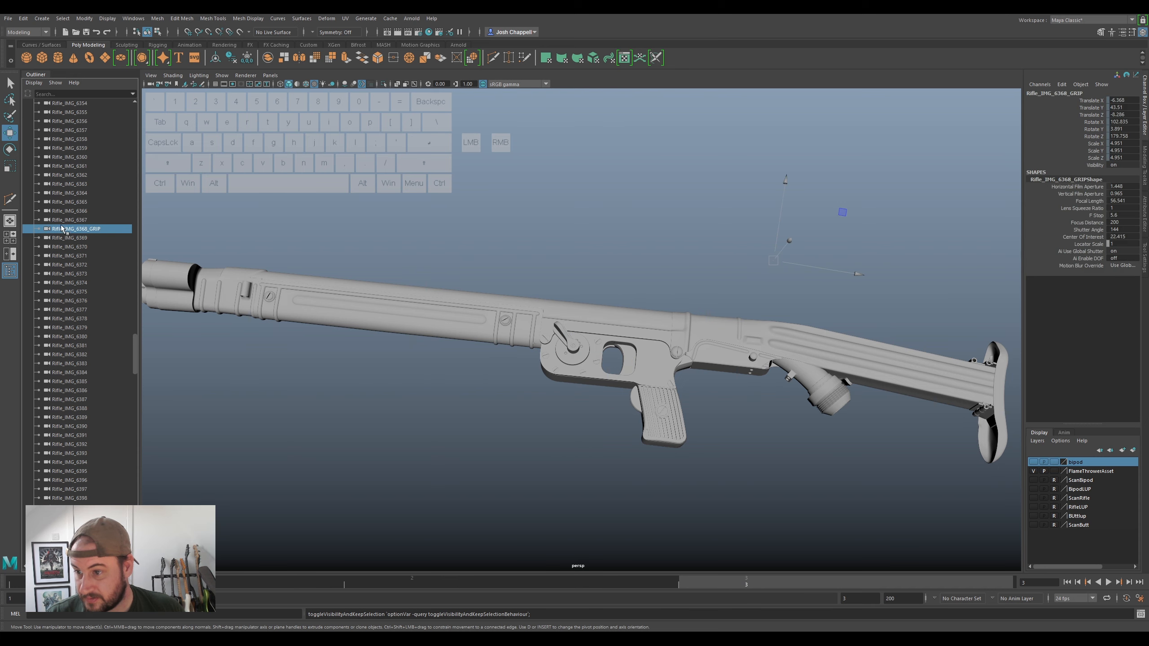
{"action": "middle_click_drag", "start_coordinate": [66, 228], "coordinate": [363, 248]}
{"action": "key", "text": "ctrl+z"}
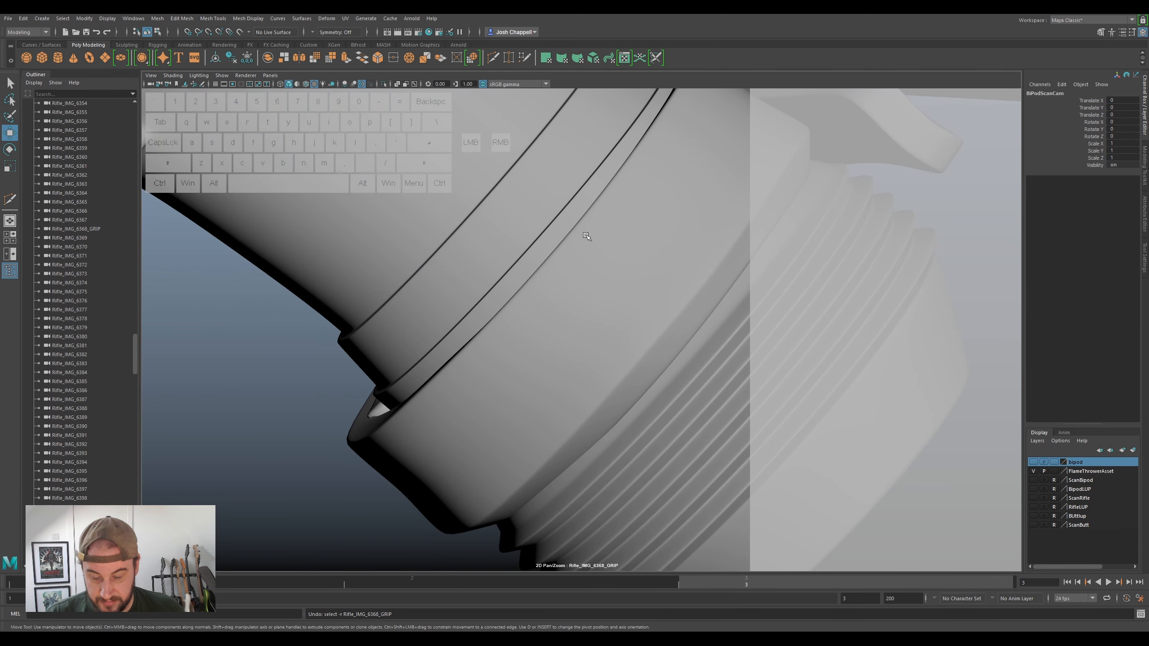
- Turn off the 2D pan/zoom of the Rifle_IMG_6368_GRIP camera view and turn on the display of cameras in the viewport
{"action": "key", "text": "backslash"}
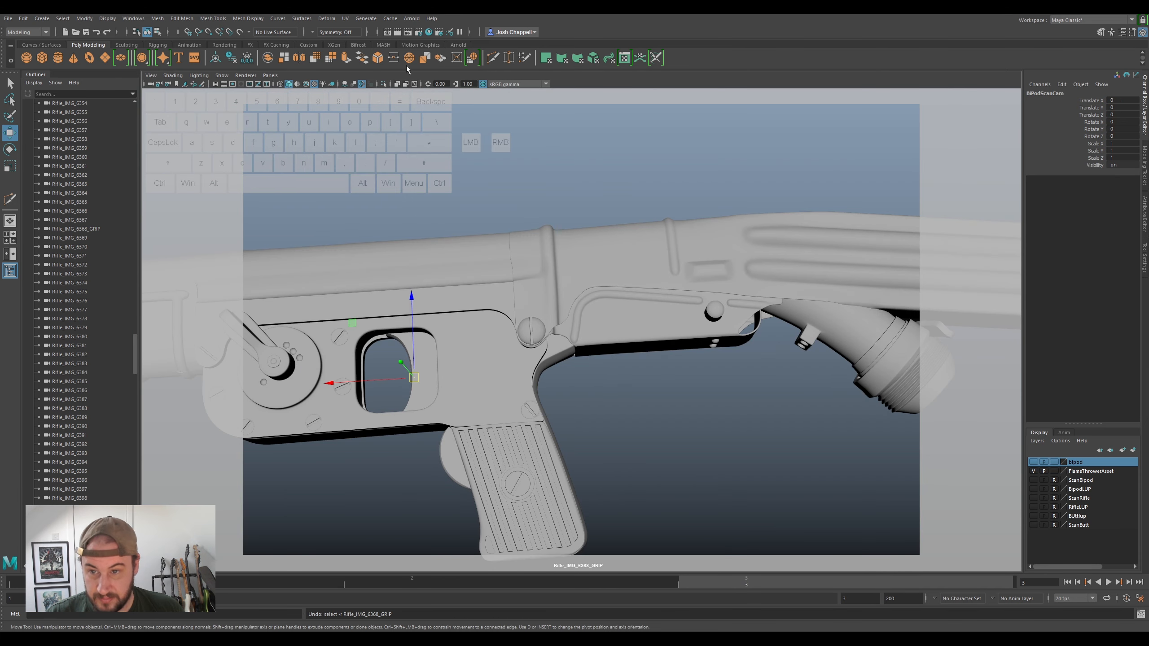
{"action": "left_click", "coordinate": [221, 75]}
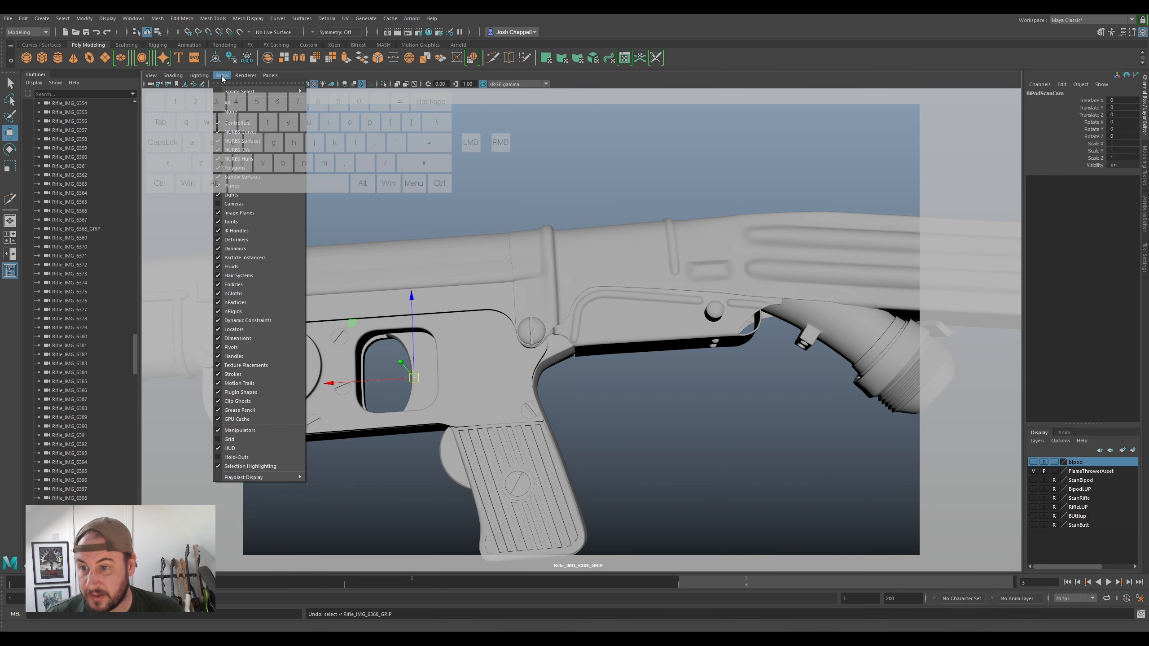
{"action": "left_click", "coordinate": [246, 205]}
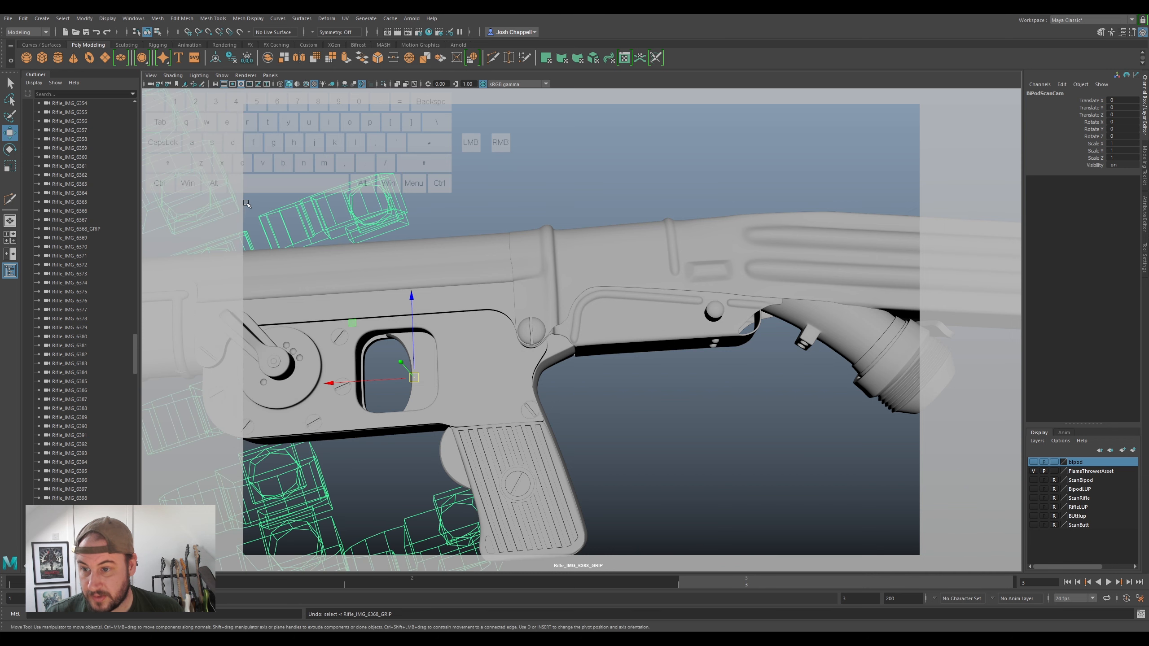
- Select the Rifle_IMG_6368_GRIP camera and make the Outliner list shape nodes
{"action": "left_click", "coordinate": [81, 228]}
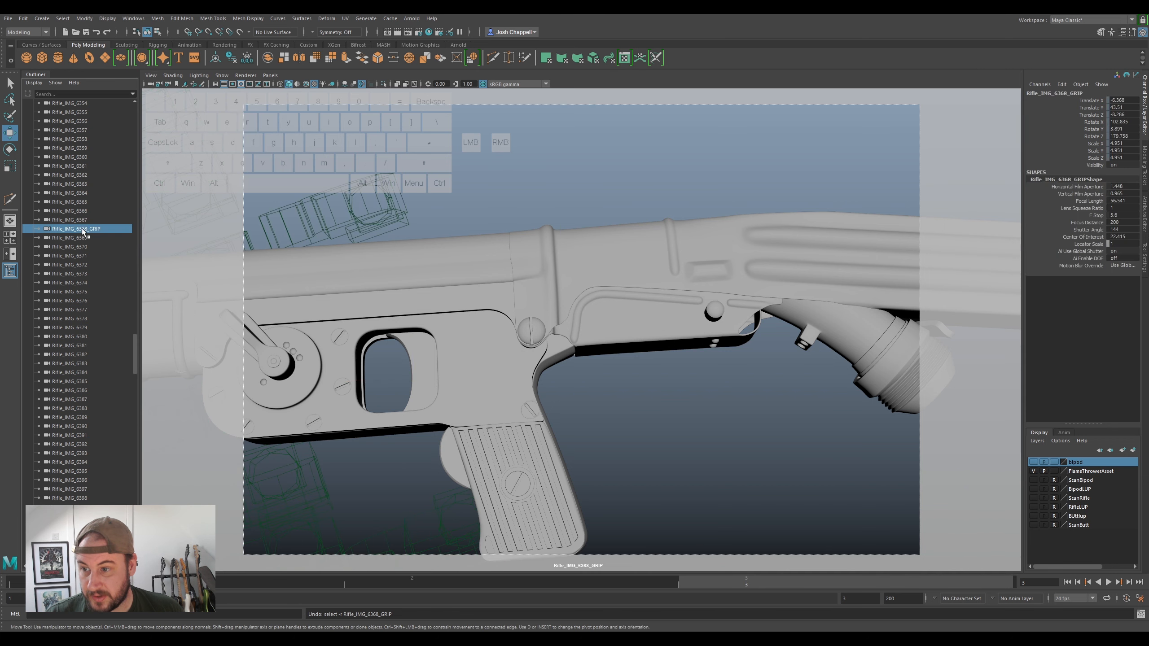
{"action": "left_click", "coordinate": [33, 83]}
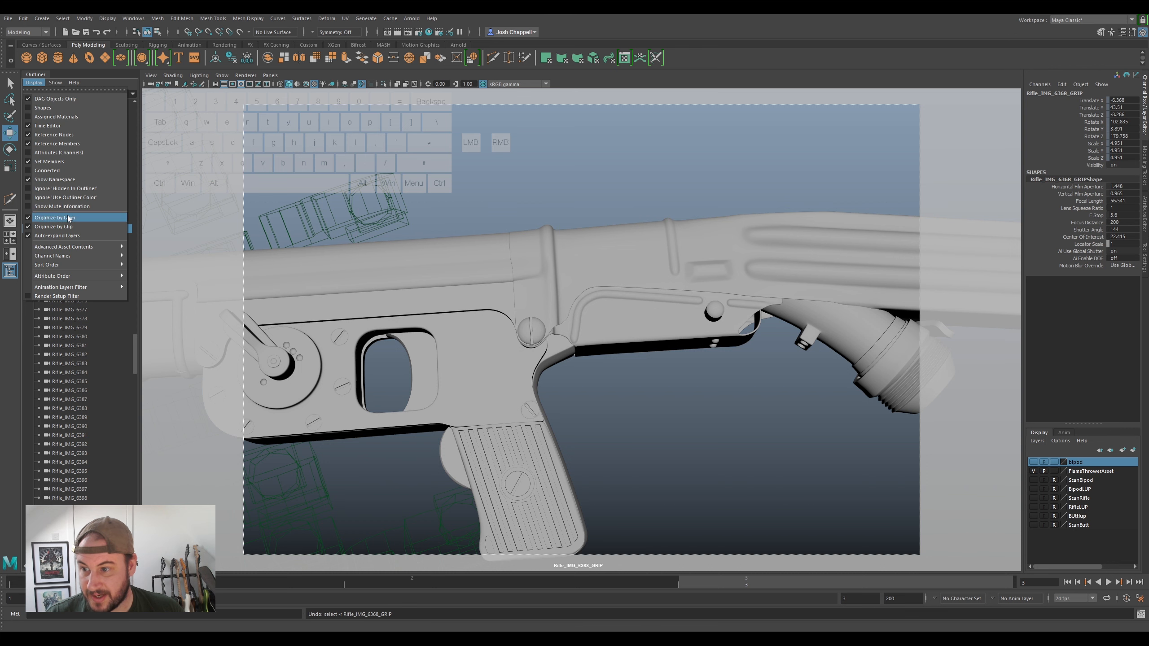
{"action": "mouse_move", "coordinate": [79, 275]}
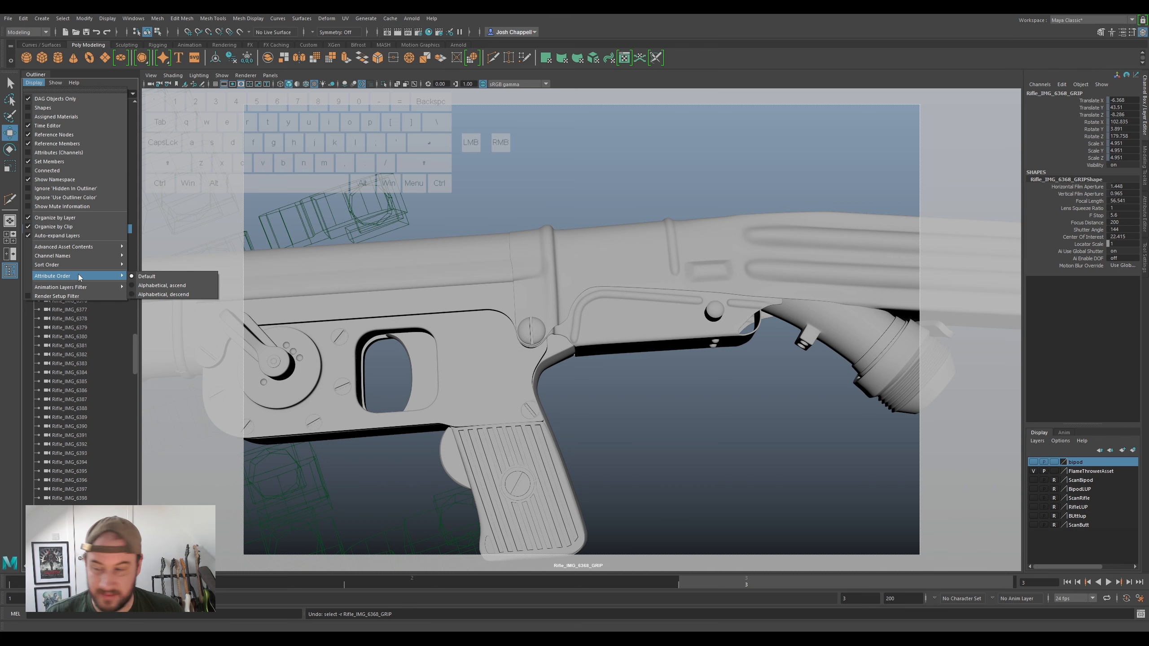
{"action": "left_click", "coordinate": [46, 108]}
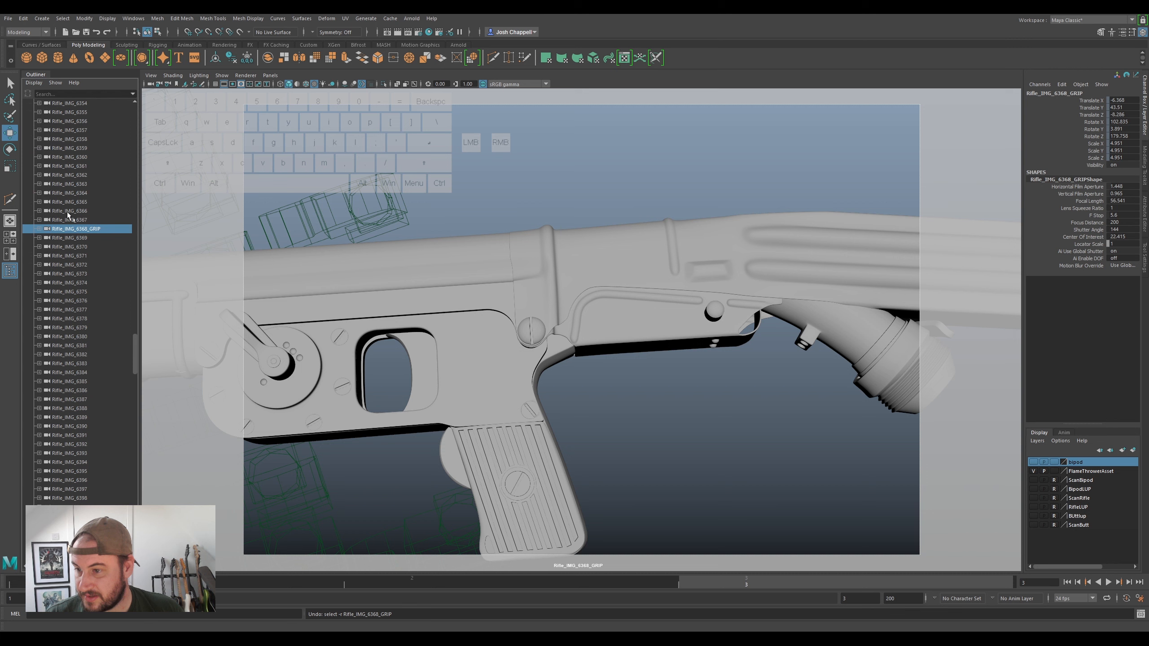
- Expand the Rifle_IMG_6368_GRIP camera down to its image plane and open the image plane's shape attributes
{"action": "left_click", "coordinate": [45, 238]}
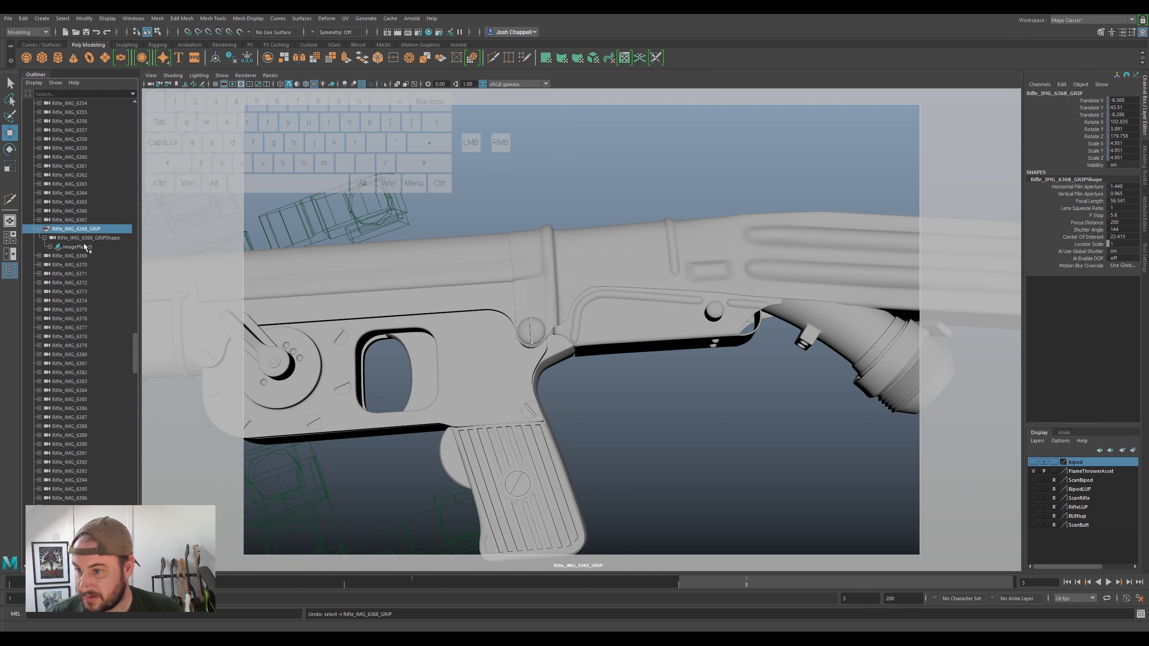
{"action": "left_click", "coordinate": [77, 247]}
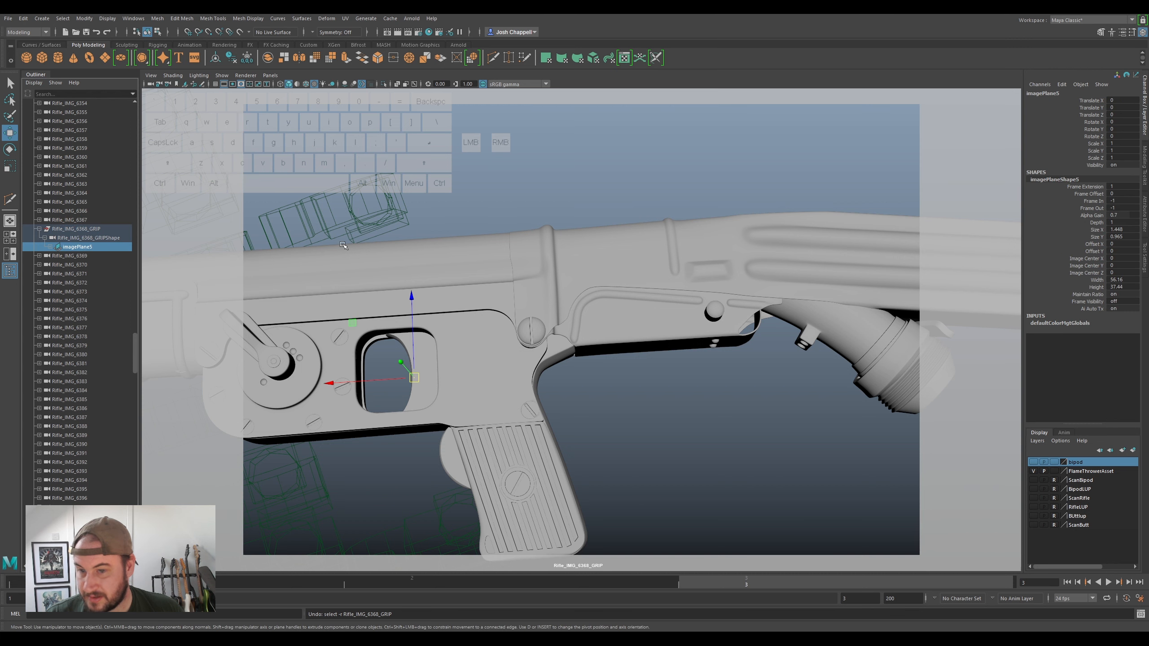
{"action": "left_click", "coordinate": [1144, 262]}
{"action": "left_click", "coordinate": [1143, 206]}
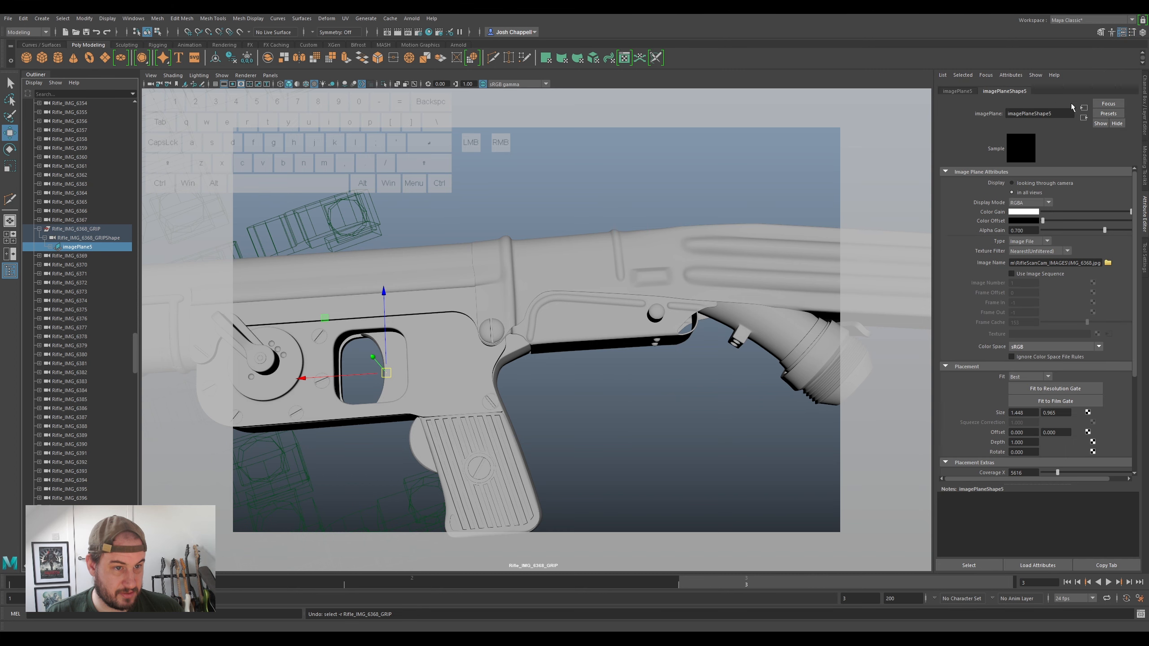